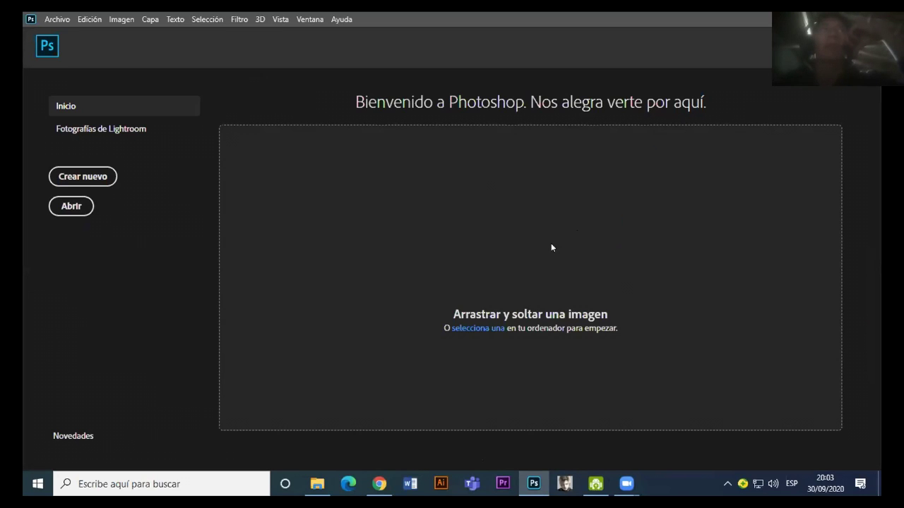
Step: Open the Nuevo Documento dialog with Crear nuevo on the start screen
{"action": "left_click", "coordinate": [93, 178]}
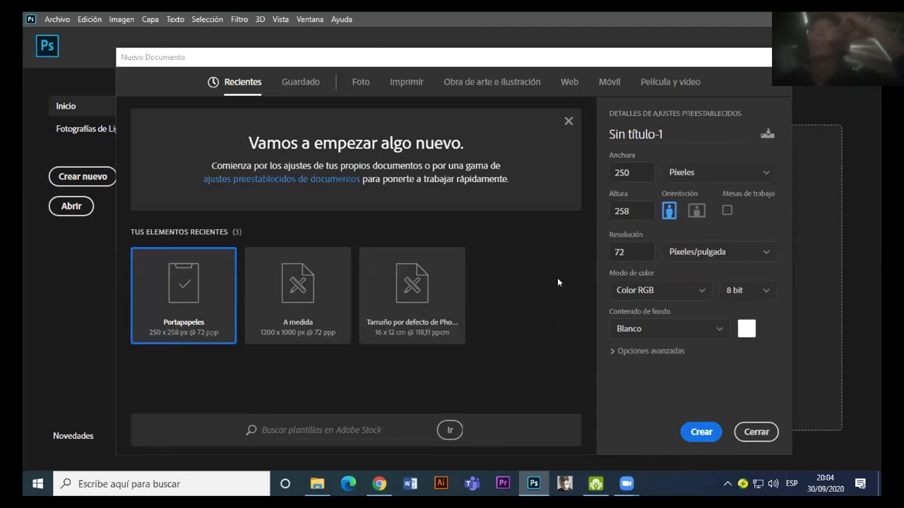
Step: Create a 1200 × 1000 px web document from the Web presets
{"action": "left_click", "coordinate": [565, 84]}
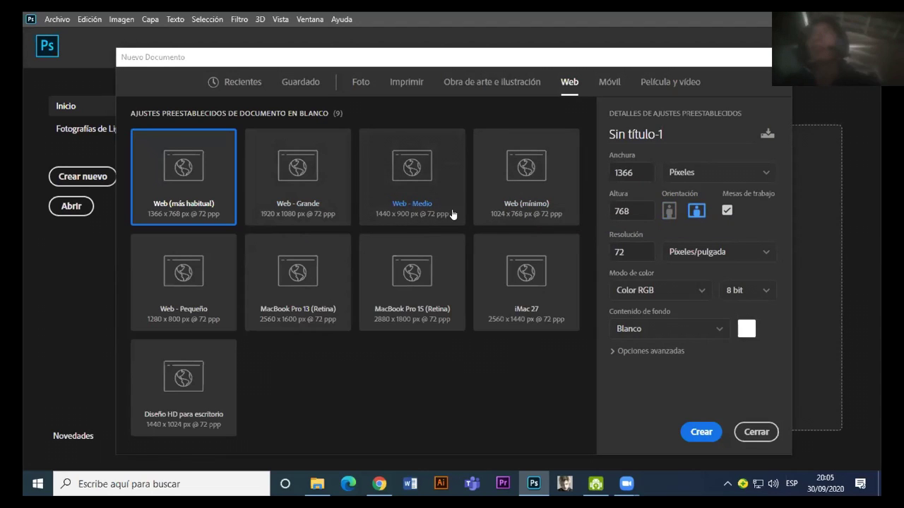
{"action": "left_click", "coordinate": [641, 175]}
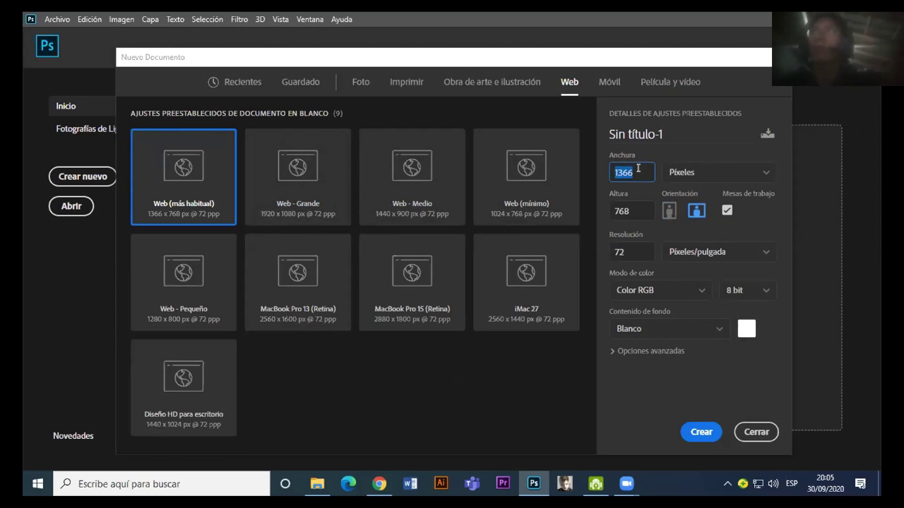
{"action": "key", "text": "BackSpace"}
{"action": "type", "text": "12"}
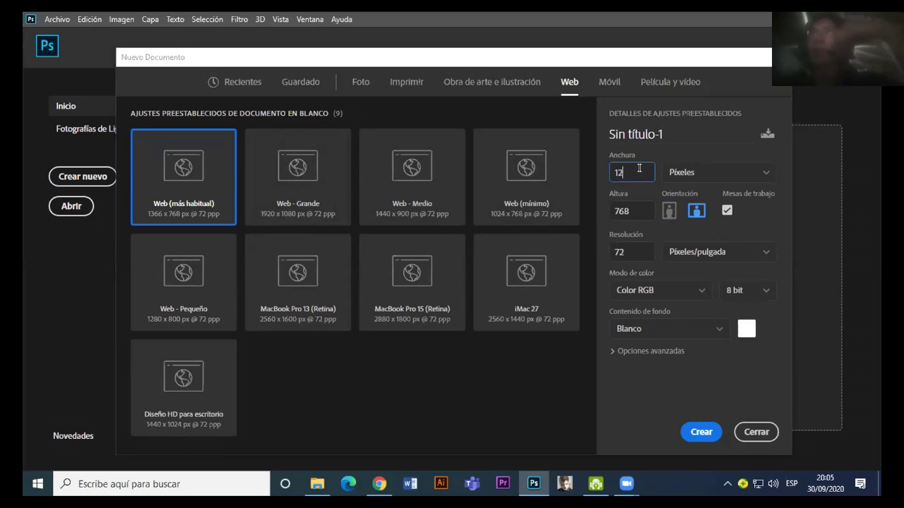
{"action": "type", "text": "00"}
{"action": "left_click", "coordinate": [611, 214]}
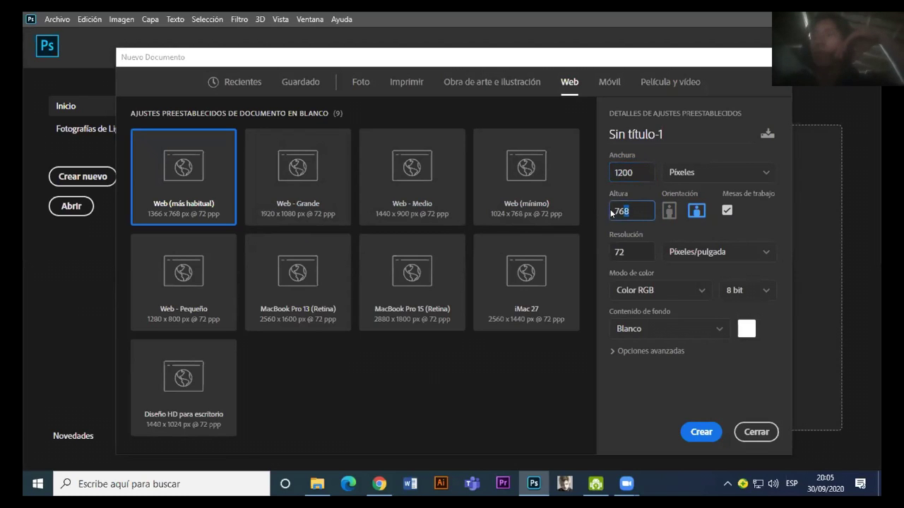
{"action": "type", "text": "1000"}
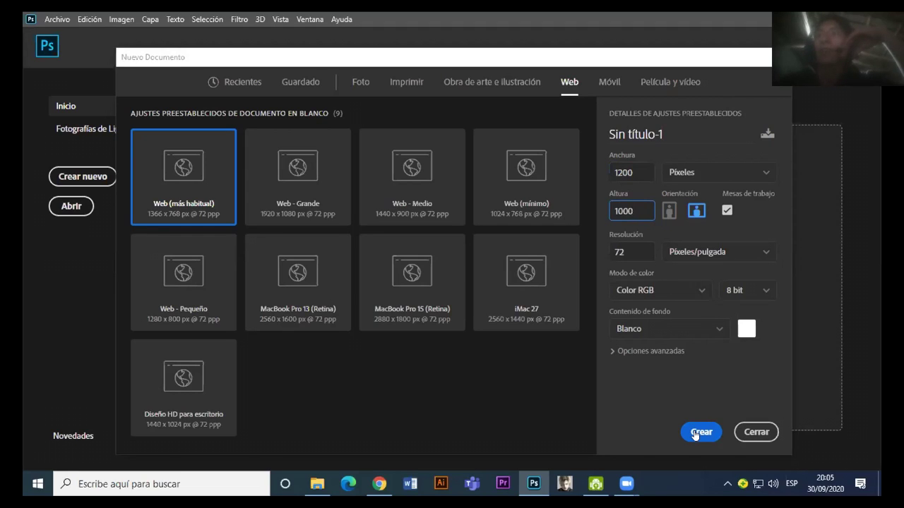
{"action": "left_click", "coordinate": [696, 434]}
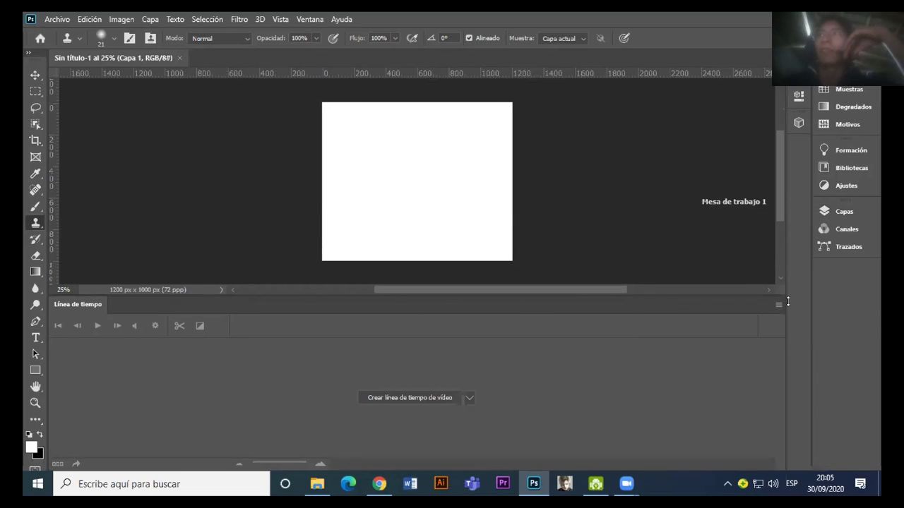
Step: Enlarge the canvas area above the timeline and show the Capas panel with Capa 1
{"action": "left_click", "coordinate": [770, 287]}
{"action": "left_click_drag", "start_coordinate": [715, 292], "coordinate": [703, 387]}
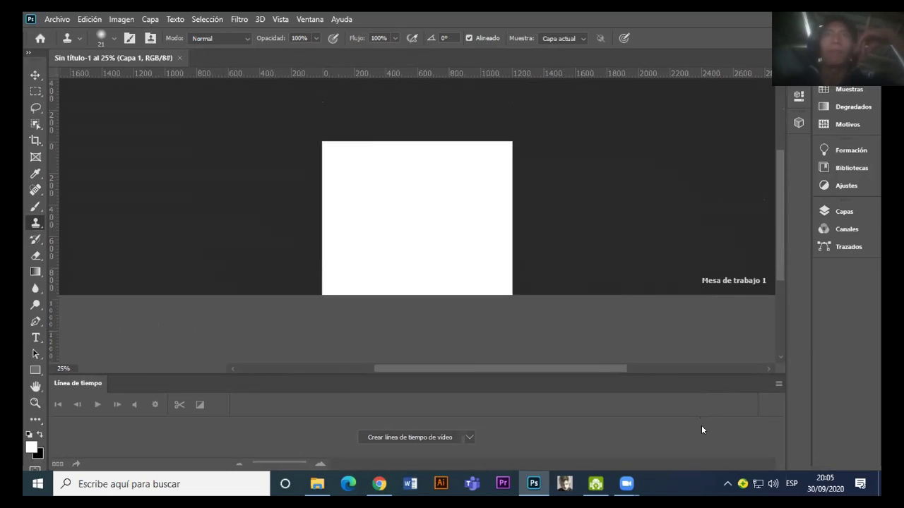
{"action": "left_click", "coordinate": [831, 216]}
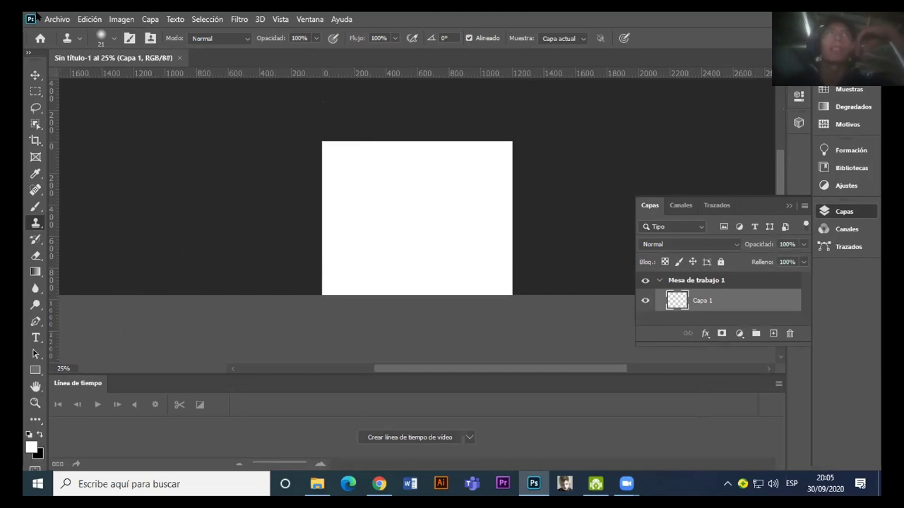
Step: Pan the view, show the rulers, and select the Gradient tool
{"action": "key", "text": "v"}
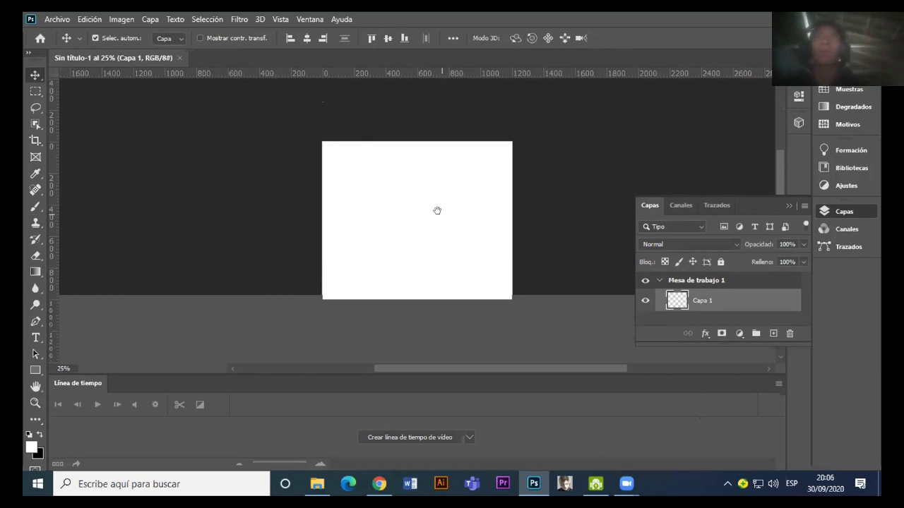
{"action": "key", "text": "ctrl+r"}
{"action": "left_click_drag", "start_coordinate": [438, 209], "coordinate": [444, 191]}
{"action": "key", "text": "ctrl+r"}
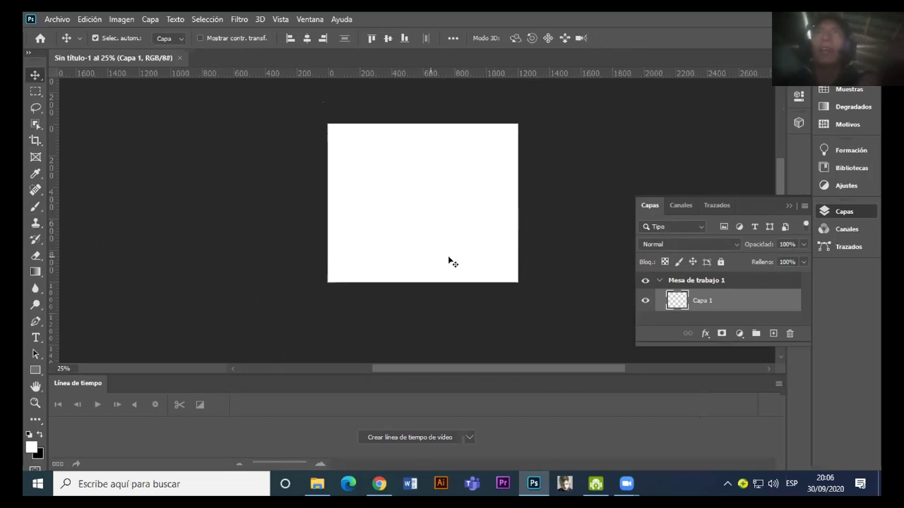
{"action": "left_click", "coordinate": [32, 269]}
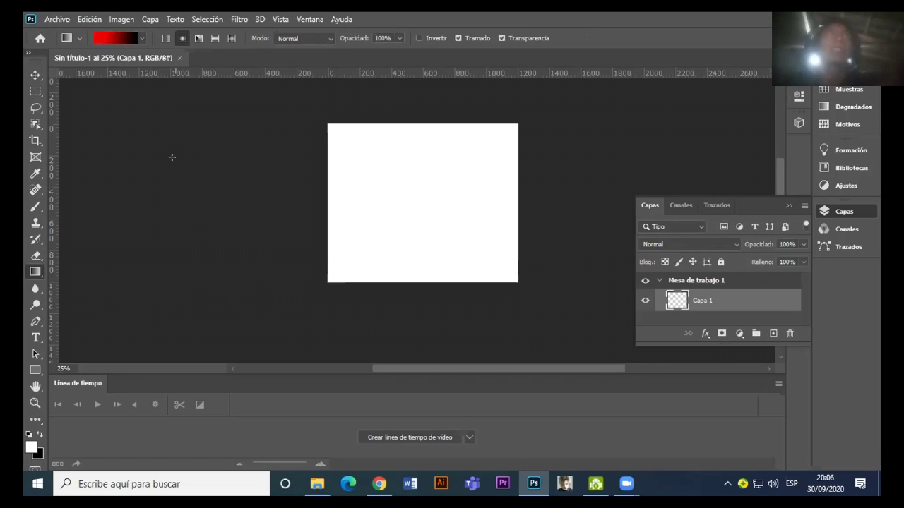
Step: Recolour the gradient's left stop from red to bright blue, making a blue-to-black gradient
{"action": "left_click", "coordinate": [130, 34]}
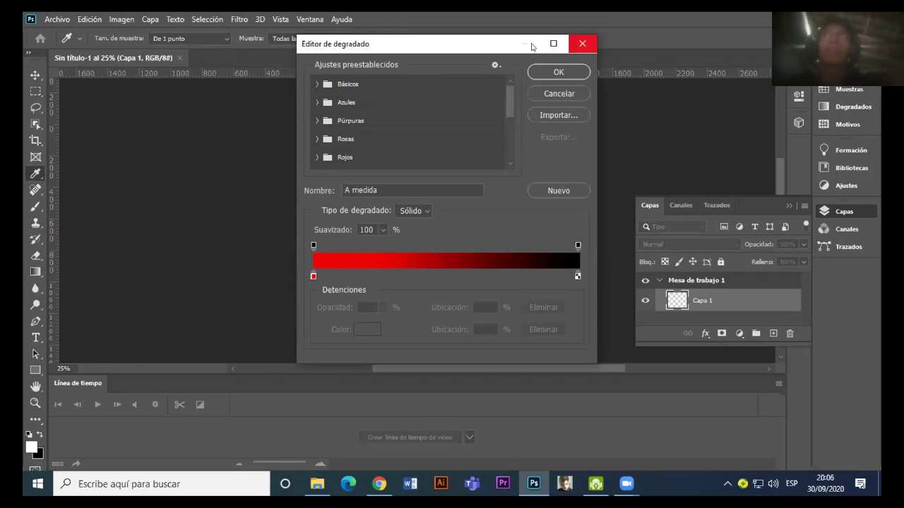
{"action": "left_click", "coordinate": [582, 44]}
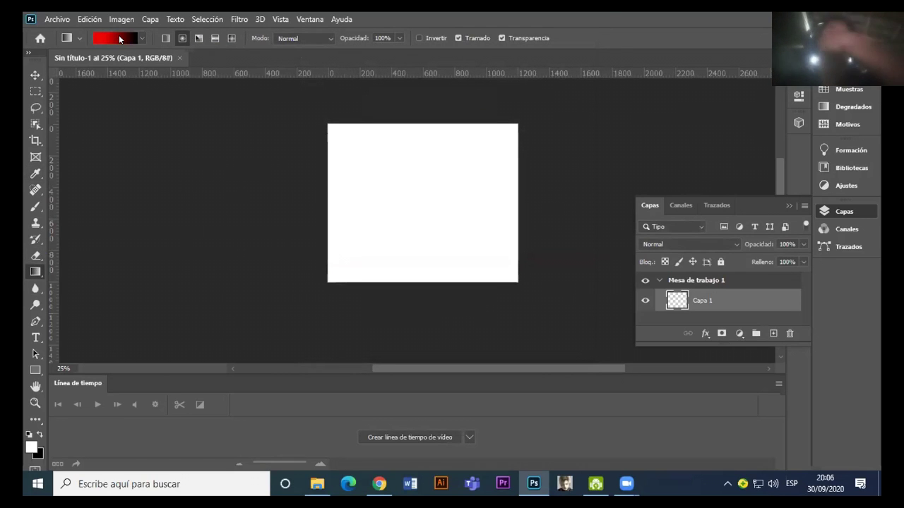
{"action": "key", "text": "i"}
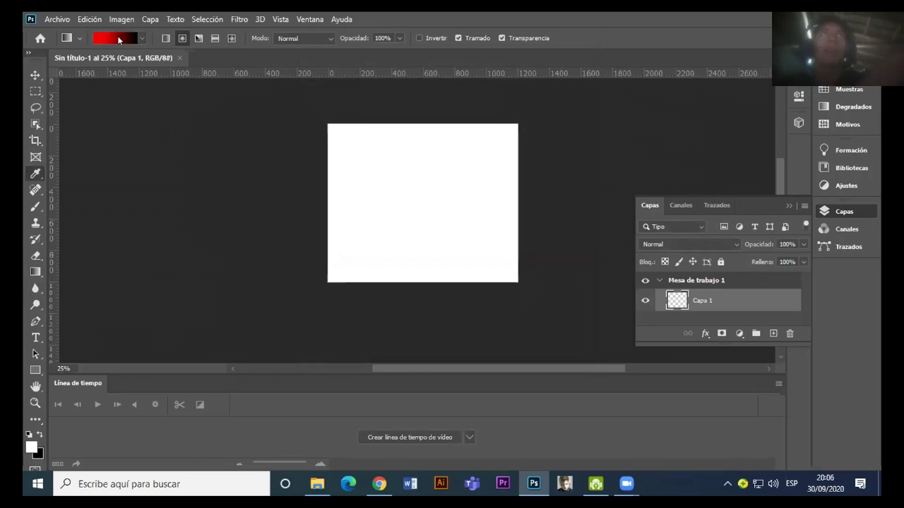
{"action": "left_click", "coordinate": [119, 40]}
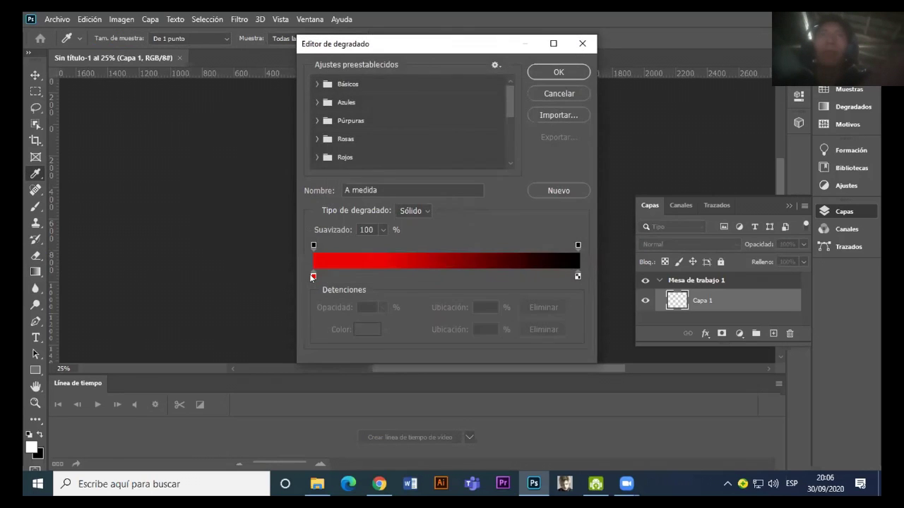
{"action": "left_click", "coordinate": [313, 276]}
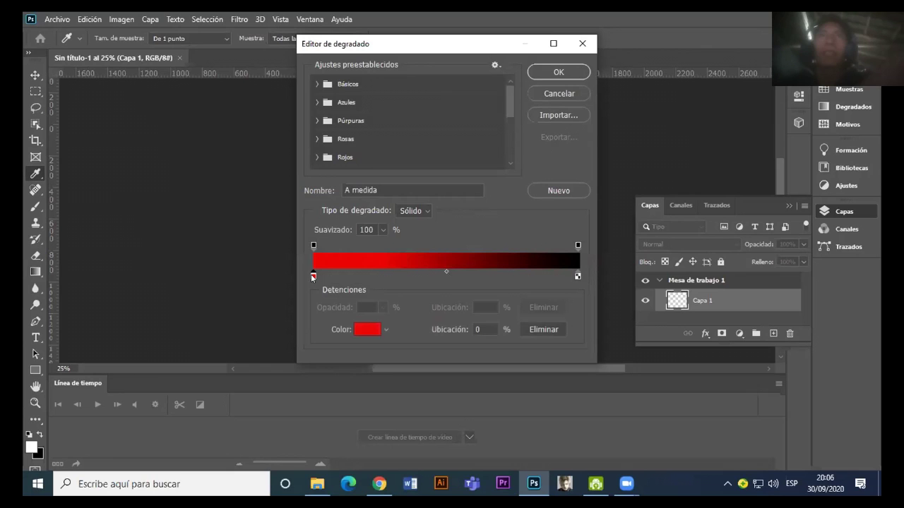
{"action": "left_click", "coordinate": [367, 329]}
{"action": "left_click", "coordinate": [451, 149]}
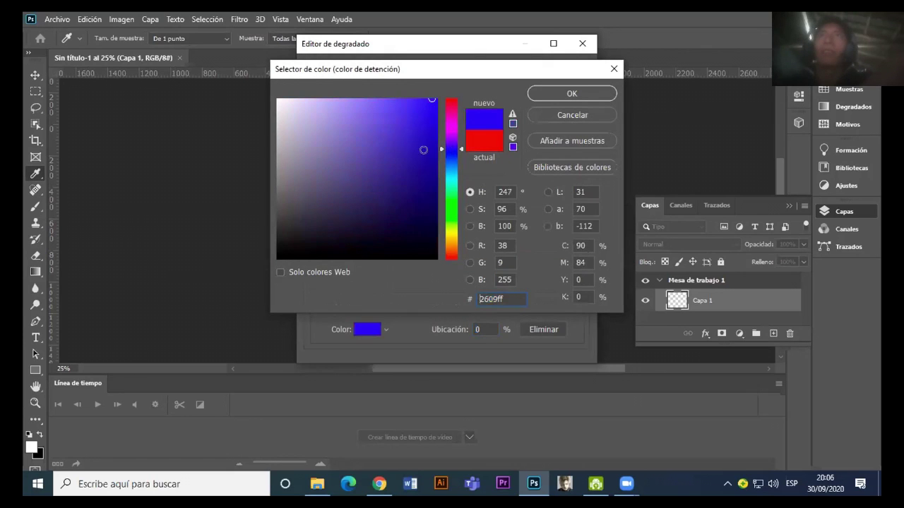
{"action": "mouse_move", "coordinate": [403, 129]}
{"action": "left_mouse_down"}
{"action": "mouse_move", "coordinate": [466, 92]}
{"action": "mouse_move", "coordinate": [553, 96]}
{"action": "left_mouse_up"}
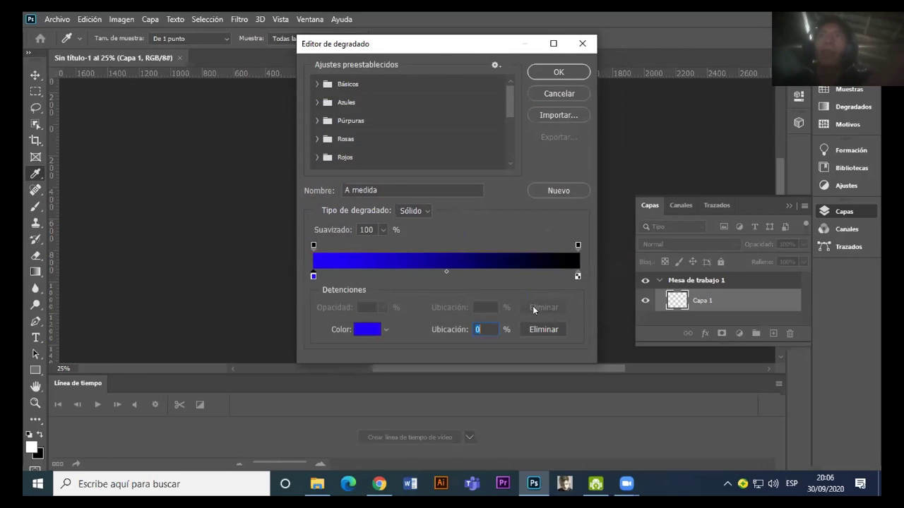
{"action": "left_click", "coordinate": [559, 71]}
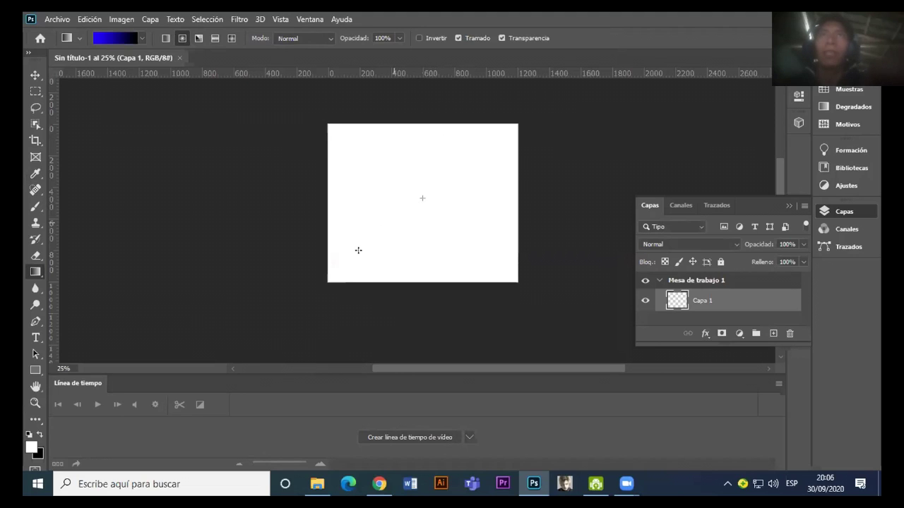
Step: Fill Capa 1 with a radial blue-to-black gradient drawn from the canvas centre
{"action": "left_click_drag", "start_coordinate": [358, 250], "coordinate": [163, 340]}
{"action": "left_click_drag", "start_coordinate": [265, 315], "coordinate": [314, 300]}
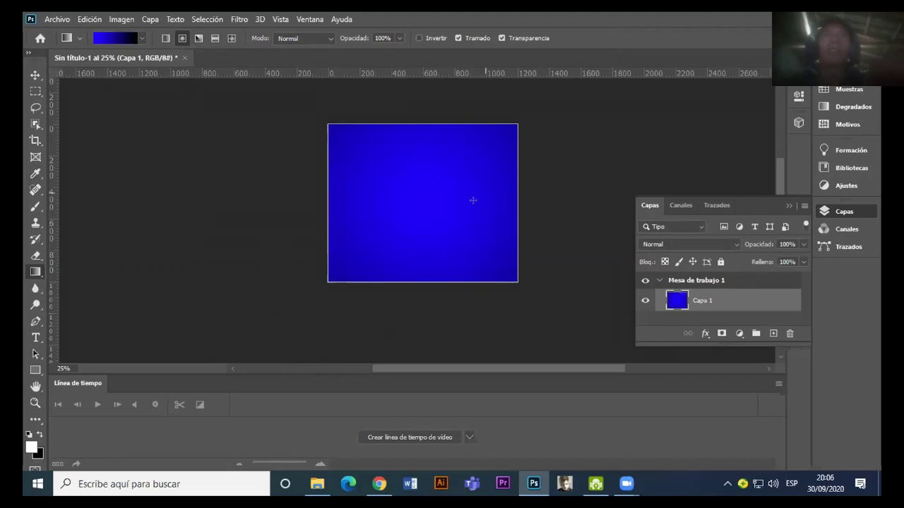
{"action": "left_click_drag", "start_coordinate": [425, 199], "coordinate": [533, 161]}
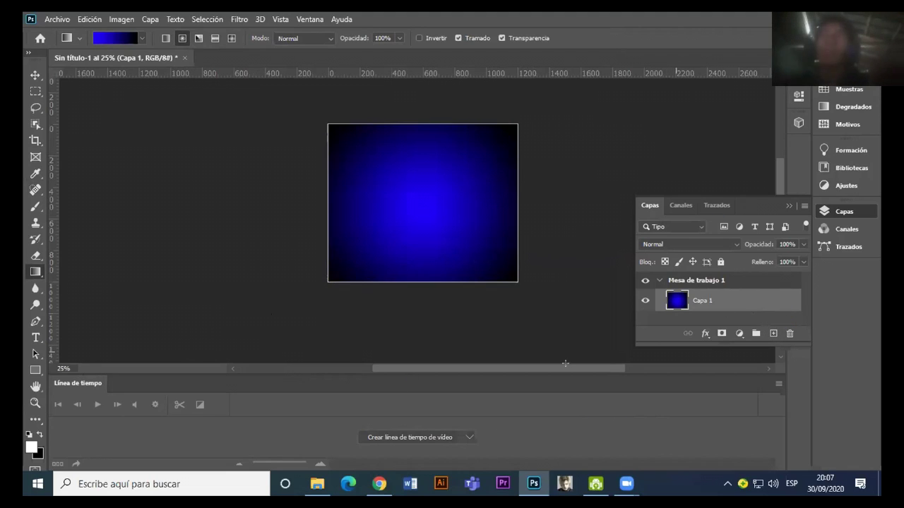
{"action": "left_click", "coordinate": [57, 19]}
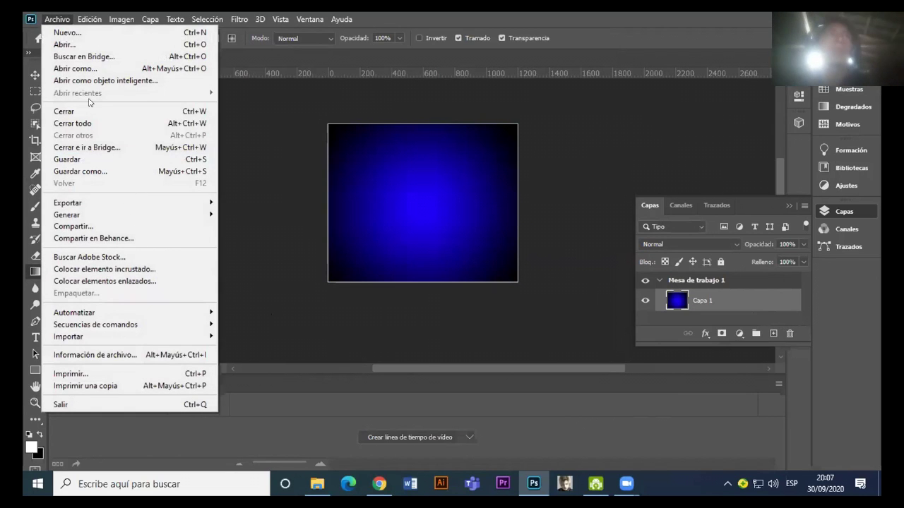
Step: Place the PORTADA-OK sneaker image as an embedded layer and commit it
{"action": "left_click", "coordinate": [175, 269]}
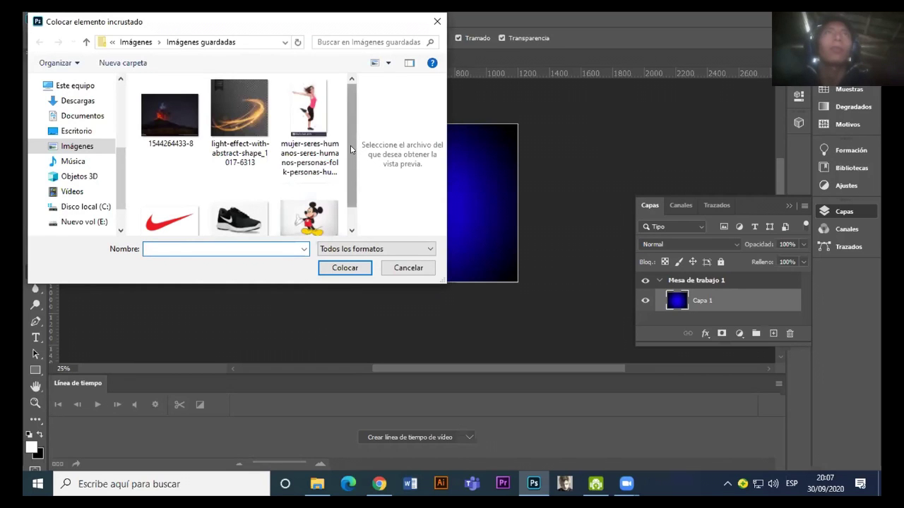
{"action": "scroll", "coordinate": [351, 150], "scroll_direction": "down", "scroll_amount": 1}
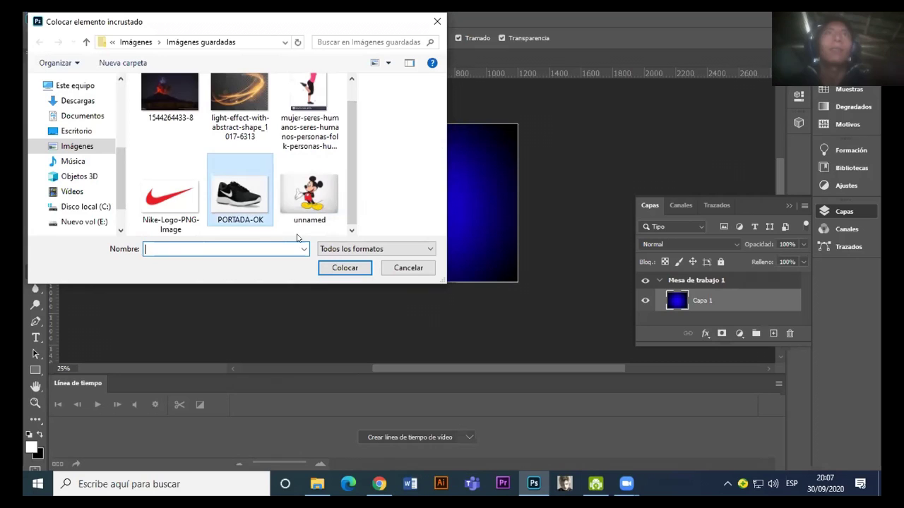
{"action": "double_click", "coordinate": [240, 195]}
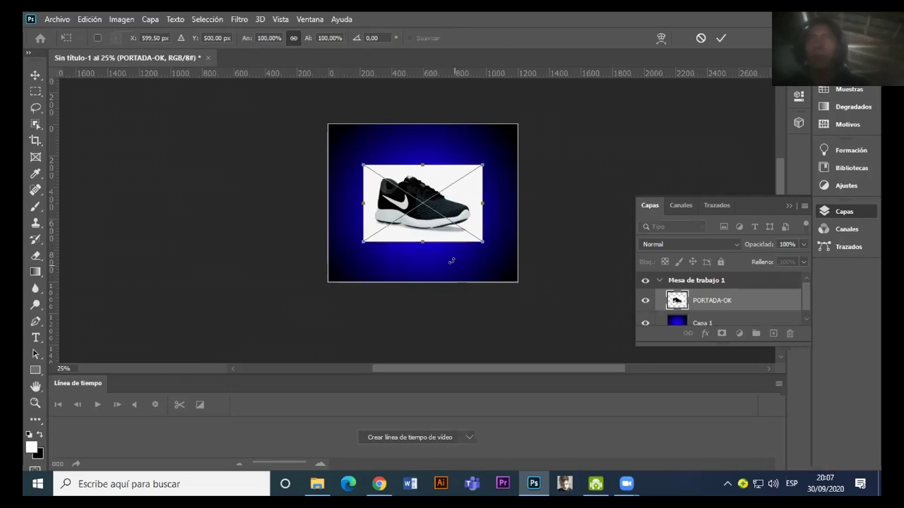
{"action": "key", "text": "Return"}
{"action": "key", "text": "g"}
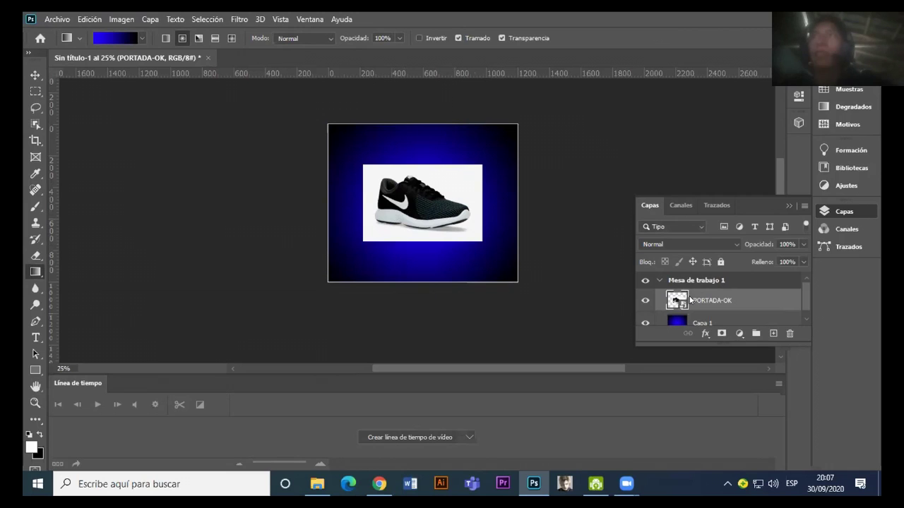
Step: Rasterize the PORTADA-OK layer from its layer context menu
{"action": "right_click", "coordinate": [682, 301]}
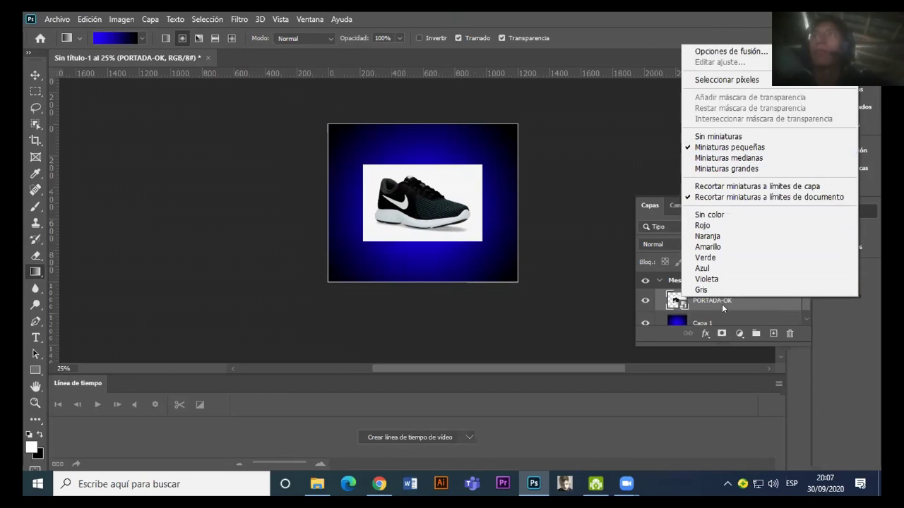
{"action": "left_click", "coordinate": [767, 302]}
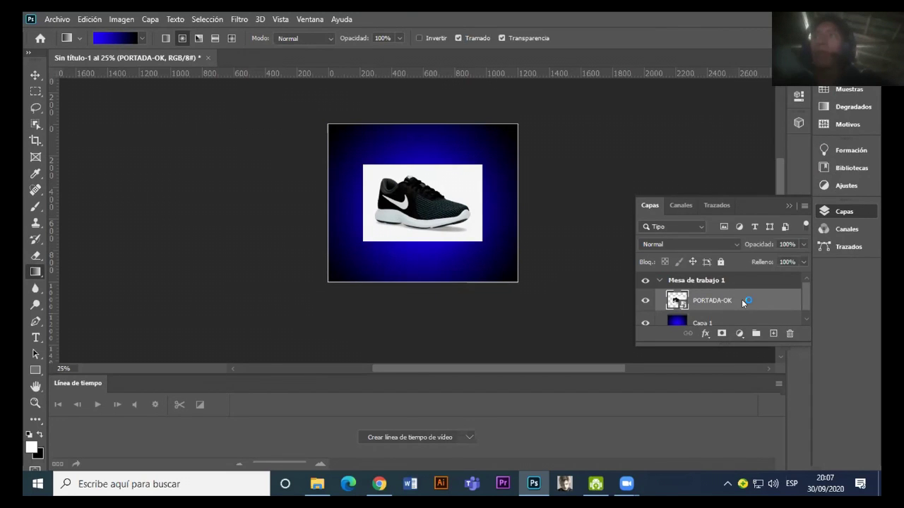
{"action": "right_click", "coordinate": [743, 302]}
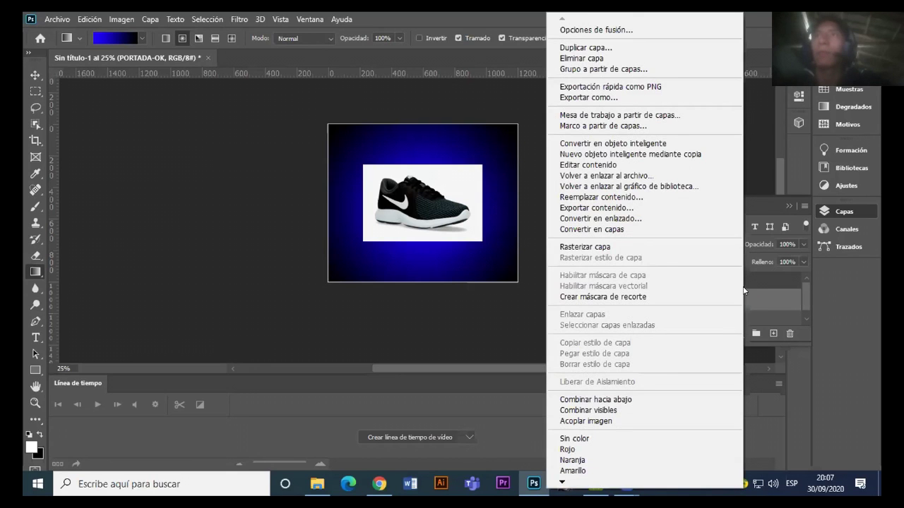
{"action": "left_click", "coordinate": [647, 247]}
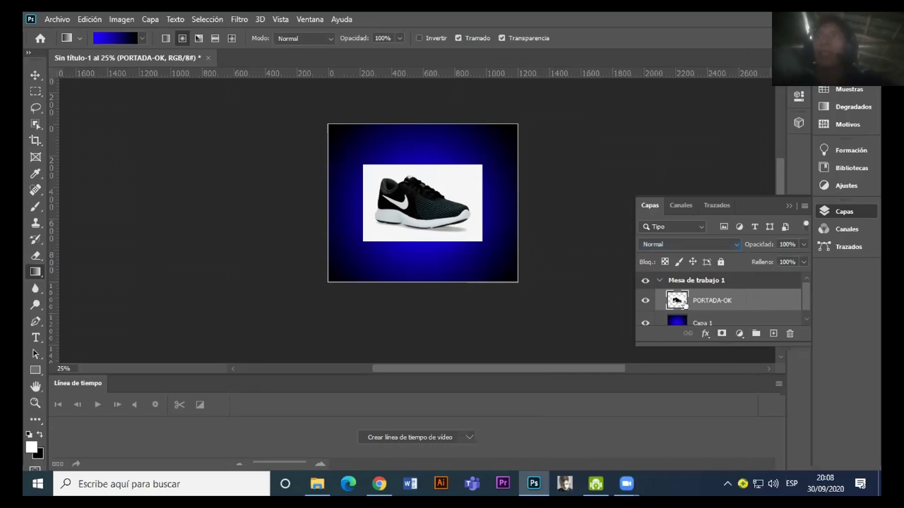
Step: Zoom to 50% and erase the sneaker's white background with the Magic Eraser
{"action": "key", "text": "z"}
{"action": "left_click", "coordinate": [504, 241]}
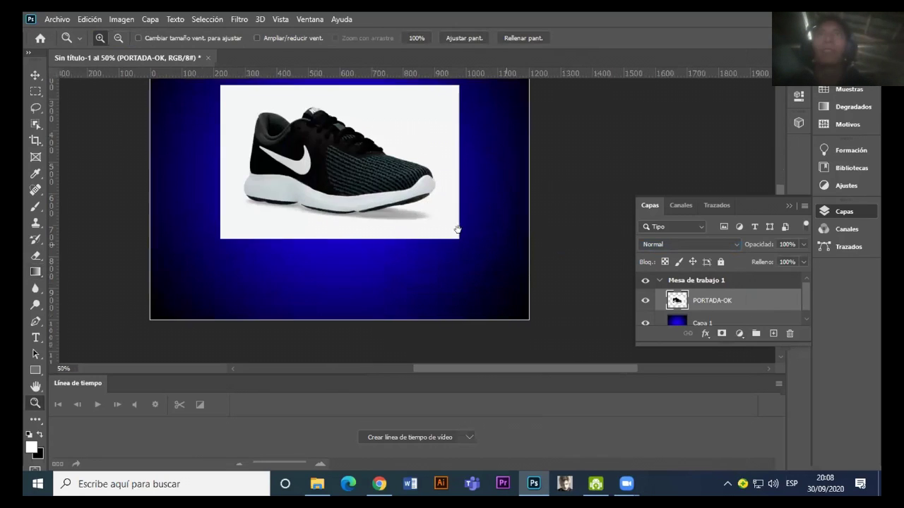
{"action": "scroll", "coordinate": [545, 305], "scroll_direction": "up", "scroll_amount": 2}
{"action": "scroll", "coordinate": [541, 246], "scroll_direction": "down", "scroll_amount": 1}
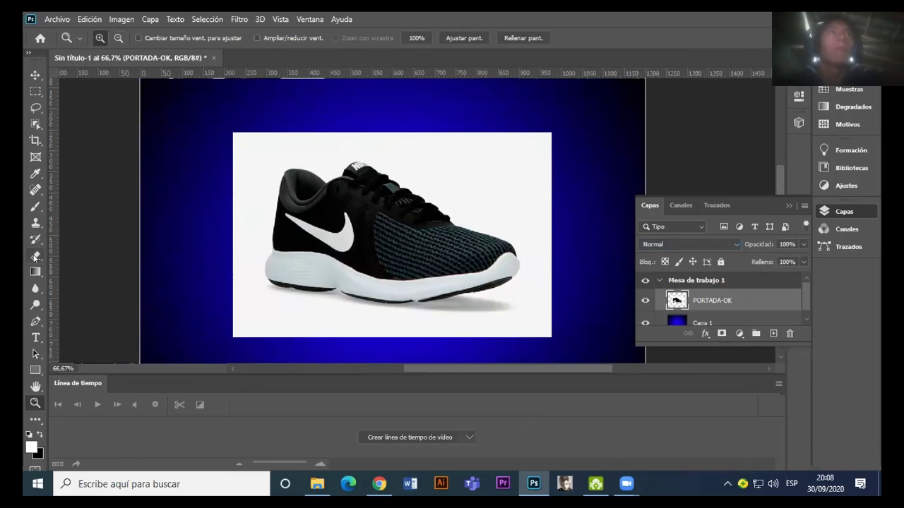
{"action": "left_click", "coordinate": [34, 257]}
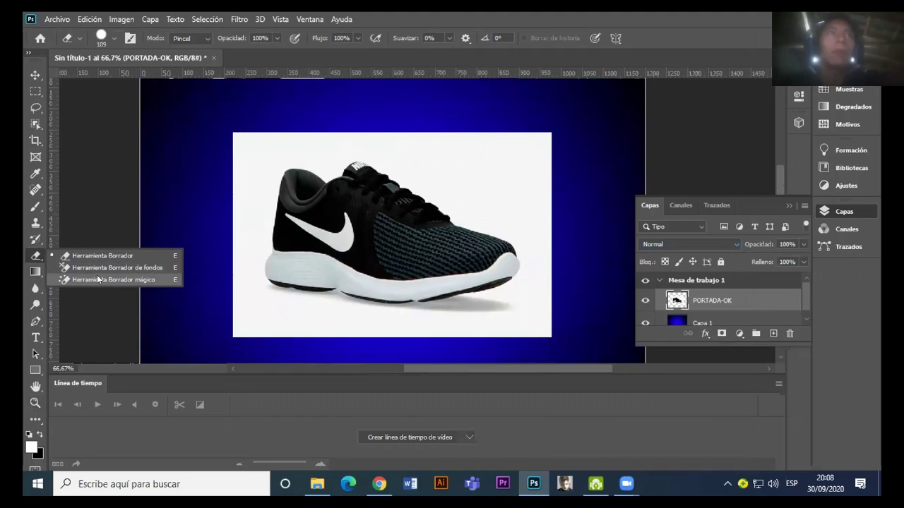
{"action": "left_click", "coordinate": [99, 280]}
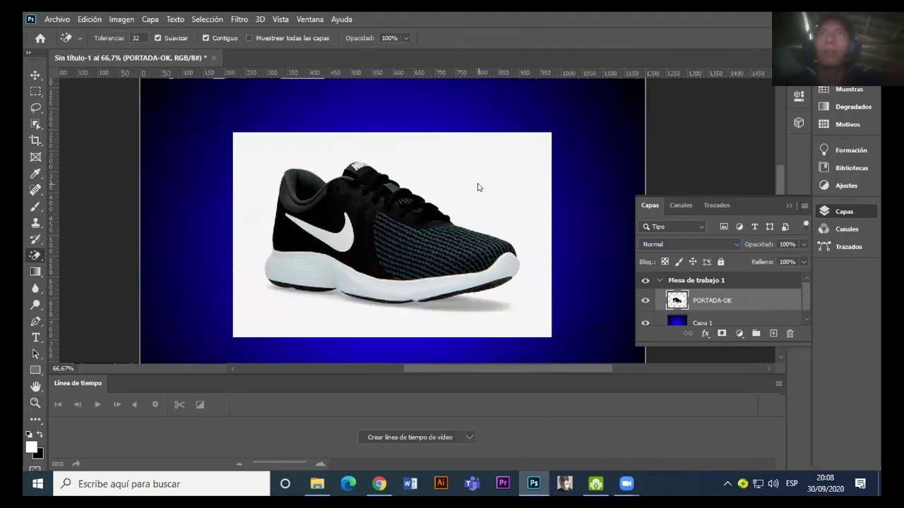
{"action": "left_click", "coordinate": [478, 187]}
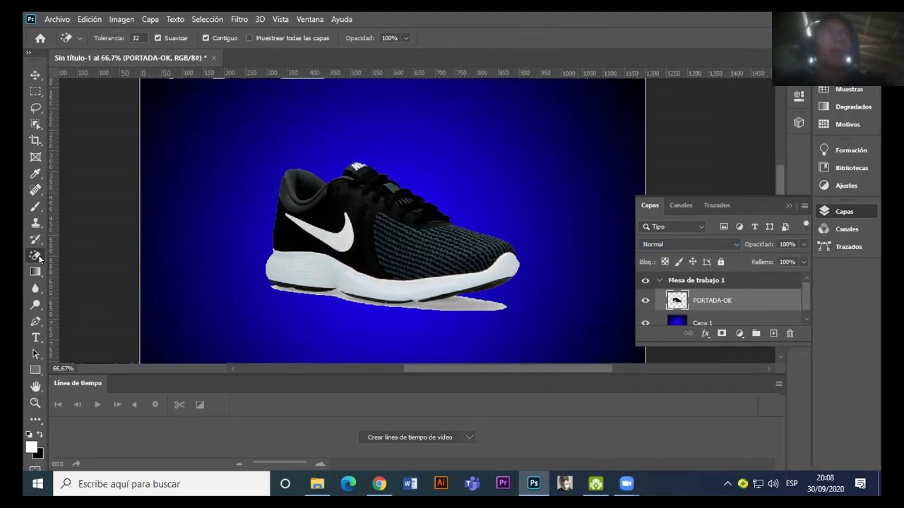
Step: Return to the standard Eraser and zoom to 100% on the sneaker
{"action": "right_click", "coordinate": [37, 256]}
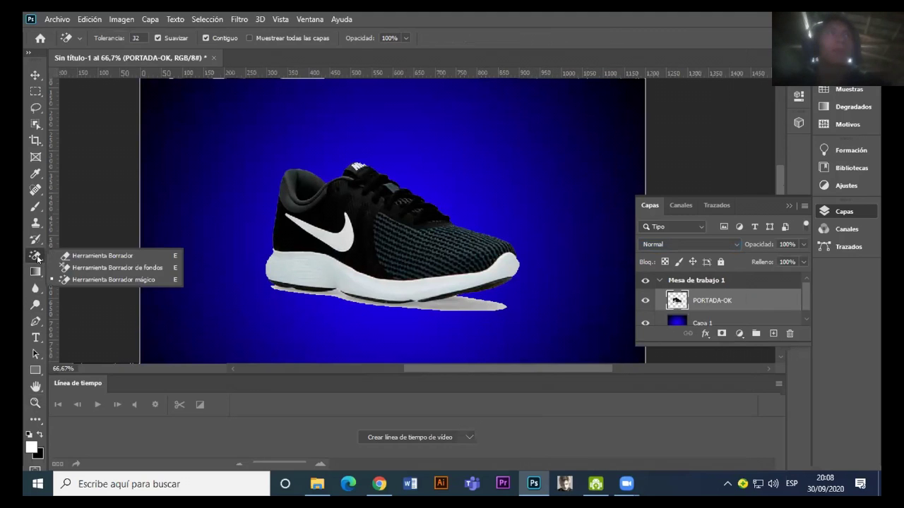
{"action": "left_click", "coordinate": [79, 257]}
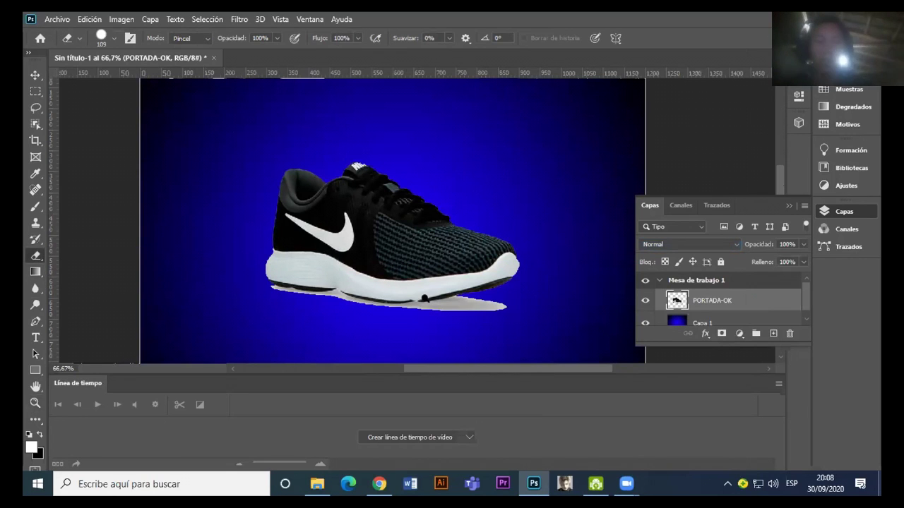
{"action": "key", "text": "z"}
{"action": "left_click", "coordinate": [424, 298]}
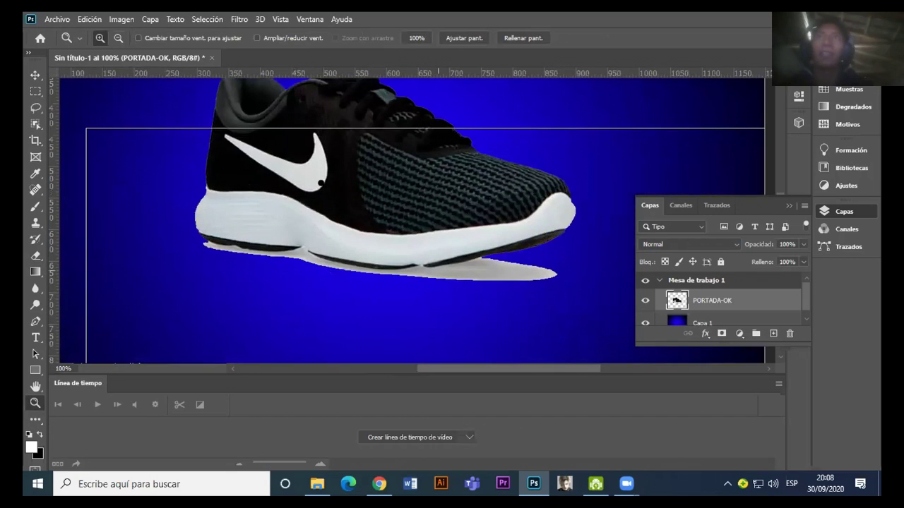
Step: At 200% zoom, erase the grey shadow under the toe and sole with a 43 px eraser
{"action": "left_click", "coordinate": [485, 288]}
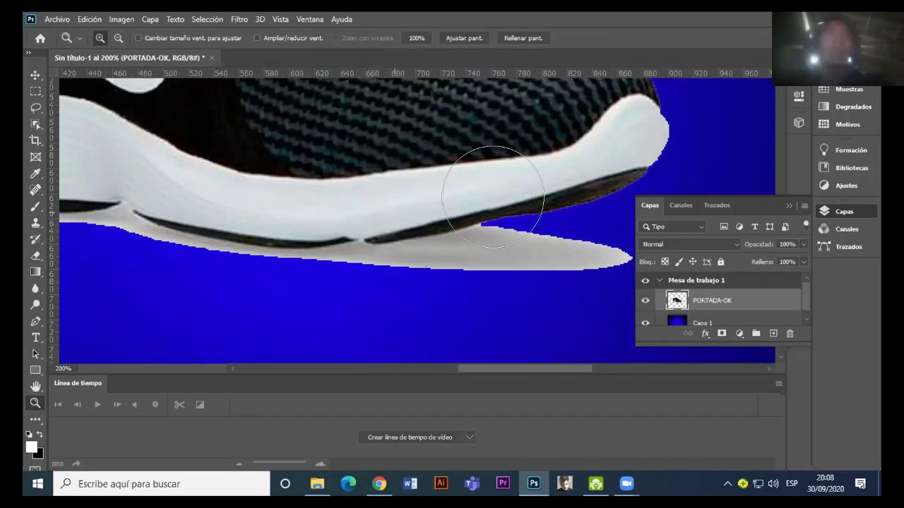
{"action": "key", "text": "e"}
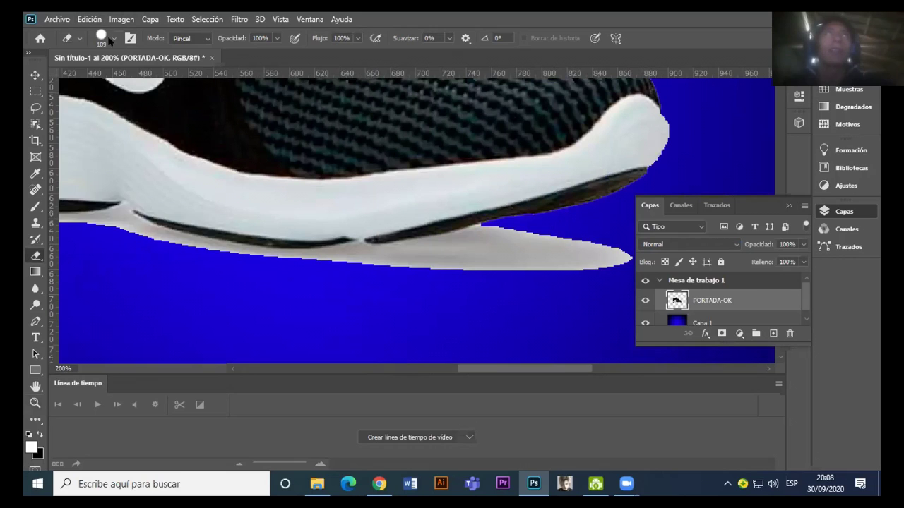
{"action": "left_click", "coordinate": [110, 39]}
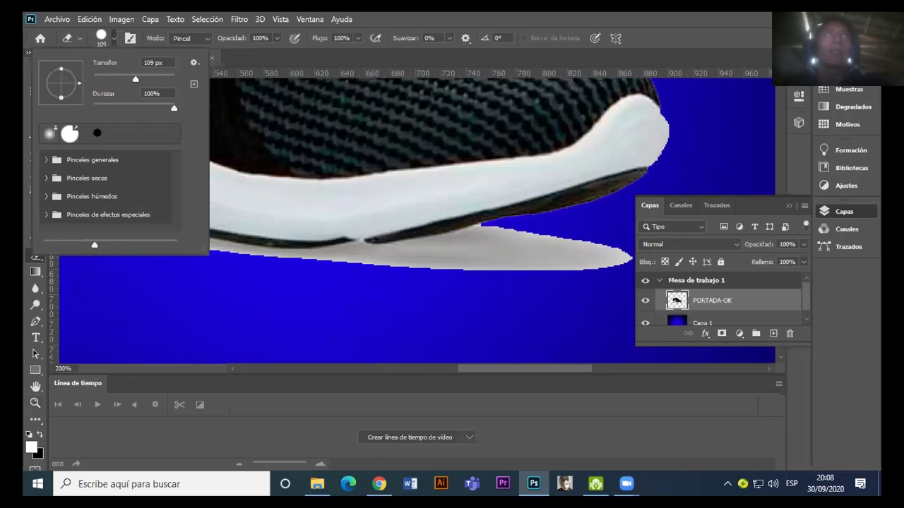
{"action": "left_click_drag", "start_coordinate": [136, 78], "coordinate": [99, 79]}
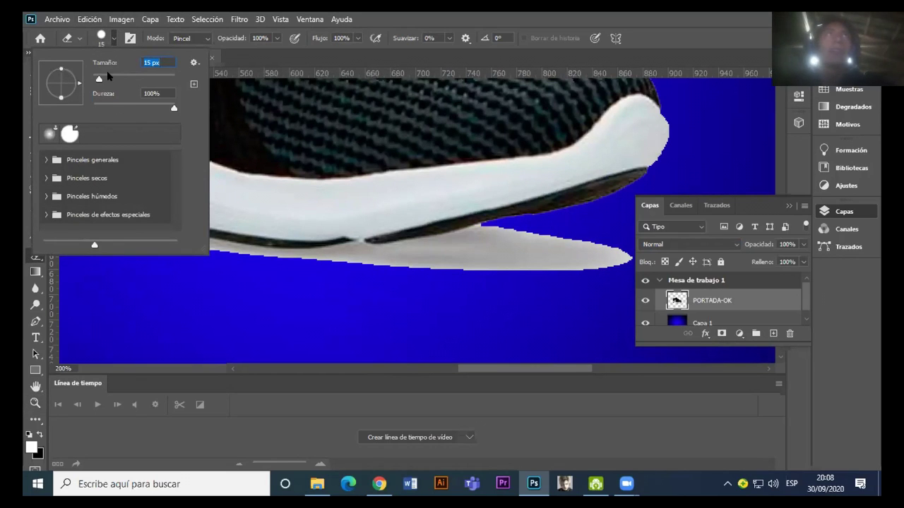
{"action": "type", "text": "43"}
{"action": "key", "text": "Return"}
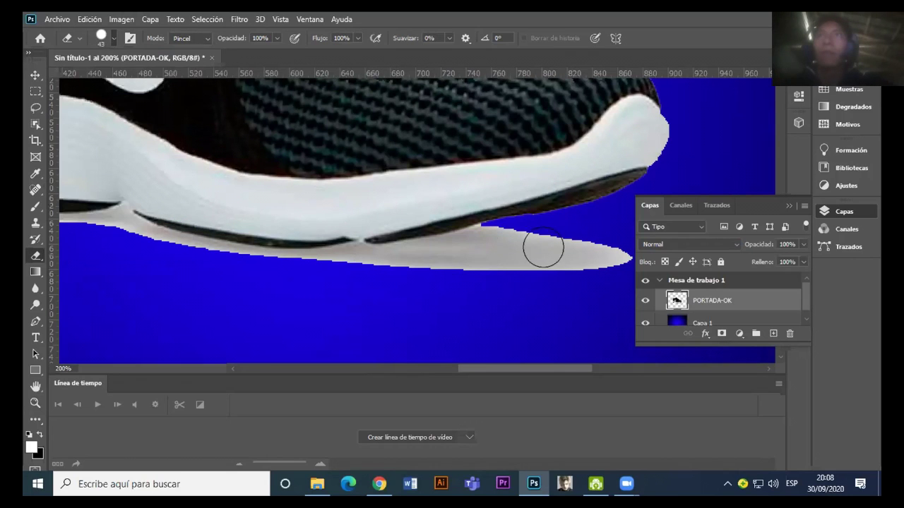
{"action": "left_click_drag", "start_coordinate": [543, 247], "coordinate": [598, 256]}
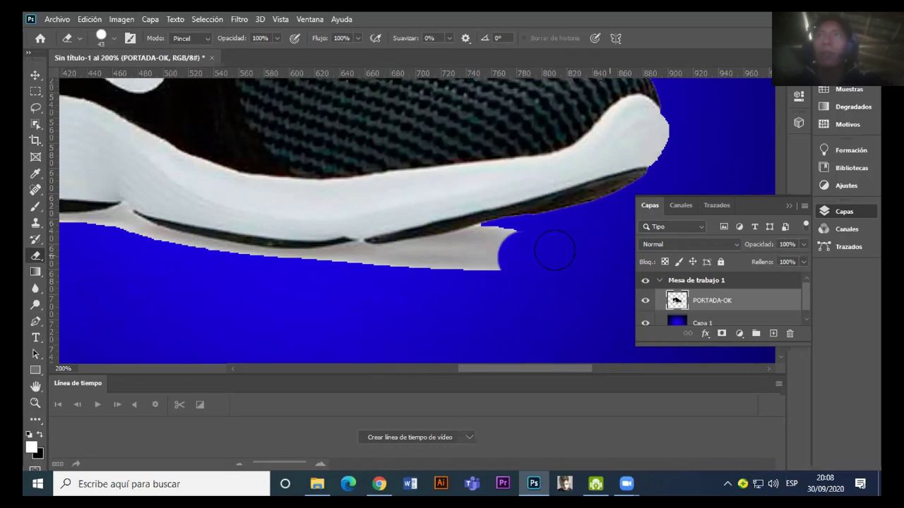
{"action": "left_click_drag", "start_coordinate": [340, 269], "coordinate": [433, 251]}
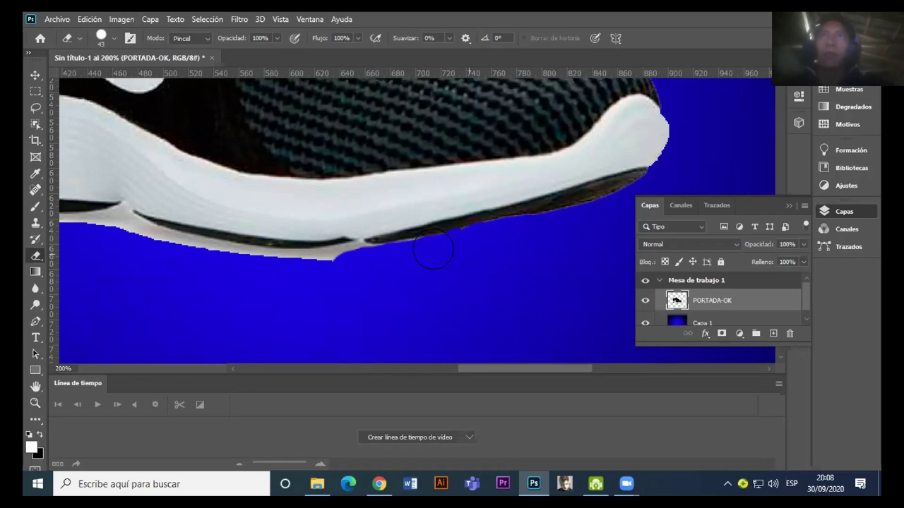
Step: Reselect PORTADA-OK and erase the remaining grey fringe along the sole's edge
{"action": "key", "text": "c"}
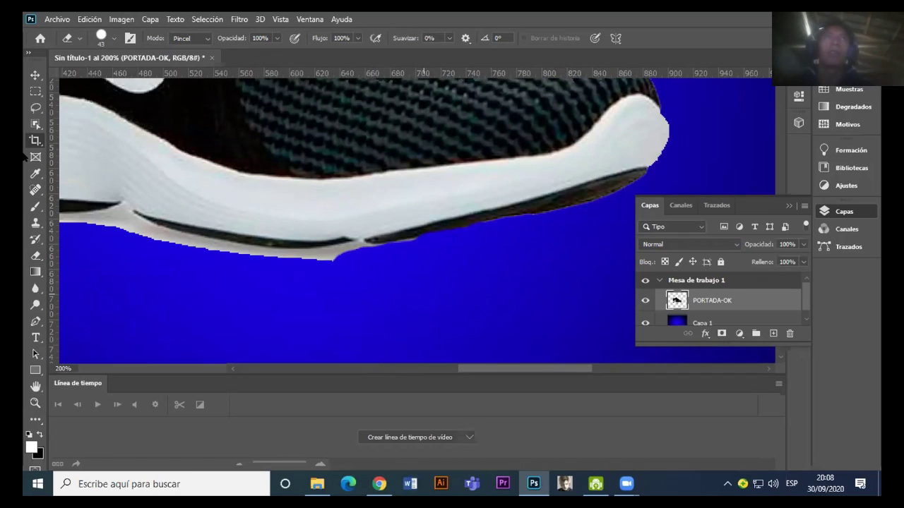
{"action": "scroll", "coordinate": [417, 282], "scroll_direction": "left", "scroll_amount": 5}
{"action": "key", "text": "e"}
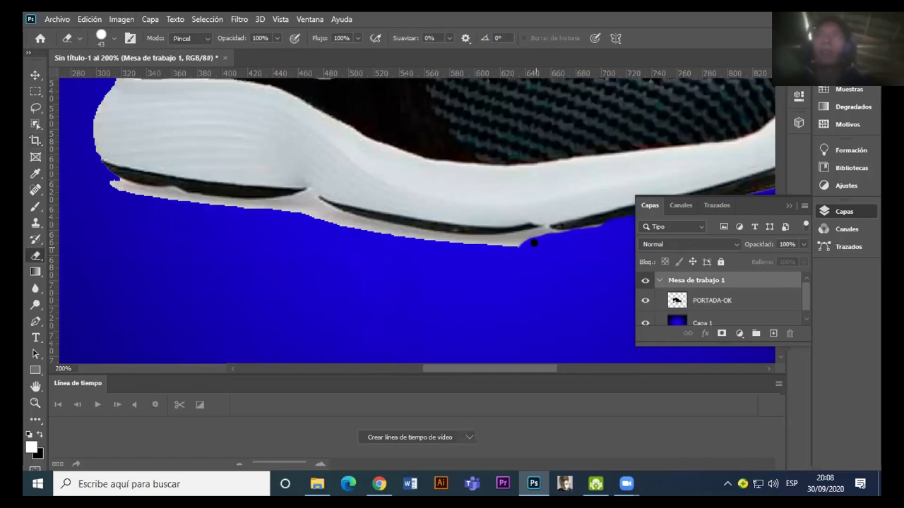
{"action": "left_click", "coordinate": [696, 301]}
{"action": "mouse_move", "coordinate": [540, 248]}
{"action": "left_mouse_down"}
{"action": "mouse_move", "coordinate": [440, 255]}
{"action": "mouse_move", "coordinate": [302, 221]}
{"action": "mouse_move", "coordinate": [99, 197]}
{"action": "mouse_move", "coordinate": [271, 218]}
{"action": "left_mouse_up"}
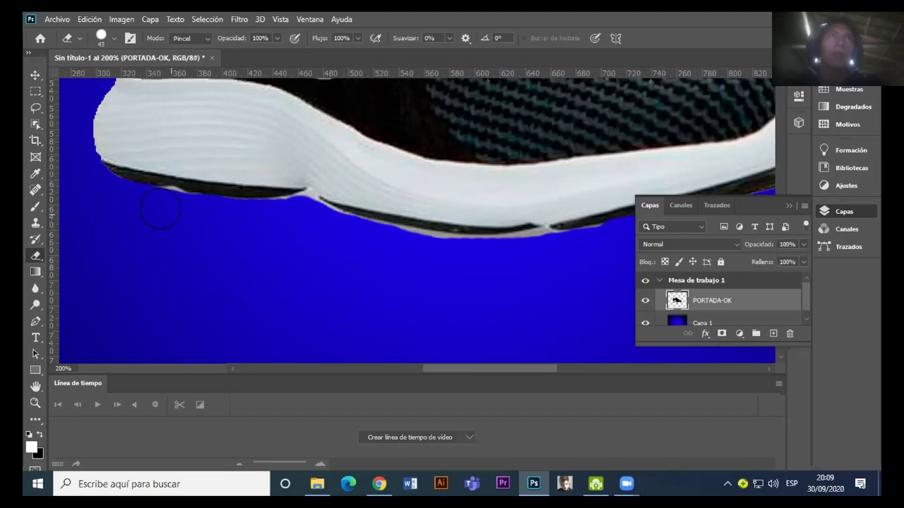
{"action": "mouse_move", "coordinate": [306, 221]}
{"action": "left_mouse_down"}
{"action": "mouse_move", "coordinate": [420, 248]}
{"action": "mouse_move", "coordinate": [579, 244]}
{"action": "mouse_move", "coordinate": [460, 251]}
{"action": "left_mouse_up"}
{"action": "key", "text": "z"}
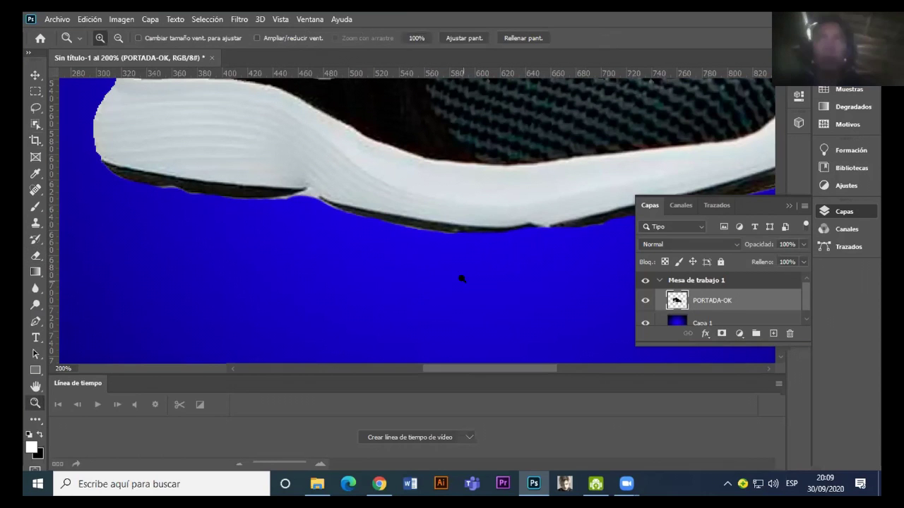
{"action": "left_click", "coordinate": [461, 279]}
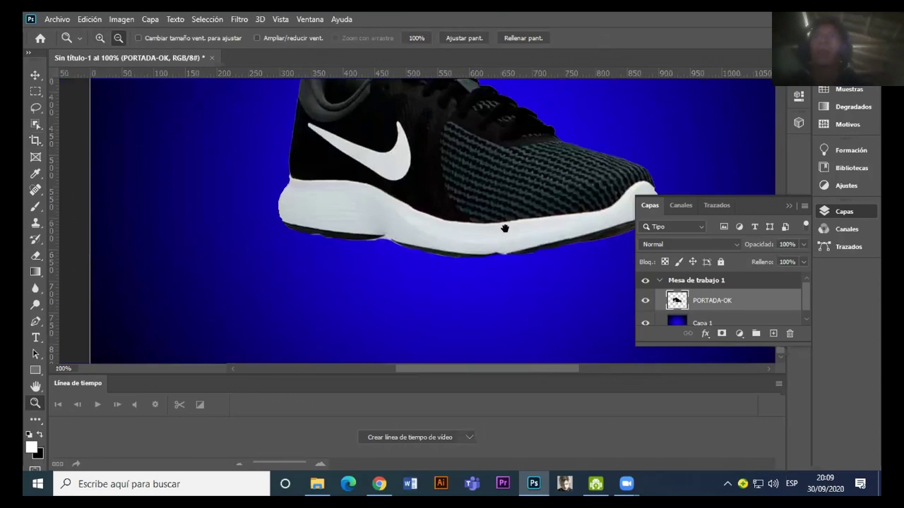
{"action": "left_click", "coordinate": [453, 276], "text": "alt"}
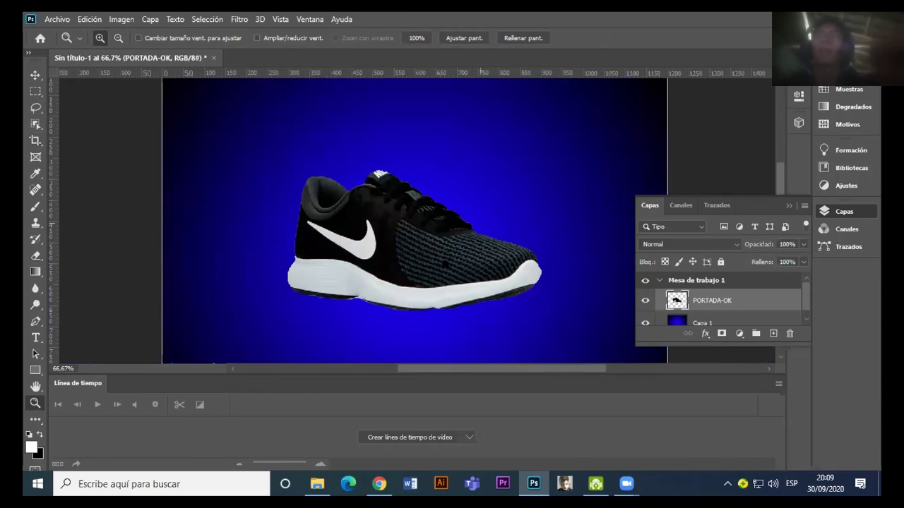
{"action": "left_click", "coordinate": [514, 279]}
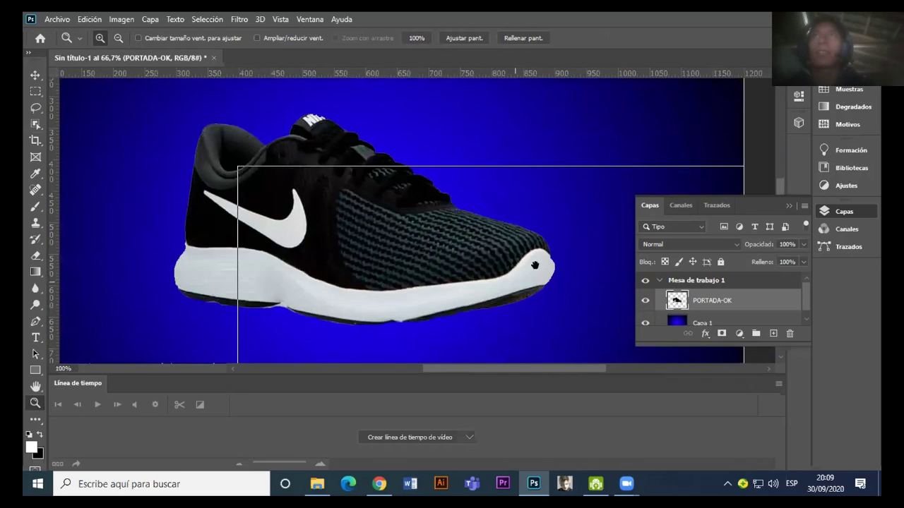
{"action": "left_click", "coordinate": [535, 263]}
{"action": "left_click", "coordinate": [526, 251]}
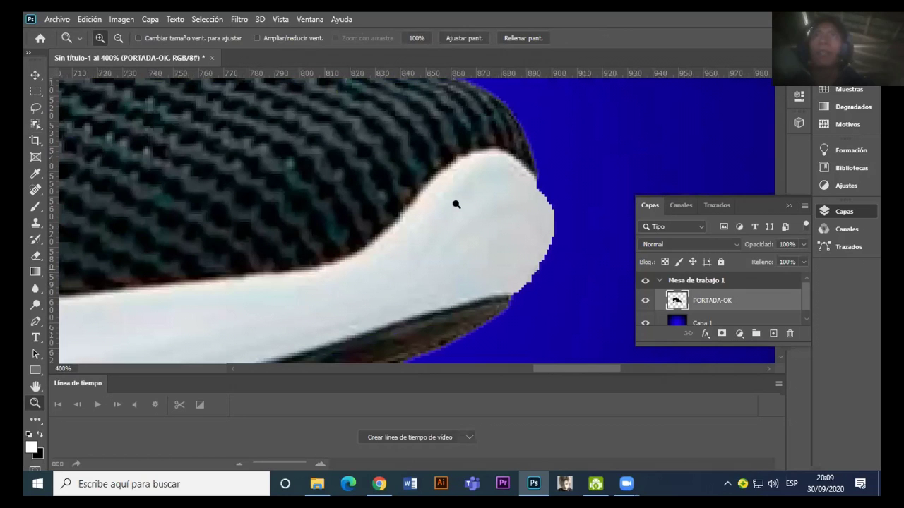
{"action": "left_click_drag", "start_coordinate": [375, 117], "coordinate": [298, 153]}
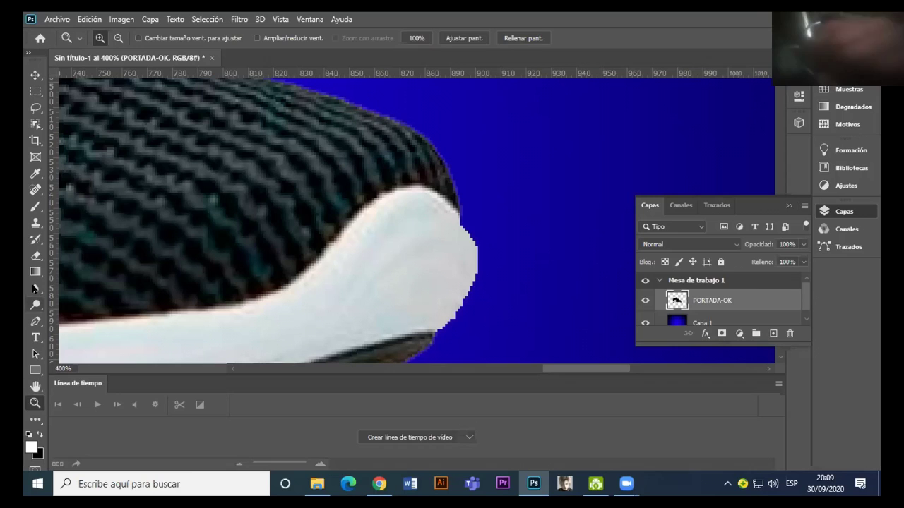
Step: Blur the jagged edges of the white sole and the shoe's upper
{"action": "left_click", "coordinate": [36, 288]}
{"action": "mouse_move", "coordinate": [467, 237]}
{"action": "left_mouse_down"}
{"action": "mouse_move", "coordinate": [449, 208]}
{"action": "mouse_move", "coordinate": [469, 259]}
{"action": "mouse_move", "coordinate": [429, 332]}
{"action": "left_mouse_up"}
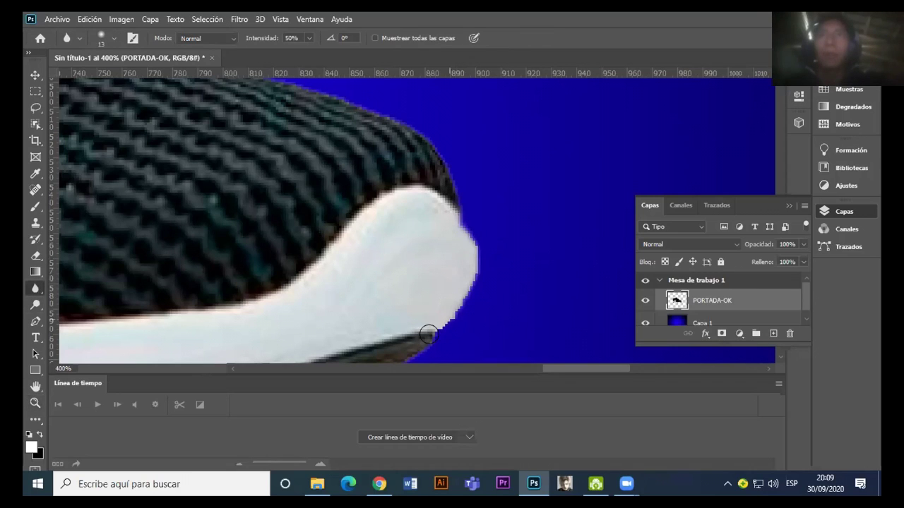
{"action": "key", "text": "ctrl+r"}
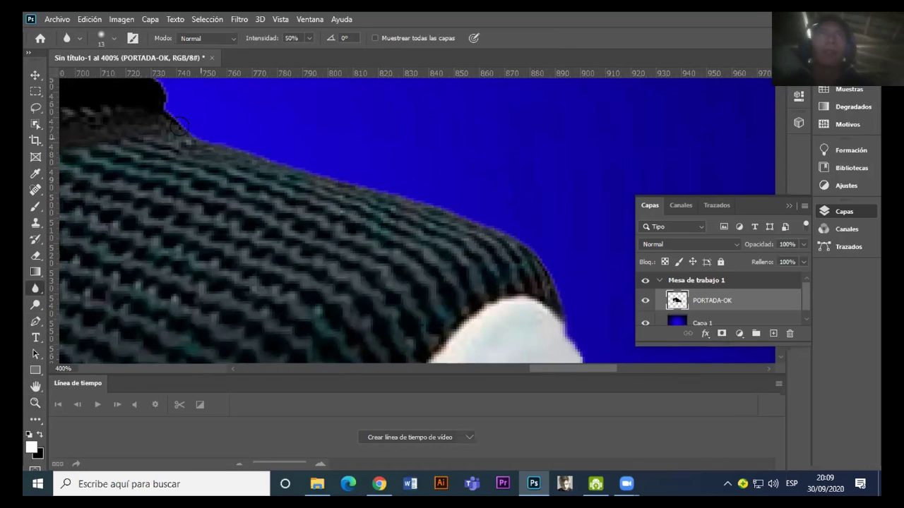
{"action": "left_click_drag", "start_coordinate": [179, 127], "coordinate": [542, 322]}
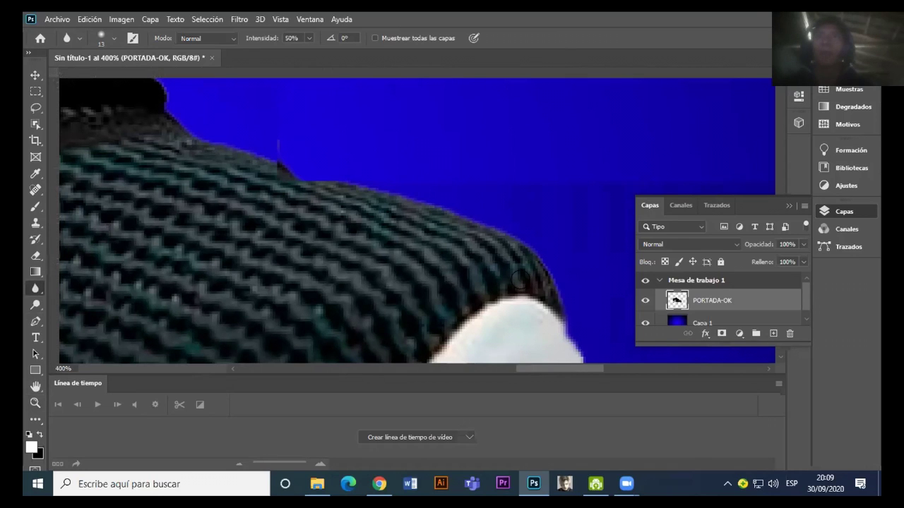
{"action": "left_click_drag", "start_coordinate": [321, 131], "coordinate": [297, 119]}
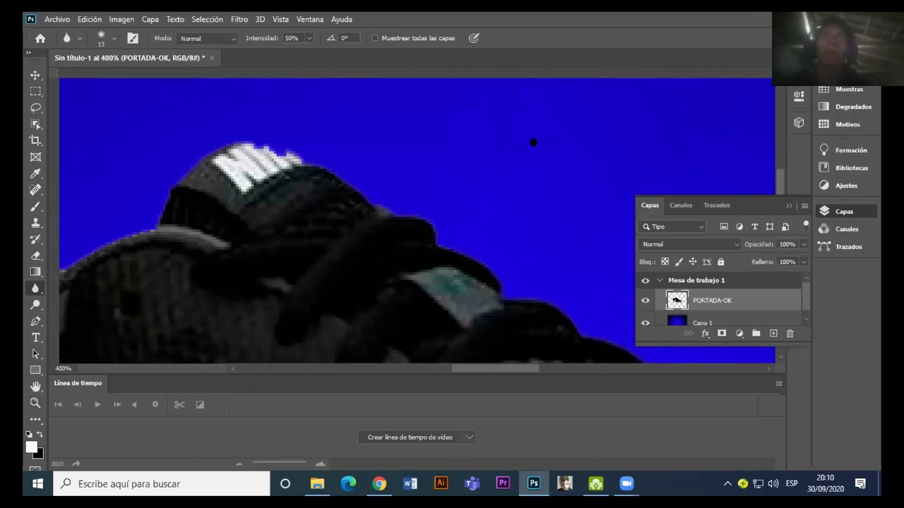
Step: Pan left and down along the sneaker's outline to reach the remaining edges
{"action": "scroll", "coordinate": [533, 141], "scroll_direction": "left", "scroll_amount": 2}
{"action": "scroll", "coordinate": [448, 101], "scroll_direction": "left", "scroll_amount": 5}
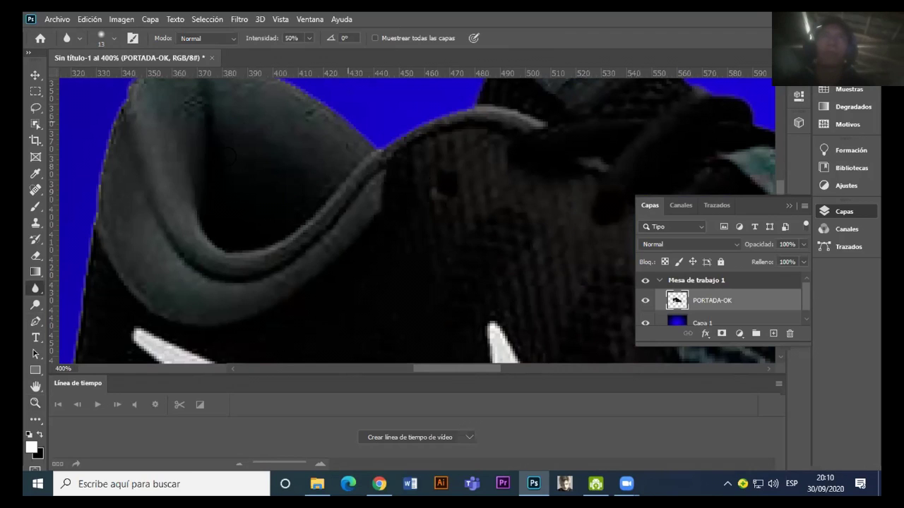
{"action": "scroll", "coordinate": [229, 155], "scroll_direction": "left", "scroll_amount": 2}
{"action": "scroll", "coordinate": [188, 259], "scroll_direction": "up", "scroll_amount": 2}
{"action": "scroll", "coordinate": [425, 136], "scroll_direction": "left", "scroll_amount": 2}
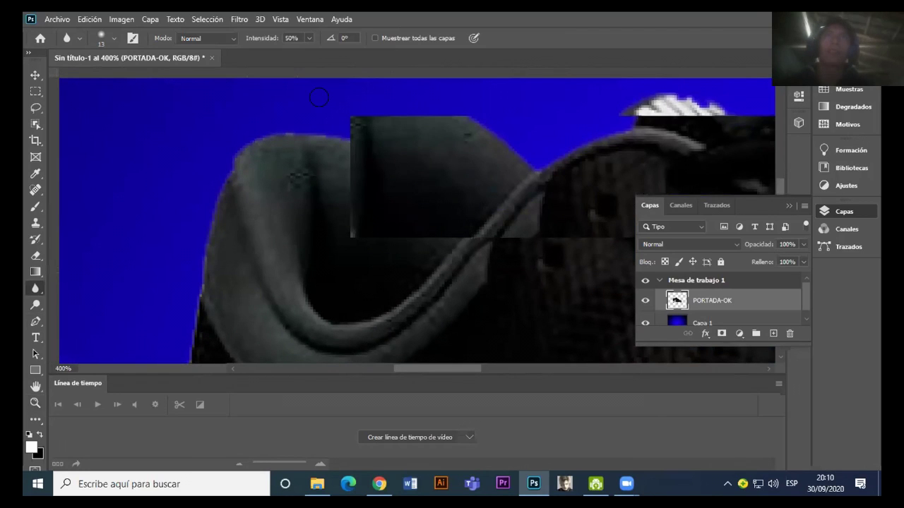
{"action": "scroll", "coordinate": [319, 158], "scroll_direction": "left", "scroll_amount": 2}
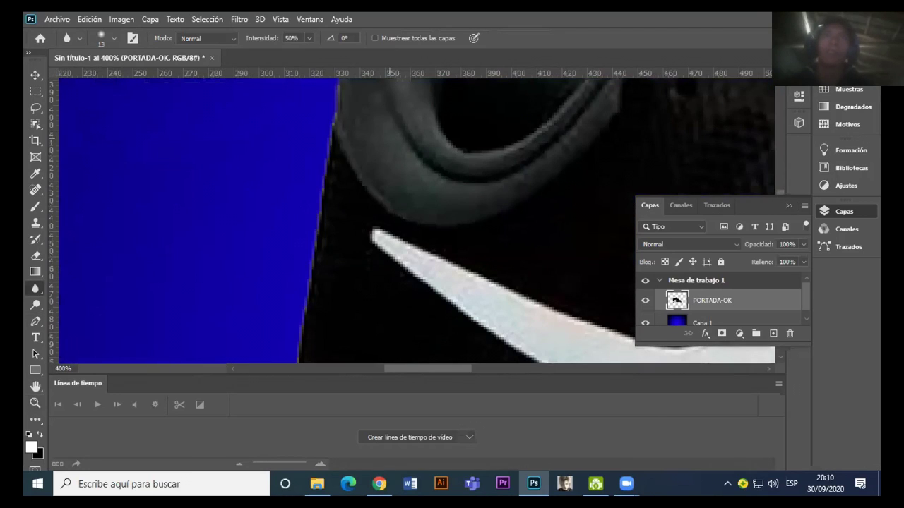
{"action": "scroll", "coordinate": [295, 318], "scroll_direction": "down", "scroll_amount": 3}
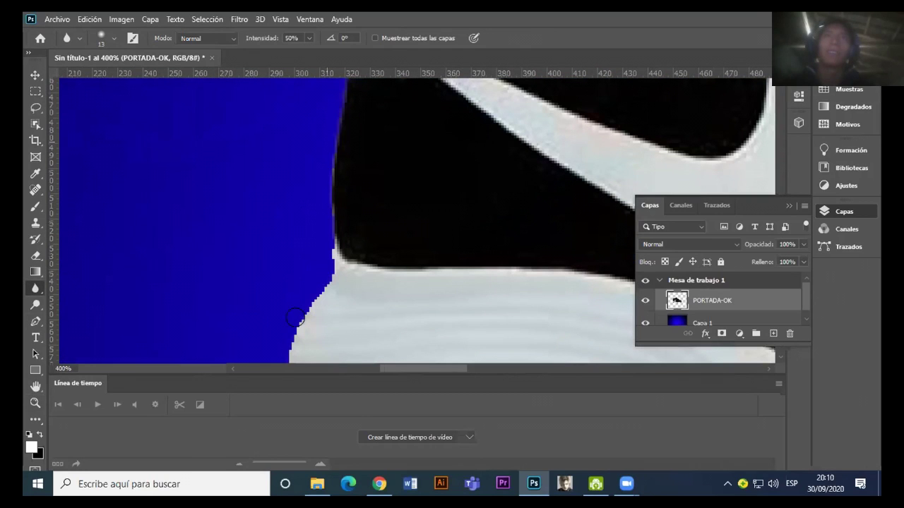
{"action": "scroll", "coordinate": [268, 285], "scroll_direction": "down", "scroll_amount": 3}
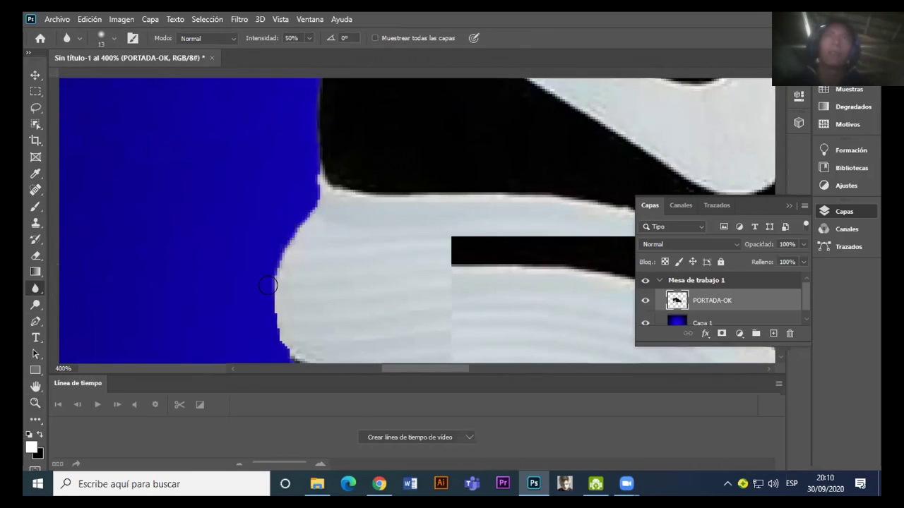
{"action": "scroll", "coordinate": [492, 351], "scroll_direction": "down", "scroll_amount": 3}
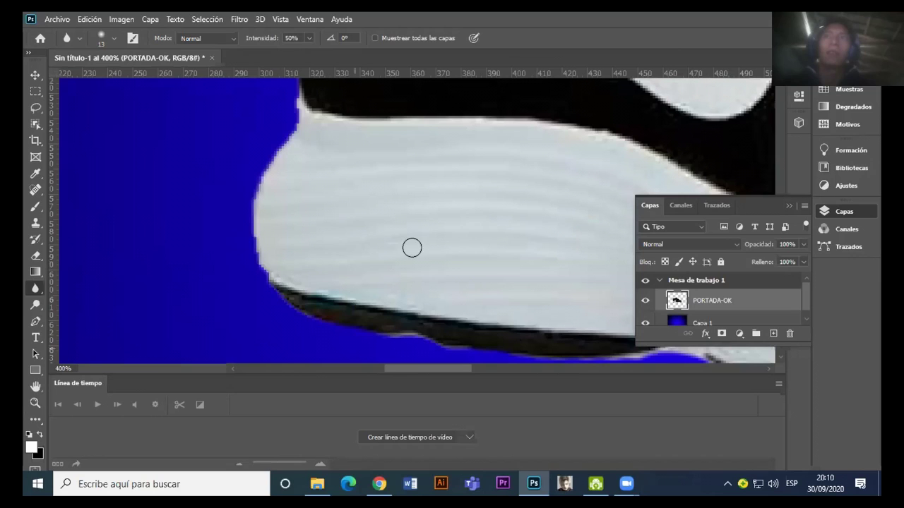
{"action": "scroll", "coordinate": [487, 238], "scroll_direction": "down", "scroll_amount": 3}
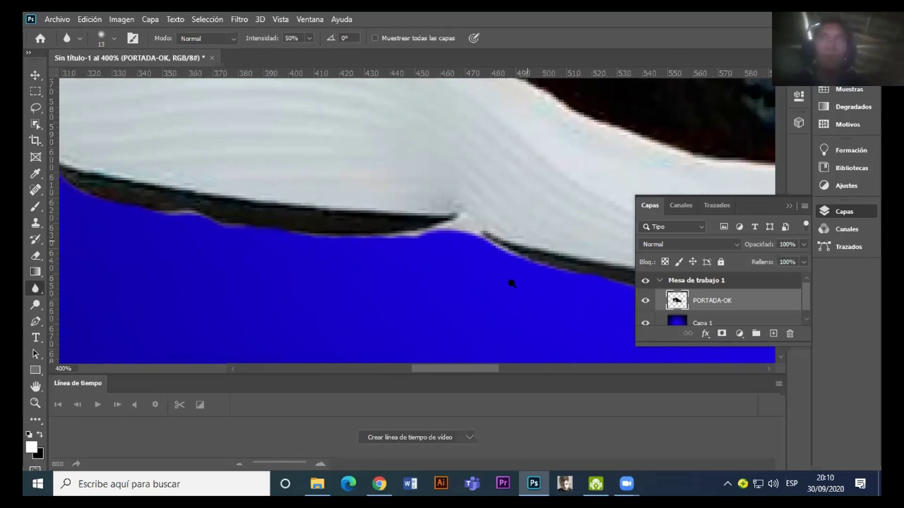
Step: Zoom out to 33.3% so the entire poster with the sneaker is visible
{"action": "key", "text": "z"}
{"action": "left_click", "coordinate": [538, 248], "text": "alt"}
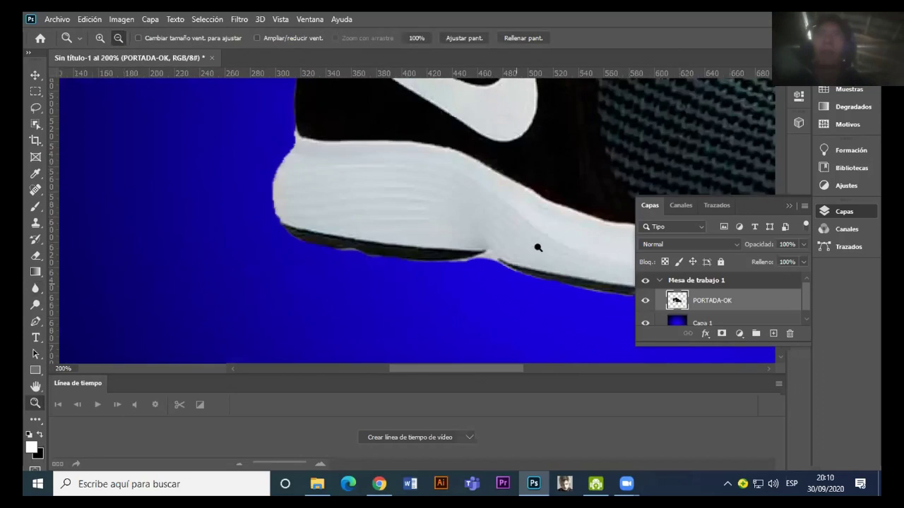
{"action": "left_click", "coordinate": [417, 250], "text": "alt"}
{"action": "left_click", "coordinate": [417, 250], "text": "alt"}
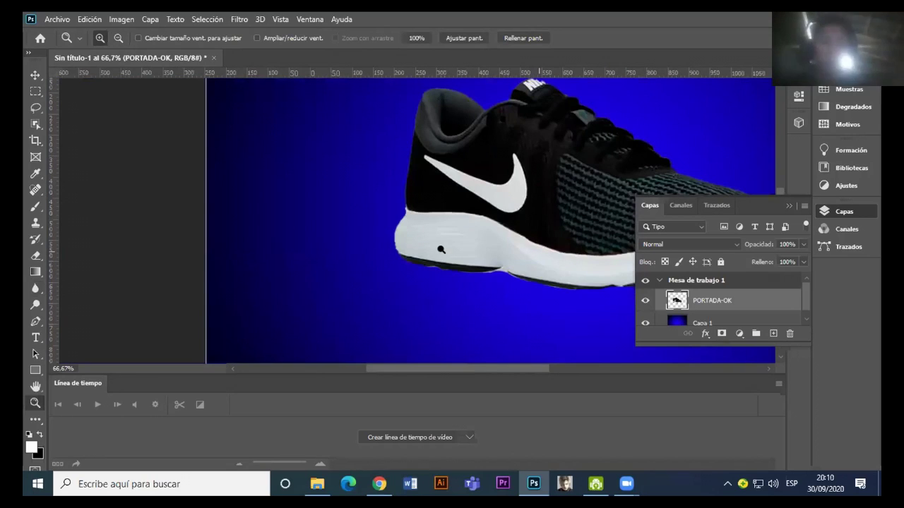
{"action": "left_click", "coordinate": [442, 249], "text": "alt"}
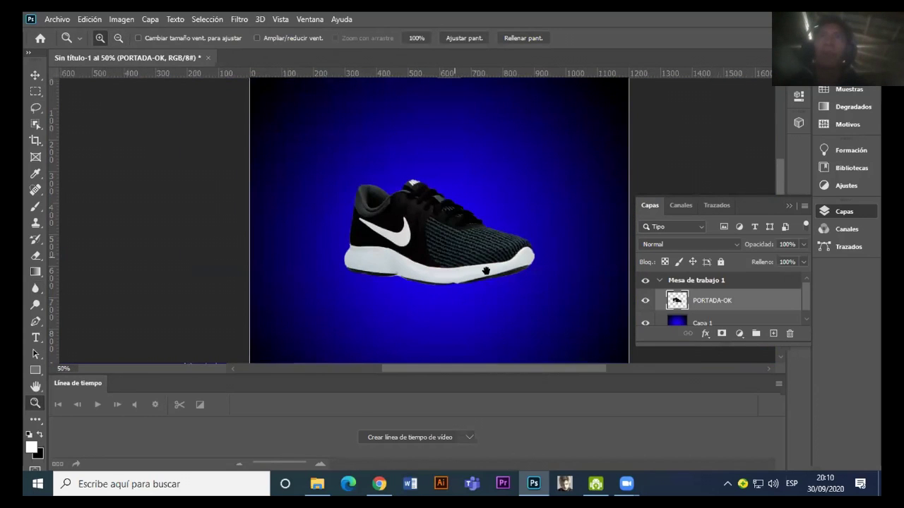
{"action": "left_click", "coordinate": [464, 257], "text": "alt"}
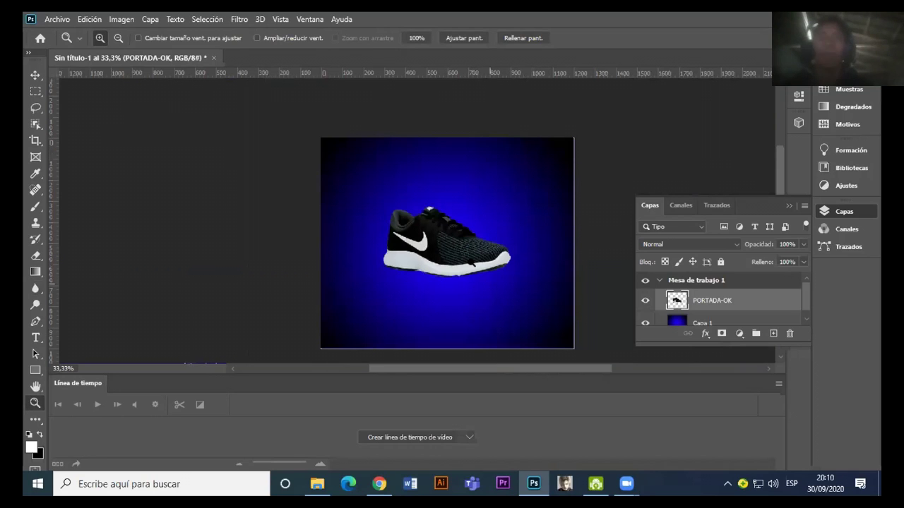
{"action": "key", "text": "v"}
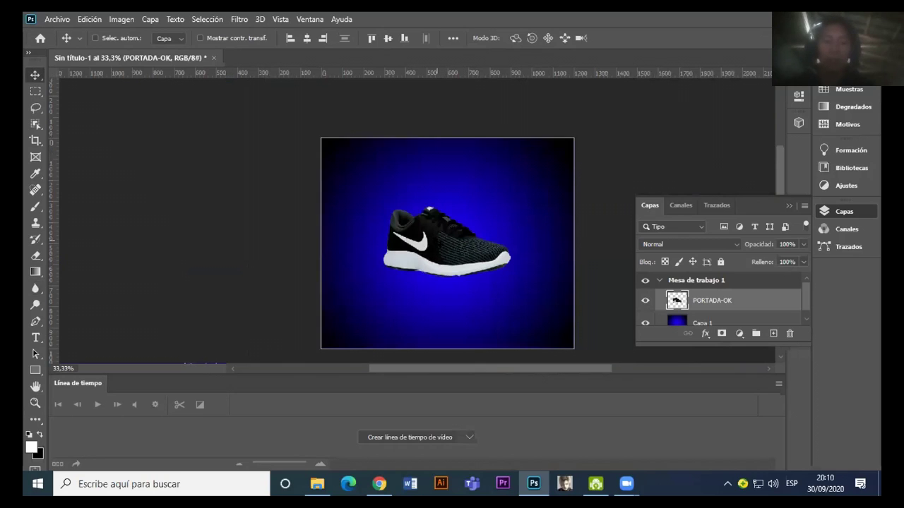
Step: Scale the sneaker to 77.42%, tilt it 4.42° and move it up-left on the gradient
{"action": "key", "text": "ctrl+t"}
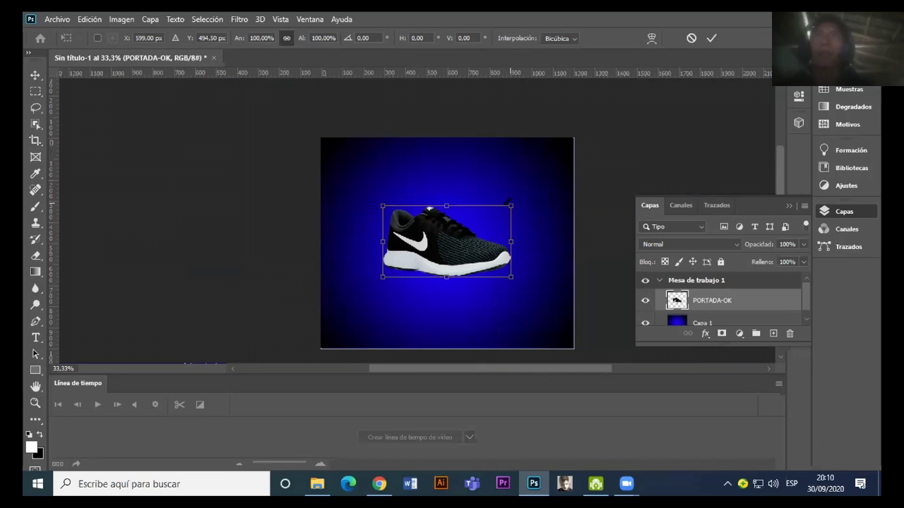
{"action": "mouse_move", "coordinate": [508, 202]}
{"action": "left_mouse_down"}
{"action": "mouse_move", "coordinate": [473, 210]}
{"action": "mouse_move", "coordinate": [485, 194]}
{"action": "left_mouse_up"}
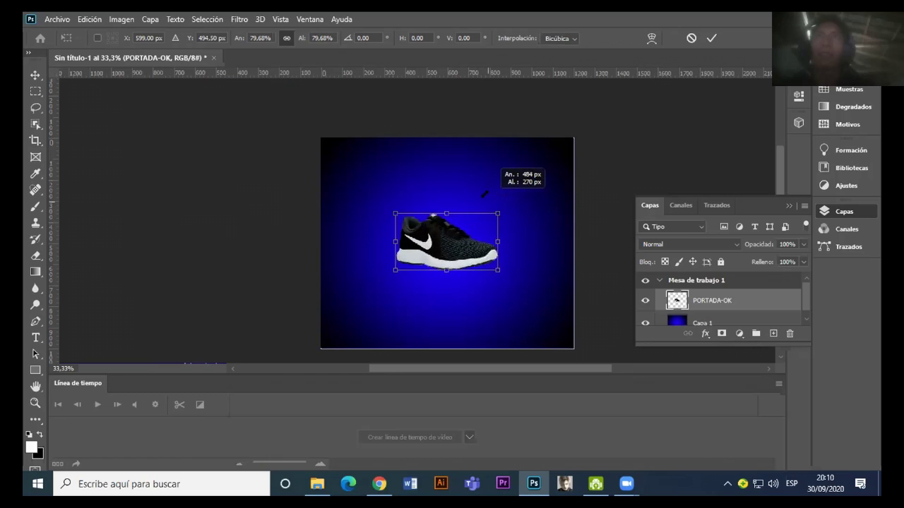
{"action": "left_click_drag", "start_coordinate": [485, 193], "coordinate": [505, 209]}
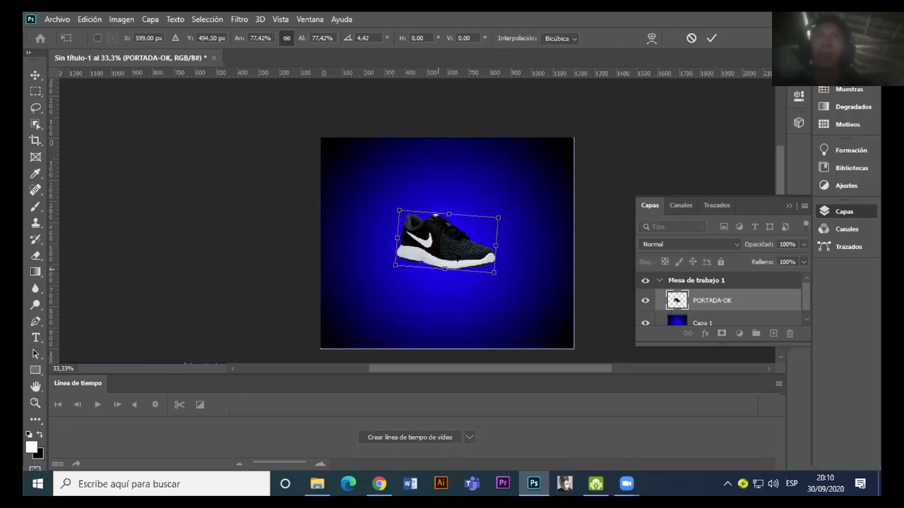
{"action": "left_click_drag", "start_coordinate": [466, 244], "coordinate": [433, 239]}
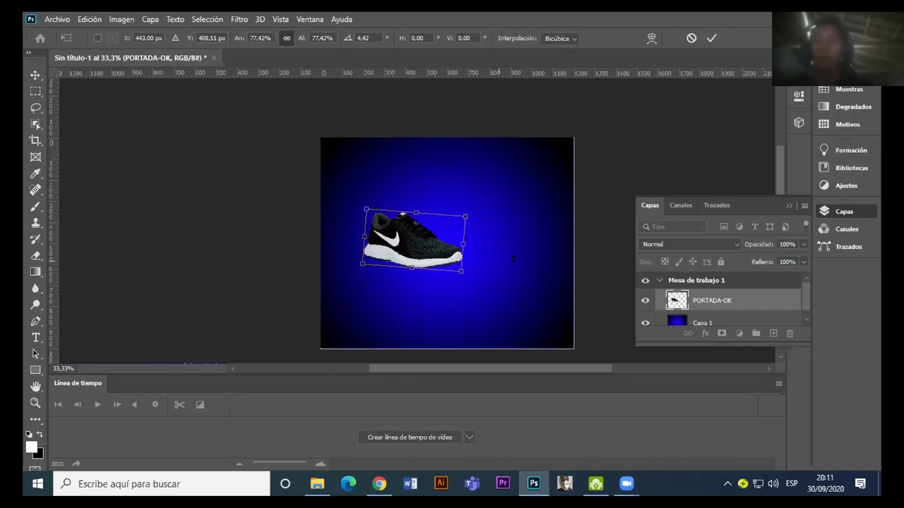
{"action": "key", "text": "Return"}
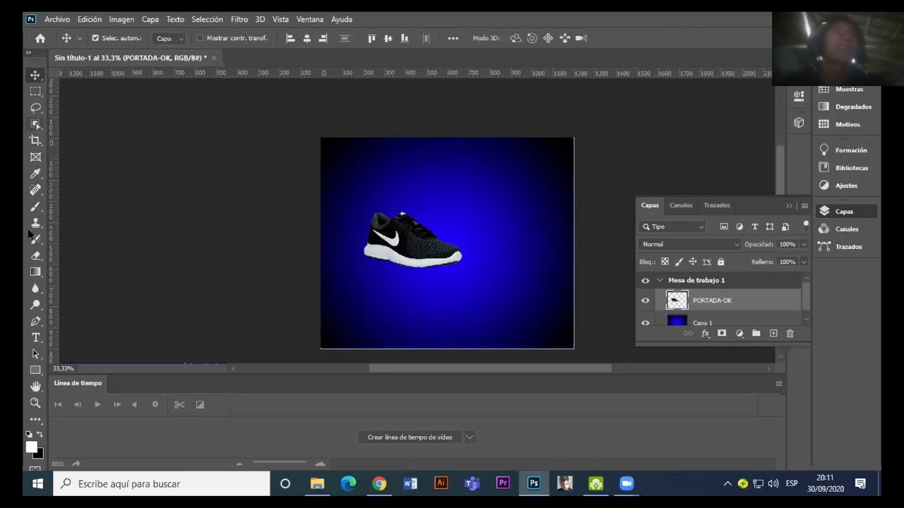
Step: Add a white NIKE text layer to the right of the sneaker
{"action": "left_click", "coordinate": [35, 337]}
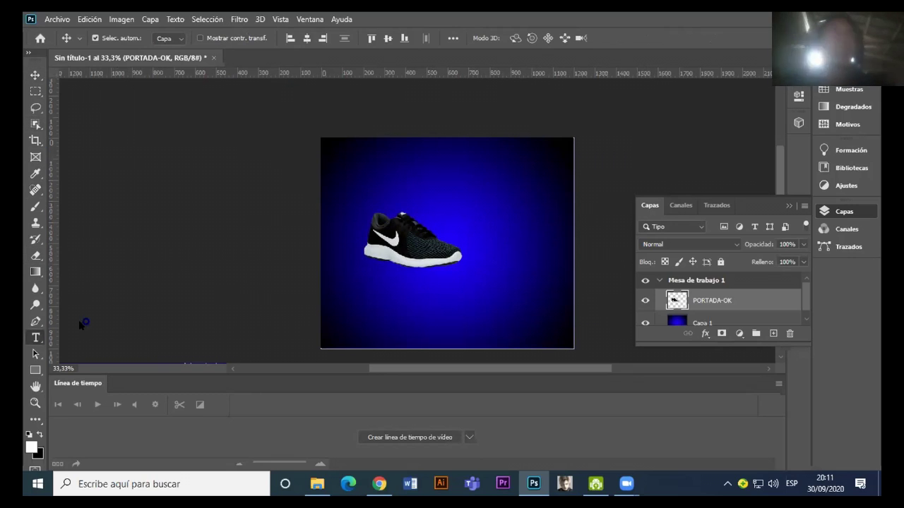
{"action": "left_click", "coordinate": [485, 204]}
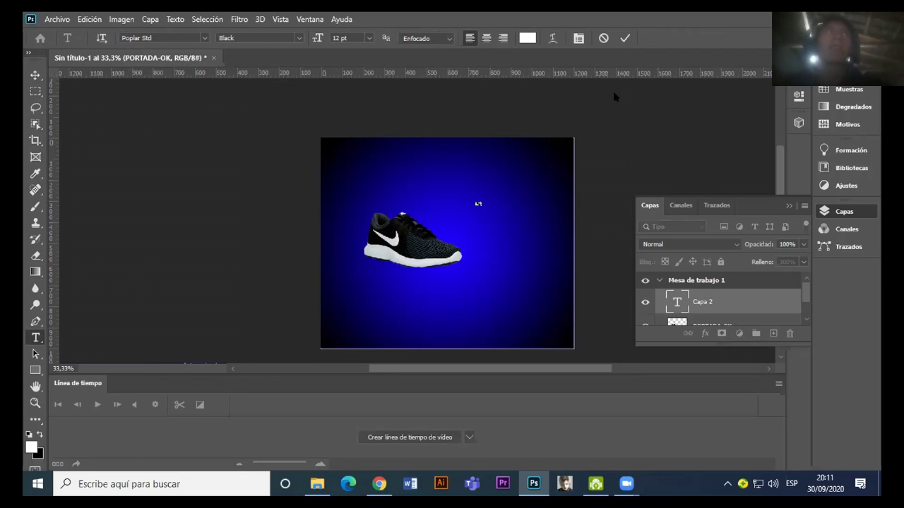
{"action": "key", "text": "ctrl"}
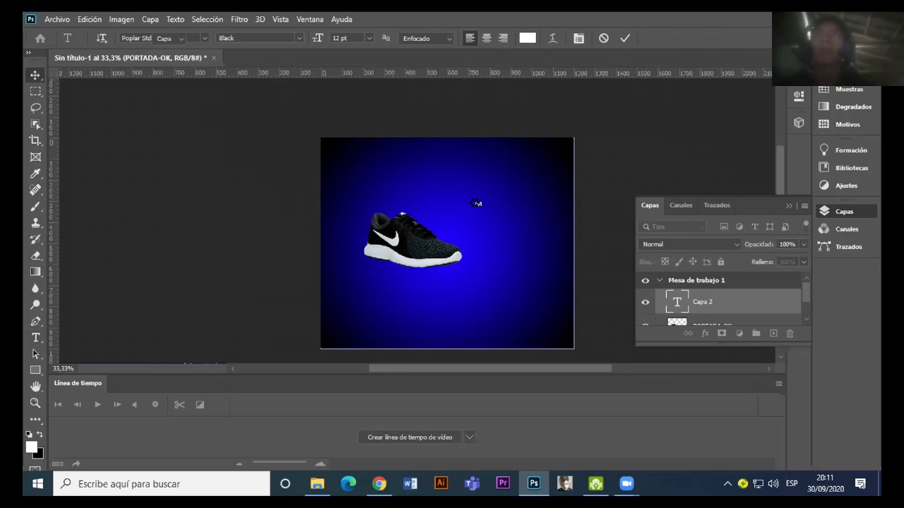
{"action": "key", "text": "ctrl+Return"}
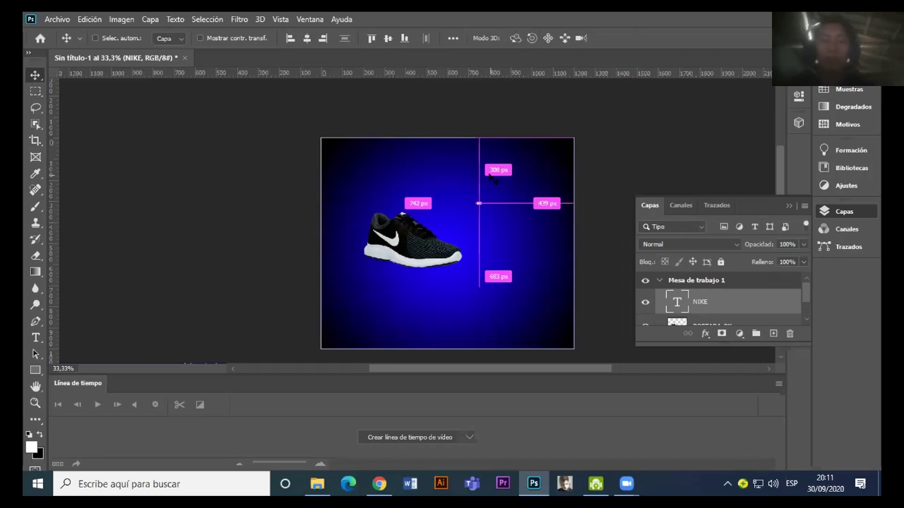
Step: Enlarge the NIKE text to about 2350% with Free Transform
{"action": "key", "text": "ctrl+t"}
{"action": "left_click_drag", "start_coordinate": [479, 205], "coordinate": [503, 225]}
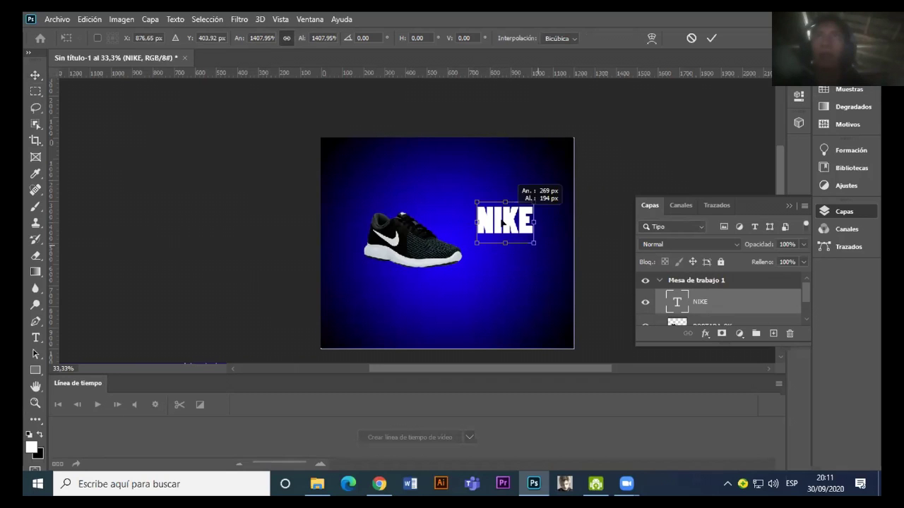
{"action": "left_click_drag", "start_coordinate": [477, 203], "coordinate": [449, 183]}
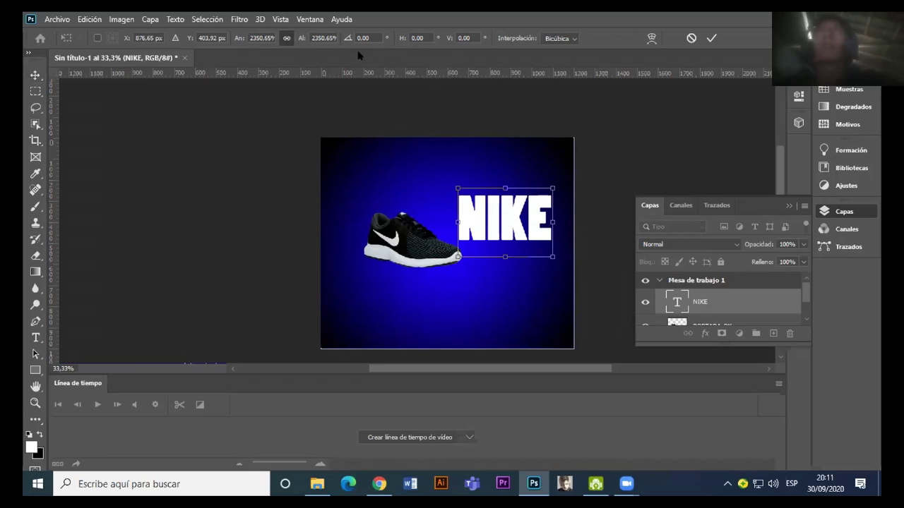
{"action": "key", "text": "Return"}
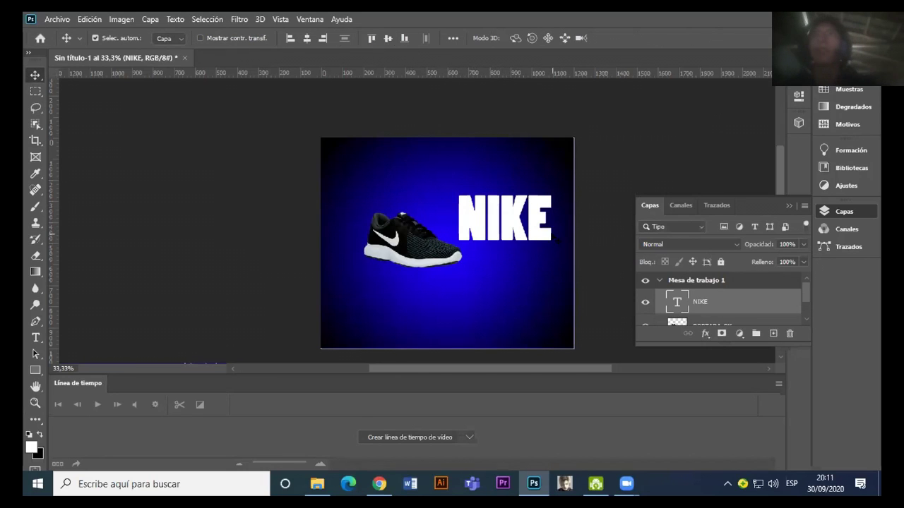
Step: Colour the NIKE lettering red (ff0000)
{"action": "left_click", "coordinate": [36, 338]}
{"action": "left_click", "coordinate": [548, 231]}
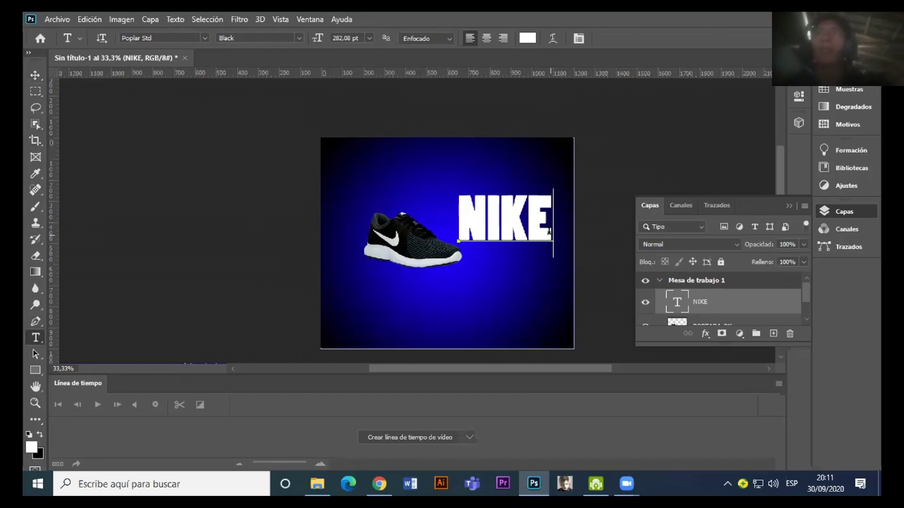
{"action": "left_click_drag", "start_coordinate": [549, 232], "coordinate": [459, 241]}
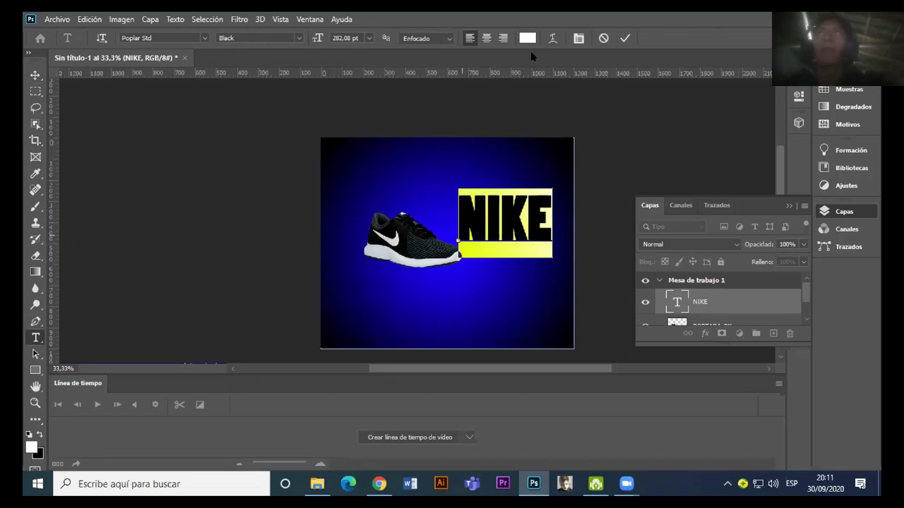
{"action": "left_click", "coordinate": [527, 38]}
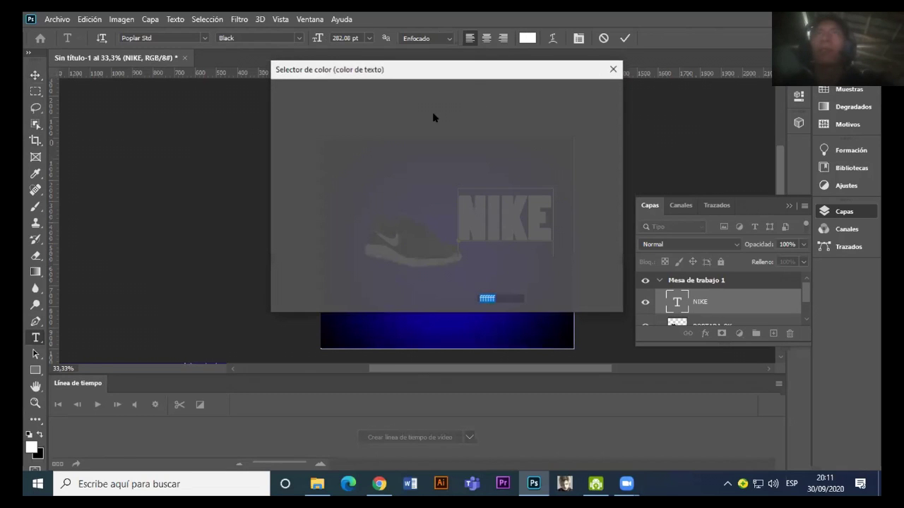
{"action": "type", "text": "ff0000"}
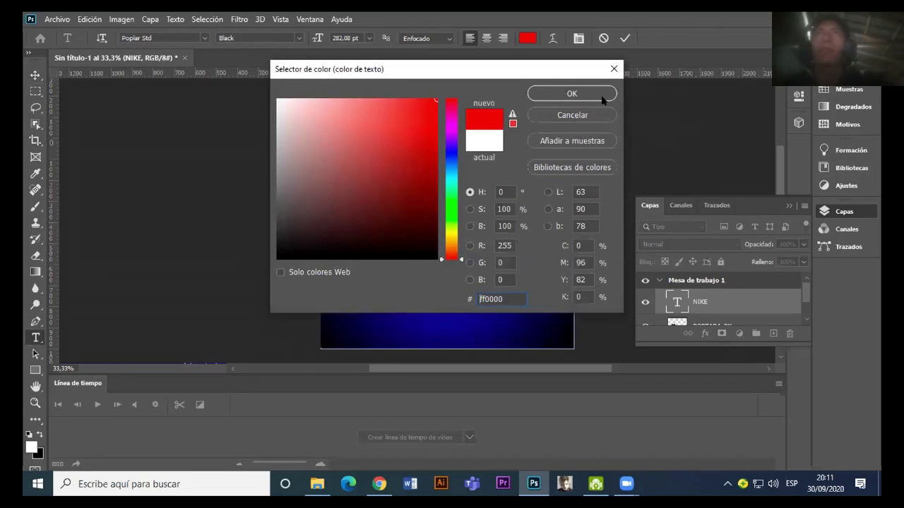
{"action": "left_click", "coordinate": [602, 93]}
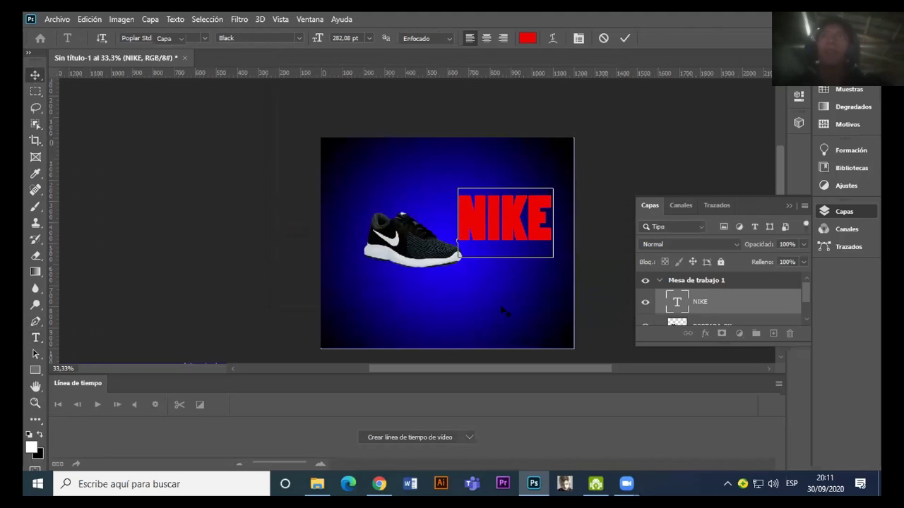
{"action": "key", "text": "ctrl+Return"}
Step: Nudge the NIKE text up and slightly right
{"action": "key", "text": "v"}
{"action": "left_click", "coordinate": [536, 331]}
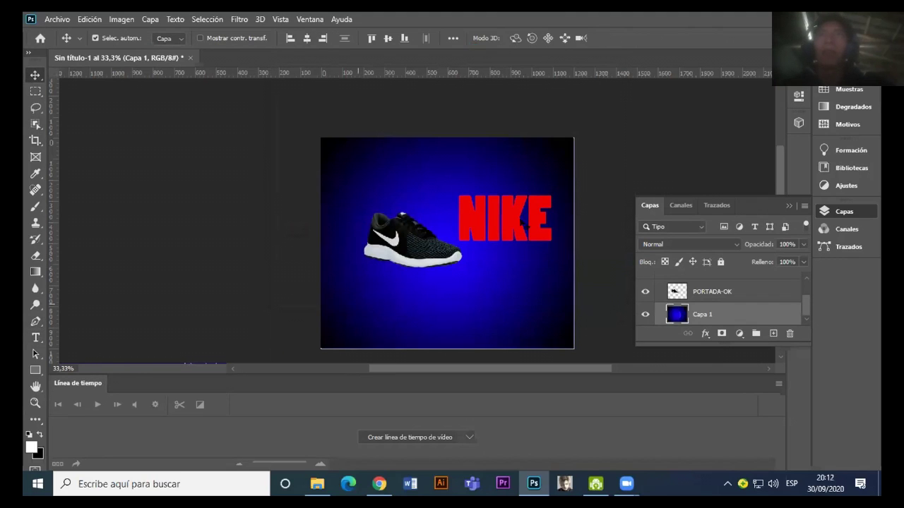
{"action": "left_click_drag", "start_coordinate": [516, 225], "coordinate": [519, 202]}
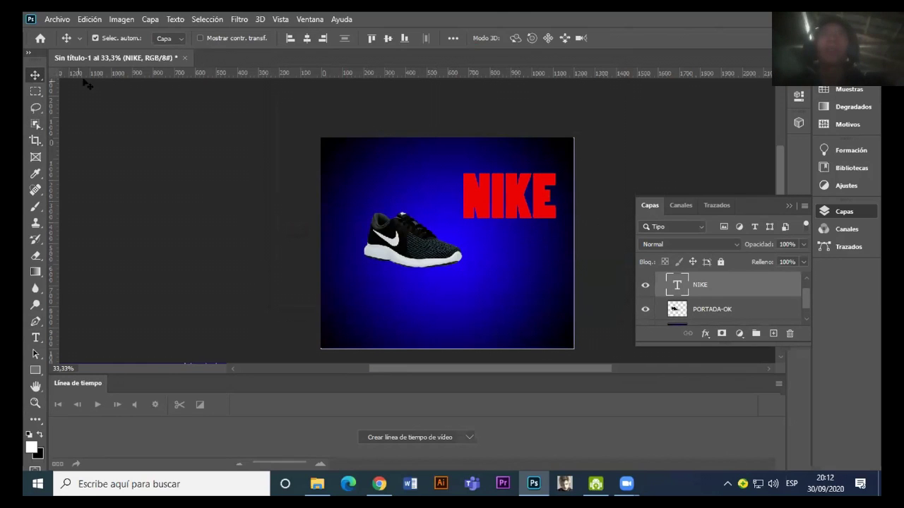
Step: Place the Nike-Logo-PNG-Image swoosh and position it below the sneaker
{"action": "left_click", "coordinate": [58, 19]}
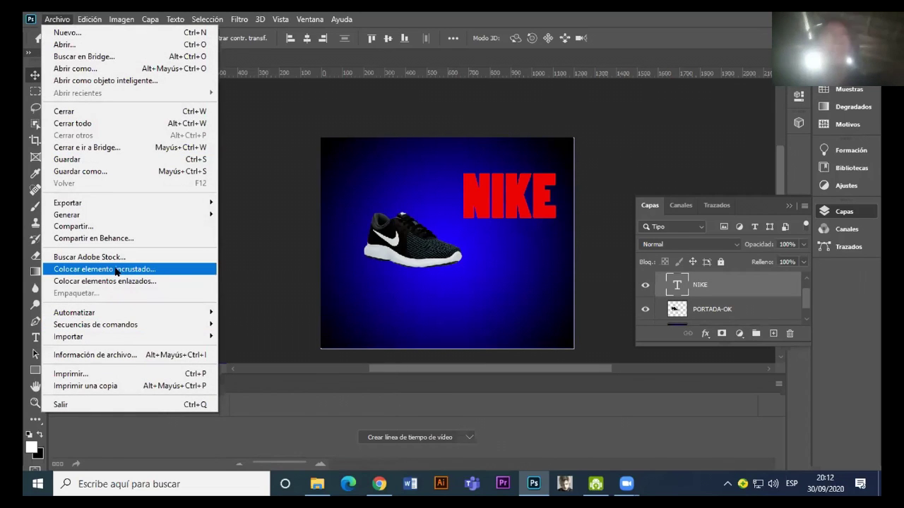
{"action": "key", "text": "Escape"}
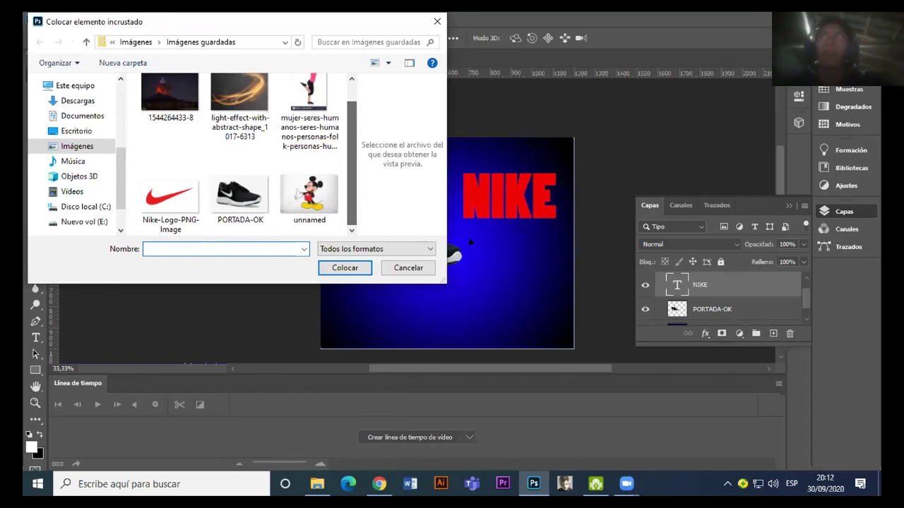
{"action": "double_click", "coordinate": [170, 198]}
{"action": "mouse_move", "coordinate": [479, 274]}
{"action": "left_mouse_down"}
{"action": "mouse_move", "coordinate": [482, 302]}
{"action": "mouse_move", "coordinate": [541, 336]}
{"action": "left_mouse_up"}
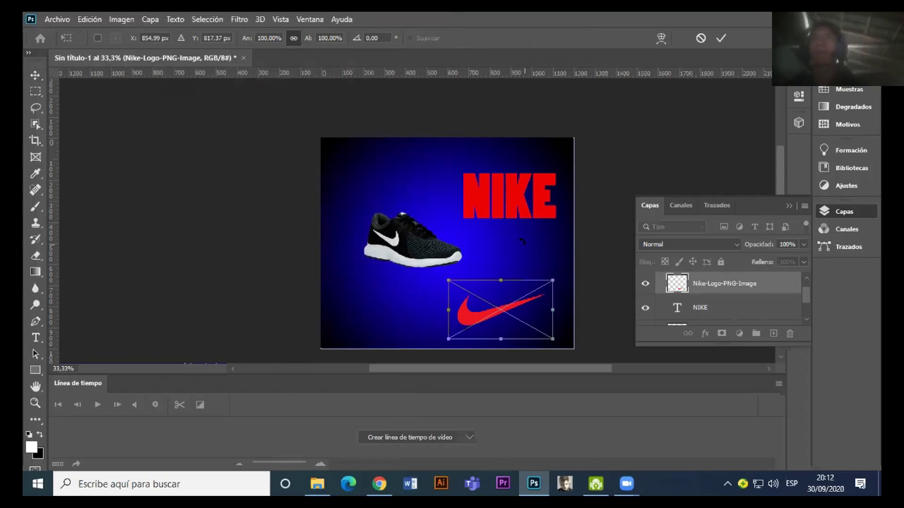
{"action": "left_click_drag", "start_coordinate": [475, 318], "coordinate": [385, 320]}
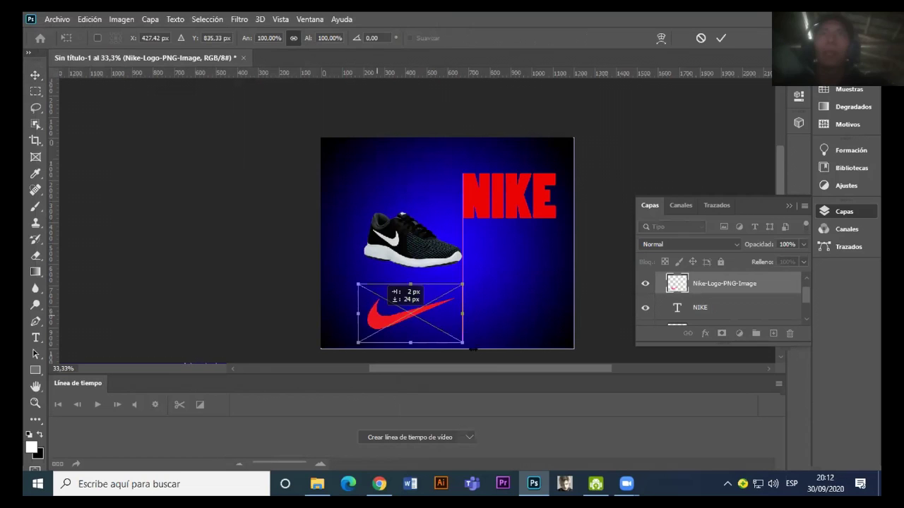
{"action": "key", "text": "Return"}
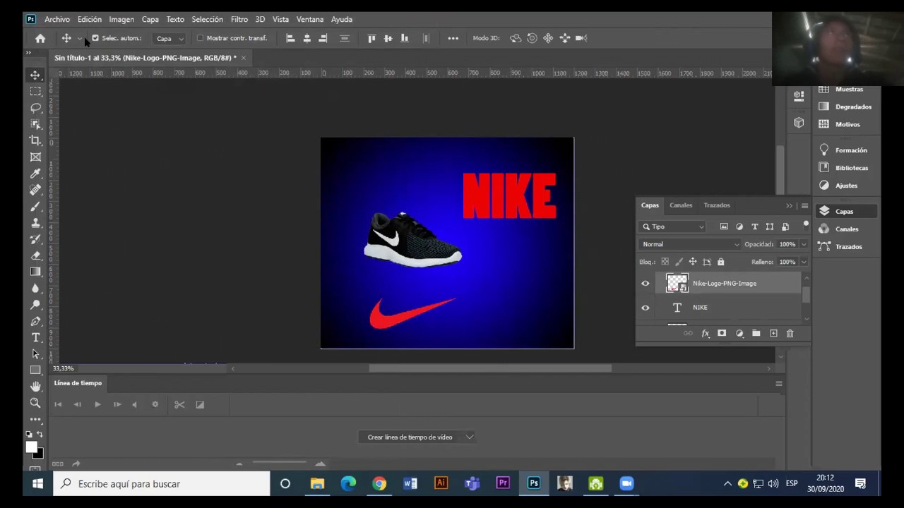
Step: Place the light-effect-with-abstract-shape_1017-6313 image as an embedded layer over the poster
{"action": "left_click", "coordinate": [57, 19]}
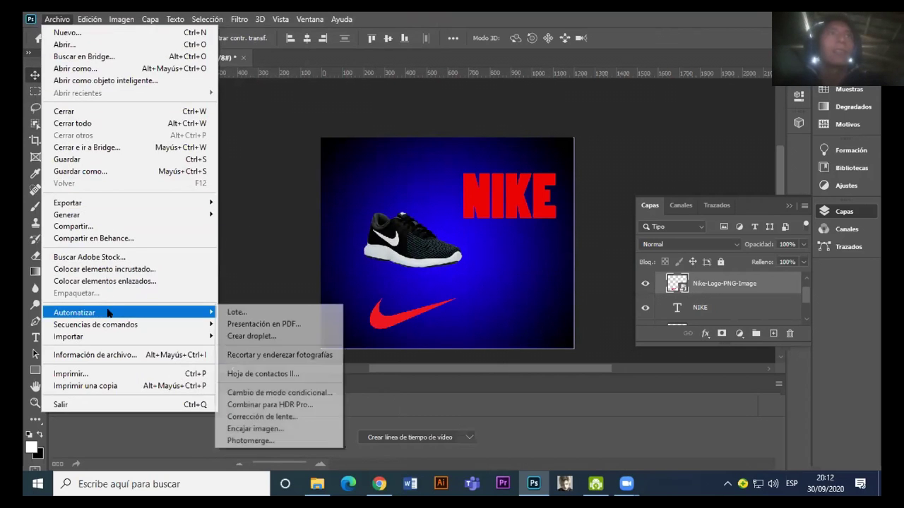
{"action": "left_click", "coordinate": [106, 269]}
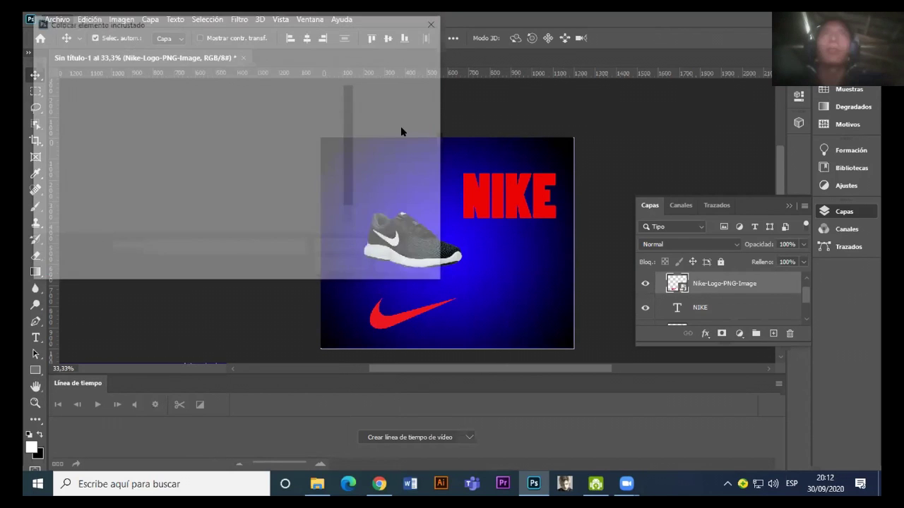
{"action": "left_click", "coordinate": [239, 113]}
{"action": "double_click", "coordinate": [239, 117]}
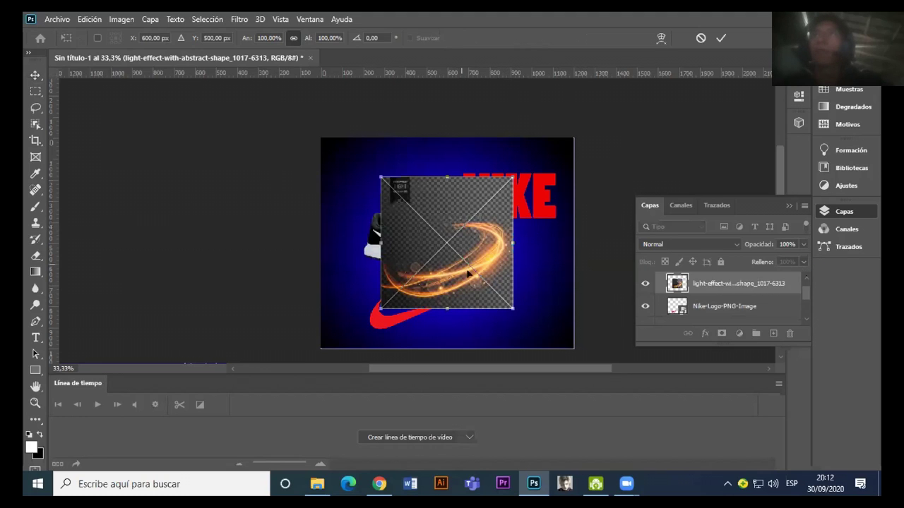
{"action": "key", "text": "Return"}
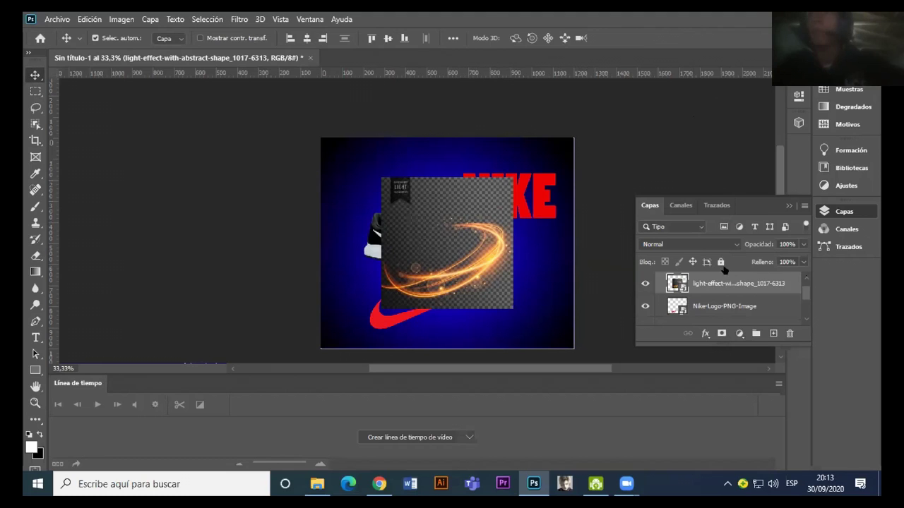
{"action": "scroll", "coordinate": [805, 295], "scroll_direction": "down", "scroll_amount": 1}
{"action": "scroll", "coordinate": [803, 289], "scroll_direction": "up", "scroll_amount": 2}
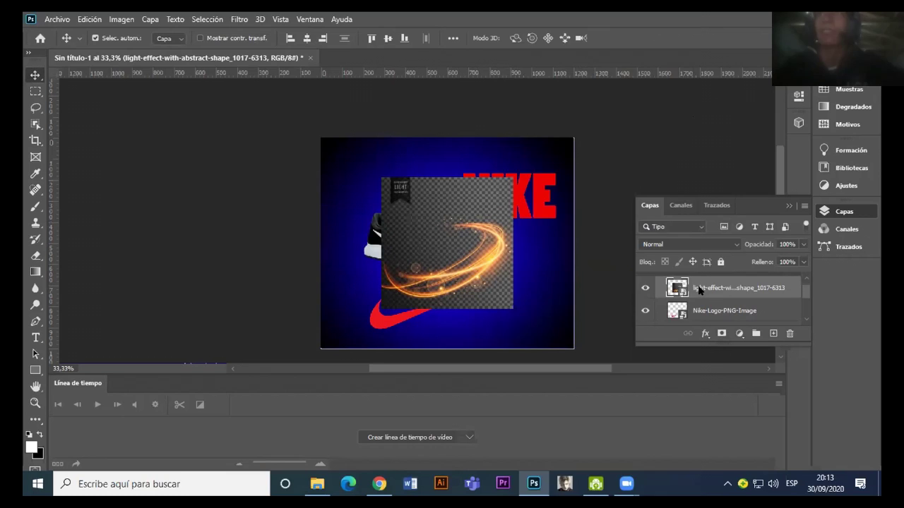
Step: Rasterize the light-effect layer and set its blend mode to Luz focal
{"action": "right_click", "coordinate": [702, 293]}
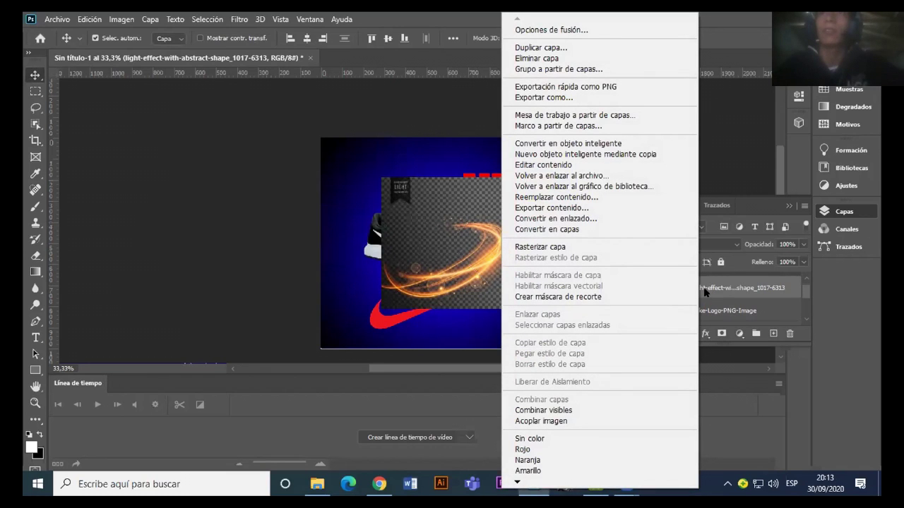
{"action": "left_click", "coordinate": [567, 247]}
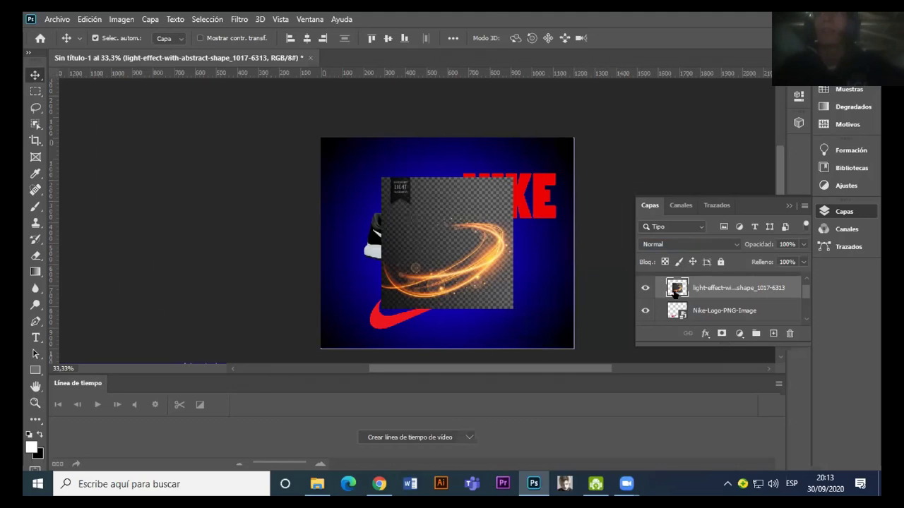
{"action": "left_click", "coordinate": [735, 244]}
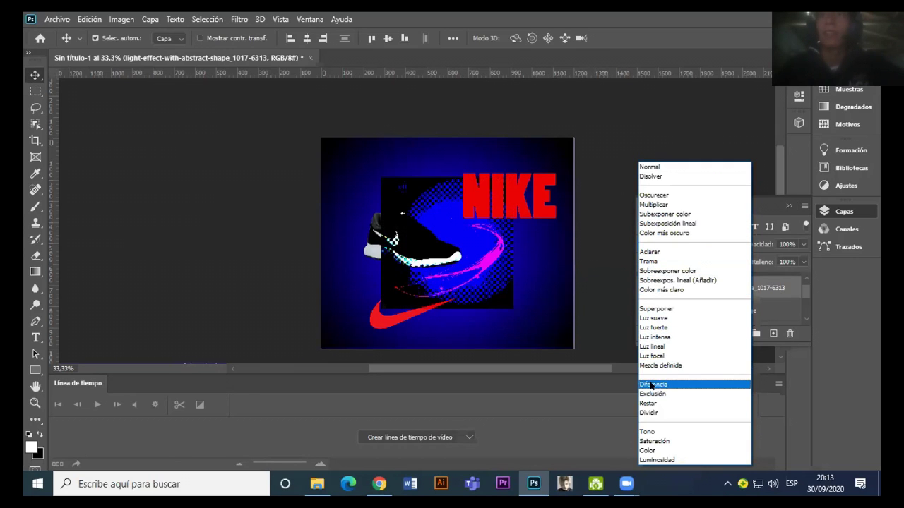
{"action": "key", "text": "Down"}
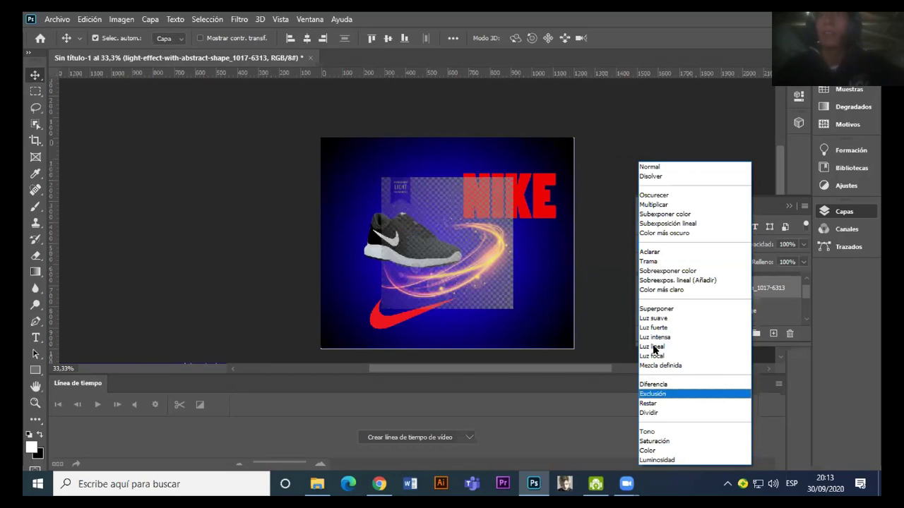
{"action": "key", "text": "Down"}
{"action": "key", "text": "Down"}
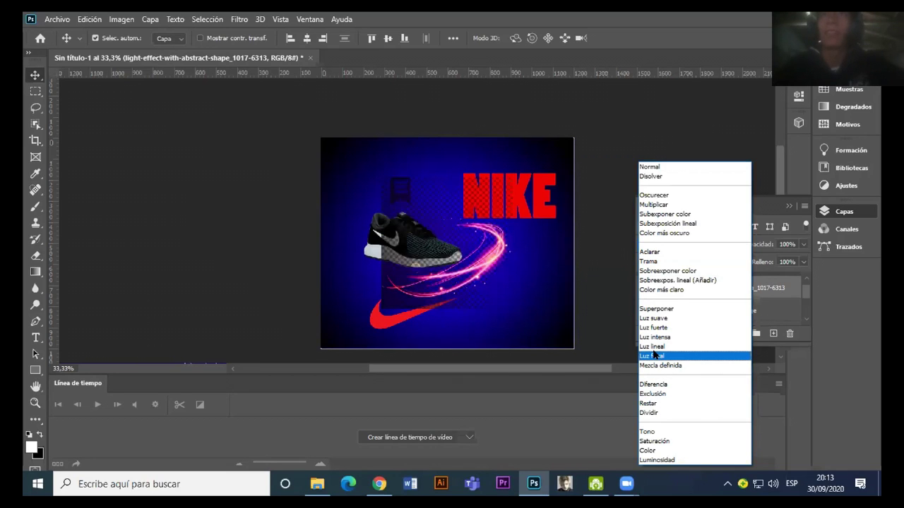
{"action": "left_click", "coordinate": [654, 355]}
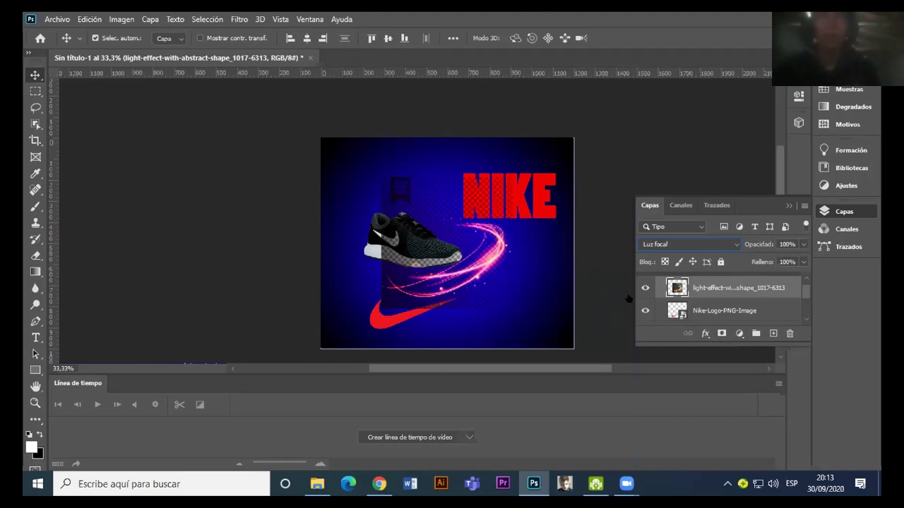
{"action": "scroll", "coordinate": [802, 294], "scroll_direction": "down", "scroll_amount": 1}
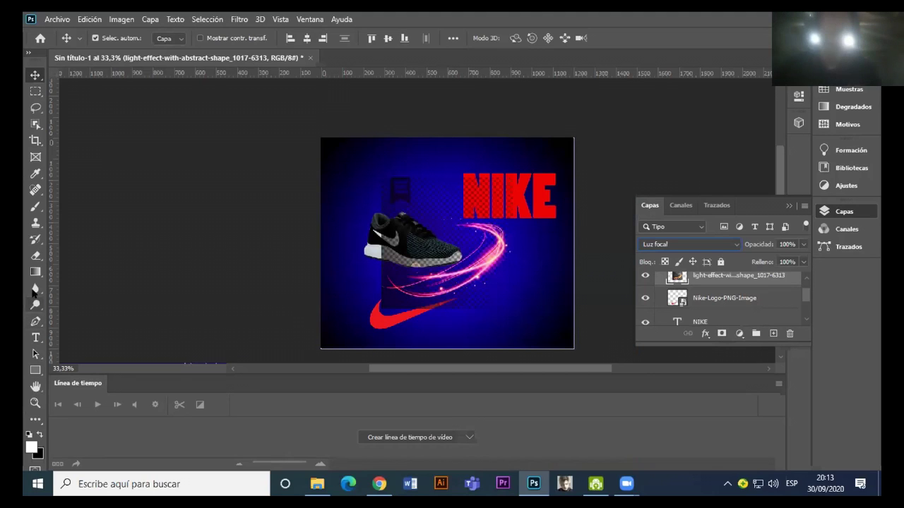
Step: Zoom in to 66.7% on the sneaker and light streak
{"action": "left_click", "coordinate": [35, 305]}
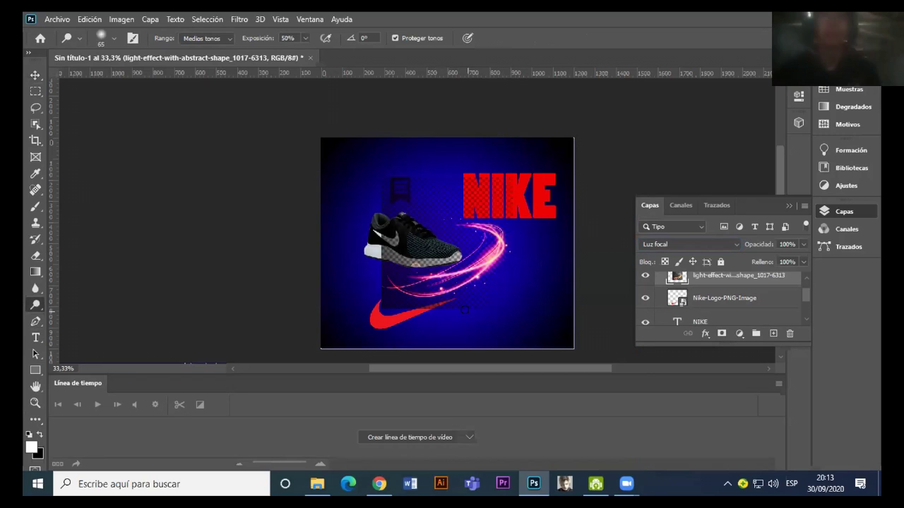
{"action": "left_click", "coordinate": [34, 403]}
{"action": "left_click_drag", "start_coordinate": [362, 231], "coordinate": [562, 349]}
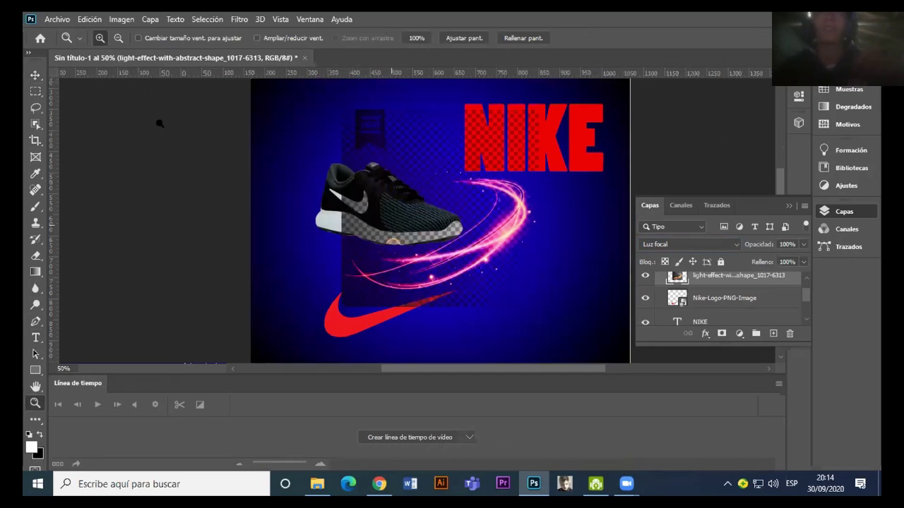
{"action": "key", "text": "ctrl+plus"}
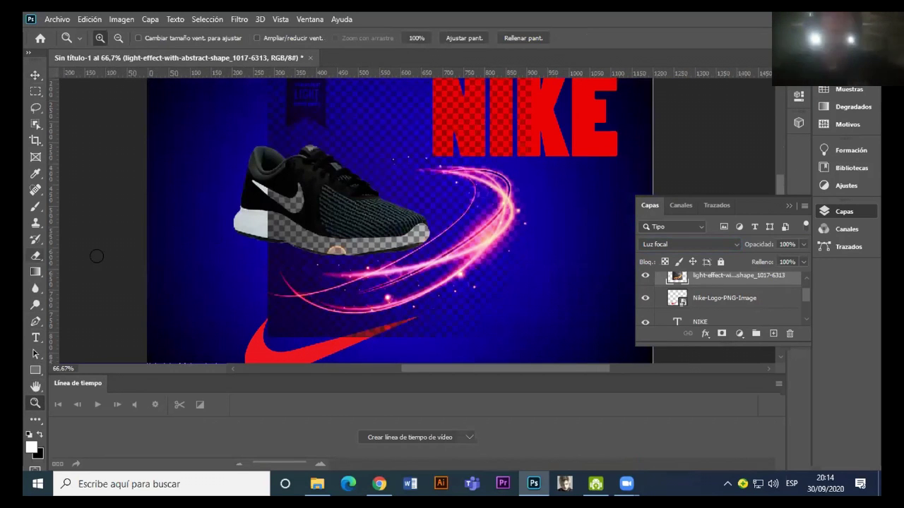
Step: Erase the checkered patches around the streak and the dark rectangle beside the swoosh
{"action": "left_click", "coordinate": [35, 255]}
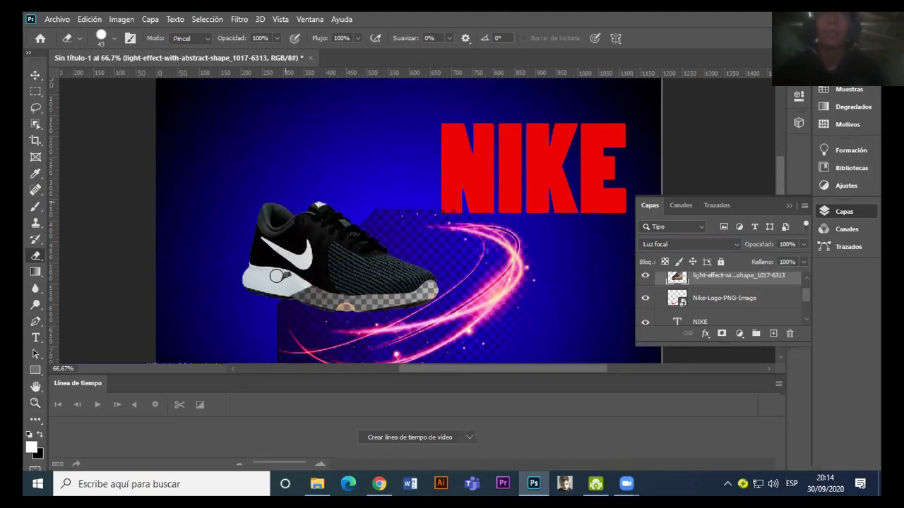
{"action": "mouse_move", "coordinate": [367, 215]}
{"action": "left_mouse_down"}
{"action": "mouse_move", "coordinate": [389, 242]}
{"action": "mouse_move", "coordinate": [427, 253]}
{"action": "mouse_move", "coordinate": [431, 286]}
{"action": "mouse_move", "coordinate": [304, 310]}
{"action": "mouse_move", "coordinate": [303, 295]}
{"action": "left_mouse_up"}
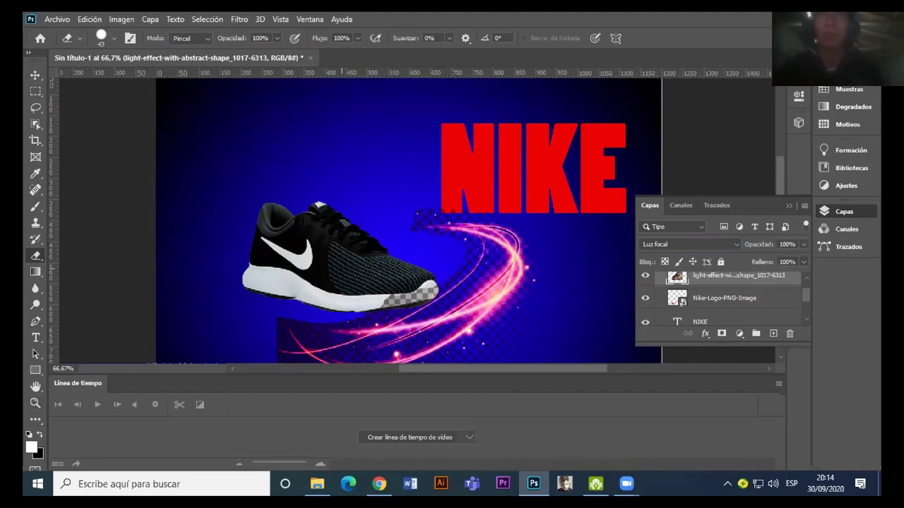
{"action": "left_click_drag", "start_coordinate": [407, 215], "coordinate": [458, 203]}
{"action": "left_click_drag", "start_coordinate": [526, 267], "coordinate": [481, 324]}
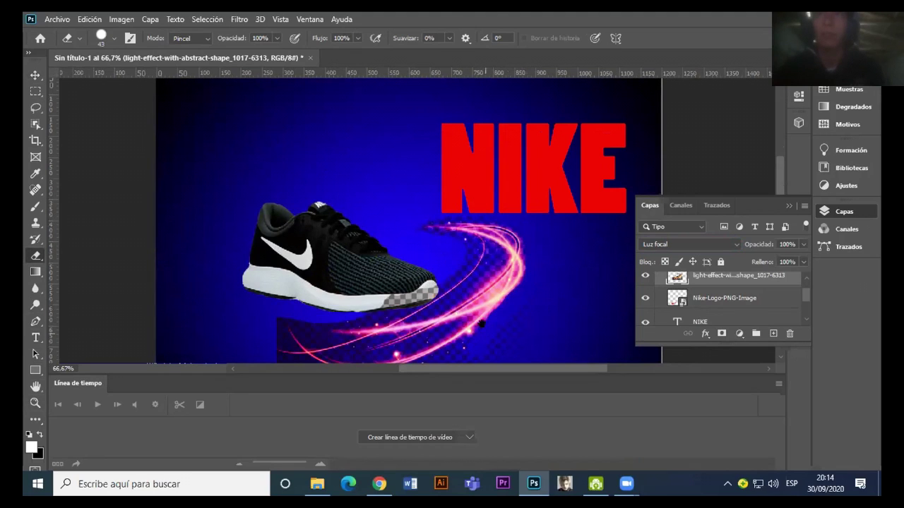
{"action": "scroll", "coordinate": [464, 172], "scroll_direction": "down", "scroll_amount": 2}
{"action": "scroll", "coordinate": [418, 226], "scroll_direction": "down", "scroll_amount": 2}
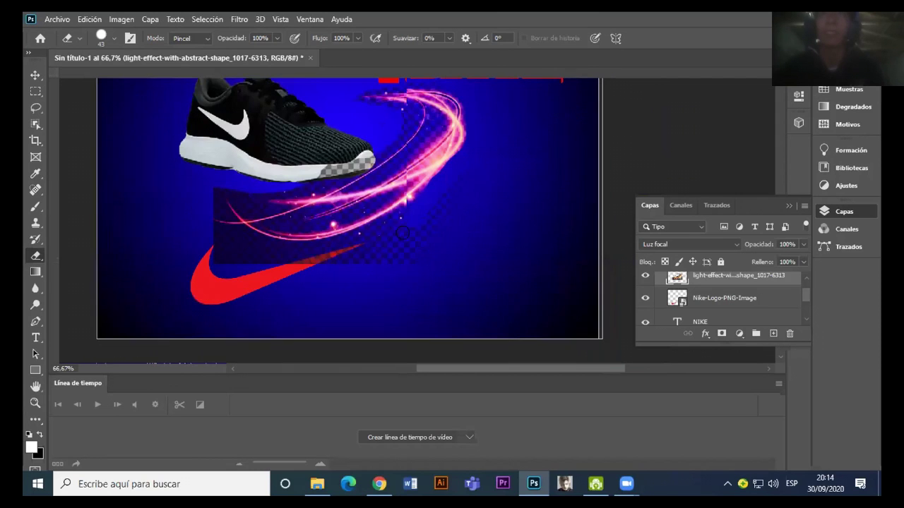
{"action": "left_click_drag", "start_coordinate": [364, 243], "coordinate": [235, 253]}
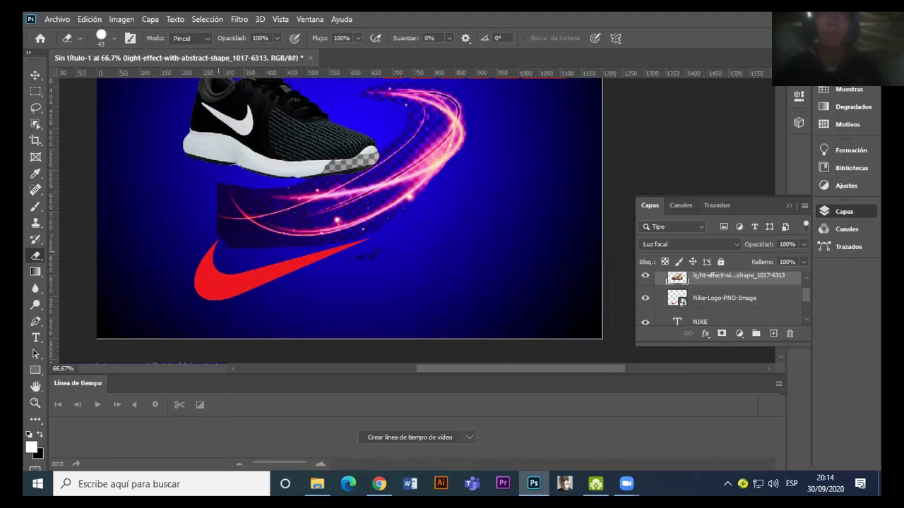
{"action": "left_click_drag", "start_coordinate": [219, 244], "coordinate": [353, 240]}
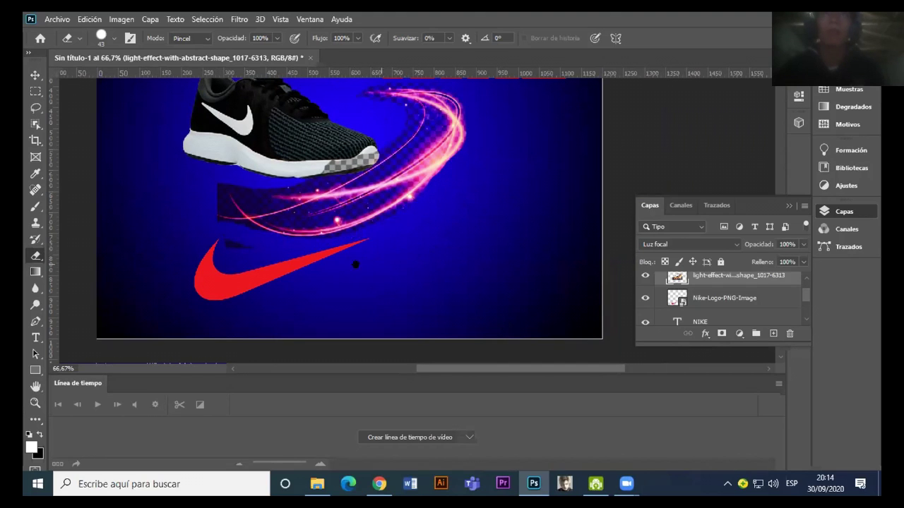
Step: Erase the leftover patches along and under the sneaker's sole, then zoom to 100%
{"action": "scroll", "coordinate": [403, 142], "scroll_direction": "up", "scroll_amount": 1}
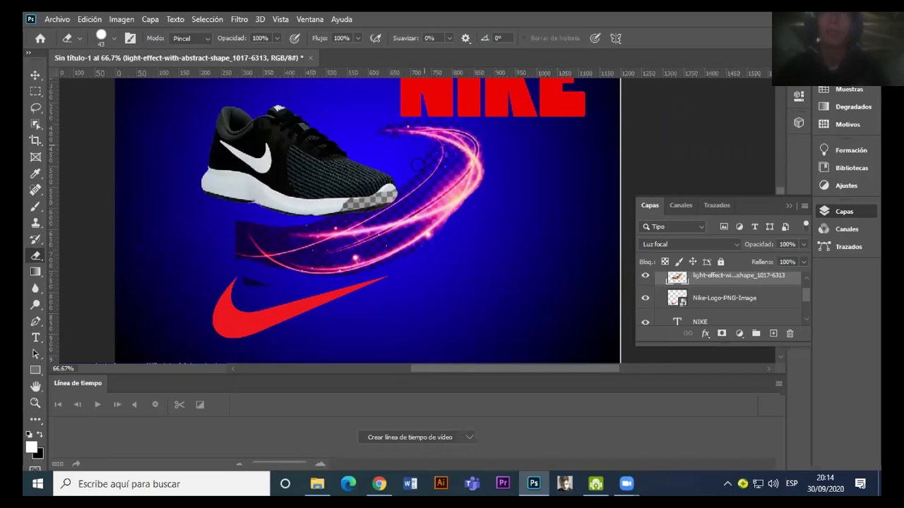
{"action": "mouse_move", "coordinate": [399, 179]}
{"action": "left_mouse_down"}
{"action": "mouse_move", "coordinate": [346, 205]}
{"action": "mouse_move", "coordinate": [273, 216]}
{"action": "left_mouse_up"}
{"action": "left_click_drag", "start_coordinate": [363, 203], "coordinate": [238, 242]}
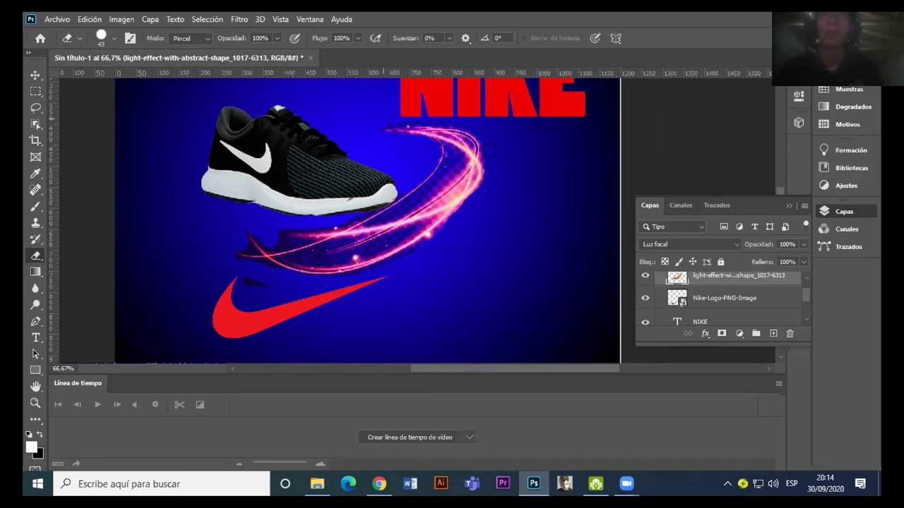
{"action": "key", "text": "z"}
{"action": "left_click", "coordinate": [488, 183]}
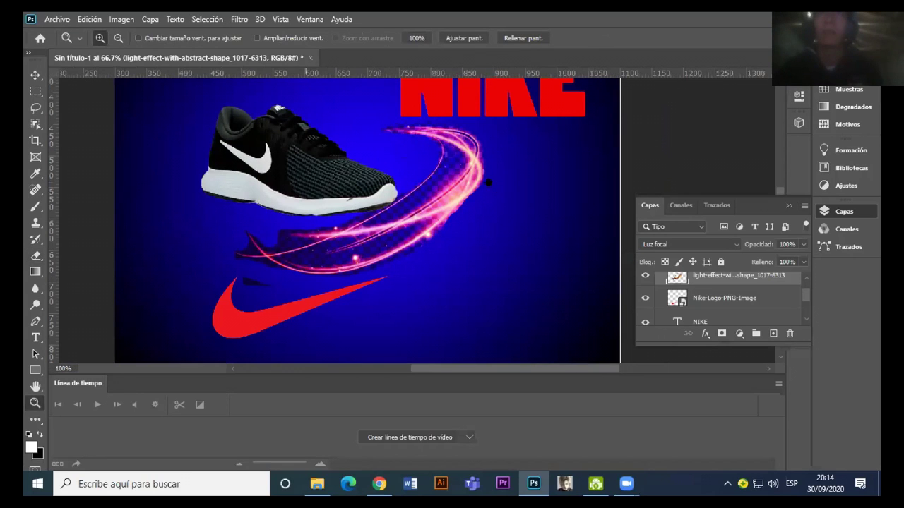
Step: Zoom the light streak to 200% and set the eraser to 20 px
{"action": "left_click", "coordinate": [488, 183]}
{"action": "left_click", "coordinate": [506, 284]}
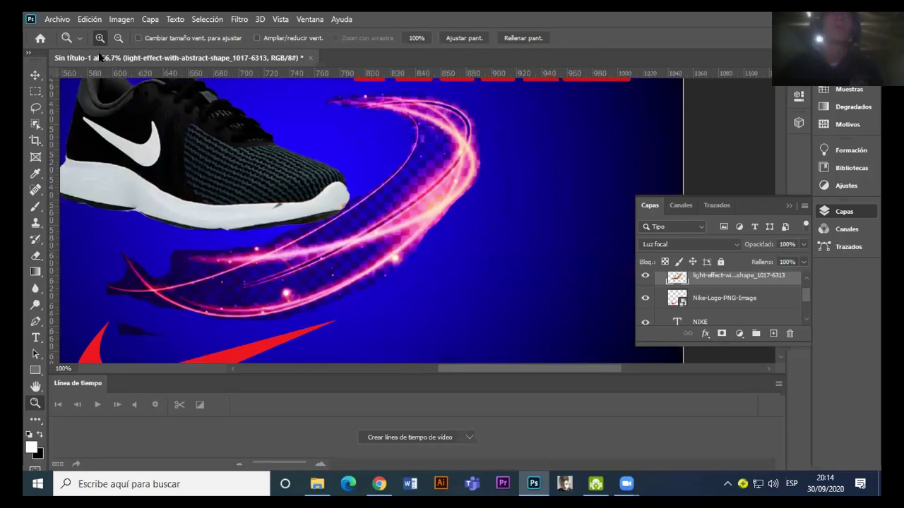
{"action": "key", "text": "ctrl+plus"}
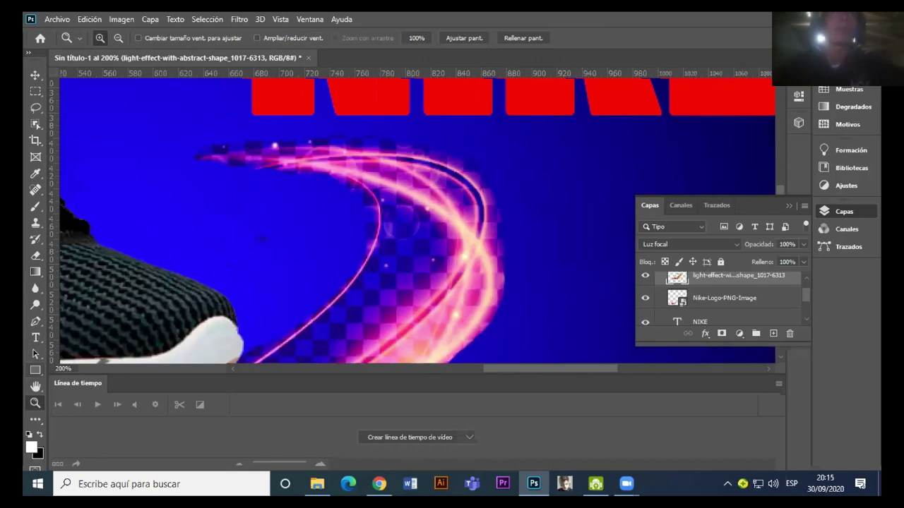
{"action": "left_click", "coordinate": [35, 255]}
{"action": "left_click", "coordinate": [113, 38]}
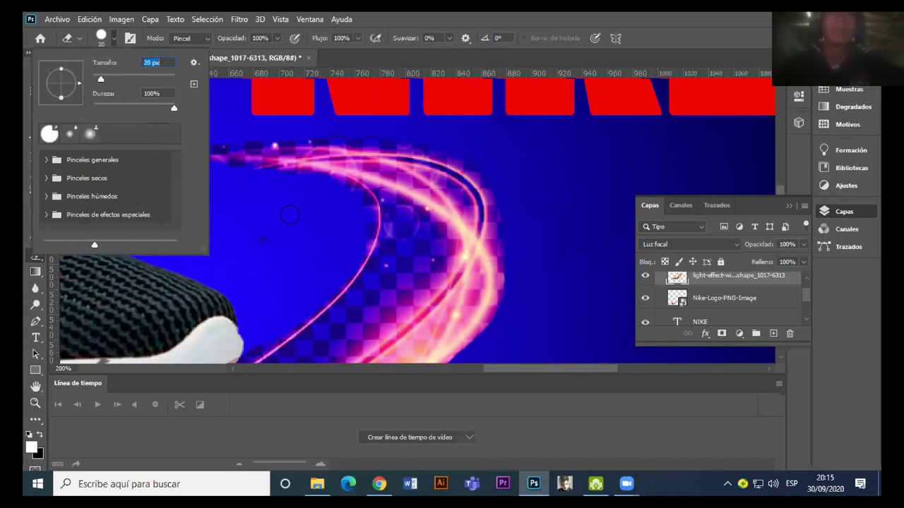
{"action": "left_click", "coordinate": [250, 169]}
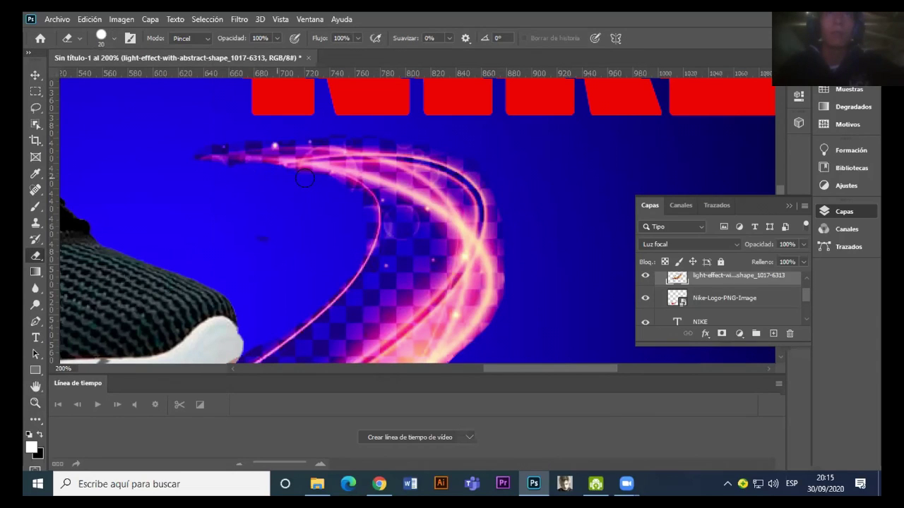
Step: Erase stray glow at the arc's top, left tip, right edge and inside the arc
{"action": "left_click_drag", "start_coordinate": [351, 200], "coordinate": [359, 210]}
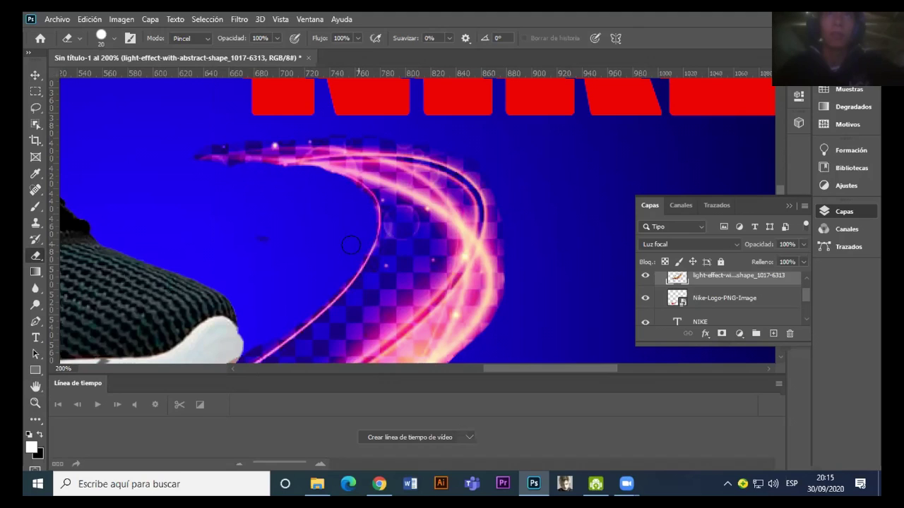
{"action": "left_click_drag", "start_coordinate": [185, 147], "coordinate": [275, 128]}
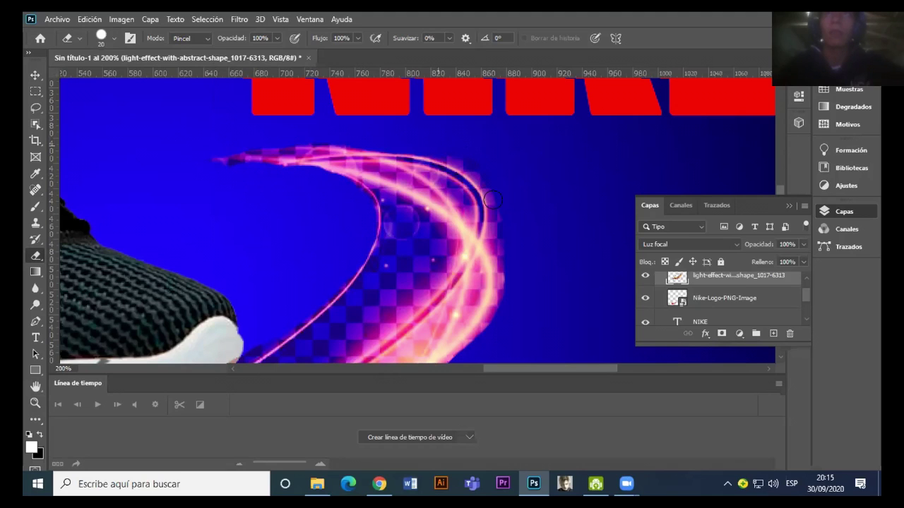
{"action": "left_click_drag", "start_coordinate": [492, 200], "coordinate": [488, 326]}
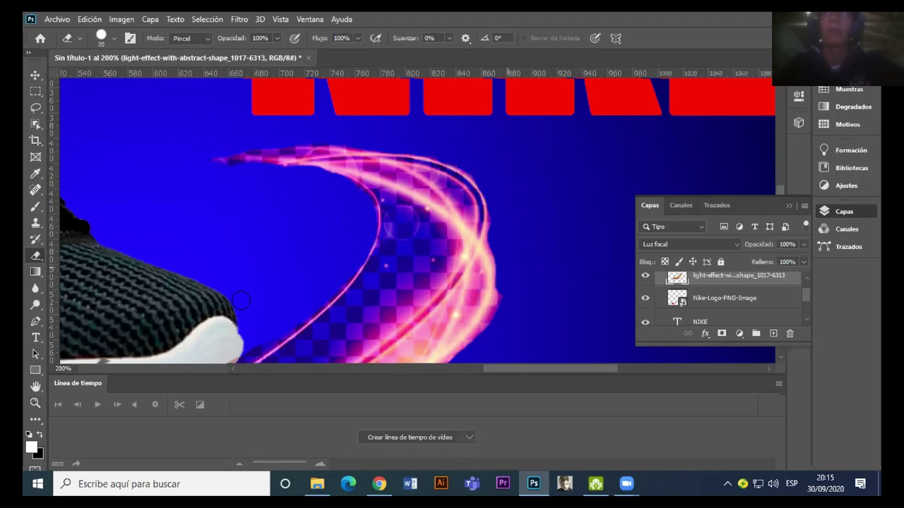
{"action": "left_click_drag", "start_coordinate": [339, 226], "coordinate": [333, 177]}
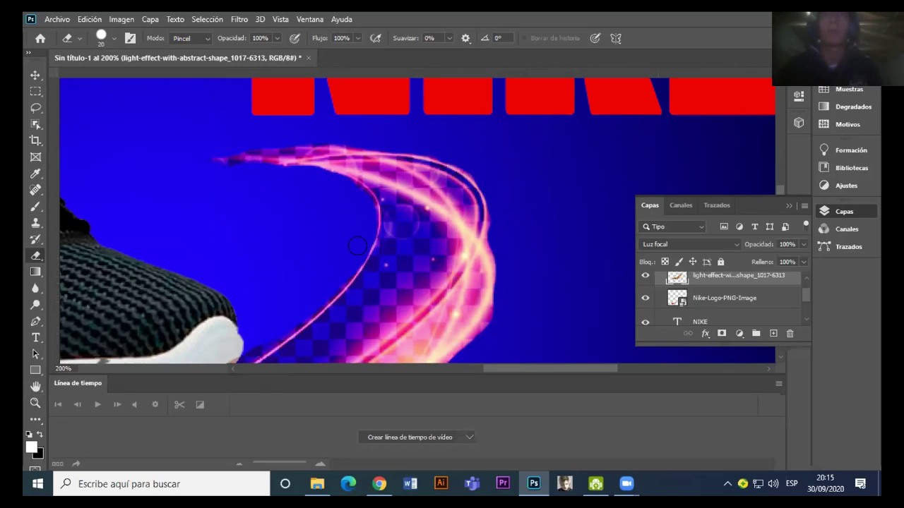
{"action": "key", "text": "ctrl+r"}
{"action": "scroll", "coordinate": [396, 162], "scroll_direction": "down", "scroll_amount": 2}
{"action": "left_click_drag", "start_coordinate": [416, 165], "coordinate": [381, 148]}
{"action": "mouse_move", "coordinate": [397, 178]}
{"action": "left_mouse_down"}
{"action": "mouse_move", "coordinate": [423, 212]}
{"action": "mouse_move", "coordinate": [362, 258]}
{"action": "left_mouse_up"}
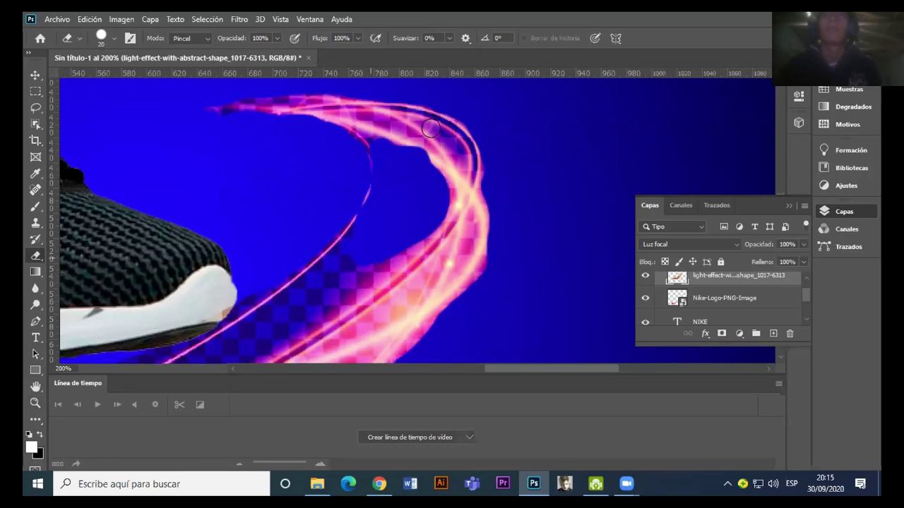
Step: Erase haze along the upper streak, below the sole and across a pink strip
{"action": "scroll", "coordinate": [275, 253], "scroll_direction": "down", "scroll_amount": 3}
{"action": "scroll", "coordinate": [275, 252], "scroll_direction": "left", "scroll_amount": 2}
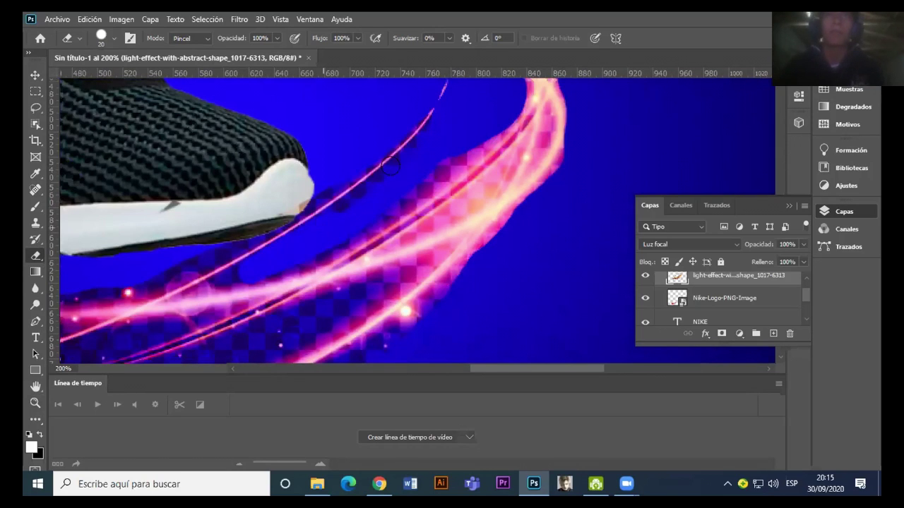
{"action": "left_click_drag", "start_coordinate": [472, 143], "coordinate": [369, 209]}
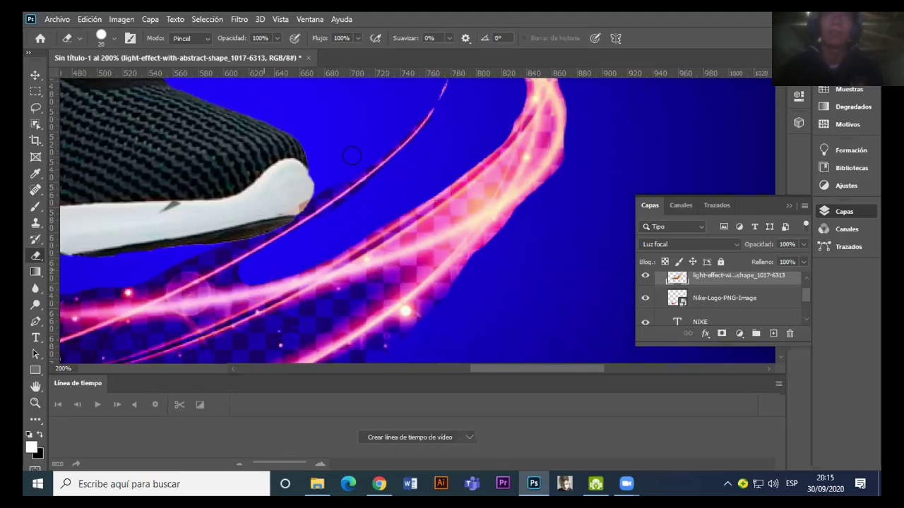
{"action": "left_click_drag", "start_coordinate": [278, 203], "coordinate": [230, 234]}
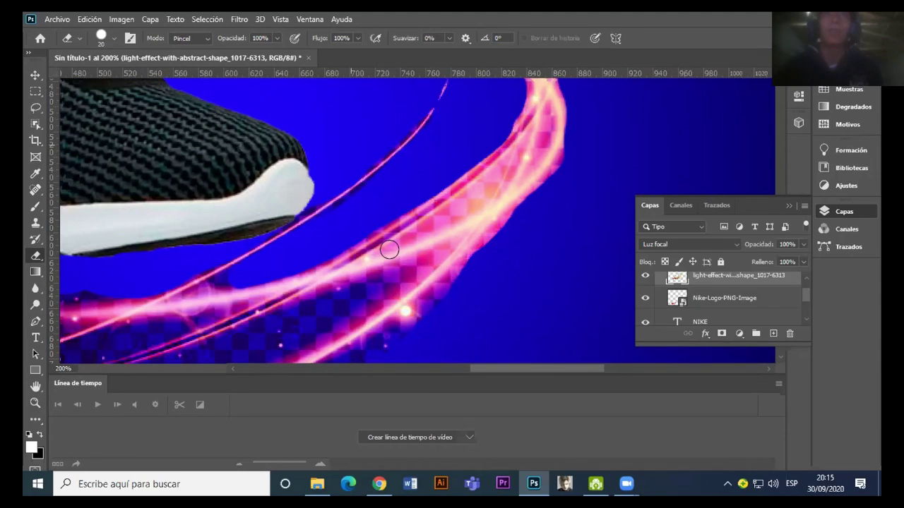
{"action": "scroll", "coordinate": [389, 255], "scroll_direction": "down", "scroll_amount": 3}
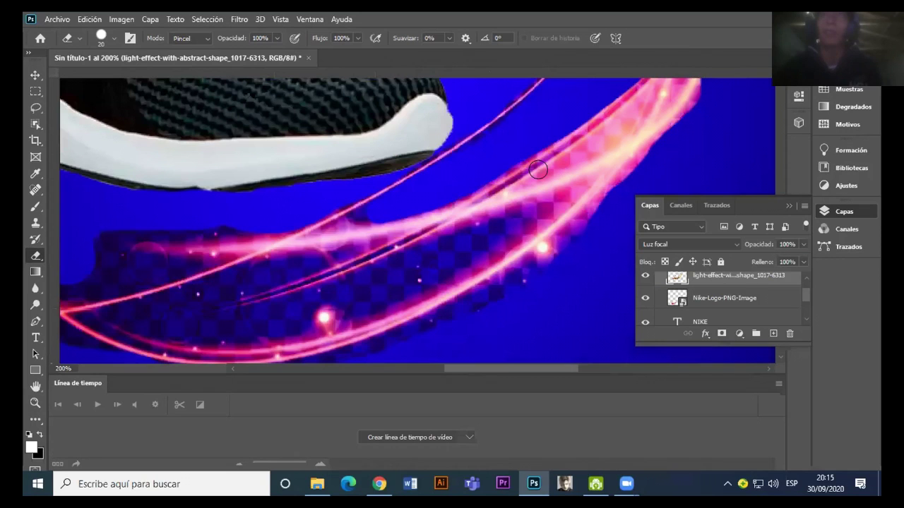
{"action": "scroll", "coordinate": [529, 179], "scroll_direction": "left", "scroll_amount": 3}
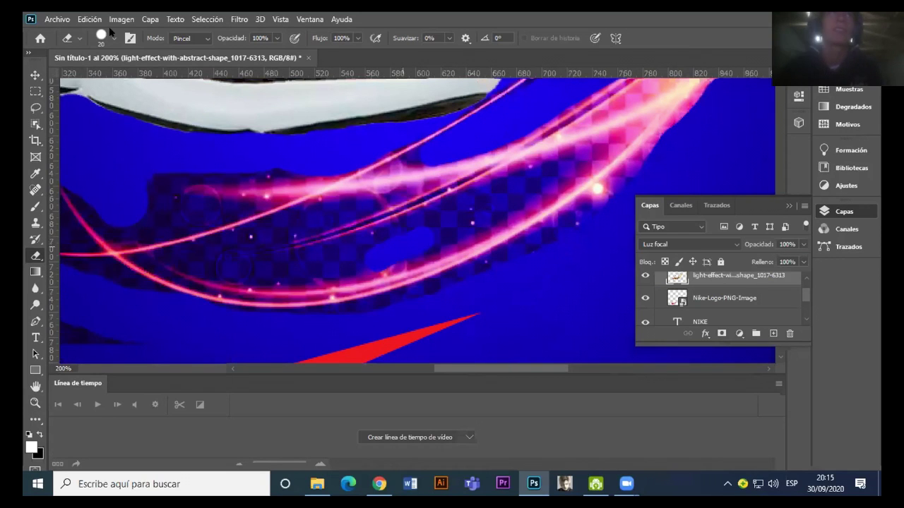
{"action": "left_click_drag", "start_coordinate": [536, 176], "coordinate": [600, 147]}
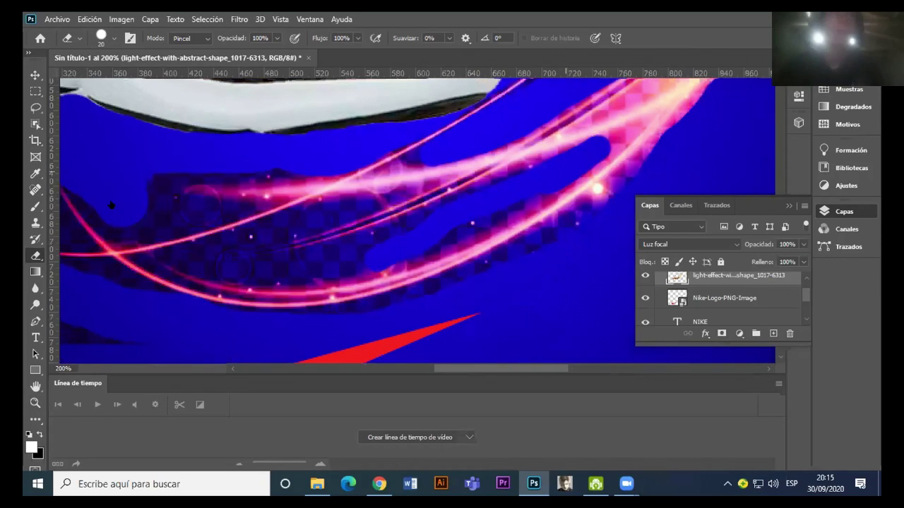
Step: Switch the eraser to the Soft Round brush from the General Brushes set
{"action": "right_click", "coordinate": [80, 163]}
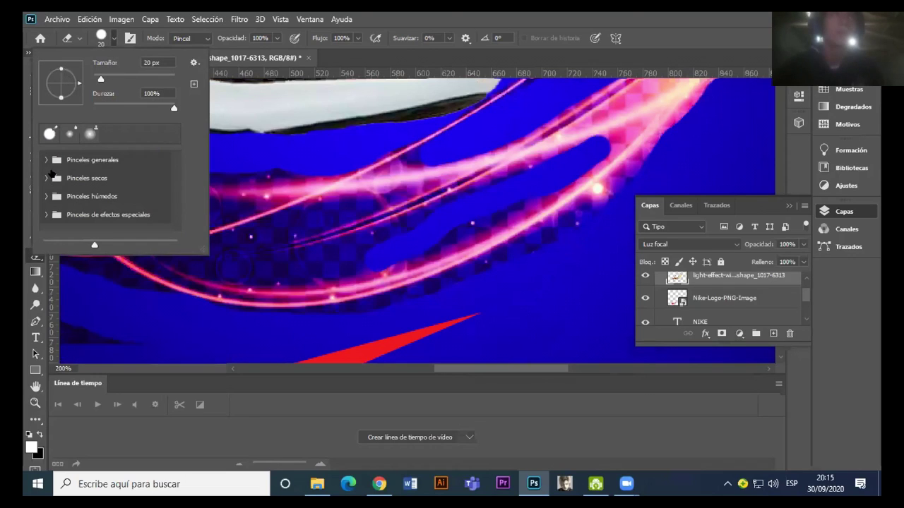
{"action": "left_click", "coordinate": [46, 160]}
{"action": "left_click", "coordinate": [112, 182]}
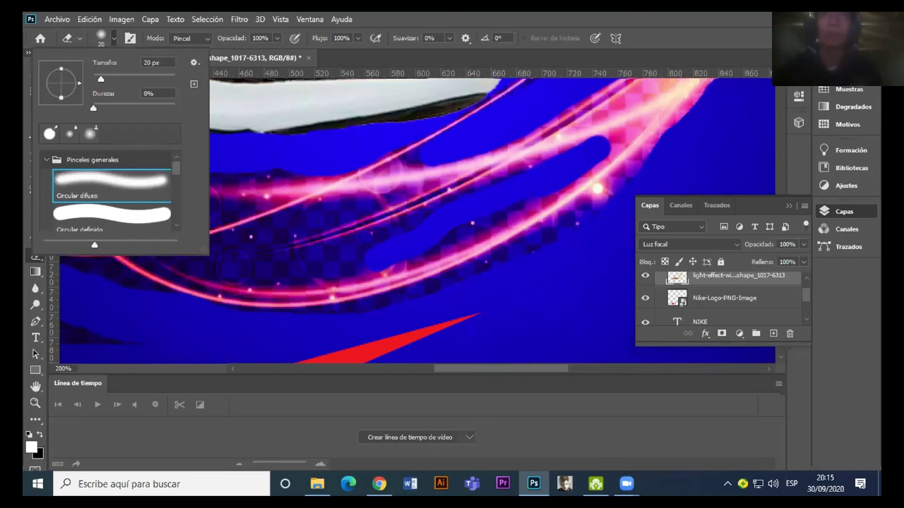
{"action": "left_click", "coordinate": [524, 164]}
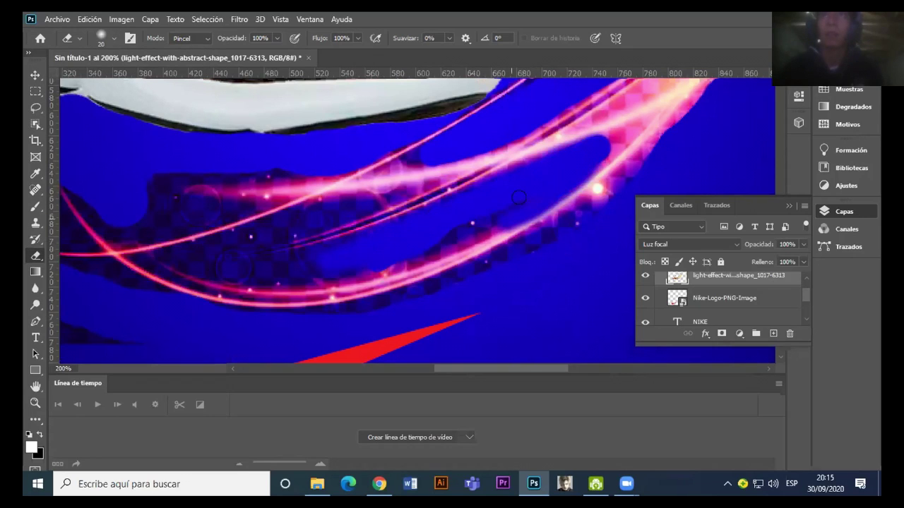
Step: Softly erase the checkered haze around and beneath the lower streak
{"action": "left_click_drag", "start_coordinate": [503, 233], "coordinate": [450, 235]}
{"action": "left_click_drag", "start_coordinate": [379, 262], "coordinate": [346, 267]}
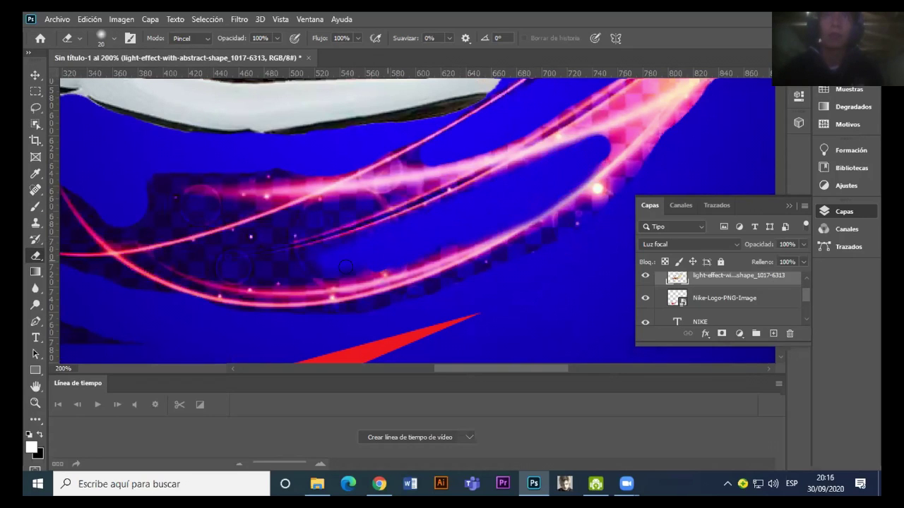
{"action": "left_click_drag", "start_coordinate": [459, 251], "coordinate": [363, 279]}
{"action": "left_click_drag", "start_coordinate": [233, 264], "coordinate": [318, 286]}
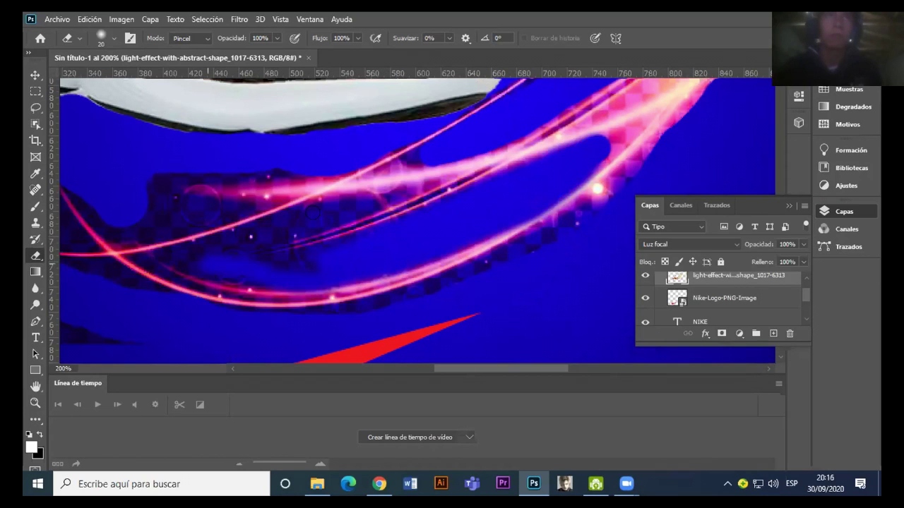
{"action": "left_click_drag", "start_coordinate": [185, 244], "coordinate": [295, 249]}
{"action": "left_click_drag", "start_coordinate": [329, 215], "coordinate": [387, 196]}
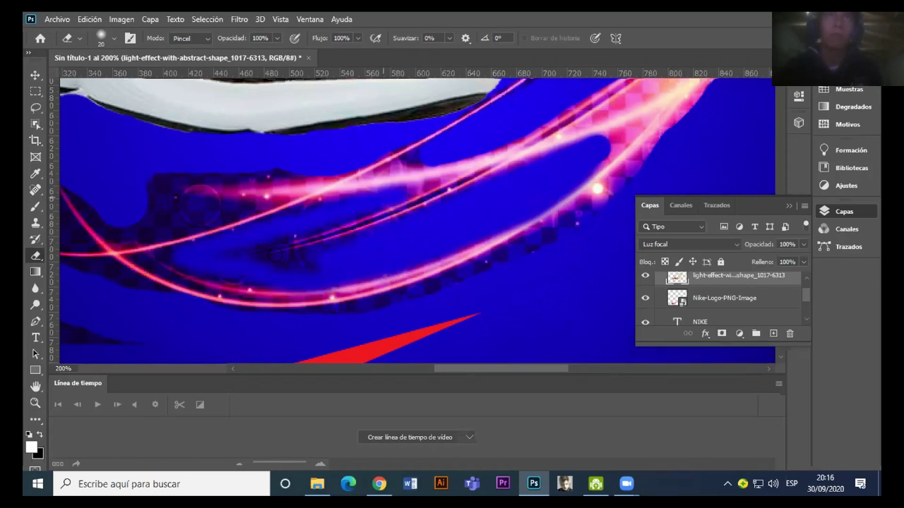
{"action": "left_click_drag", "start_coordinate": [332, 255], "coordinate": [269, 246]}
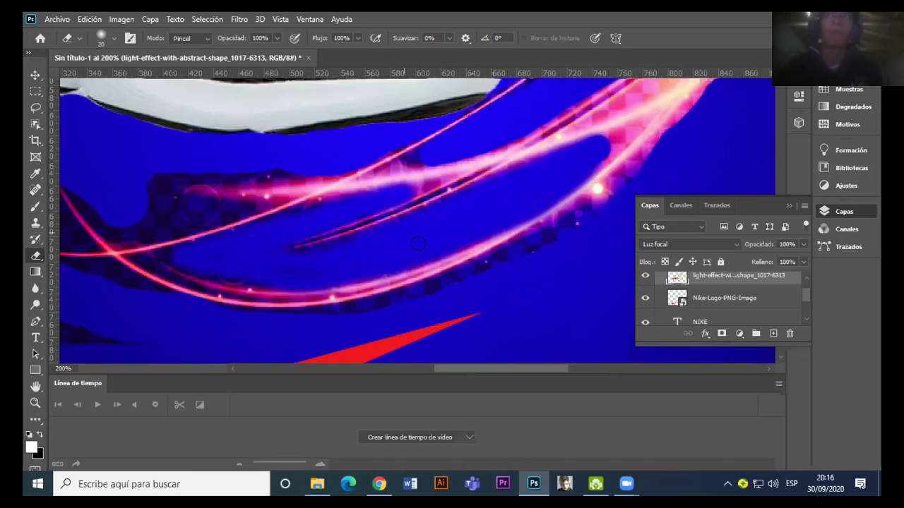
Step: Erase the remaining dark checkered patches left of the streaks and below the pink curve
{"action": "scroll", "coordinate": [375, 184], "scroll_direction": "left", "scroll_amount": 3}
{"action": "scroll", "coordinate": [376, 184], "scroll_direction": "up", "scroll_amount": 1}
{"action": "key", "text": "ctrl+r"}
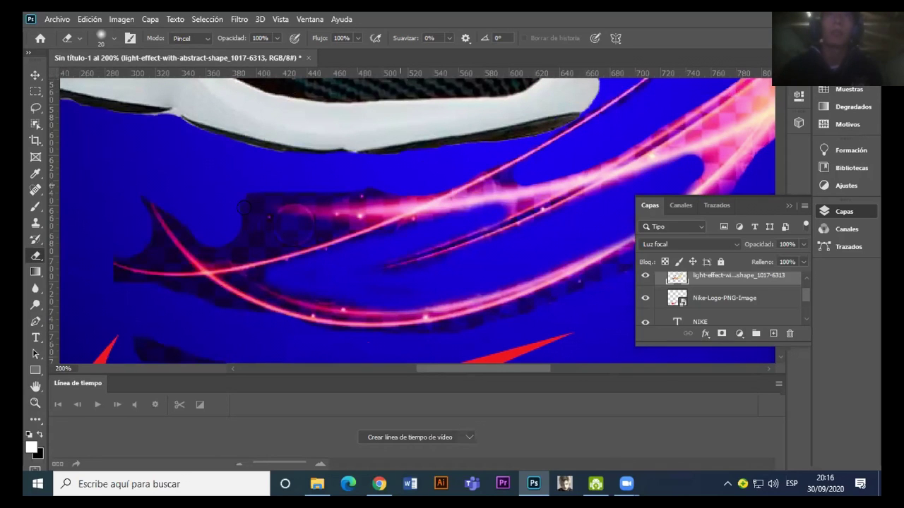
{"action": "left_click_drag", "start_coordinate": [396, 202], "coordinate": [240, 202]}
{"action": "left_click_drag", "start_coordinate": [295, 220], "coordinate": [237, 215]}
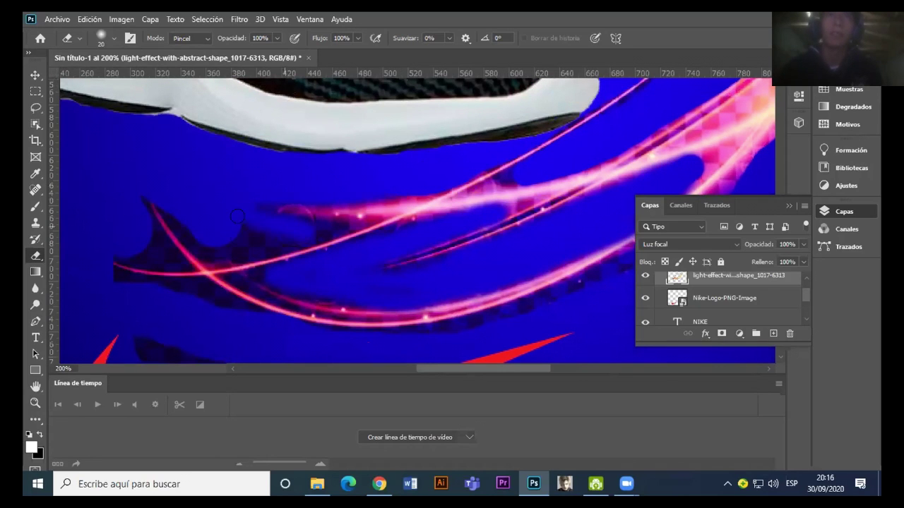
{"action": "left_click_drag", "start_coordinate": [328, 238], "coordinate": [205, 242]}
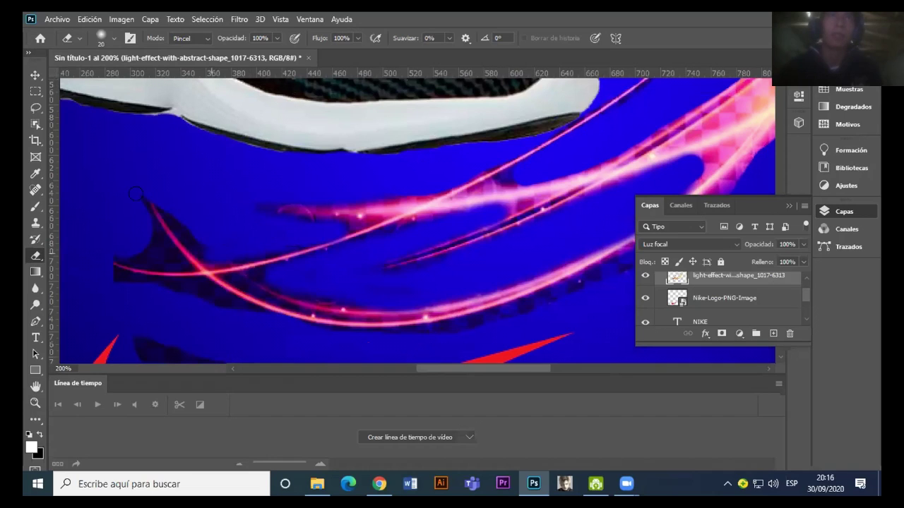
{"action": "mouse_move", "coordinate": [144, 237]}
{"action": "left_mouse_down"}
{"action": "mouse_move", "coordinate": [184, 227]}
{"action": "mouse_move", "coordinate": [122, 254]}
{"action": "mouse_move", "coordinate": [173, 279]}
{"action": "left_mouse_up"}
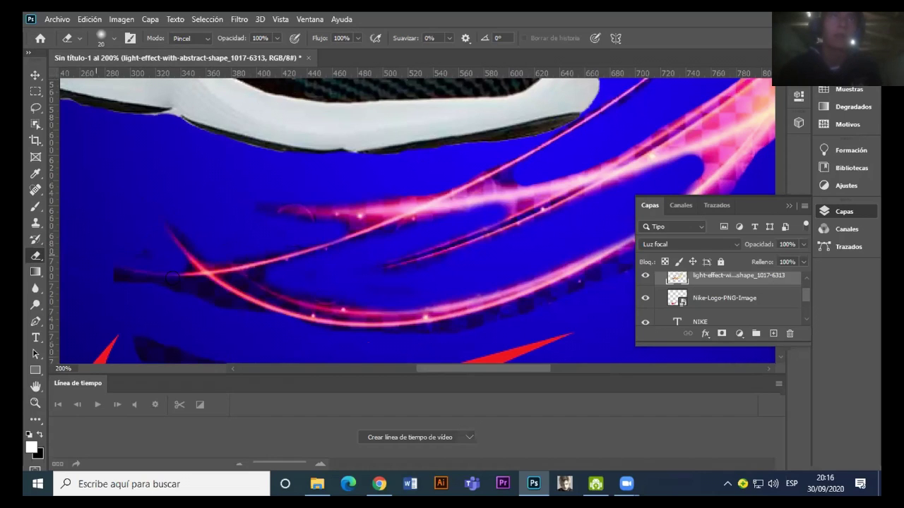
{"action": "left_click_drag", "start_coordinate": [233, 295], "coordinate": [255, 315]}
{"action": "left_click_drag", "start_coordinate": [193, 302], "coordinate": [115, 256]}
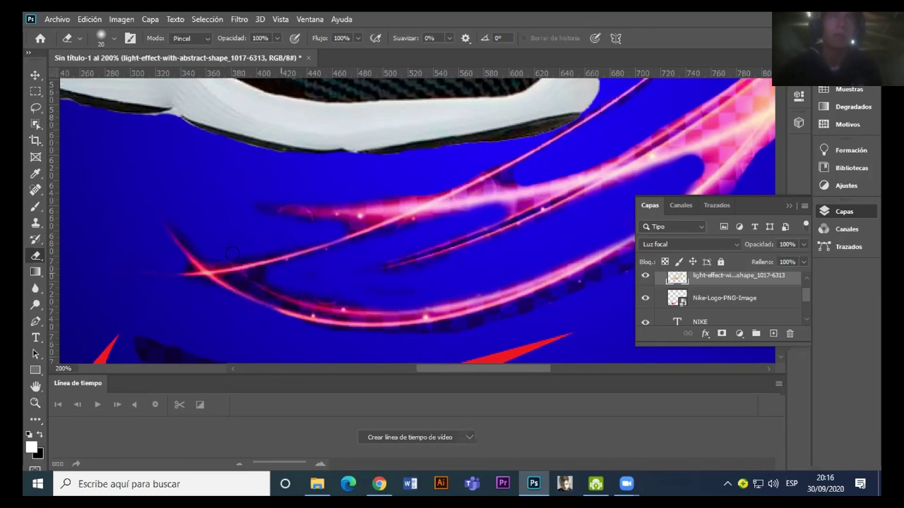
{"action": "left_click_drag", "start_coordinate": [255, 206], "coordinate": [276, 210]}
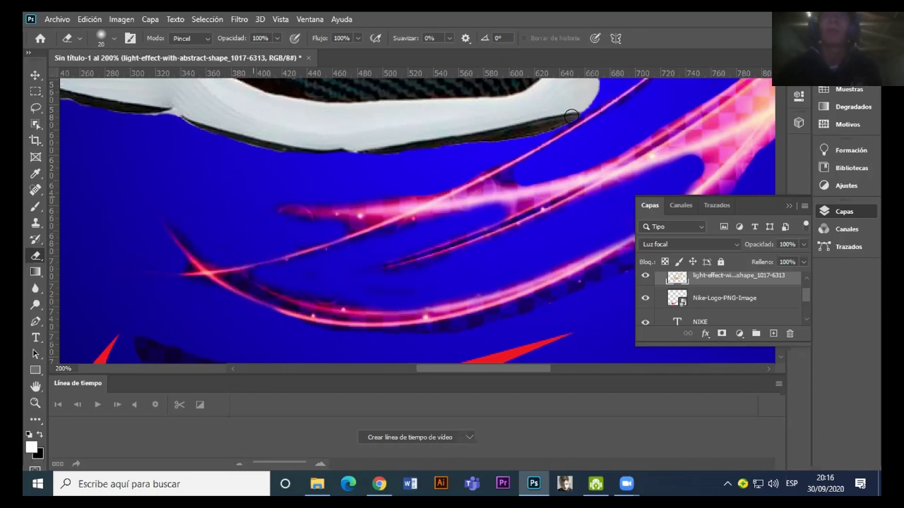
Step: Clean the last smudges near the upper streak and swoosh tip, then zoom out
{"action": "key", "text": "ctrl+r"}
{"action": "scroll", "coordinate": [471, 177], "scroll_direction": "down", "scroll_amount": 2}
{"action": "key", "text": "ctrl+r"}
{"action": "scroll", "coordinate": [421, 196], "scroll_direction": "down", "scroll_amount": 2}
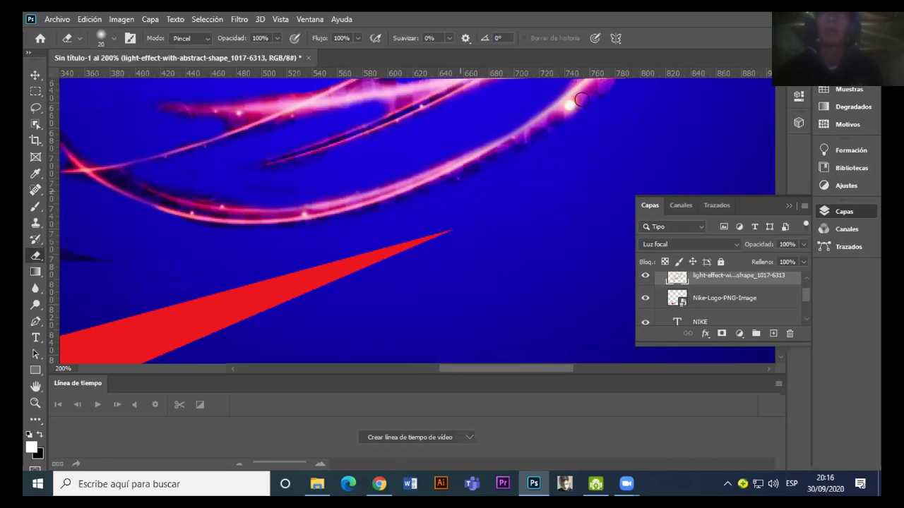
{"action": "left_click_drag", "start_coordinate": [534, 133], "coordinate": [592, 102]}
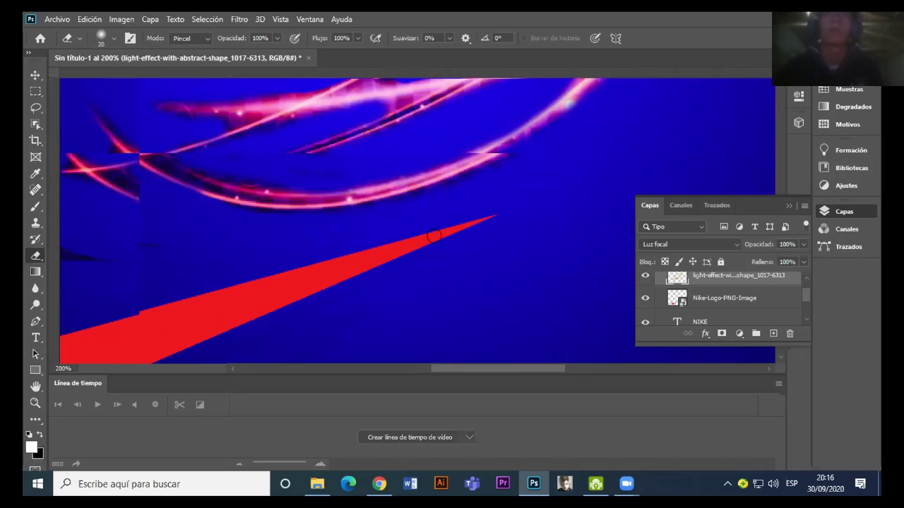
{"action": "scroll", "coordinate": [193, 203], "scroll_direction": "left", "scroll_amount": 5}
{"action": "left_click_drag", "start_coordinate": [258, 227], "coordinate": [185, 213]}
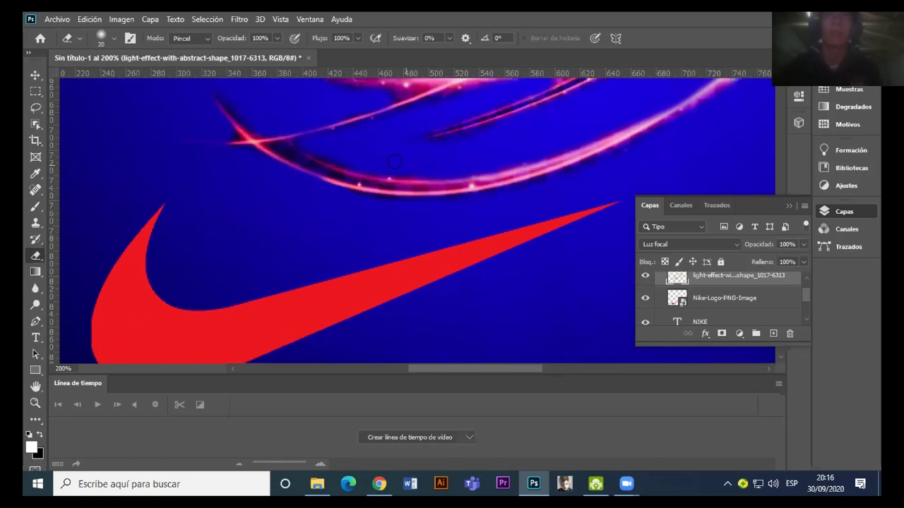
{"action": "key", "text": "z"}
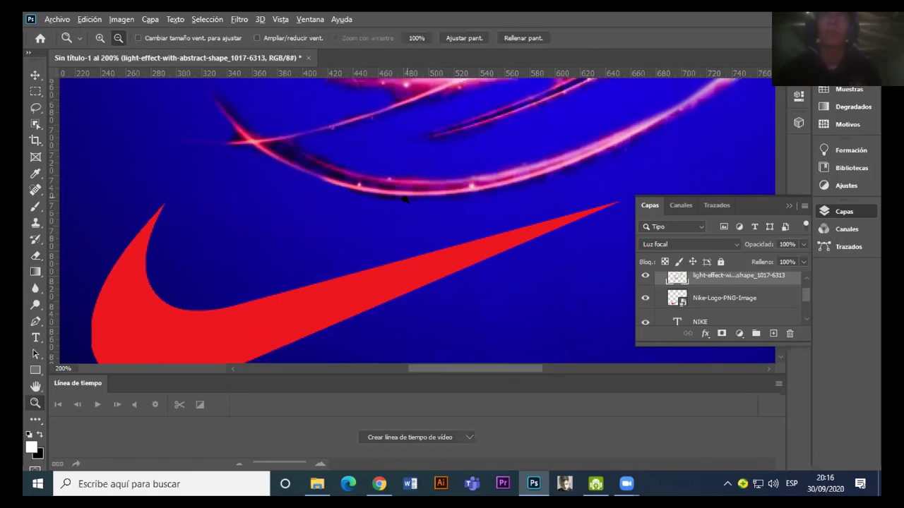
{"action": "left_click", "coordinate": [515, 177], "text": "alt"}
{"action": "left_click", "coordinate": [516, 177], "text": "alt"}
{"action": "left_click", "coordinate": [477, 212], "text": "alt"}
{"action": "left_click", "coordinate": [478, 212], "text": "alt"}
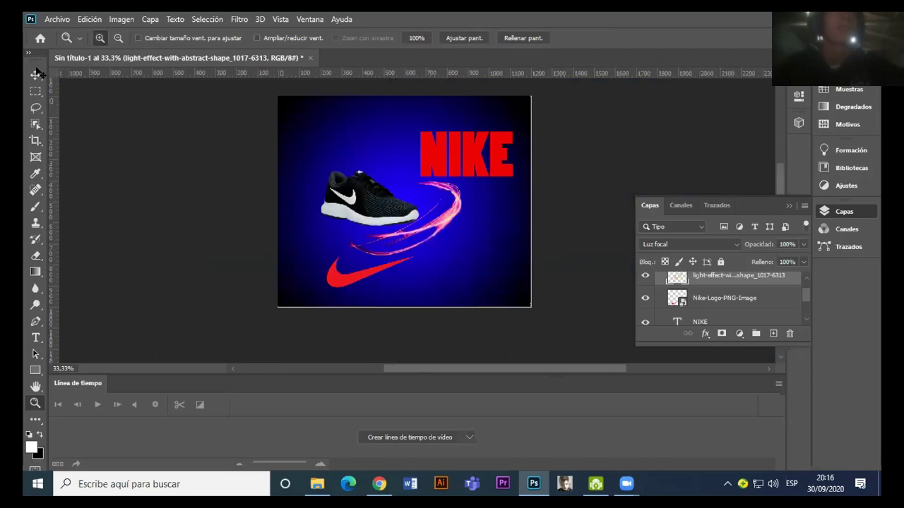
Step: Shift the light streak up-left onto the shoe and set the eraser size to 95 px
{"action": "key", "text": "v"}
{"action": "left_click_drag", "start_coordinate": [430, 226], "coordinate": [378, 201]}
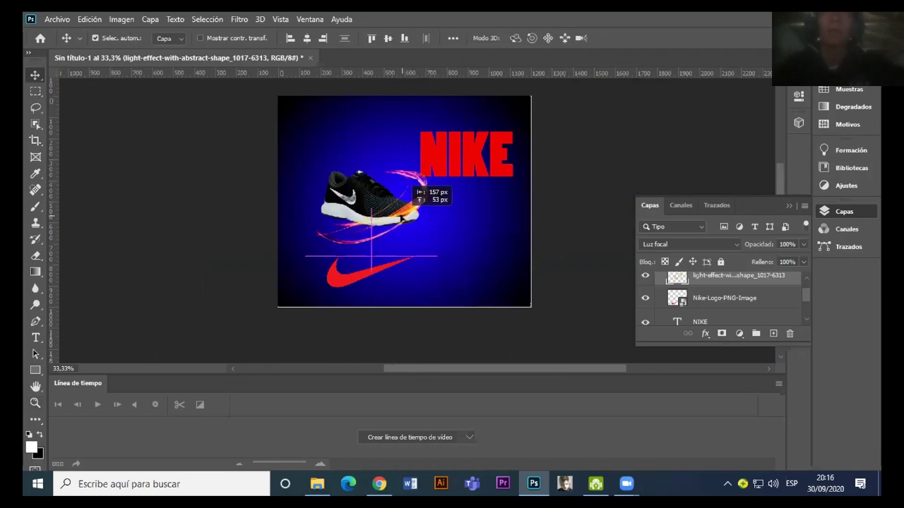
{"action": "left_click", "coordinate": [35, 256]}
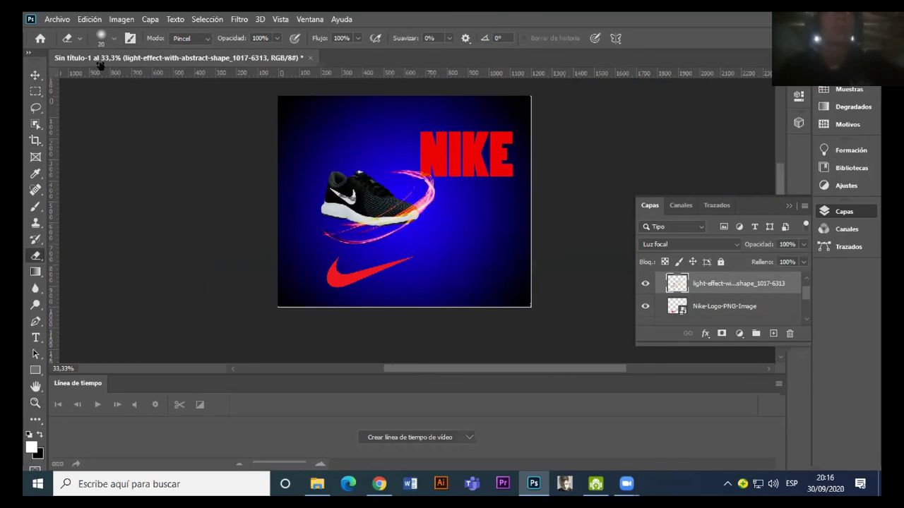
{"action": "left_click", "coordinate": [113, 38]}
{"action": "left_click", "coordinate": [151, 62]}
{"action": "type", "text": "95"}
{"action": "key", "text": "Return"}
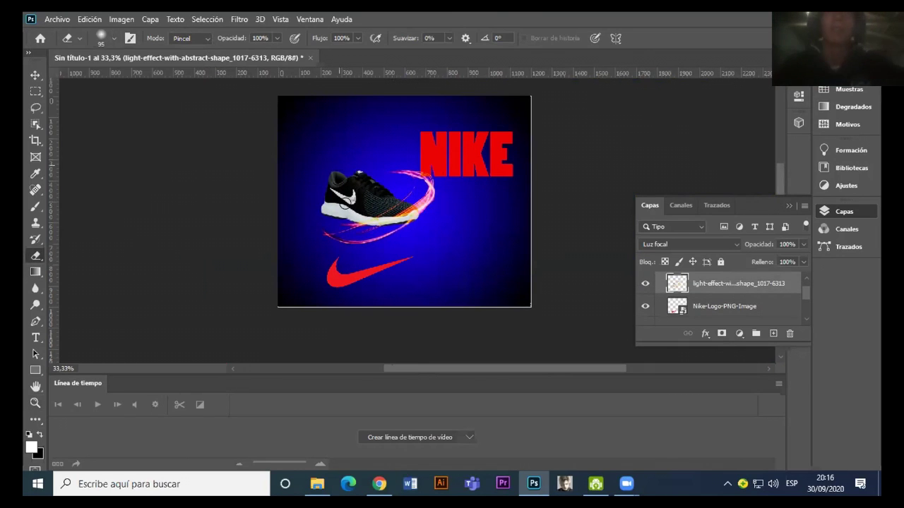
Step: Shrink the light streak to about 59.63% and wrap it around the sneaker's heel
{"action": "left_click", "coordinate": [36, 75]}
{"action": "left_click_drag", "start_coordinate": [405, 215], "coordinate": [391, 205]}
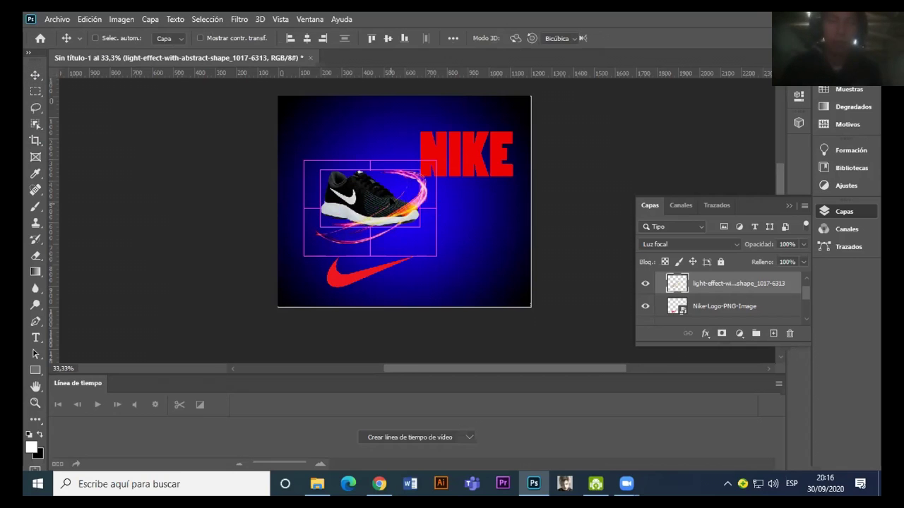
{"action": "key", "text": "ctrl+t"}
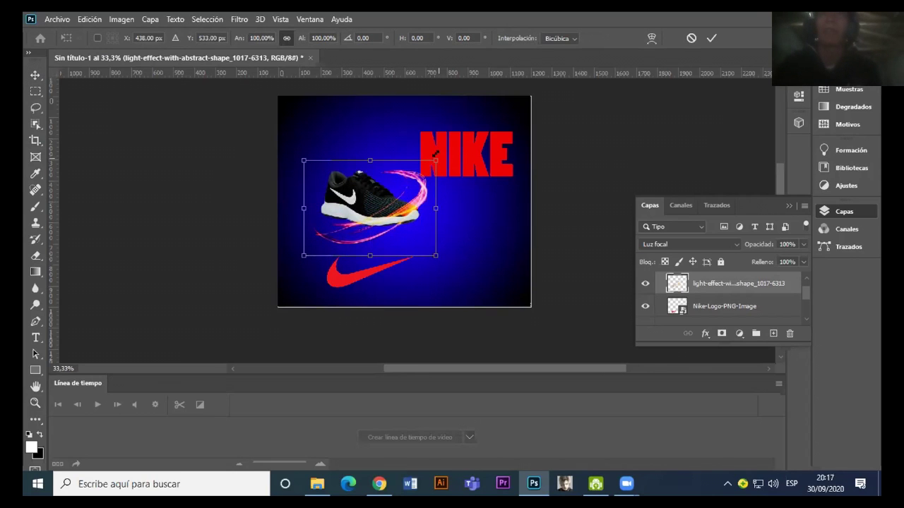
{"action": "left_click_drag", "start_coordinate": [435, 160], "coordinate": [410, 169]}
{"action": "left_click_drag", "start_coordinate": [386, 198], "coordinate": [392, 201]}
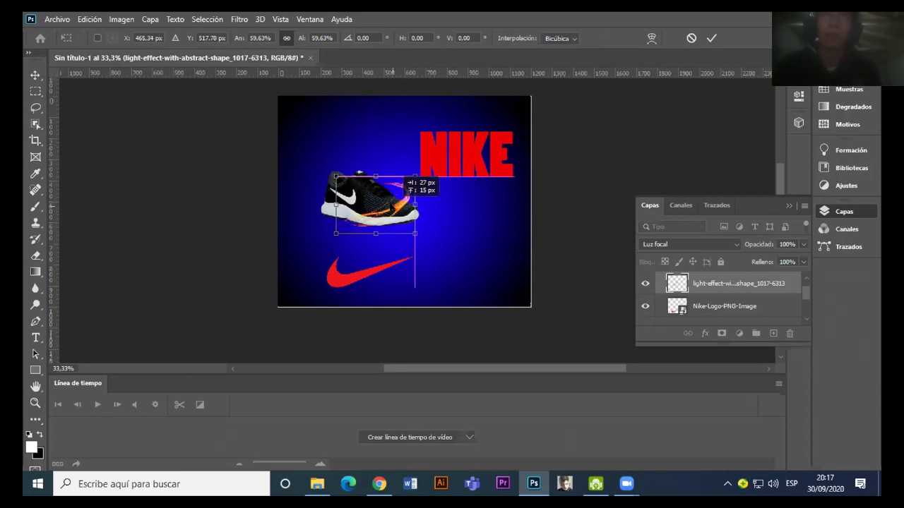
{"action": "key", "text": "Return"}
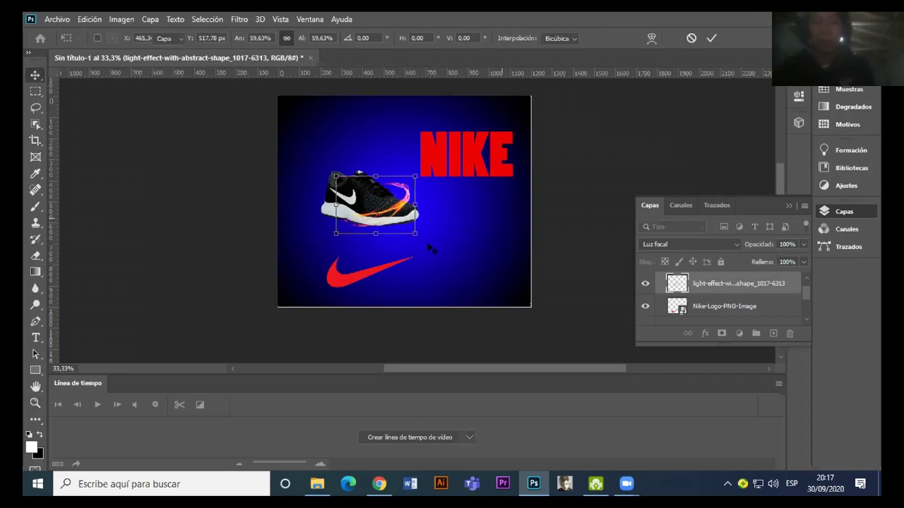
{"action": "key", "text": "z"}
{"action": "left_click", "coordinate": [399, 241]}
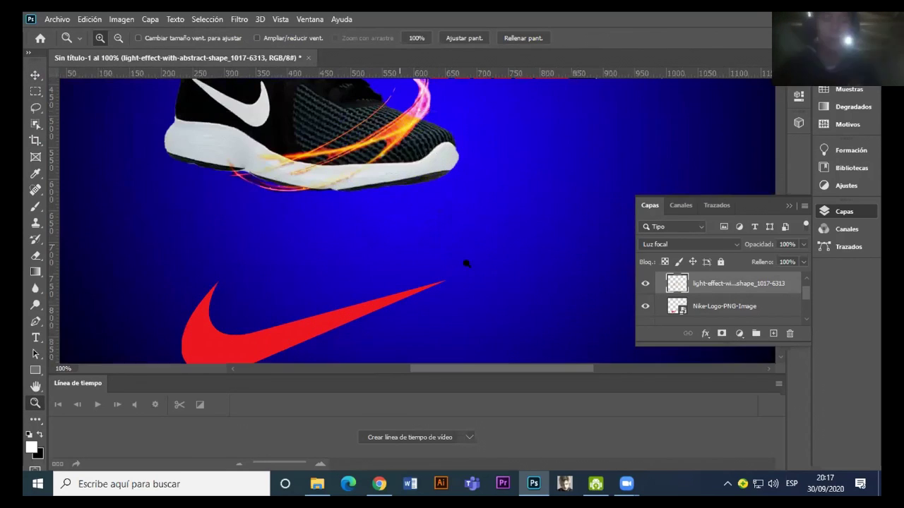
{"action": "left_click", "coordinate": [464, 261]}
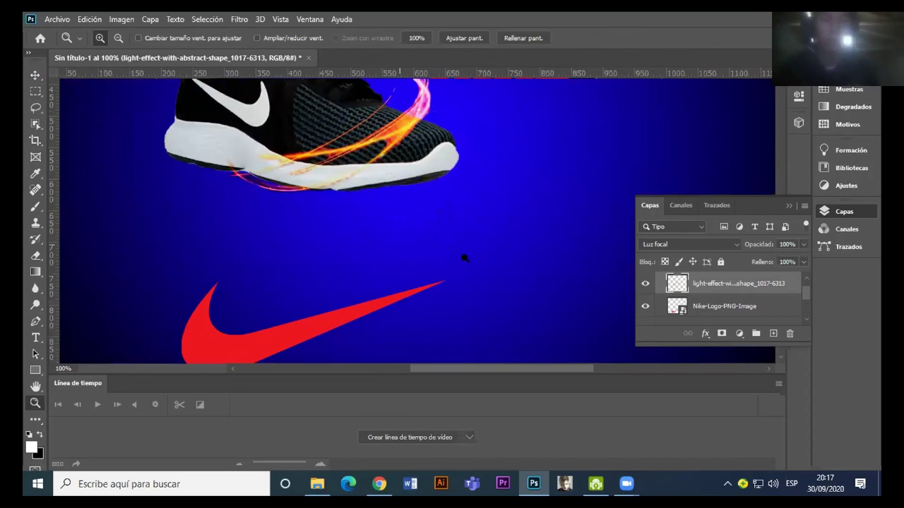
{"action": "left_click", "coordinate": [464, 258]}
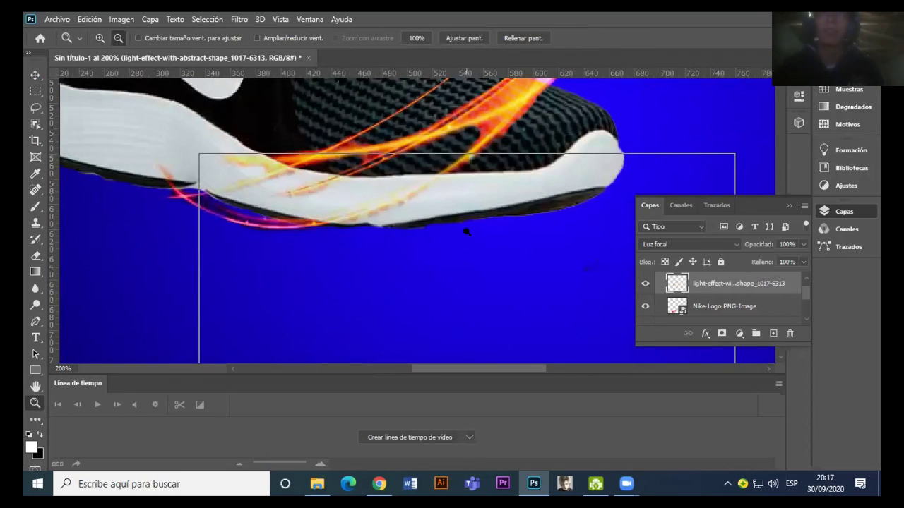
{"action": "left_click", "coordinate": [466, 249], "text": "alt"}
{"action": "key", "text": "v"}
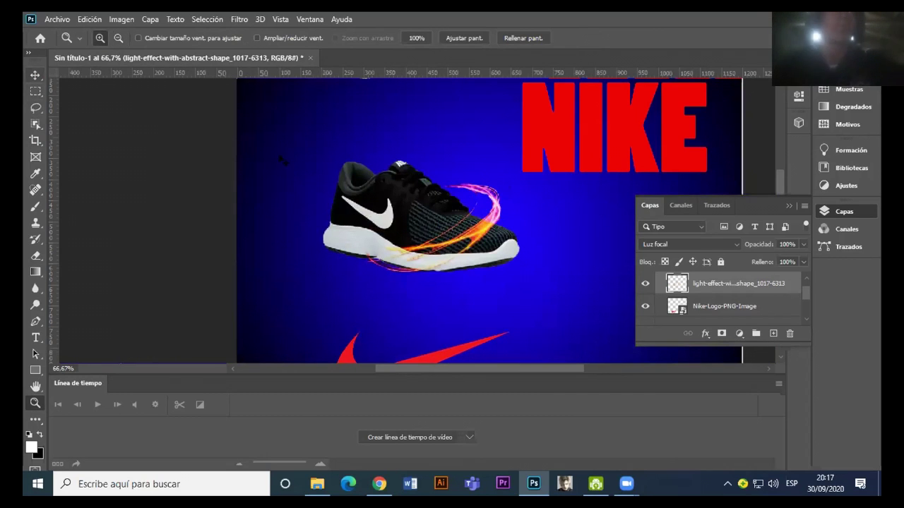
{"action": "left_click_drag", "start_coordinate": [496, 212], "coordinate": [482, 220]}
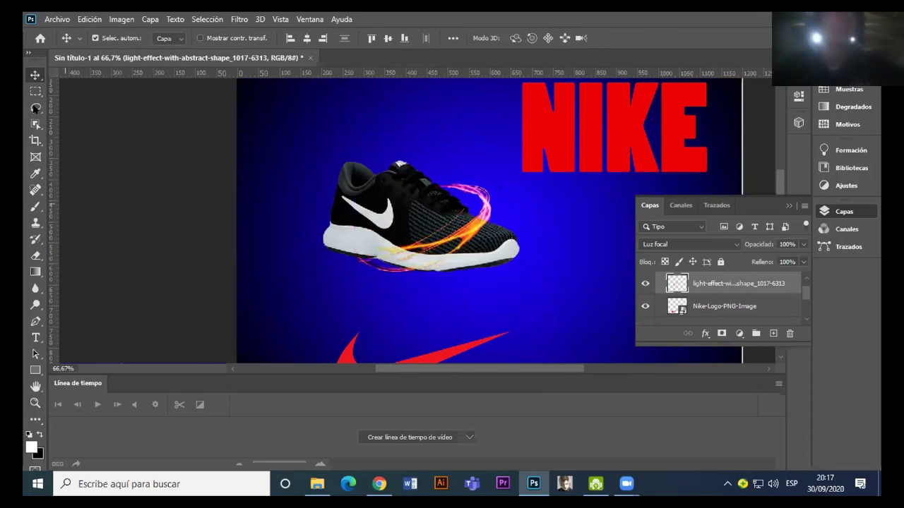
{"action": "left_click", "coordinate": [36, 256]}
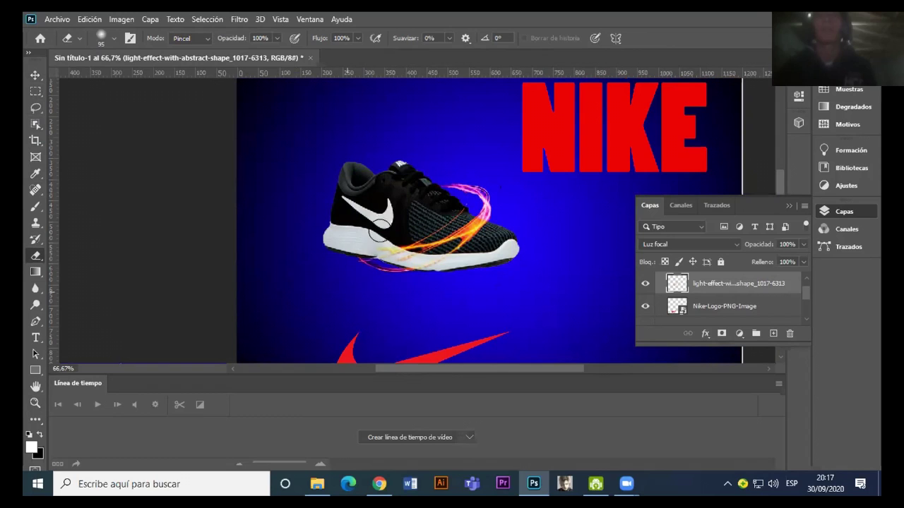
{"action": "key", "text": "z"}
{"action": "left_click", "coordinate": [429, 231]}
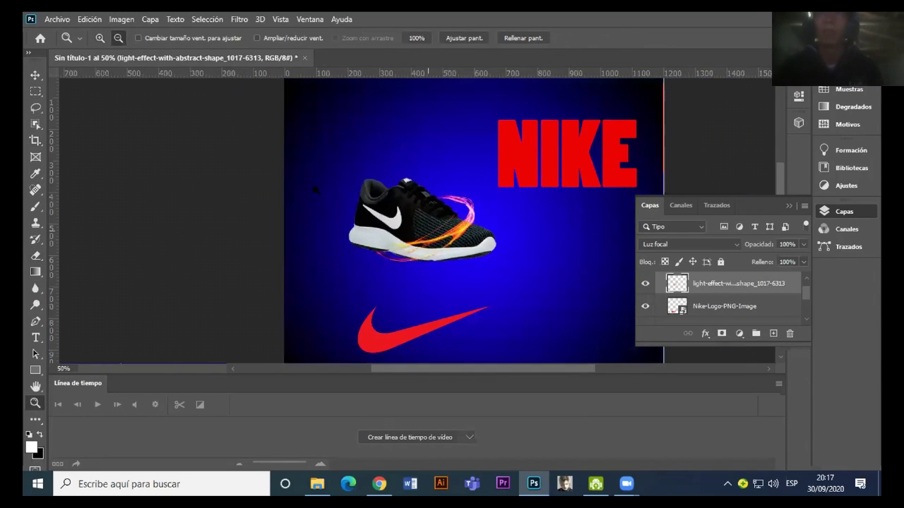
{"action": "left_click", "coordinate": [428, 231], "text": "alt"}
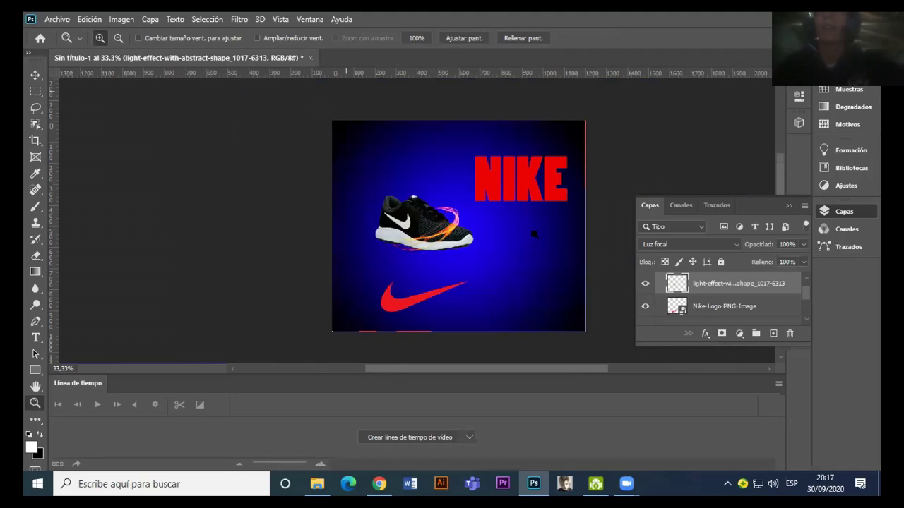
Step: Collapse the floating Layers panel and toggle the Timeline panel off and back on
{"action": "scroll", "coordinate": [799, 289], "scroll_direction": "up", "scroll_amount": 2}
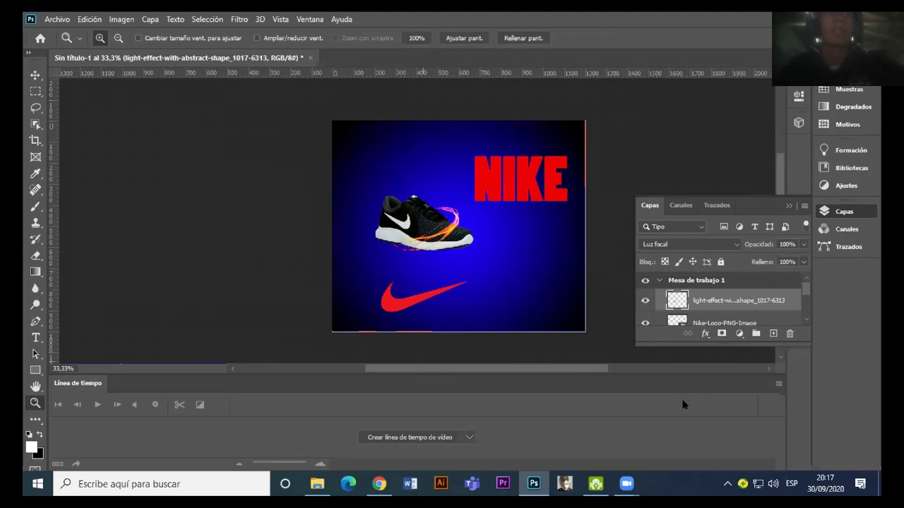
{"action": "left_click", "coordinate": [786, 204]}
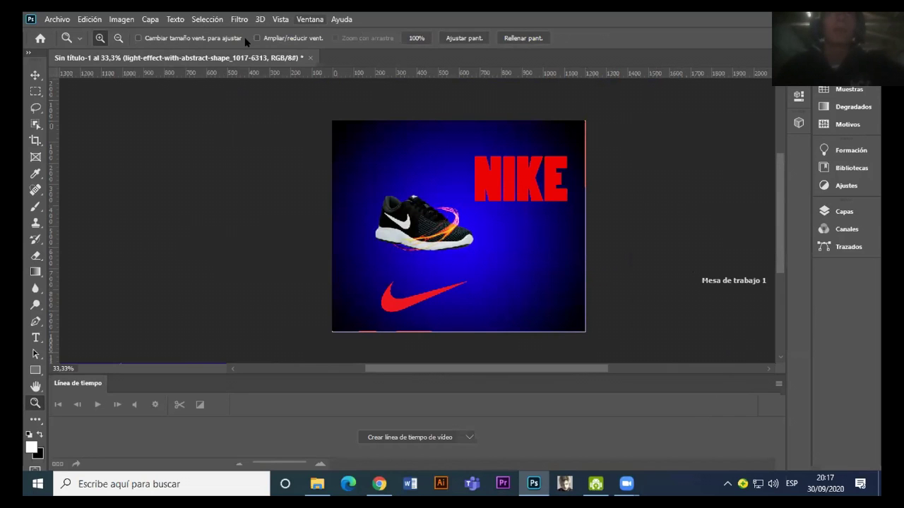
{"action": "key", "text": "alt+n"}
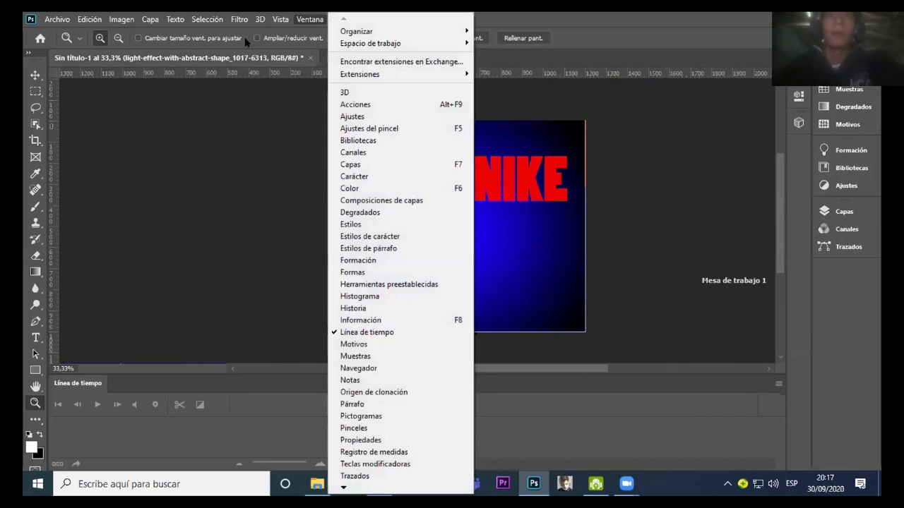
{"action": "left_click", "coordinate": [397, 332]}
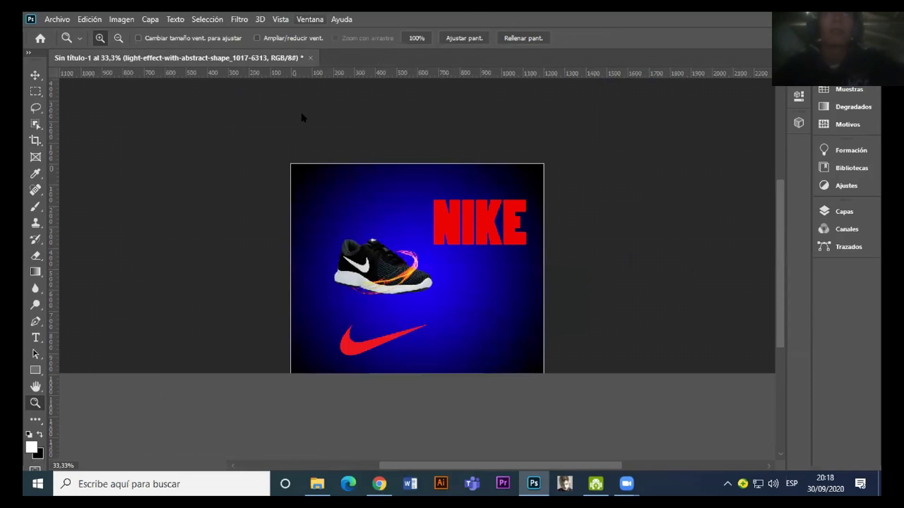
{"action": "left_click", "coordinate": [309, 19]}
{"action": "left_click", "coordinate": [397, 331]}
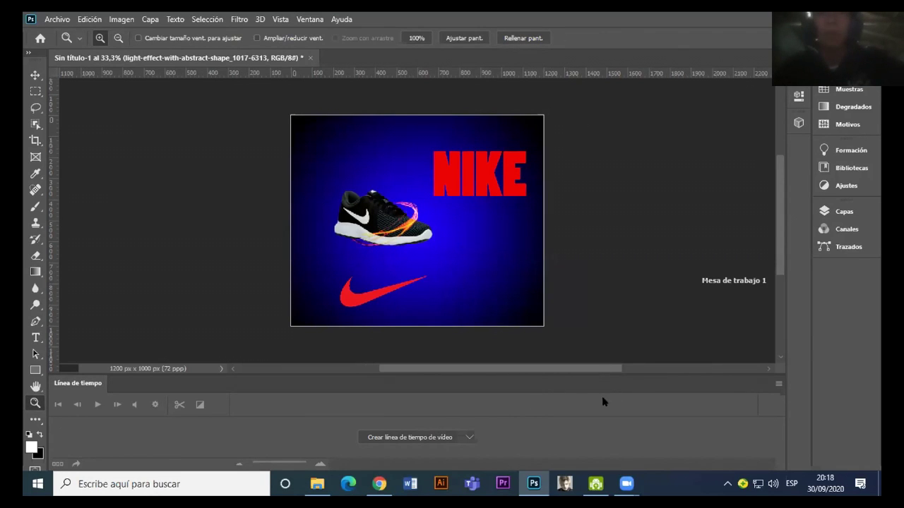
Step: Create a video timeline and expand Mesa de trabajo 1 to show its five clip tracks
{"action": "left_click", "coordinate": [468, 438]}
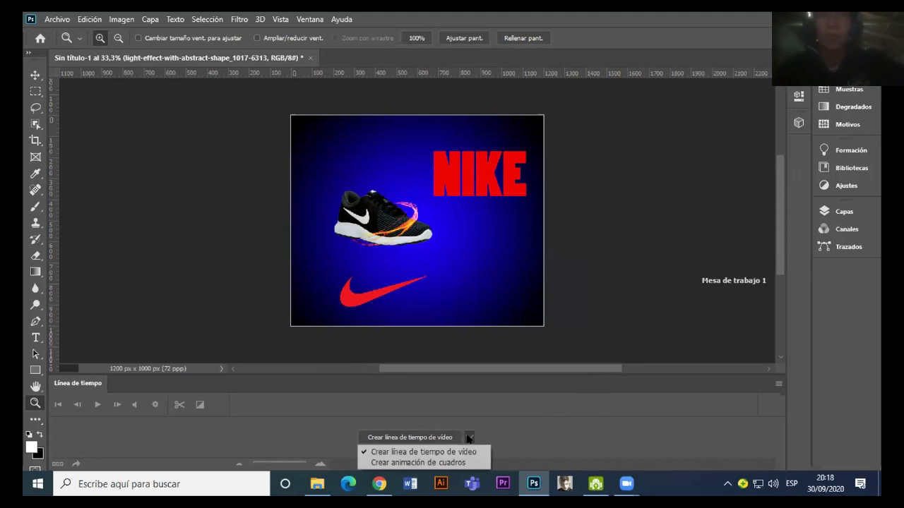
{"action": "left_click", "coordinate": [420, 439]}
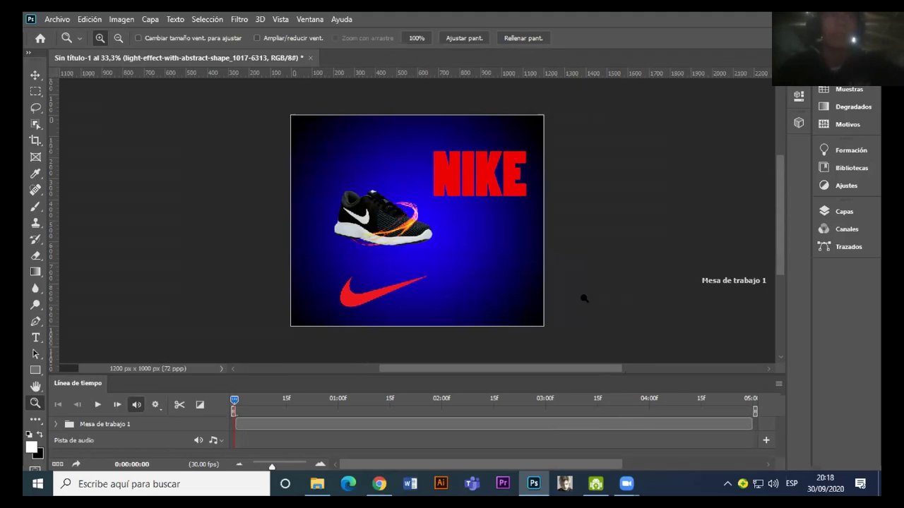
{"action": "left_click", "coordinate": [55, 424]}
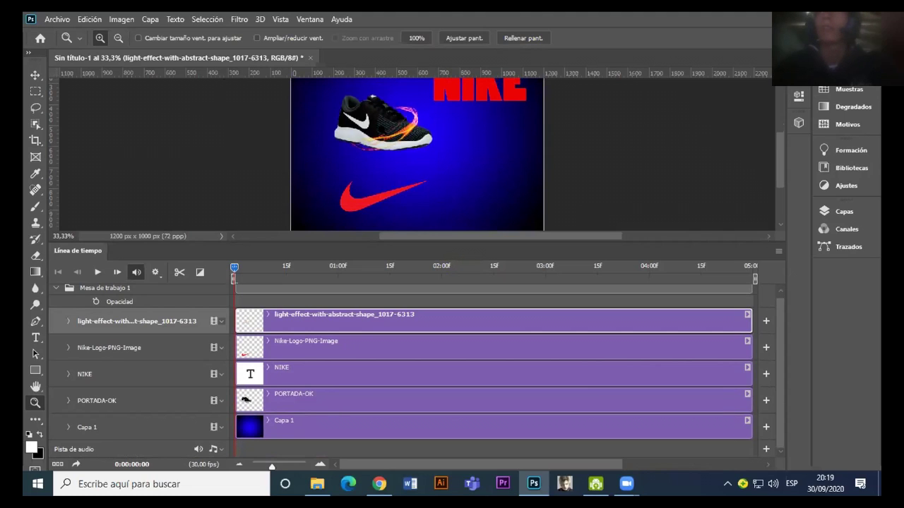
Step: Zoom out to 25% and select the PORTADA-OK sneaker layer, expanding its properties
{"action": "key", "text": "alt"}
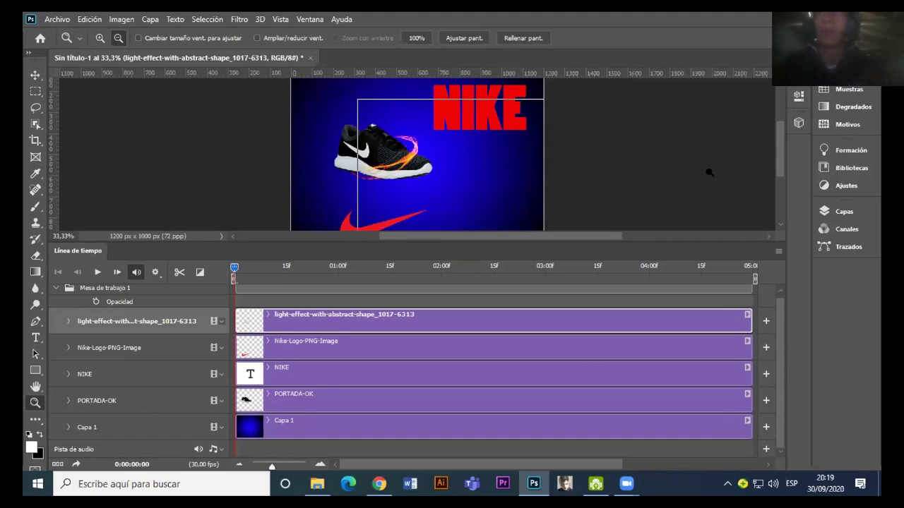
{"action": "left_click", "coordinate": [714, 169], "text": "alt"}
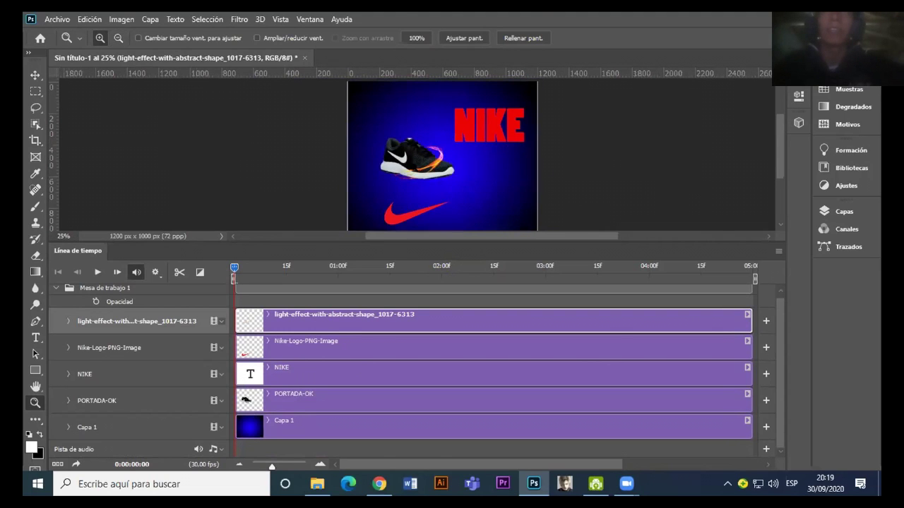
{"action": "left_click", "coordinate": [313, 347]}
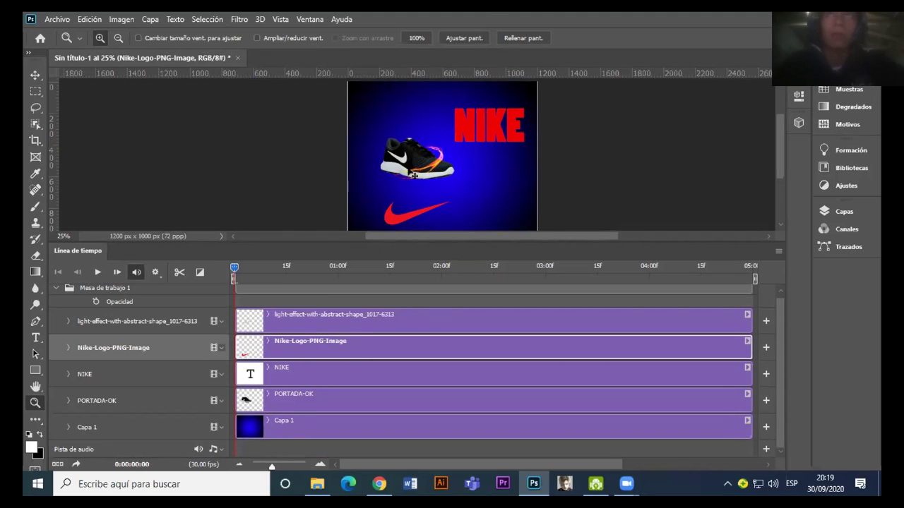
{"action": "key", "text": "v"}
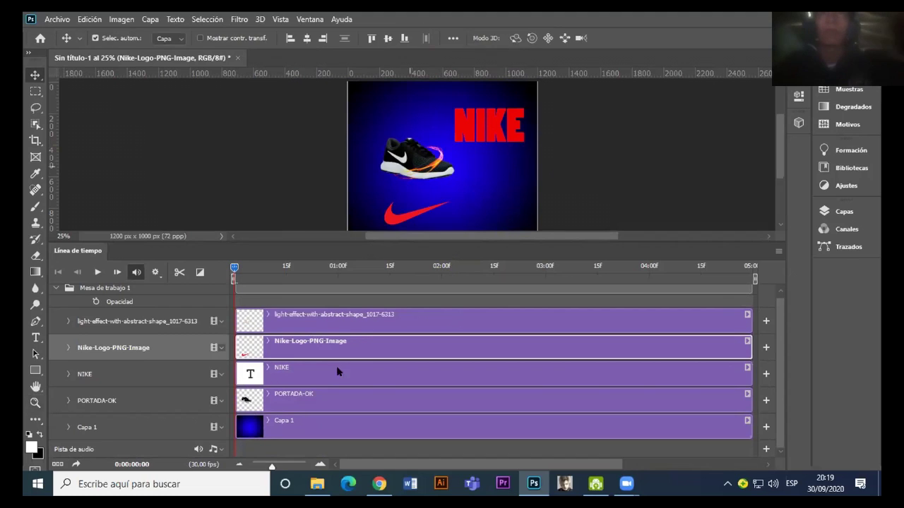
{"action": "left_click", "coordinate": [307, 400]}
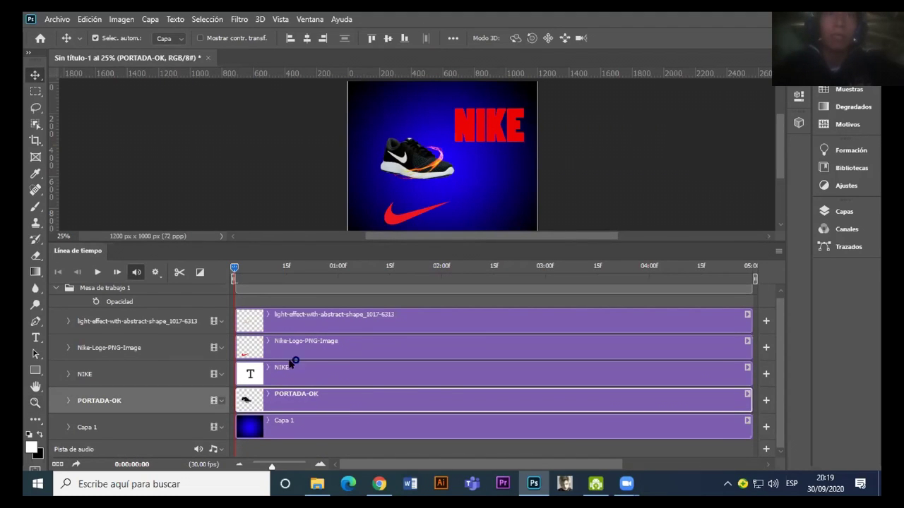
{"action": "left_click", "coordinate": [68, 400]}
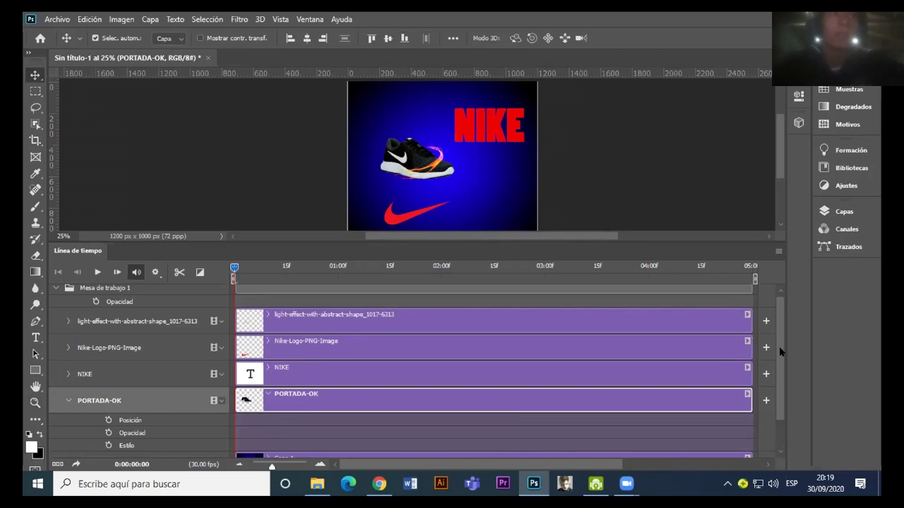
Step: Drag the sneaker 348 px left, just outside the poster's left edge
{"action": "scroll", "coordinate": [780, 362], "scroll_direction": "down", "scroll_amount": 1}
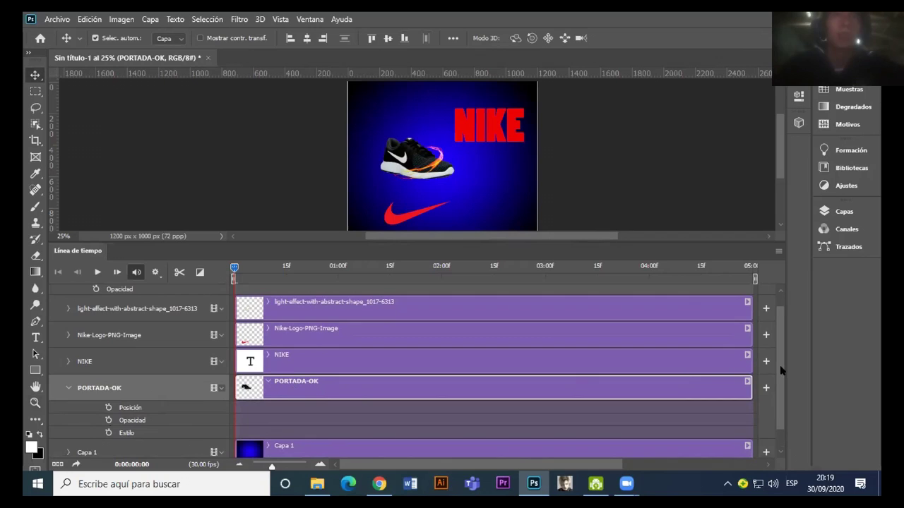
{"action": "scroll", "coordinate": [781, 369], "scroll_direction": "down", "scroll_amount": 2}
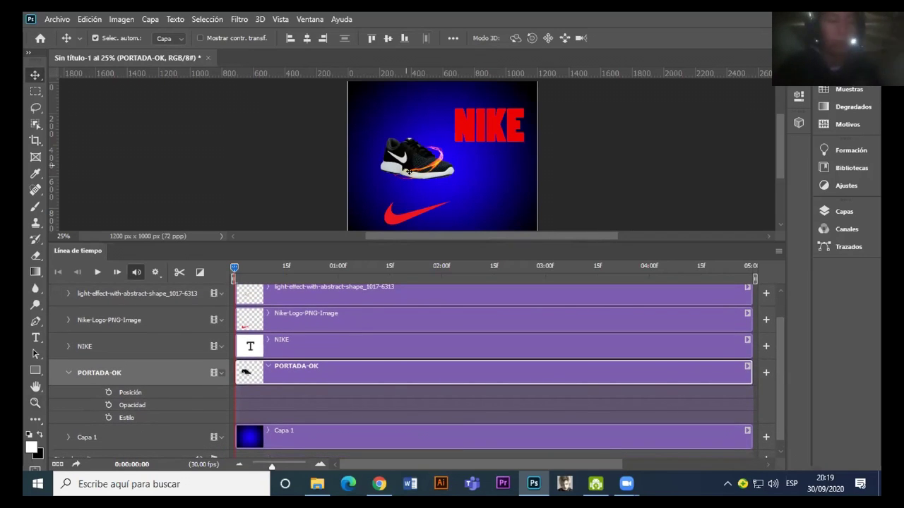
{"action": "mouse_move", "coordinate": [405, 167]}
{"action": "left_mouse_down"}
{"action": "mouse_move", "coordinate": [296, 165]}
{"action": "mouse_move", "coordinate": [325, 168]}
{"action": "left_mouse_up"}
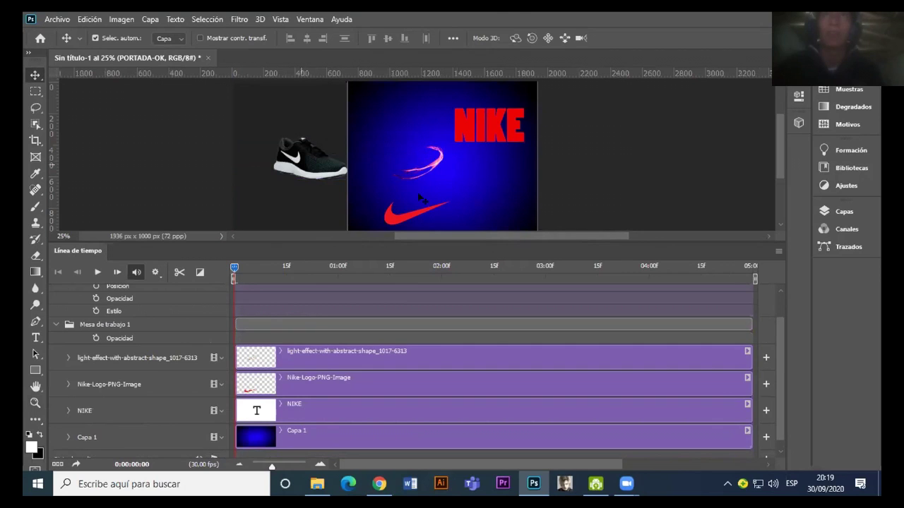
{"action": "scroll", "coordinate": [774, 392], "scroll_direction": "up", "scroll_amount": 1}
{"action": "scroll", "coordinate": [775, 385], "scroll_direction": "up", "scroll_amount": 1}
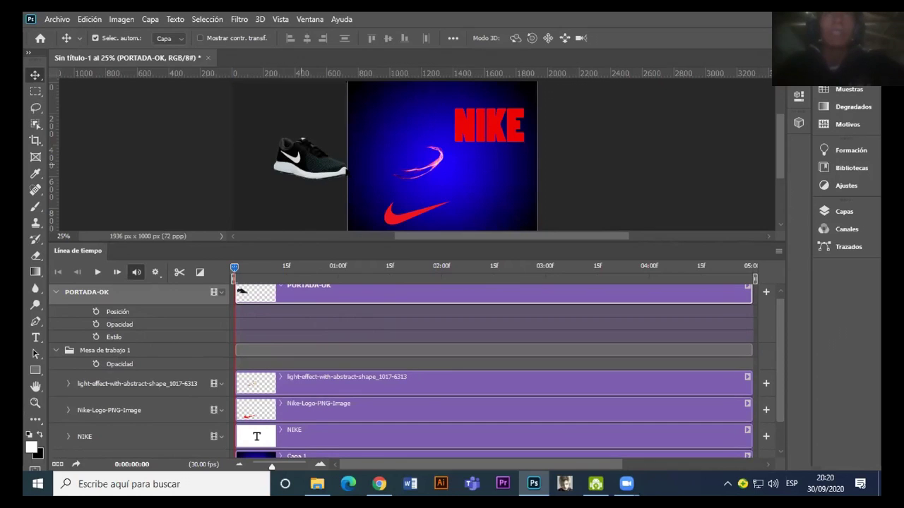
{"action": "left_click", "coordinate": [97, 363]}
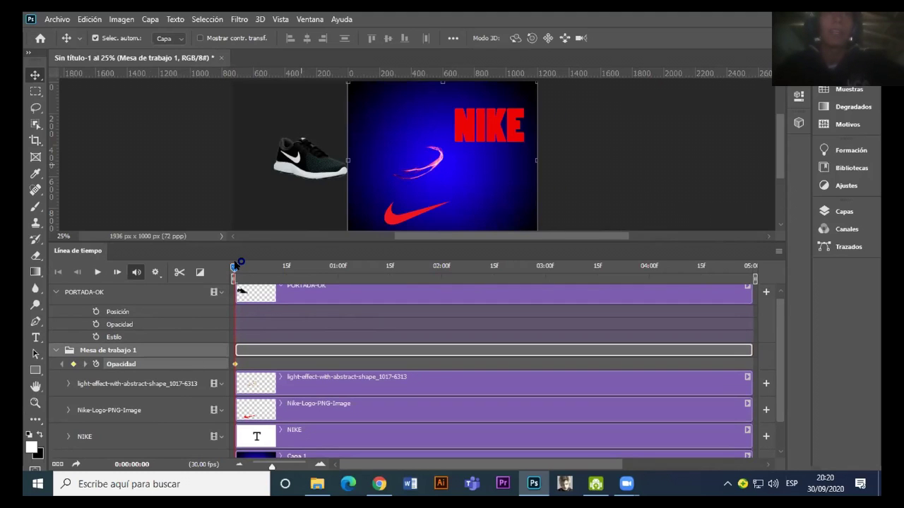
{"action": "mouse_move", "coordinate": [235, 268]}
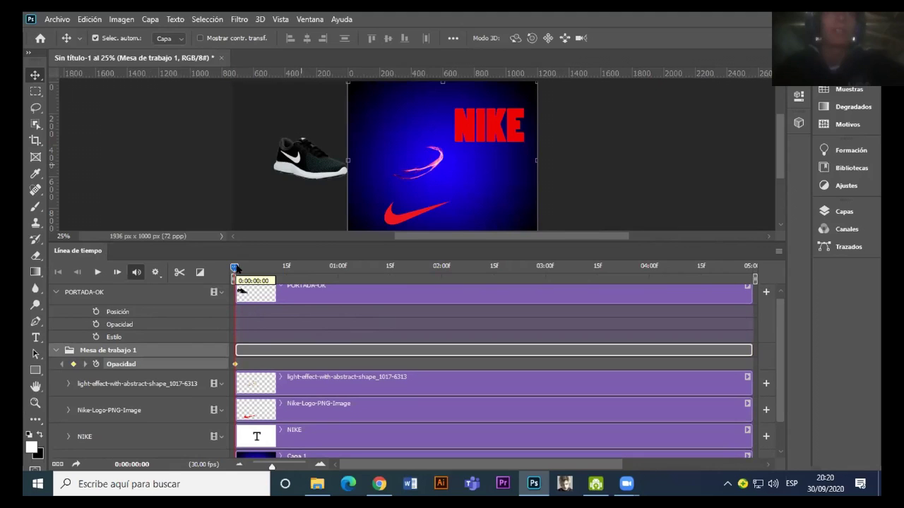
{"action": "left_click_drag", "start_coordinate": [236, 268], "coordinate": [273, 268]}
{"action": "left_click", "coordinate": [285, 267]}
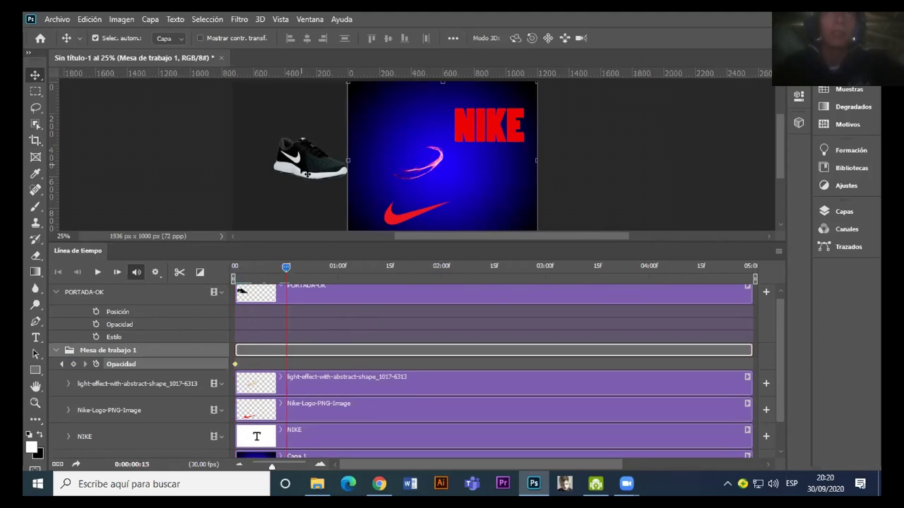
{"action": "left_click", "coordinate": [315, 148]}
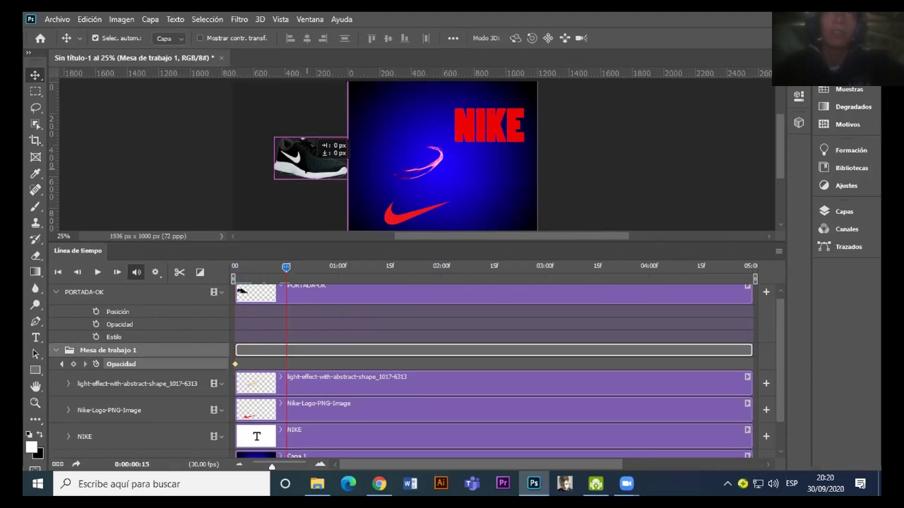
{"action": "left_click_drag", "start_coordinate": [314, 148], "coordinate": [427, 148]}
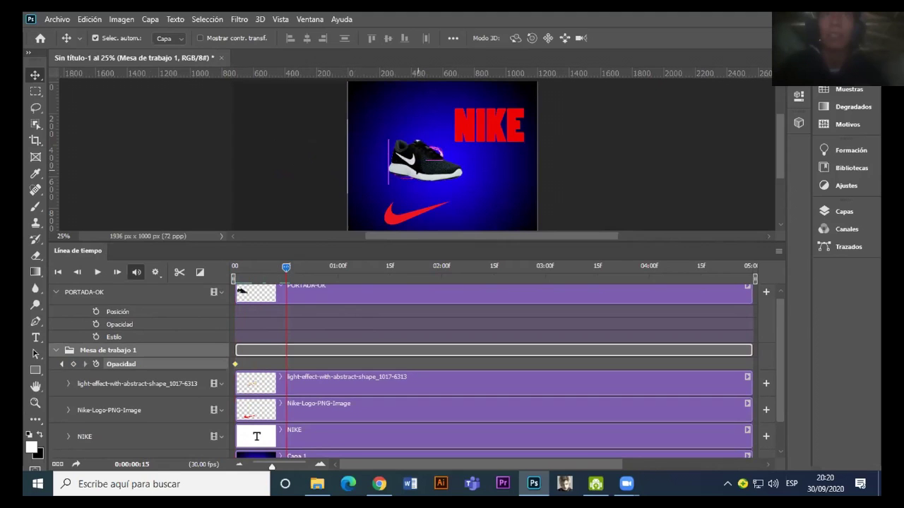
{"action": "left_click", "coordinate": [422, 178]}
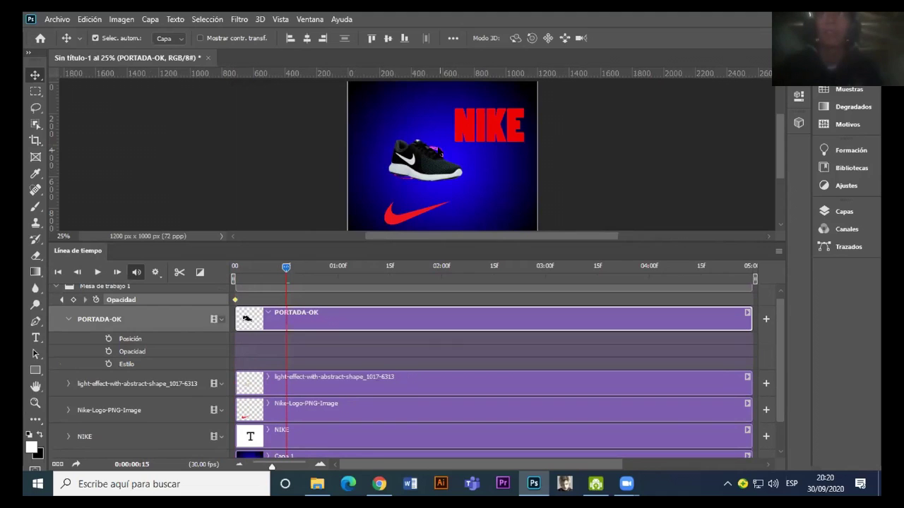
{"action": "left_click", "coordinate": [438, 148]}
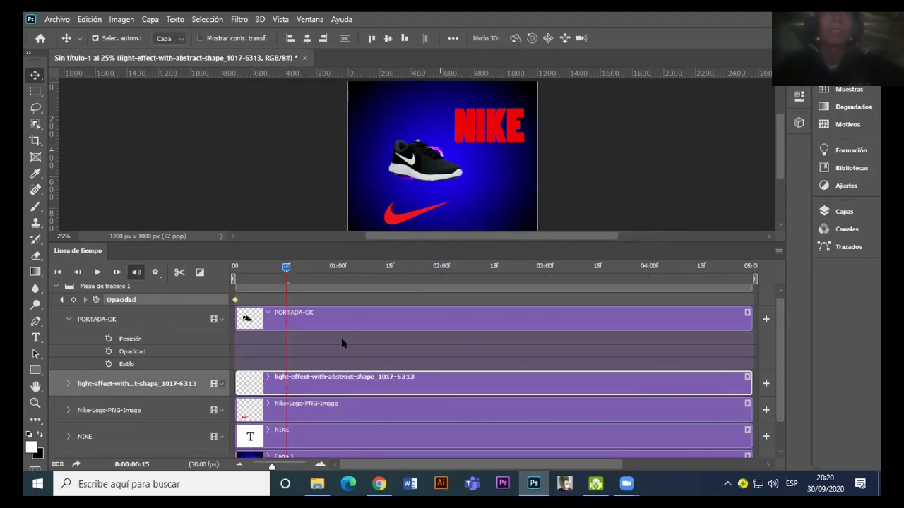
{"action": "left_click", "coordinate": [439, 175]}
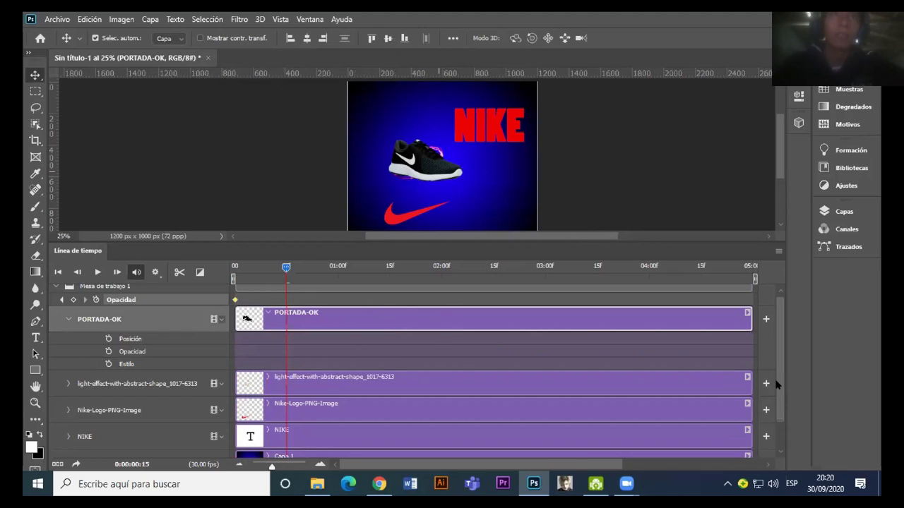
{"action": "left_click_drag", "start_coordinate": [780, 388], "coordinate": [776, 358]}
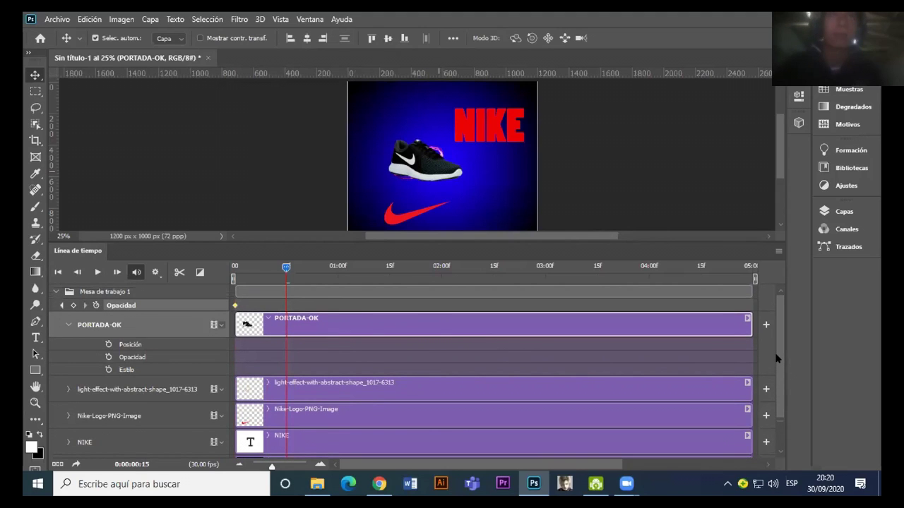
{"action": "key", "text": "ctrl"}
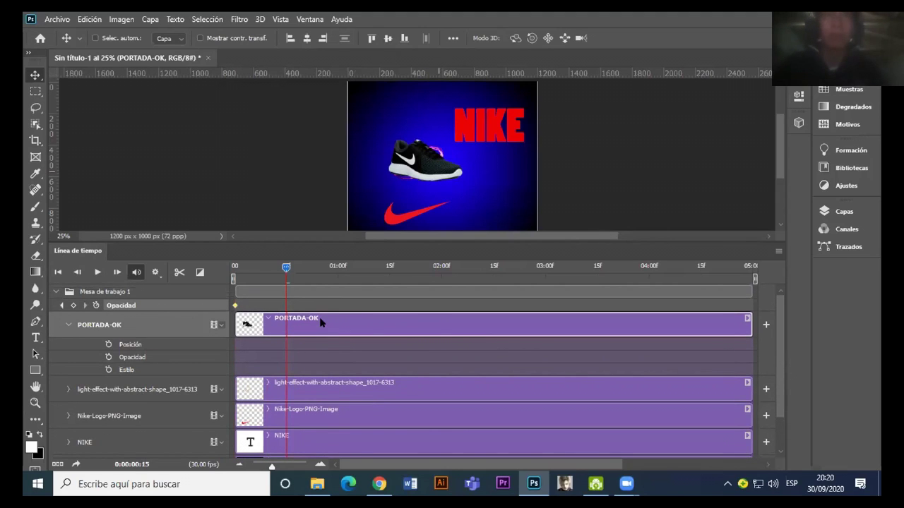
{"action": "left_click_drag", "start_coordinate": [319, 317], "coordinate": [279, 282]}
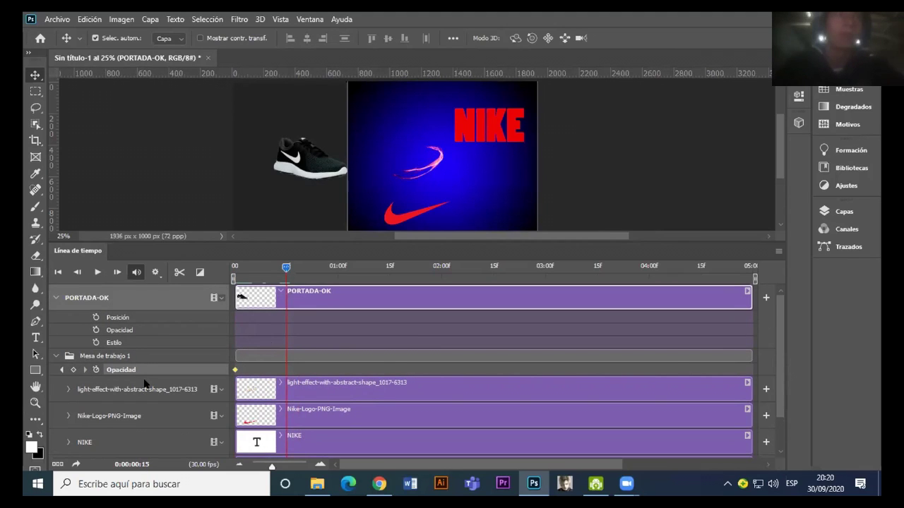
Step: Undo the stray opacity keyframe, keyframe Position at 0:00, and centre the sneaker at 1:12
{"action": "key", "text": "ctrl+z"}
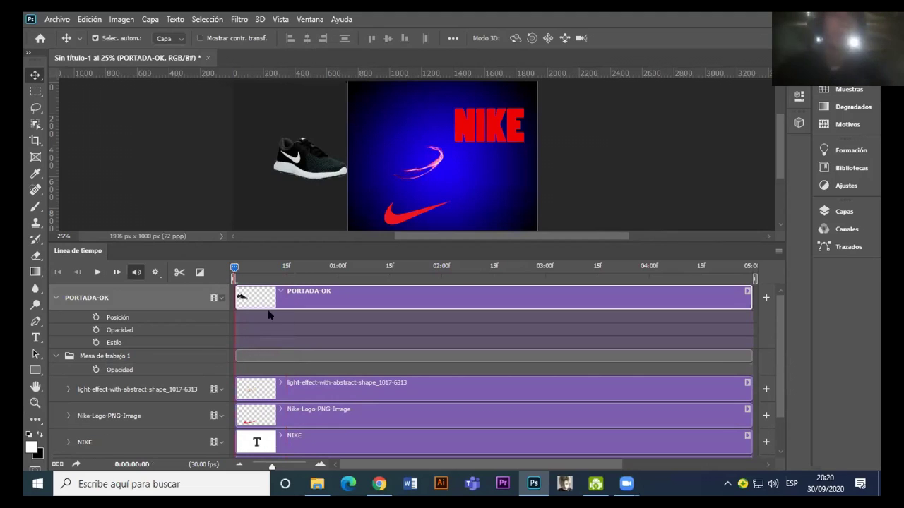
{"action": "left_click", "coordinate": [96, 318]}
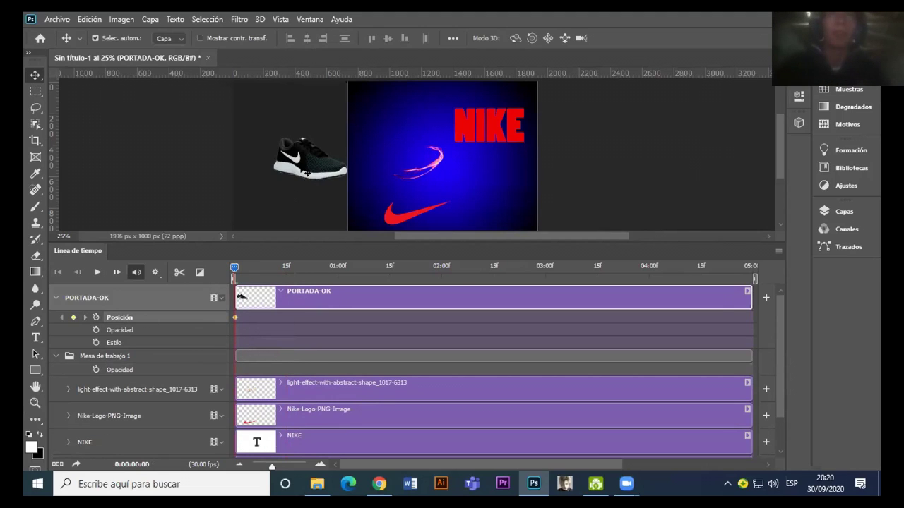
{"action": "left_click_drag", "start_coordinate": [303, 173], "coordinate": [418, 160]}
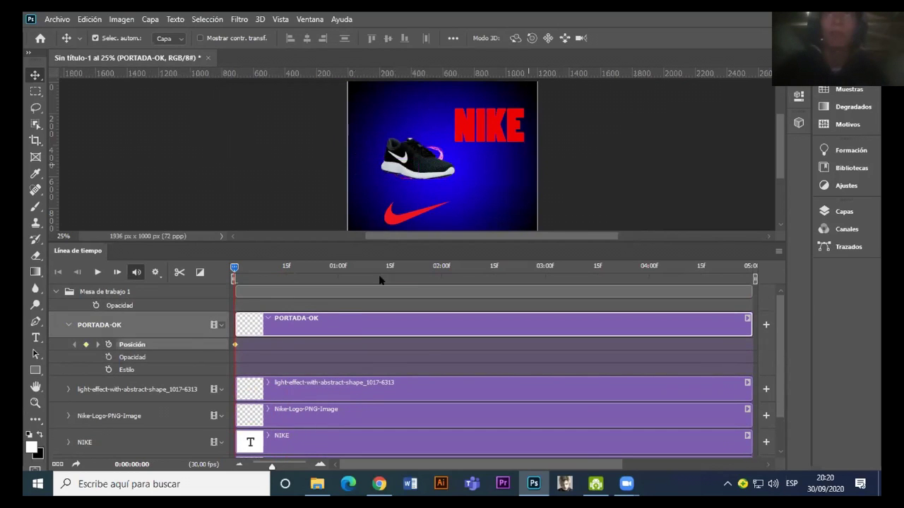
{"action": "mouse_move", "coordinate": [235, 267]}
{"action": "left_mouse_down"}
{"action": "mouse_move", "coordinate": [349, 266]}
{"action": "mouse_move", "coordinate": [359, 277]}
{"action": "left_mouse_up"}
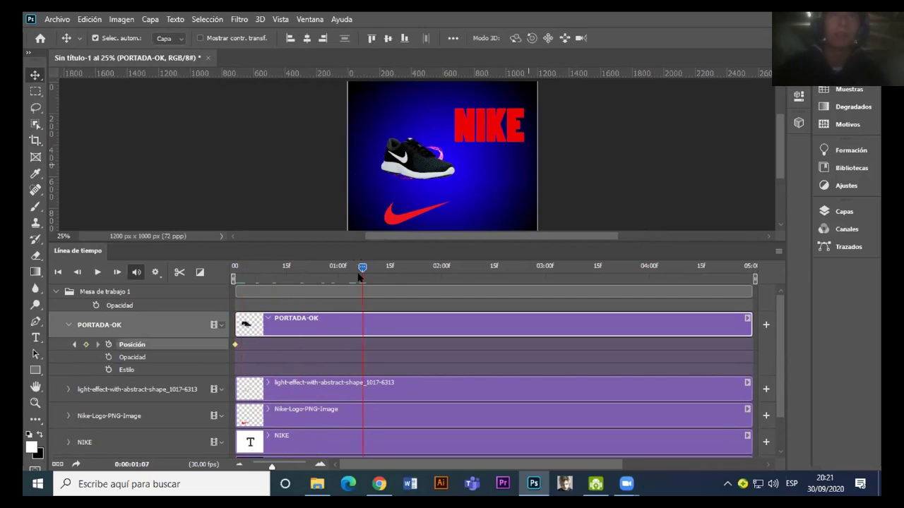
{"action": "left_click_drag", "start_coordinate": [141, 325], "coordinate": [212, 299]}
{"action": "left_click_drag", "start_coordinate": [234, 269], "coordinate": [379, 281]}
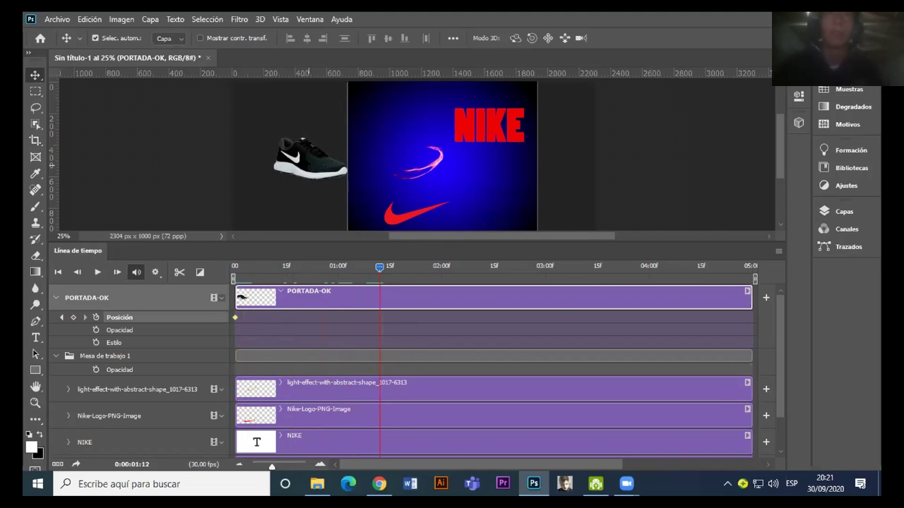
{"action": "left_click_drag", "start_coordinate": [309, 157], "coordinate": [424, 157]}
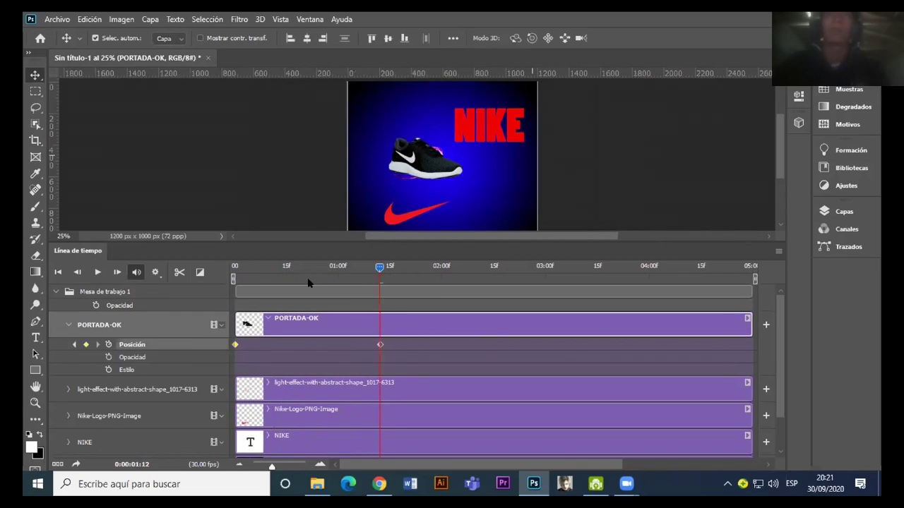
Step: Preview the sneaker slide-in from the first frame and return the playhead to 1:12
{"action": "left_click_drag", "start_coordinate": [379, 269], "coordinate": [237, 281]}
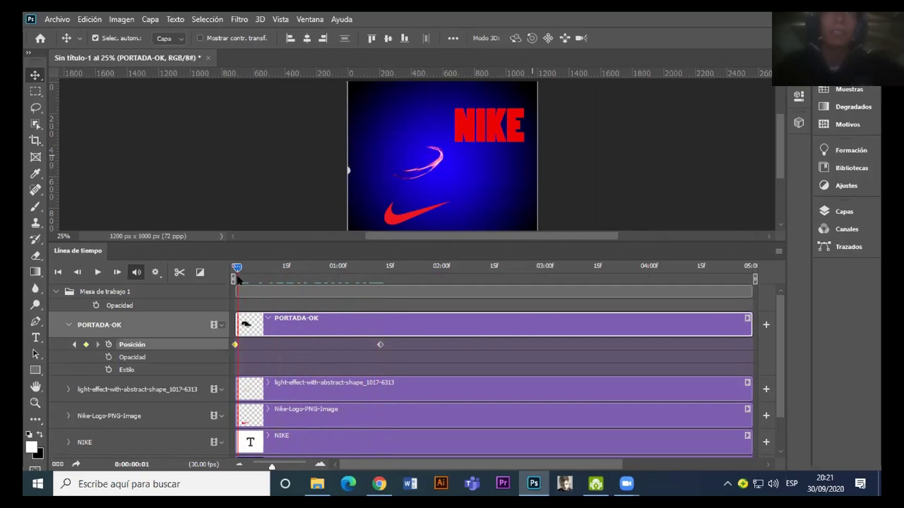
{"action": "key", "text": "space"}
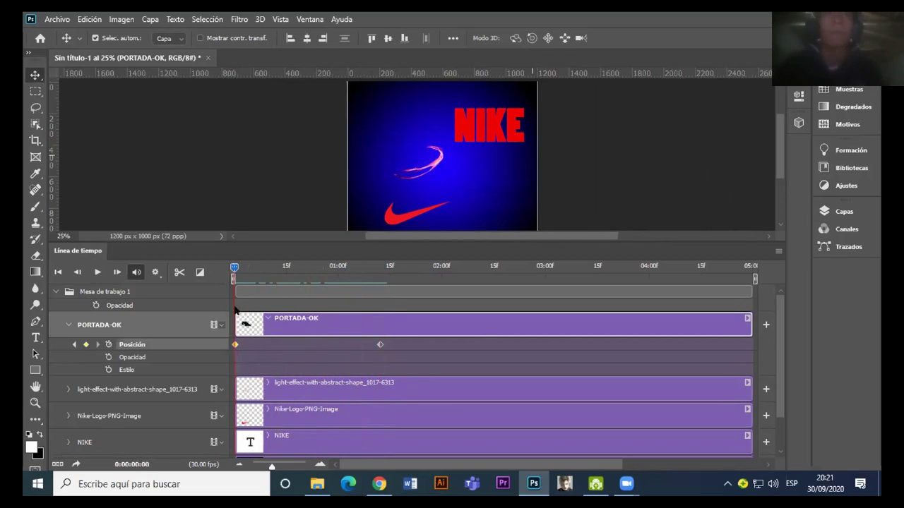
{"action": "key", "text": "ctrl+shift+bracketright"}
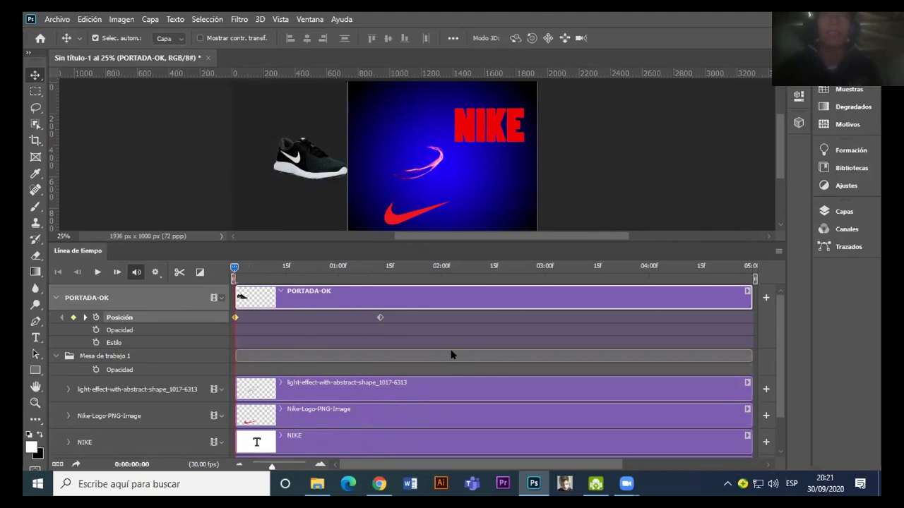
{"action": "key", "text": "space"}
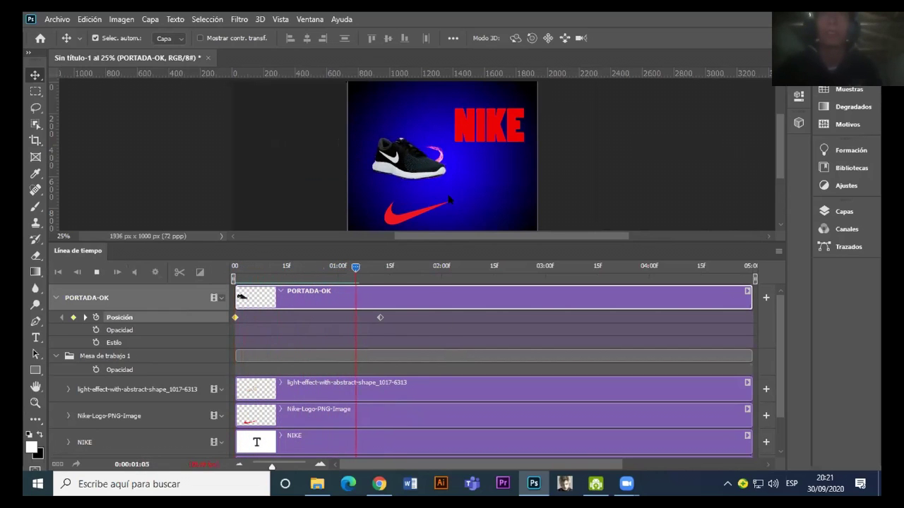
{"action": "key", "text": "space"}
{"action": "left_click_drag", "start_coordinate": [410, 269], "coordinate": [380, 268]}
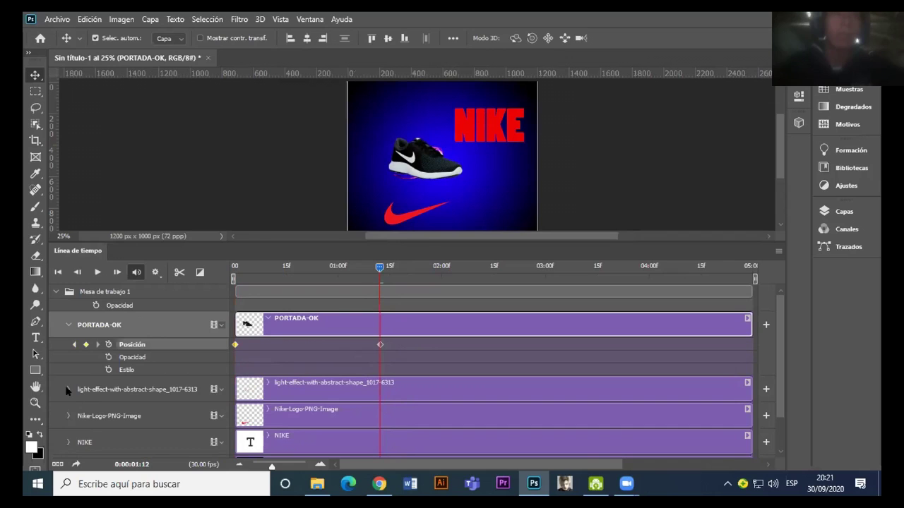
Step: Move the light-effect layer above PORTADA-OK and shift it right around the shoe
{"action": "left_click", "coordinate": [68, 324]}
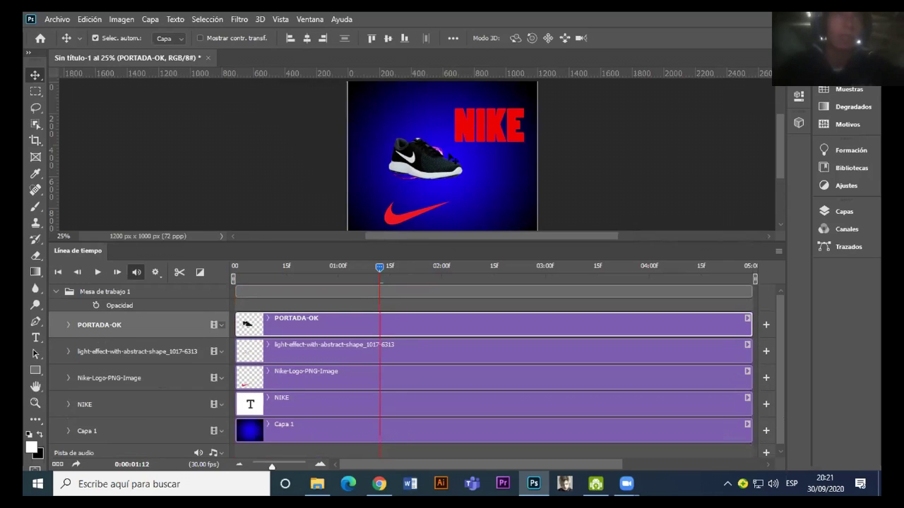
{"action": "left_click", "coordinate": [443, 153]}
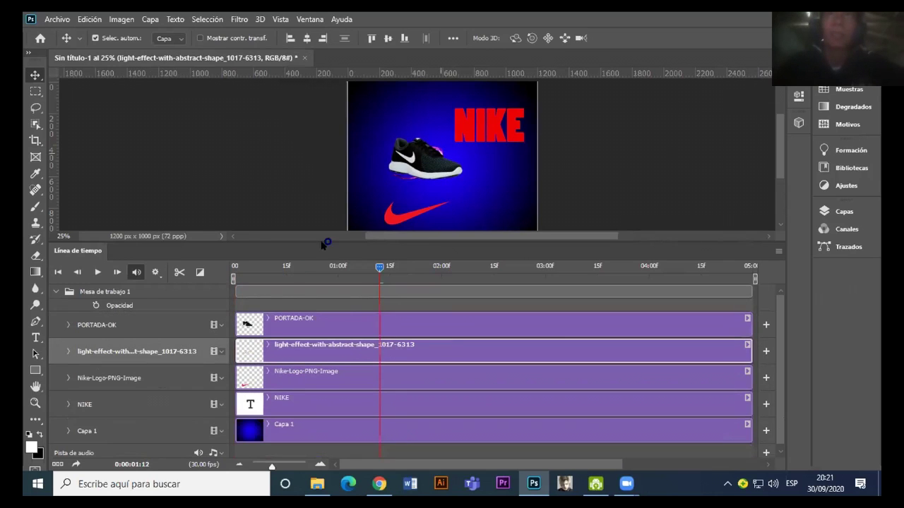
{"action": "left_click", "coordinate": [68, 351]}
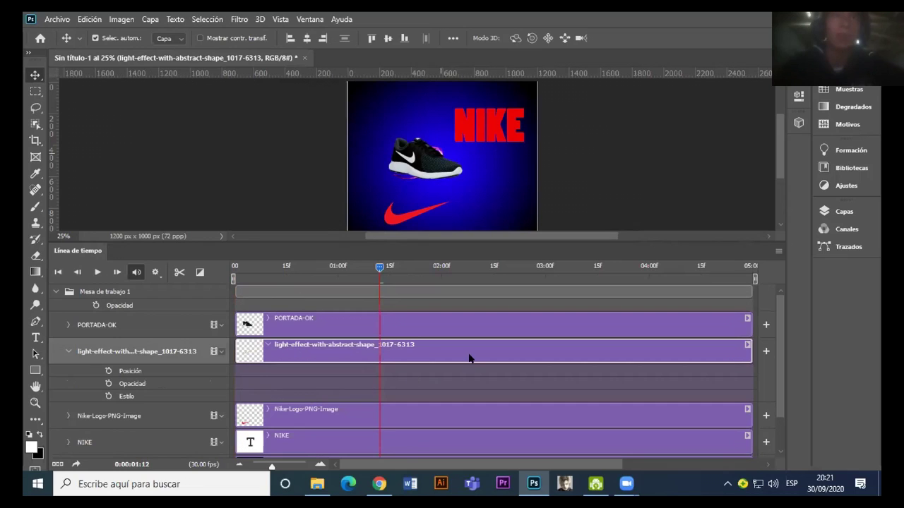
{"action": "mouse_move", "coordinate": [428, 351]}
{"action": "left_mouse_down"}
{"action": "mouse_move", "coordinate": [425, 310]}
{"action": "mouse_move", "coordinate": [429, 320]}
{"action": "left_mouse_up"}
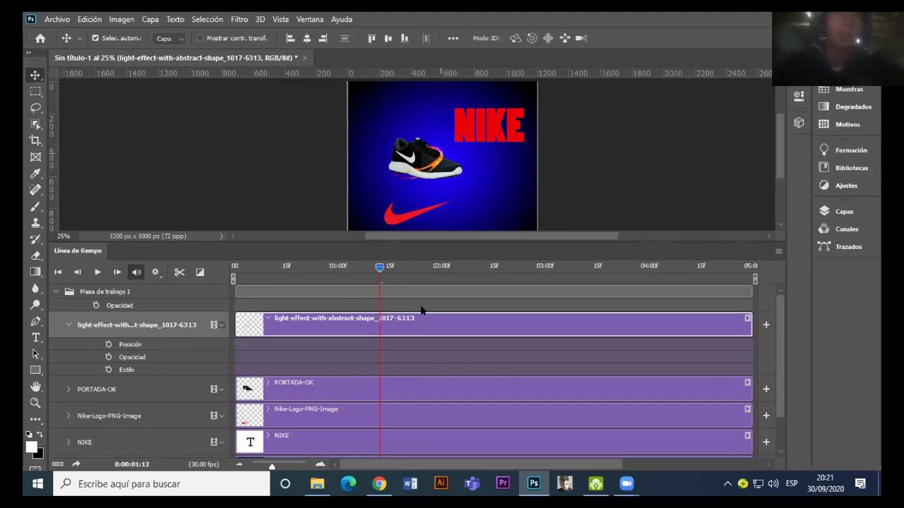
{"action": "left_click_drag", "start_coordinate": [436, 149], "coordinate": [441, 149]}
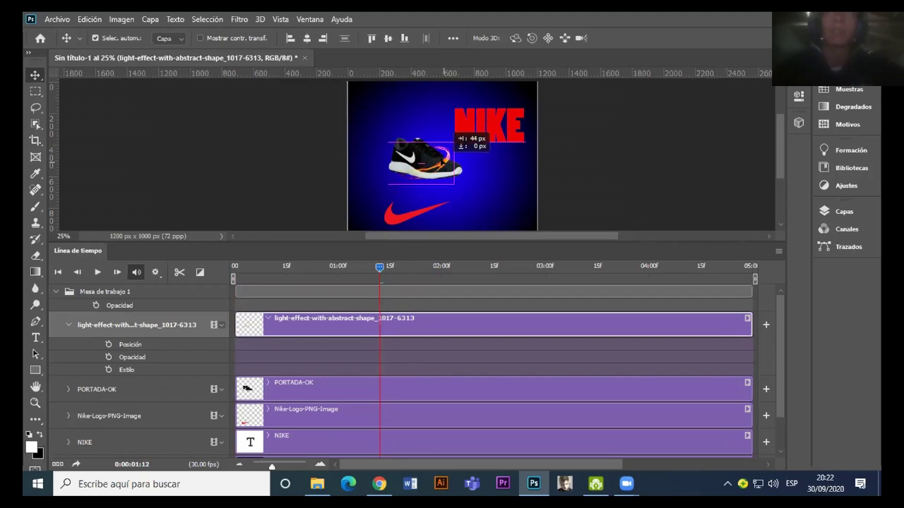
{"action": "left_click_drag", "start_coordinate": [443, 150], "coordinate": [452, 149]}
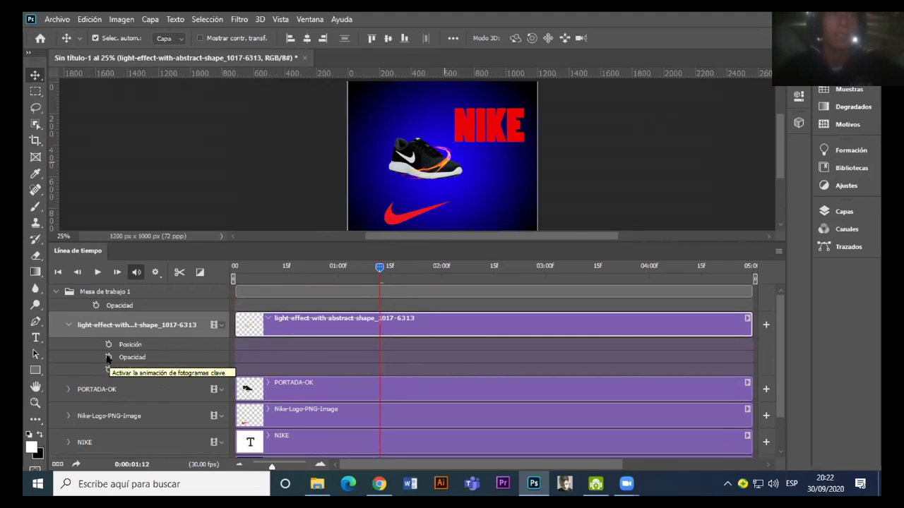
Step: Add an opacity keyframe for the light streak at 1:12
{"action": "left_click", "coordinate": [108, 357]}
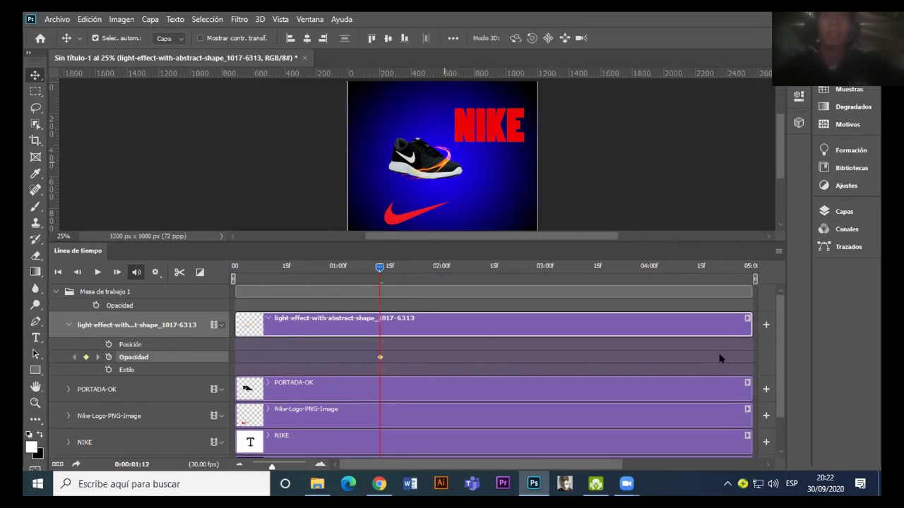
{"action": "scroll", "coordinate": [775, 375], "scroll_direction": "down", "scroll_amount": 2}
{"action": "scroll", "coordinate": [776, 375], "scroll_direction": "up", "scroll_amount": 2}
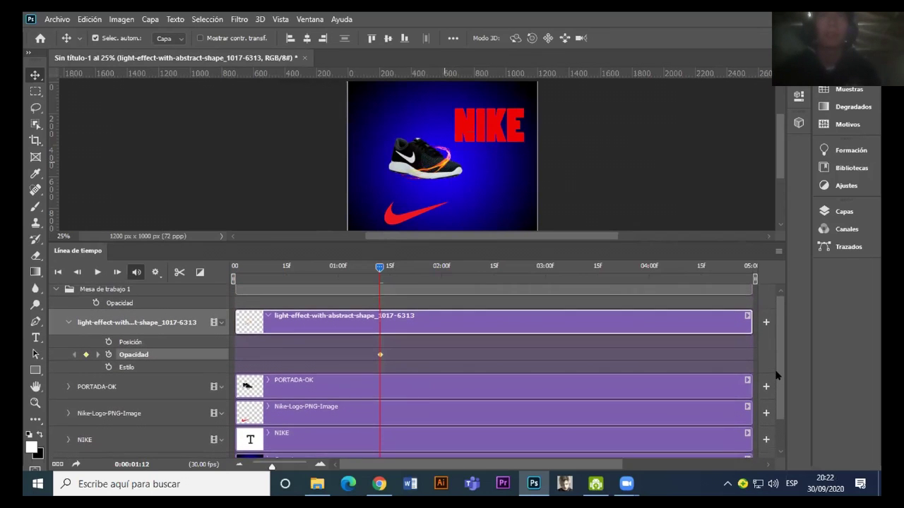
{"action": "left_click", "coordinate": [844, 211]}
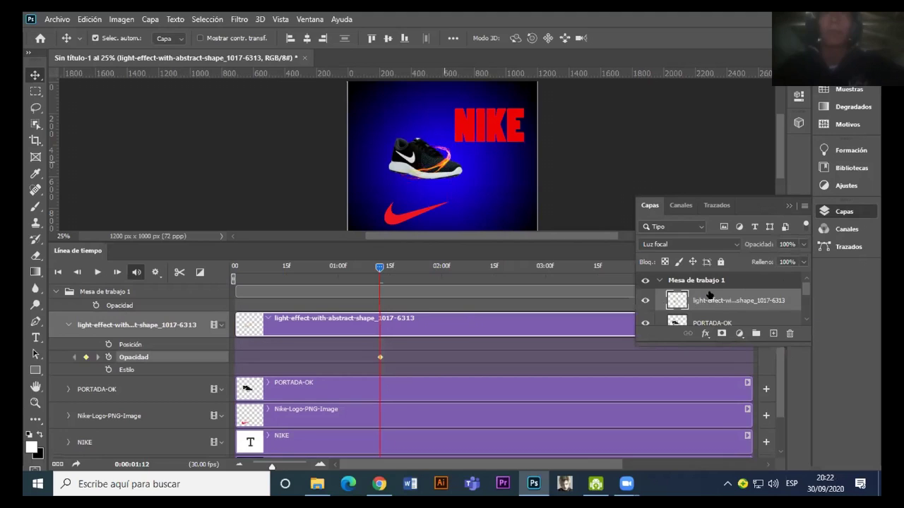
Step: Set the light streak's opacity to 0% at 01:12 and 100% at 01:29
{"action": "left_click", "coordinate": [803, 244]}
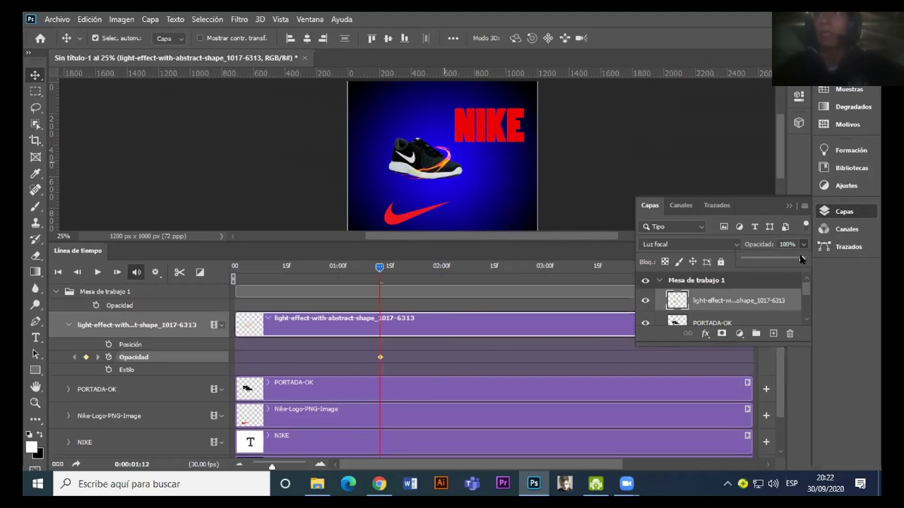
{"action": "left_click_drag", "start_coordinate": [801, 260], "coordinate": [707, 256]}
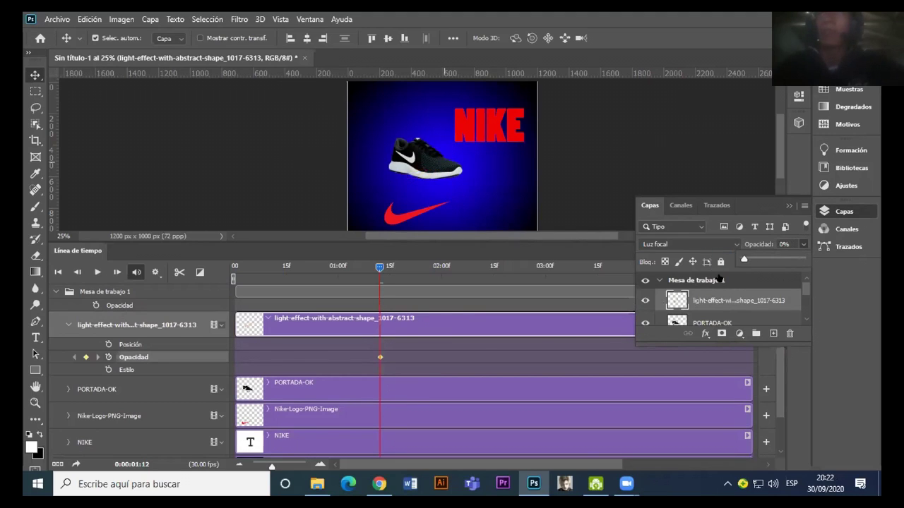
{"action": "left_click", "coordinate": [379, 268]}
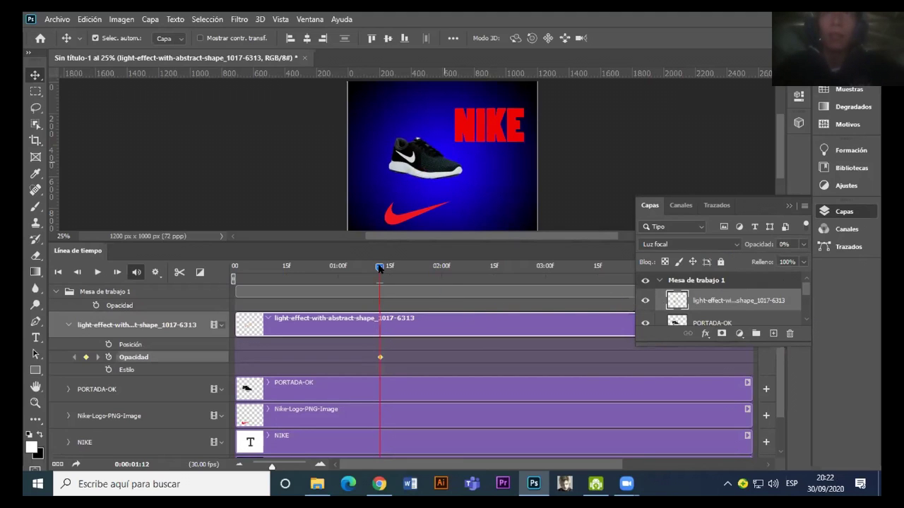
{"action": "left_click_drag", "start_coordinate": [379, 268], "coordinate": [439, 269]}
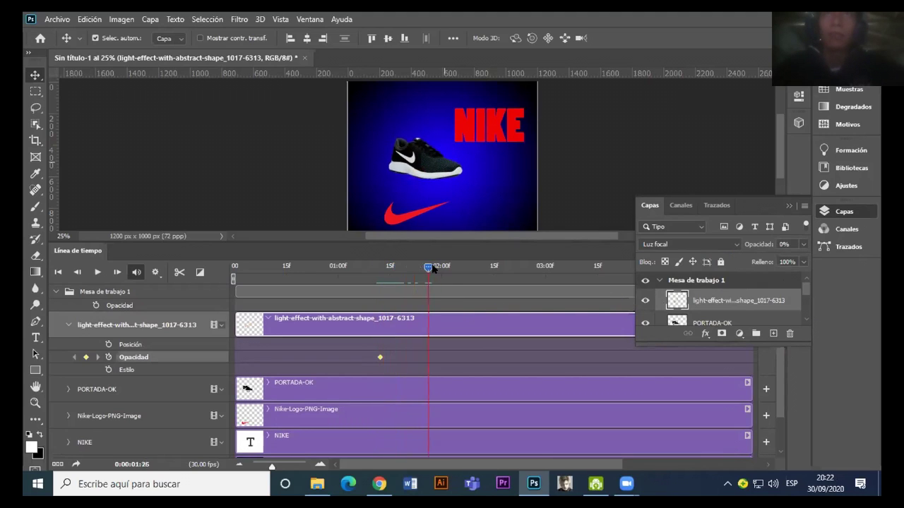
{"action": "left_click", "coordinate": [803, 244]}
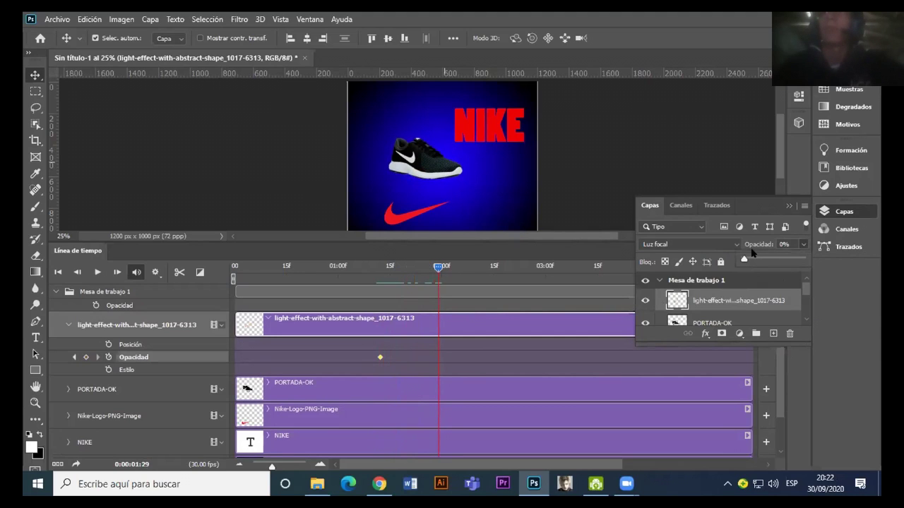
{"action": "left_click_drag", "start_coordinate": [781, 261], "coordinate": [803, 262]}
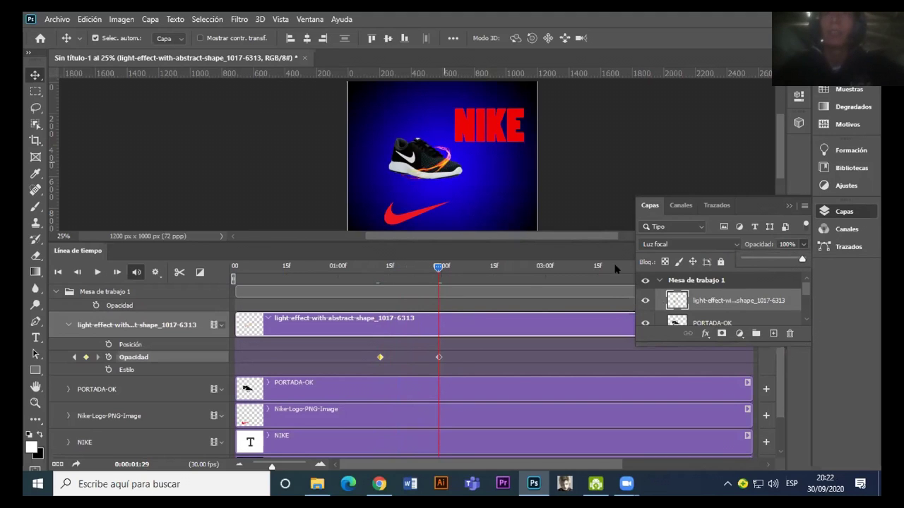
Step: Set the light streak's opacity to 0% at 02:20 and back to 100% at 03:14
{"action": "left_click_drag", "start_coordinate": [441, 268], "coordinate": [511, 268]}
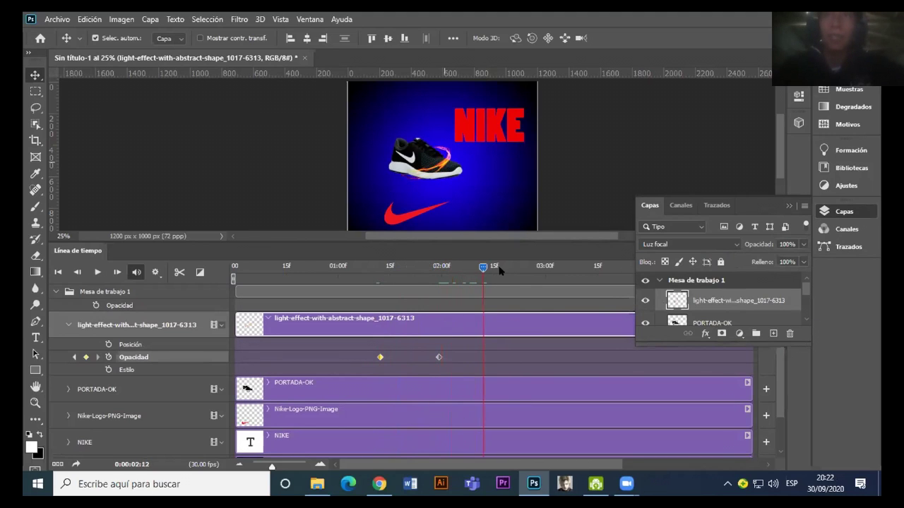
{"action": "left_click", "coordinate": [802, 246]}
{"action": "left_click_drag", "start_coordinate": [801, 260], "coordinate": [735, 259]}
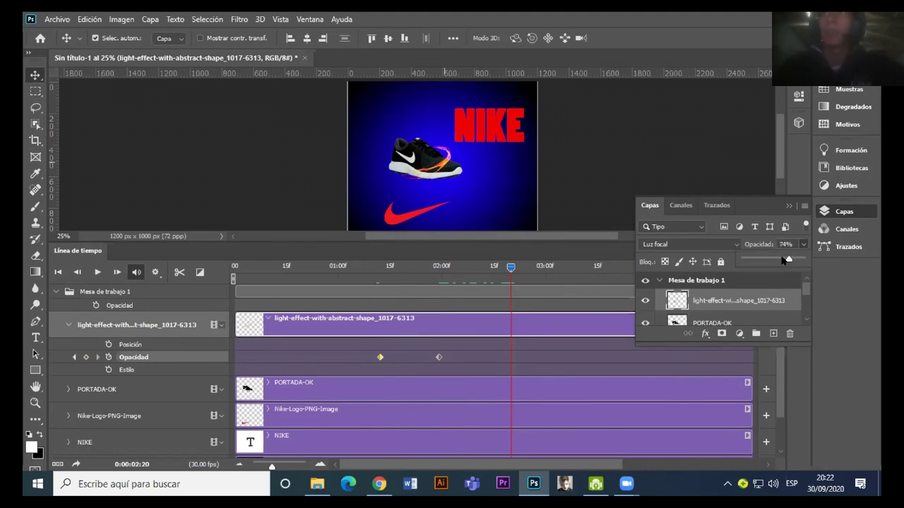
{"action": "left_click_drag", "start_coordinate": [512, 268], "coordinate": [487, 269]}
{"action": "left_click_drag", "start_coordinate": [467, 269], "coordinate": [512, 268]}
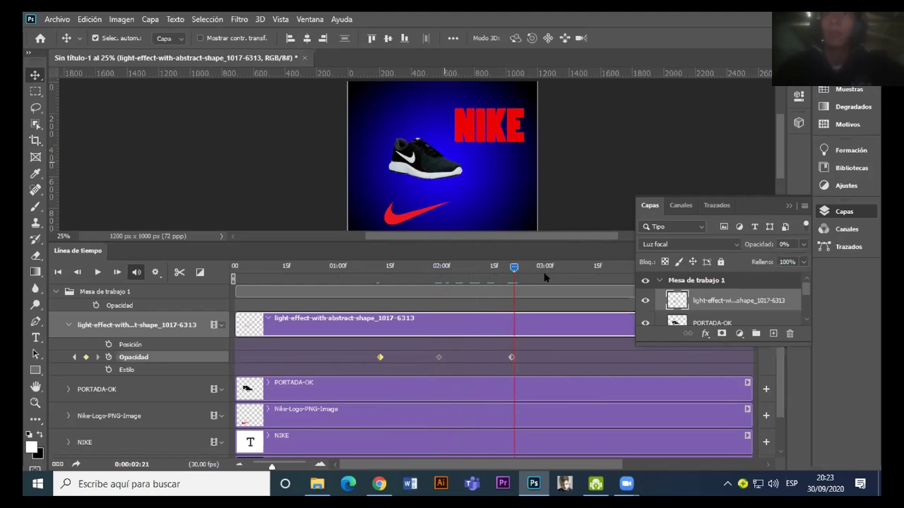
{"action": "left_click", "coordinate": [593, 267]}
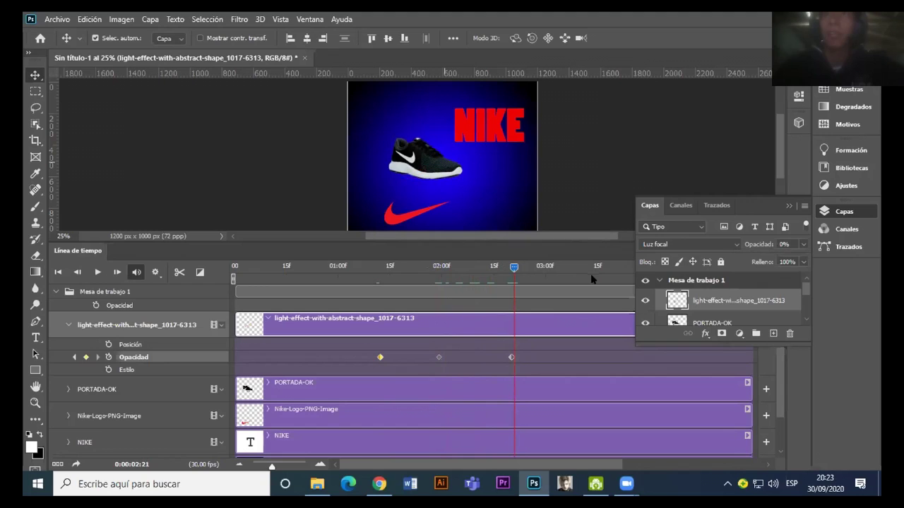
{"action": "left_click", "coordinate": [802, 243]}
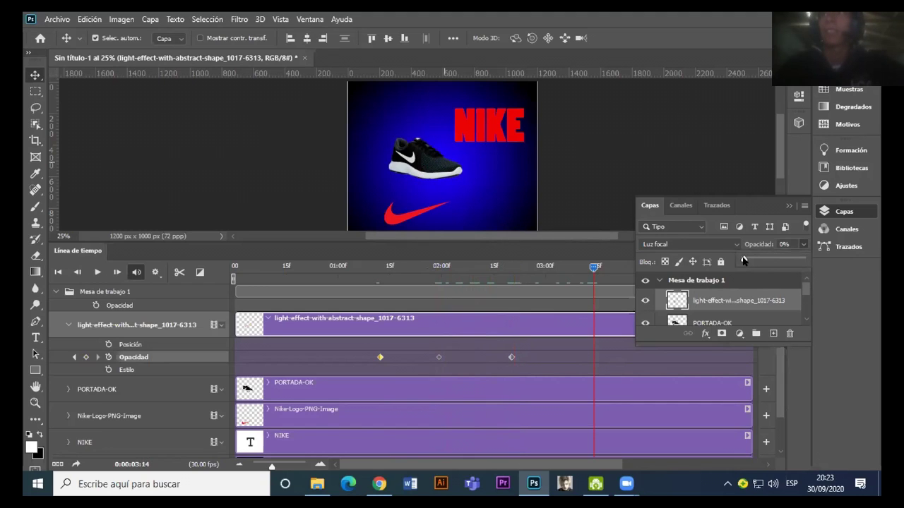
{"action": "left_click_drag", "start_coordinate": [766, 261], "coordinate": [812, 261]}
Step: Close the Layers panel, rewind, and preview the blinking animation
{"action": "left_click", "coordinate": [787, 206]}
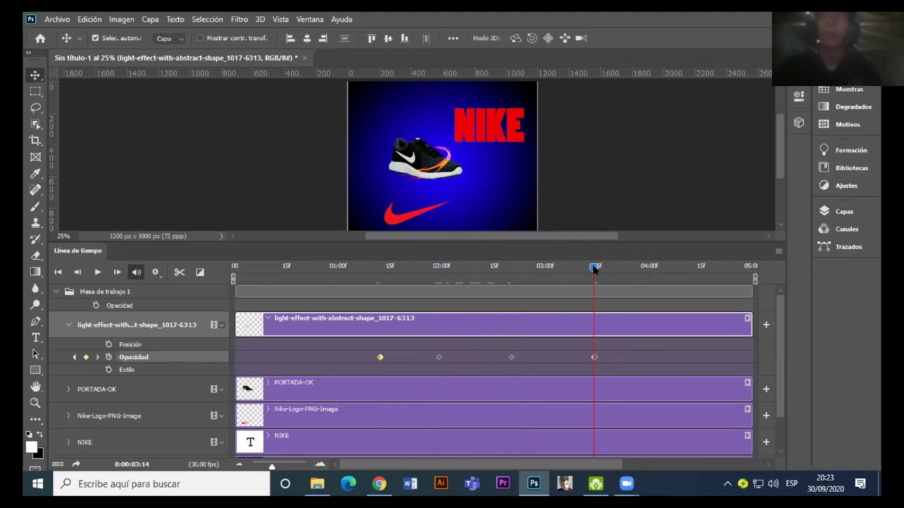
{"action": "left_click_drag", "start_coordinate": [593, 268], "coordinate": [233, 279]}
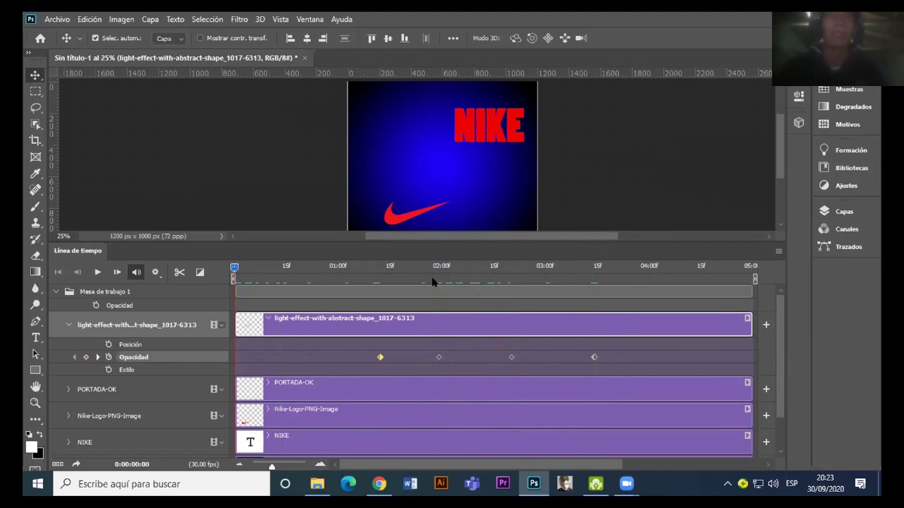
{"action": "key", "text": "space"}
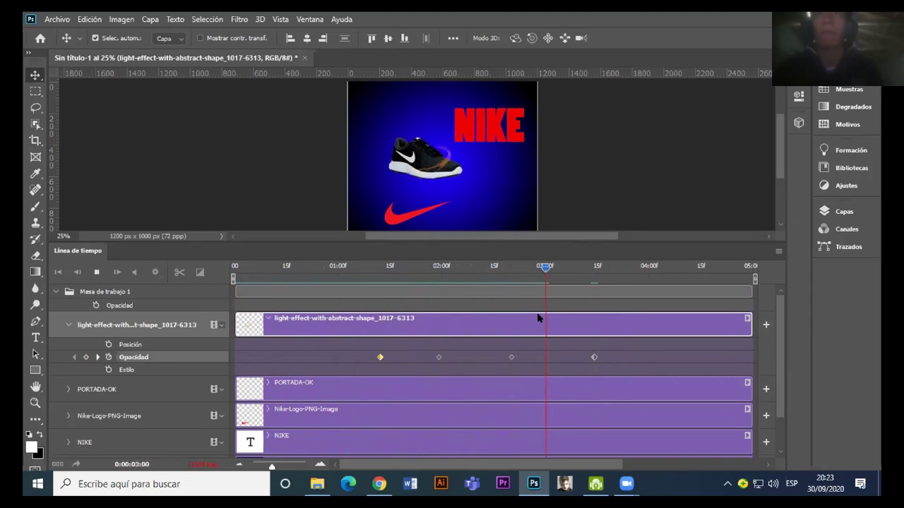
Step: Drag the light streak's four opacity keyframes earlier, to about 01:14, 02:05 and 02:12
{"action": "key", "text": "space"}
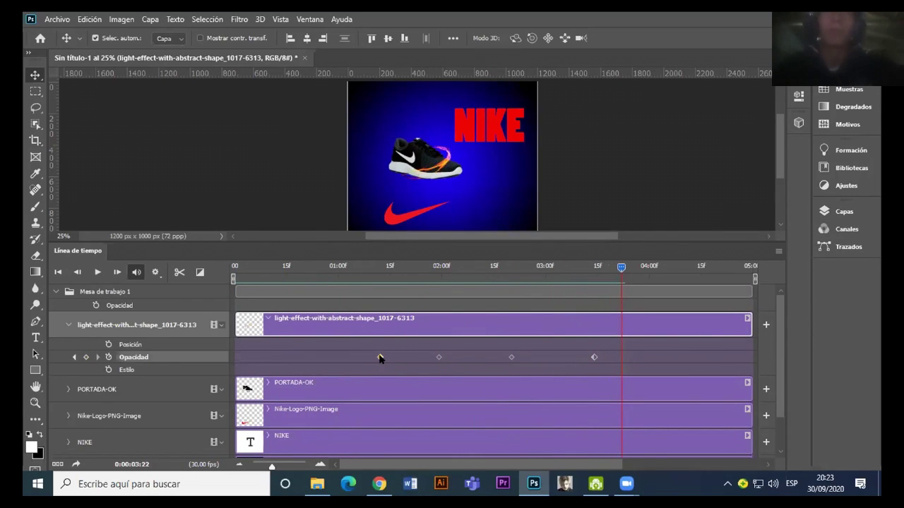
{"action": "left_click_drag", "start_coordinate": [373, 358], "coordinate": [347, 358]}
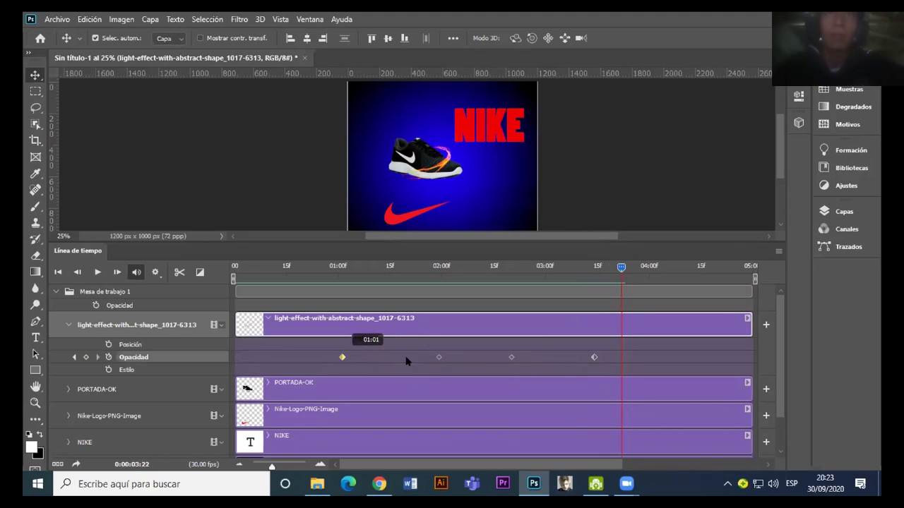
{"action": "left_click_drag", "start_coordinate": [435, 358], "coordinate": [387, 358]}
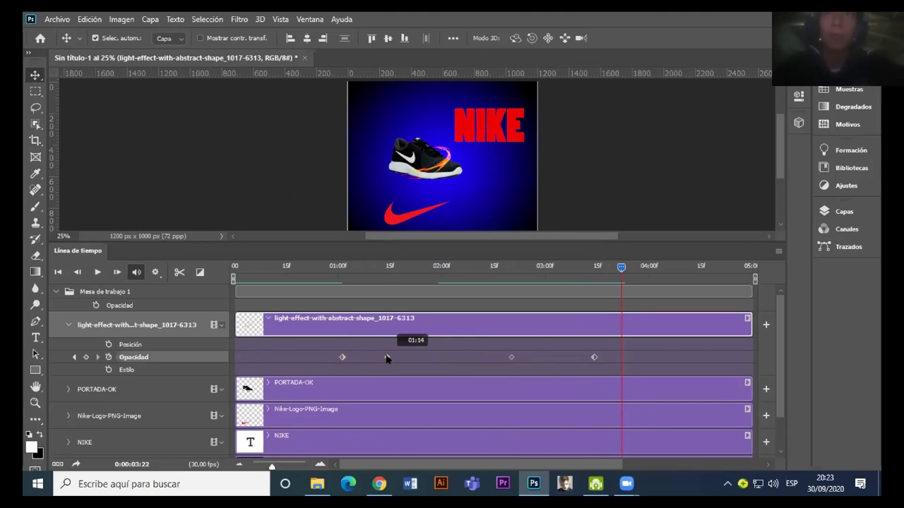
{"action": "left_click_drag", "start_coordinate": [510, 358], "coordinate": [438, 357]}
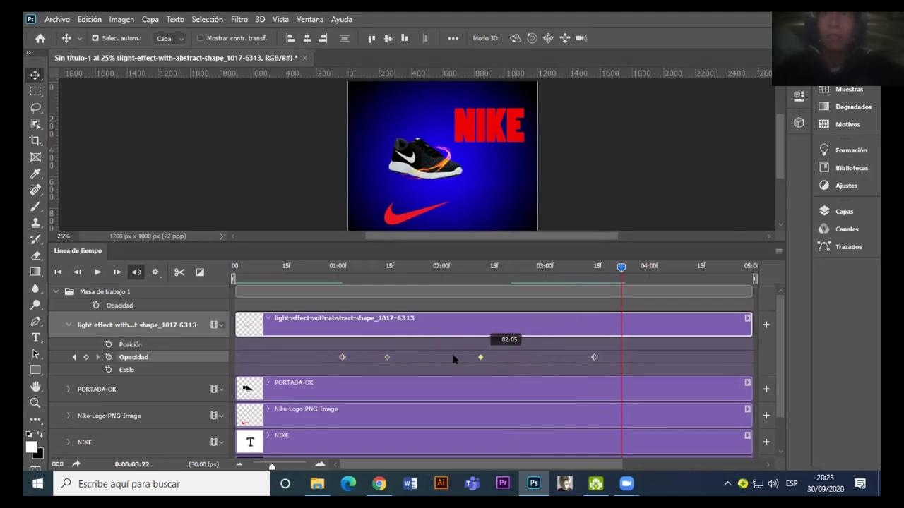
{"action": "left_click_drag", "start_coordinate": [594, 357], "coordinate": [480, 357]}
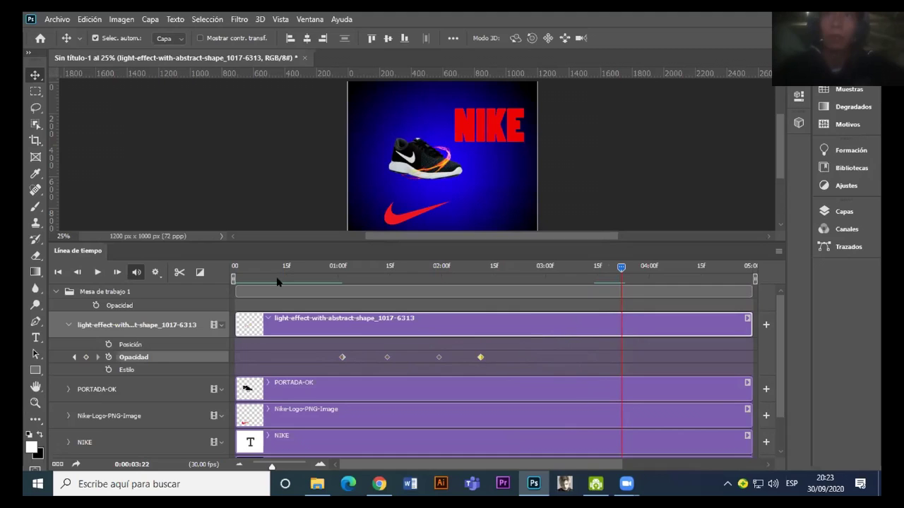
Step: Rewind and play the faster-blinking preview
{"action": "left_click", "coordinate": [240, 267]}
{"action": "key", "text": "space"}
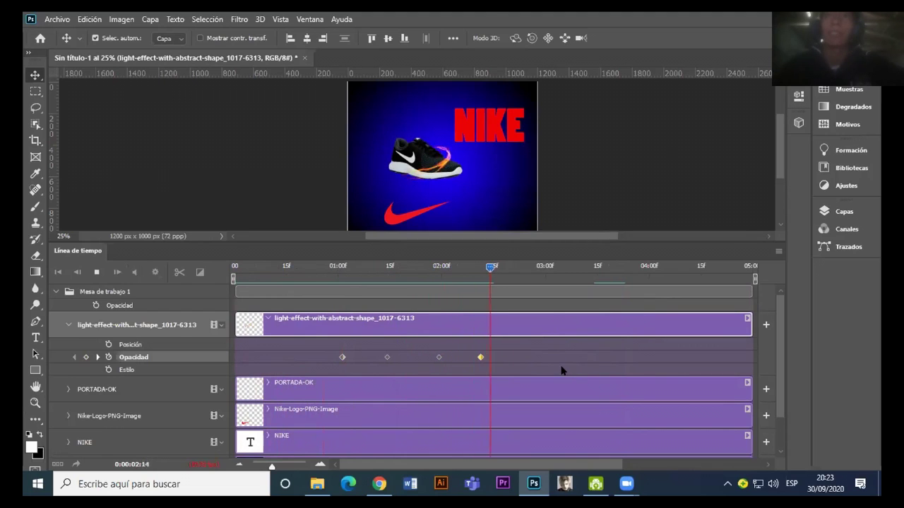
{"action": "key", "text": "space"}
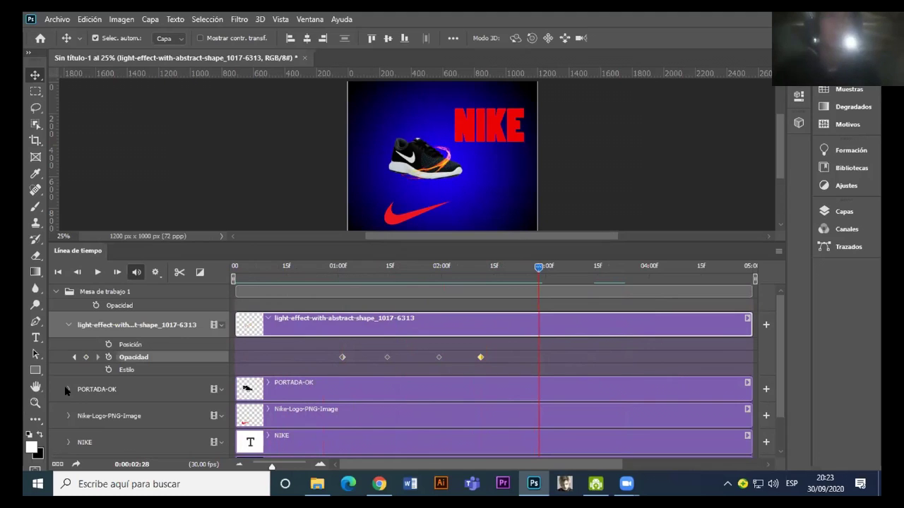
Step: Expand PORTADA-OK's tracks, select its Position track, preview, and park the playhead at 02:24
{"action": "left_click", "coordinate": [67, 389]}
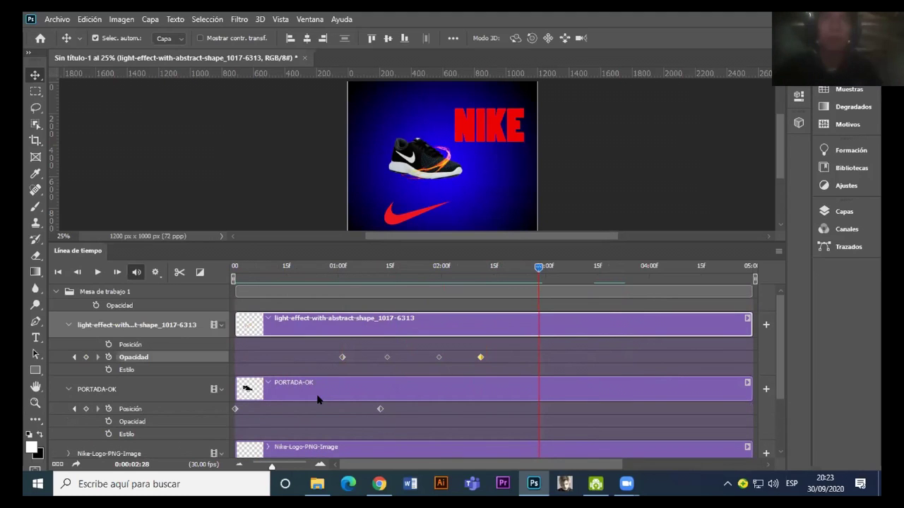
{"action": "left_click", "coordinate": [374, 409]}
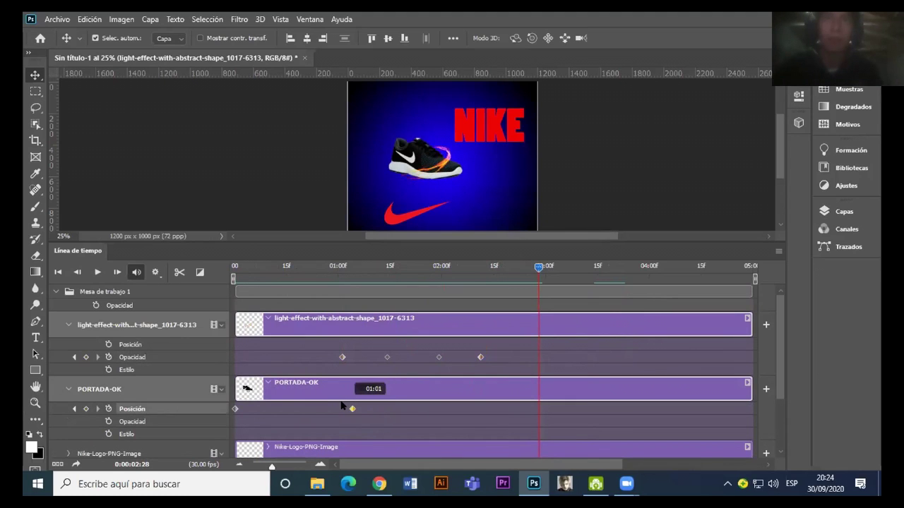
{"action": "left_click", "coordinate": [338, 272]}
{"action": "key", "text": "space"}
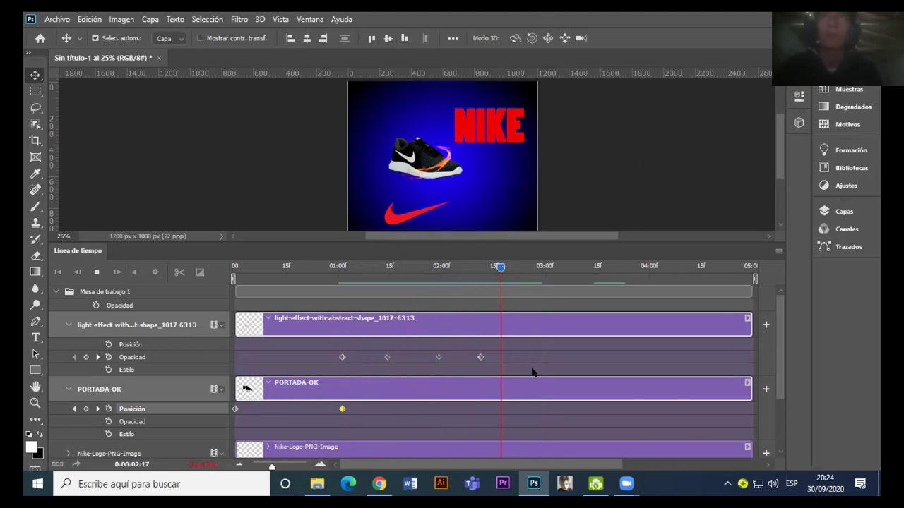
{"action": "key", "text": "space"}
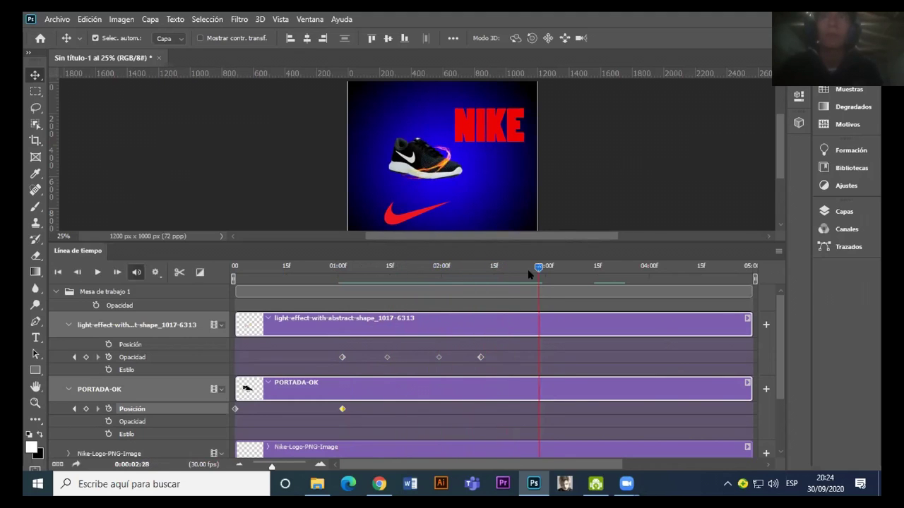
{"action": "left_click_drag", "start_coordinate": [537, 267], "coordinate": [494, 267]}
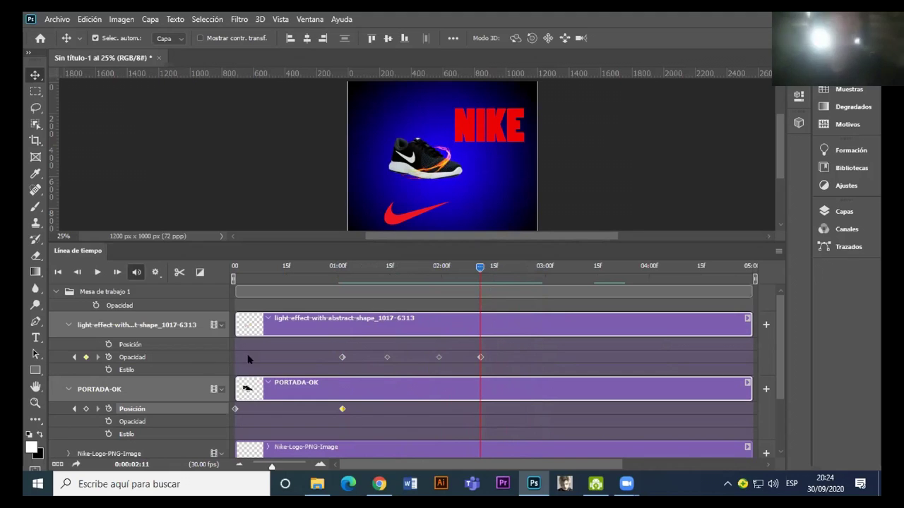
{"action": "left_click_drag", "start_coordinate": [482, 267], "coordinate": [525, 267]}
Step: Open the Layers panel, undo a misplaced opacity change, and reselect the light-effect layer
{"action": "left_click", "coordinate": [847, 212]}
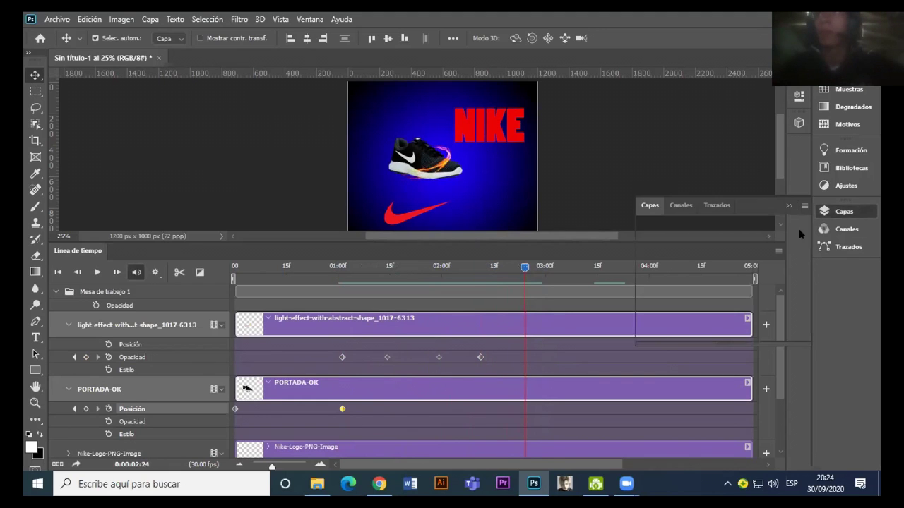
{"action": "left_click", "coordinate": [802, 245]}
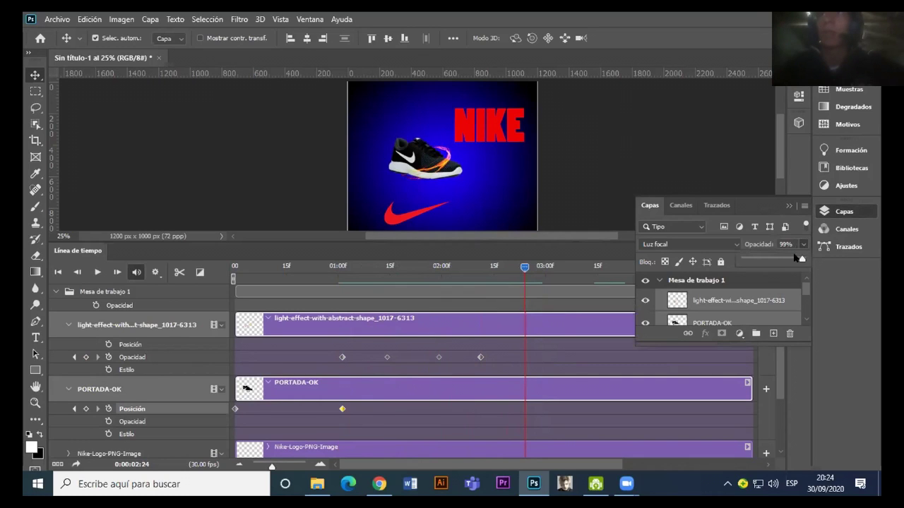
{"action": "left_click_drag", "start_coordinate": [800, 259], "coordinate": [731, 259]}
{"action": "left_click_drag", "start_coordinate": [524, 267], "coordinate": [538, 270]}
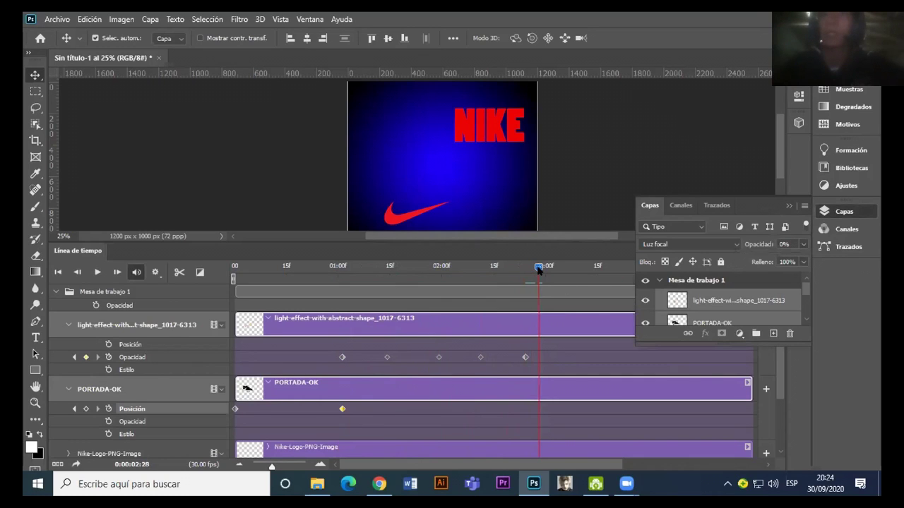
{"action": "key", "text": "ctrl+z"}
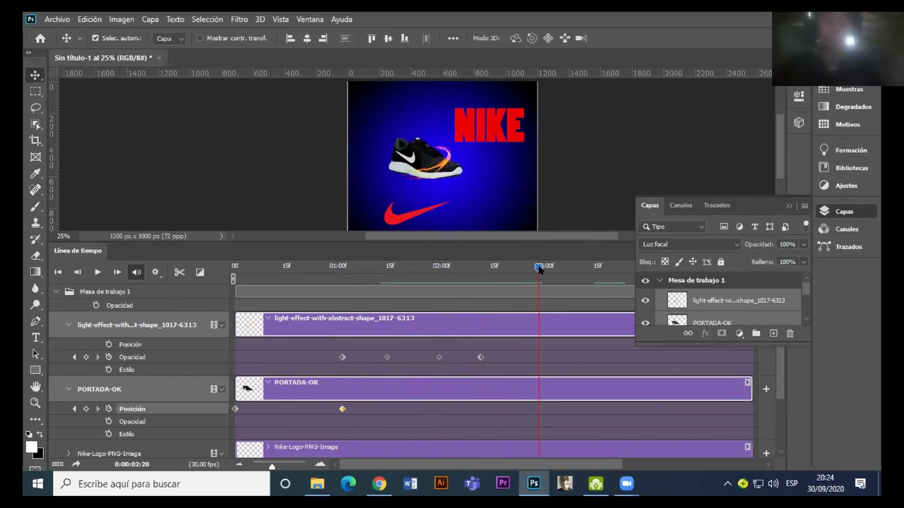
{"action": "left_click_drag", "start_coordinate": [490, 269], "coordinate": [479, 284]}
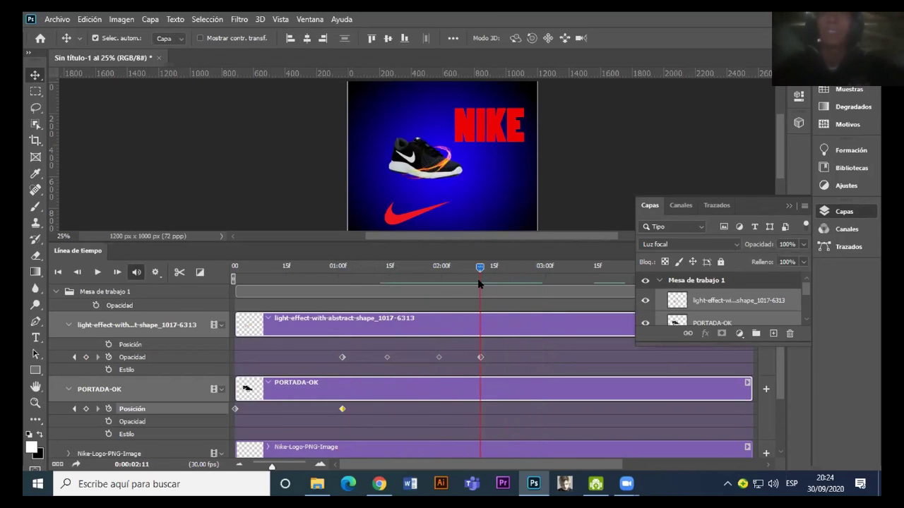
{"action": "left_click", "coordinate": [520, 323]}
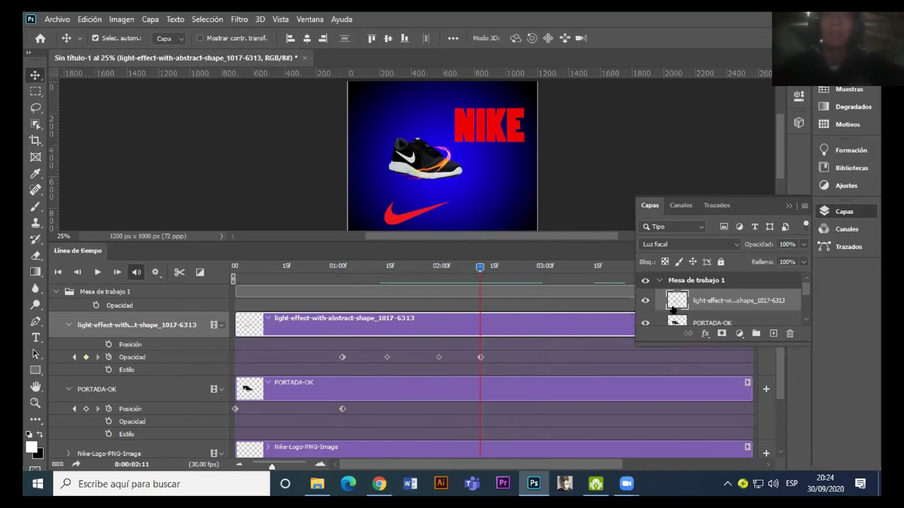
Step: Set the light effect's opacity to 0% near 3:00 and back to 100% at about 3:09
{"action": "left_click_drag", "start_coordinate": [480, 268], "coordinate": [529, 271]}
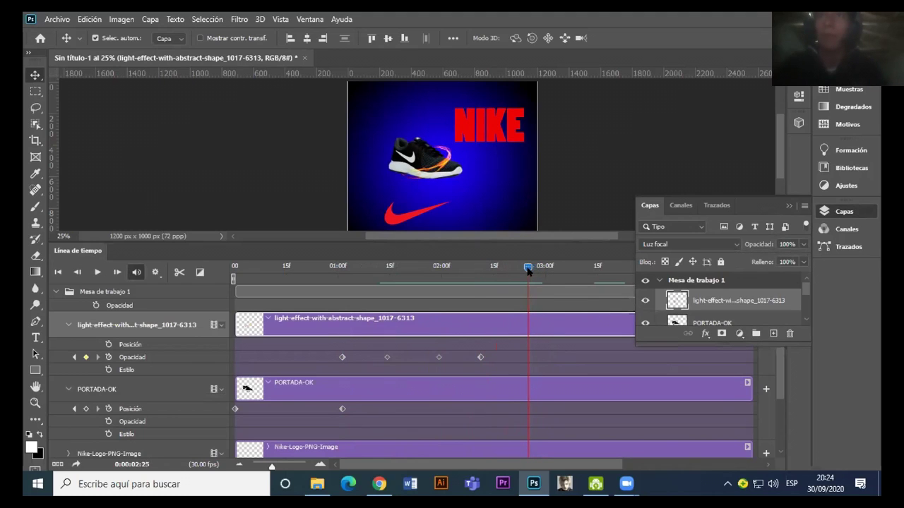
{"action": "left_click", "coordinate": [803, 245]}
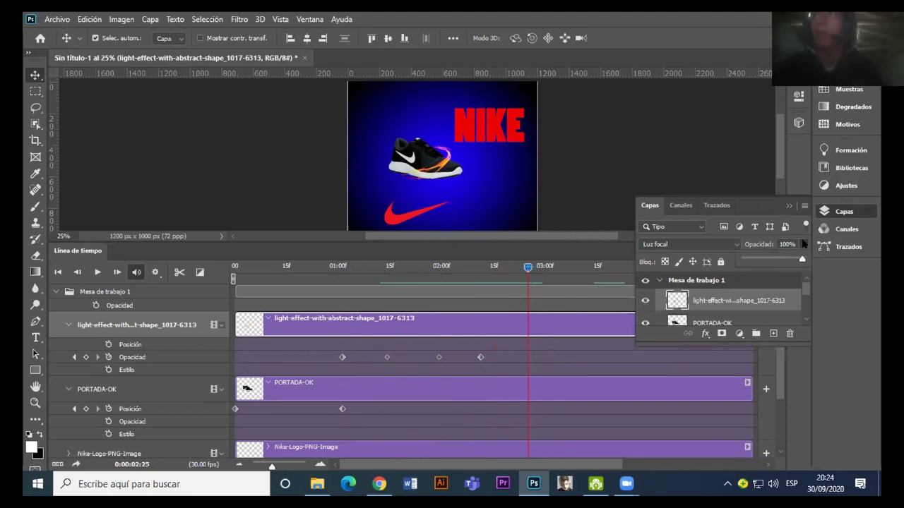
{"action": "left_click_drag", "start_coordinate": [801, 260], "coordinate": [720, 262]}
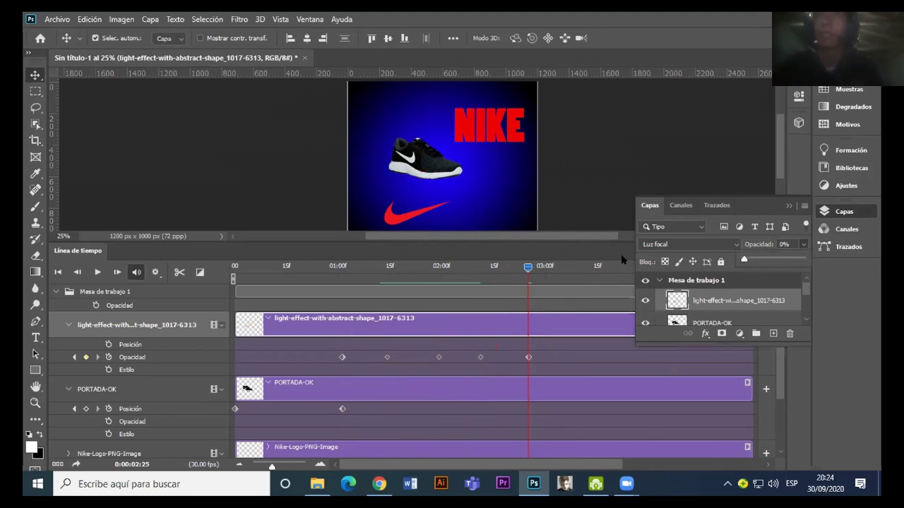
{"action": "mouse_move", "coordinate": [524, 277]}
{"action": "left_mouse_down"}
{"action": "mouse_move", "coordinate": [478, 284]}
{"action": "mouse_move", "coordinate": [573, 278]}
{"action": "left_mouse_up"}
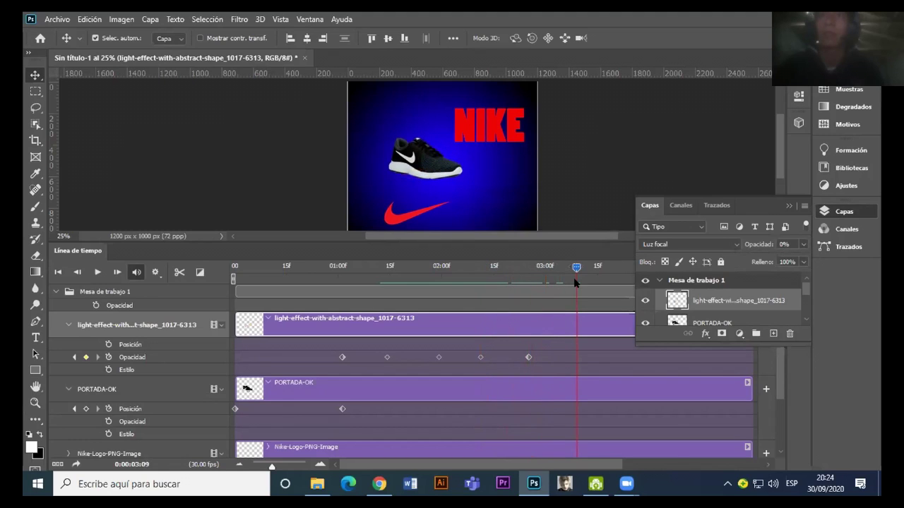
{"action": "left_click", "coordinate": [802, 245]}
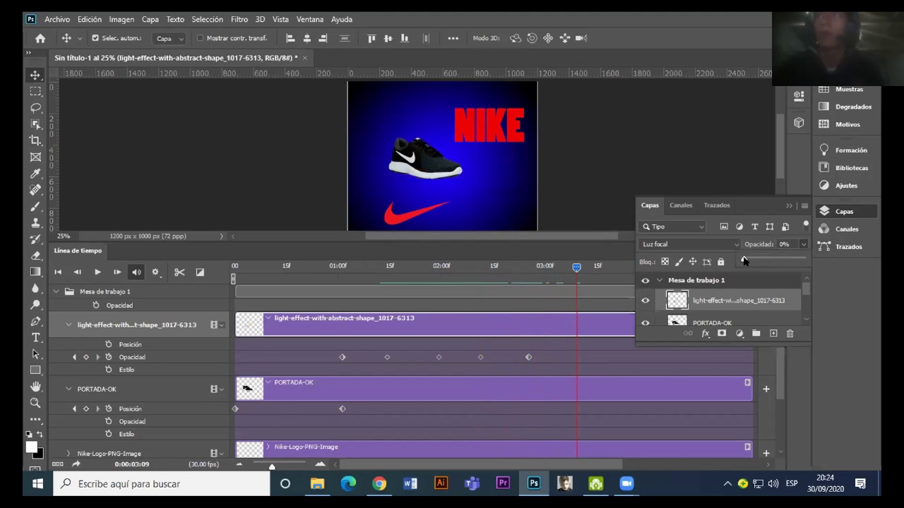
{"action": "left_click_drag", "start_coordinate": [752, 262], "coordinate": [804, 260]}
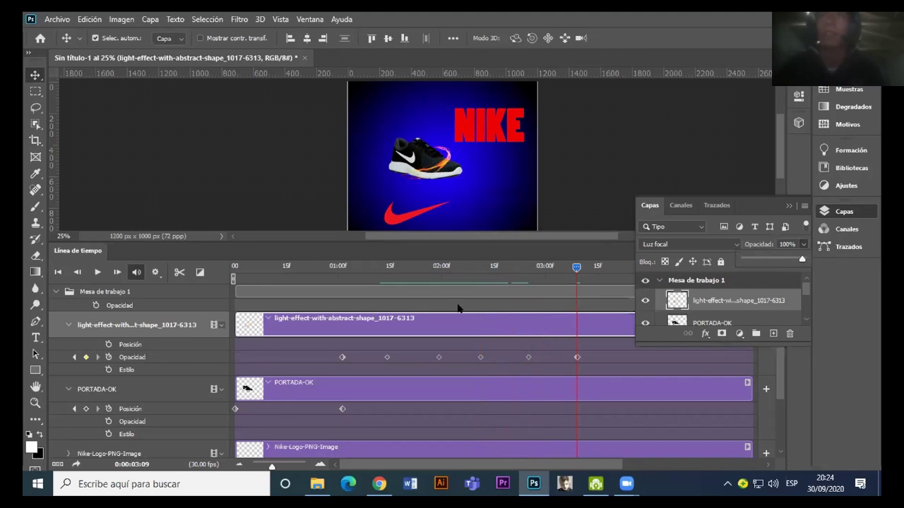
{"action": "left_click", "coordinate": [320, 279]}
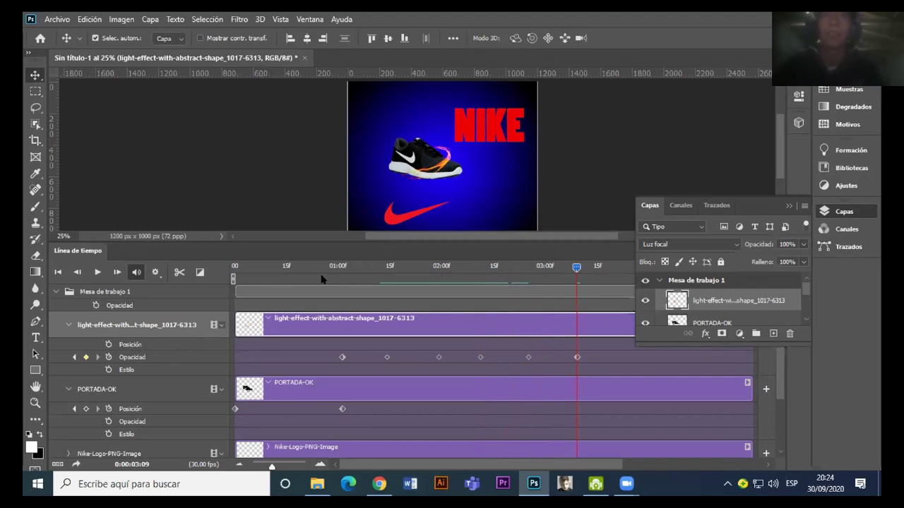
Step: Preview the new blink from about 1:01 and collapse the light-effect properties
{"action": "left_click_drag", "start_coordinate": [573, 269], "coordinate": [338, 294]}
{"action": "key", "text": "space"}
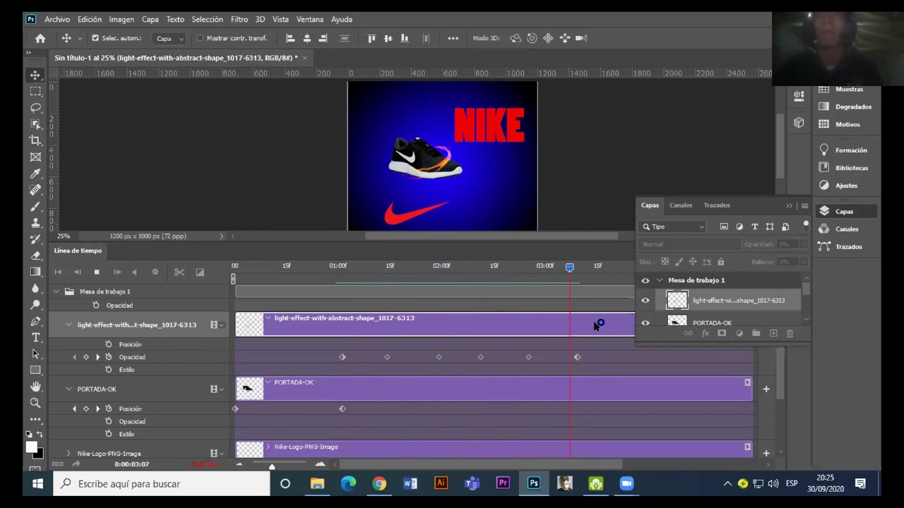
{"action": "left_click", "coordinate": [583, 265]}
{"action": "mouse_move", "coordinate": [583, 266]}
{"action": "left_mouse_down"}
{"action": "mouse_move", "coordinate": [483, 267]}
{"action": "mouse_move", "coordinate": [478, 290]}
{"action": "left_mouse_up"}
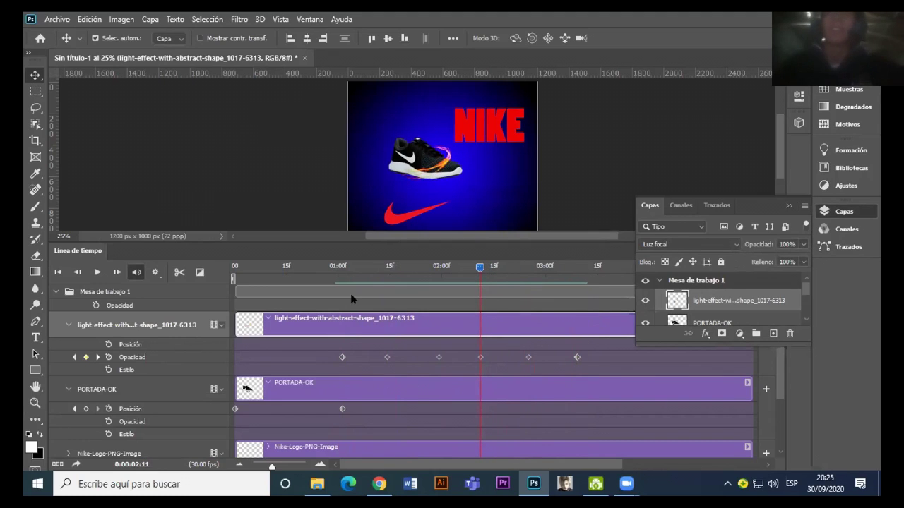
{"action": "left_click", "coordinate": [69, 325]}
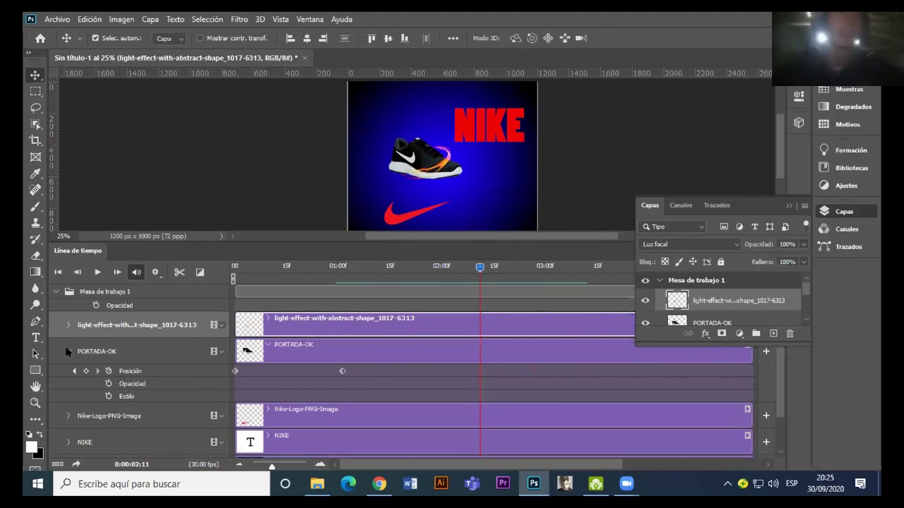
Step: Collapse PORTADA-OK and start NIKE text opacity keyframes at 0% at 02:11
{"action": "left_click", "coordinate": [68, 351]}
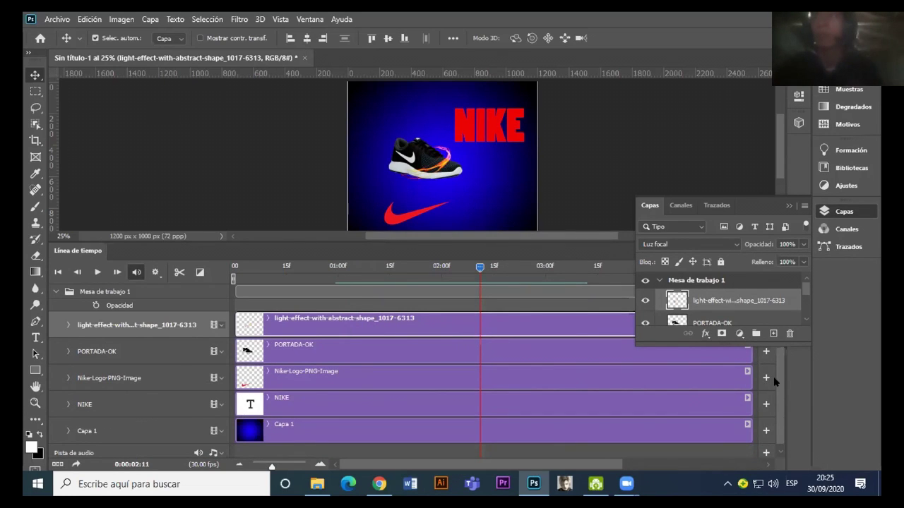
{"action": "scroll", "coordinate": [768, 395], "scroll_direction": "down", "scroll_amount": 2}
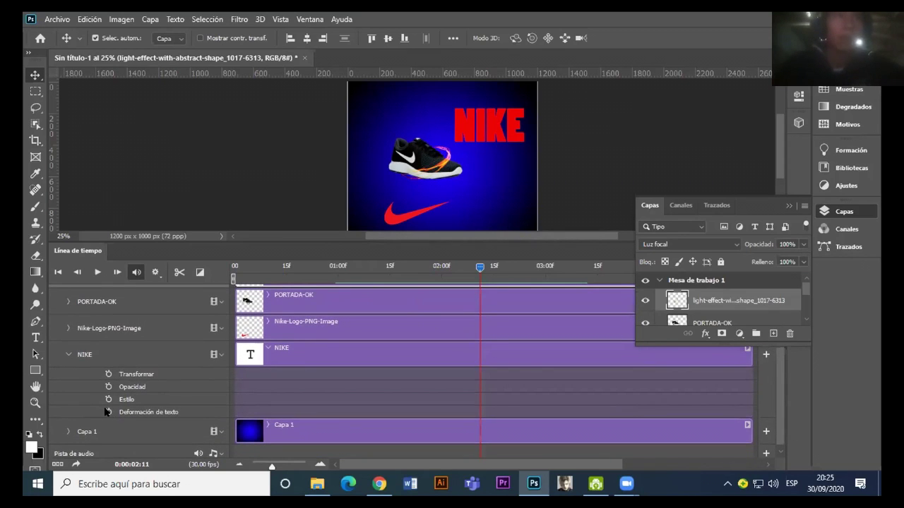
{"action": "left_click", "coordinate": [108, 387]}
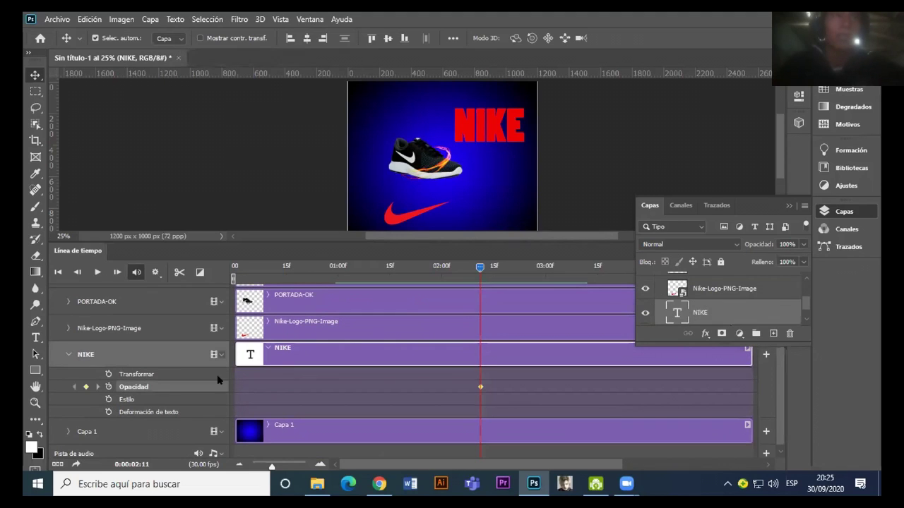
{"action": "left_click", "coordinate": [802, 245]}
{"action": "left_click_drag", "start_coordinate": [802, 259], "coordinate": [743, 259]}
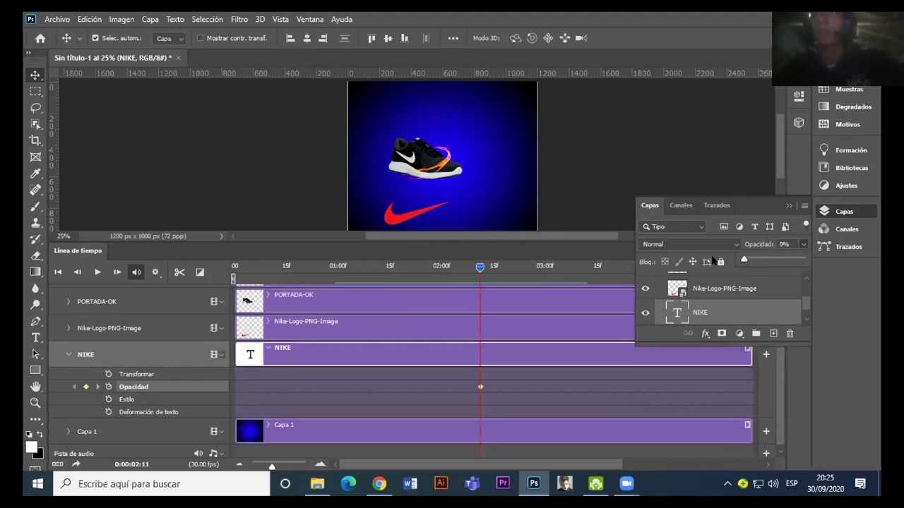
Step: Keyframe NIKE opacity at 100% at 02:24, 0% at 03:08 and 100% at 03:21
{"action": "left_click_drag", "start_coordinate": [480, 269], "coordinate": [524, 268]}
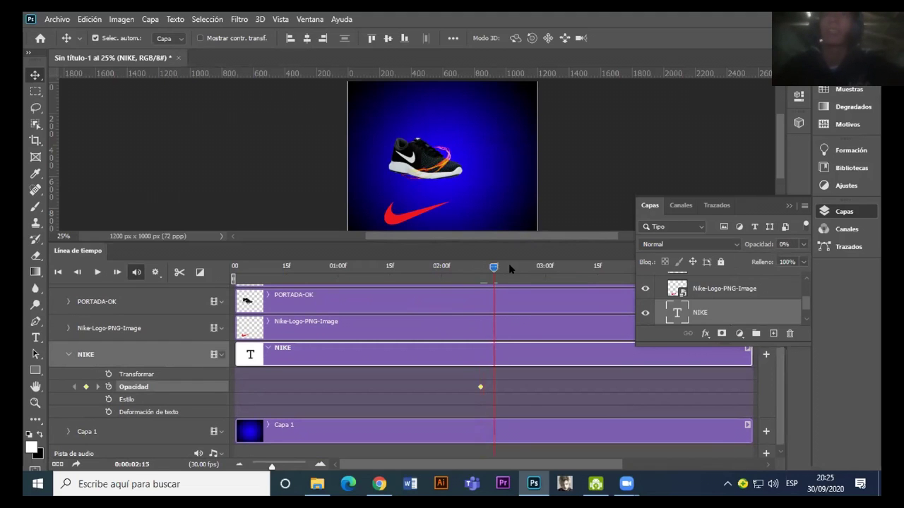
{"action": "left_click", "coordinate": [803, 244]}
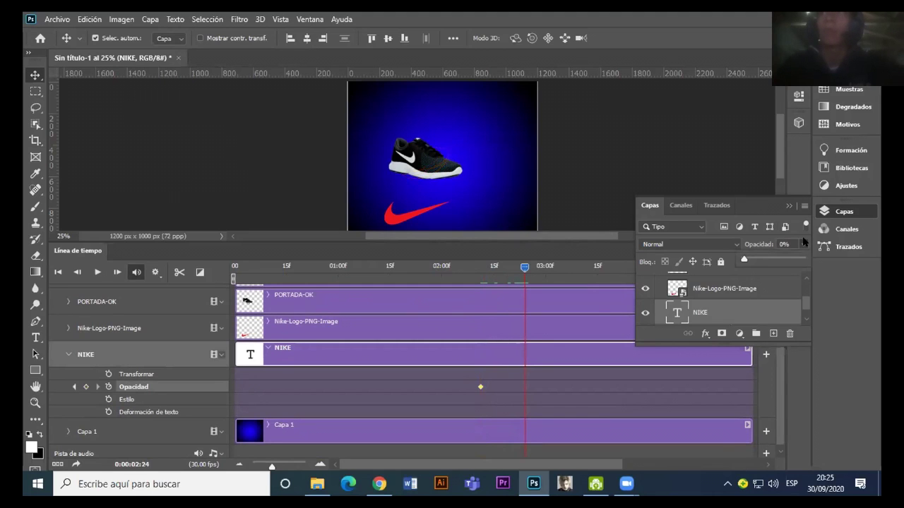
{"action": "left_click_drag", "start_coordinate": [783, 261], "coordinate": [811, 260]}
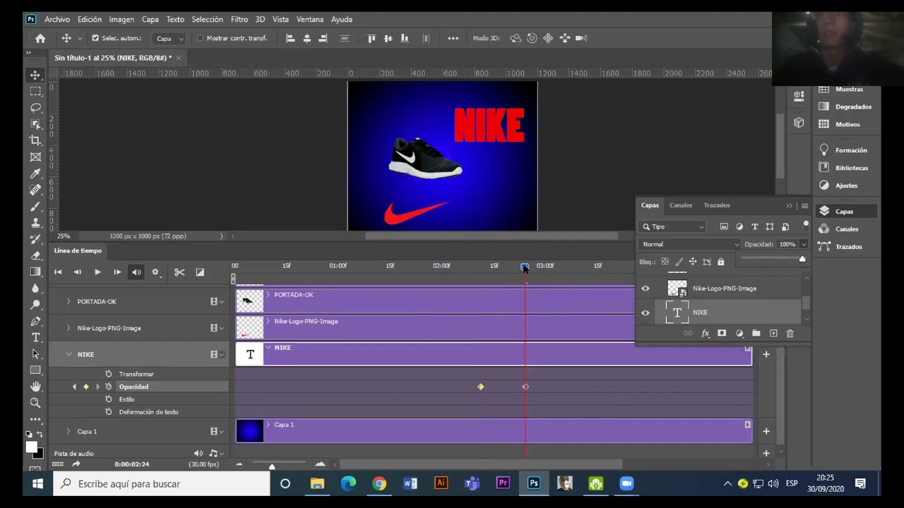
{"action": "left_click_drag", "start_coordinate": [524, 269], "coordinate": [572, 267]}
{"action": "left_click", "coordinate": [803, 243]}
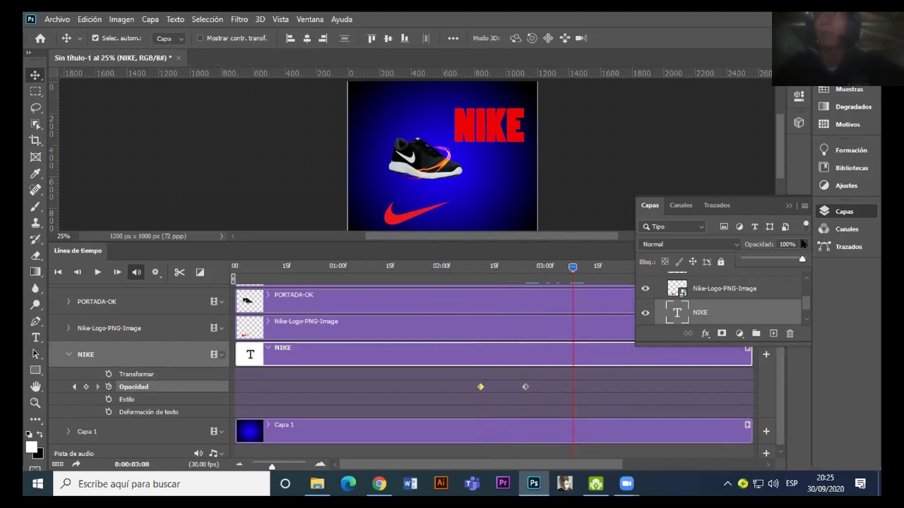
{"action": "left_click_drag", "start_coordinate": [746, 259], "coordinate": [662, 268]}
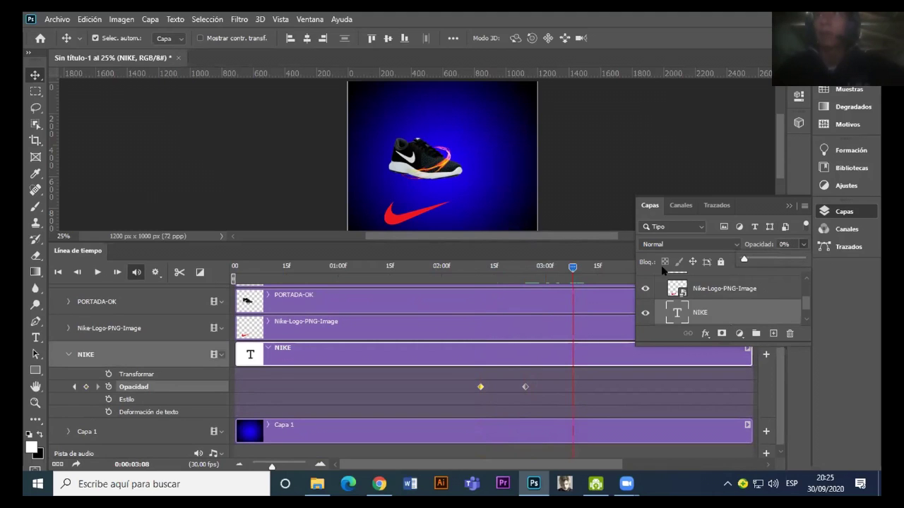
{"action": "left_click_drag", "start_coordinate": [572, 268], "coordinate": [618, 267]}
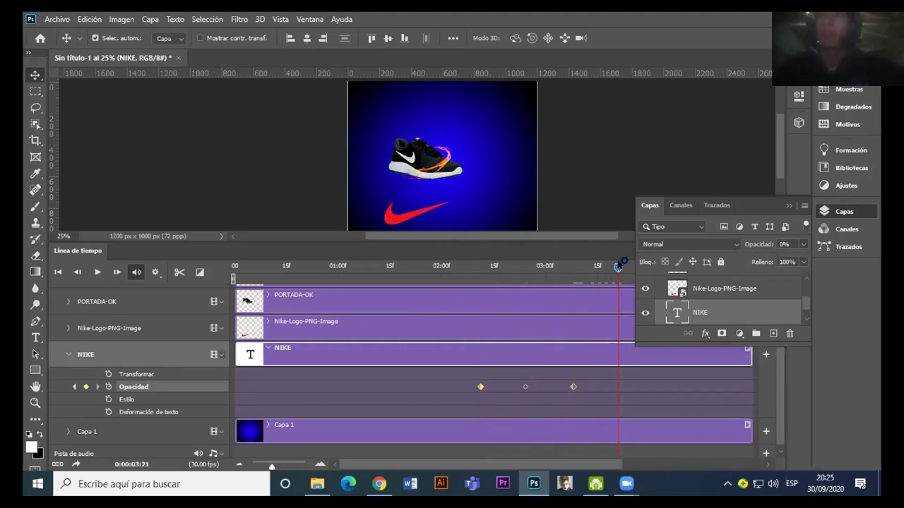
{"action": "left_click", "coordinate": [804, 244]}
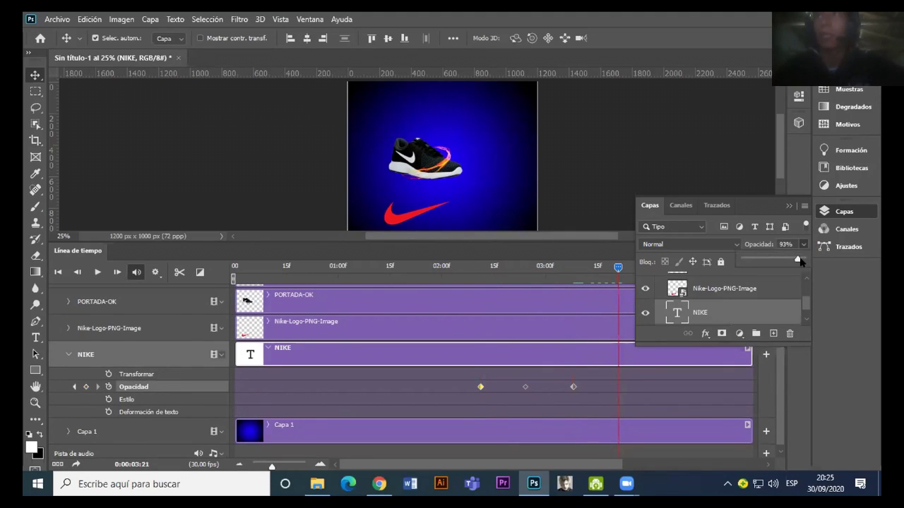
{"action": "left_click_drag", "start_coordinate": [801, 261], "coordinate": [812, 262]}
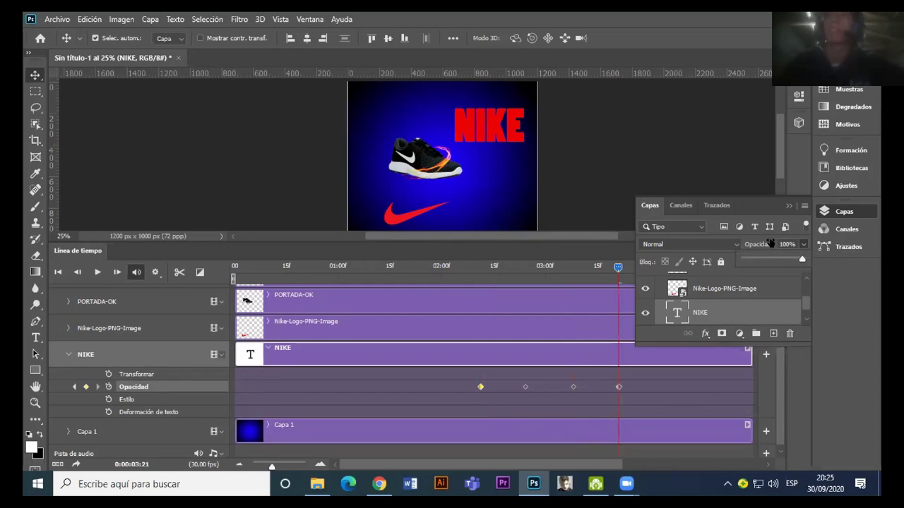
Step: Put the Layers panel away and preview the animation from the first frame
{"action": "left_click", "coordinate": [786, 204]}
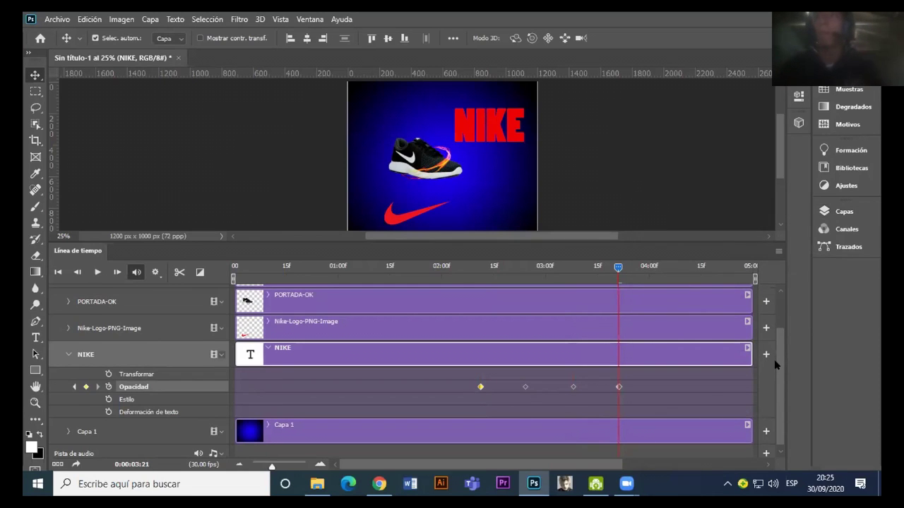
{"action": "scroll", "coordinate": [774, 361], "scroll_direction": "down", "scroll_amount": 1}
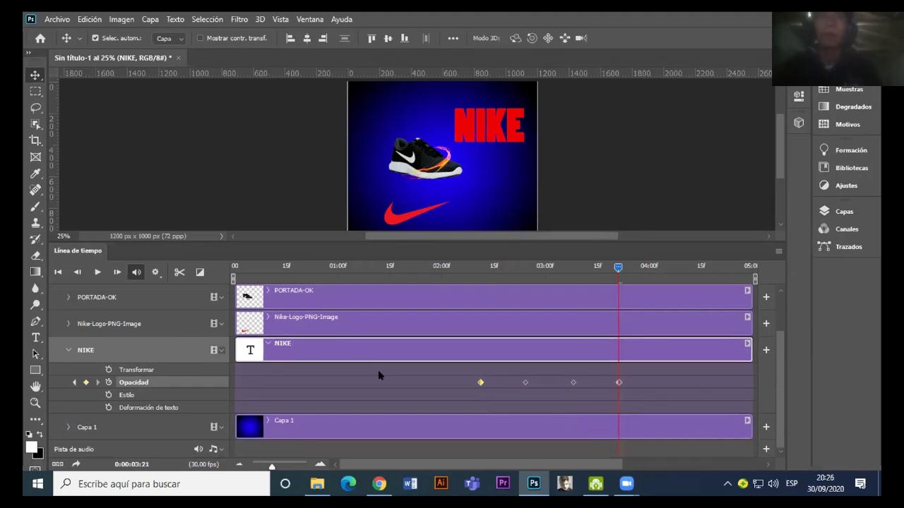
{"action": "left_click_drag", "start_coordinate": [559, 266], "coordinate": [235, 267]}
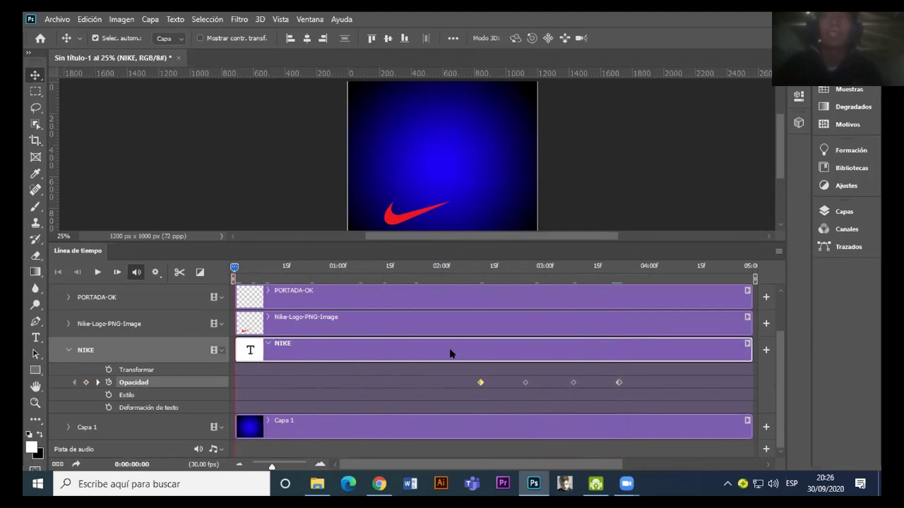
{"action": "key", "text": "space"}
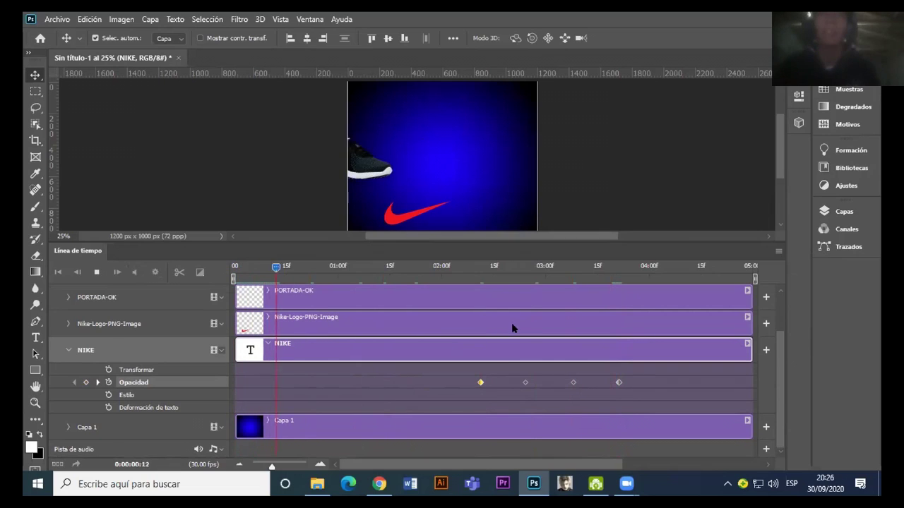
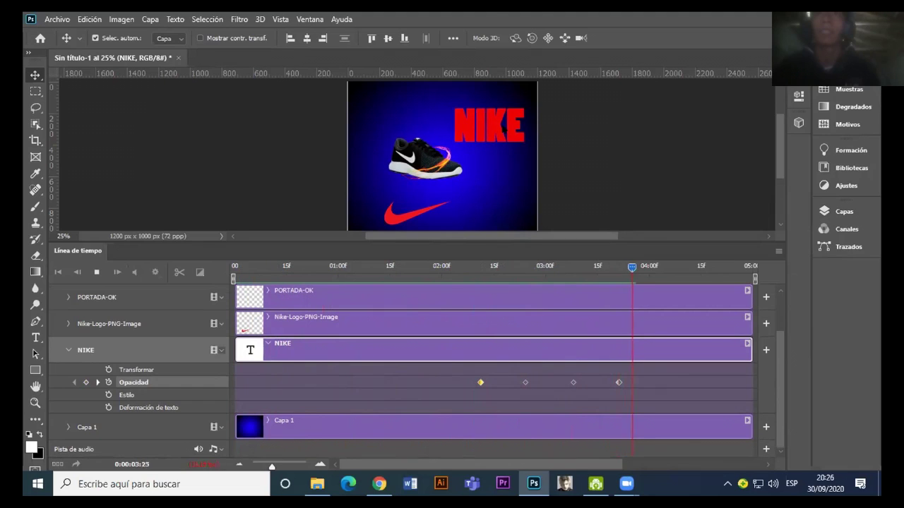
Step: Stop the preview and key NIKE opacity to 0% at 04:02, then 100% at 04:12
{"action": "key", "text": "space"}
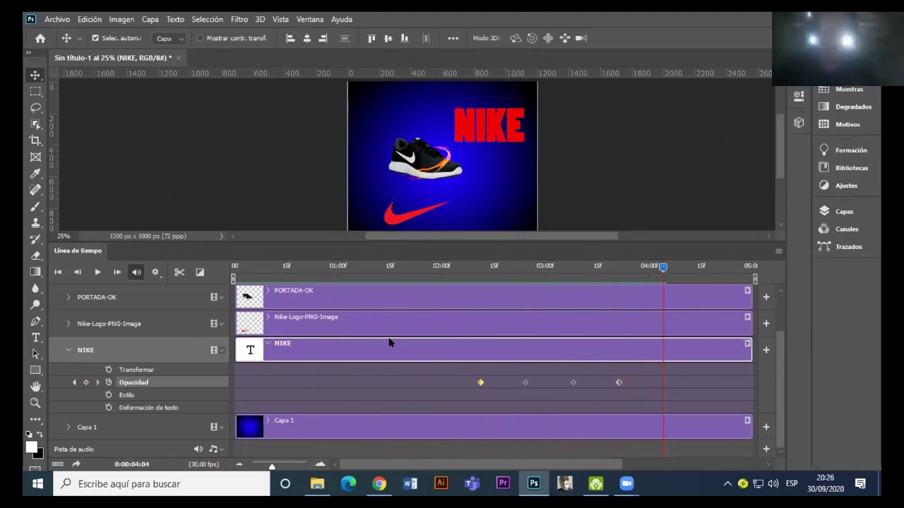
{"action": "mouse_move", "coordinate": [662, 267]}
{"action": "left_mouse_down"}
{"action": "mouse_move", "coordinate": [639, 269]}
{"action": "mouse_move", "coordinate": [653, 280]}
{"action": "left_mouse_up"}
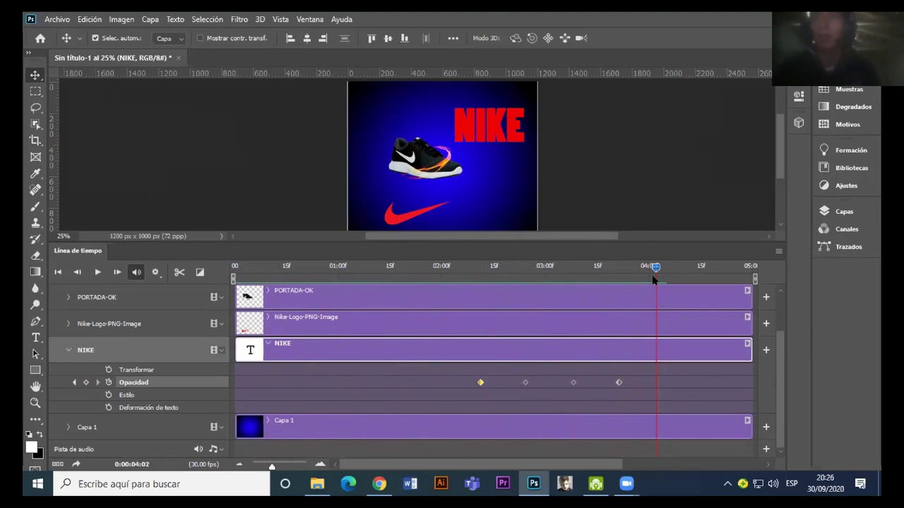
{"action": "left_click", "coordinate": [848, 211]}
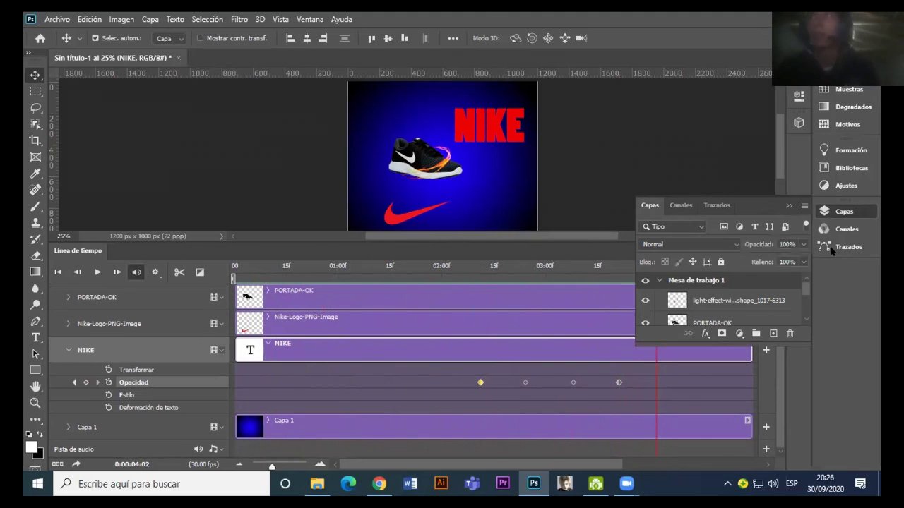
{"action": "left_click", "coordinate": [802, 245]}
{"action": "left_click_drag", "start_coordinate": [726, 261], "coordinate": [731, 261]}
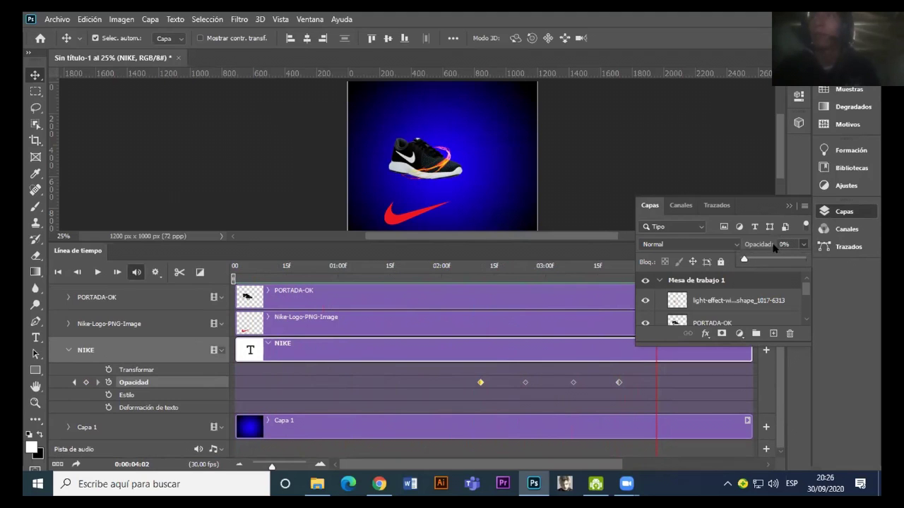
{"action": "left_click", "coordinate": [790, 206]}
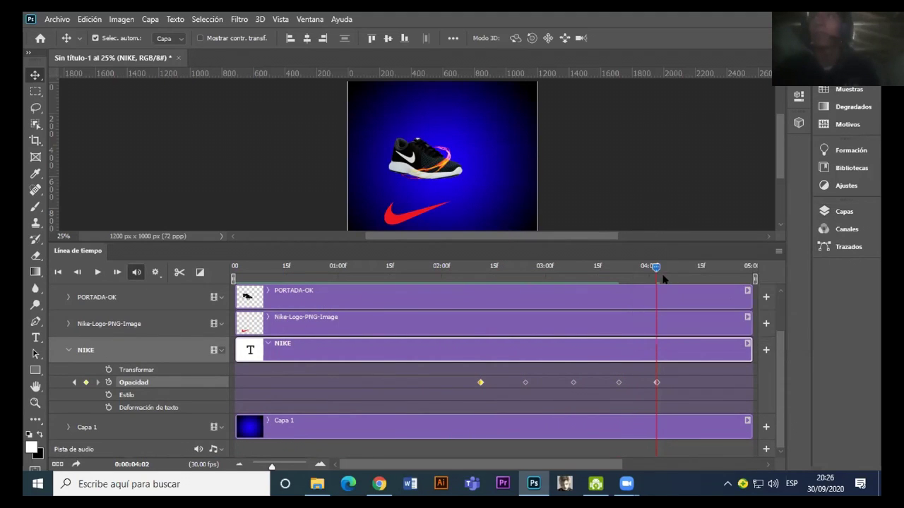
{"action": "left_click_drag", "start_coordinate": [664, 269], "coordinate": [691, 269]}
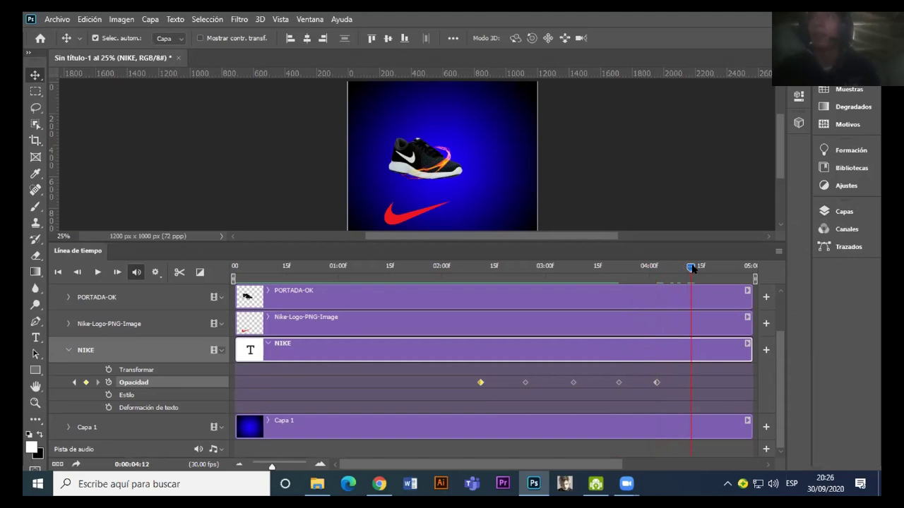
{"action": "left_click", "coordinate": [844, 212]}
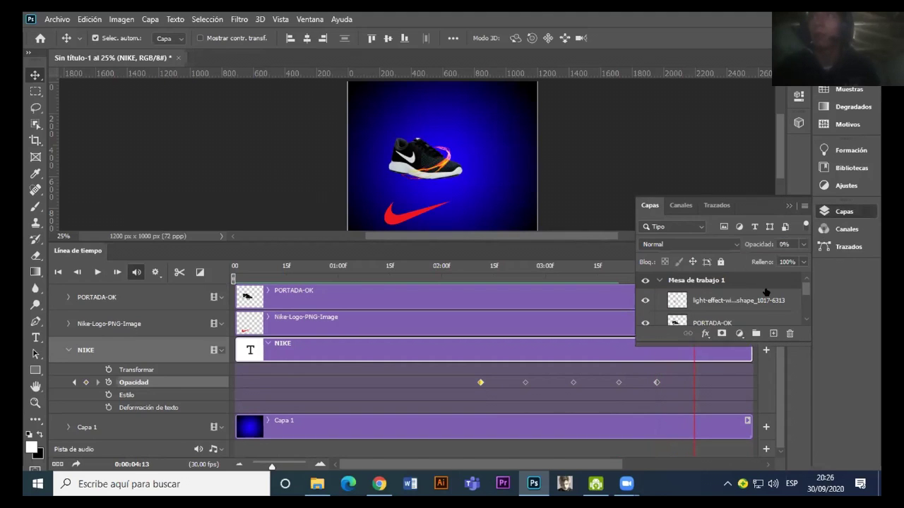
{"action": "left_click", "coordinate": [803, 245]}
{"action": "left_click_drag", "start_coordinate": [796, 259], "coordinate": [808, 258]}
Step: Key NIKE opacity back to 0% at 04:20 and 100% on the final frame
{"action": "left_click_drag", "start_coordinate": [696, 269], "coordinate": [727, 269]}
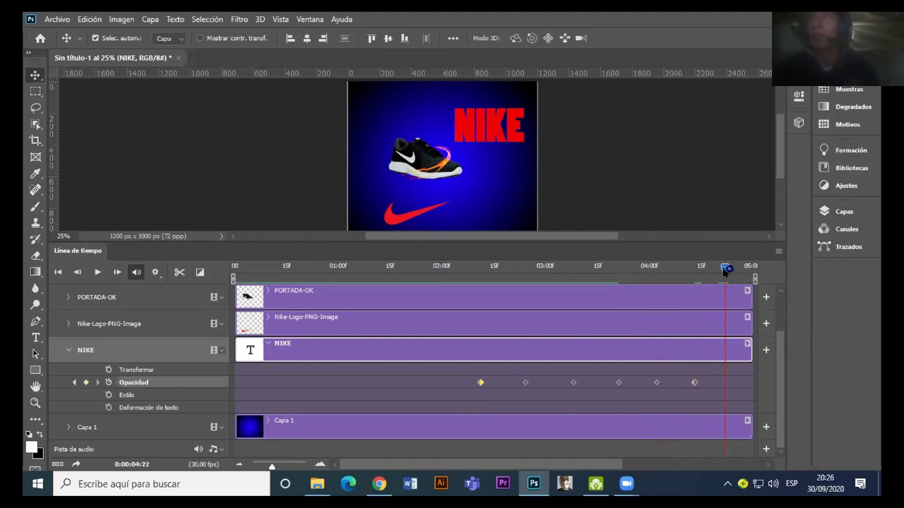
{"action": "left_click", "coordinate": [845, 212]}
{"action": "left_click", "coordinate": [803, 245]}
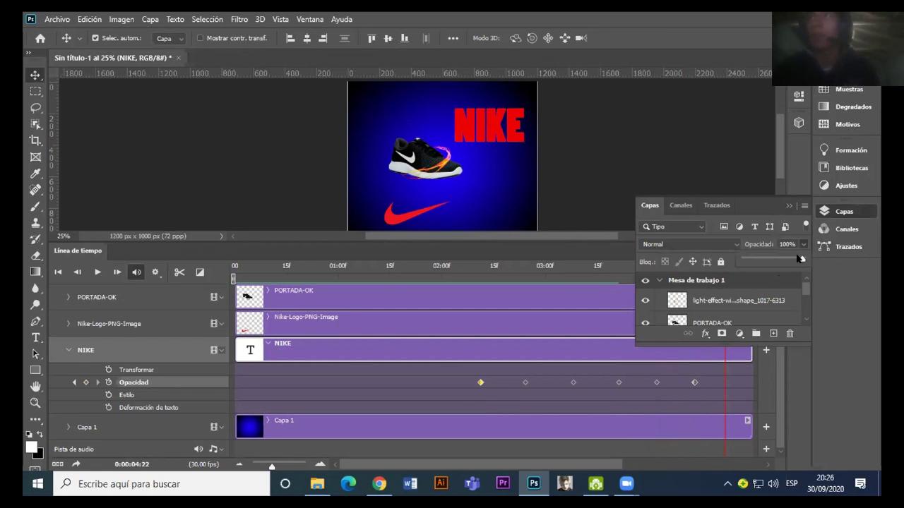
{"action": "mouse_move", "coordinate": [799, 260]}
{"action": "left_mouse_down"}
{"action": "mouse_move", "coordinate": [743, 260]}
{"action": "mouse_move", "coordinate": [751, 268]}
{"action": "left_mouse_up"}
{"action": "left_click", "coordinate": [789, 205]}
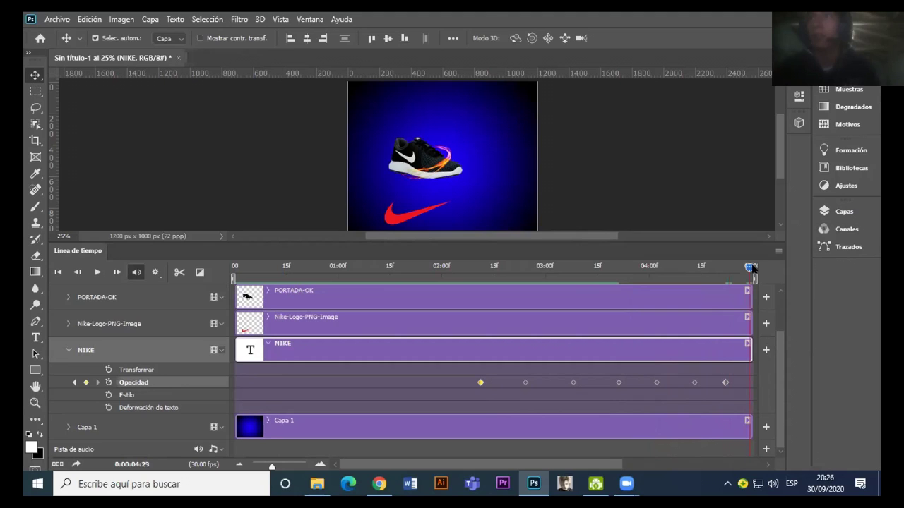
{"action": "left_click", "coordinate": [841, 211]}
{"action": "left_click", "coordinate": [797, 245]}
{"action": "left_click_drag", "start_coordinate": [743, 261], "coordinate": [856, 259]}
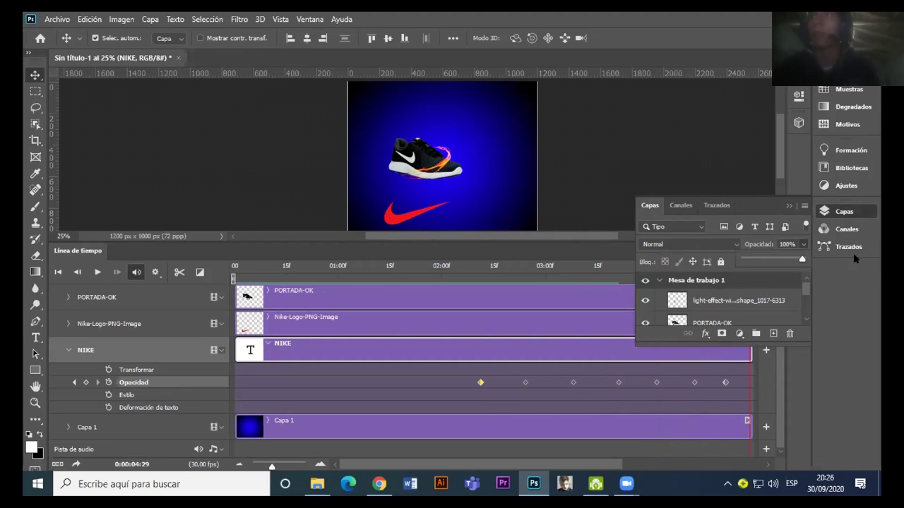
{"action": "left_click", "coordinate": [789, 204]}
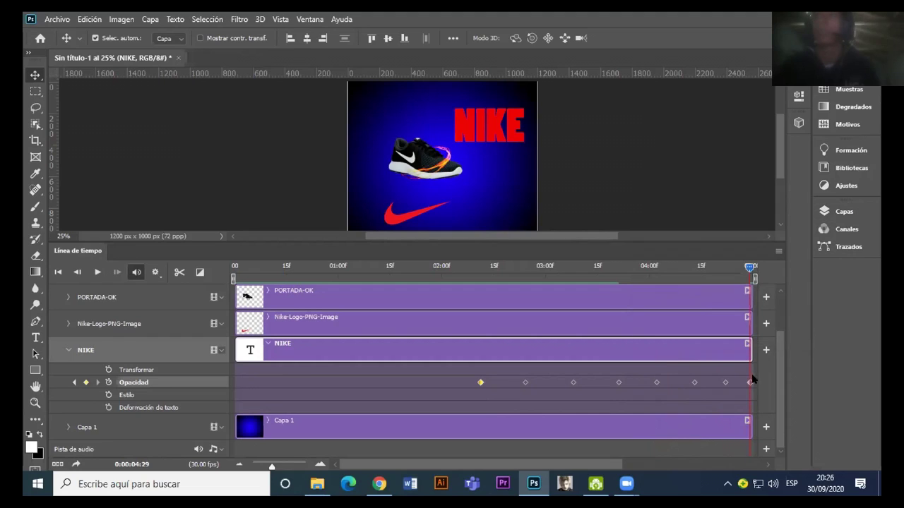
{"action": "left_click", "coordinate": [752, 382]}
{"action": "left_click_drag", "start_coordinate": [751, 268], "coordinate": [543, 268]}
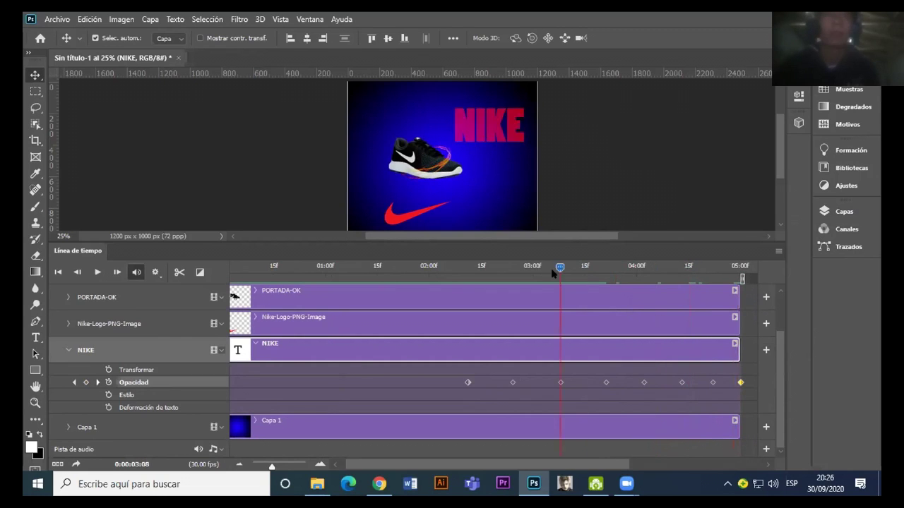
Step: Collapse the NIKE track, expand the Nike-Logo-PNG-Image layer's properties, and set the time to 02:12
{"action": "left_click", "coordinate": [68, 350]}
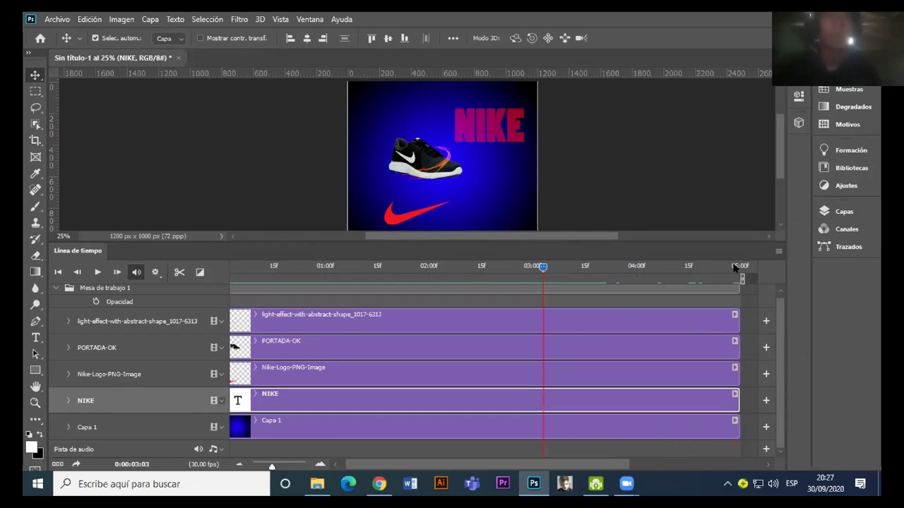
{"action": "scroll", "coordinate": [781, 356], "scroll_direction": "up", "scroll_amount": 1}
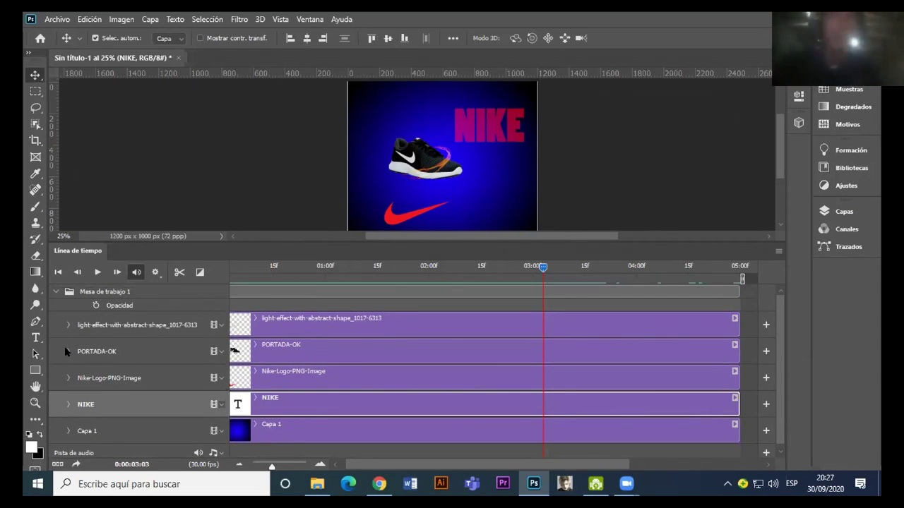
{"action": "left_click", "coordinate": [359, 374]}
{"action": "scroll", "coordinate": [781, 358], "scroll_direction": "down", "scroll_amount": 1}
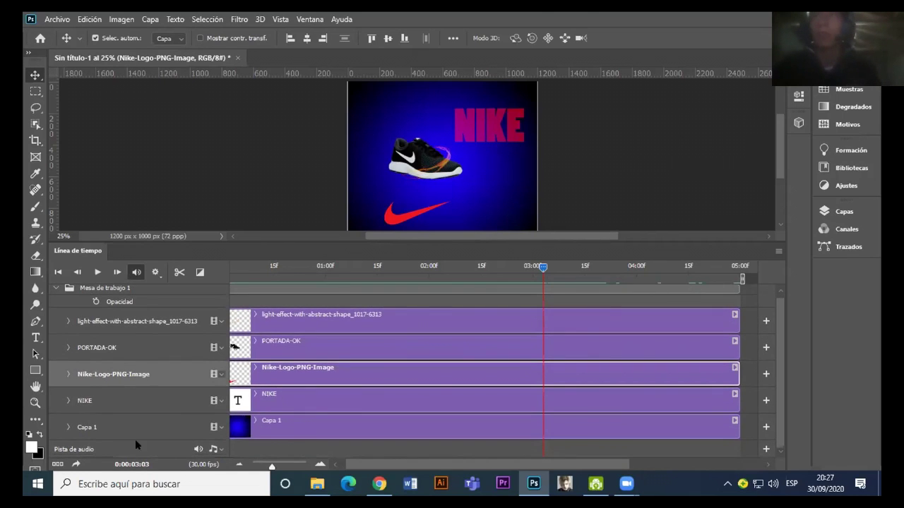
{"action": "left_click", "coordinate": [66, 375]}
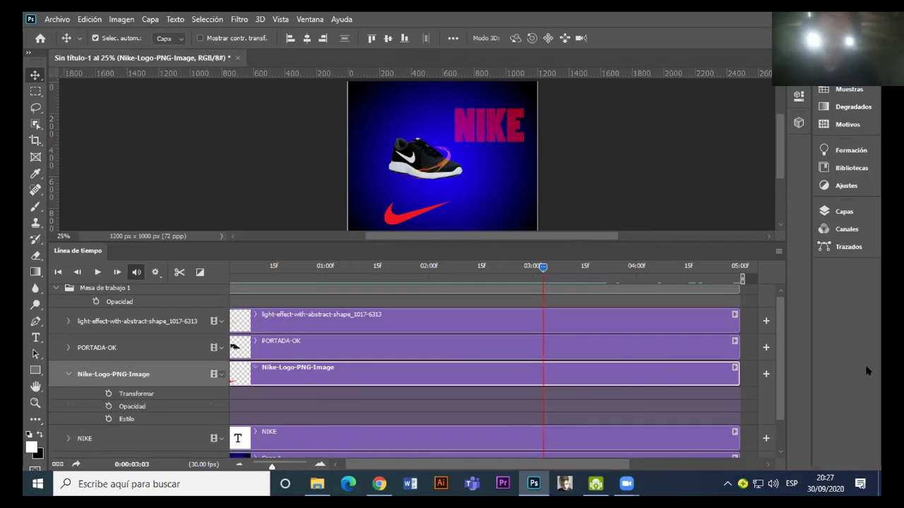
{"action": "scroll", "coordinate": [771, 385], "scroll_direction": "down", "scroll_amount": 3}
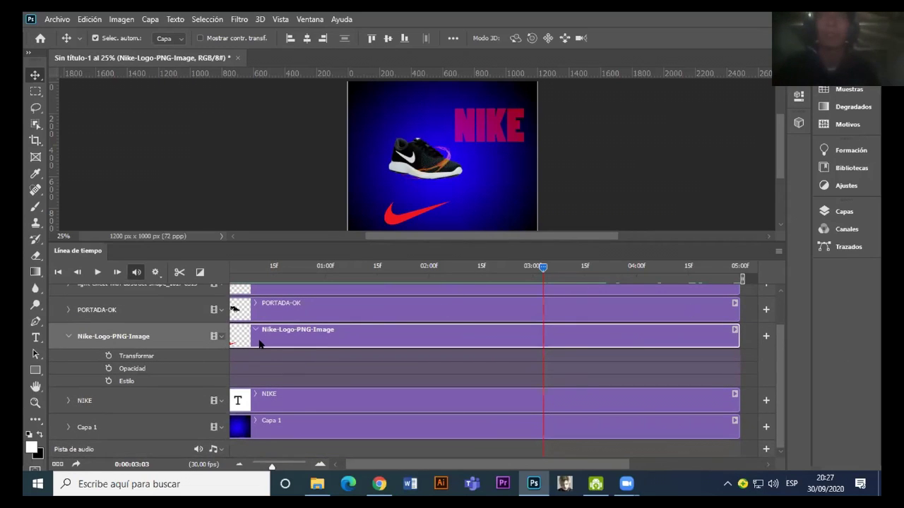
{"action": "mouse_move", "coordinate": [534, 267]}
{"action": "left_mouse_down"}
{"action": "mouse_move", "coordinate": [421, 273]}
{"action": "mouse_move", "coordinate": [471, 270]}
{"action": "left_mouse_up"}
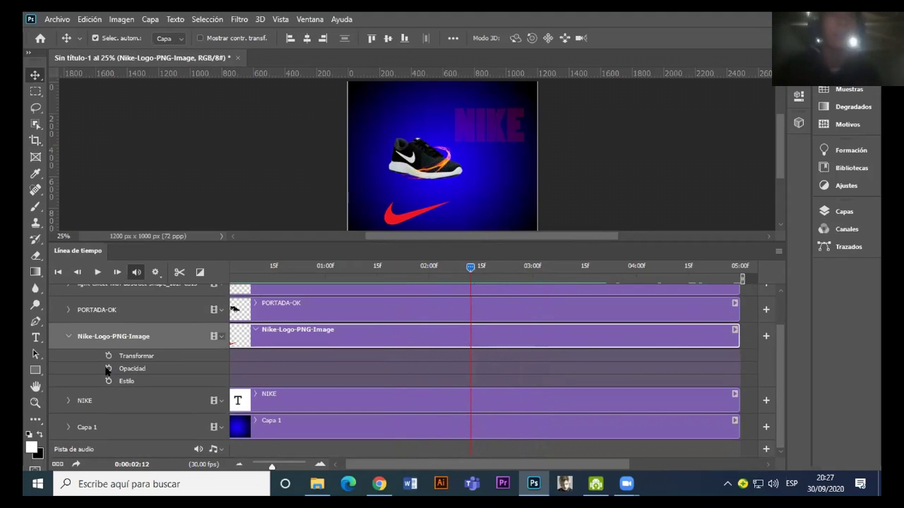
Step: Start keyframing the logo's opacity and make it fully opaque at about 02:26
{"action": "left_click", "coordinate": [108, 369]}
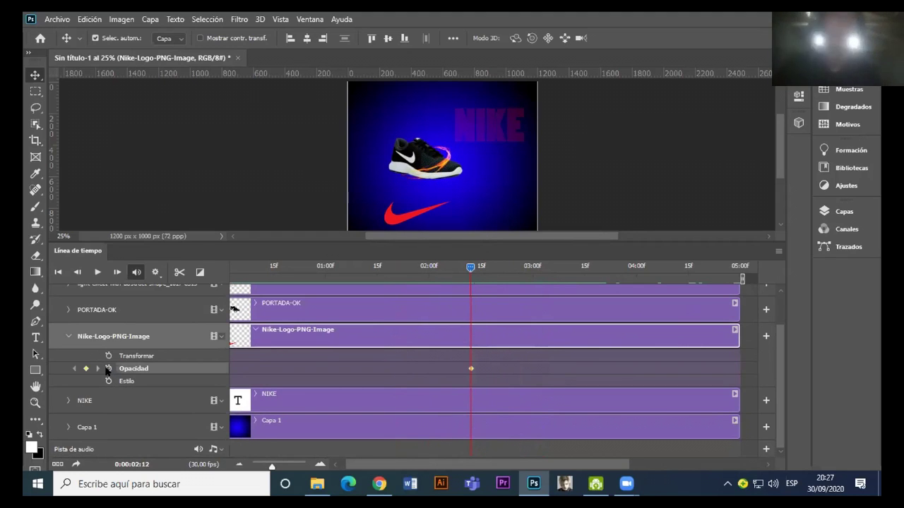
{"action": "left_click", "coordinate": [845, 211]}
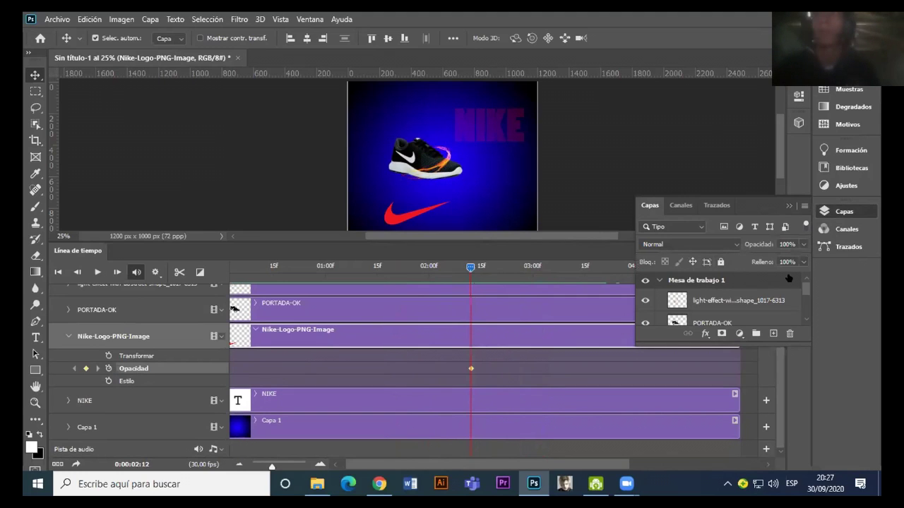
{"action": "left_click", "coordinate": [802, 243]}
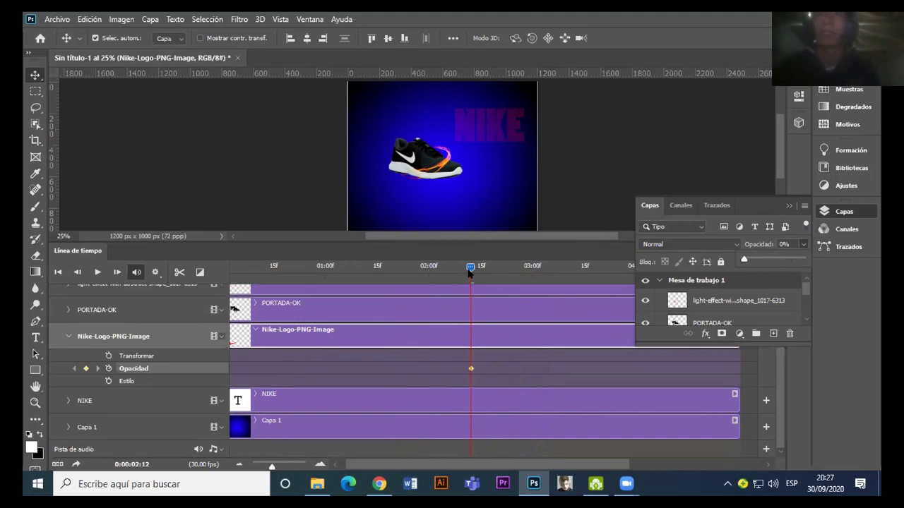
{"action": "left_click_drag", "start_coordinate": [490, 265], "coordinate": [536, 267]}
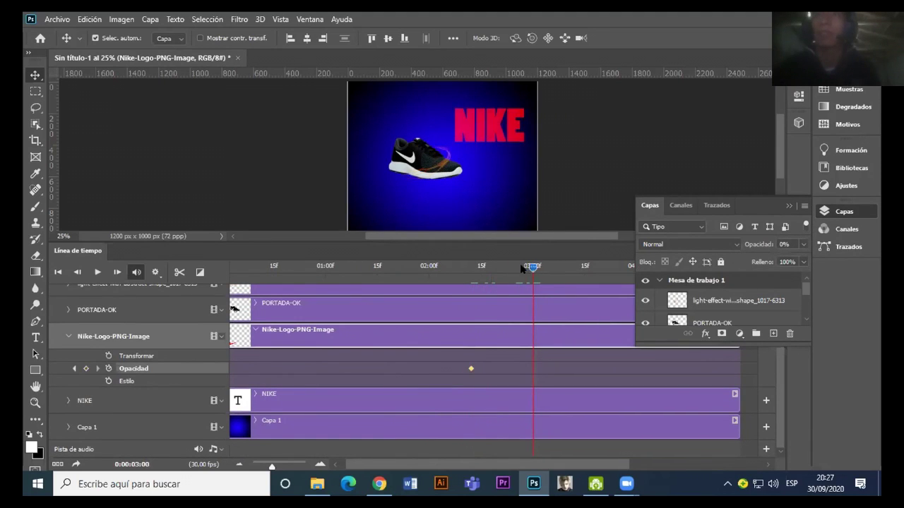
{"action": "left_click_drag", "start_coordinate": [538, 268], "coordinate": [519, 267]}
{"action": "left_click", "coordinate": [802, 244]}
{"action": "left_click_drag", "start_coordinate": [749, 255], "coordinate": [802, 260]}
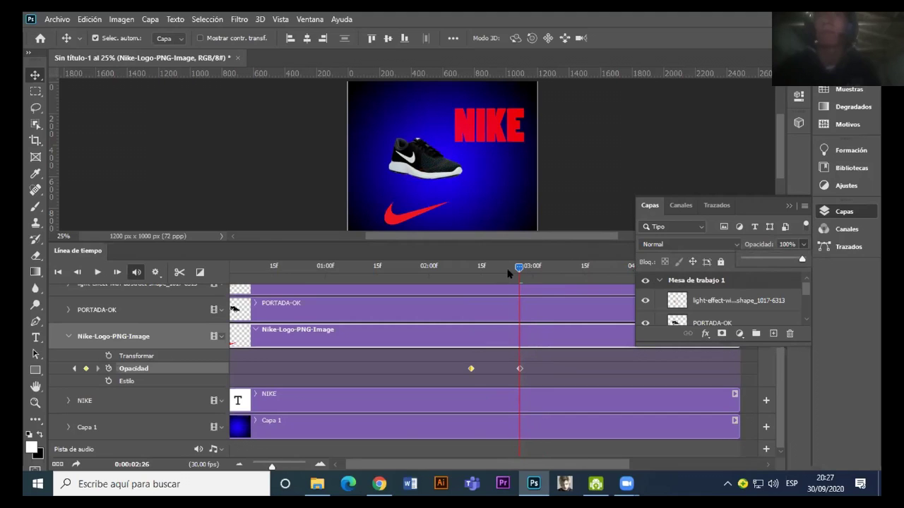
Step: Fade the Nike logo to 0% opacity at about 03:08 and re-key it at 03:21
{"action": "left_click_drag", "start_coordinate": [521, 275], "coordinate": [558, 270]}
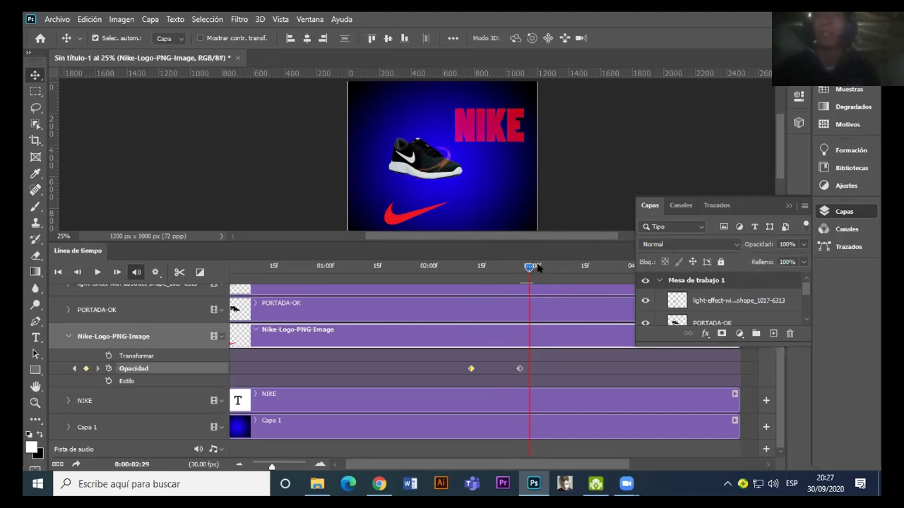
{"action": "left_click", "coordinate": [802, 243]}
{"action": "left_click_drag", "start_coordinate": [802, 259], "coordinate": [744, 259]}
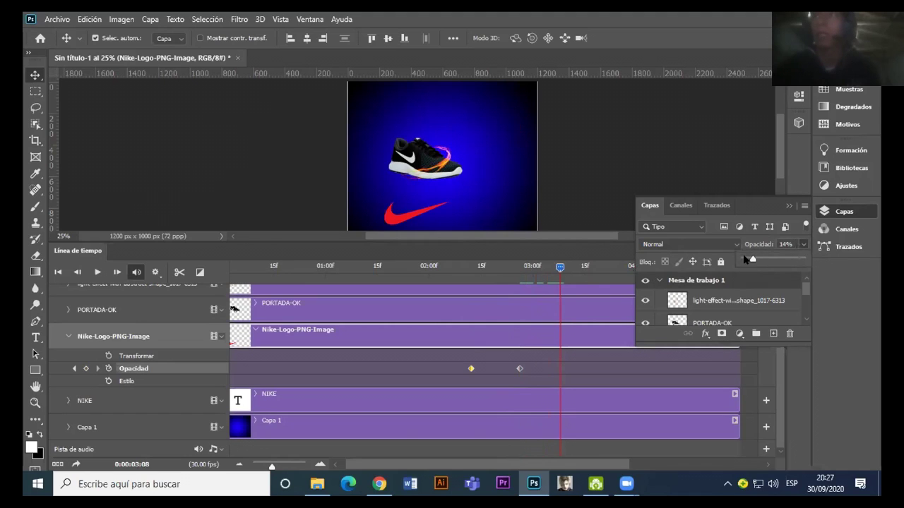
{"action": "left_click_drag", "start_coordinate": [559, 269], "coordinate": [605, 269]}
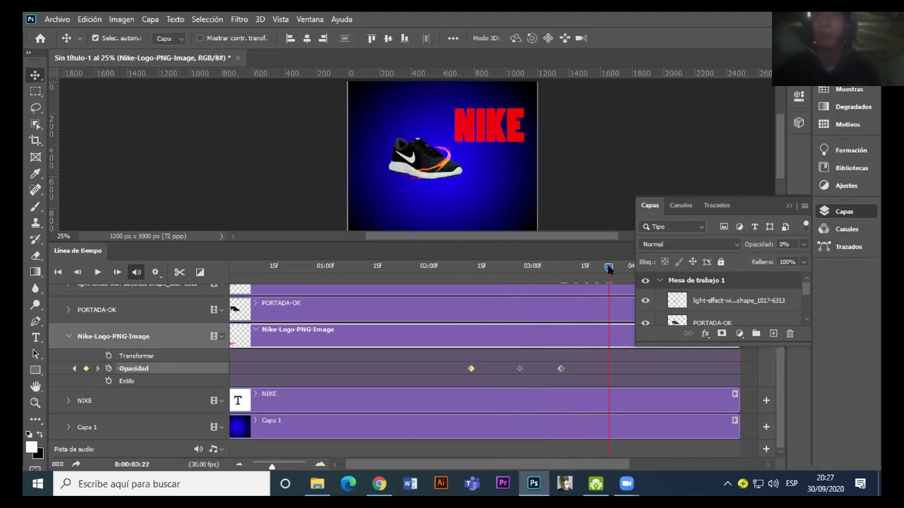
{"action": "left_click", "coordinate": [802, 243]}
{"action": "left_click_drag", "start_coordinate": [744, 260], "coordinate": [749, 259]}
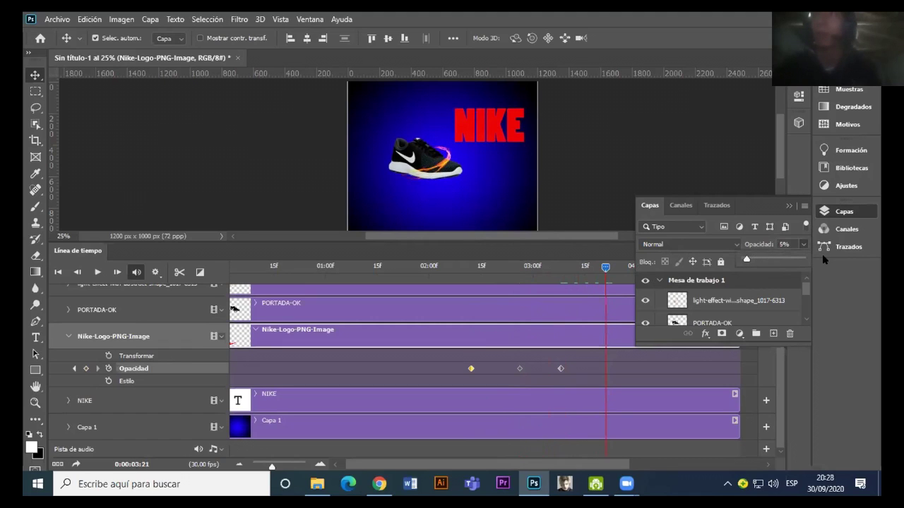
{"action": "key", "text": "0"}
Step: Key the Nike logo to 0% opacity at 04:02 and back to 100% at 04:13
{"action": "left_click_drag", "start_coordinate": [618, 265], "coordinate": [643, 266]}
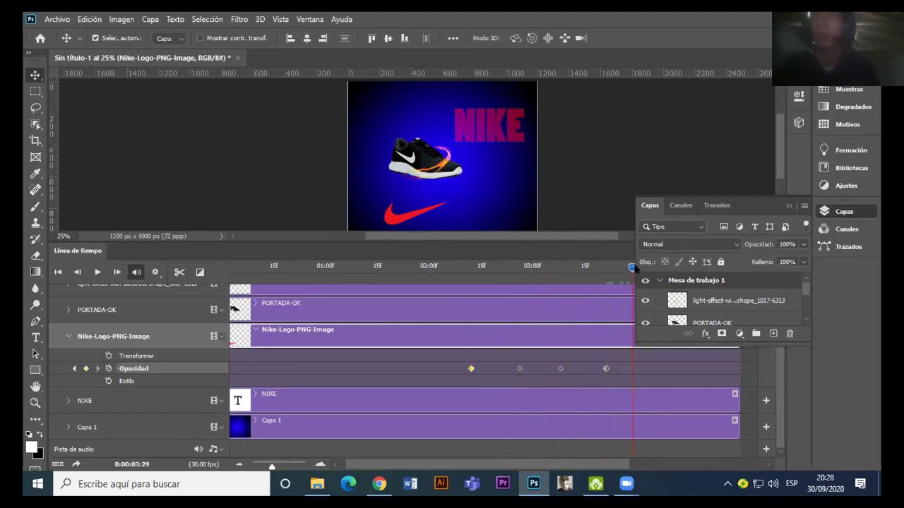
{"action": "left_click_drag", "start_coordinate": [803, 245], "coordinate": [774, 246]}
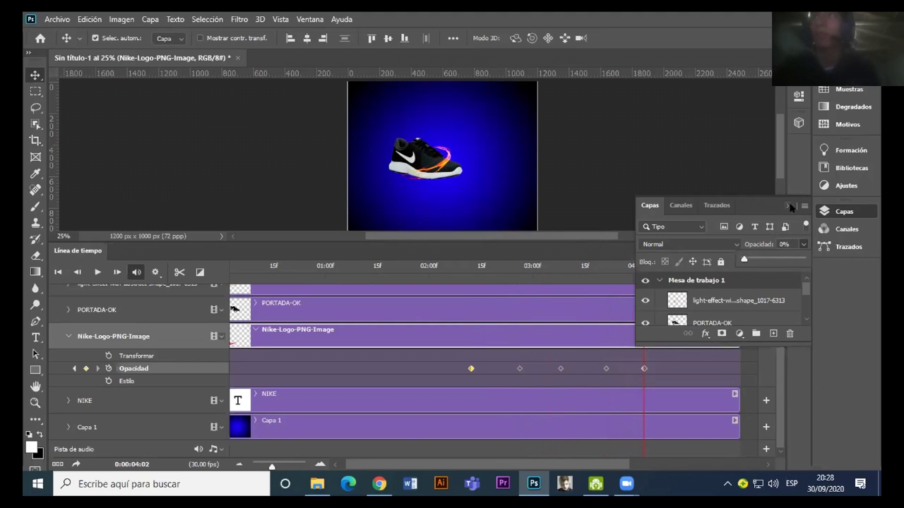
{"action": "left_click", "coordinate": [644, 269]}
{"action": "left_click", "coordinate": [681, 268]}
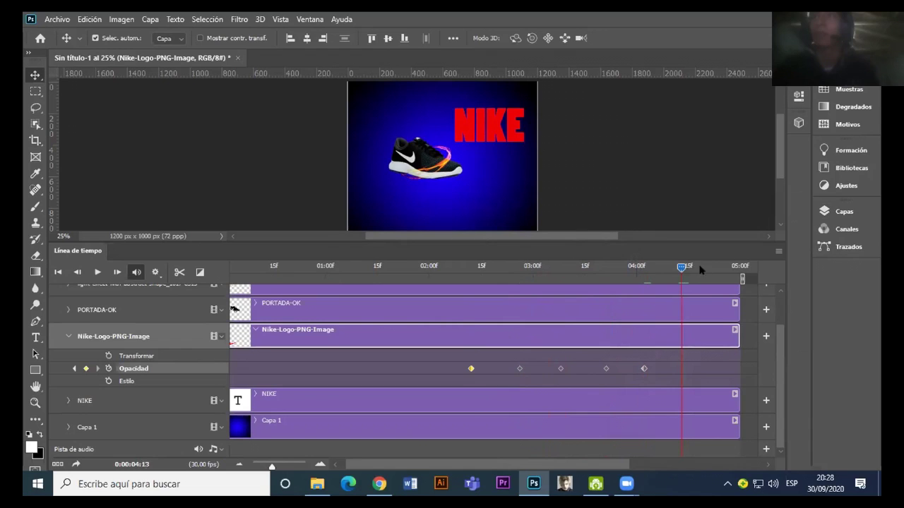
{"action": "left_click", "coordinate": [842, 212]}
{"action": "left_click", "coordinate": [803, 245]}
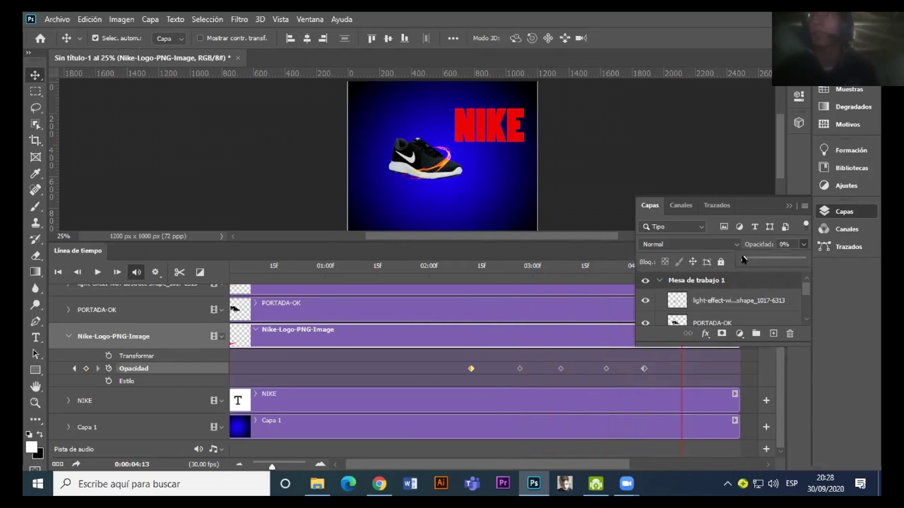
{"action": "left_click", "coordinate": [785, 262]}
{"action": "left_click", "coordinate": [789, 205]}
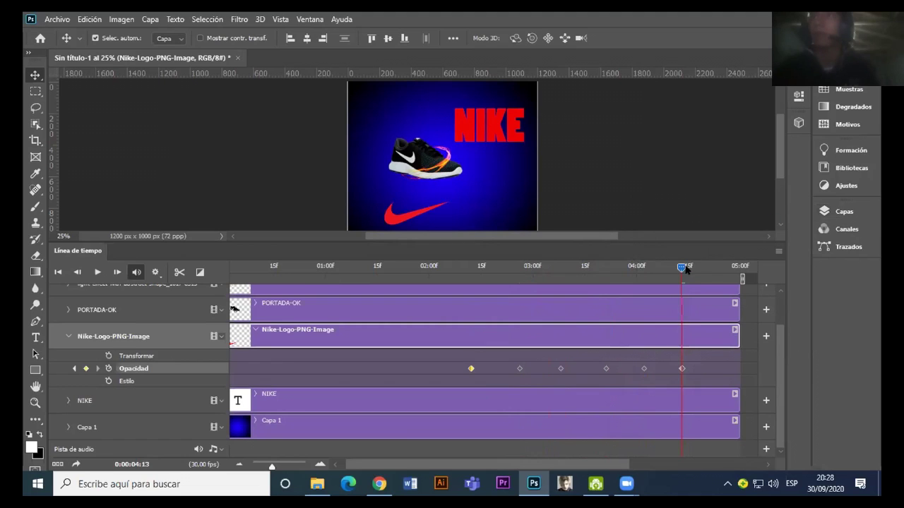
Step: Key the Nike logo to 0% at 04:22 and 100% at the 04:29 clip end
{"action": "left_click_drag", "start_coordinate": [685, 269], "coordinate": [712, 270]}
{"action": "left_click", "coordinate": [847, 212]}
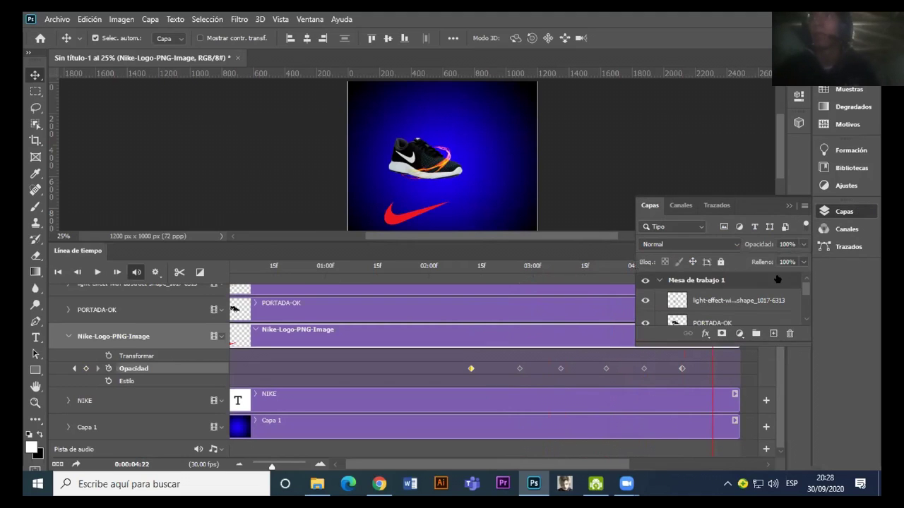
{"action": "left_click", "coordinate": [803, 244]}
{"action": "left_click_drag", "start_coordinate": [801, 258], "coordinate": [724, 260]}
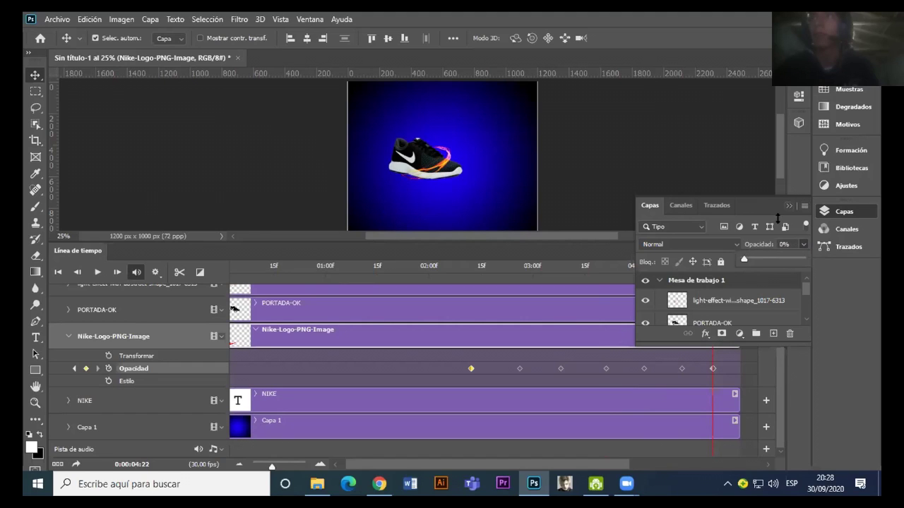
{"action": "left_click", "coordinate": [709, 268]}
{"action": "left_click_drag", "start_coordinate": [714, 267], "coordinate": [737, 267]}
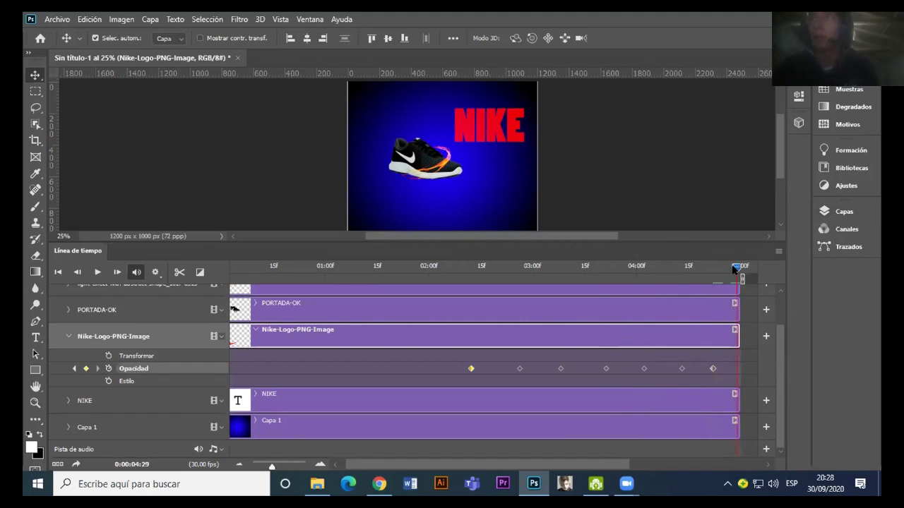
{"action": "left_click", "coordinate": [840, 211]}
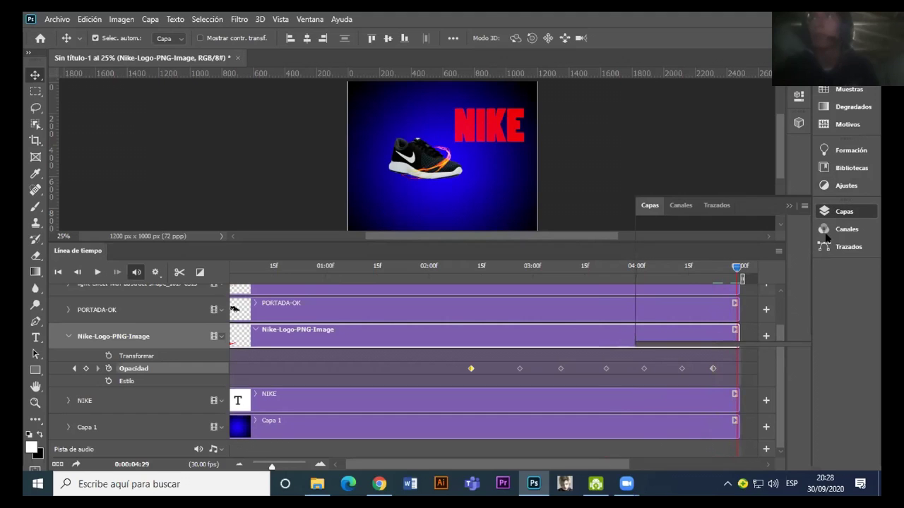
{"action": "left_click", "coordinate": [804, 244]}
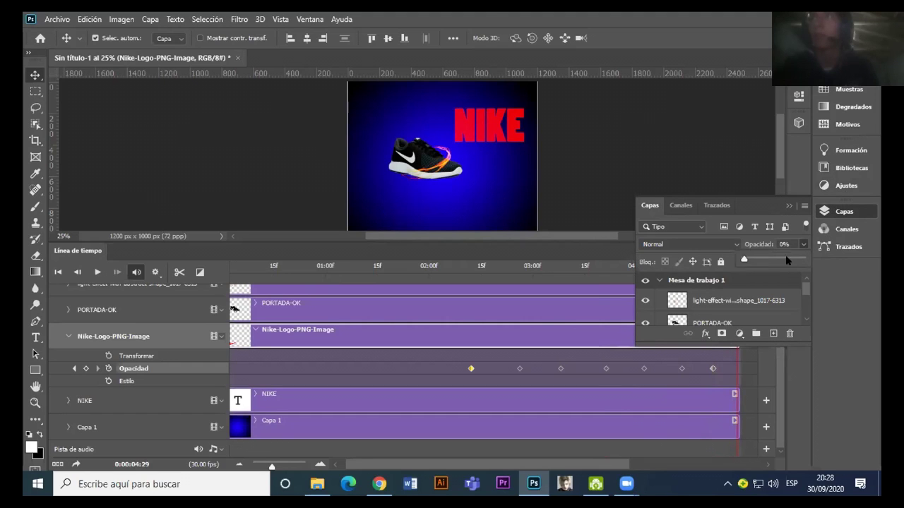
{"action": "left_click_drag", "start_coordinate": [743, 261], "coordinate": [834, 260]}
{"action": "left_click", "coordinate": [787, 206]}
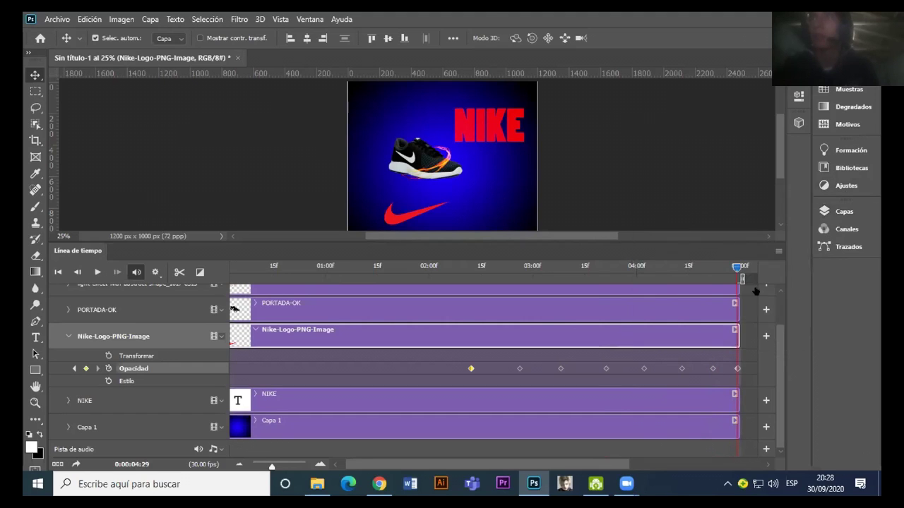
{"action": "left_click", "coordinate": [738, 369]}
Step: Collapse the logo's properties and expand the light-effect layer's properties, playhead near 03:10
{"action": "scroll", "coordinate": [775, 343], "scroll_direction": "up", "scroll_amount": 1}
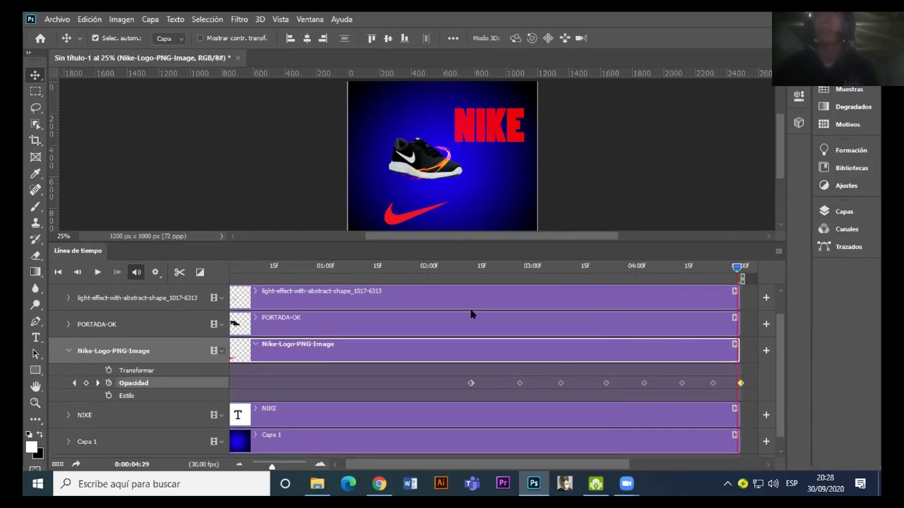
{"action": "left_click", "coordinate": [65, 347]}
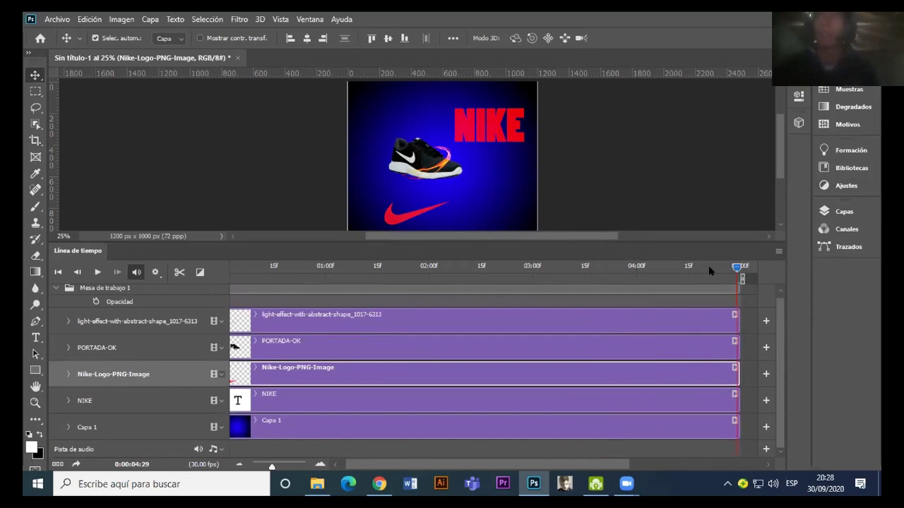
{"action": "left_click", "coordinate": [709, 267]}
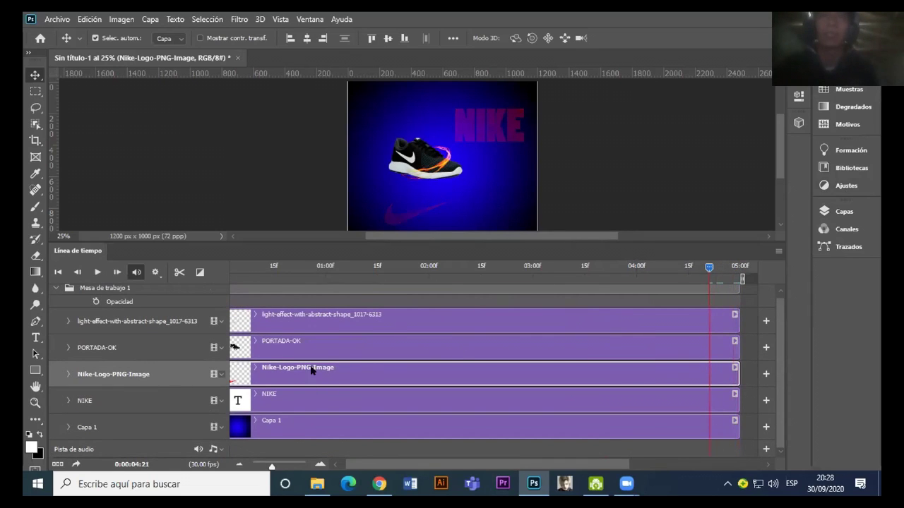
{"action": "left_click", "coordinate": [381, 329]}
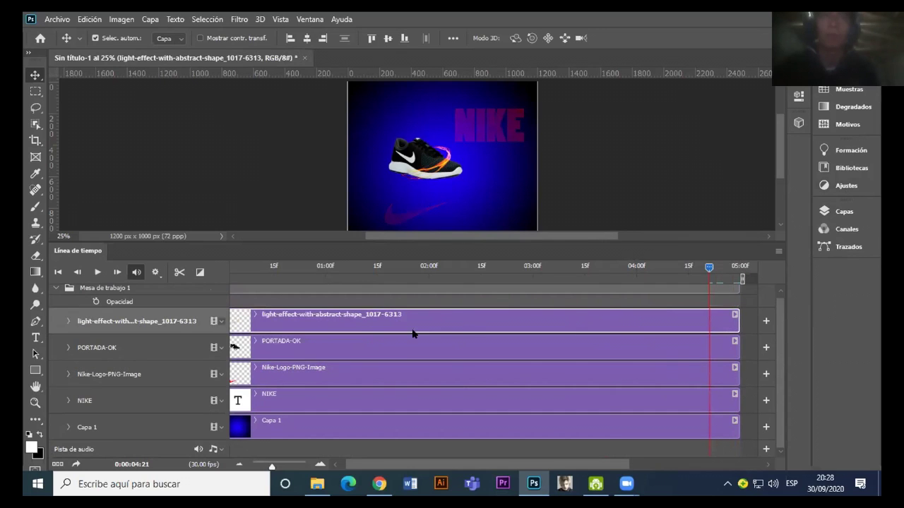
{"action": "left_click", "coordinate": [68, 322]}
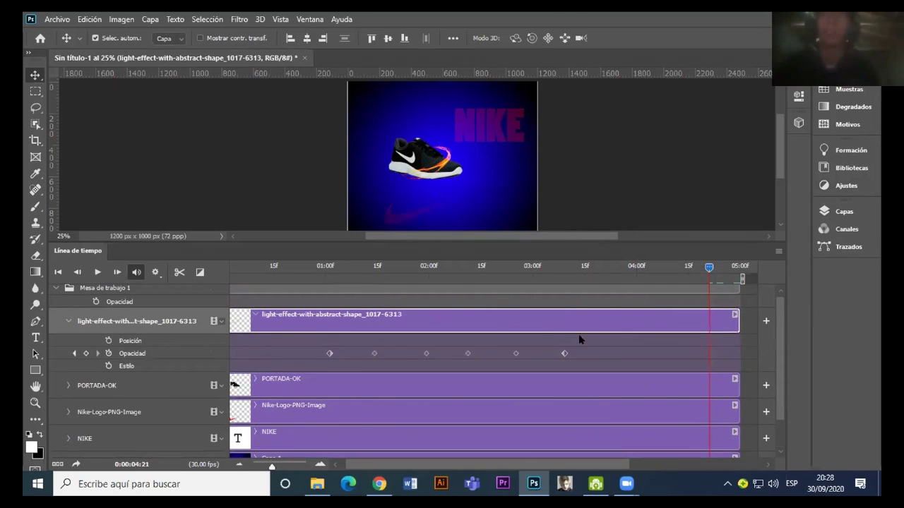
{"action": "mouse_move", "coordinate": [708, 269]}
{"action": "left_mouse_down"}
{"action": "mouse_move", "coordinate": [659, 270]}
{"action": "mouse_move", "coordinate": [563, 302]}
{"action": "left_mouse_up"}
{"action": "key", "text": "Right"}
{"action": "key", "text": "Right"}
{"action": "key", "text": "Right"}
{"action": "key", "text": "Right"}
{"action": "key", "text": "Right"}
{"action": "key", "text": "Right"}
{"action": "key", "text": "Right"}
{"action": "key", "text": "Right"}
{"action": "key", "text": "Right"}
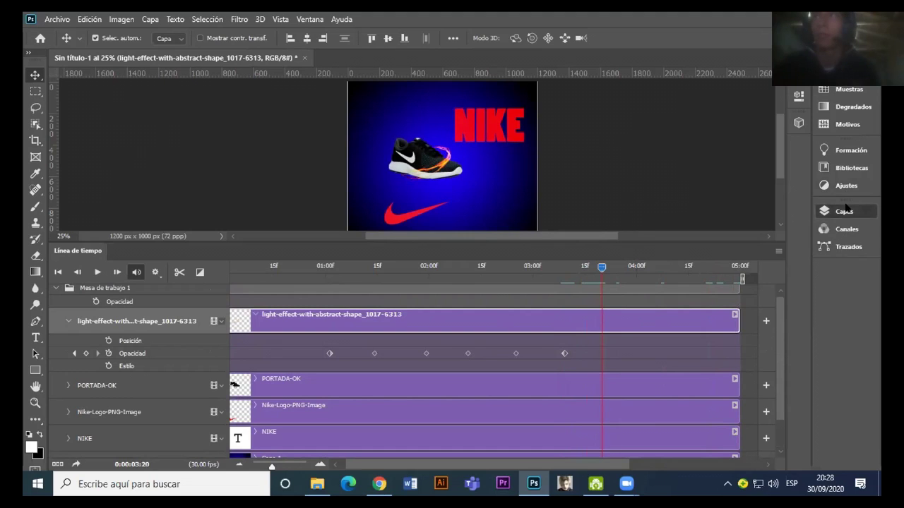
Step: Key the light effect to 0% opacity near 03:10 and back to 100% at 04:00
{"action": "left_click", "coordinate": [844, 212]}
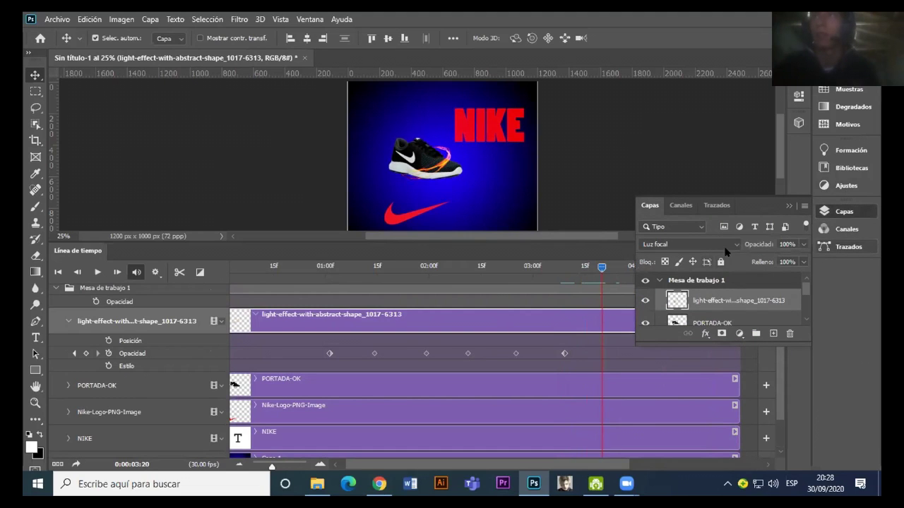
{"action": "left_click", "coordinate": [802, 243]}
{"action": "left_click_drag", "start_coordinate": [800, 260], "coordinate": [603, 267]}
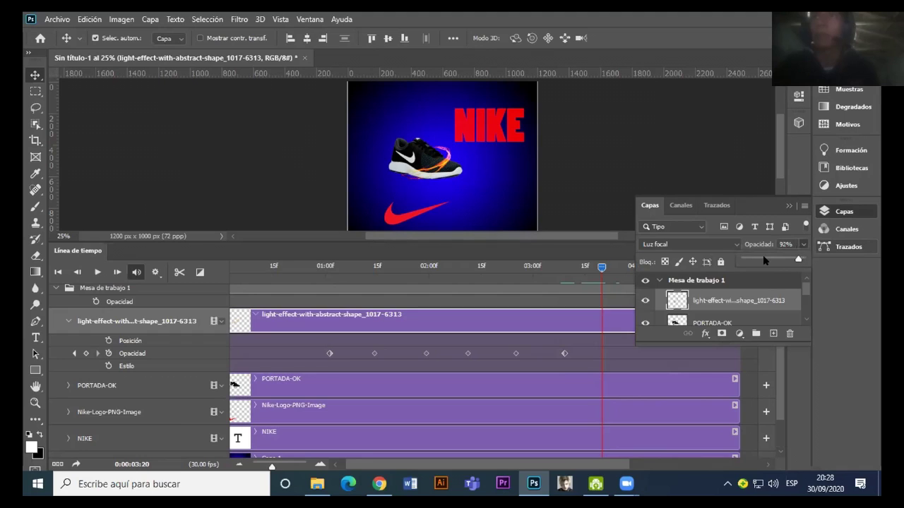
{"action": "left_click", "coordinate": [635, 266]}
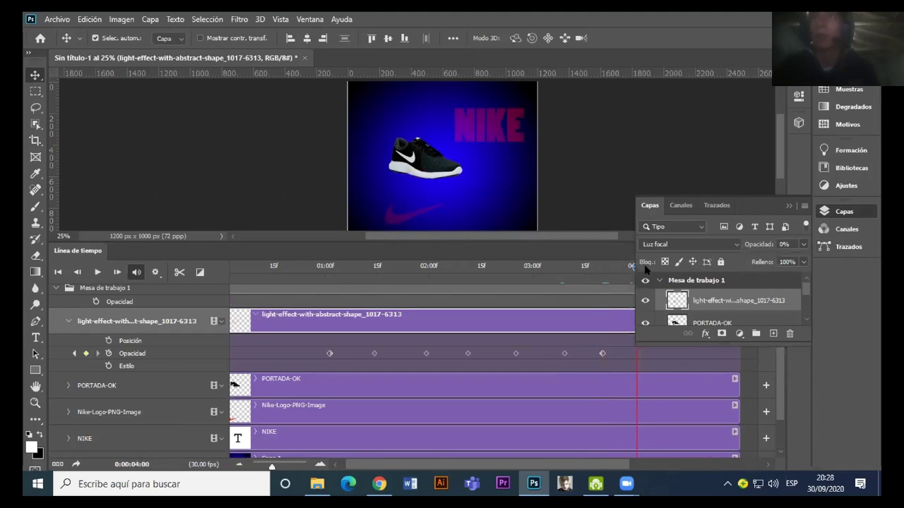
{"action": "left_click", "coordinate": [802, 244]}
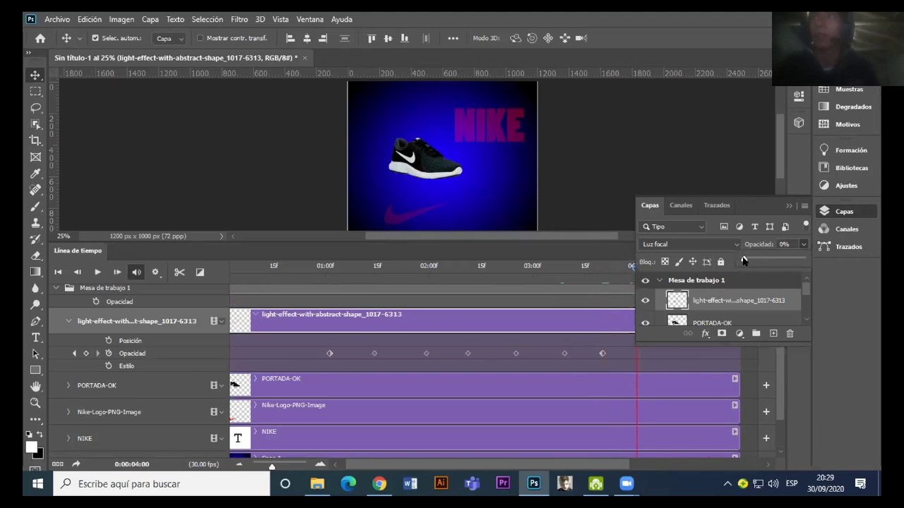
{"action": "left_click_drag", "start_coordinate": [743, 261], "coordinate": [808, 261]}
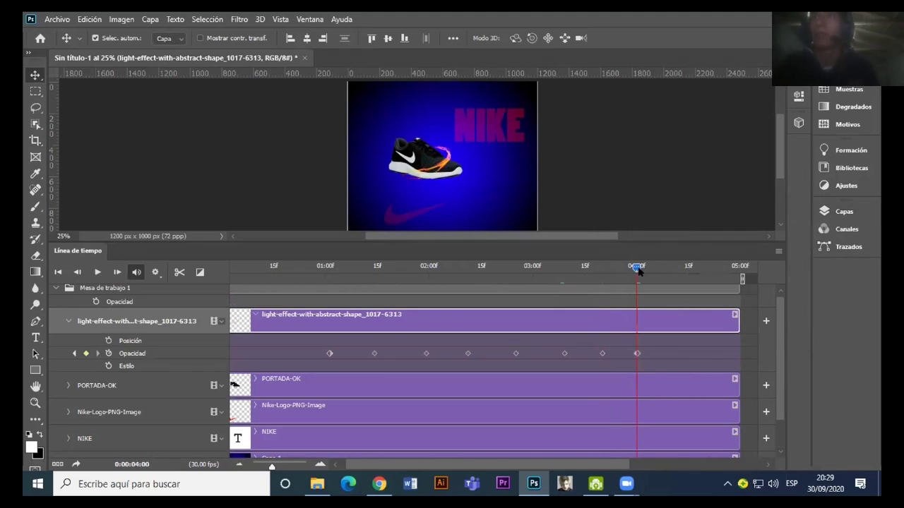
Step: Key the light effect to 0% opacity at 04:11 and 100% at 04:20
{"action": "left_click_drag", "start_coordinate": [638, 269], "coordinate": [674, 266]}
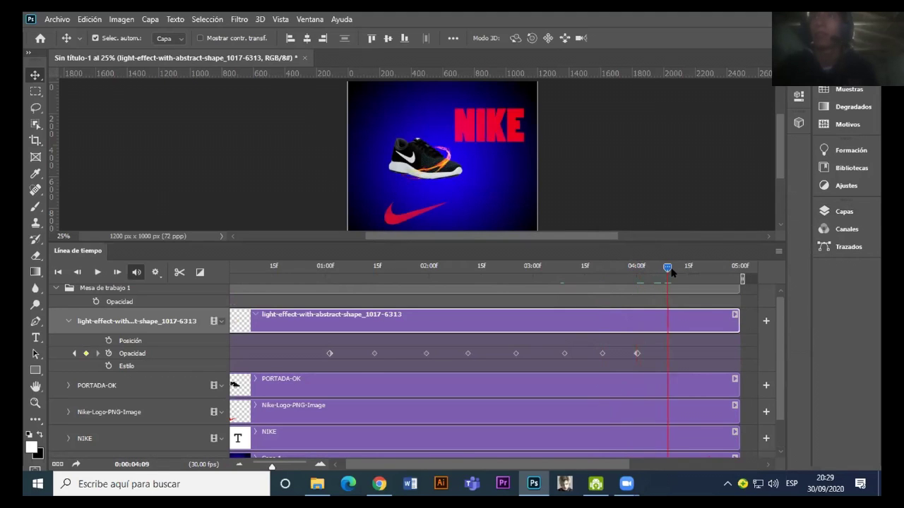
{"action": "left_click", "coordinate": [845, 210]}
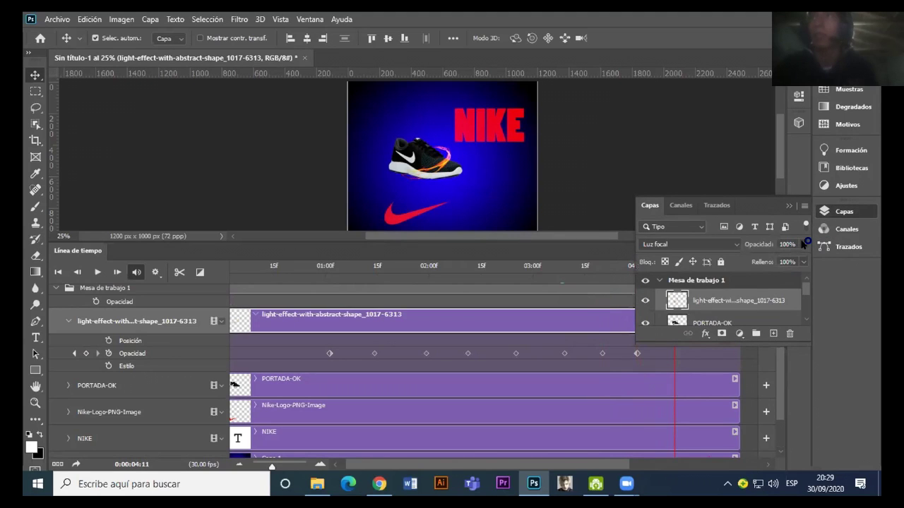
{"action": "left_click", "coordinate": [803, 244]}
{"action": "left_click_drag", "start_coordinate": [796, 256], "coordinate": [742, 257]}
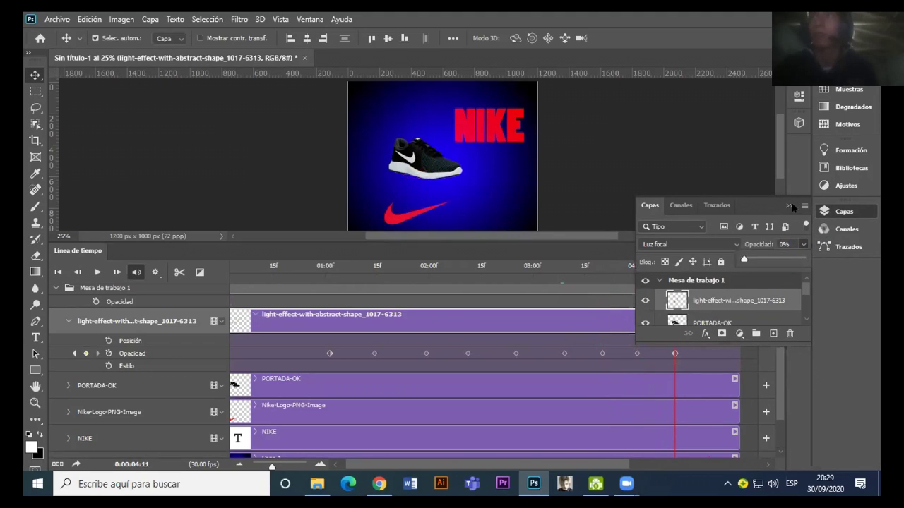
{"action": "left_click_drag", "start_coordinate": [680, 265], "coordinate": [703, 269]}
{"action": "left_click", "coordinate": [844, 211]}
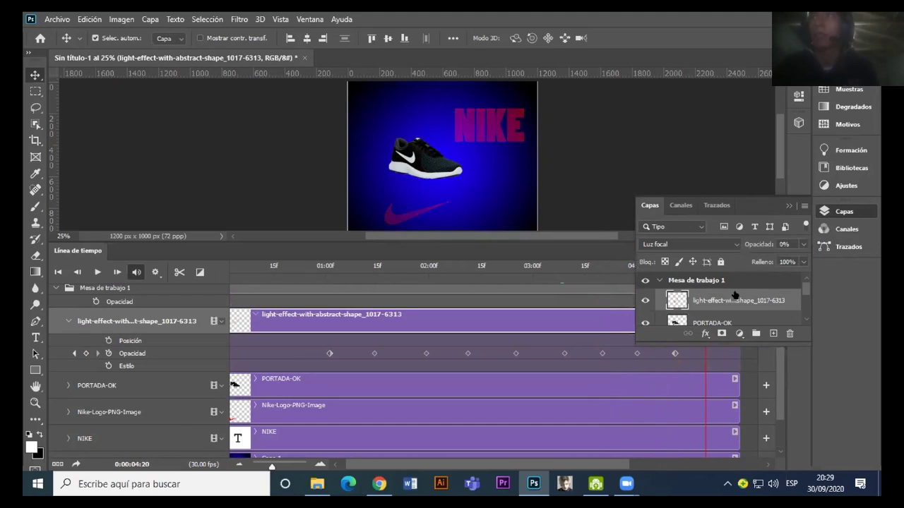
{"action": "left_click", "coordinate": [803, 245]}
{"action": "left_click_drag", "start_coordinate": [745, 261], "coordinate": [803, 260]}
{"action": "left_click", "coordinate": [709, 268]}
Step: Fade the light effect to 0% at 04:28, then rewind to the first frame
{"action": "left_click", "coordinate": [733, 268]}
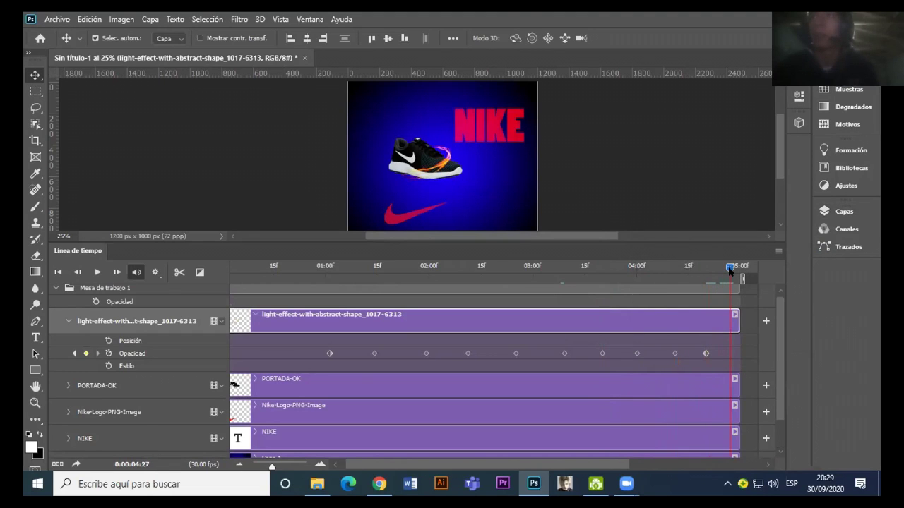
{"action": "left_click", "coordinate": [824, 212]}
{"action": "left_click", "coordinate": [801, 246]}
{"action": "left_click_drag", "start_coordinate": [803, 259], "coordinate": [741, 260]}
{"action": "left_click", "coordinate": [787, 206]}
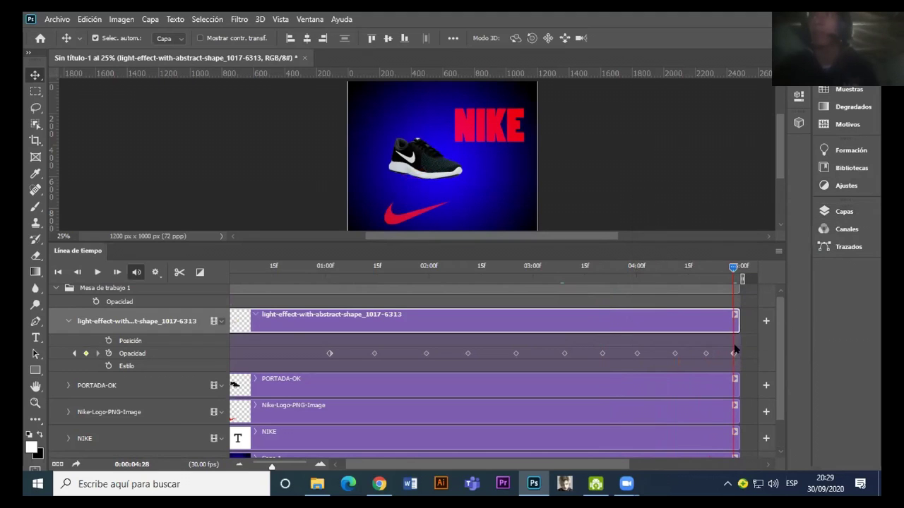
{"action": "left_click", "coordinate": [734, 354]}
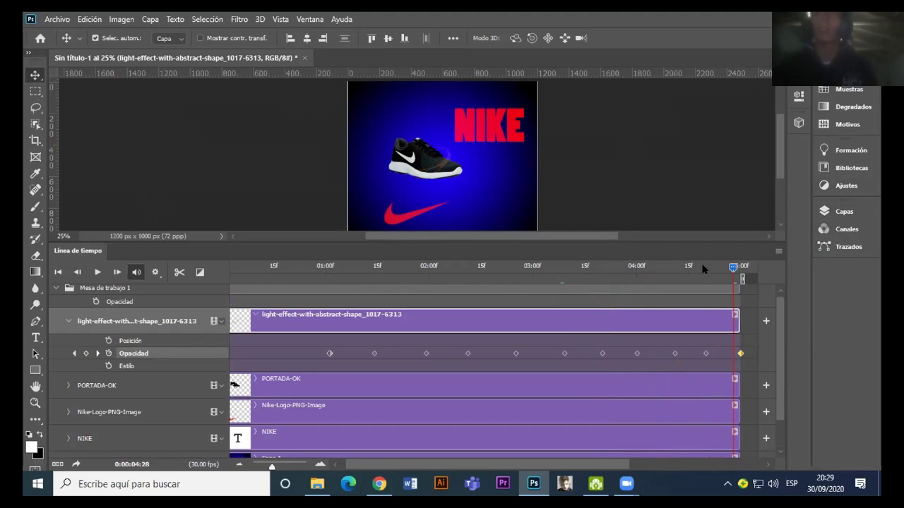
{"action": "left_click_drag", "start_coordinate": [731, 269], "coordinate": [725, 268]}
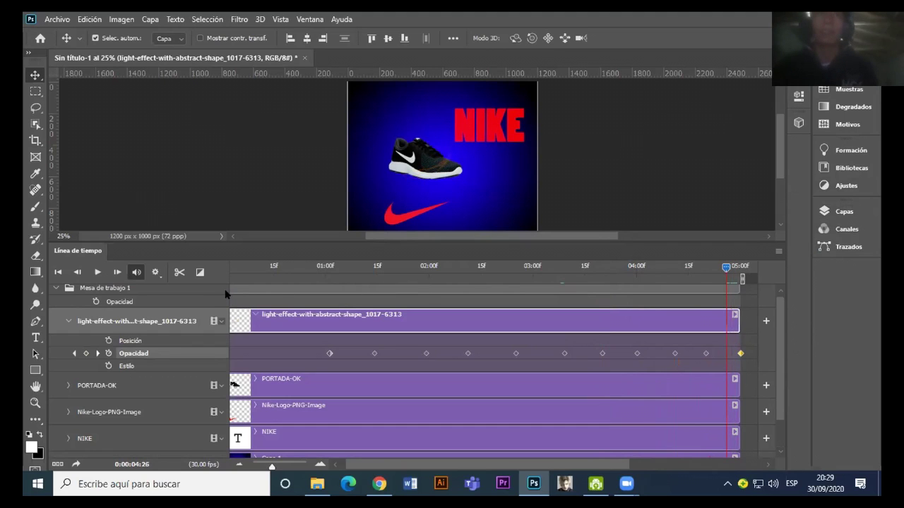
{"action": "key", "text": "Home"}
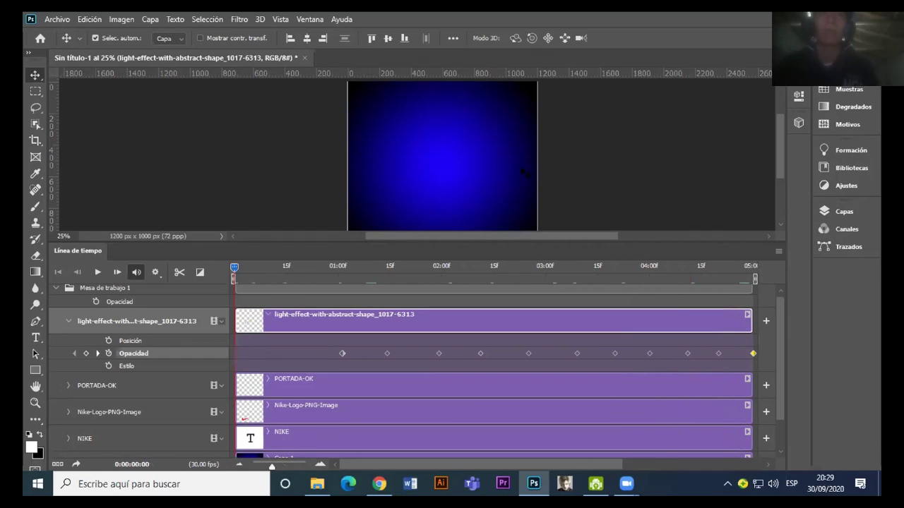
Step: Play the Nike card animation from 0:00 through to the shoe, logo and NIKE title ending
{"action": "key", "text": "space"}
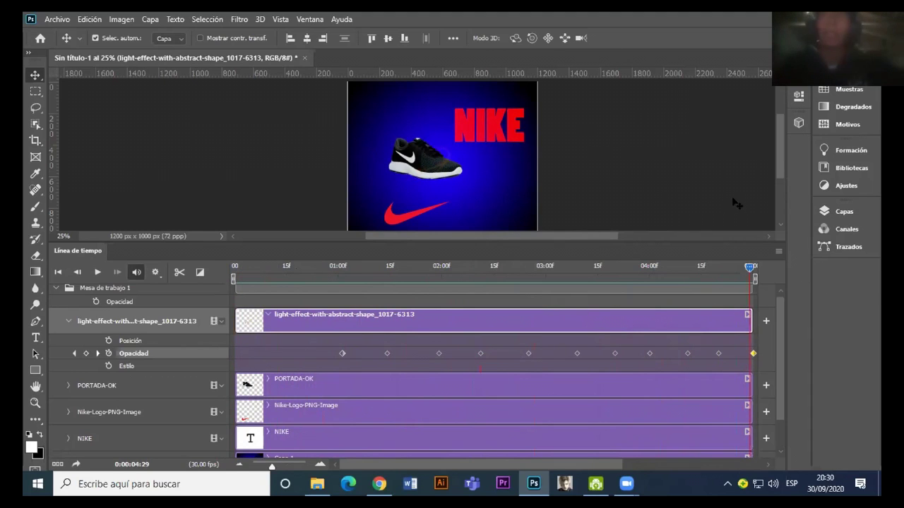
{"action": "scroll", "coordinate": [782, 172], "scroll_direction": "down", "scroll_amount": 2}
{"action": "scroll", "coordinate": [781, 172], "scroll_direction": "up", "scroll_amount": 2}
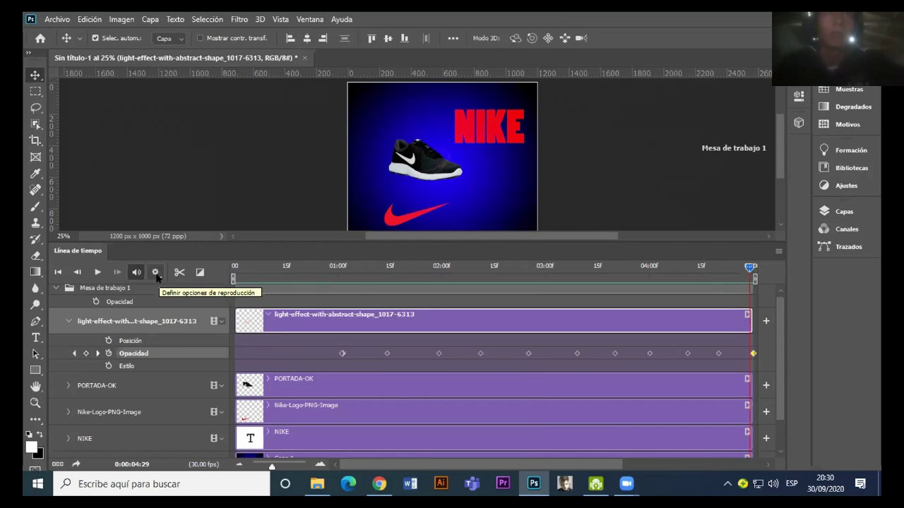
Step: Turn on 'Reproducir indefinidamente' in the Timeline settings so the animation loops
{"action": "left_click", "coordinate": [156, 272]}
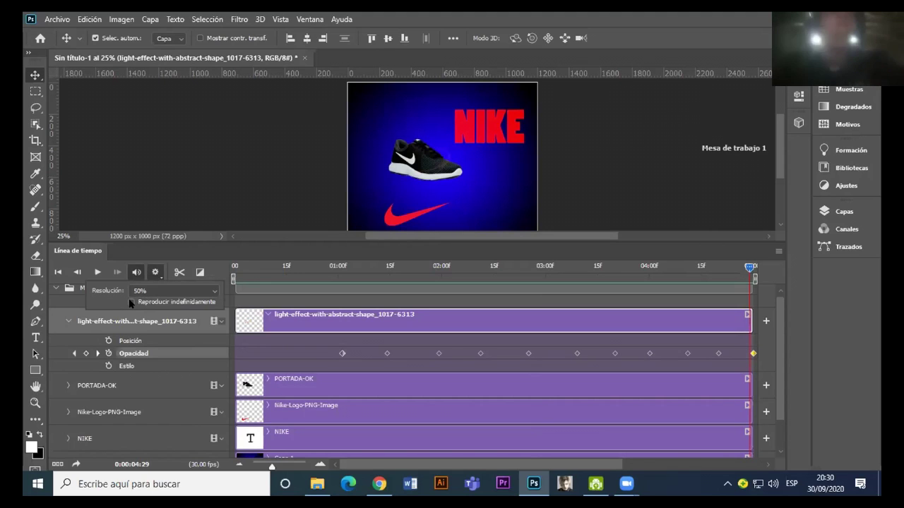
{"action": "left_click", "coordinate": [131, 302]}
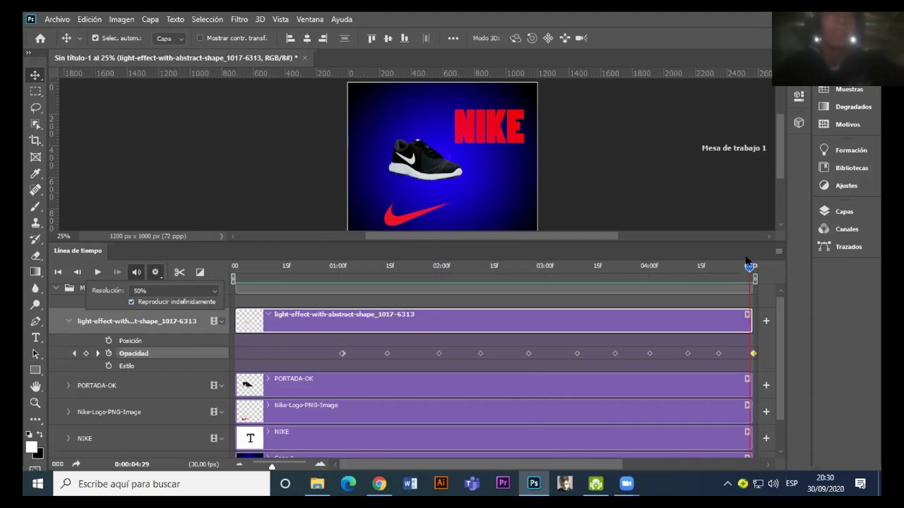
{"action": "left_click", "coordinate": [776, 351]}
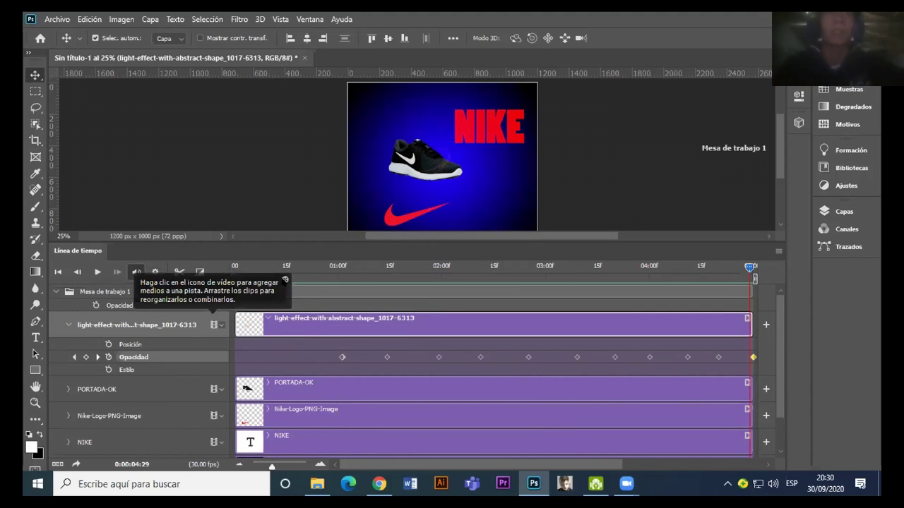
Step: Deselect the light-effect layer, then play and stop the looping preview
{"action": "left_click", "coordinate": [288, 230]}
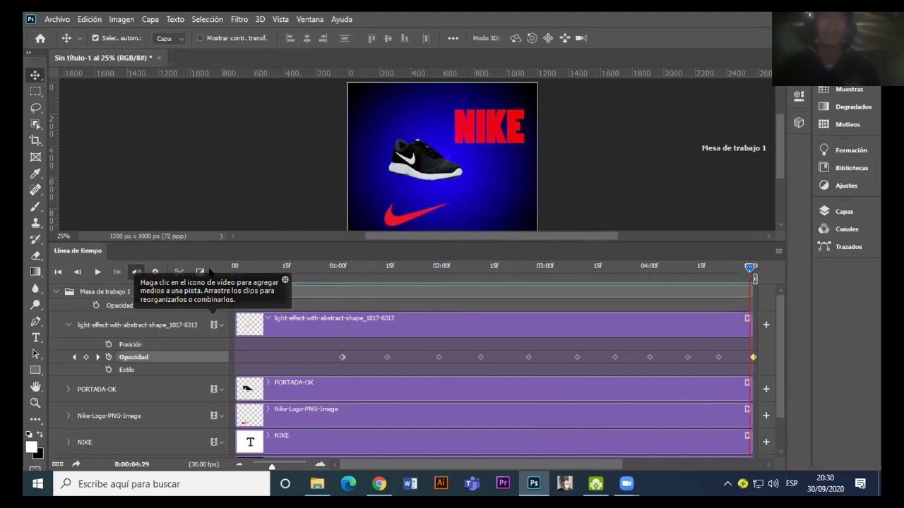
{"action": "key", "text": "space"}
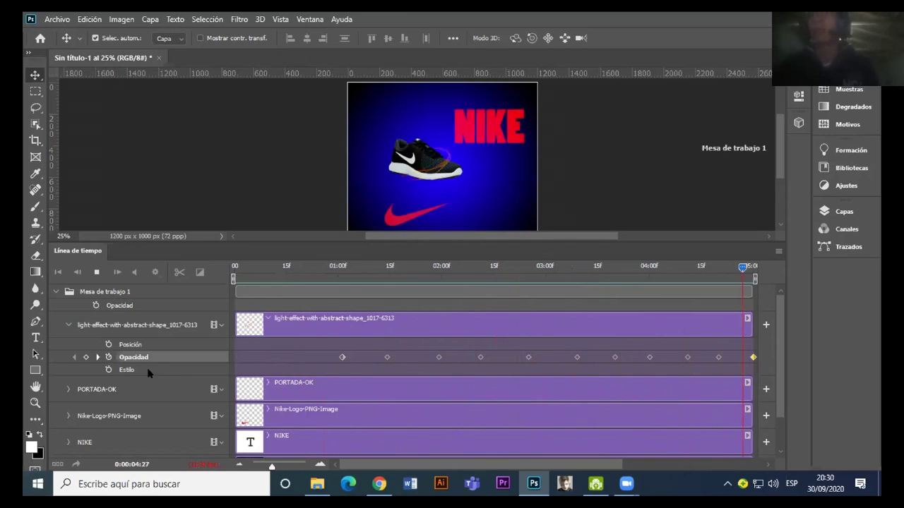
{"action": "key", "text": "space"}
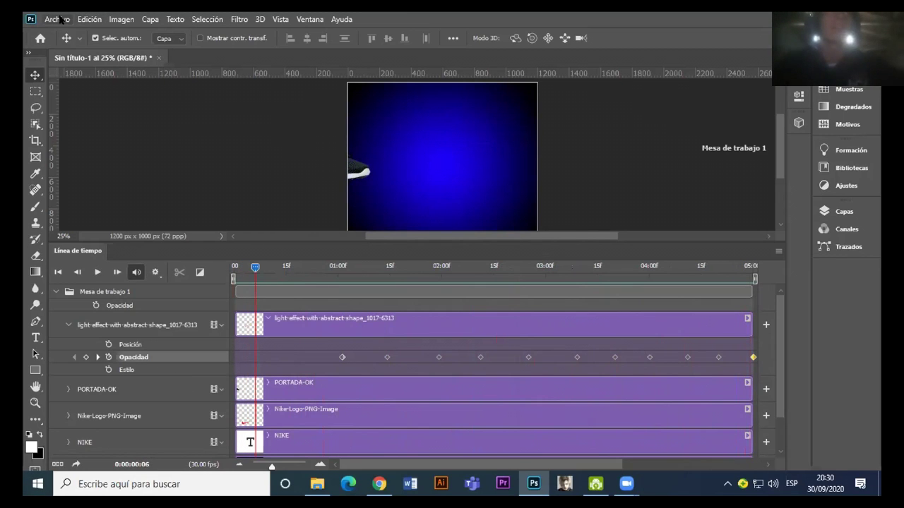
{"action": "left_click", "coordinate": [60, 19]}
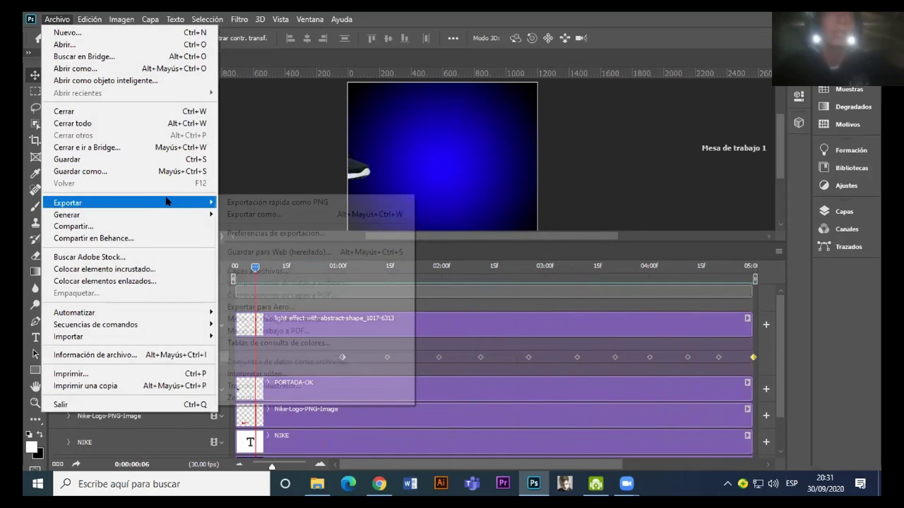
{"action": "mouse_move", "coordinate": [127, 202]}
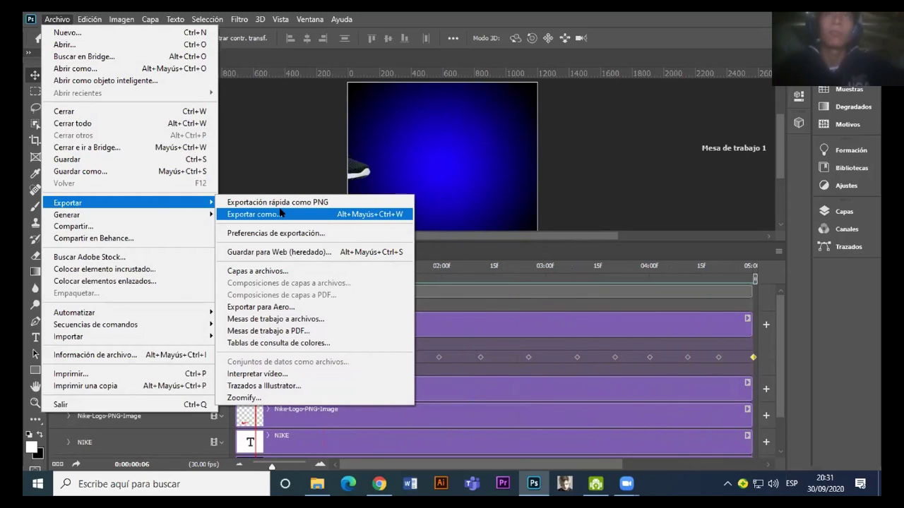
{"action": "left_click", "coordinate": [281, 214]}
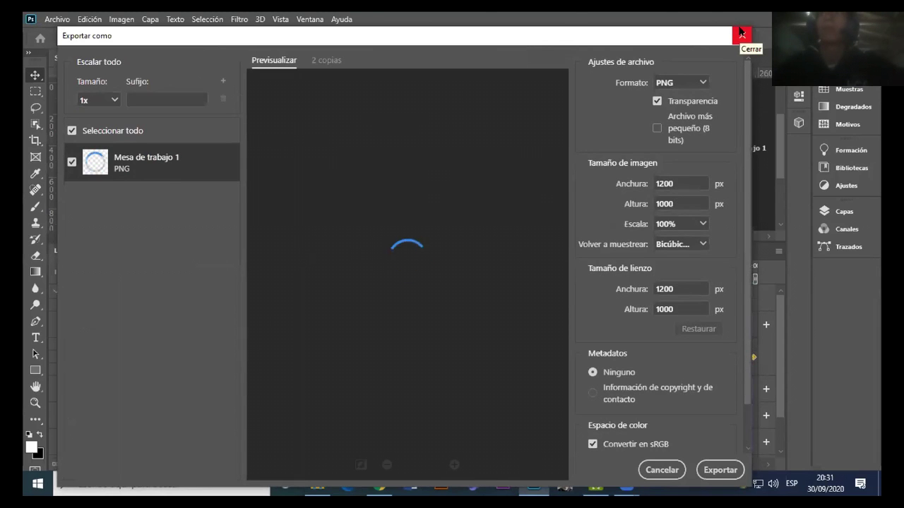
{"action": "left_click", "coordinate": [740, 32]}
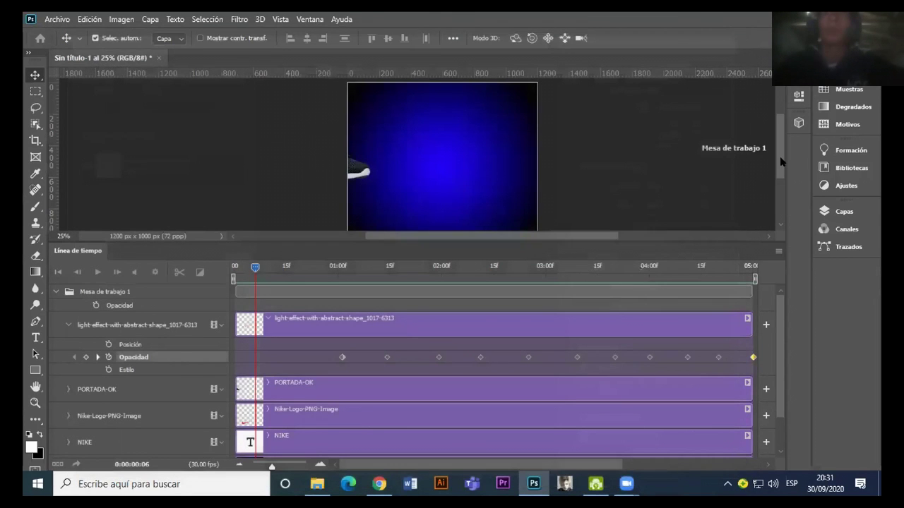
Step: Shrink the Timeline to enlarge the canvas, then start a new document with Ctrl+N
{"action": "scroll", "coordinate": [777, 157], "scroll_direction": "up", "scroll_amount": 2}
{"action": "scroll", "coordinate": [777, 157], "scroll_direction": "up", "scroll_amount": 1}
{"action": "scroll", "coordinate": [692, 259], "scroll_direction": "down", "scroll_amount": 2}
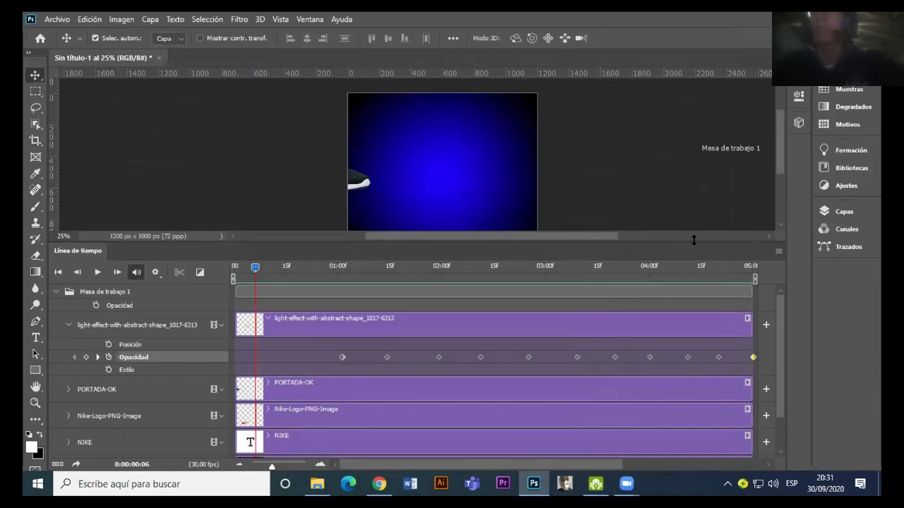
{"action": "left_click_drag", "start_coordinate": [693, 240], "coordinate": [692, 349]}
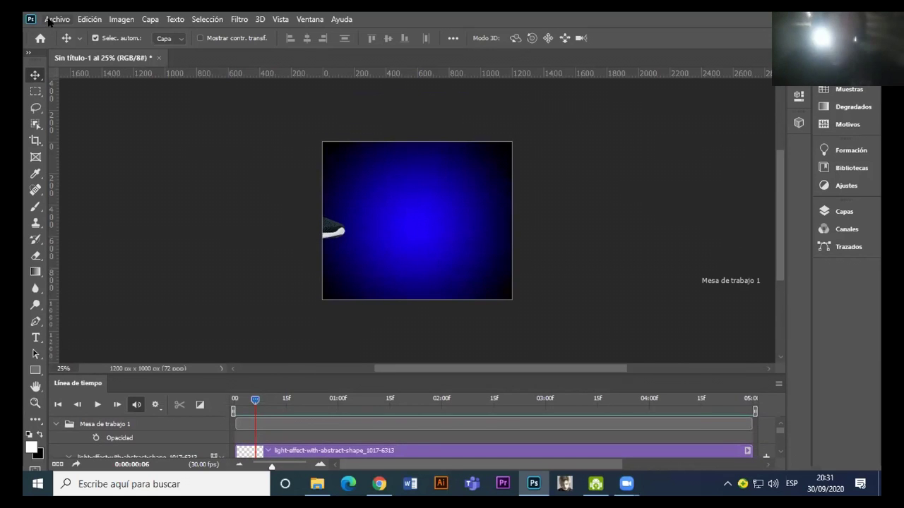
{"action": "left_click", "coordinate": [51, 20]}
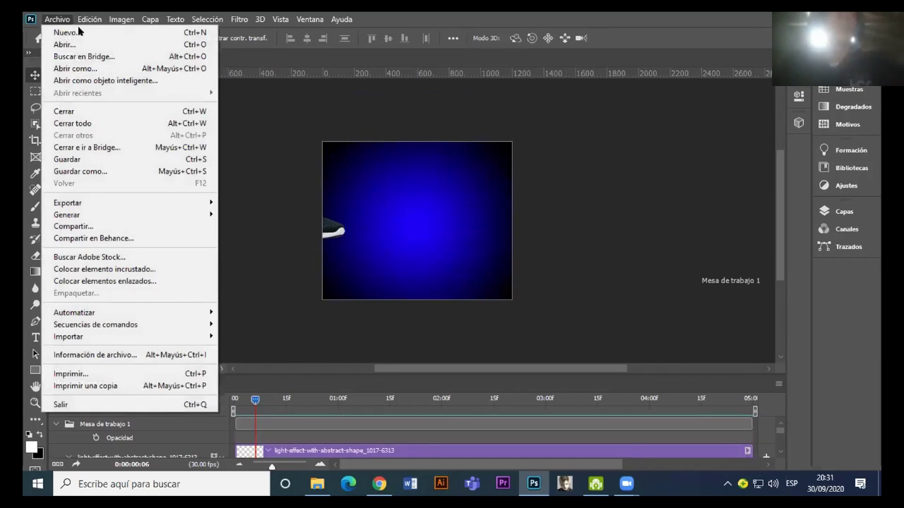
{"action": "left_click", "coordinate": [321, 299]}
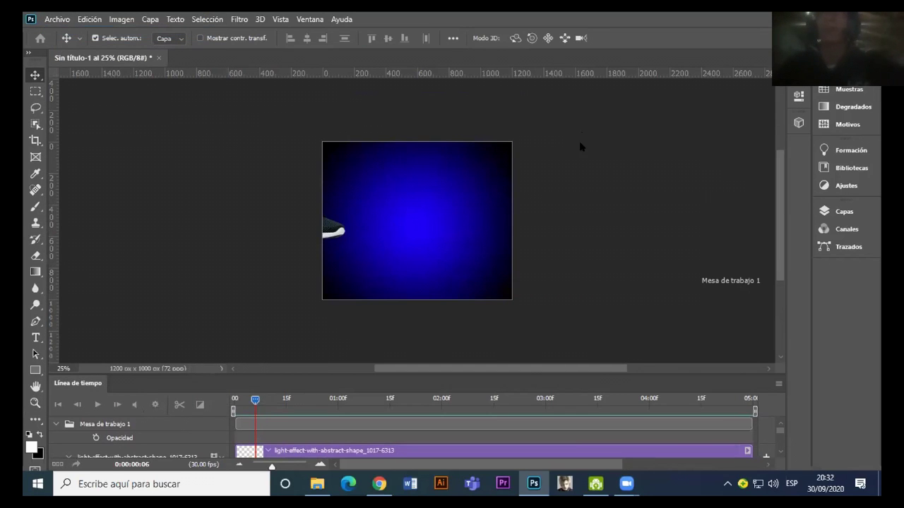
{"action": "key", "text": "ctrl+n"}
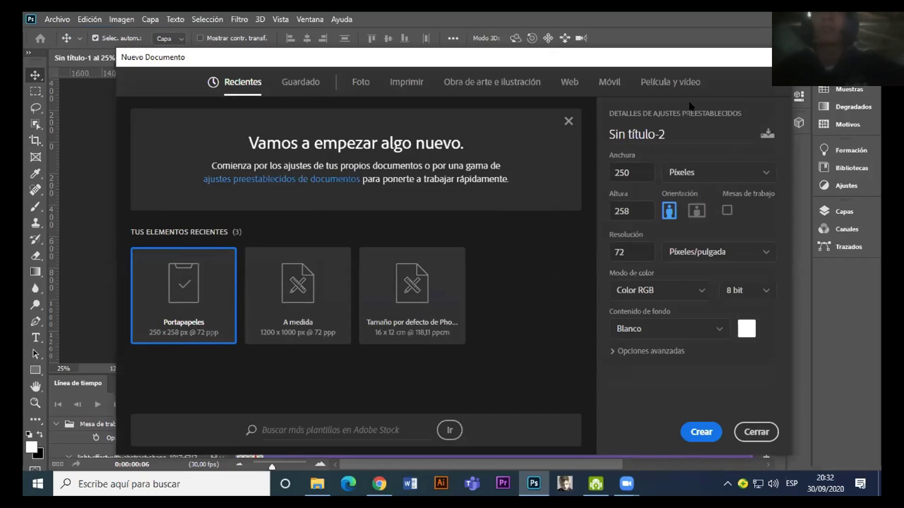
Step: Set Anchura 1200 and Altura 1000 pixels in Nuevo Documento and create it
{"action": "left_click", "coordinate": [631, 172]}
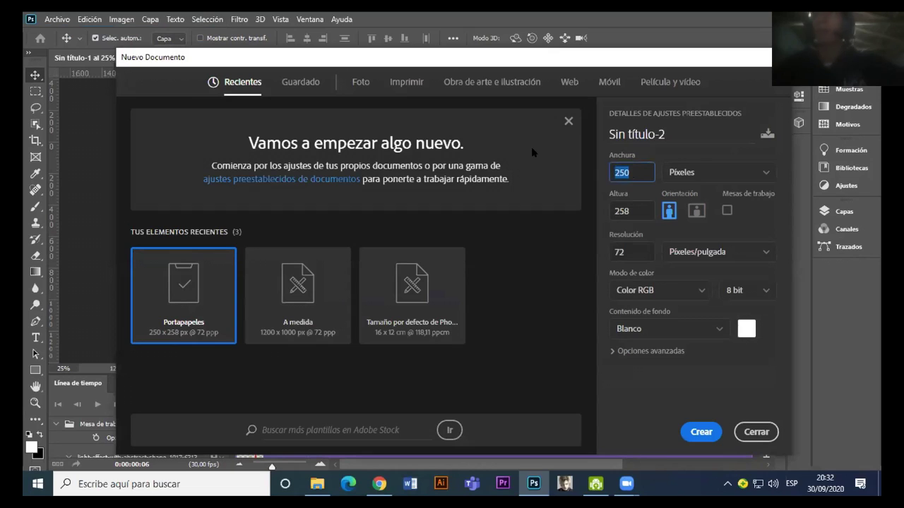
{"action": "type", "text": "1200"}
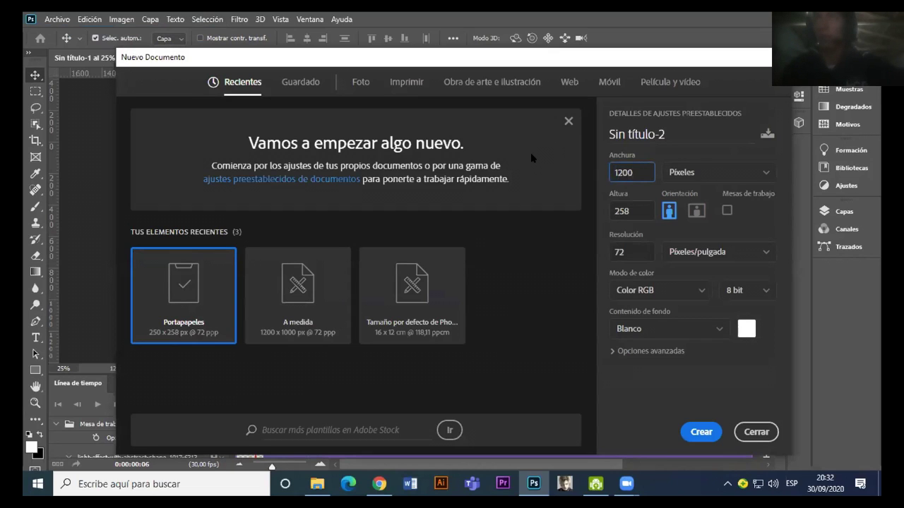
{"action": "left_click", "coordinate": [636, 209]}
{"action": "type", "text": "1"}
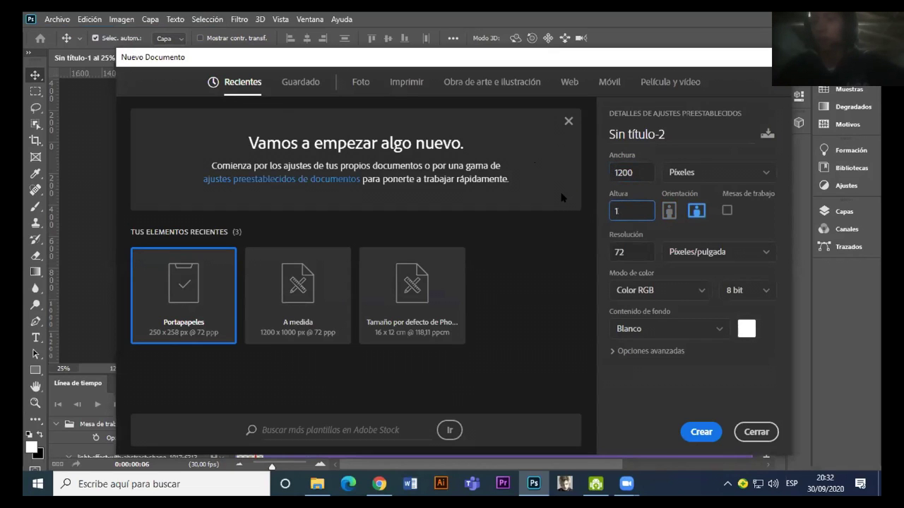
{"action": "type", "text": "2000"}
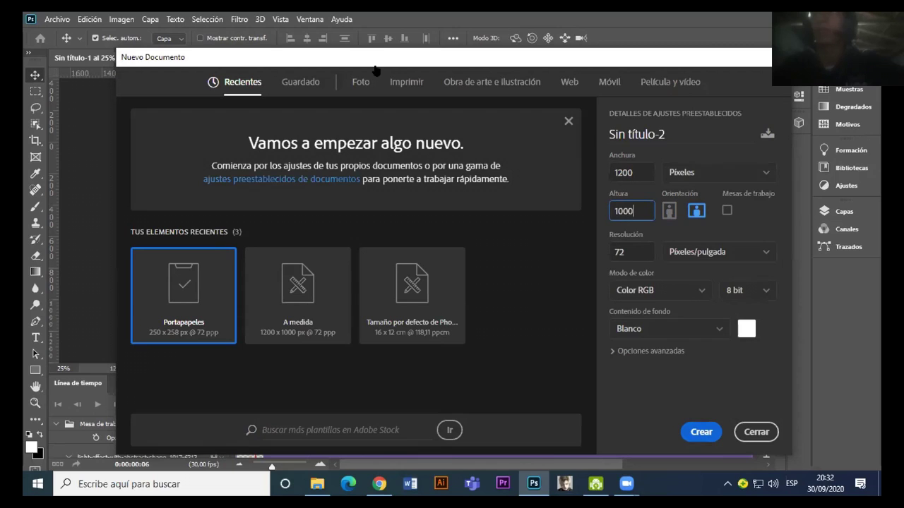
{"action": "key", "text": "Return"}
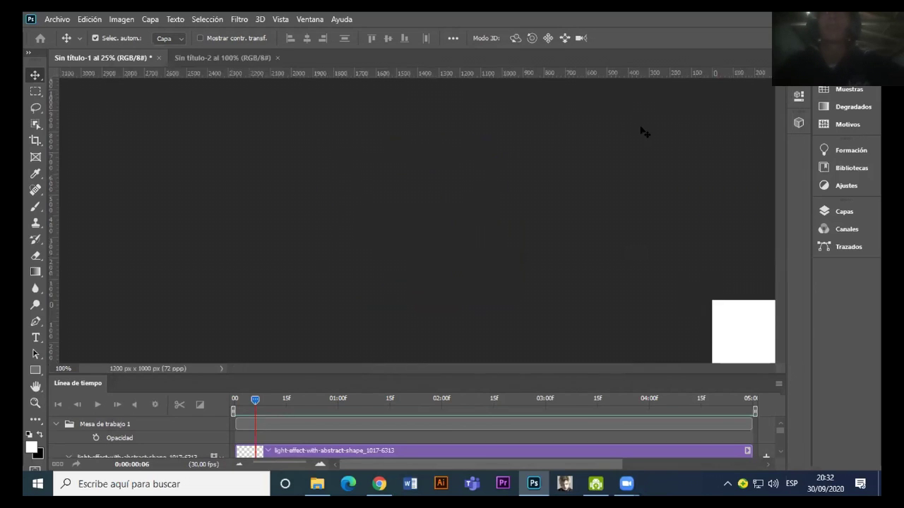
Step: Close the Timeline panel from its flyout menu and select the Gradient tool
{"action": "left_click", "coordinate": [779, 384]}
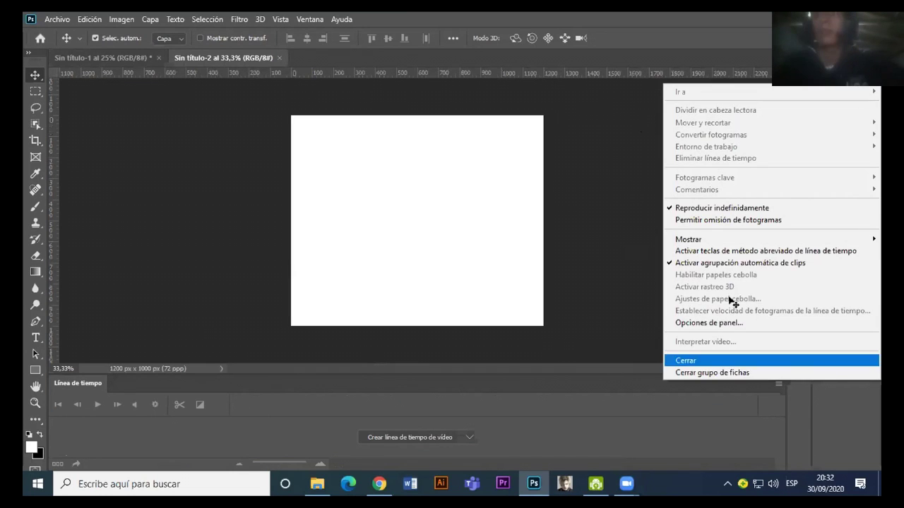
{"action": "left_click", "coordinate": [685, 360]}
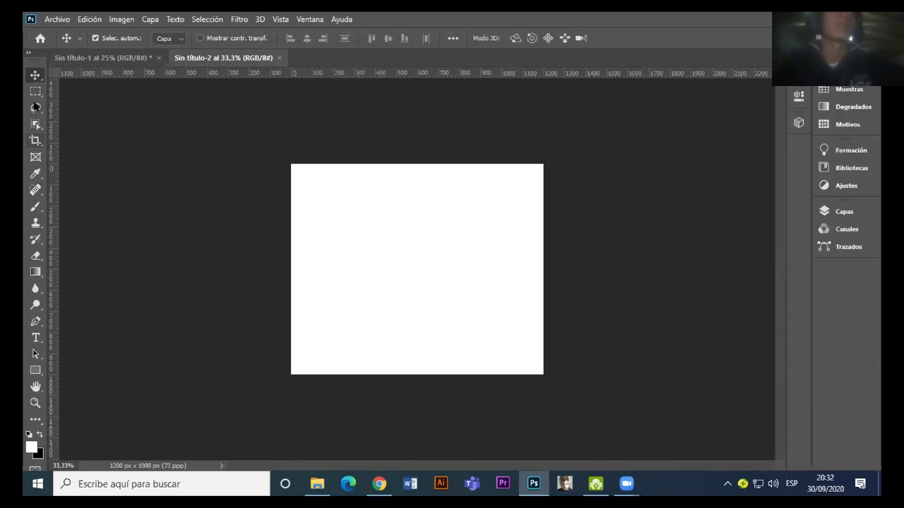
{"action": "left_click", "coordinate": [38, 272]}
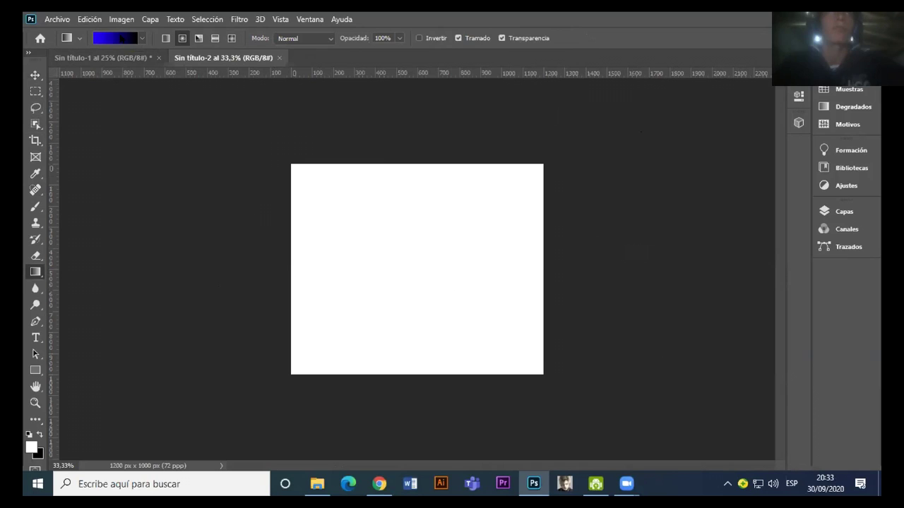
Step: Set the gradient's first colour stop to bright red ff0018
{"action": "left_click", "coordinate": [117, 38]}
{"action": "left_click", "coordinate": [577, 277]}
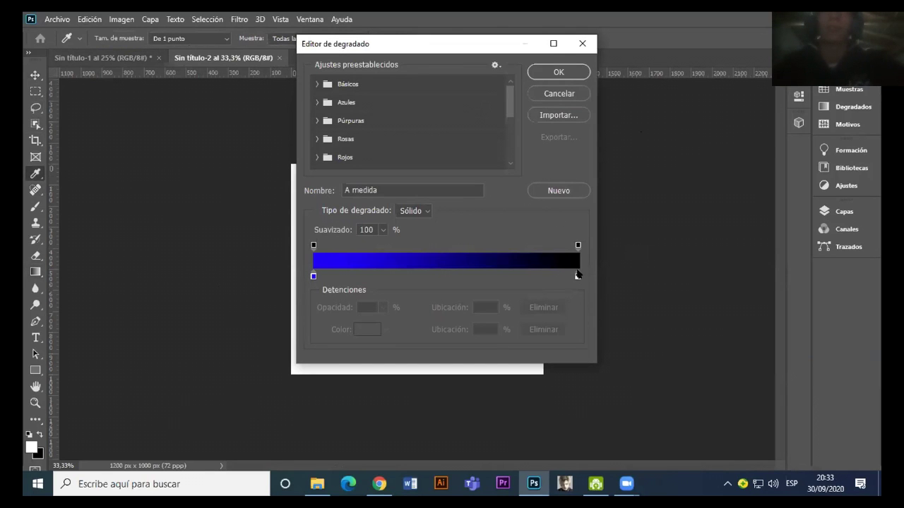
{"action": "left_click", "coordinate": [313, 276]}
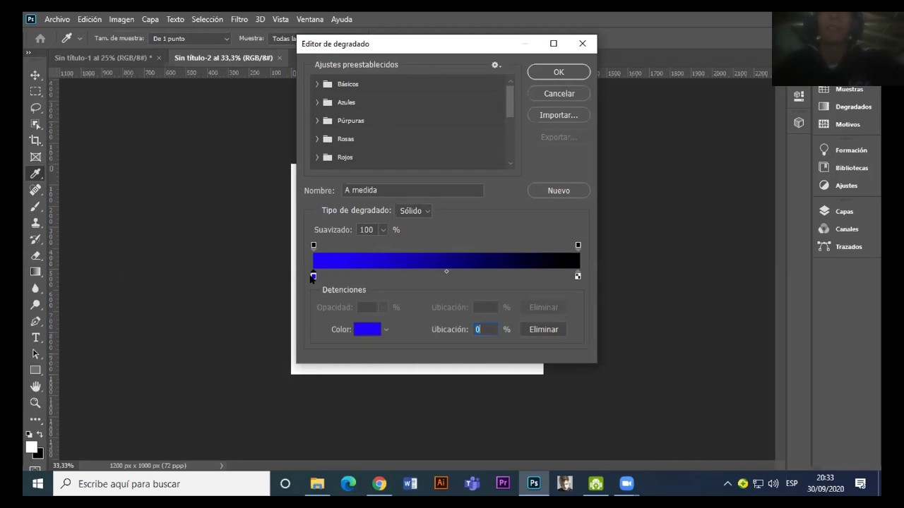
{"action": "left_click", "coordinate": [366, 329]}
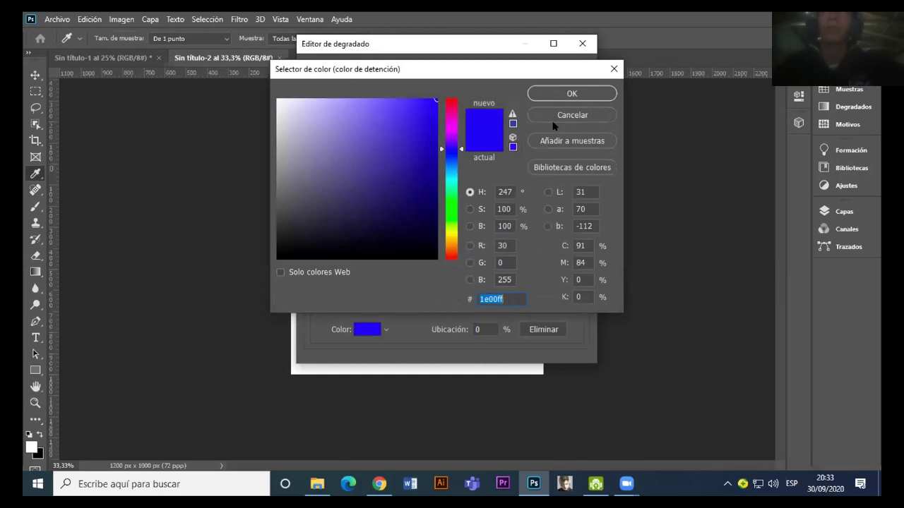
{"action": "left_click", "coordinate": [447, 101]}
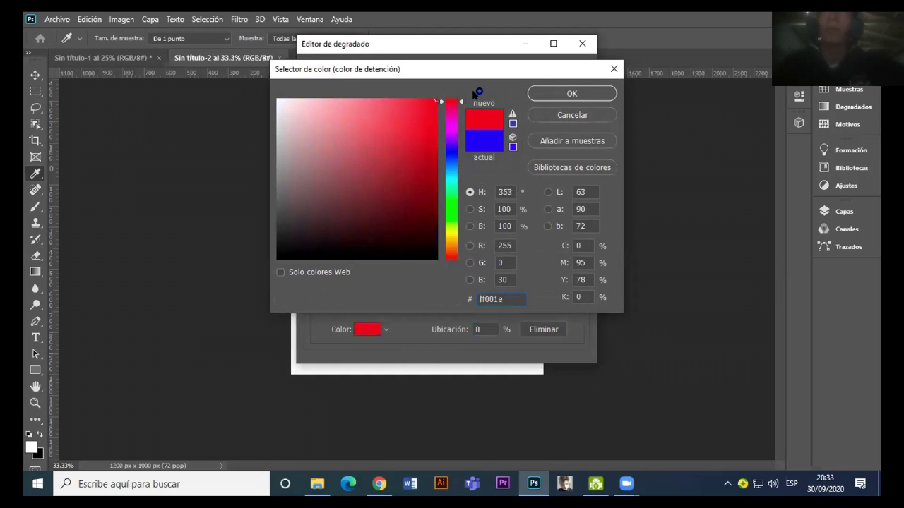
{"action": "left_click", "coordinate": [581, 93]}
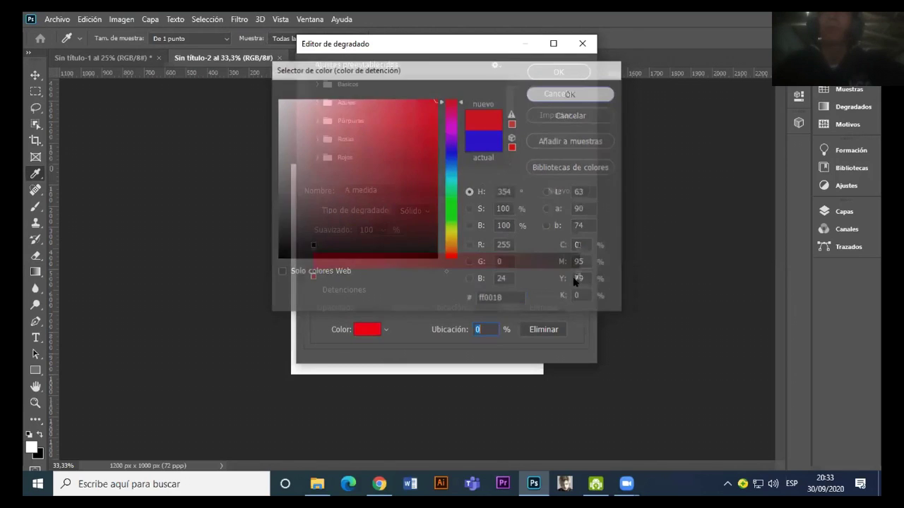
Step: Set the end stop to white ffffff and drag a radial gradient out from the canvas centre
{"action": "left_click", "coordinate": [577, 276]}
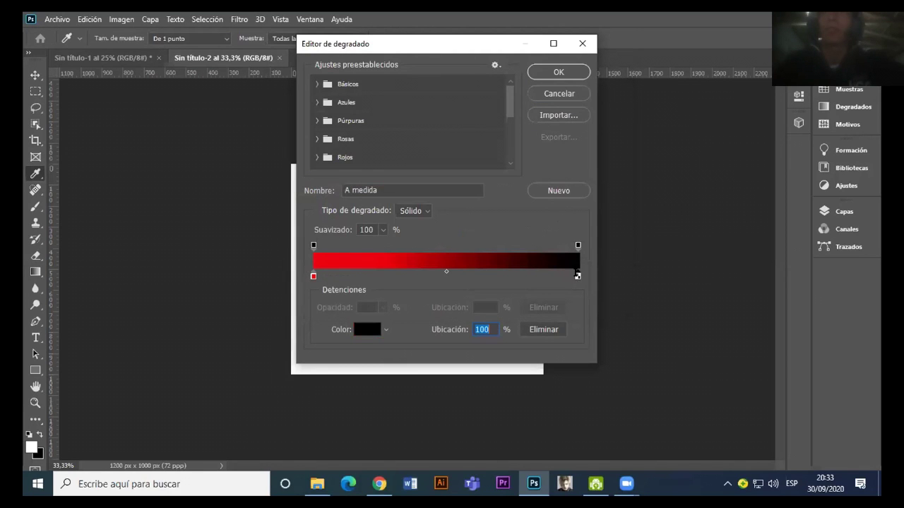
{"action": "double_click", "coordinate": [577, 275]}
{"action": "type", "text": "ffffff"}
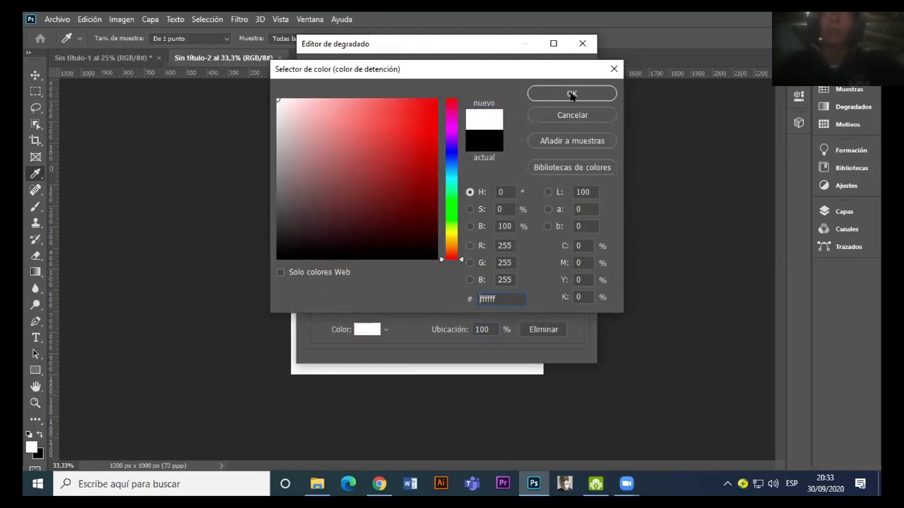
{"action": "left_click", "coordinate": [572, 94]}
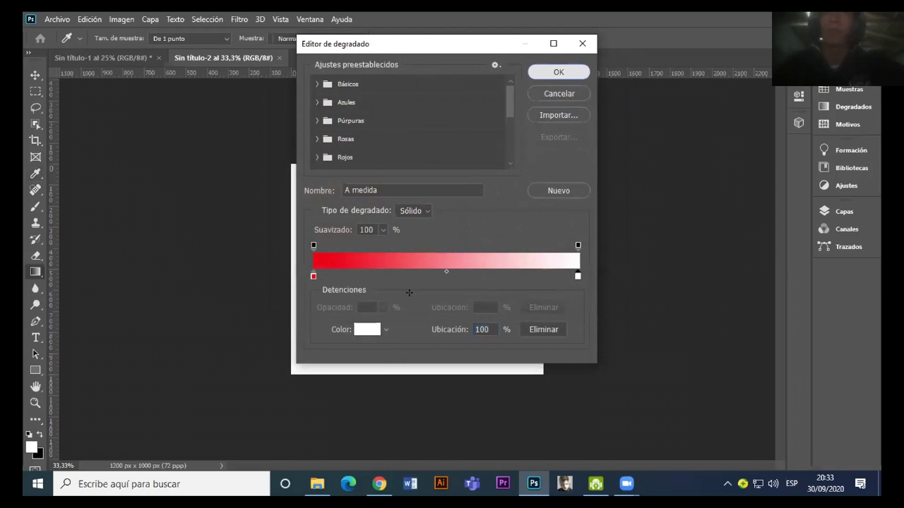
{"action": "left_click", "coordinate": [559, 71]}
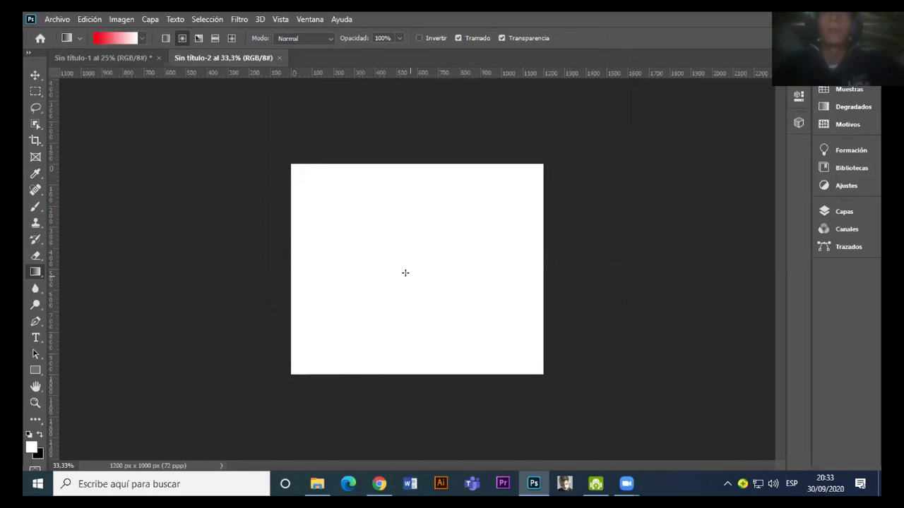
{"action": "left_click_drag", "start_coordinate": [420, 278], "coordinate": [599, 136]}
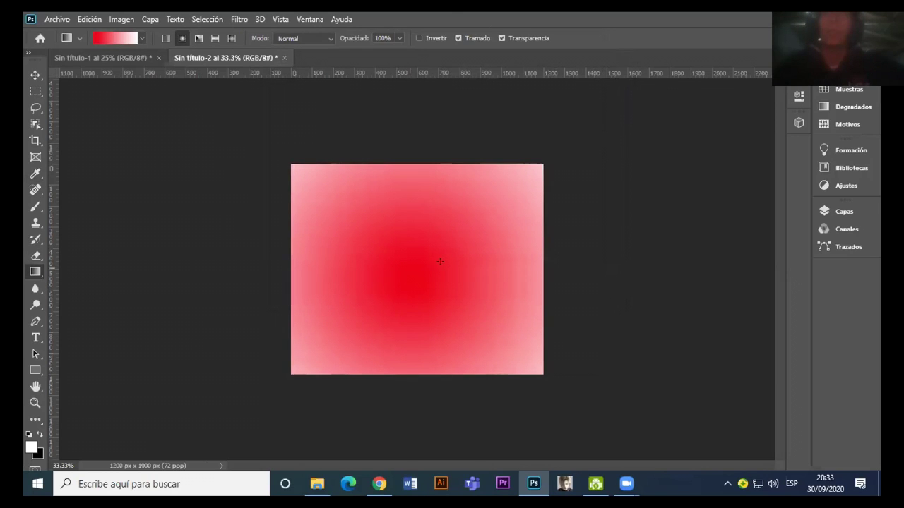
{"action": "left_click_drag", "start_coordinate": [408, 268], "coordinate": [690, 147]}
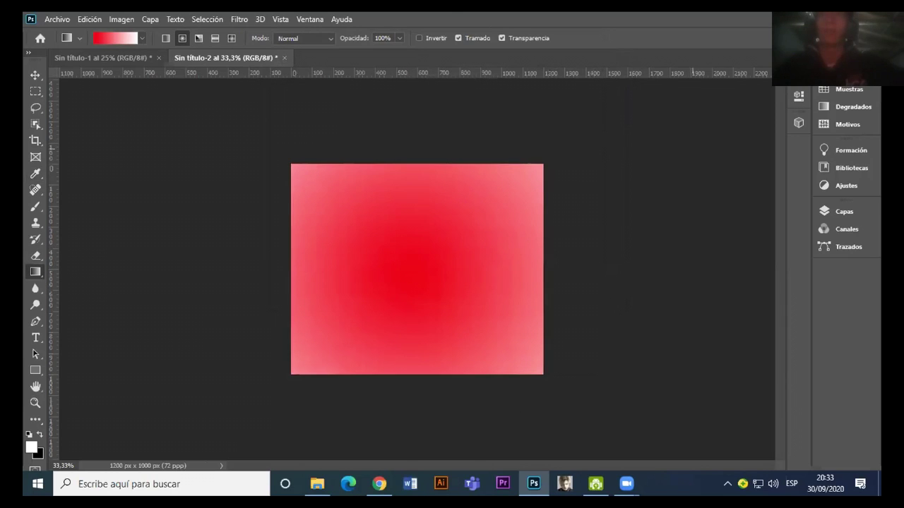
Step: Place the 'unnamed' Mickey image as an embedded file on the canvas
{"action": "left_click", "coordinate": [66, 19]}
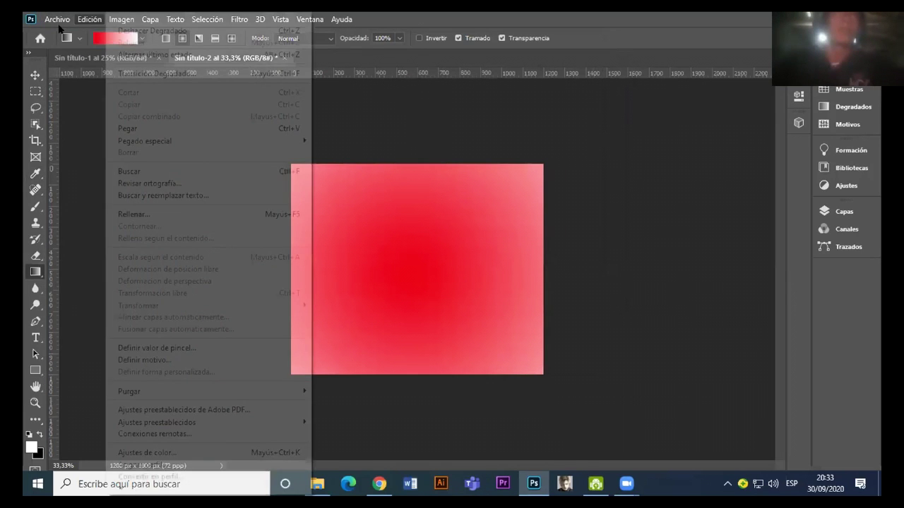
{"action": "left_click", "coordinate": [60, 21]}
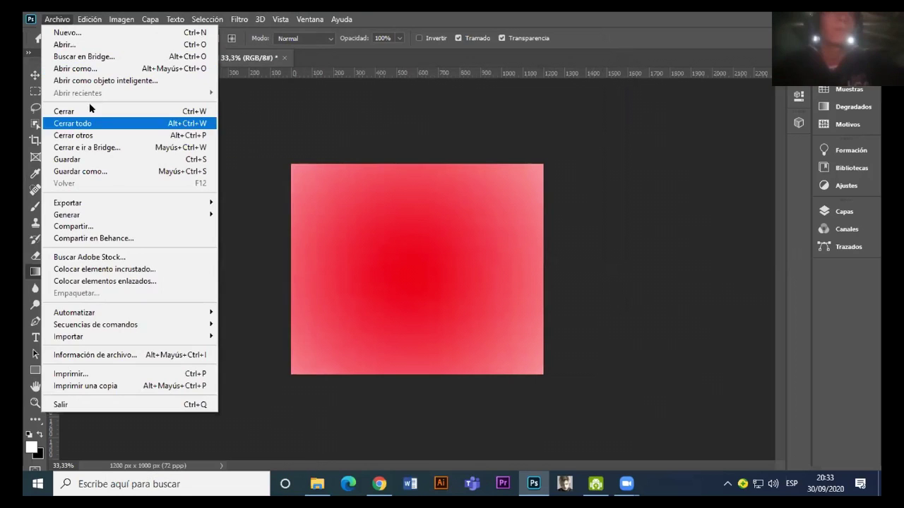
{"action": "left_click", "coordinate": [138, 270]}
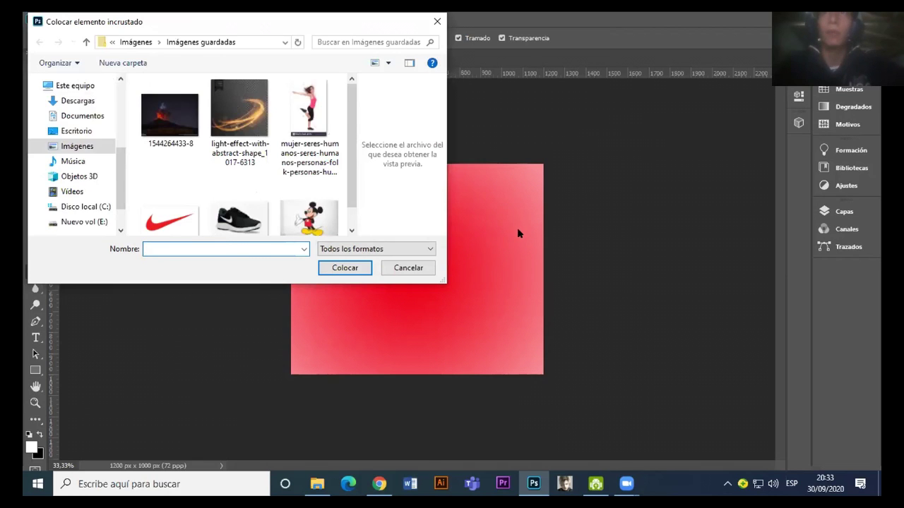
{"action": "scroll", "coordinate": [517, 223], "scroll_direction": "down", "scroll_amount": 1}
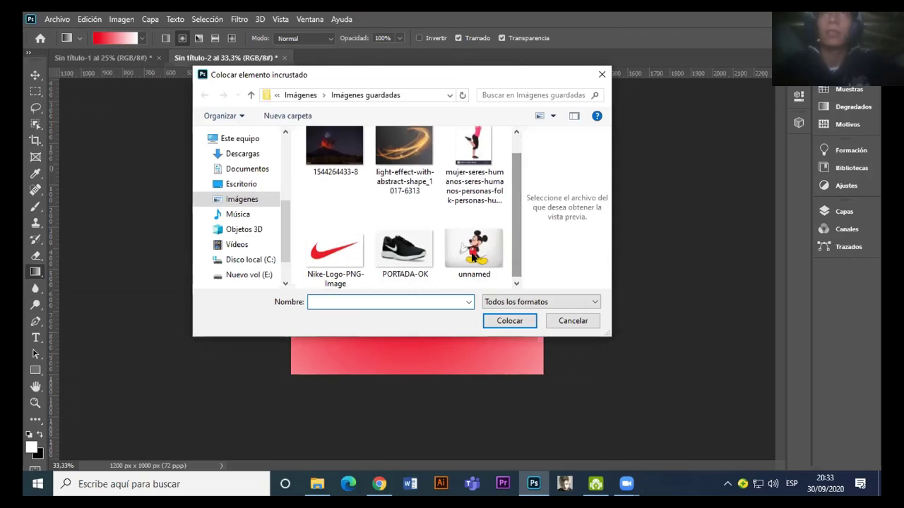
{"action": "left_click", "coordinate": [480, 249]}
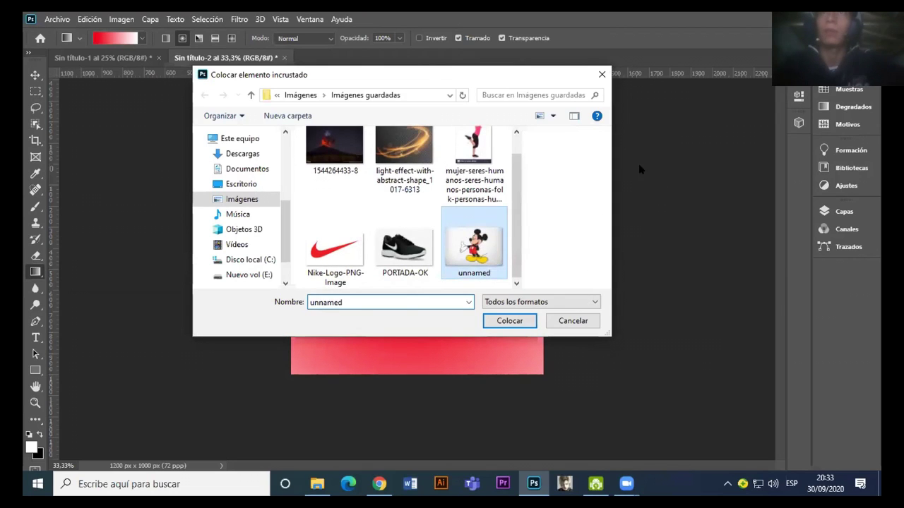
{"action": "key", "text": "Return"}
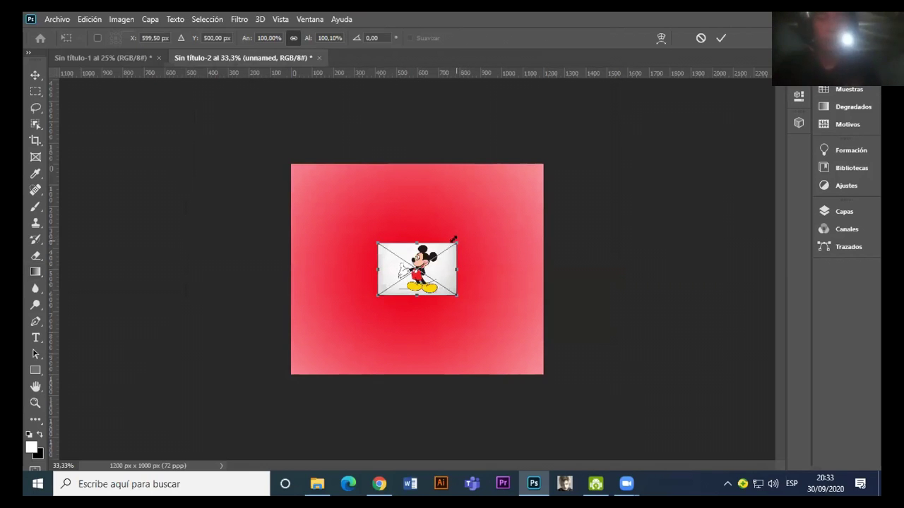
Step: Scale the Mickey image up to about 253% and commit it
{"action": "left_click_drag", "start_coordinate": [454, 241], "coordinate": [486, 210]}
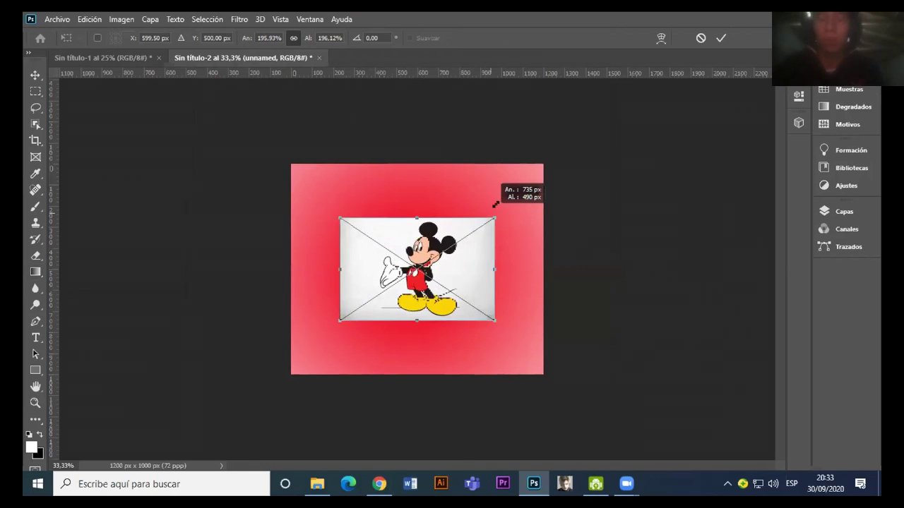
{"action": "mouse_move", "coordinate": [485, 209]}
{"action": "left_mouse_down"}
{"action": "mouse_move", "coordinate": [517, 181]}
{"action": "mouse_move", "coordinate": [530, 194]}
{"action": "left_mouse_up"}
{"action": "key", "text": "Return"}
{"action": "key", "text": "g"}
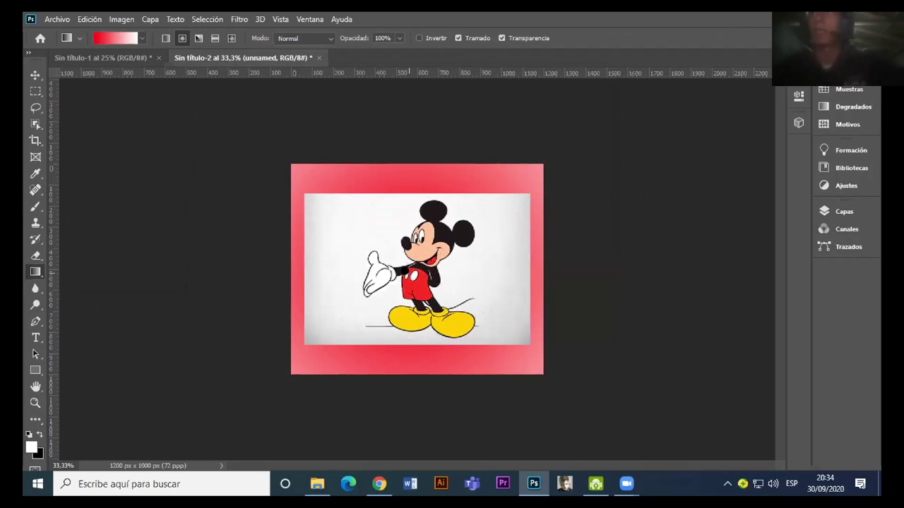
Step: Rasterize the Mickey 'unnamed' layer
{"action": "left_click", "coordinate": [844, 211]}
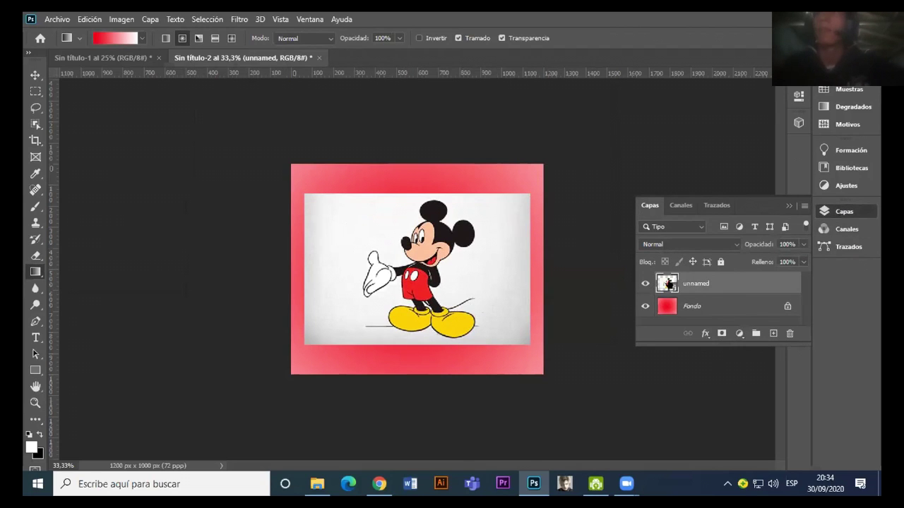
{"action": "right_click", "coordinate": [672, 287]}
{"action": "left_click", "coordinate": [704, 276]}
{"action": "right_click", "coordinate": [735, 283]}
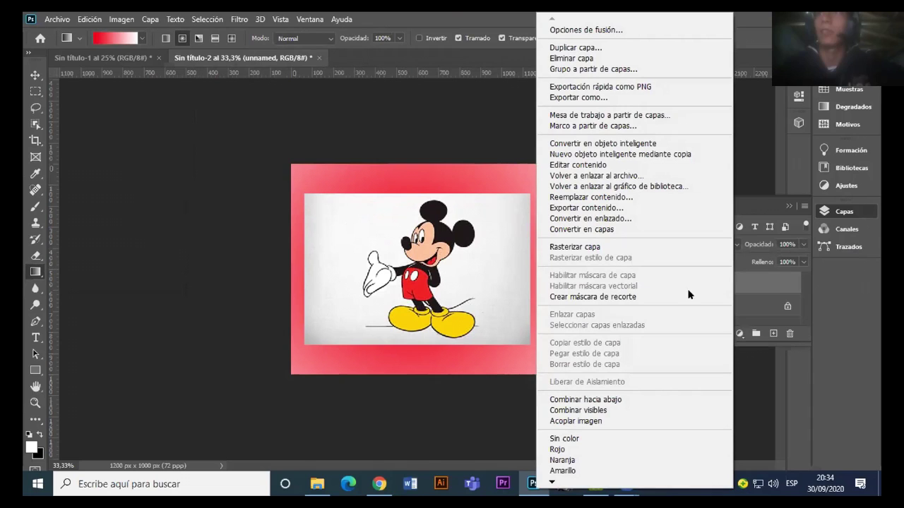
{"action": "left_click", "coordinate": [638, 244]}
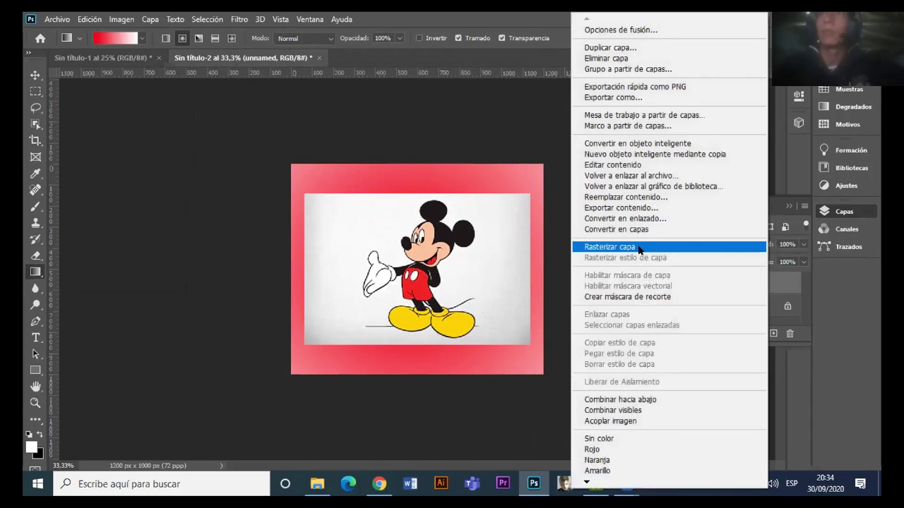
{"action": "left_click", "coordinate": [638, 247]}
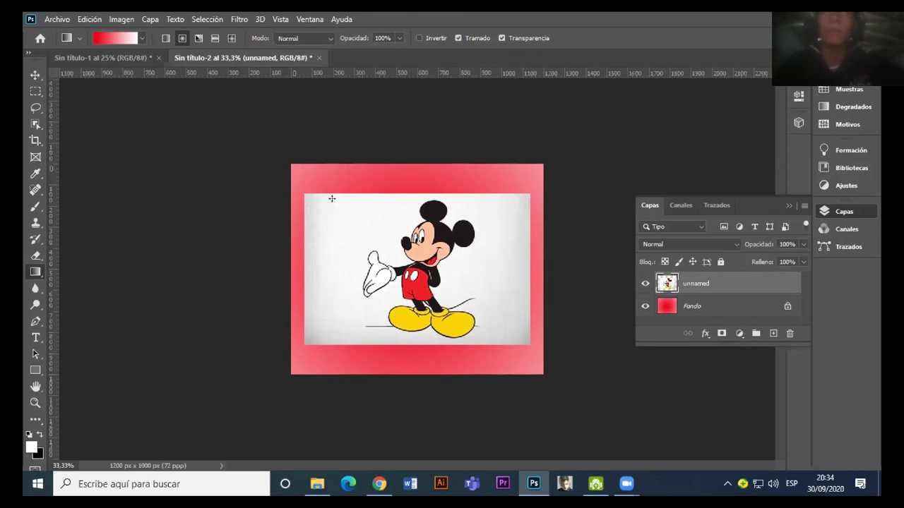
Step: Erase Mickey's white background and leftover white streaks so the red gradient shows
{"action": "left_click", "coordinate": [37, 257]}
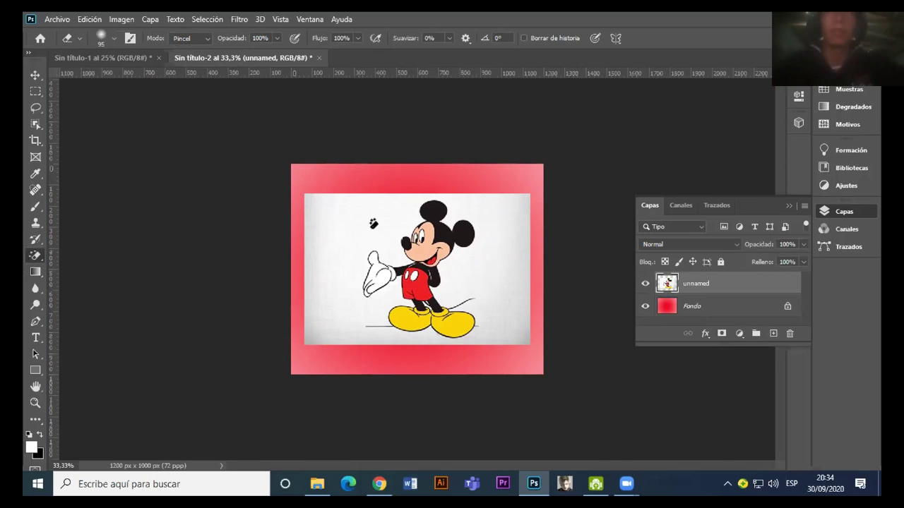
{"action": "key", "text": "shift+e"}
{"action": "key", "text": "shift+e"}
{"action": "left_click", "coordinate": [528, 296]}
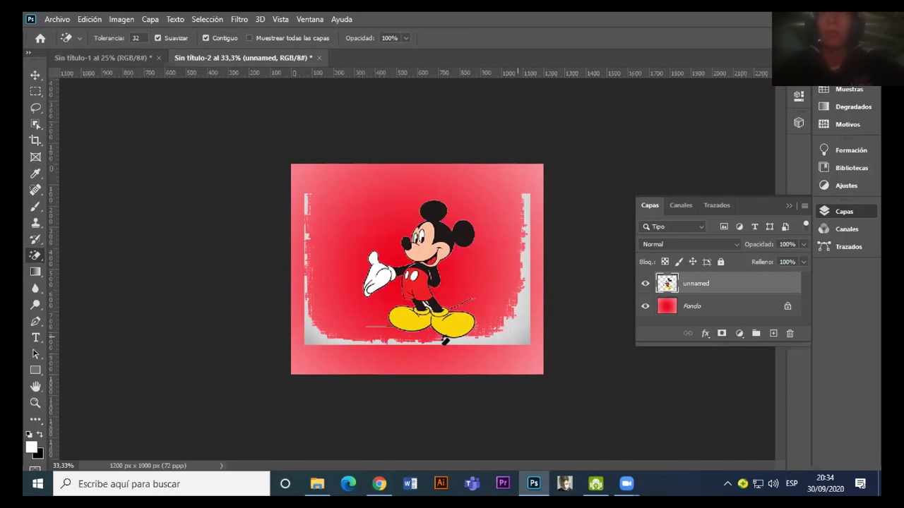
{"action": "left_click", "coordinate": [395, 338]}
{"action": "left_click", "coordinate": [322, 327]}
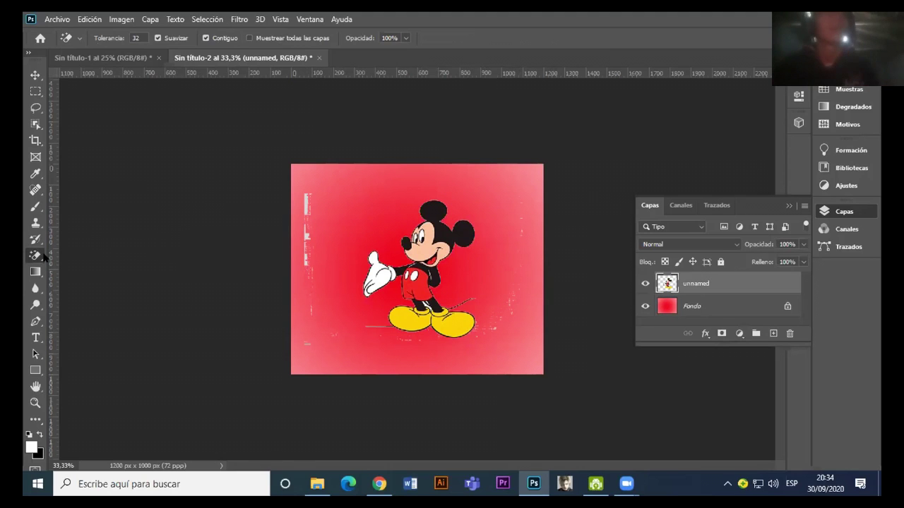
{"action": "right_click", "coordinate": [35, 257]}
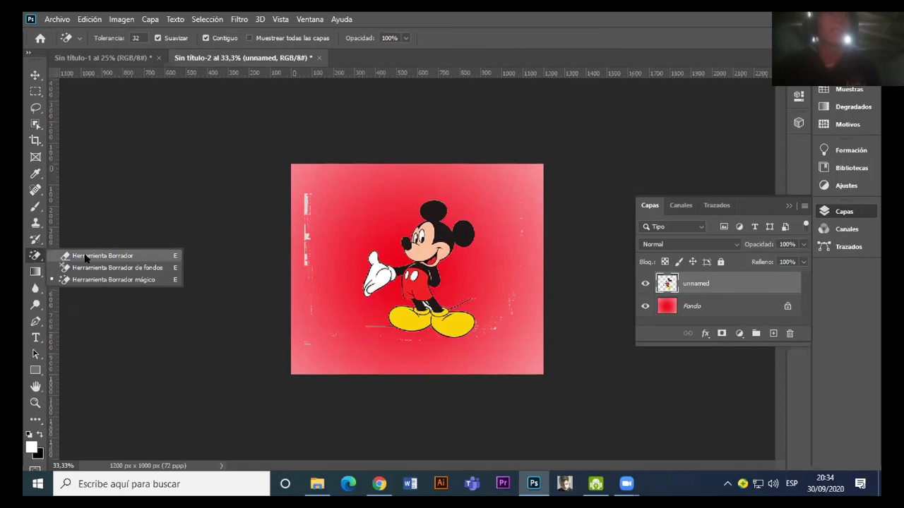
{"action": "left_click", "coordinate": [78, 254]}
{"action": "left_click_drag", "start_coordinate": [305, 193], "coordinate": [311, 300]}
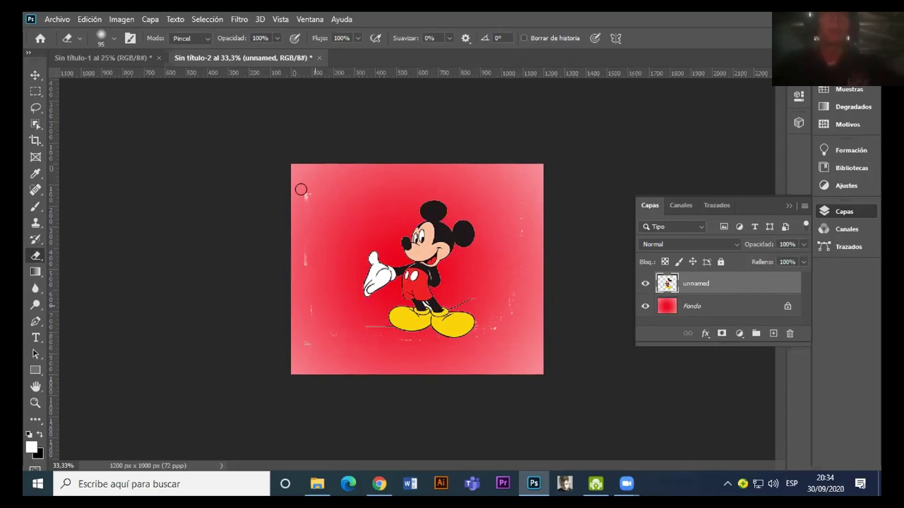
{"action": "left_click_drag", "start_coordinate": [301, 234], "coordinate": [313, 355]}
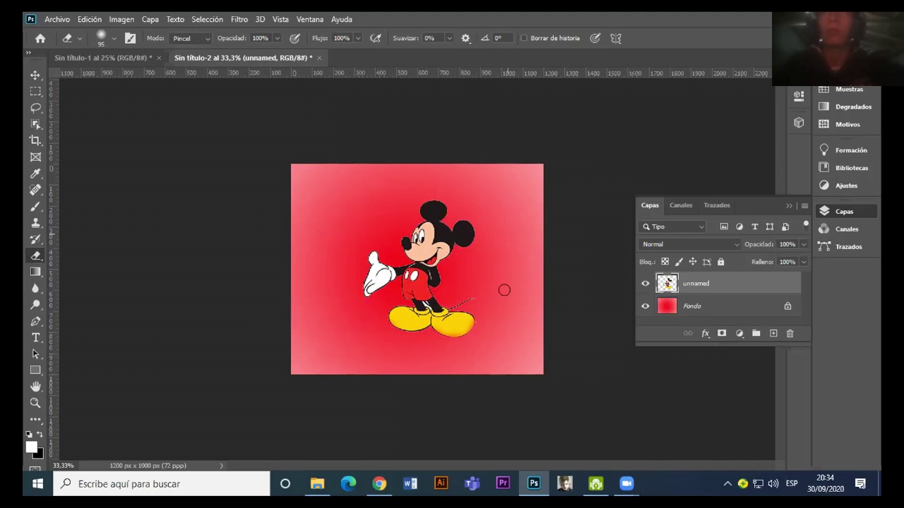
Step: Zoom in to 50% and shift Mickey slightly lower on the card
{"action": "key", "text": "z"}
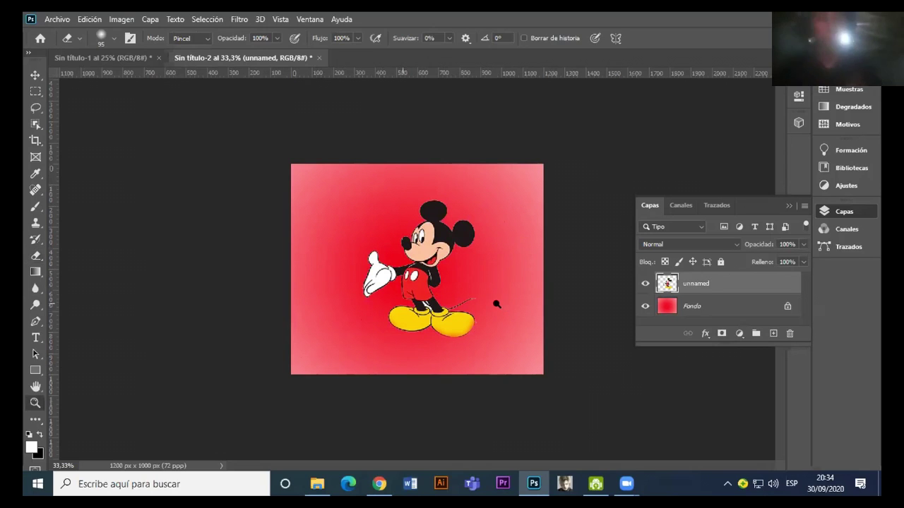
{"action": "key", "text": "ctrl+plus"}
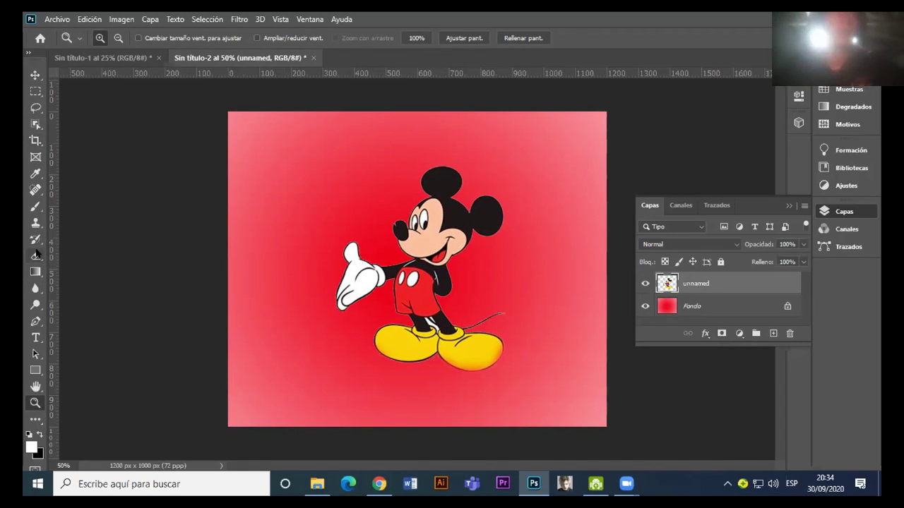
{"action": "left_click", "coordinate": [35, 255]}
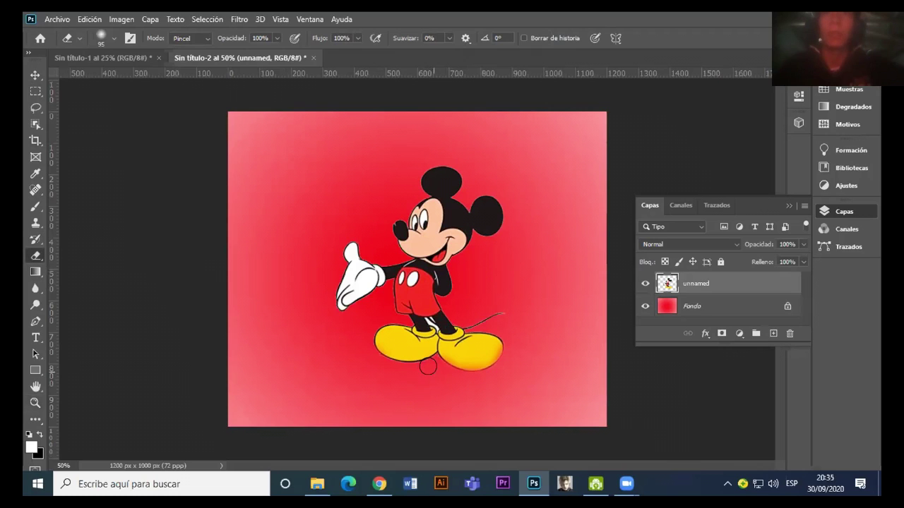
{"action": "key", "text": "v"}
{"action": "left_click_drag", "start_coordinate": [432, 245], "coordinate": [412, 253]}
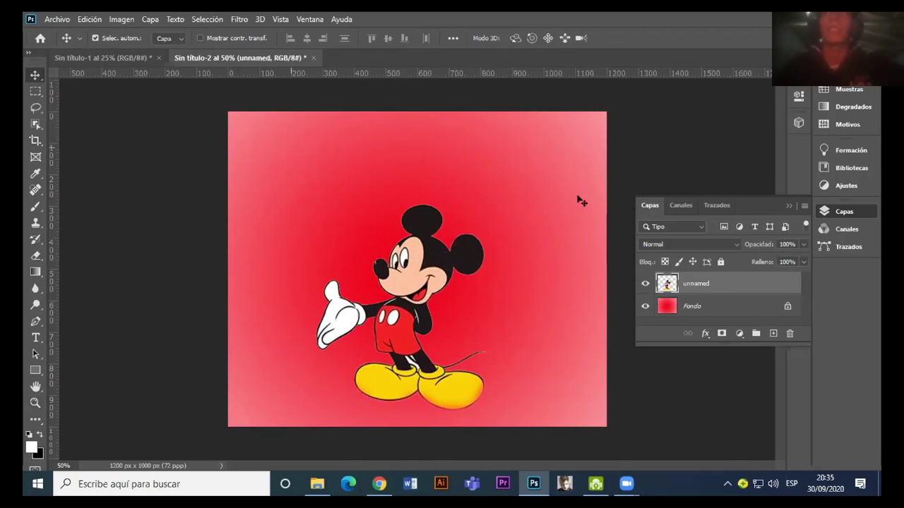
Step: Add a red FELIZ NAVIDAD text layer near the top left
{"action": "left_click", "coordinate": [37, 338]}
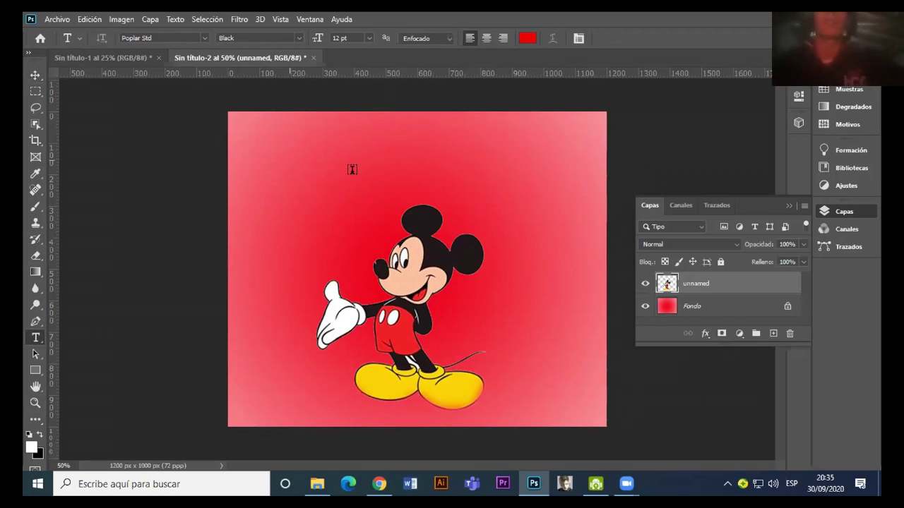
{"action": "left_click", "coordinate": [291, 157]}
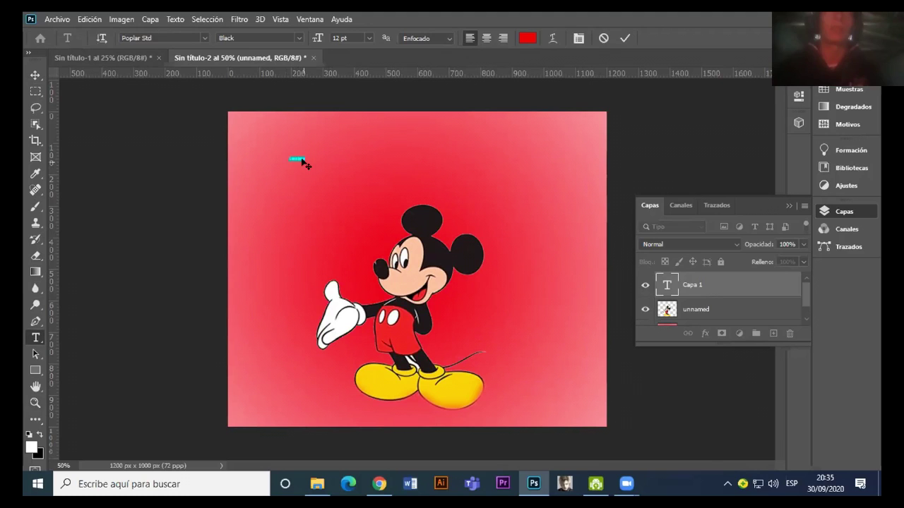
{"action": "left_click", "coordinate": [301, 157]}
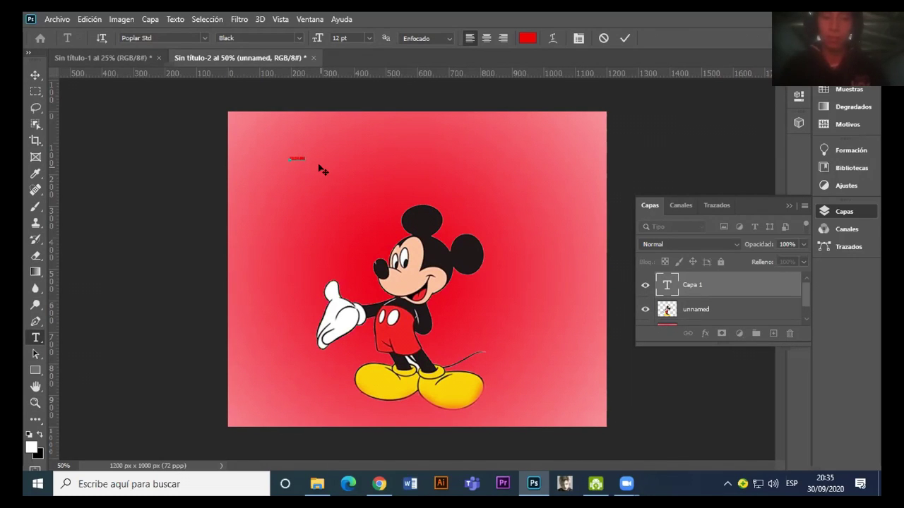
{"action": "left_click", "coordinate": [35, 75]}
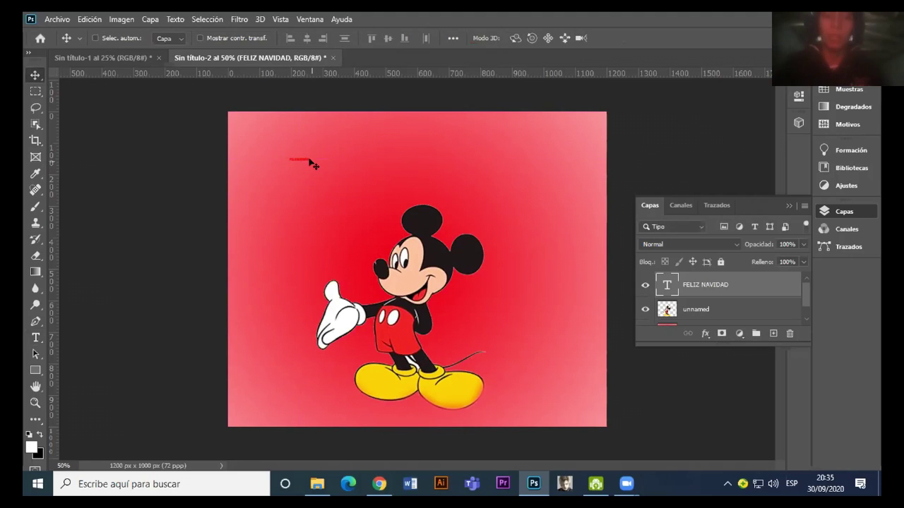
{"action": "left_click_drag", "start_coordinate": [309, 164], "coordinate": [309, 160]}
Step: Scale the FELIZ NAVIDAD title up and stretch it across the top of the card
{"action": "key", "text": "ctrl+t"}
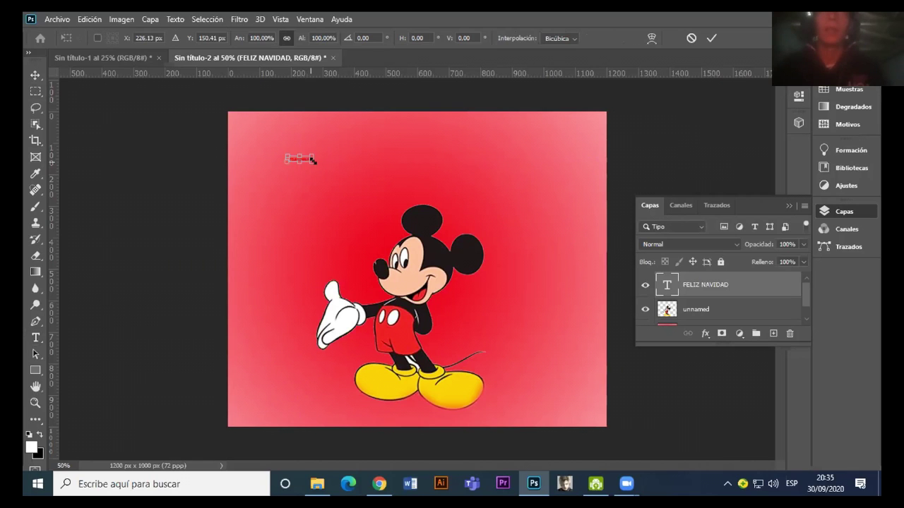
{"action": "left_click_drag", "start_coordinate": [309, 159], "coordinate": [395, 157]}
{"action": "left_click_drag", "start_coordinate": [335, 152], "coordinate": [401, 149]}
{"action": "left_click_drag", "start_coordinate": [487, 189], "coordinate": [538, 187]}
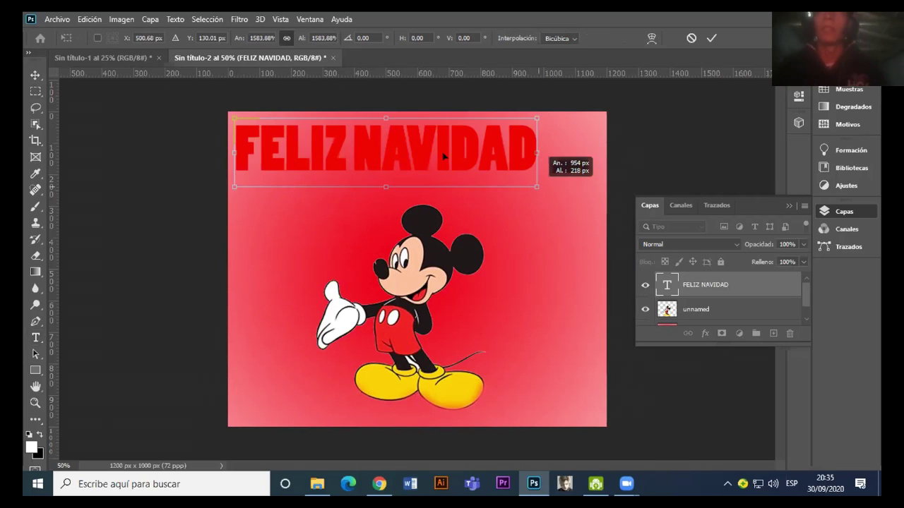
{"action": "left_click_drag", "start_coordinate": [444, 157], "coordinate": [474, 165]}
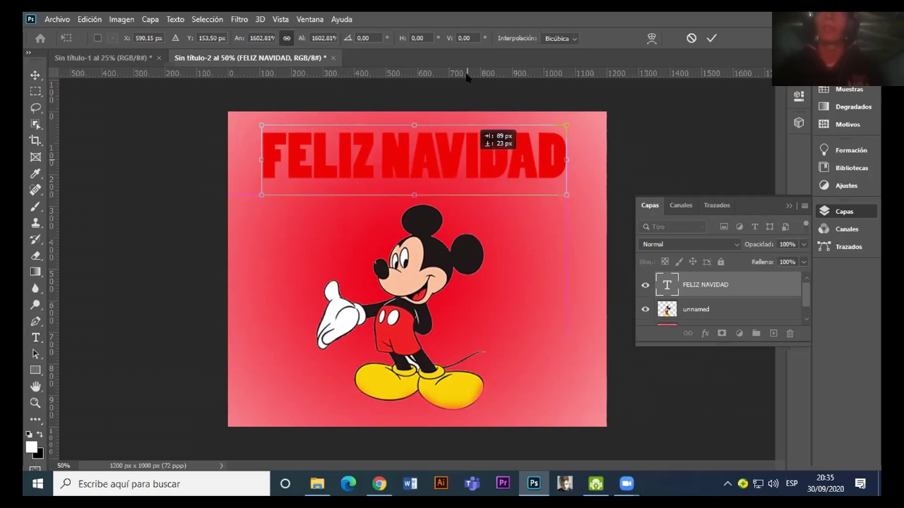
{"action": "left_click_drag", "start_coordinate": [466, 78], "coordinate": [479, 47]}
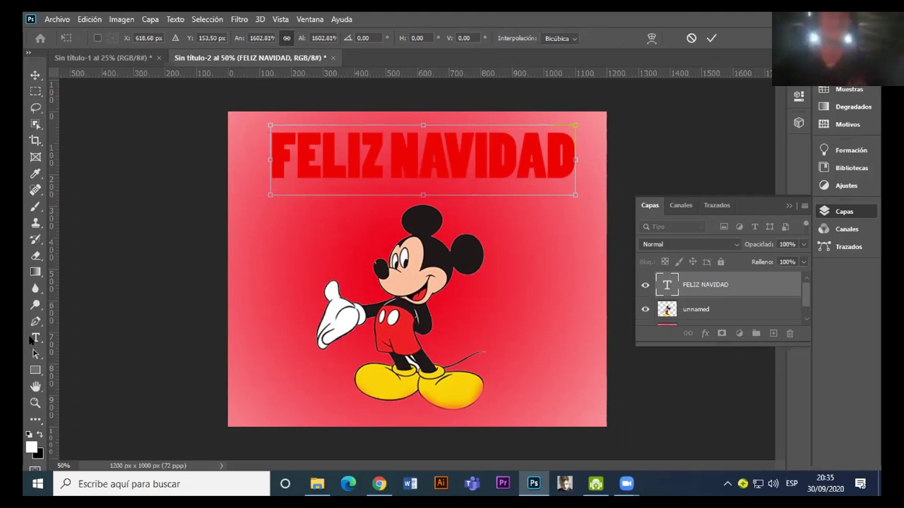
Step: Recolour the whole FELIZ NAVIDAD text to white (ffffff) and commit it
{"action": "key", "text": "t"}
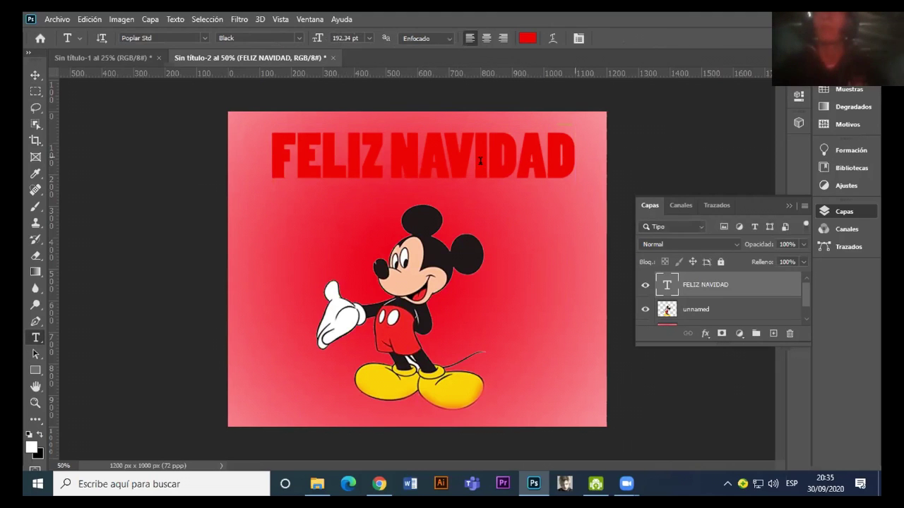
{"action": "double_click", "coordinate": [480, 161]}
{"action": "key", "text": "ctrl+a"}
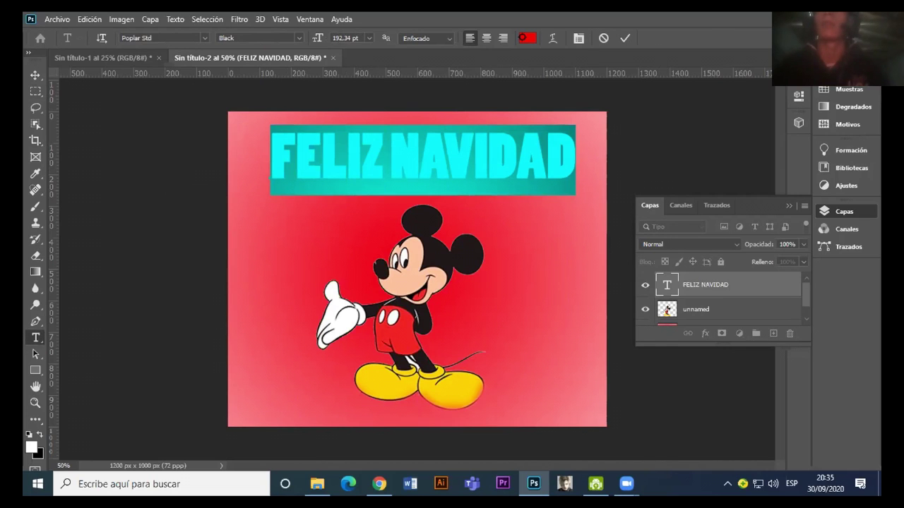
{"action": "left_click", "coordinate": [523, 39]}
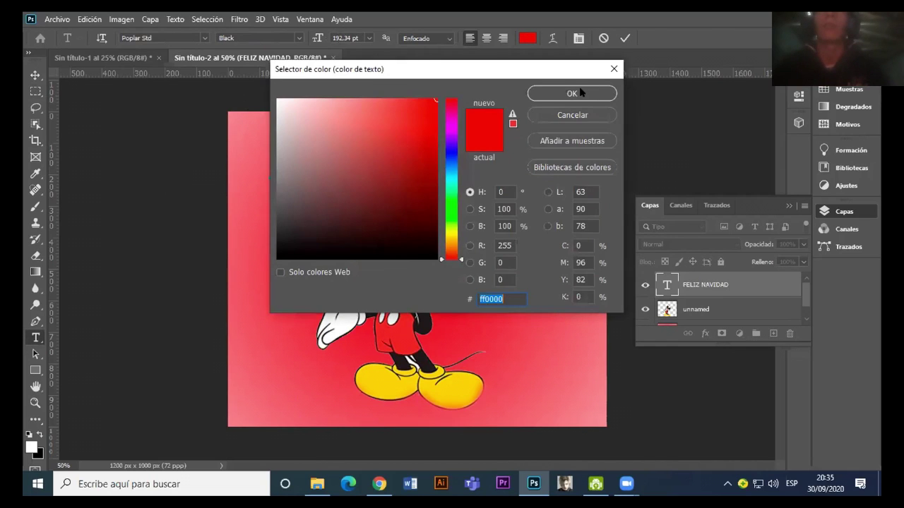
{"action": "type", "text": "ffffff"}
{"action": "left_click", "coordinate": [580, 93]}
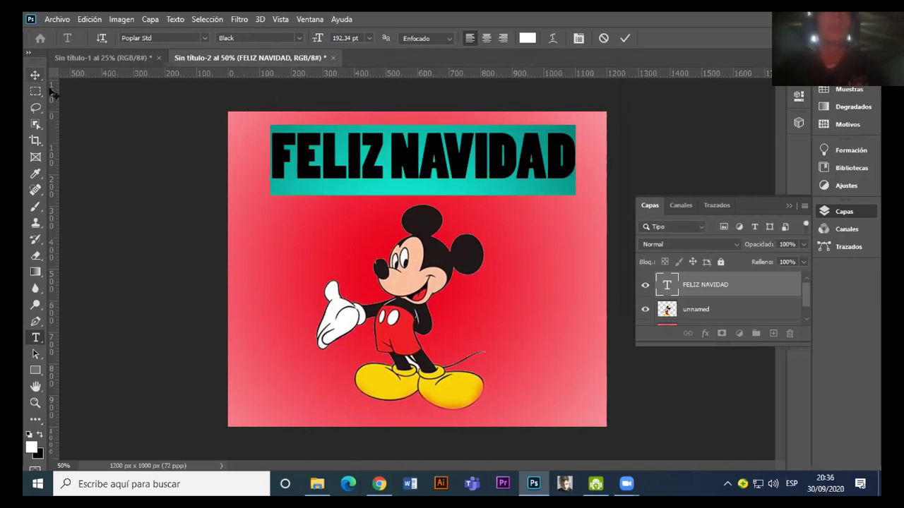
{"action": "left_click", "coordinate": [35, 75]}
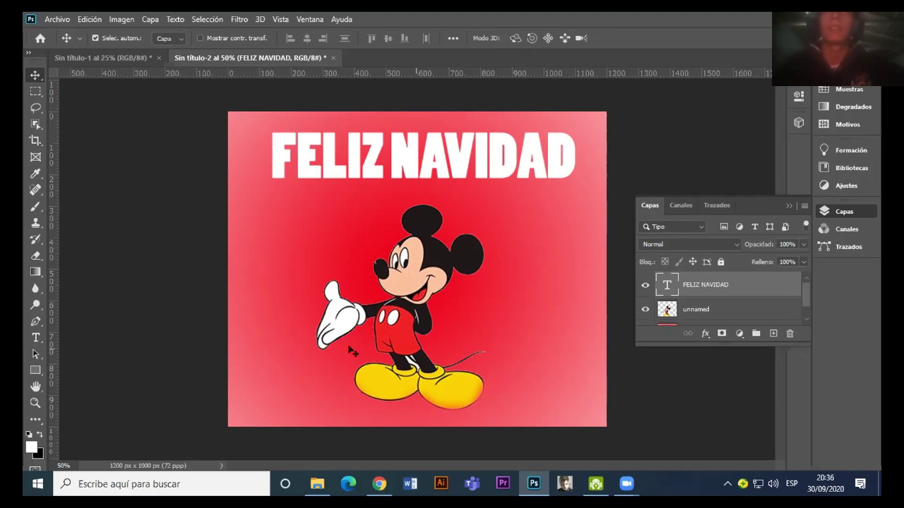
{"action": "left_click_drag", "start_coordinate": [806, 299], "coordinate": [803, 307]}
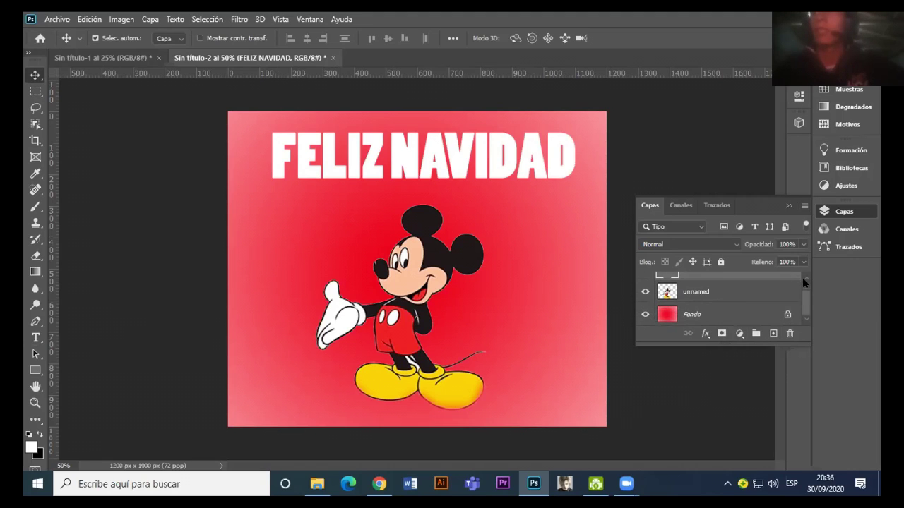
Step: Add a new empty layer and set up the Brush at about 15 px
{"action": "left_click", "coordinate": [805, 282]}
{"action": "left_click", "coordinate": [774, 333]}
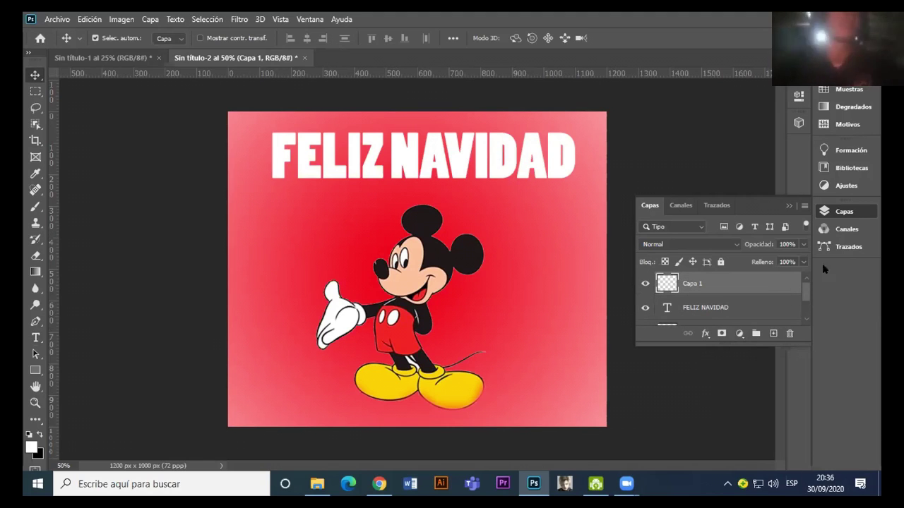
{"action": "left_click", "coordinate": [35, 206]}
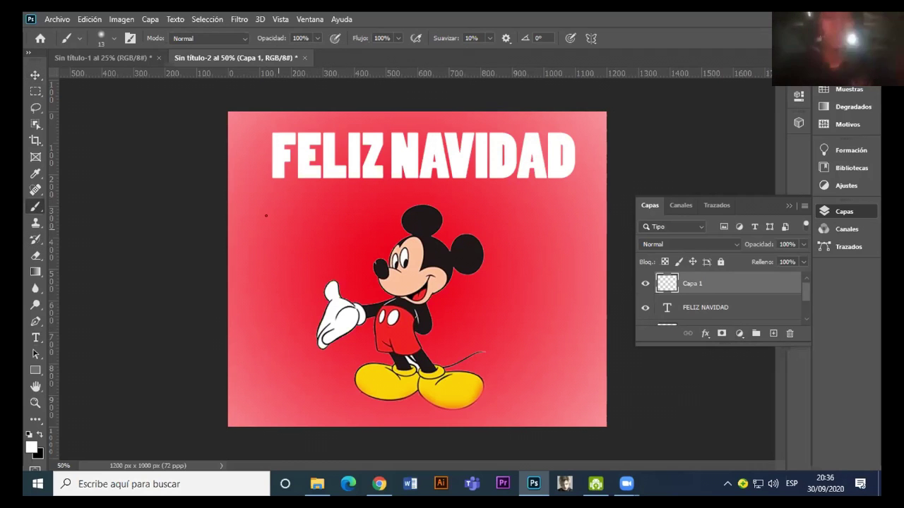
{"action": "left_click", "coordinate": [110, 38]}
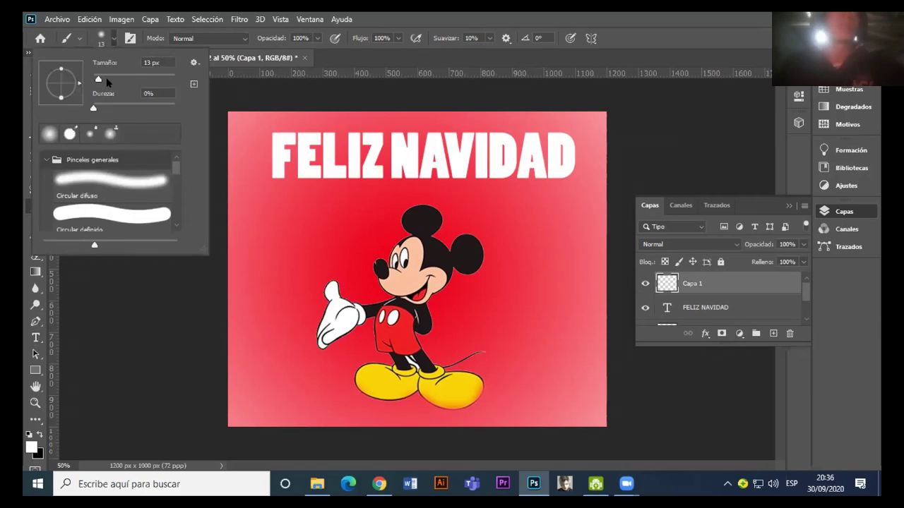
{"action": "left_click_drag", "start_coordinate": [99, 78], "coordinate": [100, 78]}
{"action": "key", "text": "Return"}
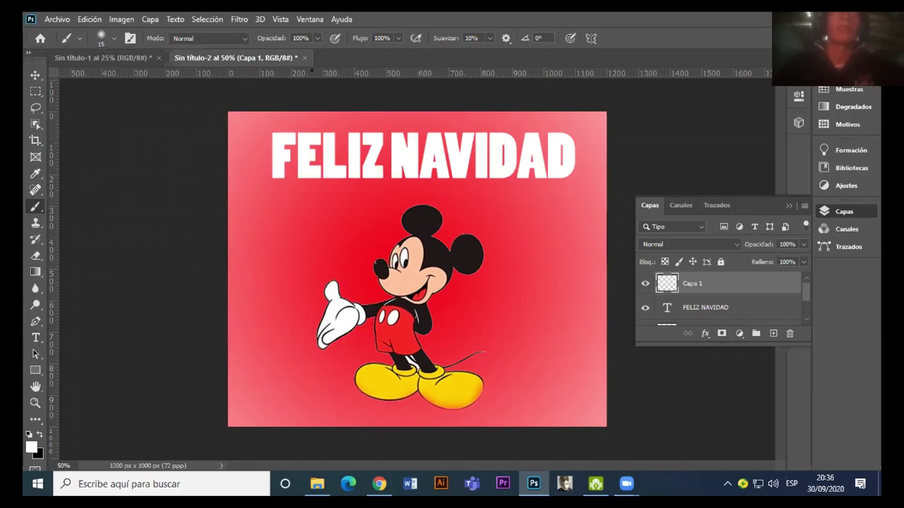
Step: Set the brush colour to bright green and paint a first small dot
{"action": "left_click", "coordinate": [31, 446]}
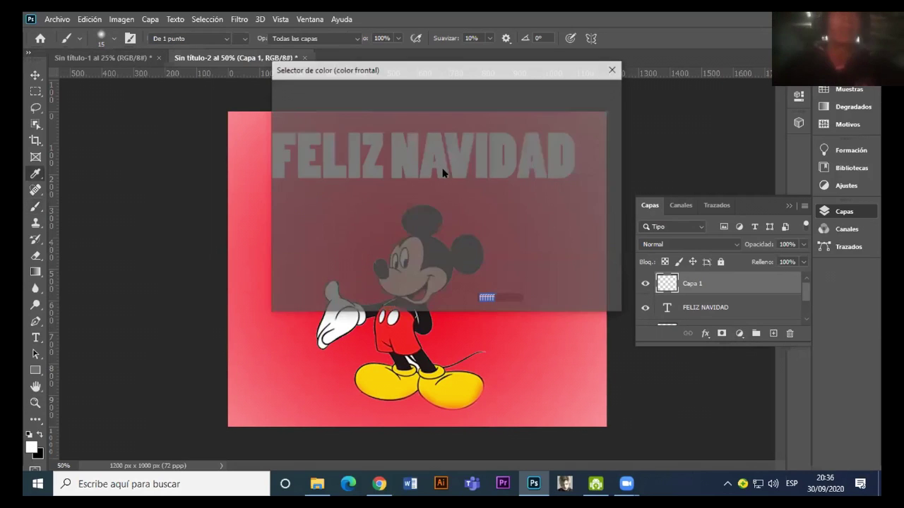
{"action": "left_click", "coordinate": [450, 210]}
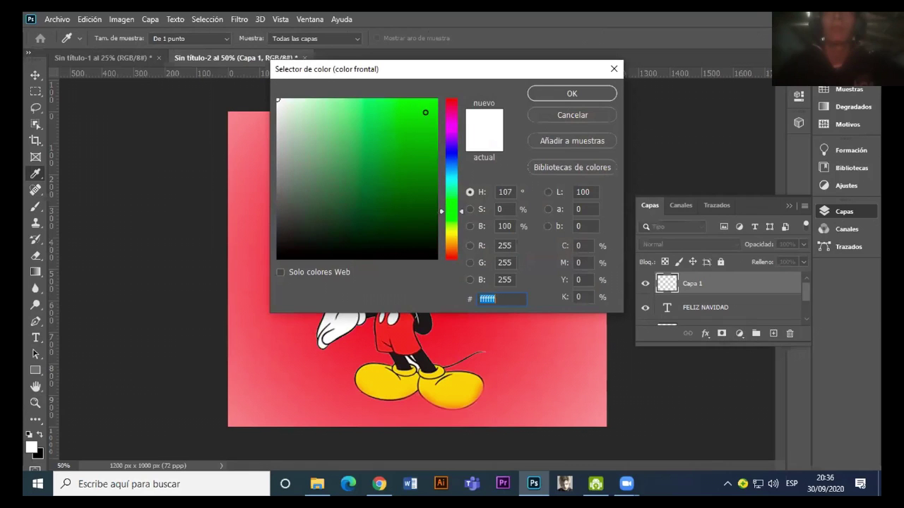
{"action": "left_click", "coordinate": [436, 99]}
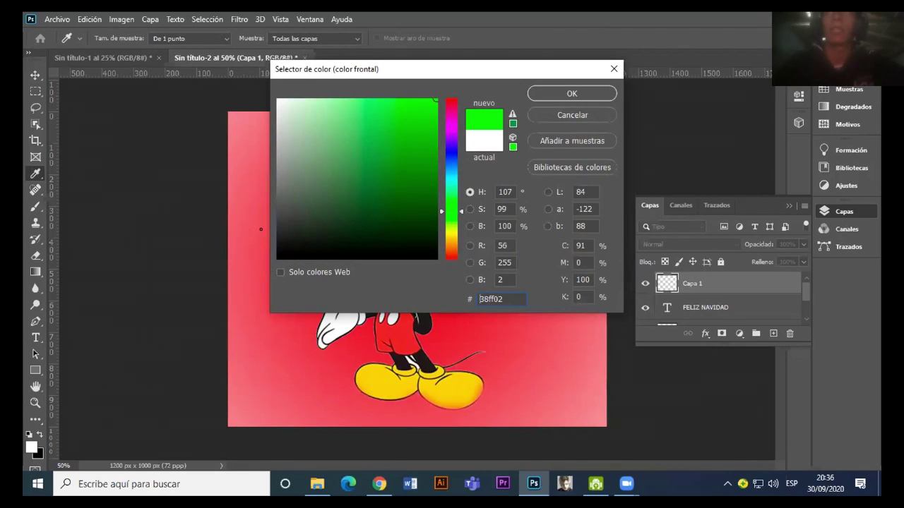
{"action": "key", "text": "Return"}
{"action": "left_click", "coordinate": [264, 231]}
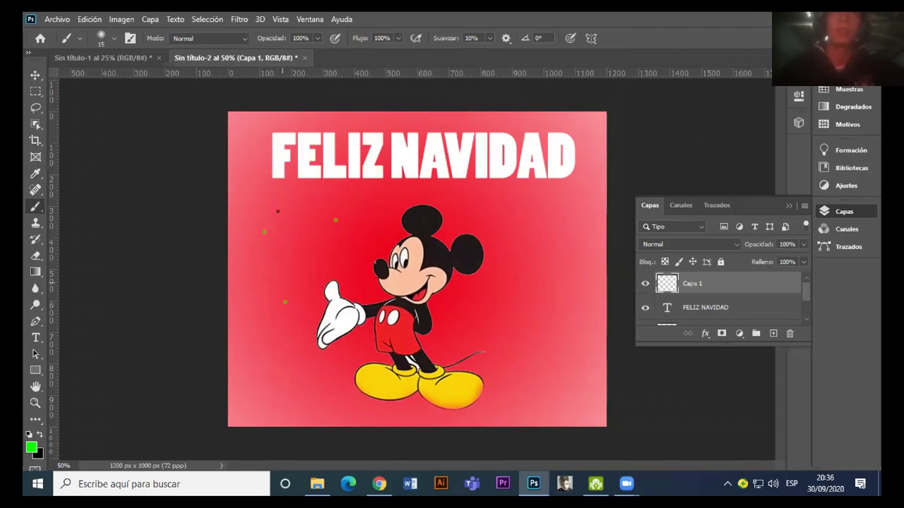
Step: Enlarge the brush to 32 px and dab green dots all around Mickey
{"action": "left_click", "coordinate": [113, 39]}
{"action": "left_click_drag", "start_coordinate": [103, 79], "coordinate": [106, 79]}
{"action": "left_click", "coordinate": [260, 190]}
{"action": "left_click", "coordinate": [307, 257]}
{"action": "left_click", "coordinate": [245, 367]}
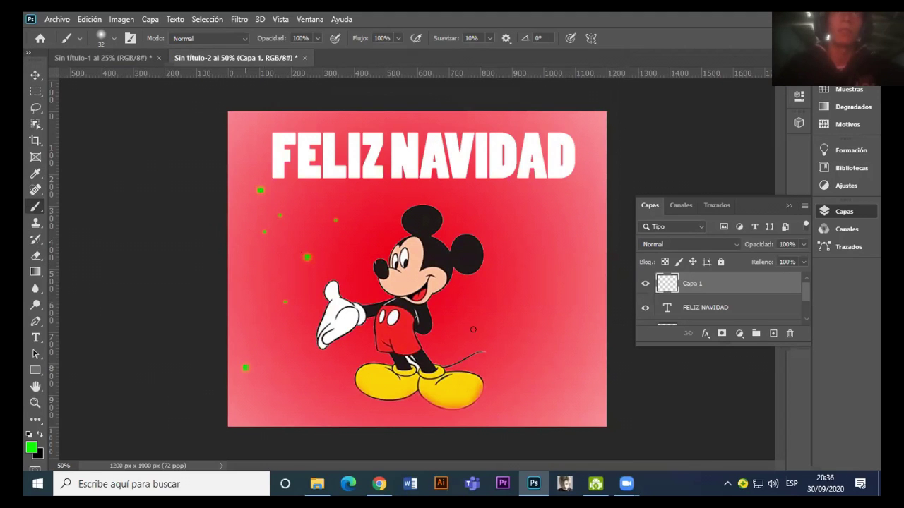
{"action": "left_click", "coordinate": [563, 229]}
{"action": "left_click", "coordinate": [494, 199]}
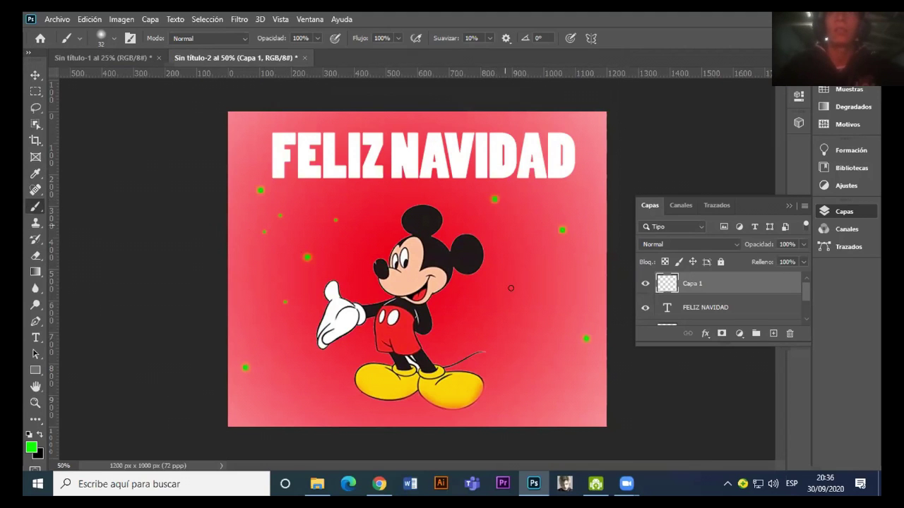
{"action": "left_click", "coordinate": [452, 327]}
{"action": "left_click", "coordinate": [524, 250]}
{"action": "left_click", "coordinate": [592, 161]}
{"action": "left_click", "coordinate": [424, 123]}
{"action": "left_click", "coordinate": [251, 124]}
{"action": "left_click", "coordinate": [380, 207]}
{"action": "left_click", "coordinate": [348, 260]}
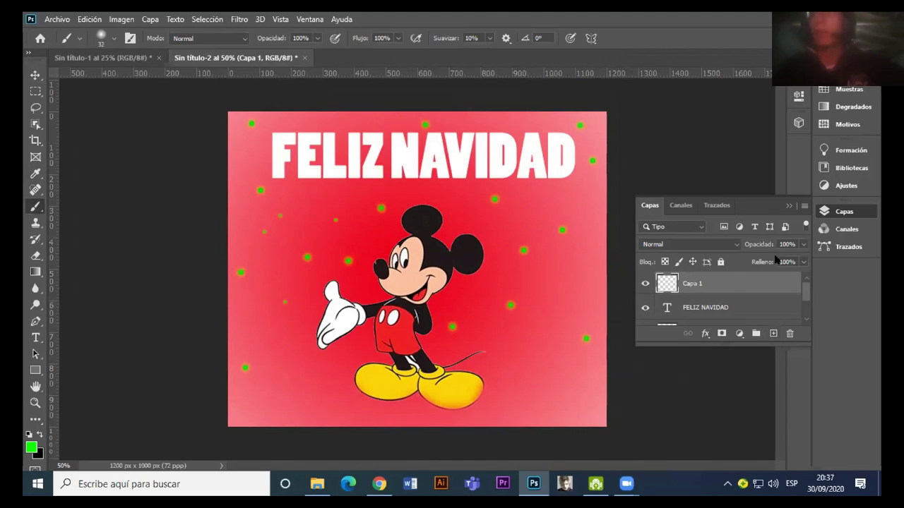
Step: Blend the green dots layer as Color más claro and add another new layer
{"action": "left_click", "coordinate": [735, 243]}
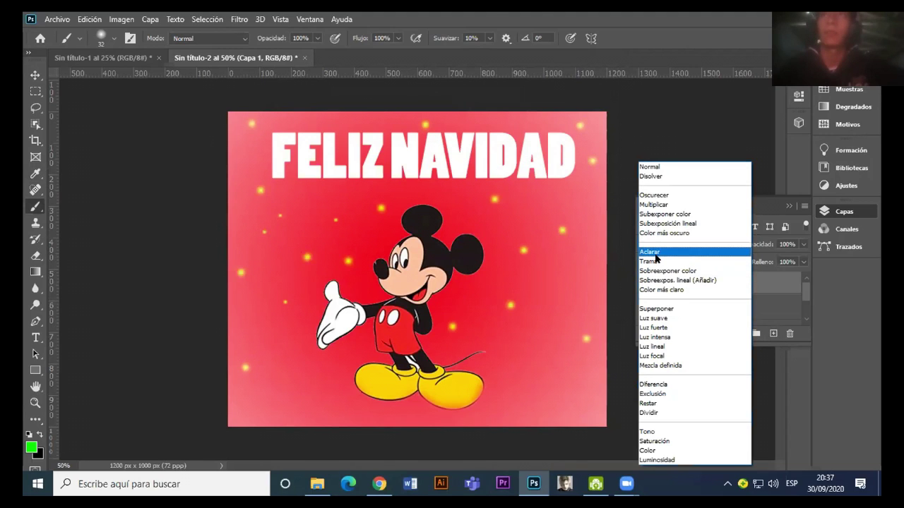
{"action": "left_click", "coordinate": [662, 291]}
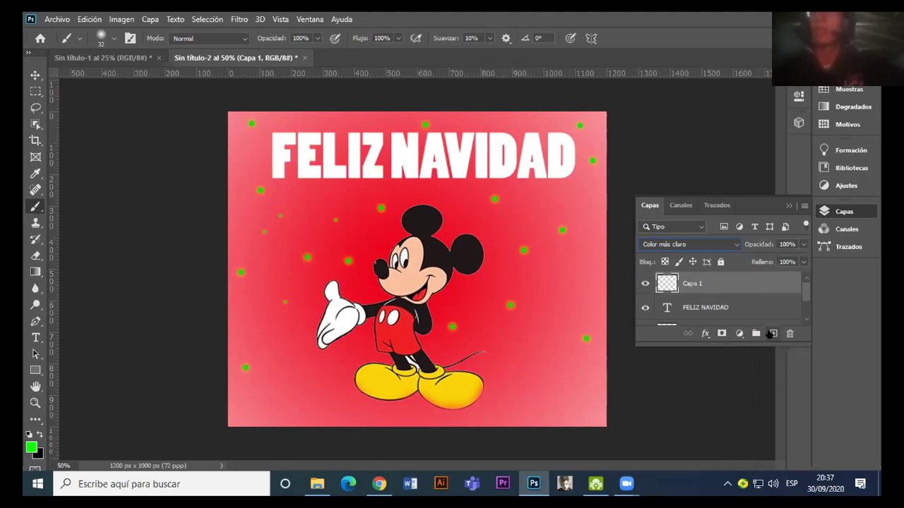
{"action": "left_click", "coordinate": [772, 334]}
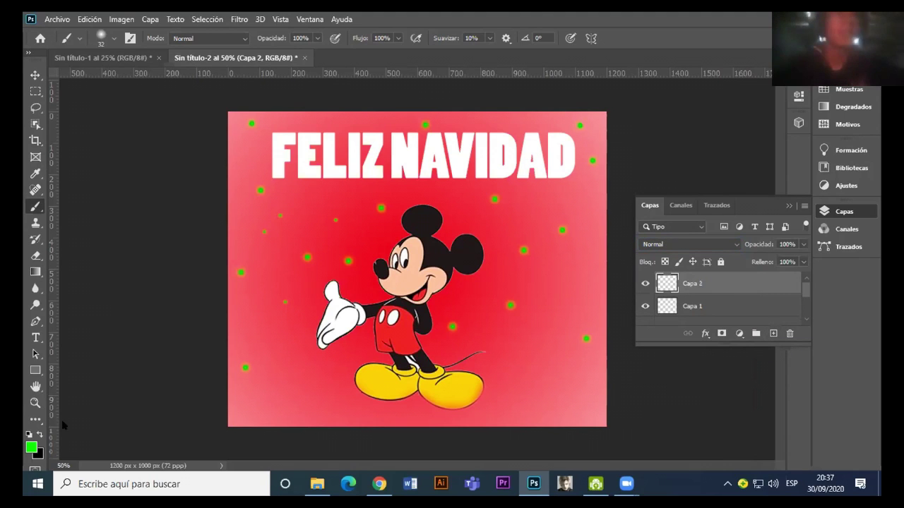
Step: Set the foreground colour to blue 0a15ec
{"action": "key", "text": "i"}
{"action": "left_click", "coordinate": [433, 176]}
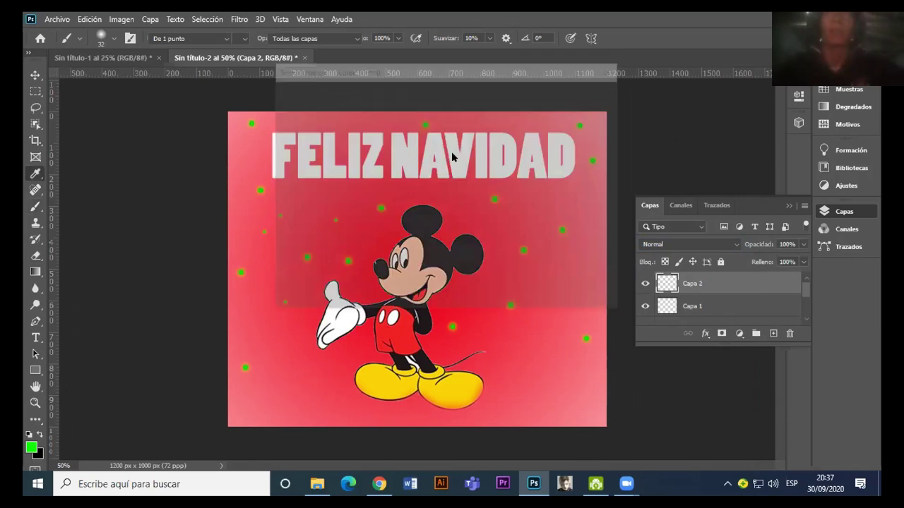
{"action": "type", "text": "0a15ec"}
{"action": "left_click", "coordinate": [434, 92]}
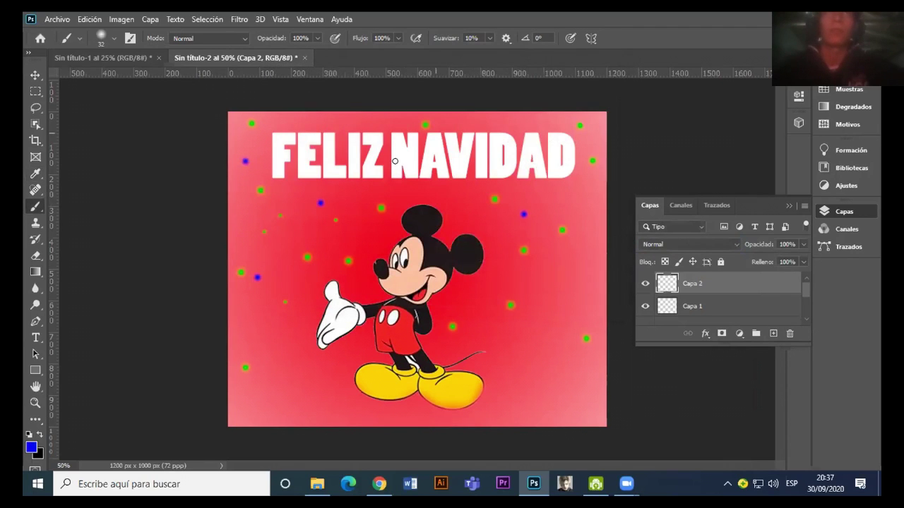
Step: Paint ten blue dots across the card on Capa 2 and blend it as Luz fuerte
{"action": "left_click", "coordinate": [392, 188]}
{"action": "left_click", "coordinate": [558, 267]}
{"action": "left_click", "coordinate": [541, 359]}
{"action": "left_click", "coordinate": [471, 308]}
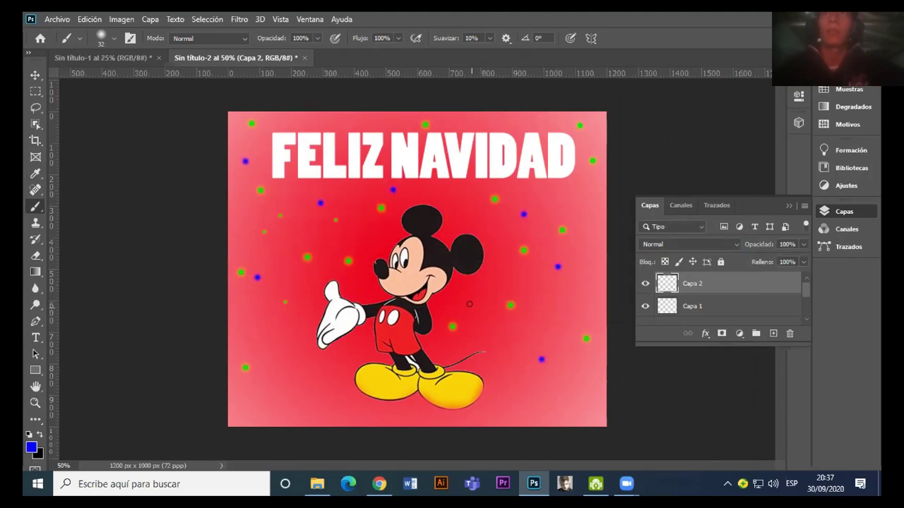
{"action": "left_click", "coordinate": [250, 332]}
{"action": "left_click", "coordinate": [292, 398]}
{"action": "left_click", "coordinate": [244, 405]}
{"action": "left_click", "coordinate": [524, 401]}
{"action": "left_click", "coordinate": [576, 387]}
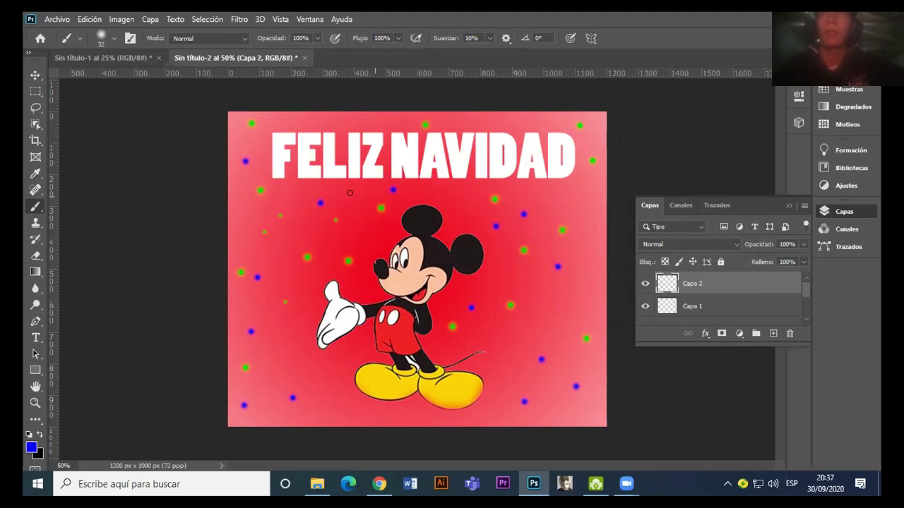
{"action": "left_click", "coordinate": [303, 226]}
{"action": "left_click", "coordinate": [662, 245]}
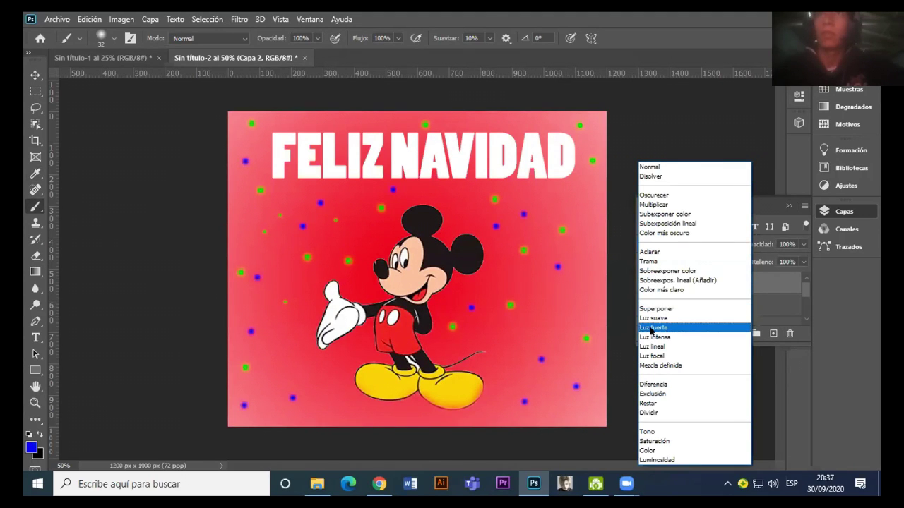
{"action": "left_click", "coordinate": [695, 328]}
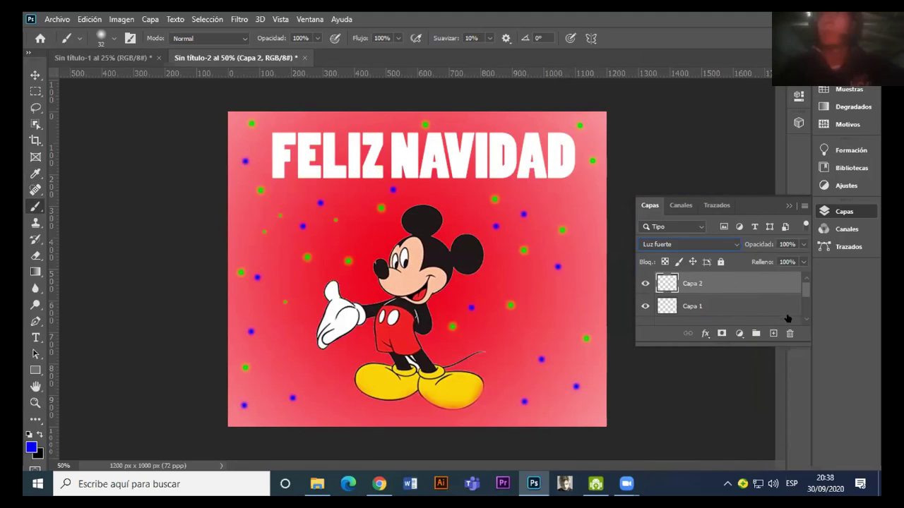
Step: Add Capa 3 and set the foreground colour to red ff0000
{"action": "left_click", "coordinate": [773, 334]}
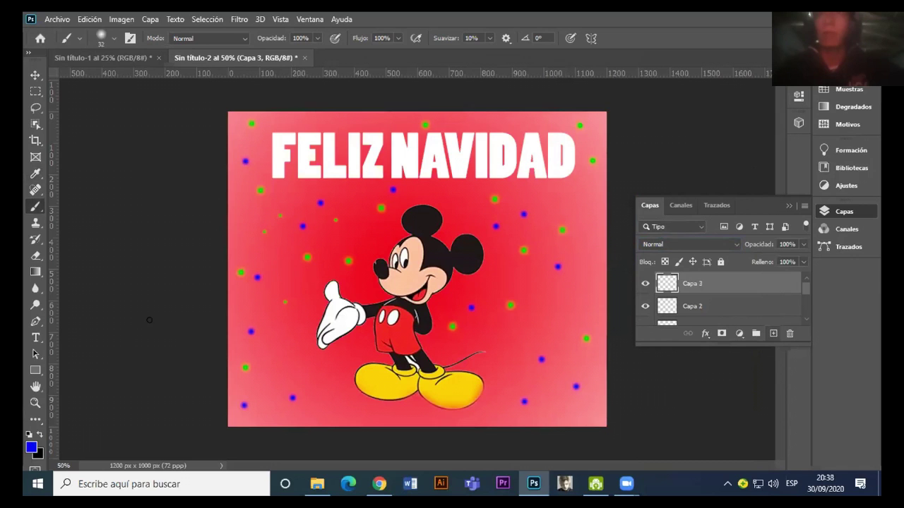
{"action": "key", "text": "i"}
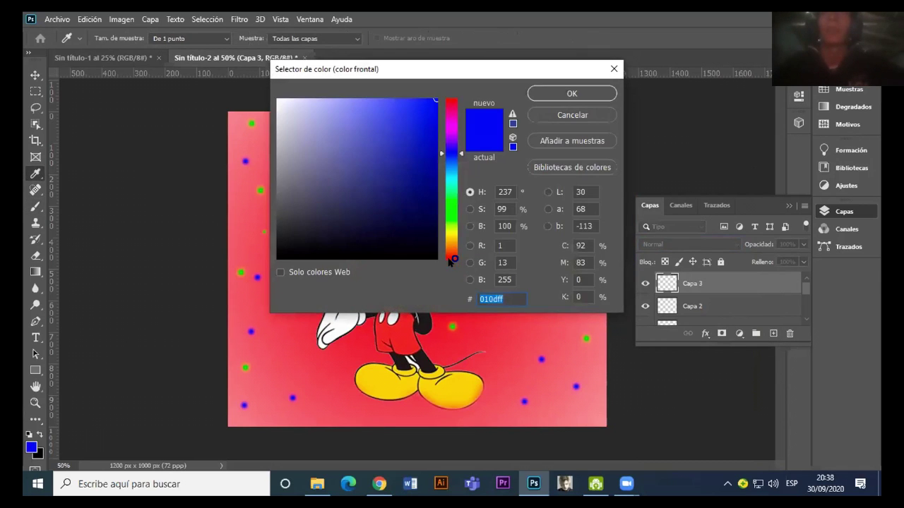
{"action": "type", "text": "ff0000"}
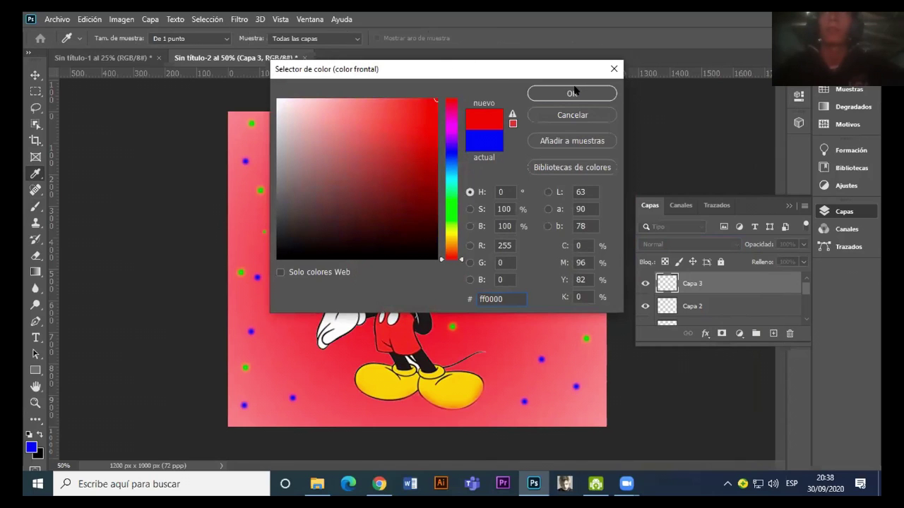
{"action": "key", "text": "Return"}
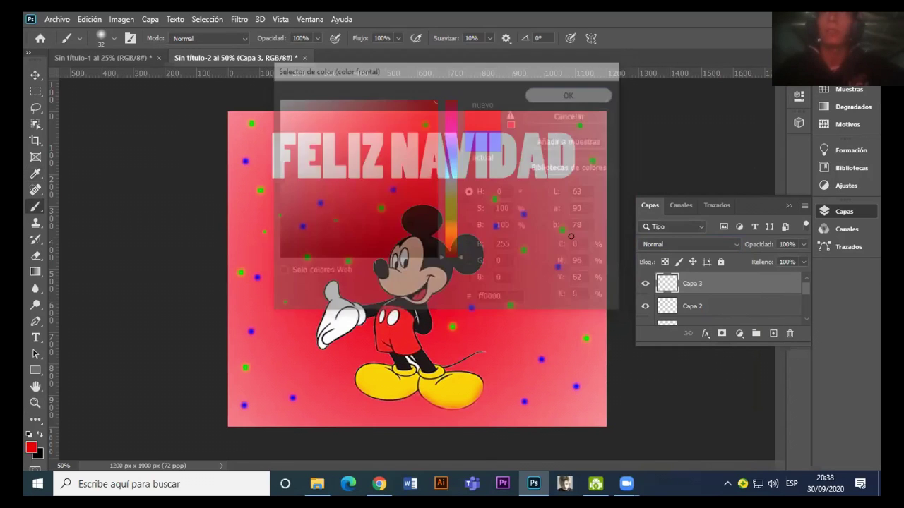
Step: Paint twelve red dots around Mickey and across the card
{"action": "left_click", "coordinate": [554, 313]}
{"action": "left_click", "coordinate": [265, 256]}
{"action": "left_click", "coordinate": [233, 207]}
{"action": "left_click", "coordinate": [377, 121]}
{"action": "left_click", "coordinate": [274, 320]}
{"action": "left_click", "coordinate": [260, 384]}
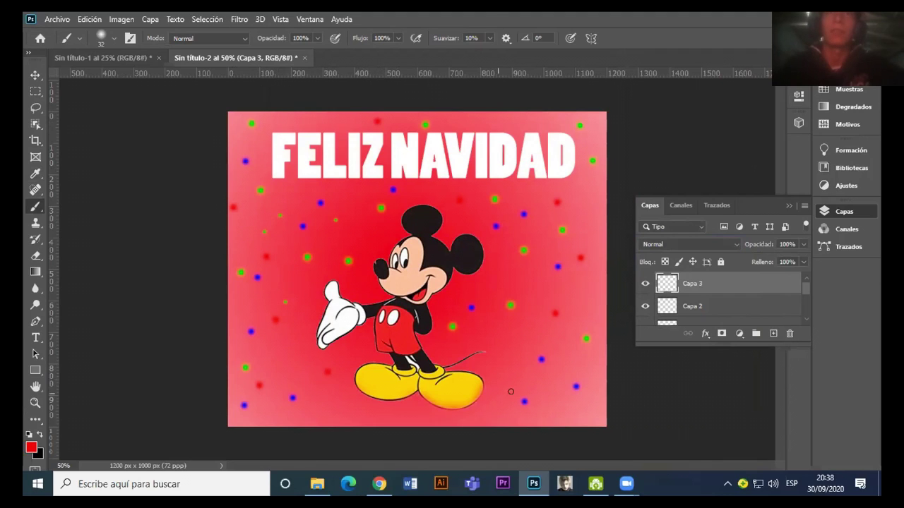
{"action": "left_click", "coordinate": [501, 342]}
{"action": "left_click", "coordinate": [518, 378]}
{"action": "left_click", "coordinate": [581, 298]}
{"action": "left_click", "coordinate": [535, 275]}
{"action": "left_click", "coordinate": [590, 217]}
{"action": "left_click", "coordinate": [533, 187]}
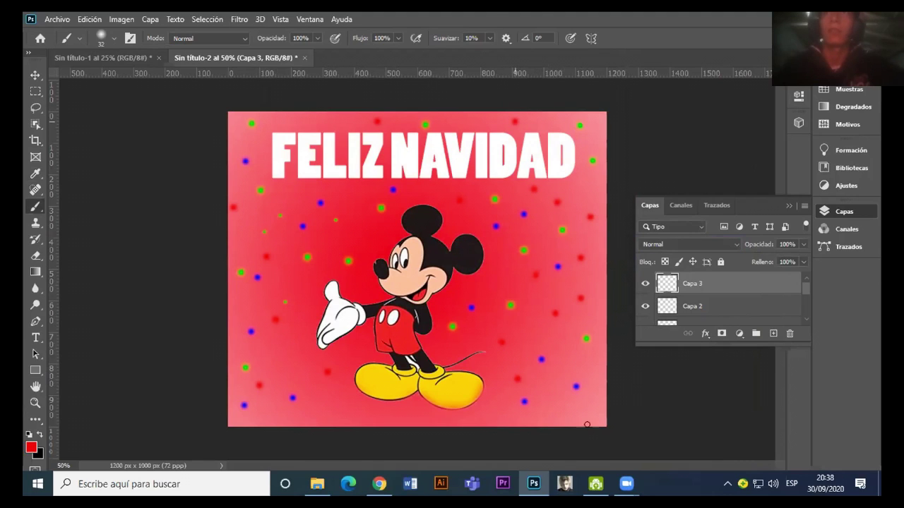
Step: Blend Capa 3 as Superponer and add a new layer, Capa 4
{"action": "left_click", "coordinate": [724, 244]}
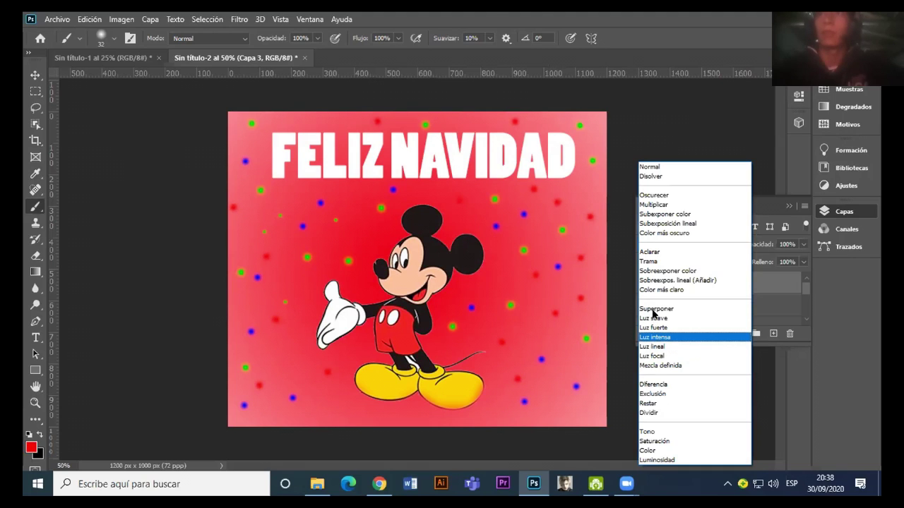
{"action": "left_click", "coordinate": [653, 311]}
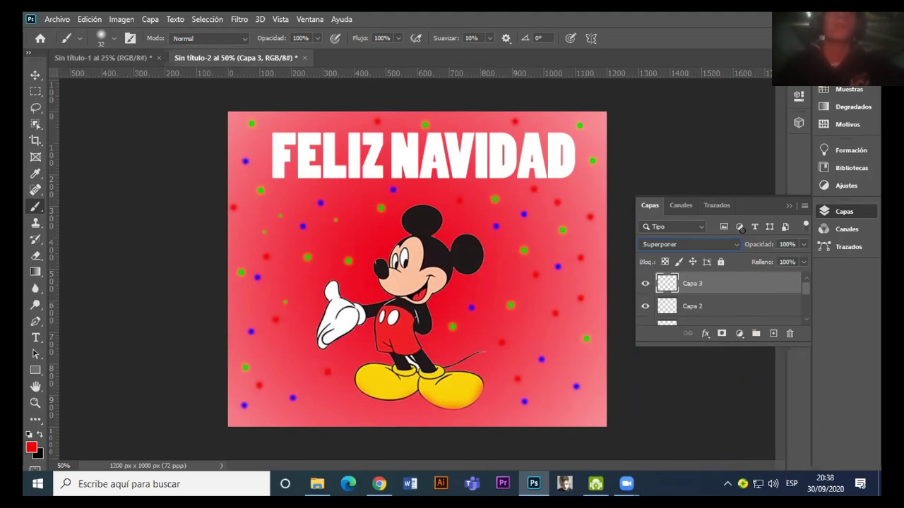
{"action": "left_click", "coordinate": [774, 335]}
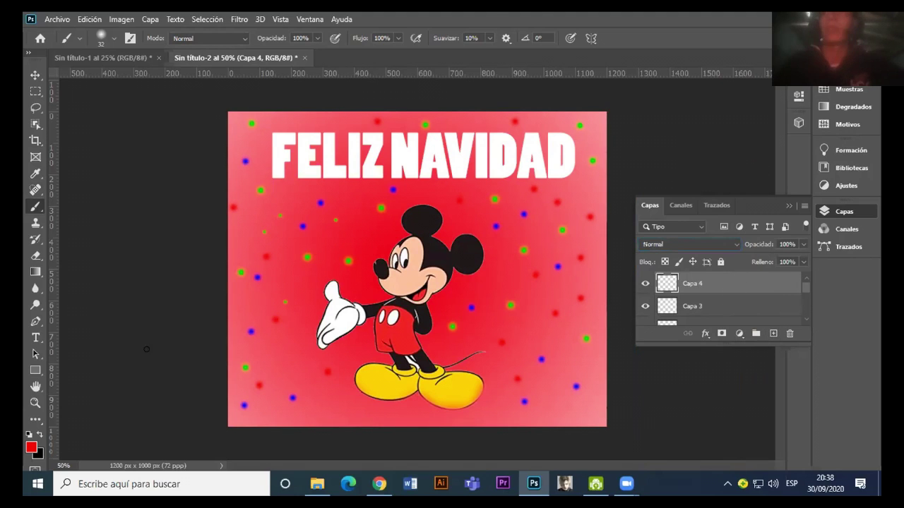
Step: Choose yellow and paint seven dots on both sides of Mickey on Capa 4
{"action": "left_click", "coordinate": [31, 446]}
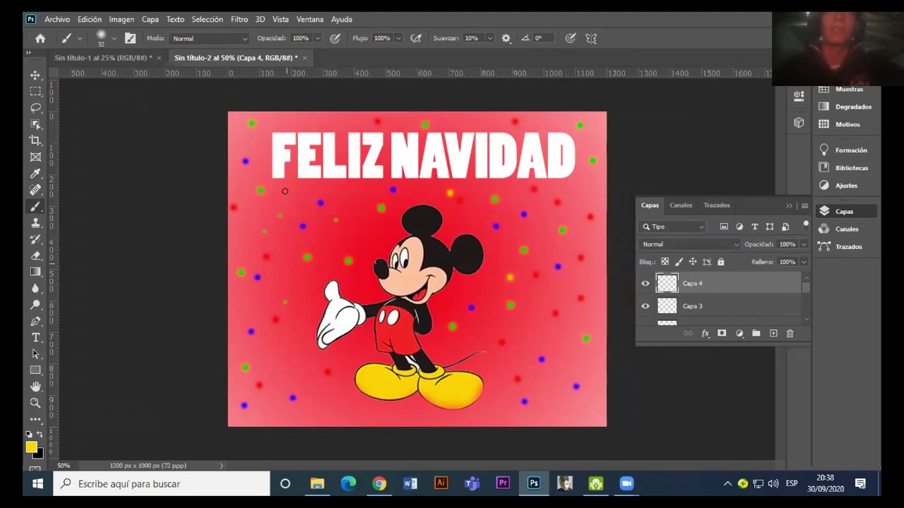
{"action": "left_click", "coordinate": [580, 137]}
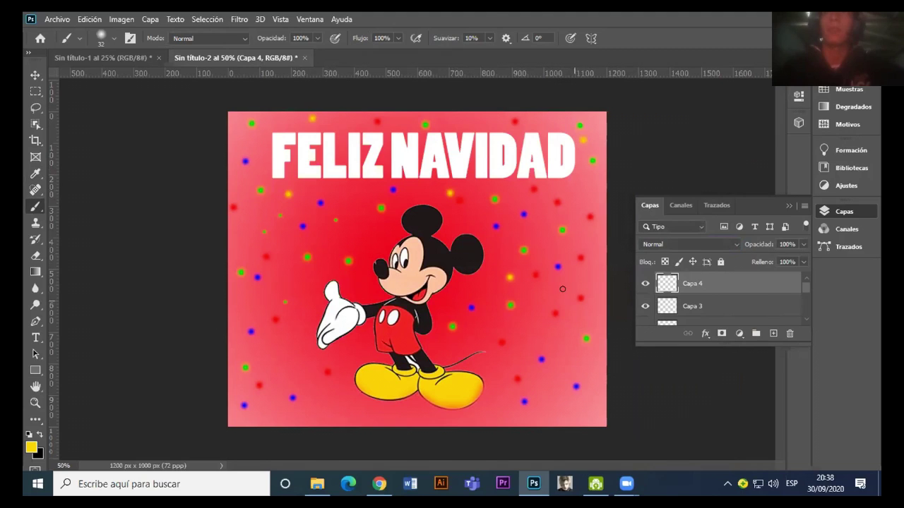
{"action": "left_click", "coordinate": [279, 360]}
{"action": "left_click", "coordinate": [230, 297]}
{"action": "left_click", "coordinate": [256, 208]}
{"action": "left_click", "coordinate": [501, 412]}
{"action": "left_click", "coordinate": [566, 340]}
{"action": "left_click", "coordinate": [564, 292]}
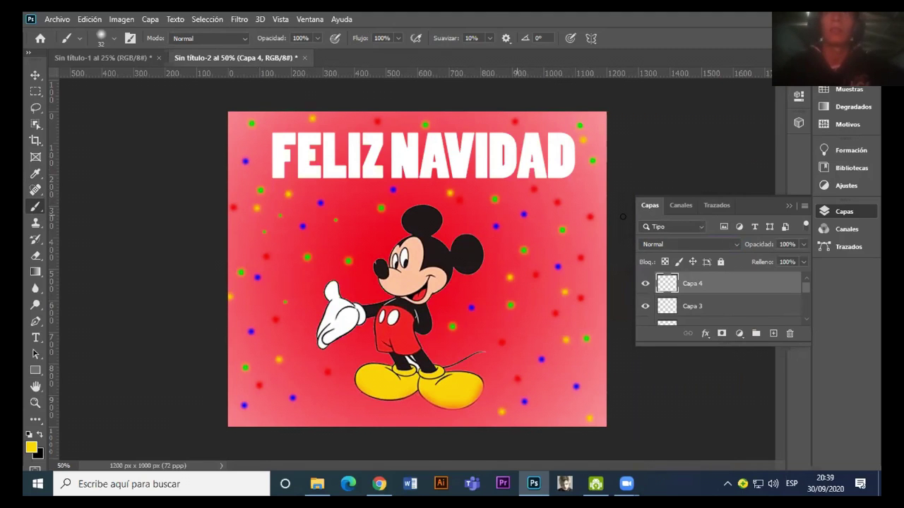
Step: Blend Capa 4 as Color más claro and select the unnamed Mickey layer
{"action": "left_click", "coordinate": [738, 245]}
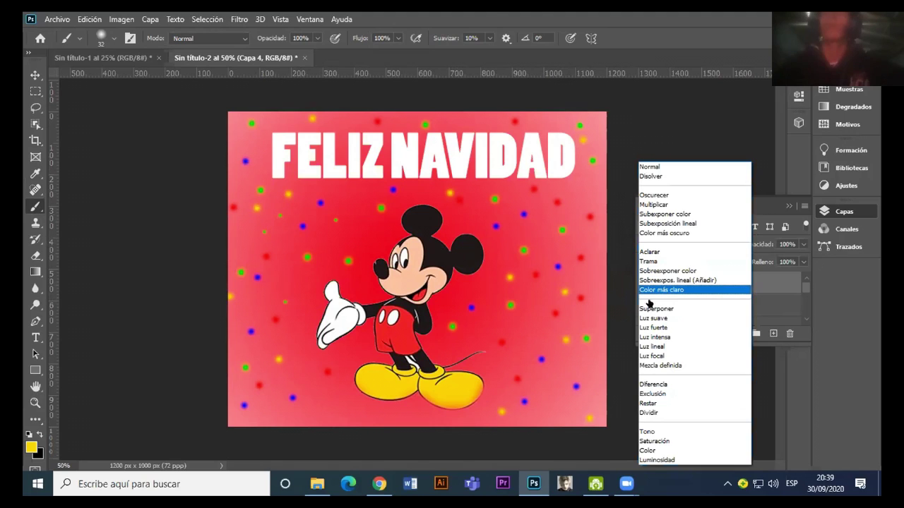
{"action": "left_click", "coordinate": [663, 290]}
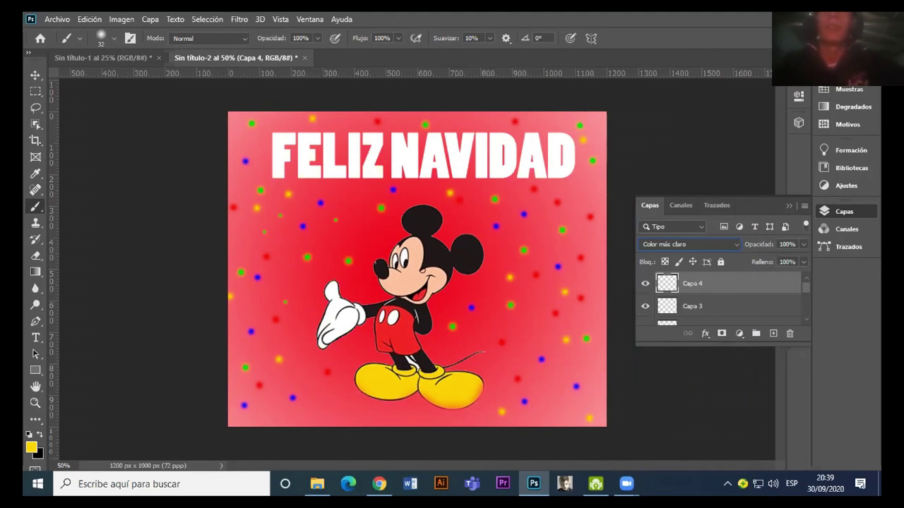
{"action": "left_click", "coordinate": [806, 295]}
{"action": "left_click", "coordinate": [696, 292]}
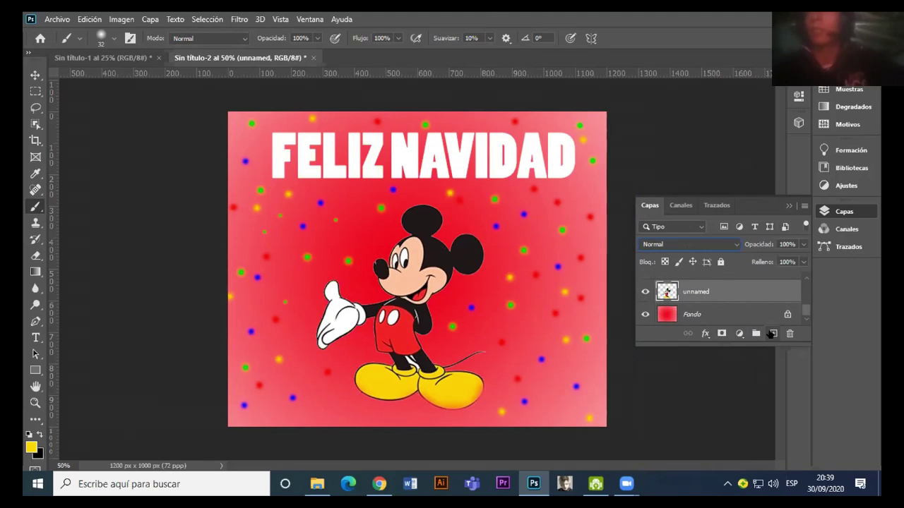
Step: Add a new empty layer and zoom to 200% on Mickey's glove and arm
{"action": "left_click", "coordinate": [772, 333]}
{"action": "scroll", "coordinate": [784, 291], "scroll_direction": "down", "scroll_amount": 1}
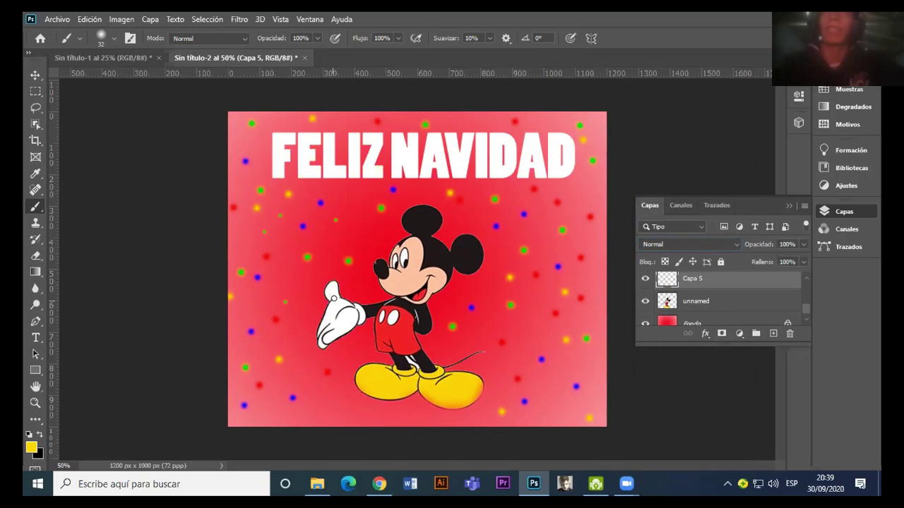
{"action": "key", "text": "z"}
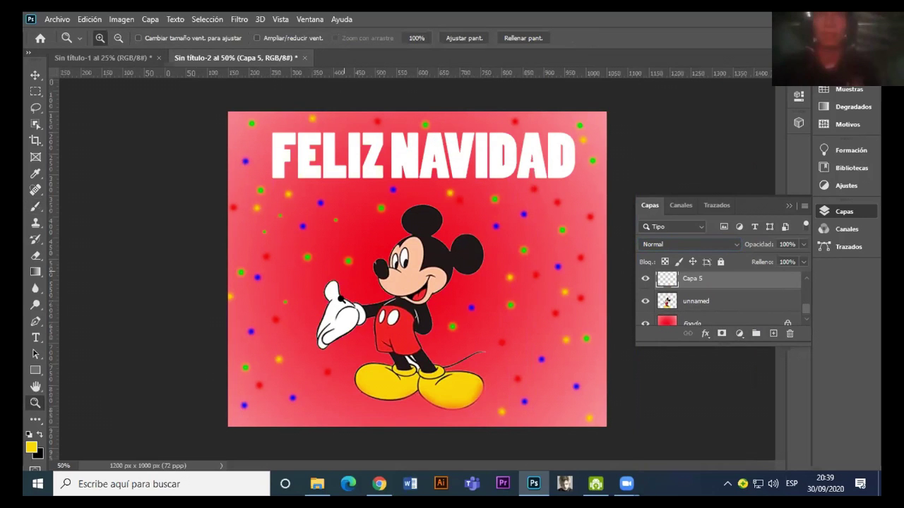
{"action": "left_click", "coordinate": [424, 300]}
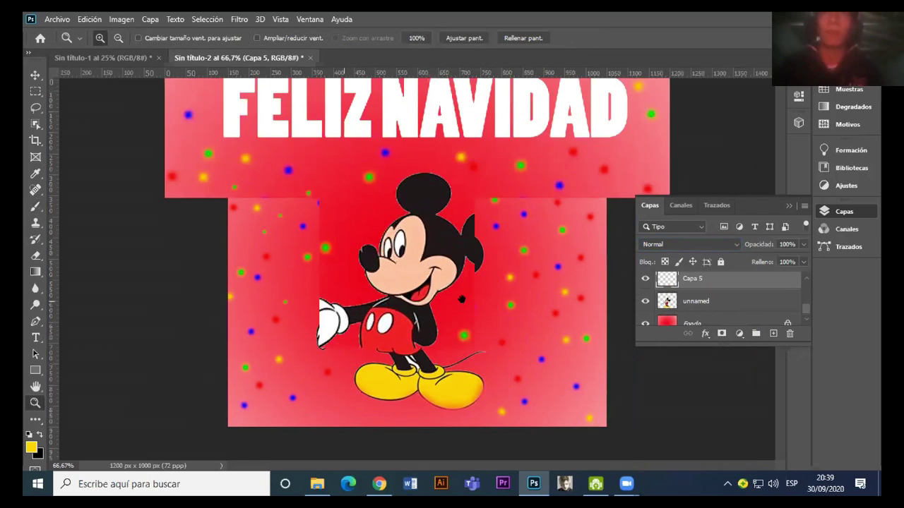
{"action": "left_click", "coordinate": [332, 301]}
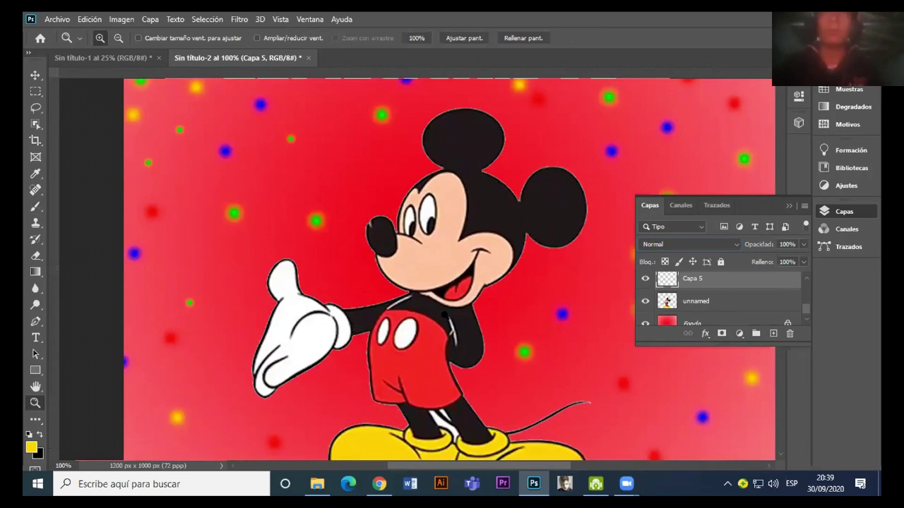
{"action": "left_click", "coordinate": [321, 414]}
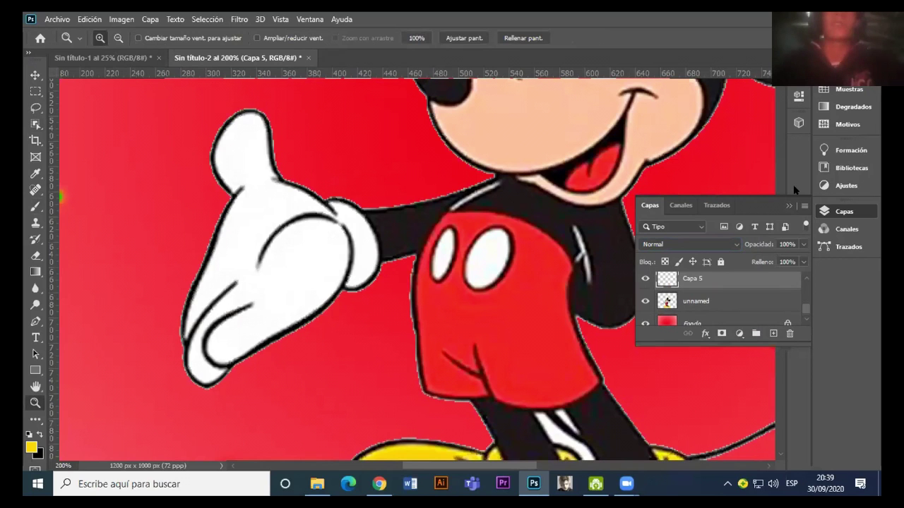
Step: Lasso around Mickey's raised arm and glove, then drop that selection
{"action": "left_click", "coordinate": [36, 108]}
{"action": "left_click_drag", "start_coordinate": [235, 88], "coordinate": [474, 177]}
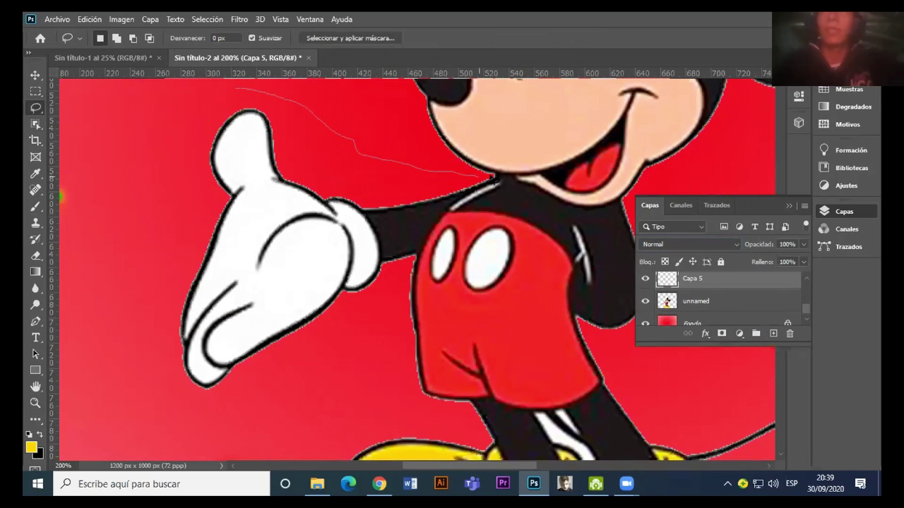
{"action": "mouse_move", "coordinate": [499, 182]}
{"action": "left_mouse_down"}
{"action": "mouse_move", "coordinate": [476, 191]}
{"action": "mouse_move", "coordinate": [427, 251]}
{"action": "left_mouse_up"}
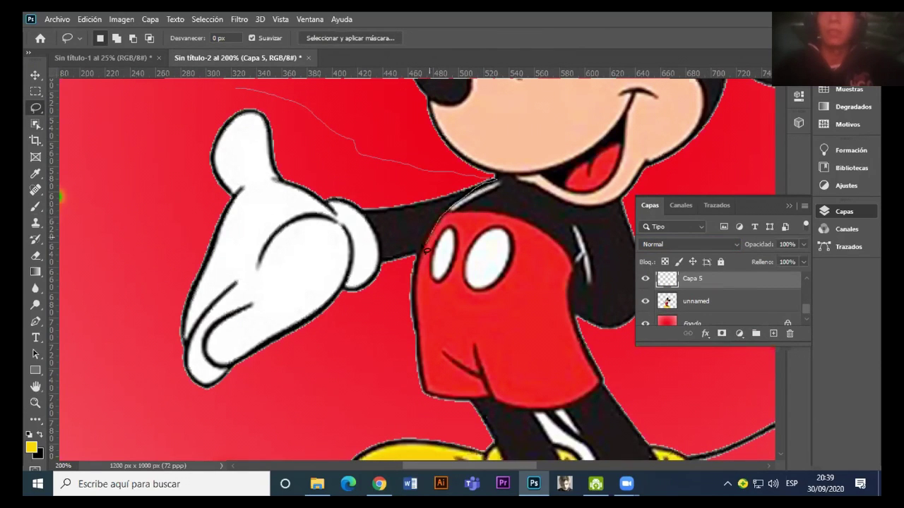
{"action": "left_click_drag", "start_coordinate": [401, 280], "coordinate": [343, 350]}
{"action": "mouse_move", "coordinate": [191, 405]}
{"action": "left_mouse_down"}
{"action": "mouse_move", "coordinate": [171, 132]}
{"action": "mouse_move", "coordinate": [242, 90]}
{"action": "left_mouse_up"}
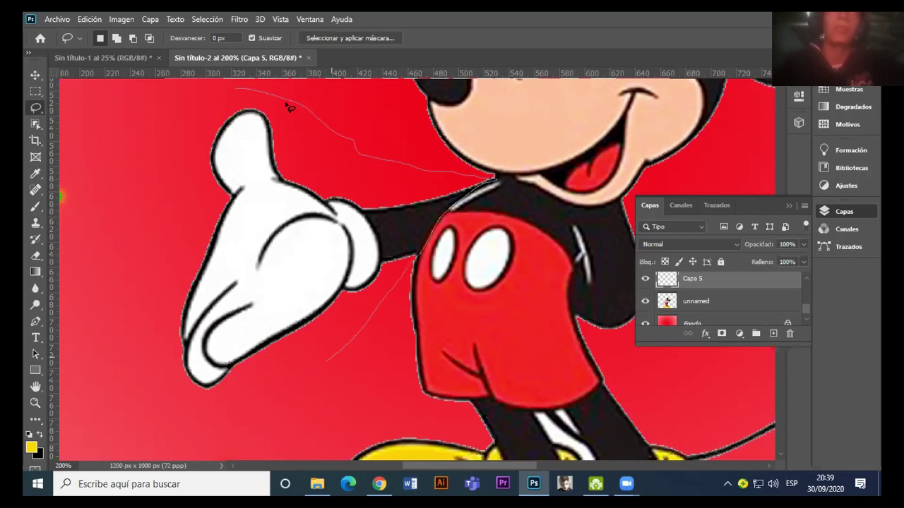
{"action": "left_click_drag", "start_coordinate": [290, 107], "coordinate": [523, 213]}
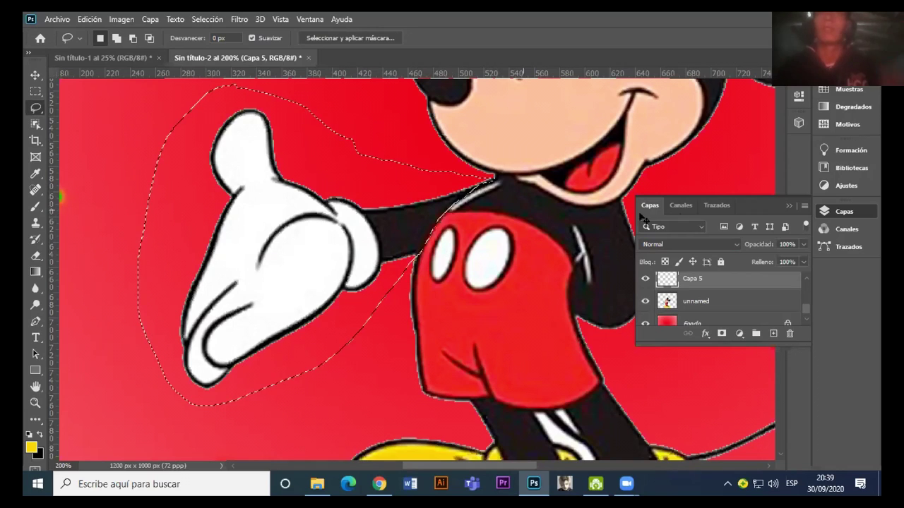
{"action": "key", "text": "ctrl+d"}
Step: On the main Mickey layer, lasso around the arm and glove again
{"action": "left_click", "coordinate": [706, 301]}
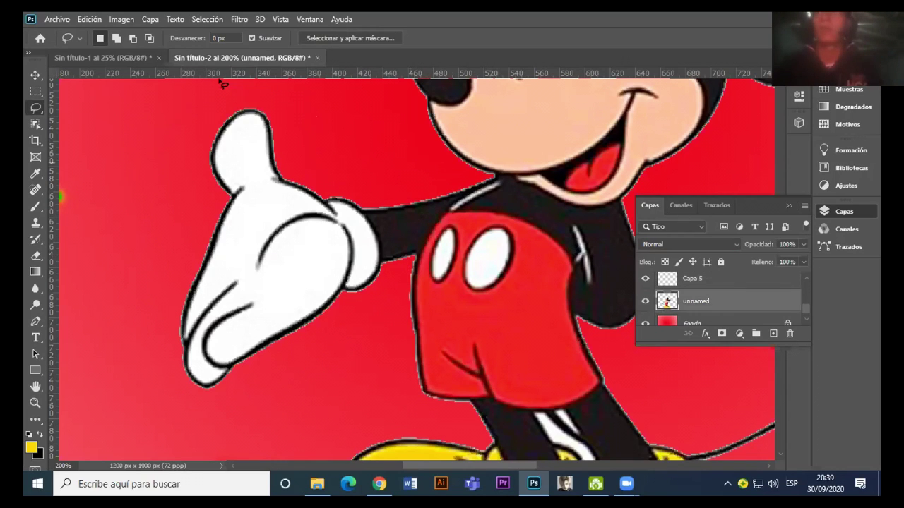
{"action": "left_click_drag", "start_coordinate": [234, 87], "coordinate": [471, 177]}
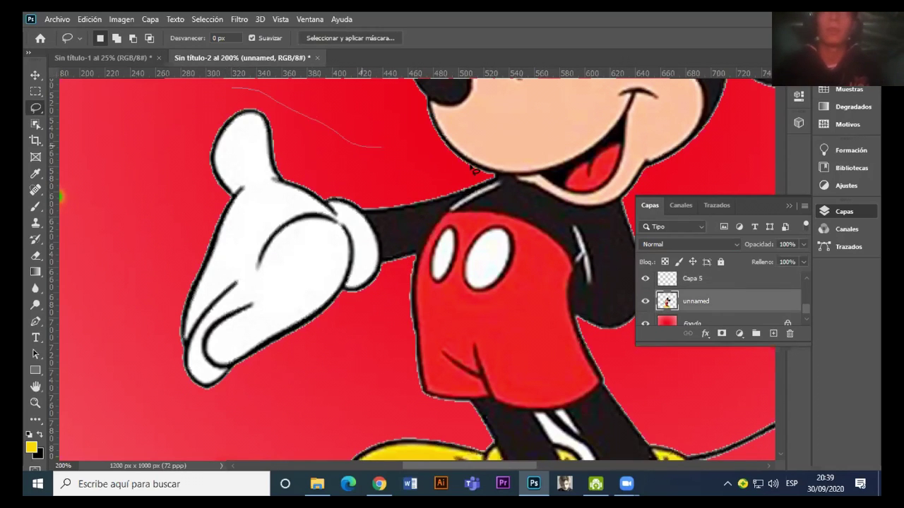
{"action": "left_click_drag", "start_coordinate": [249, 90], "coordinate": [486, 176]}
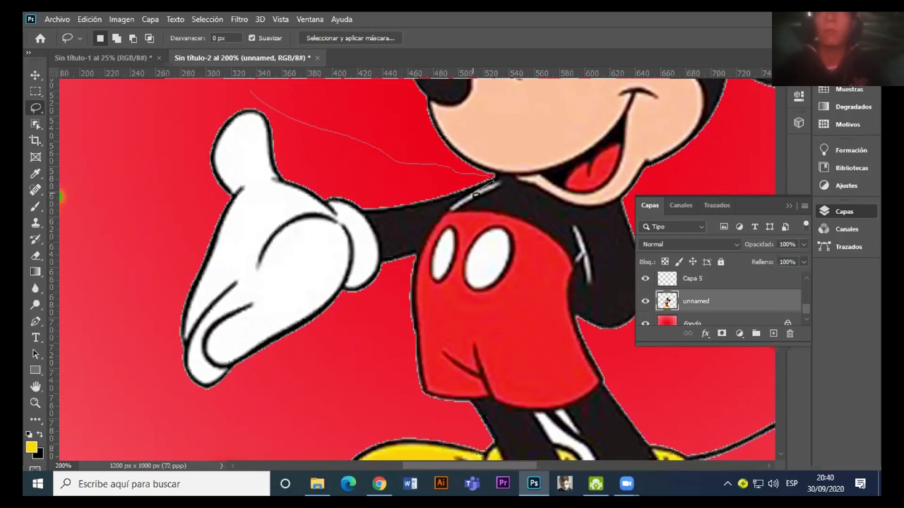
{"action": "left_click_drag", "start_coordinate": [438, 224], "coordinate": [426, 251]}
{"action": "mouse_move", "coordinate": [335, 353]}
{"action": "left_mouse_down"}
{"action": "mouse_move", "coordinate": [170, 425]}
{"action": "mouse_move", "coordinate": [136, 138]}
{"action": "mouse_move", "coordinate": [249, 91]}
{"action": "mouse_move", "coordinate": [263, 96]}
{"action": "left_mouse_up"}
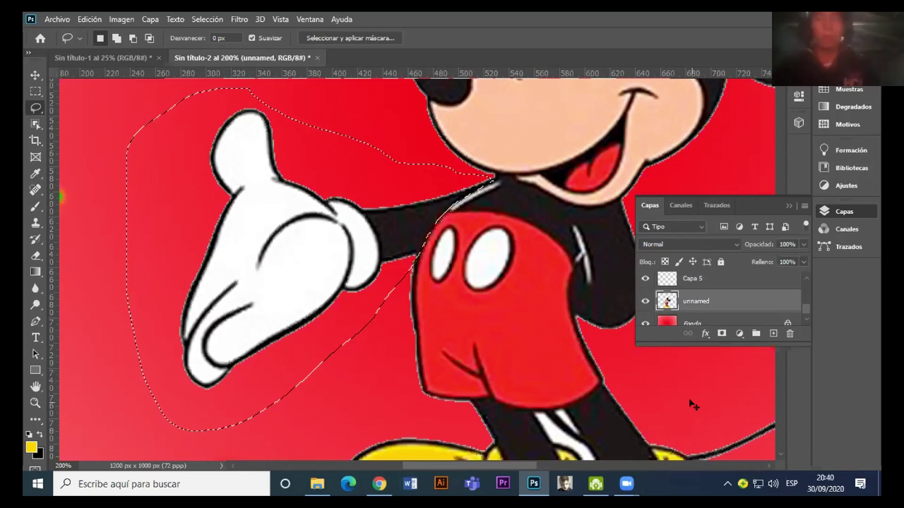
Step: Select Capa 5, test-move the glove about 6 px right, and undo it
{"action": "left_click", "coordinate": [707, 279]}
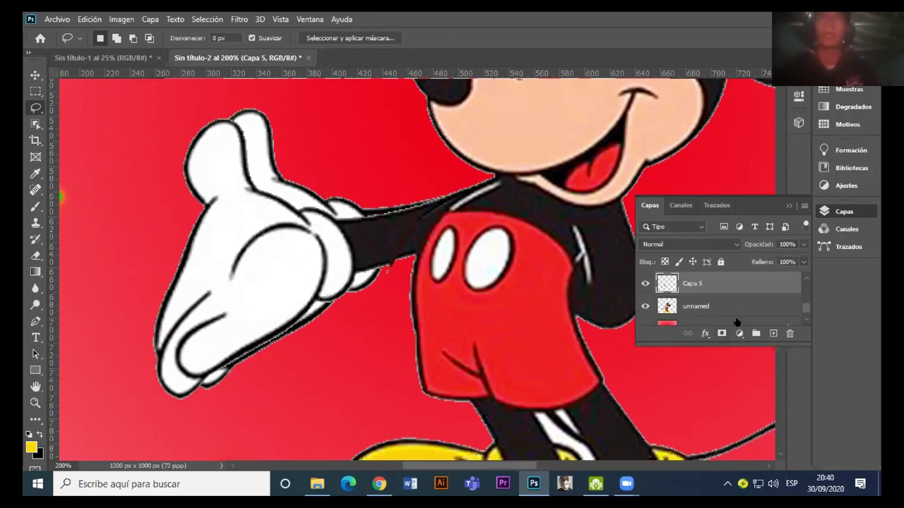
{"action": "key", "text": "v"}
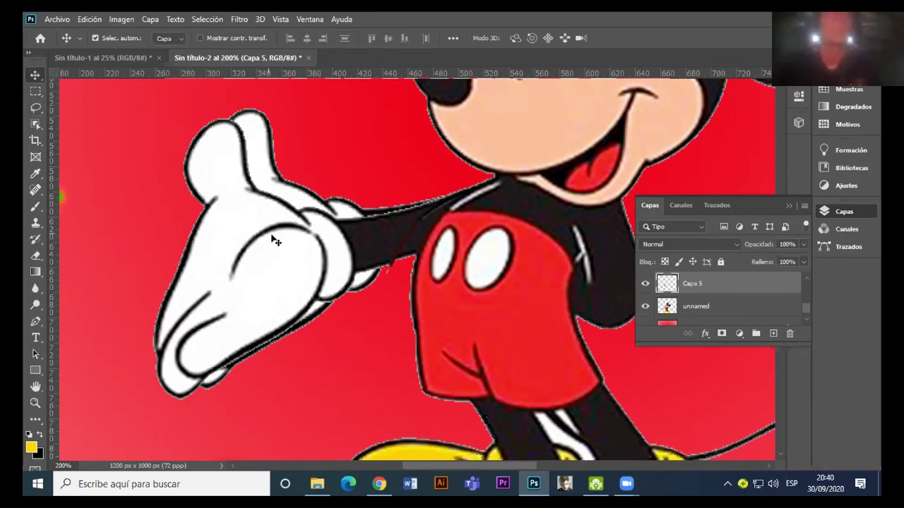
{"action": "left_click_drag", "start_coordinate": [355, 241], "coordinate": [378, 232]}
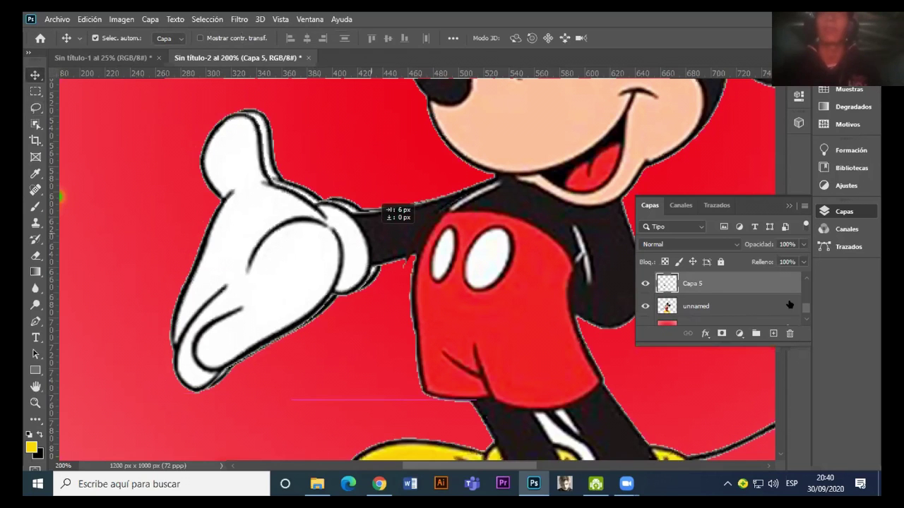
{"action": "key", "text": "ctrl+z"}
{"action": "key", "text": "ctrl+z"}
Step: Load and drop Mickey's outline selection, then hide the Capa 5 arm layer
{"action": "left_click", "coordinate": [456, 311]}
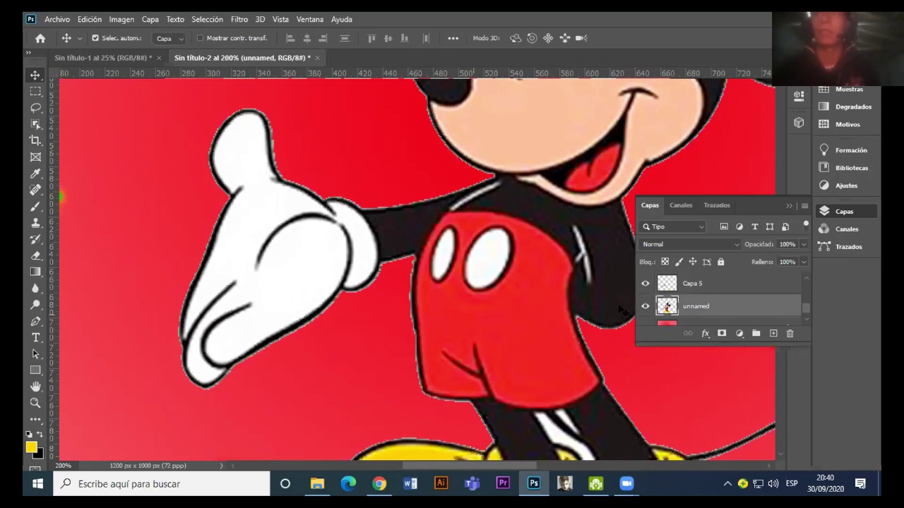
{"action": "left_click", "coordinate": [670, 306], "text": "ctrl"}
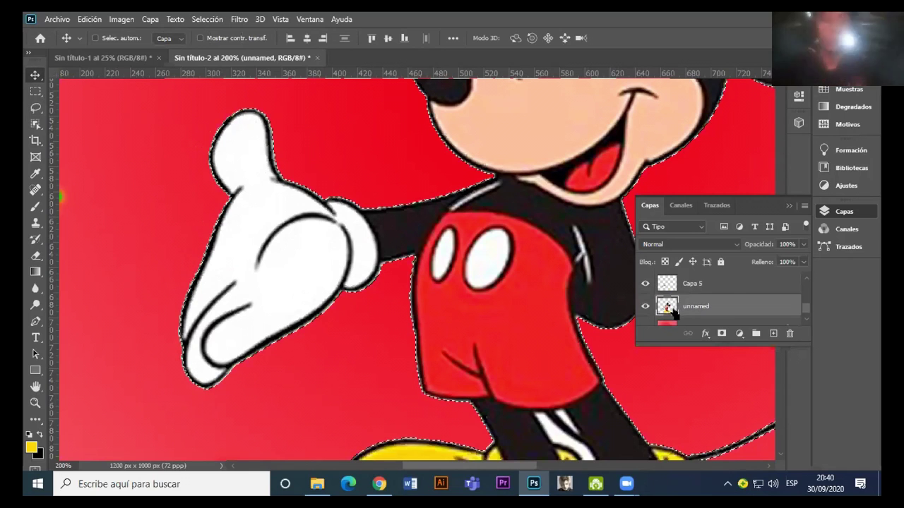
{"action": "key", "text": "ctrl+d"}
{"action": "left_click", "coordinate": [645, 284]}
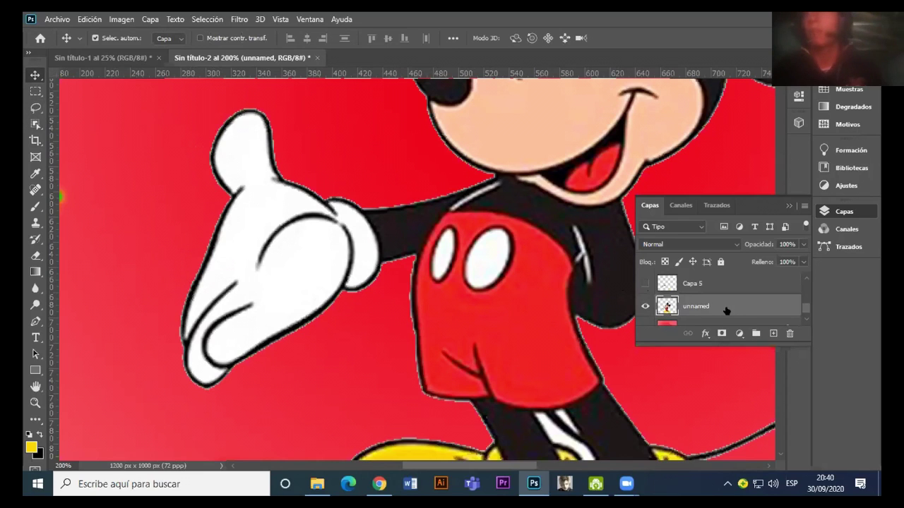
Step: Lasso the raised arm and glove on the main Mickey layer and delete them
{"action": "left_click", "coordinate": [35, 107]}
{"action": "left_click_drag", "start_coordinate": [247, 92], "coordinate": [495, 181]}
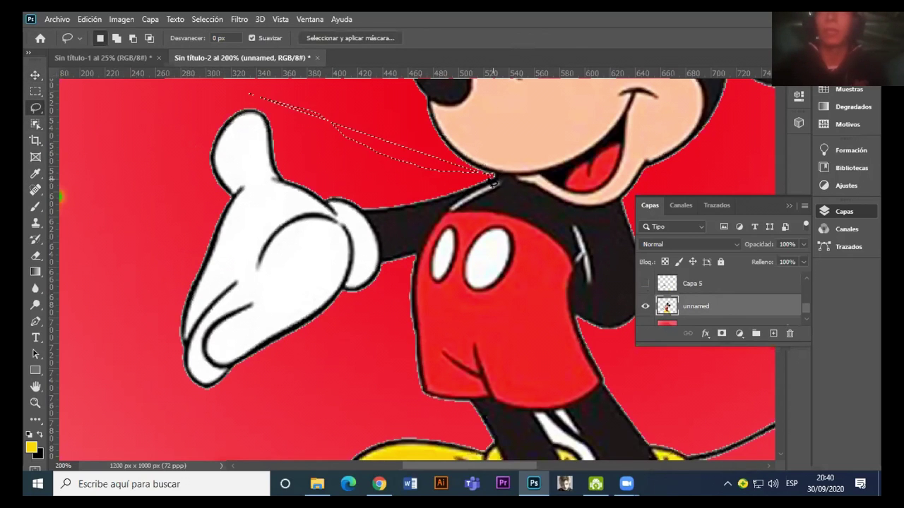
{"action": "left_click", "coordinate": [332, 135]}
{"action": "mouse_move", "coordinate": [244, 95]}
{"action": "left_mouse_down"}
{"action": "mouse_move", "coordinate": [404, 159]}
{"action": "mouse_move", "coordinate": [482, 176]}
{"action": "left_mouse_up"}
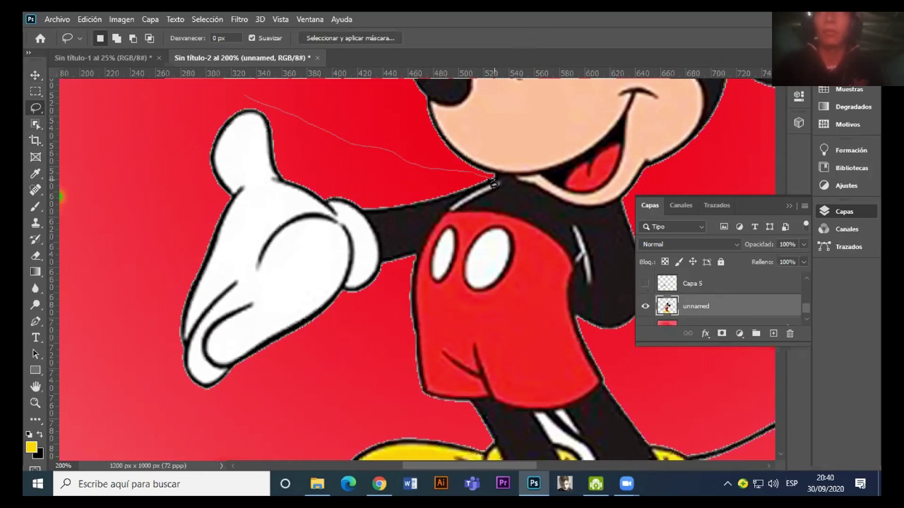
{"action": "mouse_move", "coordinate": [469, 195]}
{"action": "left_mouse_down"}
{"action": "mouse_move", "coordinate": [374, 304]}
{"action": "mouse_move", "coordinate": [256, 403]}
{"action": "mouse_move", "coordinate": [130, 196]}
{"action": "mouse_move", "coordinate": [232, 96]}
{"action": "mouse_move", "coordinate": [245, 95]}
{"action": "left_mouse_up"}
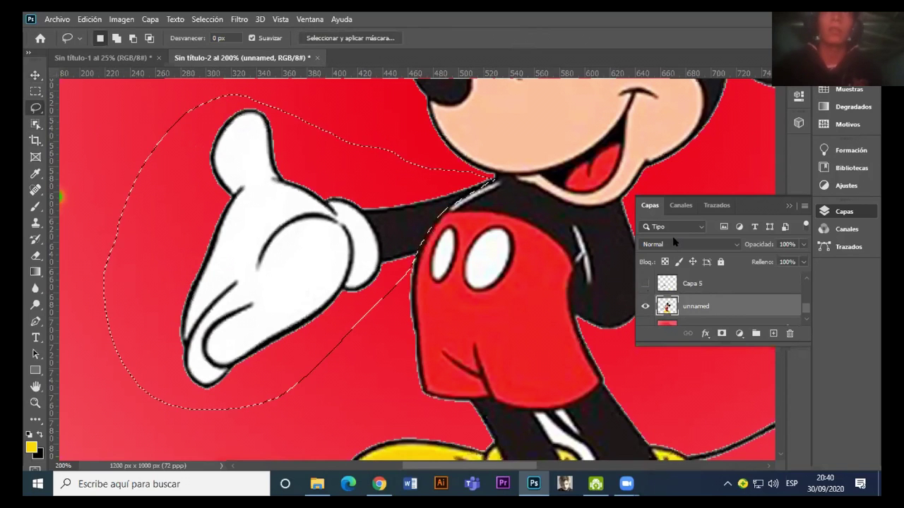
{"action": "key", "text": "Delete"}
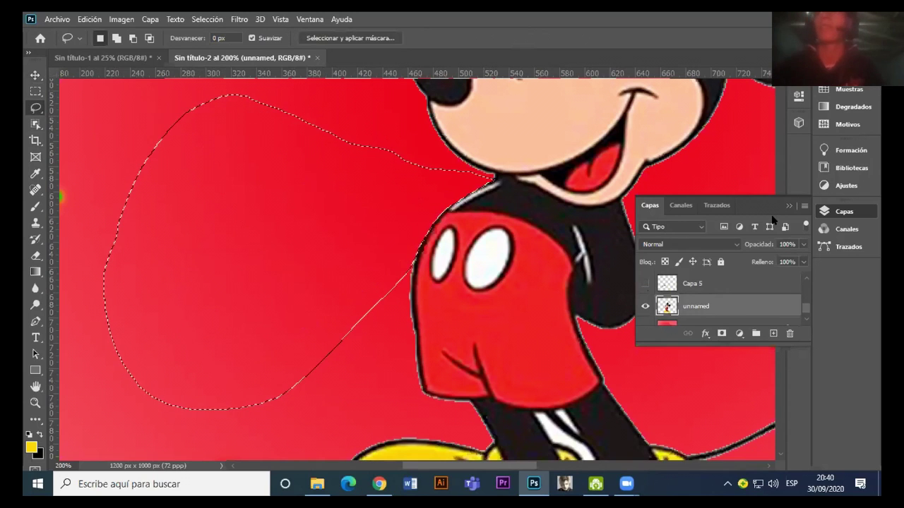
{"action": "key", "text": "ctrl+d"}
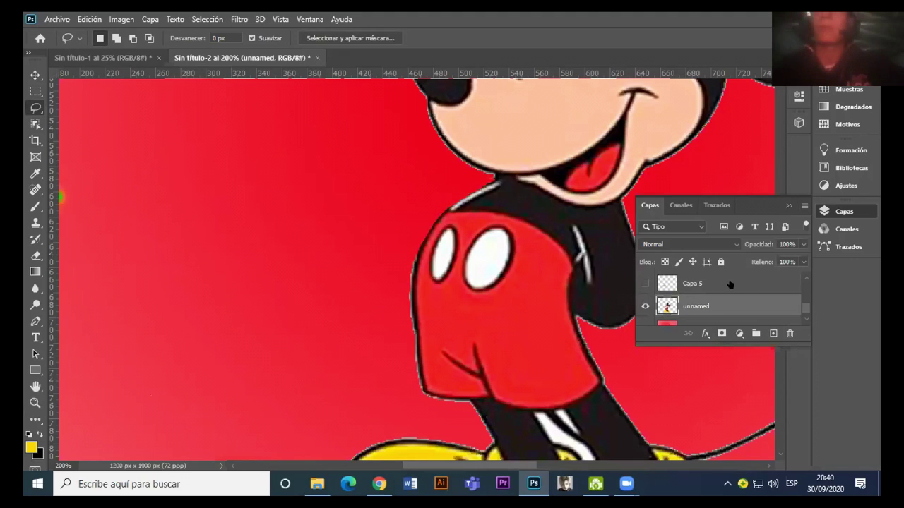
Step: Show the Capa 5 arm layer again and put it into Free Transform
{"action": "left_click", "coordinate": [644, 283]}
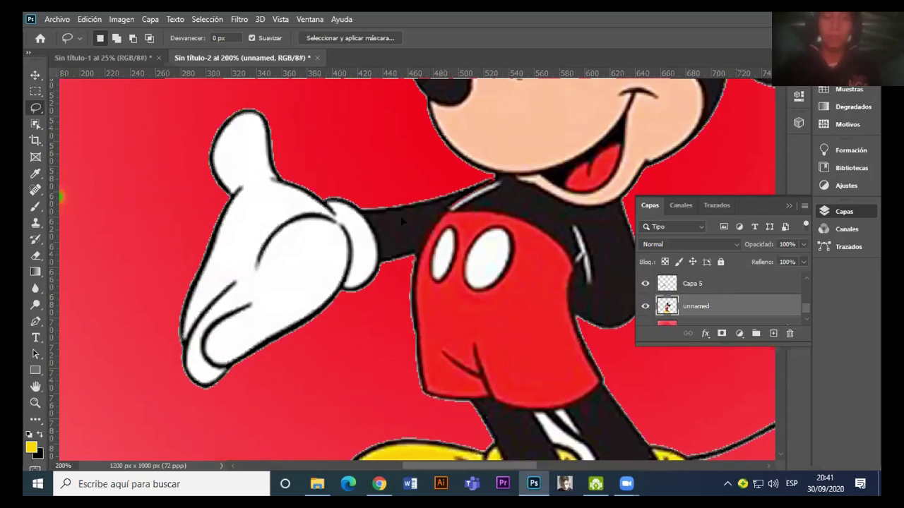
{"action": "key", "text": "alt+bracketright"}
{"action": "key", "text": "ctrl+t"}
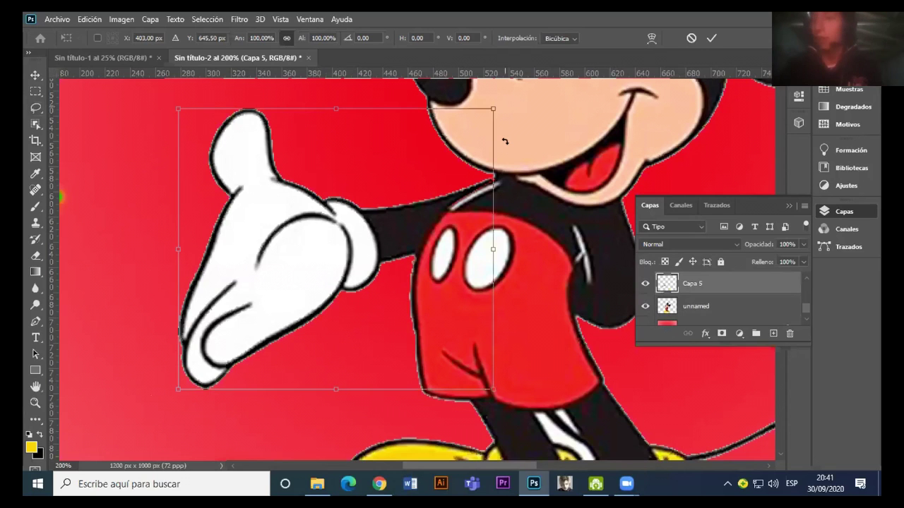
Step: Rotate the arm about 0.77°, nudge it into place, and commit the transform
{"action": "left_click_drag", "start_coordinate": [502, 141], "coordinate": [504, 141]}
{"action": "key", "text": "Right"}
{"action": "key", "text": "Right"}
{"action": "key", "text": "Right"}
{"action": "key", "text": "Up"}
{"action": "key", "text": "Left"}
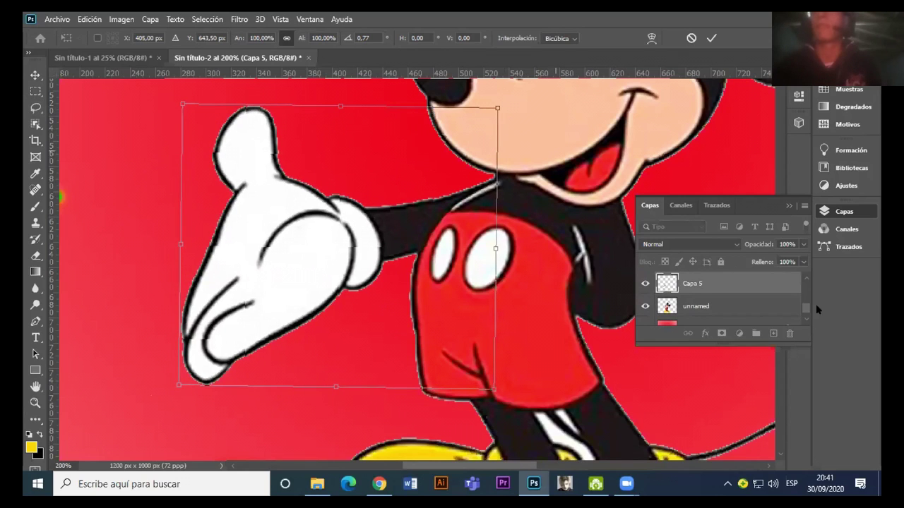
{"action": "scroll", "coordinate": [802, 303], "scroll_direction": "up", "scroll_amount": 1}
{"action": "key", "text": "Return"}
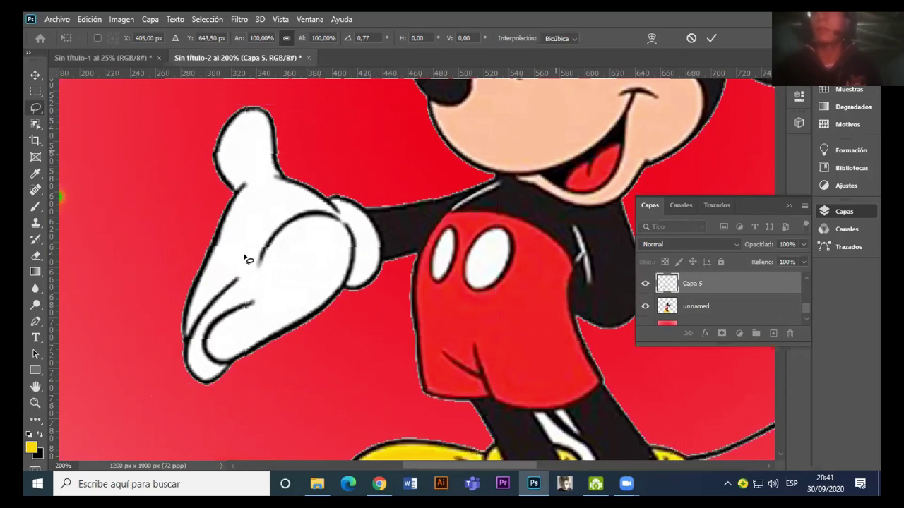
Step: Zoom out to view the whole card, ending at 66.7%
{"action": "key", "text": "l"}
{"action": "key", "text": "z"}
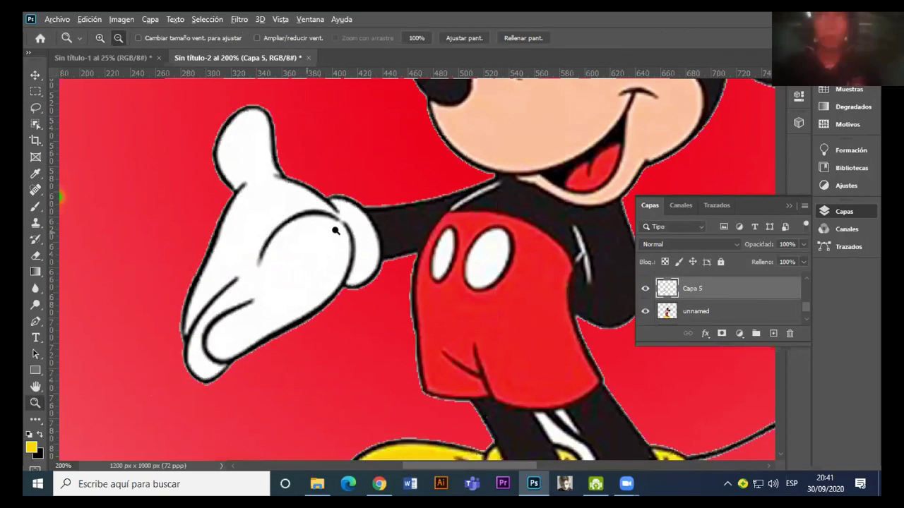
{"action": "left_click", "coordinate": [335, 230], "text": "alt"}
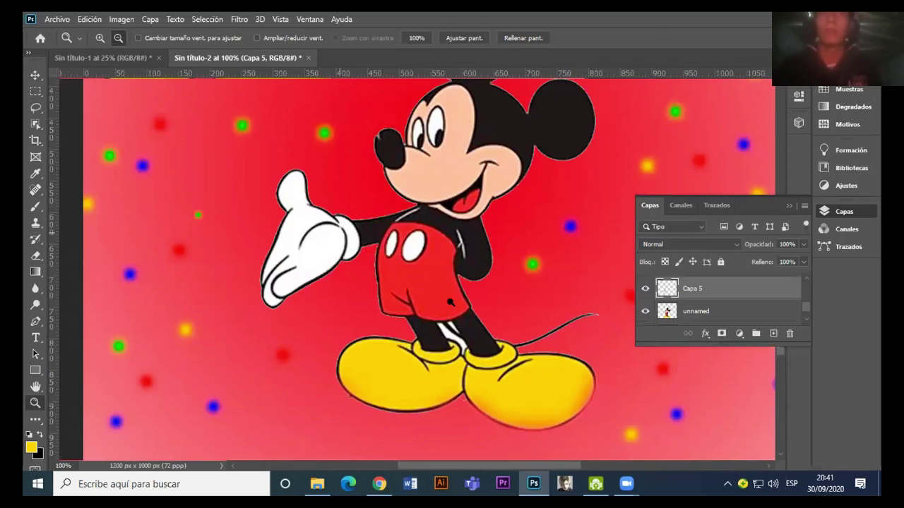
{"action": "left_click", "coordinate": [451, 296], "text": "alt"}
{"action": "key", "text": "ctrl+r"}
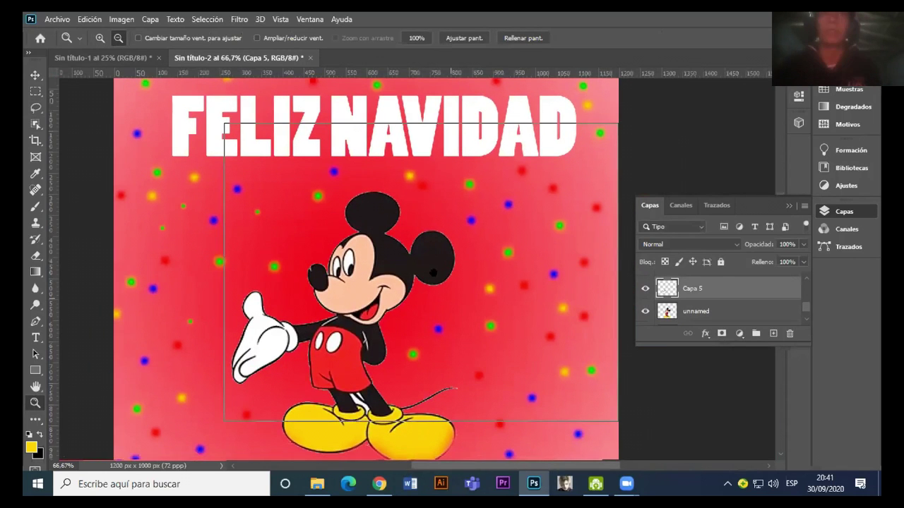
{"action": "left_click", "coordinate": [531, 258], "text": "alt"}
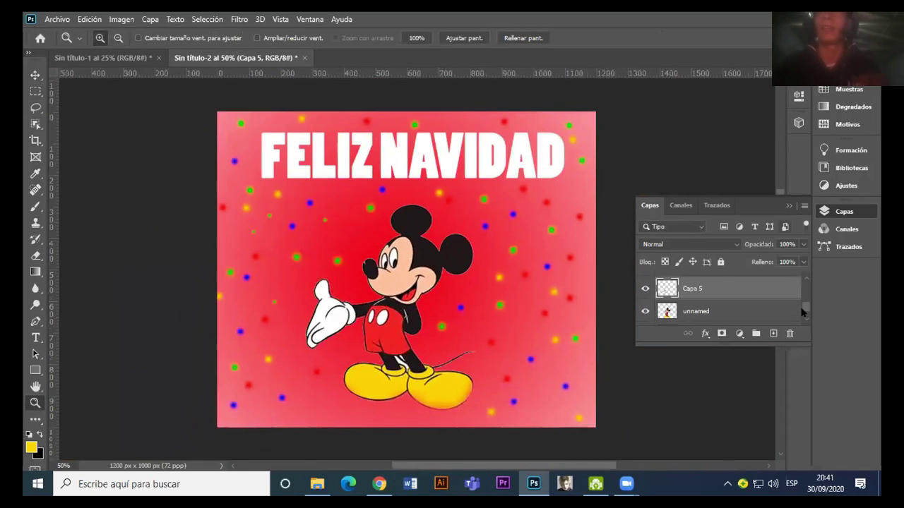
{"action": "mouse_move", "coordinate": [803, 311]}
{"action": "left_mouse_down"}
{"action": "mouse_move", "coordinate": [803, 289]}
{"action": "mouse_move", "coordinate": [856, 316]}
{"action": "left_mouse_up"}
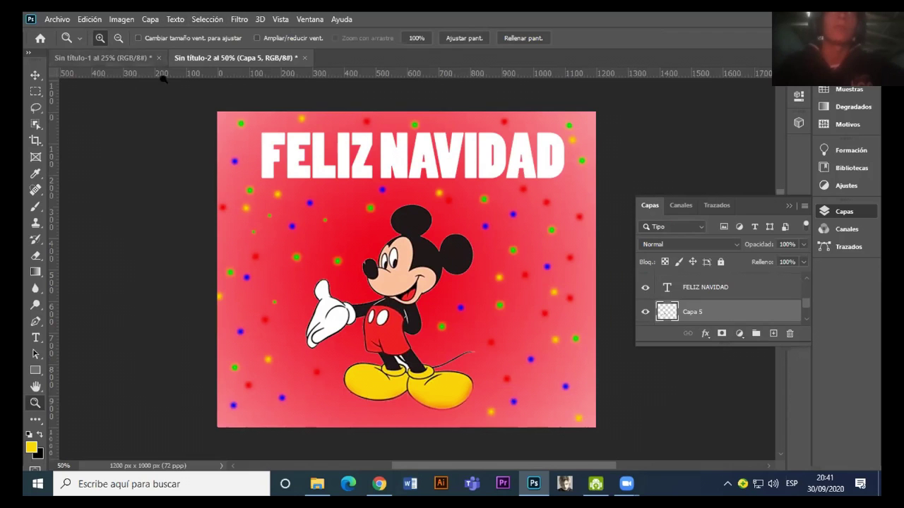
{"action": "left_click", "coordinate": [363, 96]}
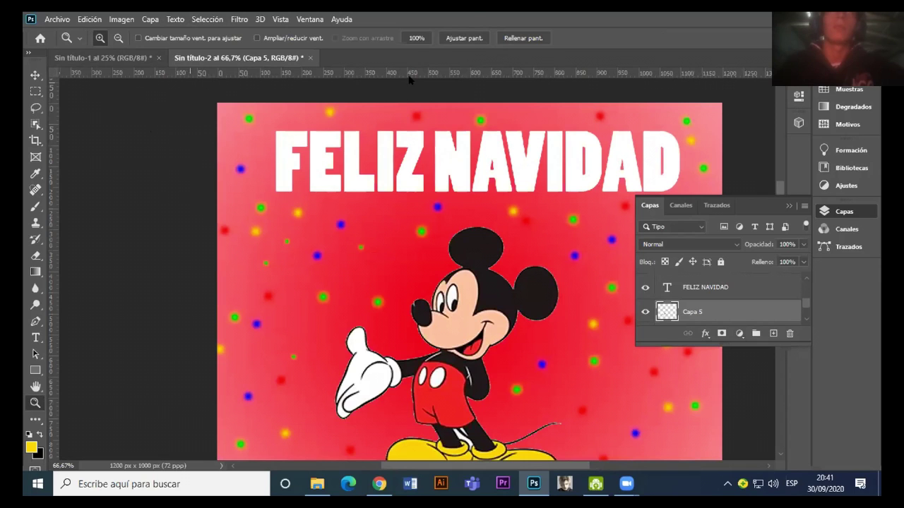
Step: Show the Timeline panel and create a video timeline from the layers
{"action": "left_click", "coordinate": [310, 19]}
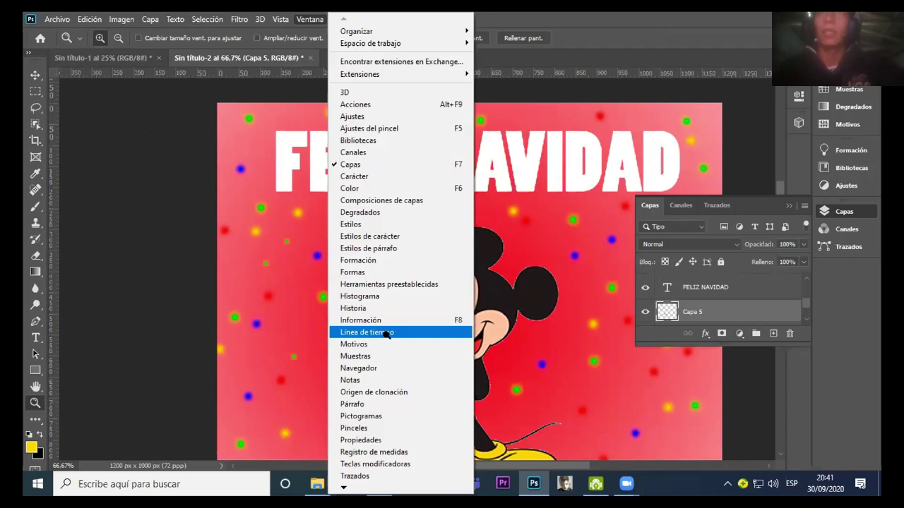
{"action": "left_click", "coordinate": [387, 333]}
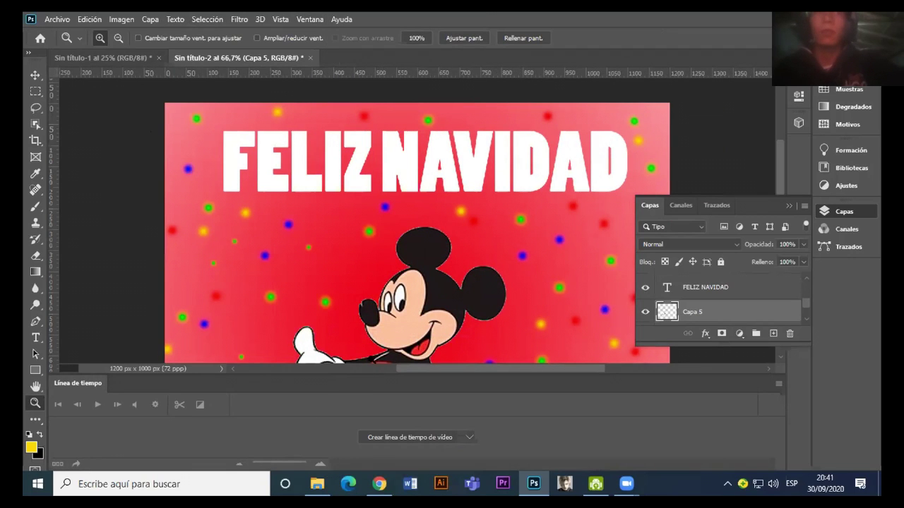
{"action": "left_click", "coordinate": [428, 438]}
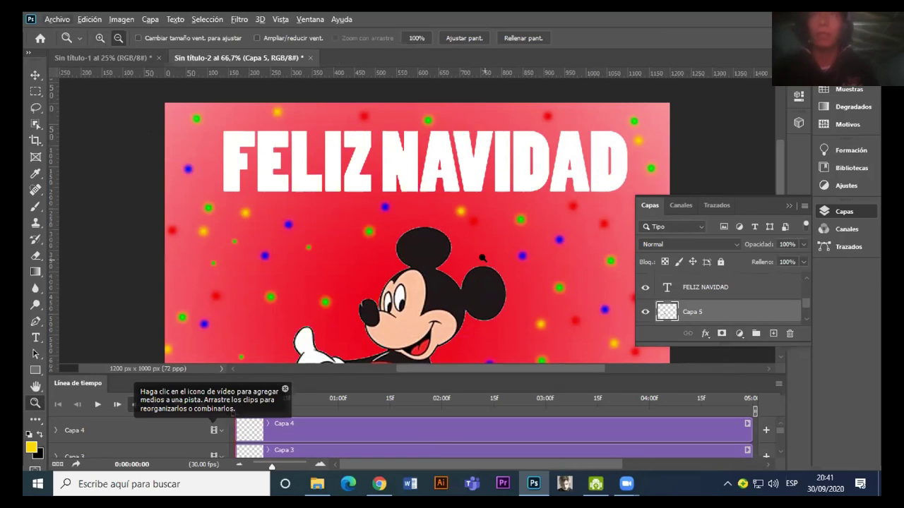
Step: Zoom out from 50% down to 16.67% to see the whole card
{"action": "key", "text": "alt"}
{"action": "left_click", "coordinate": [483, 259], "text": "alt"}
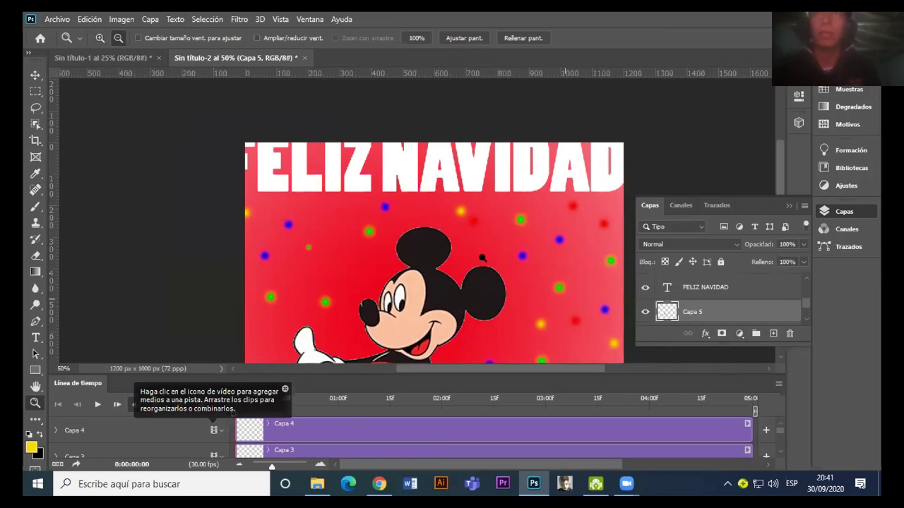
{"action": "left_click", "coordinate": [493, 295], "text": "alt"}
{"action": "left_click", "coordinate": [492, 252], "text": "alt"}
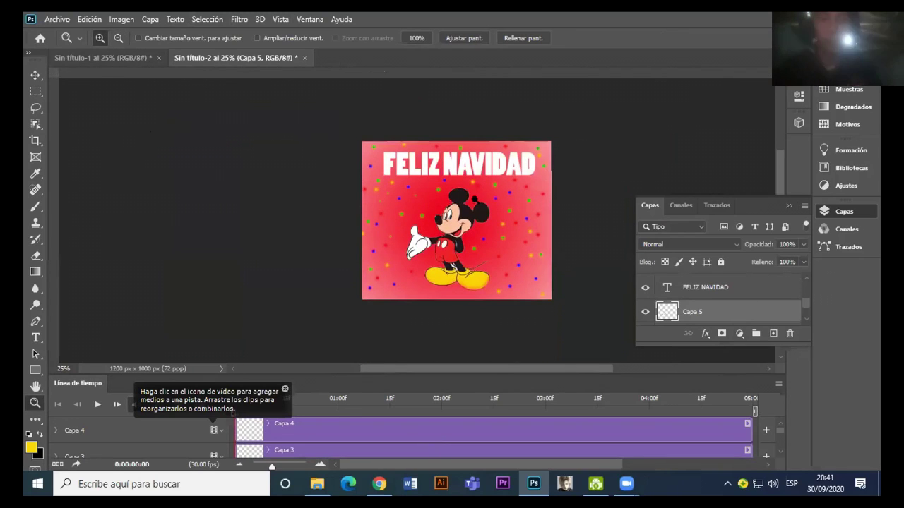
{"action": "left_click", "coordinate": [482, 215], "text": "alt"}
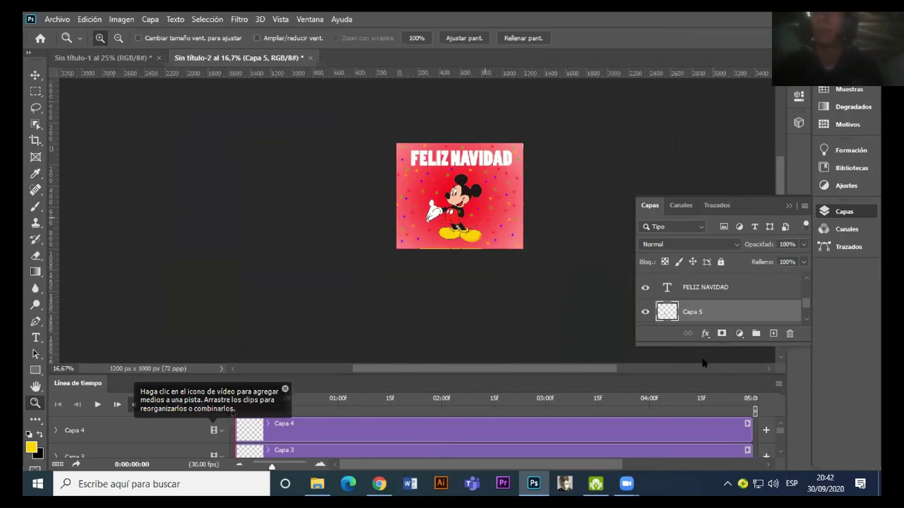
Step: Enlarge the Timeline panel and trim the Capa 5 clip to six frames
{"action": "left_click_drag", "start_coordinate": [622, 373], "coordinate": [626, 219]}
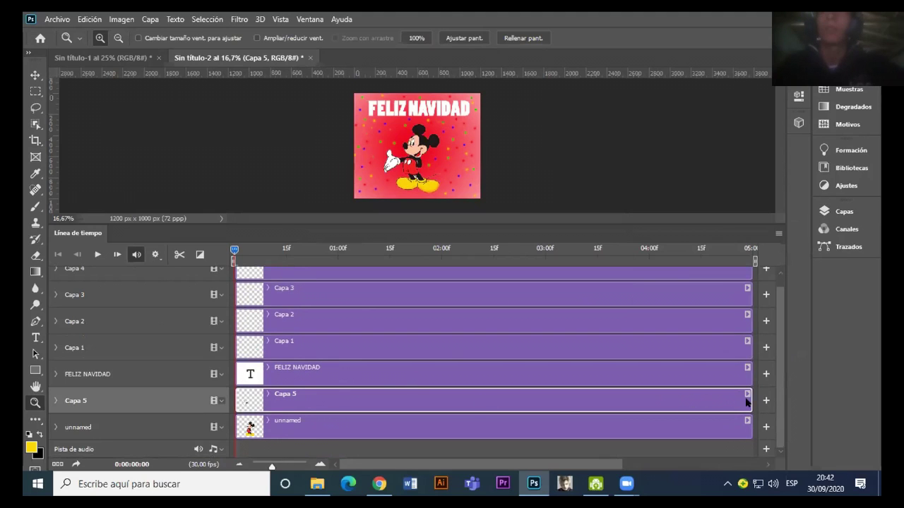
{"action": "mouse_move", "coordinate": [747, 393]}
{"action": "left_mouse_down"}
{"action": "mouse_move", "coordinate": [331, 391]}
{"action": "mouse_move", "coordinate": [290, 411]}
{"action": "left_mouse_up"}
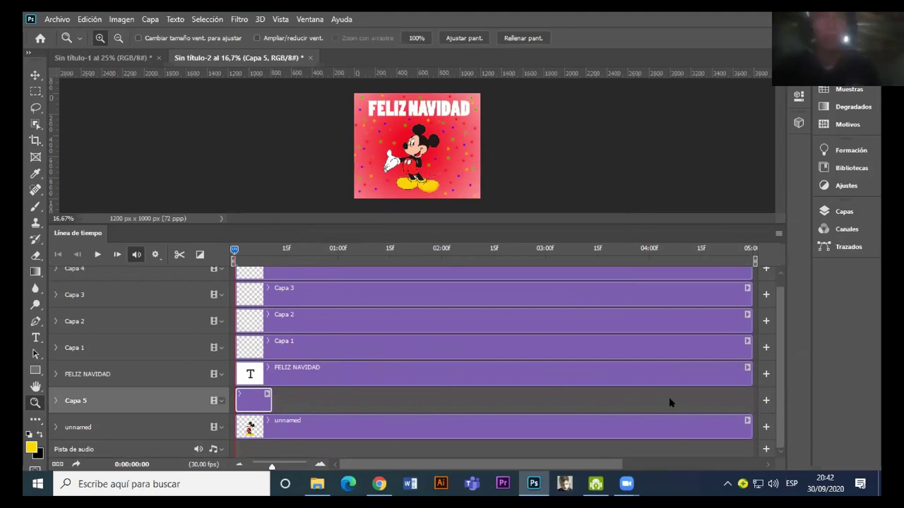
{"action": "key", "text": "ctrl+z"}
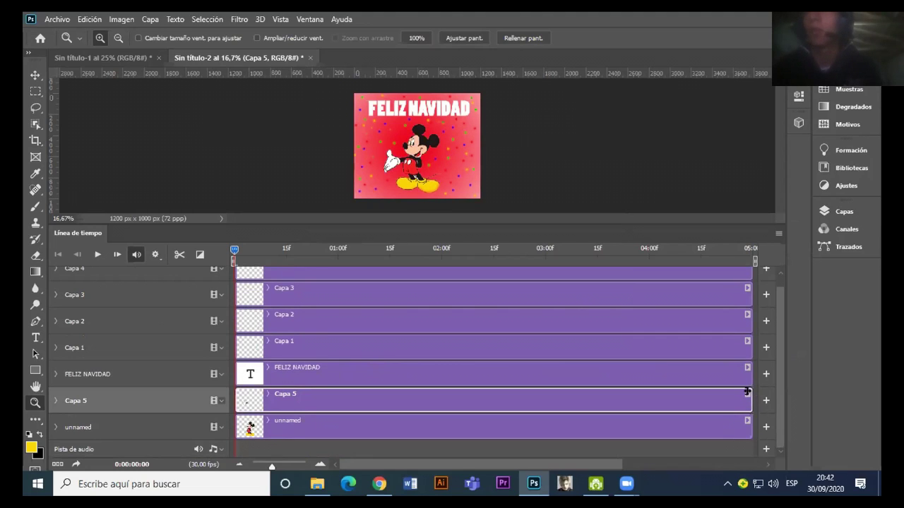
{"action": "left_click_drag", "start_coordinate": [732, 399], "coordinate": [261, 404]}
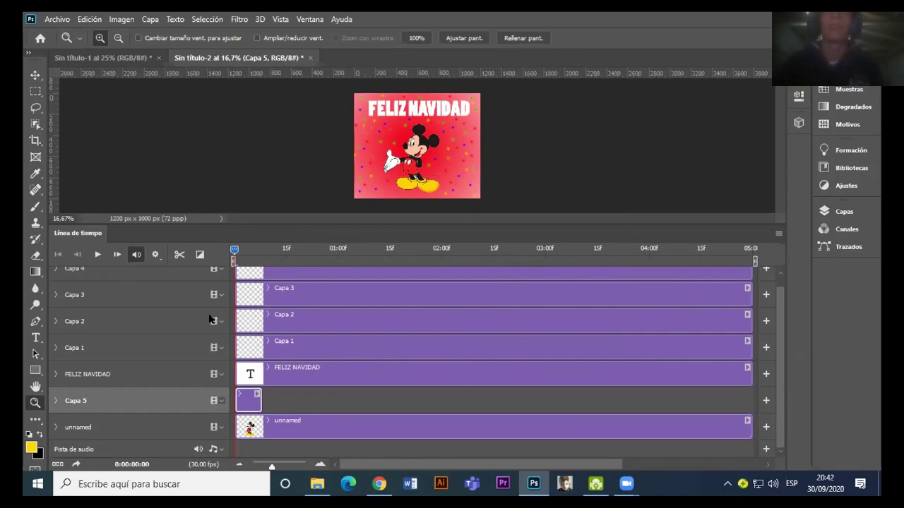
{"action": "left_click_drag", "start_coordinate": [272, 466], "coordinate": [287, 464]}
{"action": "left_click_drag", "start_coordinate": [343, 394], "coordinate": [282, 402]}
Step: Step the playhead ahead to frame 5 and bring up the Layers list
{"action": "left_click_drag", "start_coordinate": [234, 250], "coordinate": [249, 251]}
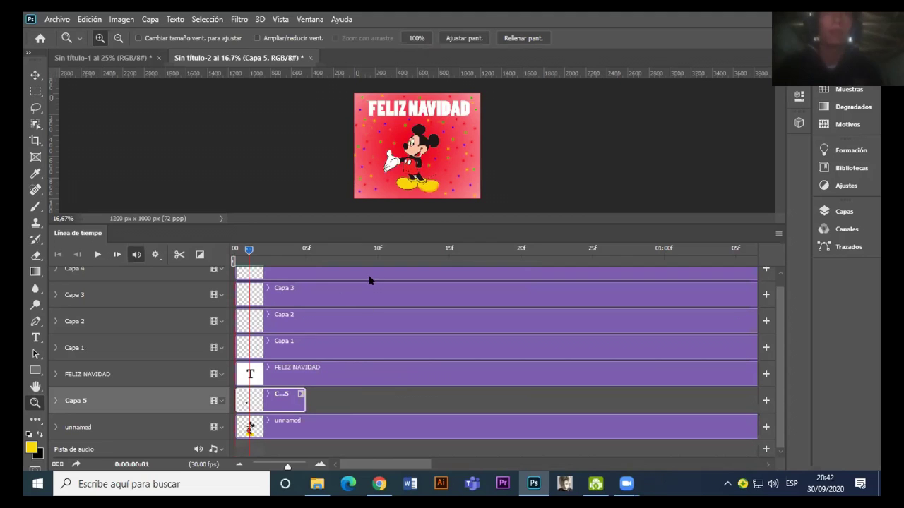
{"action": "key", "text": "space"}
{"action": "left_click", "coordinate": [845, 212]}
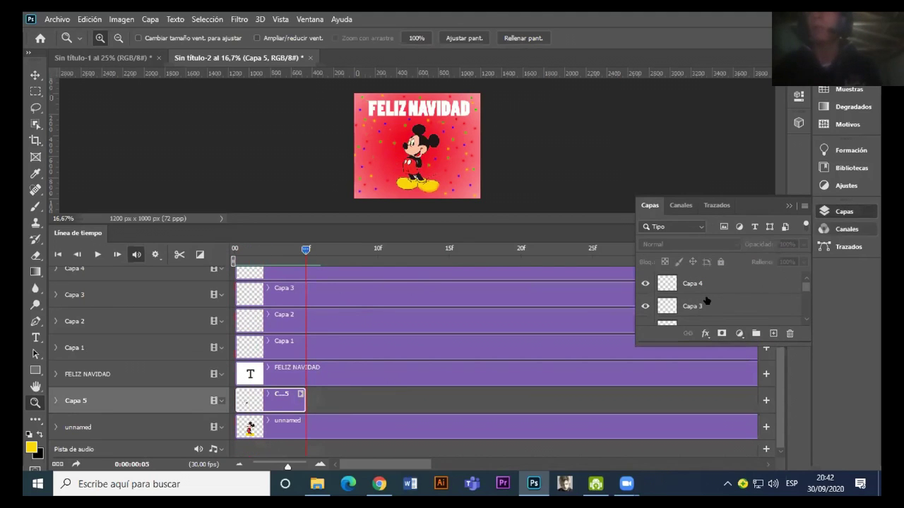
{"action": "left_click_drag", "start_coordinate": [804, 289], "coordinate": [804, 302]}
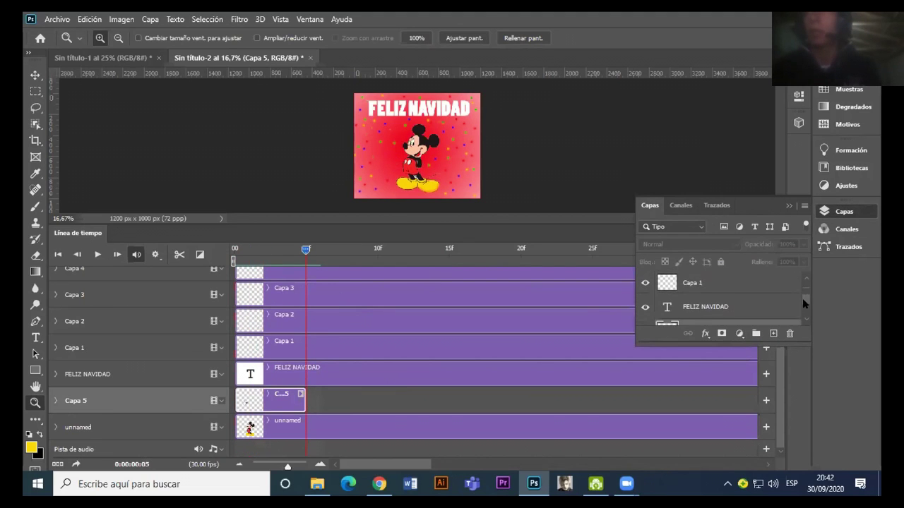
{"action": "scroll", "coordinate": [802, 298], "scroll_direction": "down", "scroll_amount": 2}
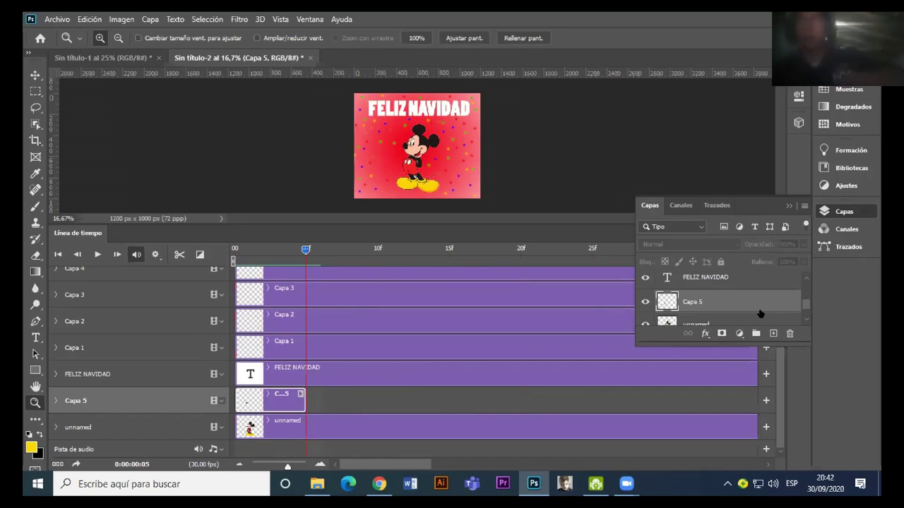
Step: Duplicate Capa 5, group the copy onto its track, and trim it short
{"action": "key", "text": "ctrl+j"}
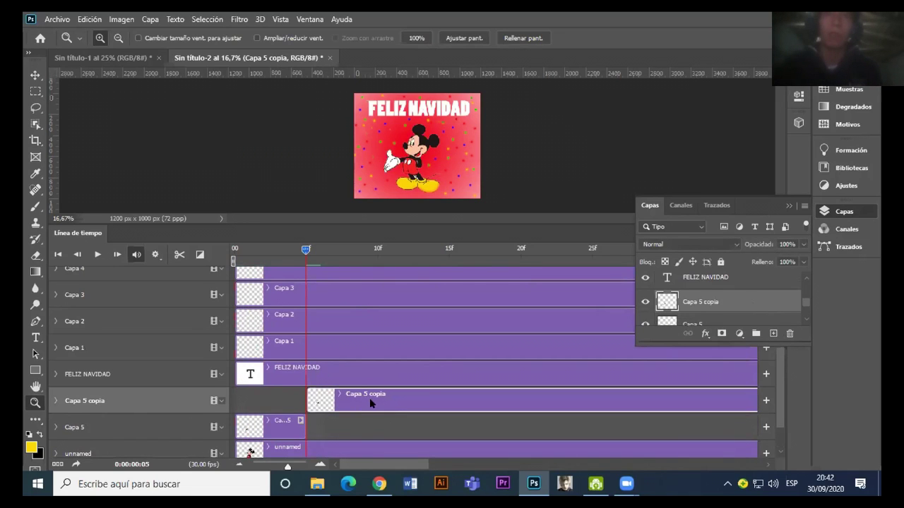
{"action": "left_click_drag", "start_coordinate": [366, 409], "coordinate": [366, 421]}
{"action": "left_click_drag", "start_coordinate": [369, 424], "coordinate": [370, 423]}
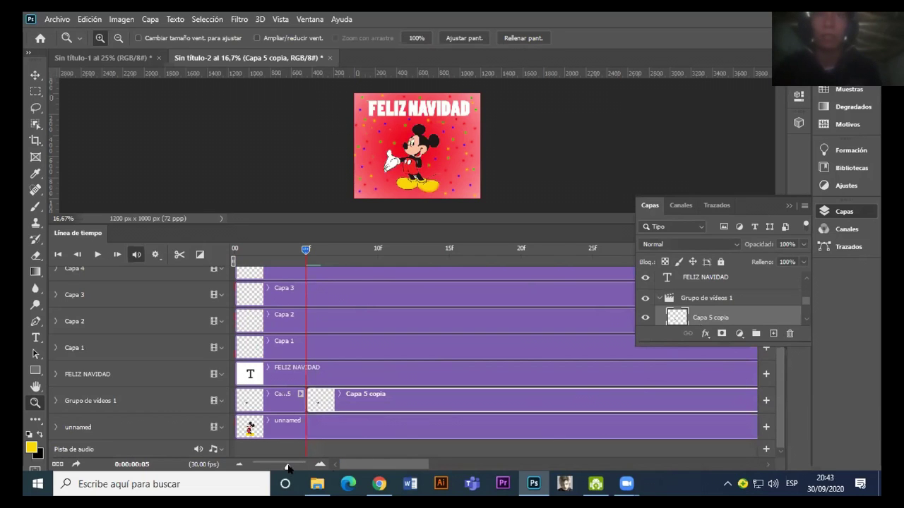
{"action": "left_click_drag", "start_coordinate": [287, 467], "coordinate": [265, 467]}
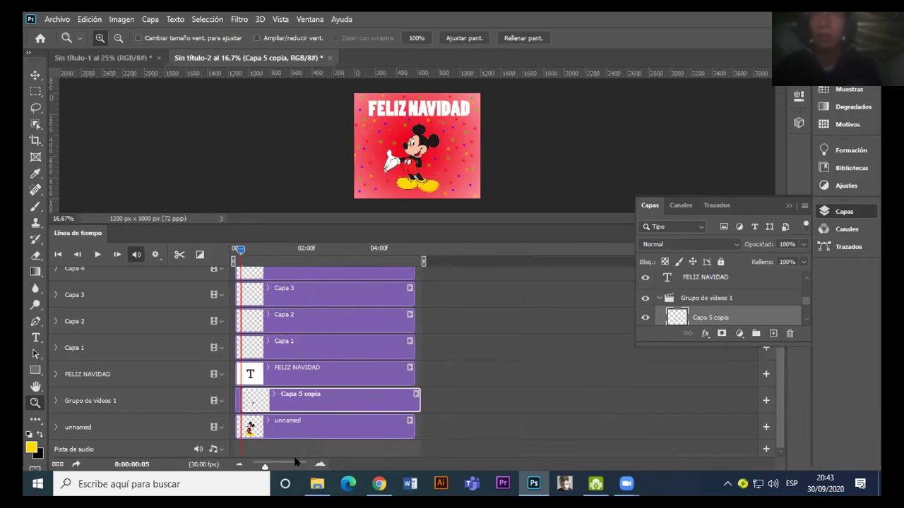
{"action": "left_click", "coordinate": [297, 462]}
{"action": "left_click_drag", "start_coordinate": [635, 390], "coordinate": [261, 396]}
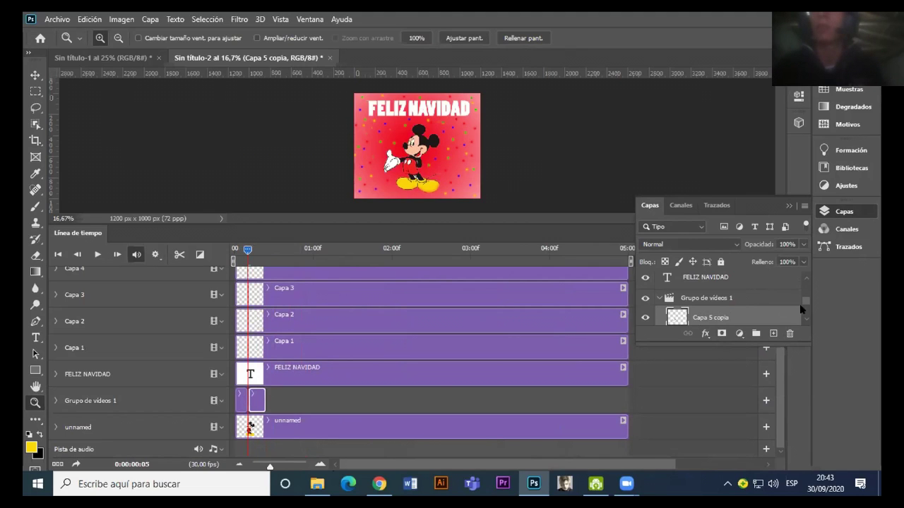
{"action": "scroll", "coordinate": [805, 302], "scroll_direction": "down", "scroll_amount": 1}
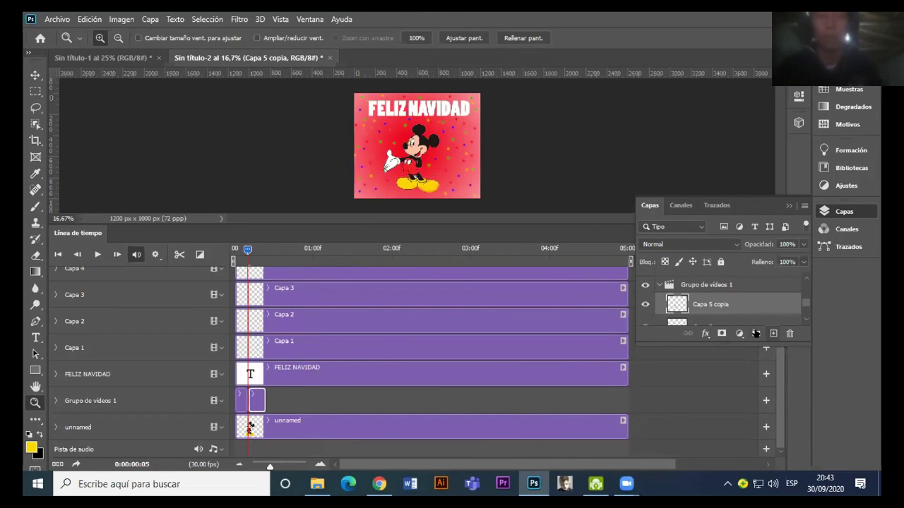
Step: Add Capa 5 copia 2 and copia 3, trim each clip, and zoom the timeline in
{"action": "left_click_drag", "start_coordinate": [766, 323], "coordinate": [757, 334]}
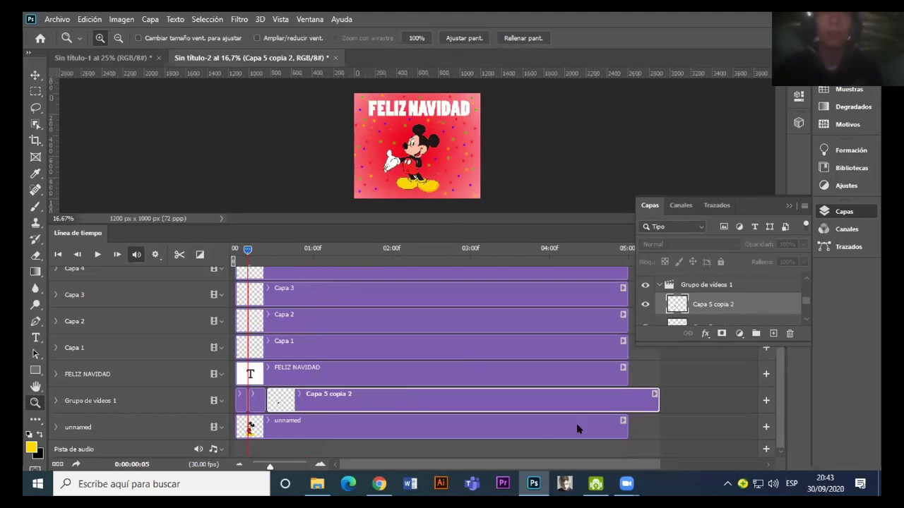
{"action": "left_click_drag", "start_coordinate": [567, 395], "coordinate": [286, 399]}
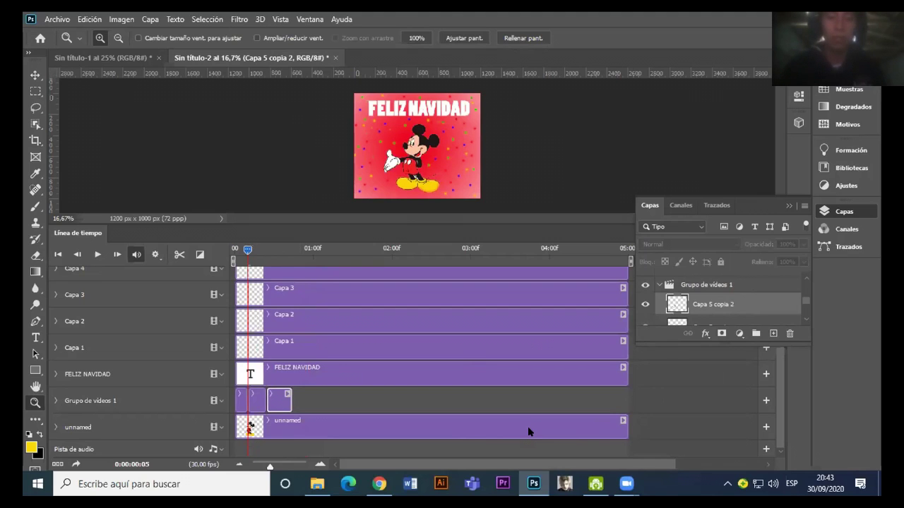
{"action": "key", "text": "ctrl+j"}
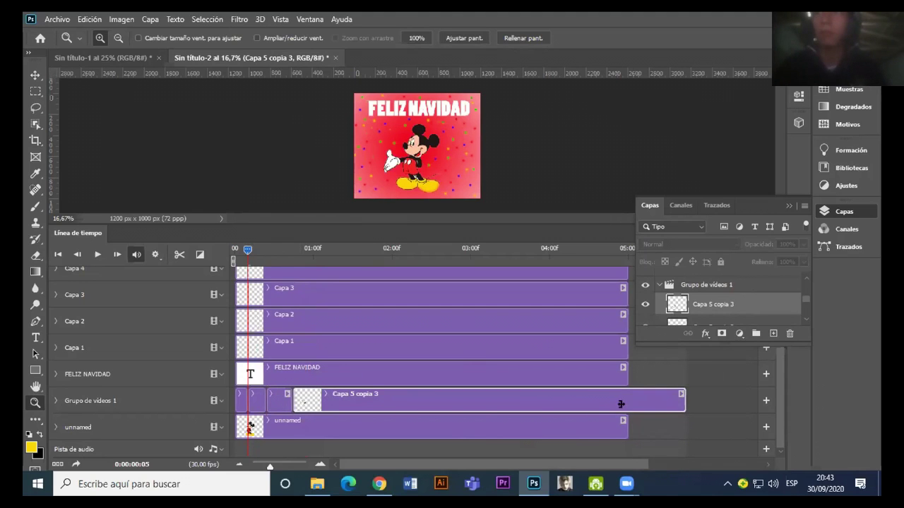
{"action": "left_click_drag", "start_coordinate": [314, 401], "coordinate": [282, 394]}
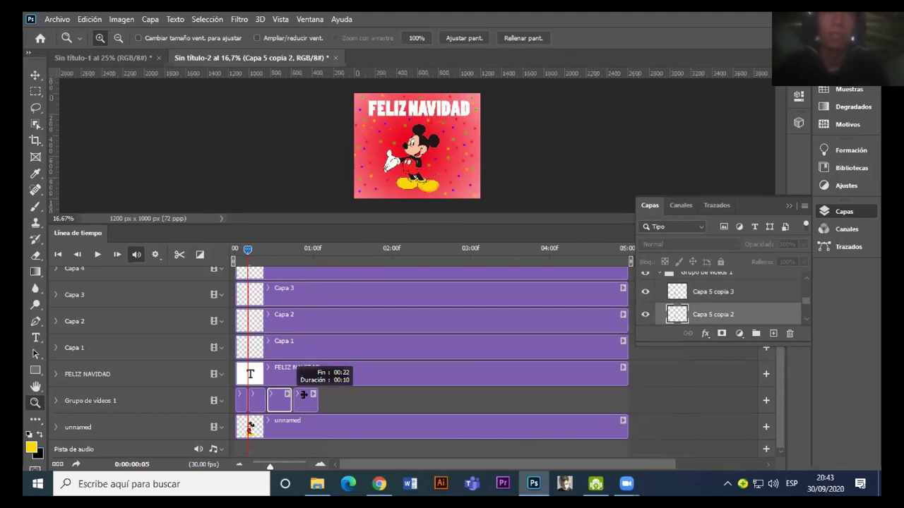
{"action": "left_click_drag", "start_coordinate": [304, 396], "coordinate": [299, 400]}
{"action": "left_click", "coordinate": [299, 400]}
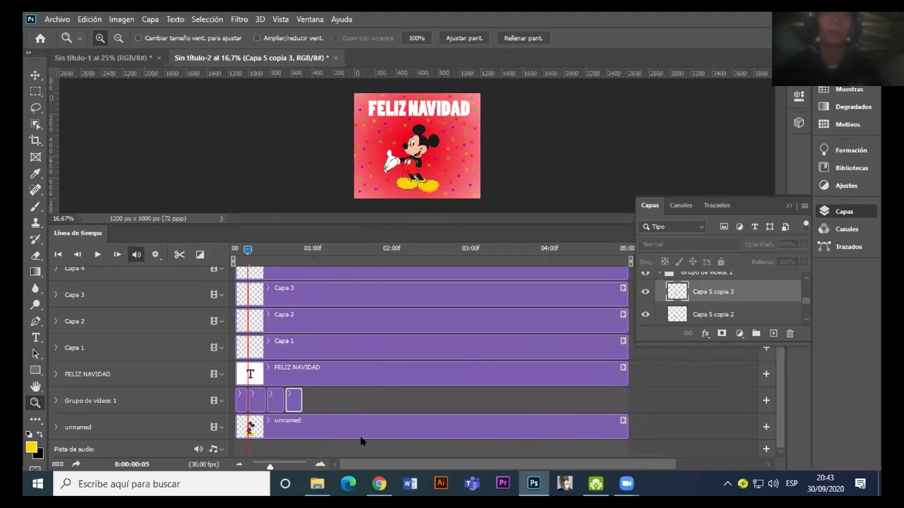
{"action": "key", "text": "s"}
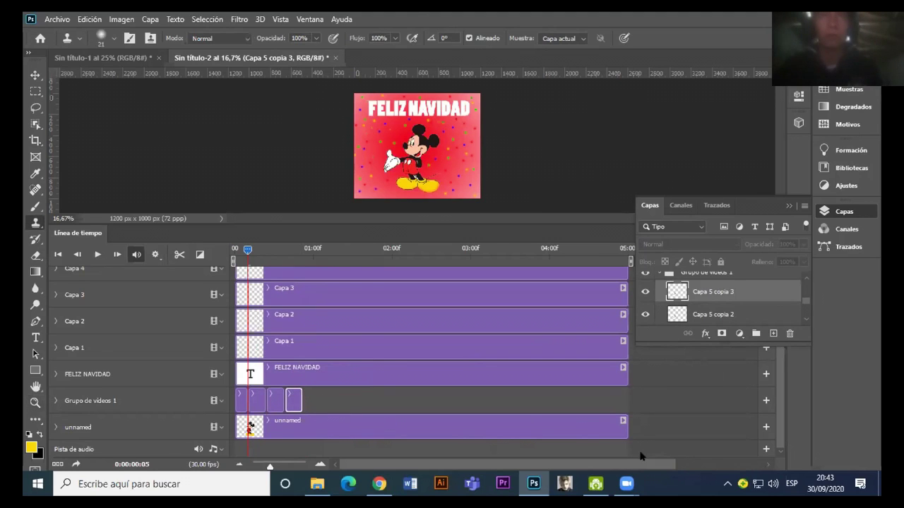
{"action": "left_click_drag", "start_coordinate": [262, 466], "coordinate": [283, 463]}
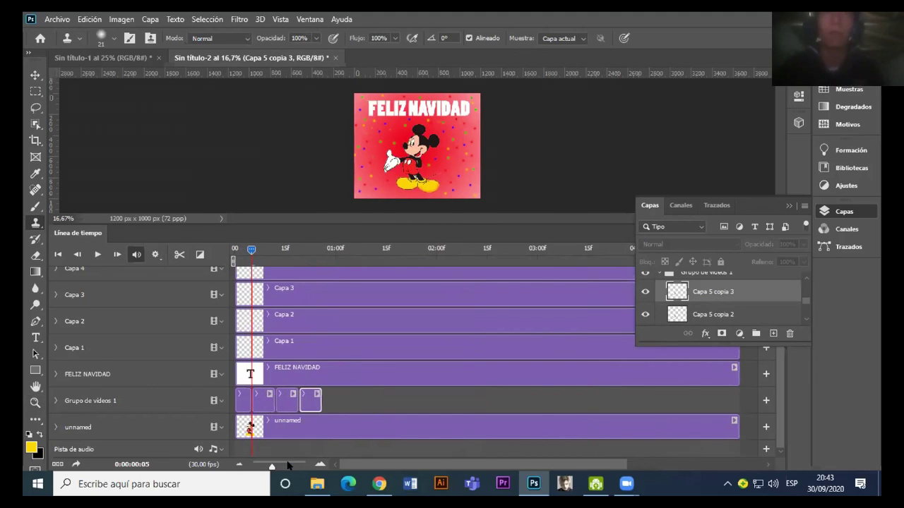
{"action": "left_click_drag", "start_coordinate": [282, 463], "coordinate": [286, 466]}
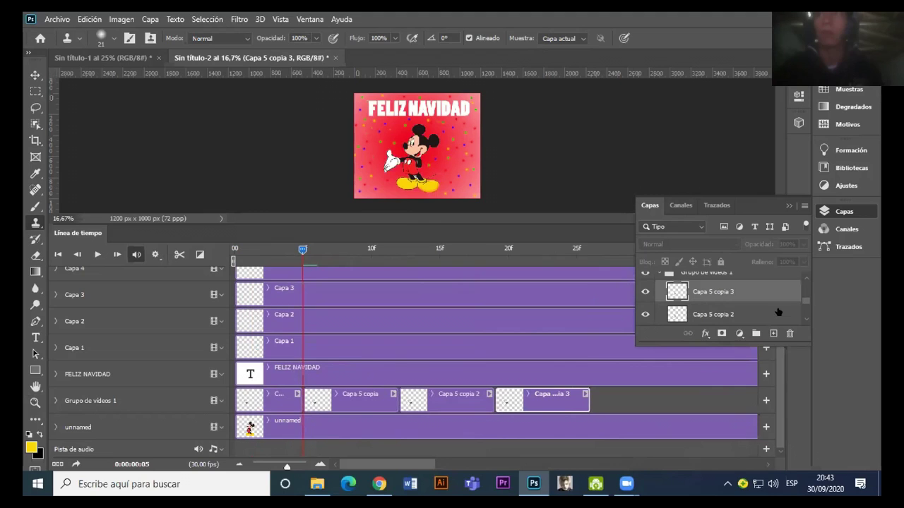
Step: Hide the arm copy layers, including Capa 5 copia 3
{"action": "scroll", "coordinate": [803, 304], "scroll_direction": "down", "scroll_amount": 1}
{"action": "scroll", "coordinate": [803, 304], "scroll_direction": "down", "scroll_amount": 1}
{"action": "scroll", "coordinate": [803, 304], "scroll_direction": "down", "scroll_amount": 1}
{"action": "scroll", "coordinate": [803, 305], "scroll_direction": "up", "scroll_amount": 1}
{"action": "scroll", "coordinate": [802, 305], "scroll_direction": "up", "scroll_amount": 1}
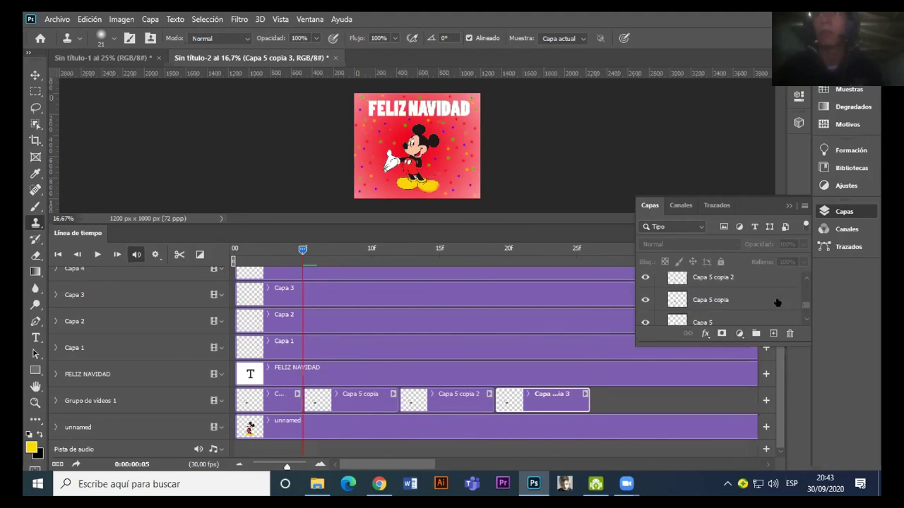
{"action": "left_click", "coordinate": [645, 279]}
{"action": "scroll", "coordinate": [803, 297], "scroll_direction": "up", "scroll_amount": 1}
{"action": "scroll", "coordinate": [802, 295], "scroll_direction": "up", "scroll_amount": 1}
{"action": "scroll", "coordinate": [802, 294], "scroll_direction": "up", "scroll_amount": 1}
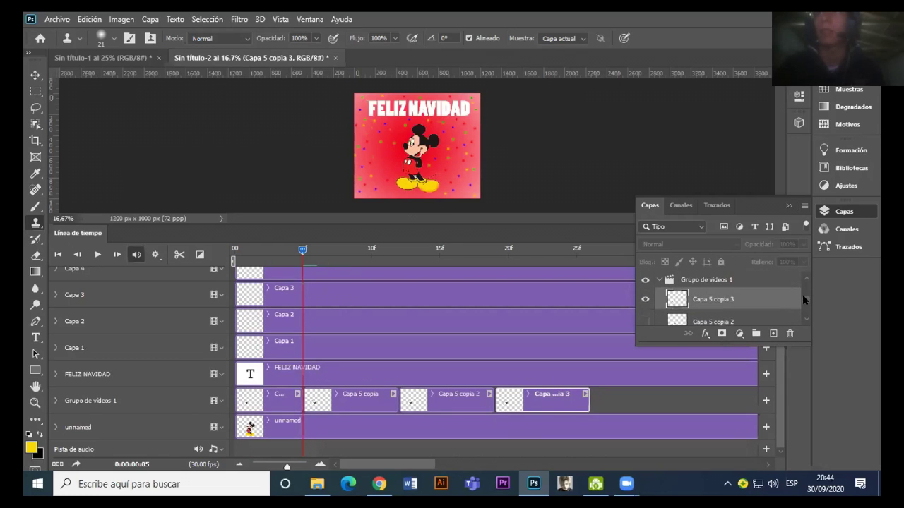
{"action": "left_click", "coordinate": [644, 302]}
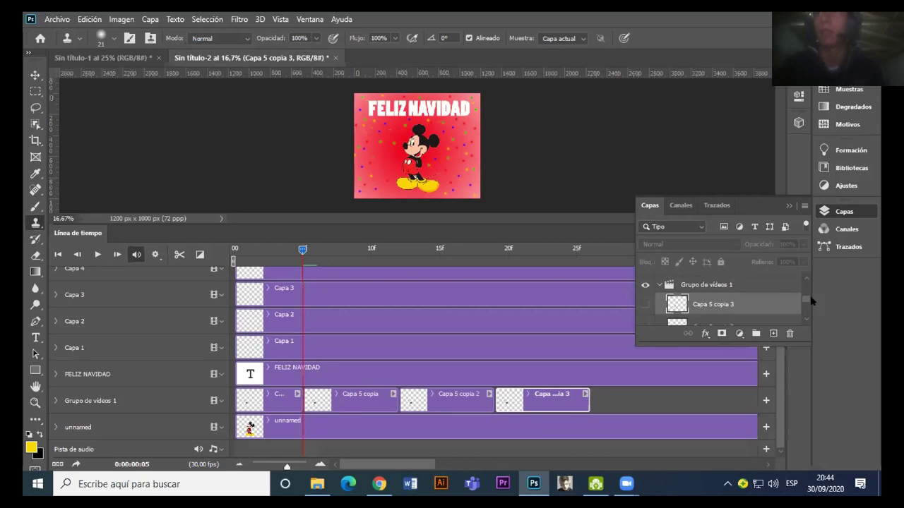
{"action": "scroll", "coordinate": [806, 305], "scroll_direction": "down", "scroll_amount": 4}
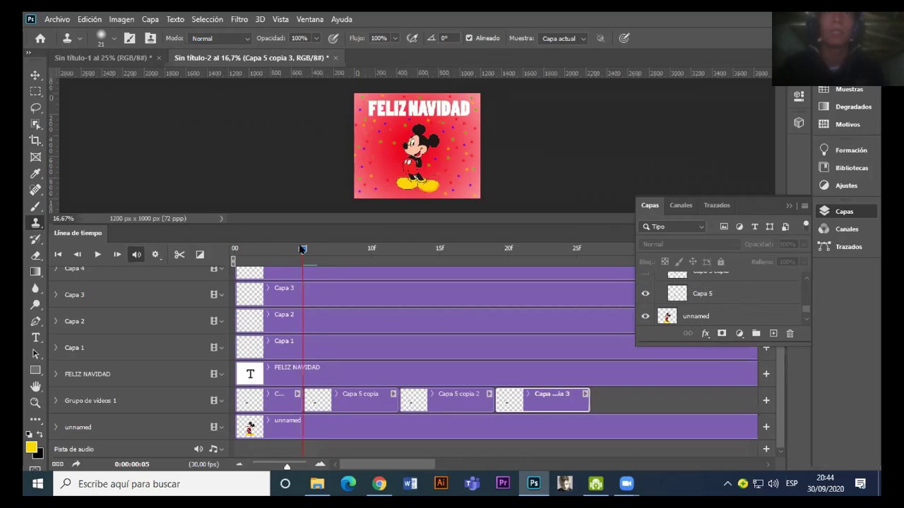
Step: Select Capa 5 and check Mickey's pose at frames 3 and 5
{"action": "left_click", "coordinate": [277, 251]}
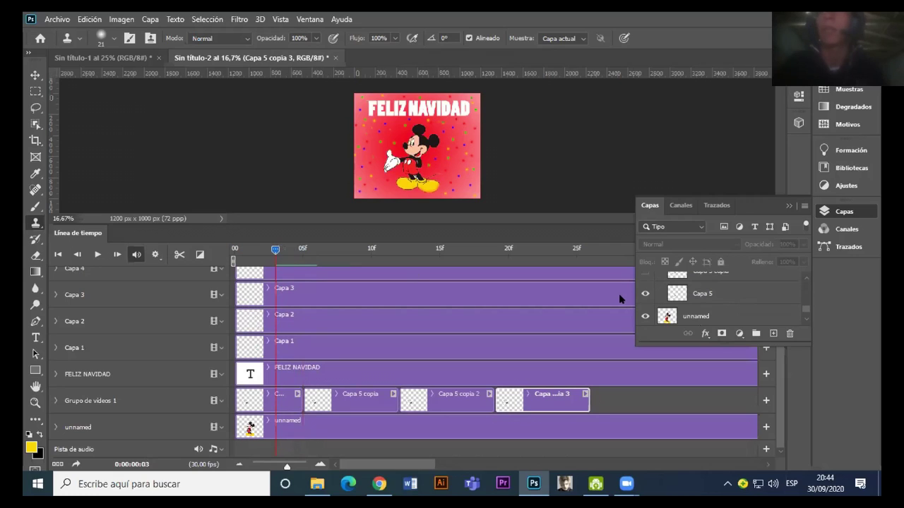
{"action": "left_click", "coordinate": [733, 298]}
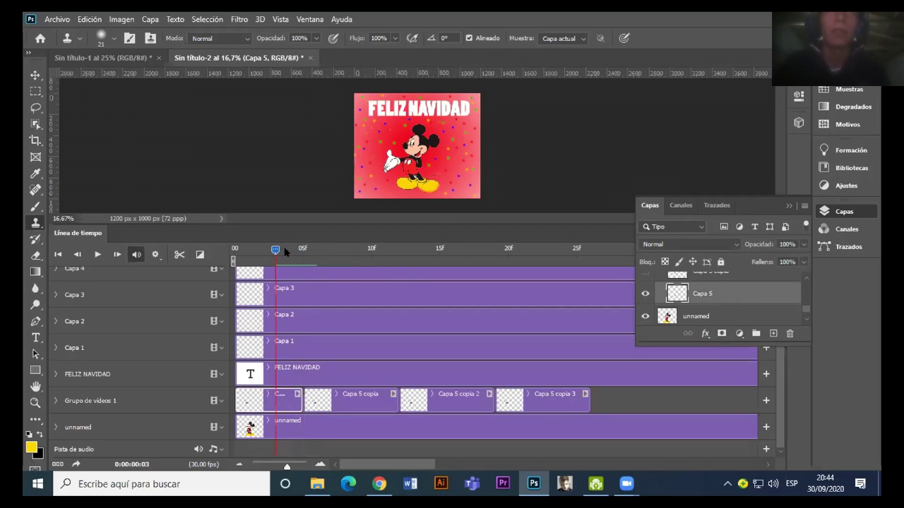
{"action": "left_click", "coordinate": [302, 251]}
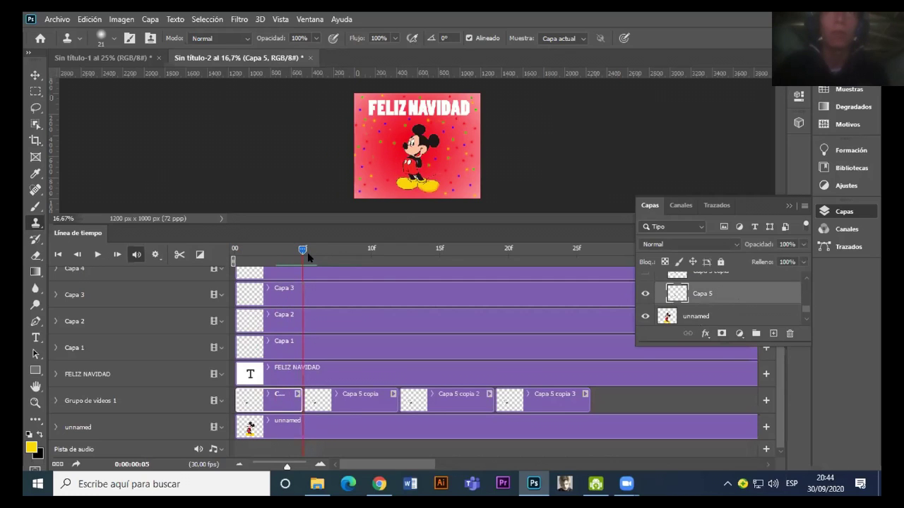
{"action": "left_click", "coordinate": [277, 259]}
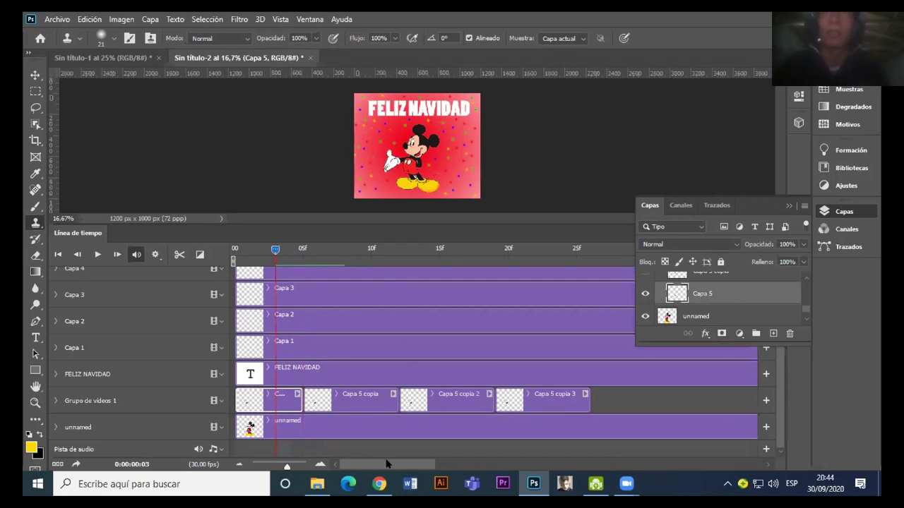
Step: Widen the timeline frames, move the playhead to frame 6, and select the Capa 5 copia clip
{"action": "left_click_drag", "start_coordinate": [286, 465], "coordinate": [312, 466]}
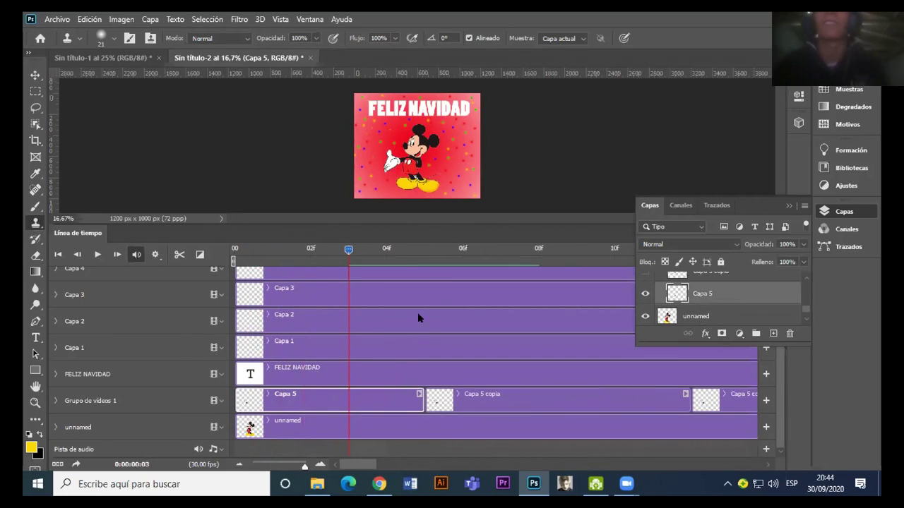
{"action": "left_click_drag", "start_coordinate": [273, 253], "coordinate": [311, 253]}
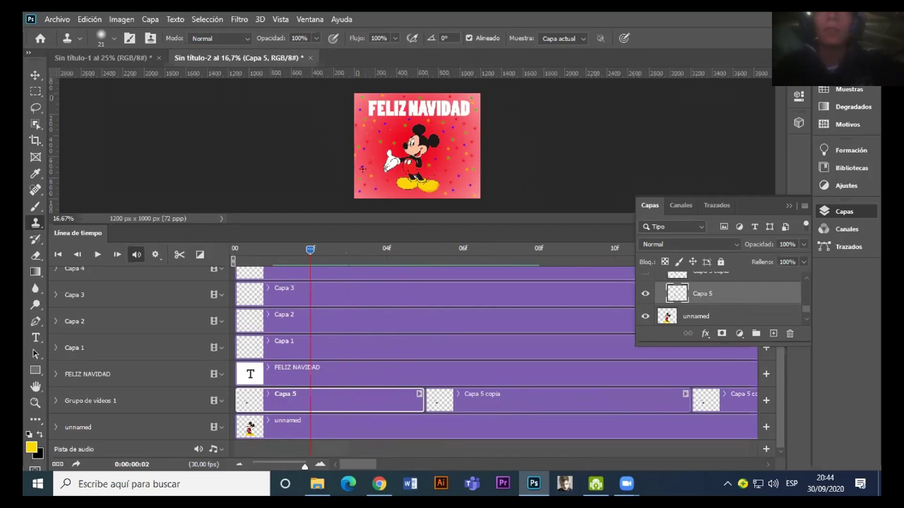
{"action": "left_click", "coordinate": [34, 75]}
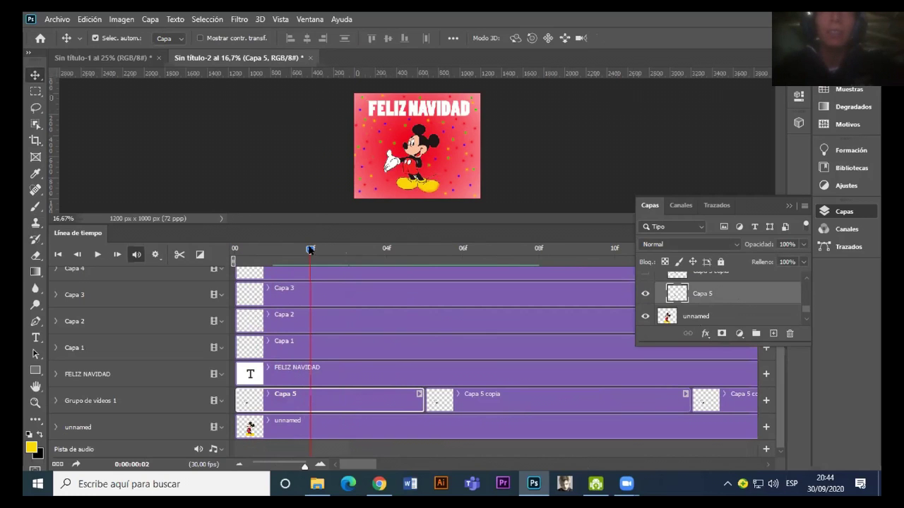
{"action": "left_click_drag", "start_coordinate": [371, 254], "coordinate": [466, 288]}
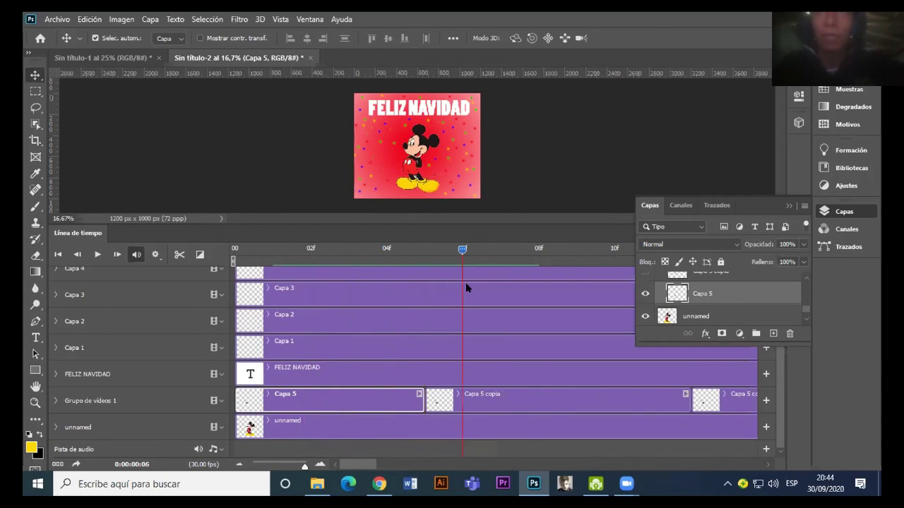
{"action": "left_click", "coordinate": [522, 396]}
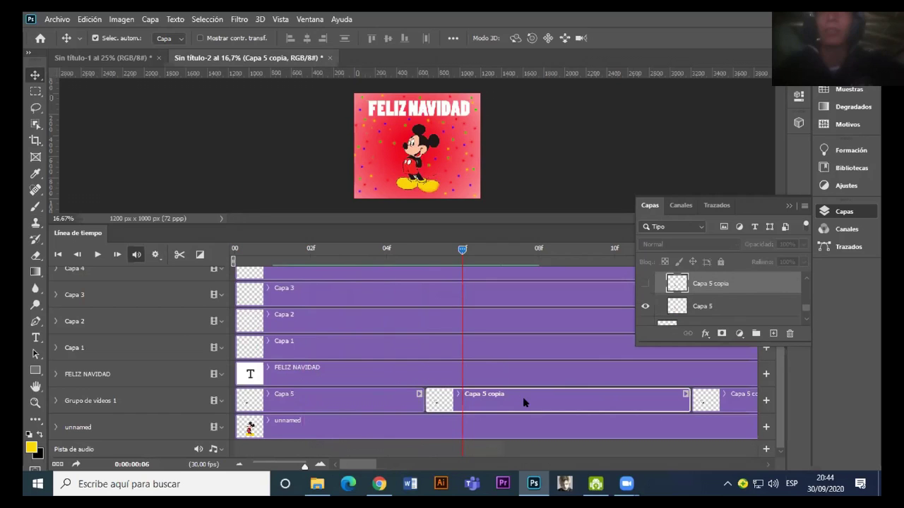
Step: Show Capa 5 copia, zoom to 66.67% on Mickey's hand, and start Free Transform
{"action": "left_click", "coordinate": [645, 283]}
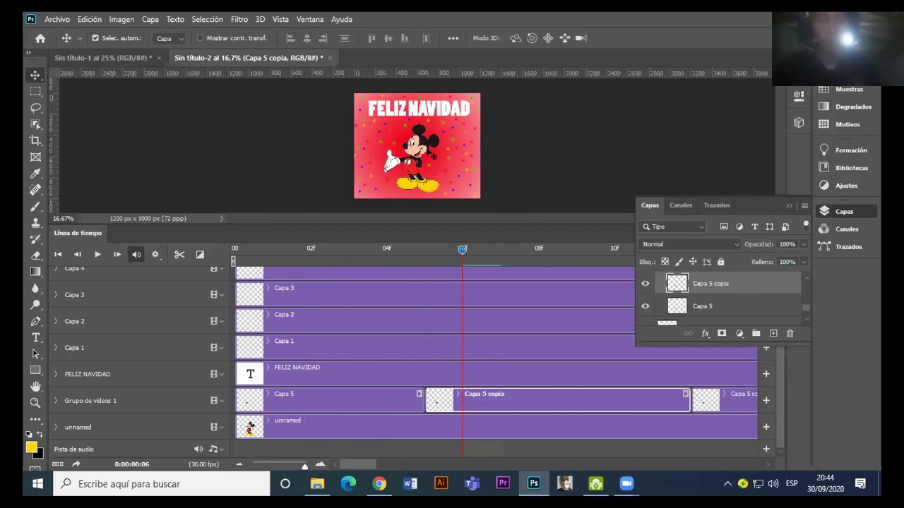
{"action": "key", "text": "z"}
{"action": "key", "text": "ctrl+plus"}
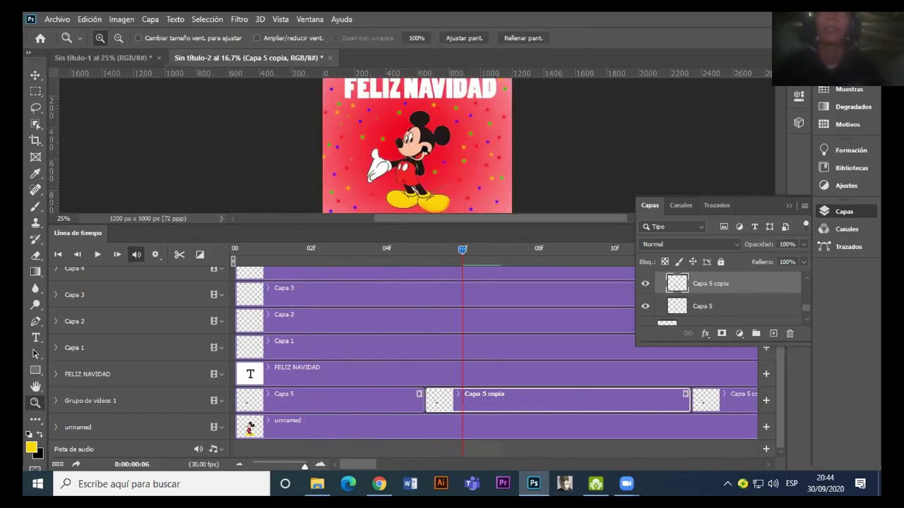
{"action": "left_click", "coordinate": [421, 150]}
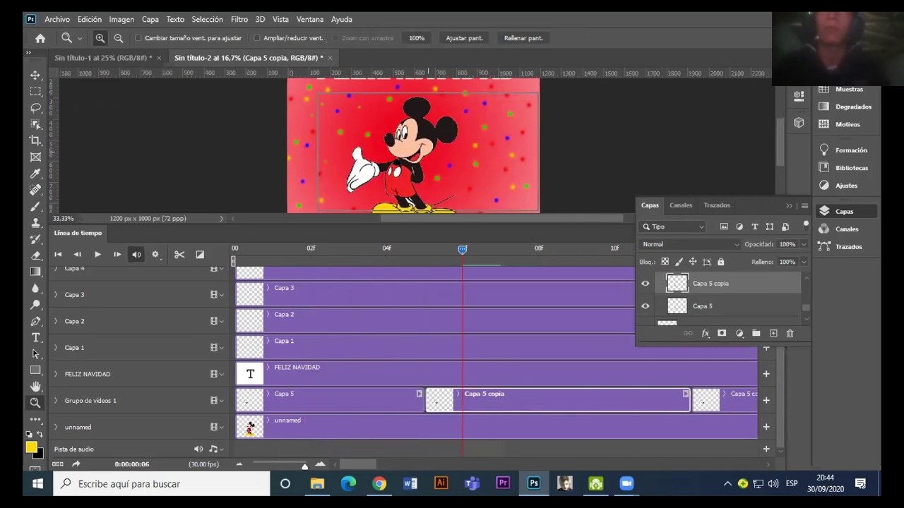
{"action": "left_click", "coordinate": [417, 161]}
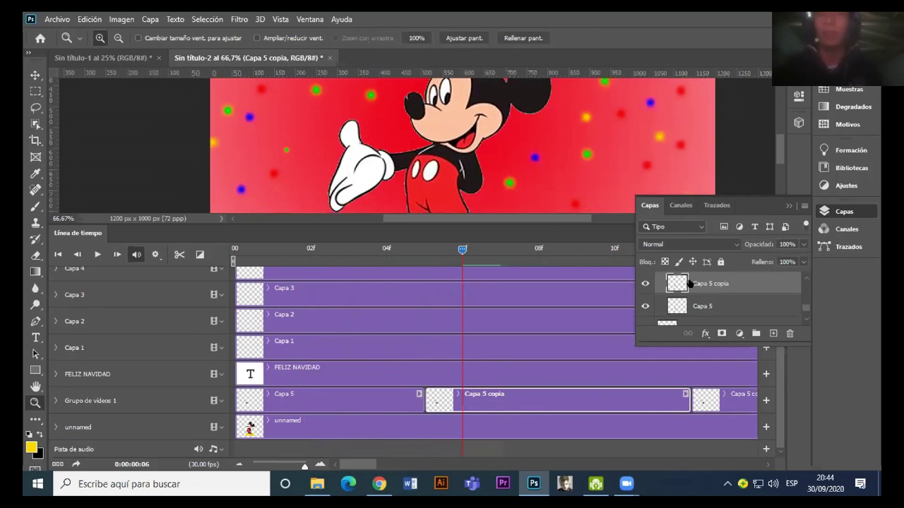
{"action": "key", "text": "ctrl+t"}
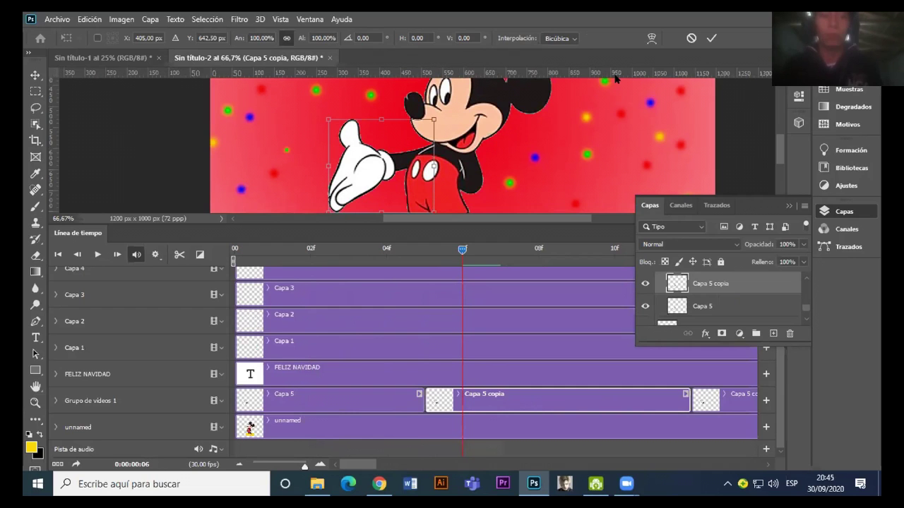
Step: Turn on rulers and place horizontal and vertical guides crossing at the arm's shoulder
{"action": "scroll", "coordinate": [615, 79], "scroll_direction": "right", "scroll_amount": 2}
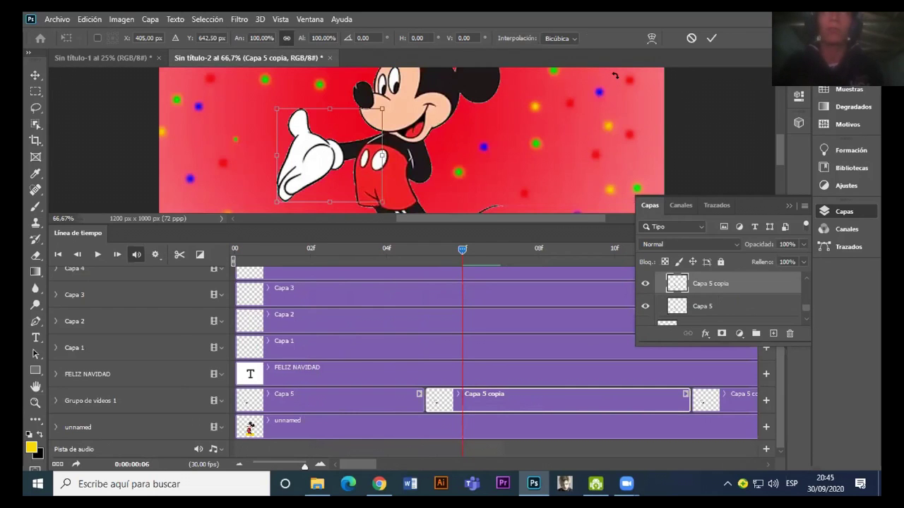
{"action": "key", "text": "ctrl+r"}
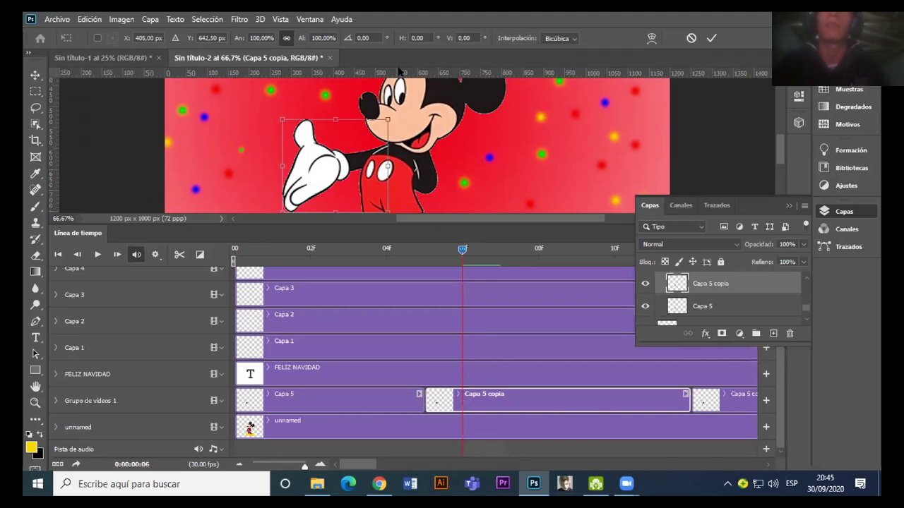
{"action": "left_click_drag", "start_coordinate": [393, 69], "coordinate": [393, 141]}
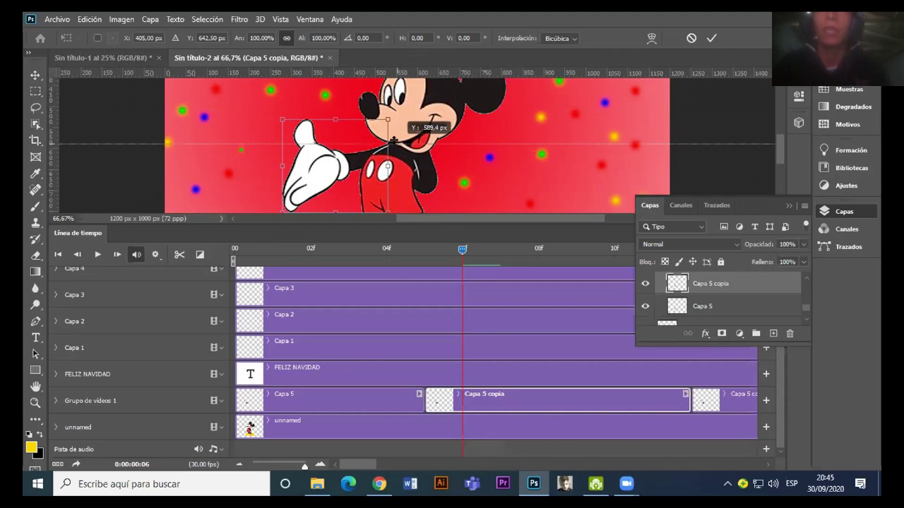
{"action": "left_click_drag", "start_coordinate": [393, 141], "coordinate": [393, 71]}
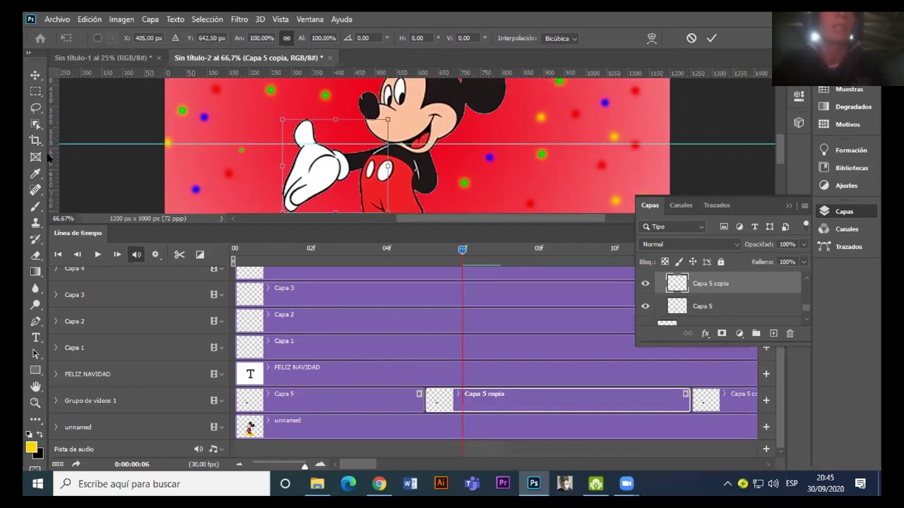
{"action": "left_click_drag", "start_coordinate": [48, 158], "coordinate": [374, 157]}
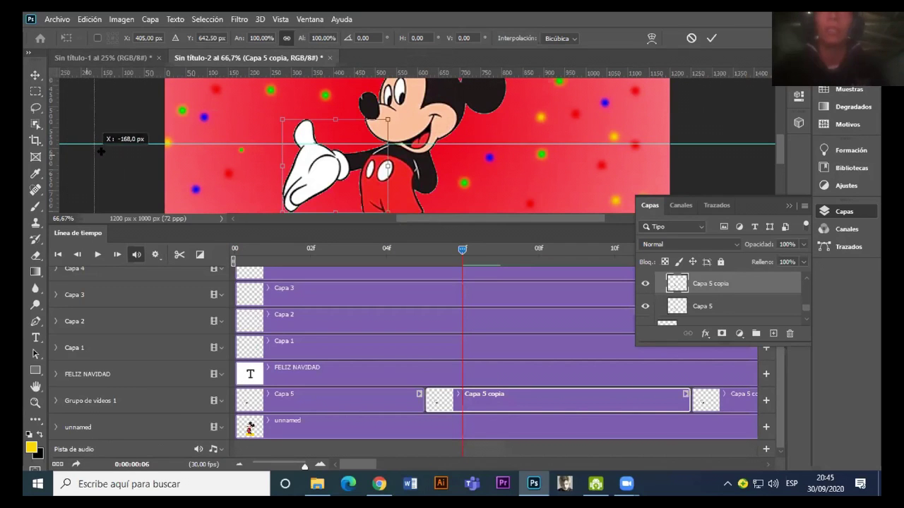
{"action": "left_click_drag", "start_coordinate": [374, 157], "coordinate": [389, 159]}
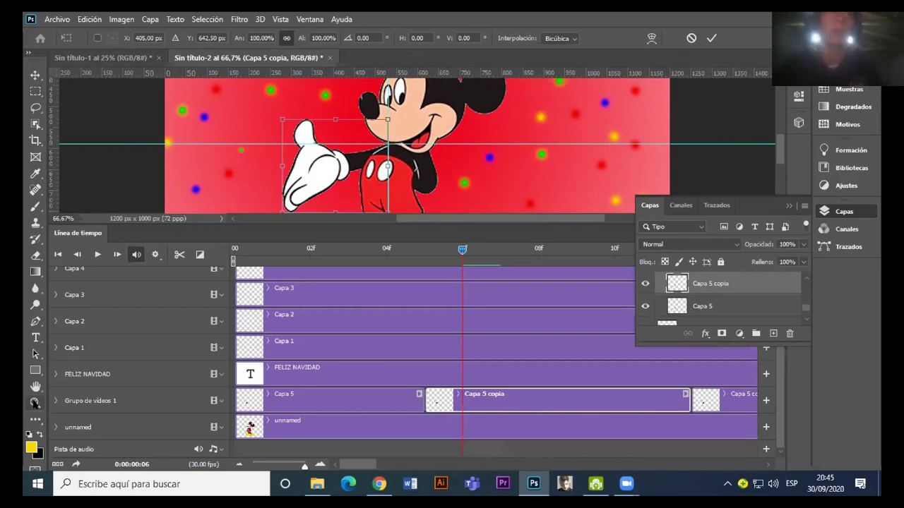
Step: Zoom to 200% and align the vertical guide with the shoulder joint
{"action": "left_click", "coordinate": [34, 404]}
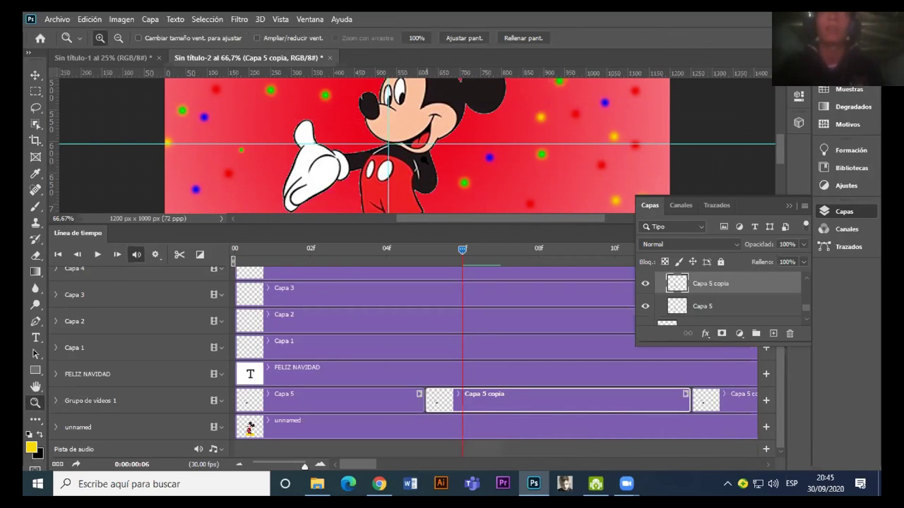
{"action": "left_click", "coordinate": [407, 153]}
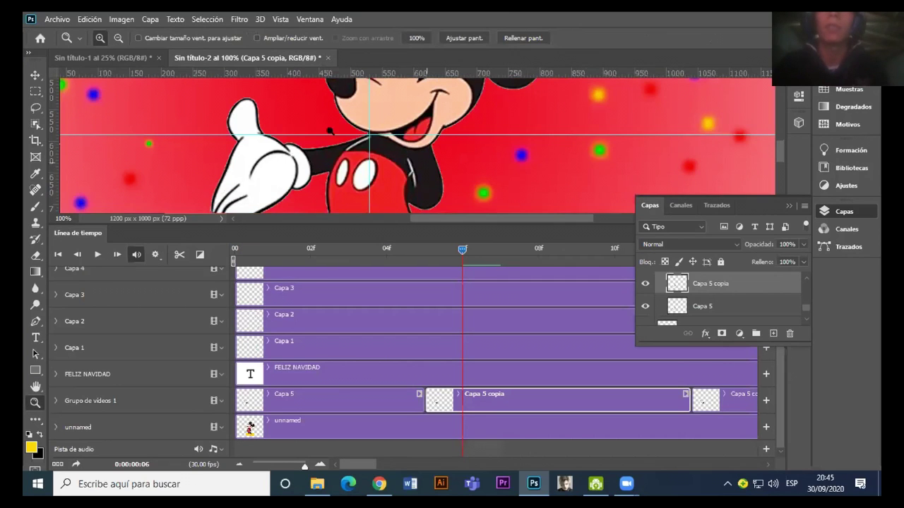
{"action": "left_click", "coordinate": [331, 131]}
{"action": "key", "text": "ctrl+r"}
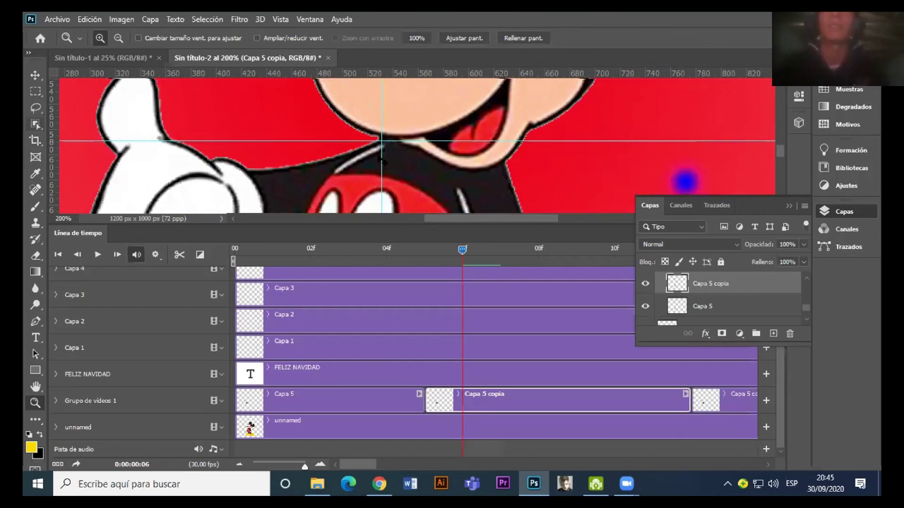
{"action": "key", "text": "v"}
{"action": "left_click_drag", "start_coordinate": [379, 147], "coordinate": [377, 145]}
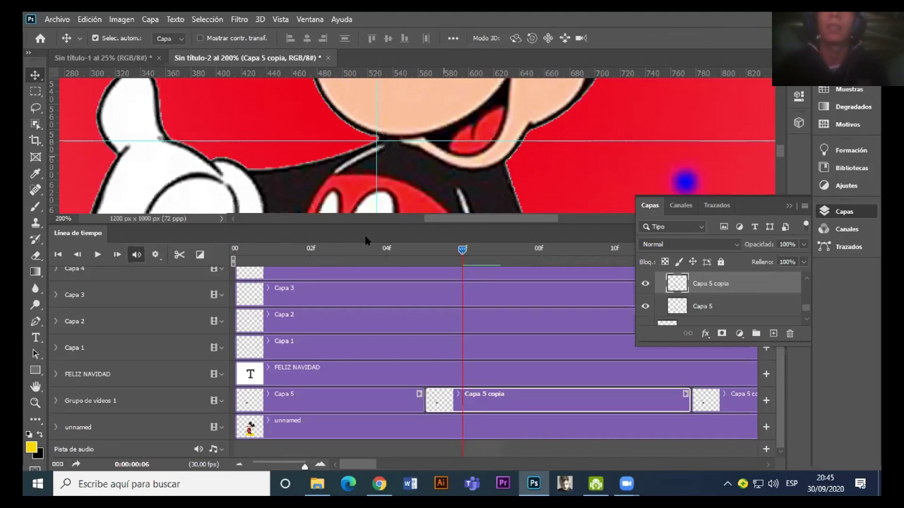
Step: Zoom back out to 66.7% and restart Free Transform on the arm layer
{"action": "key", "text": "z"}
{"action": "left_click_drag", "start_coordinate": [258, 135], "coordinate": [615, 202]}
{"action": "left_click", "coordinate": [434, 163], "text": "alt"}
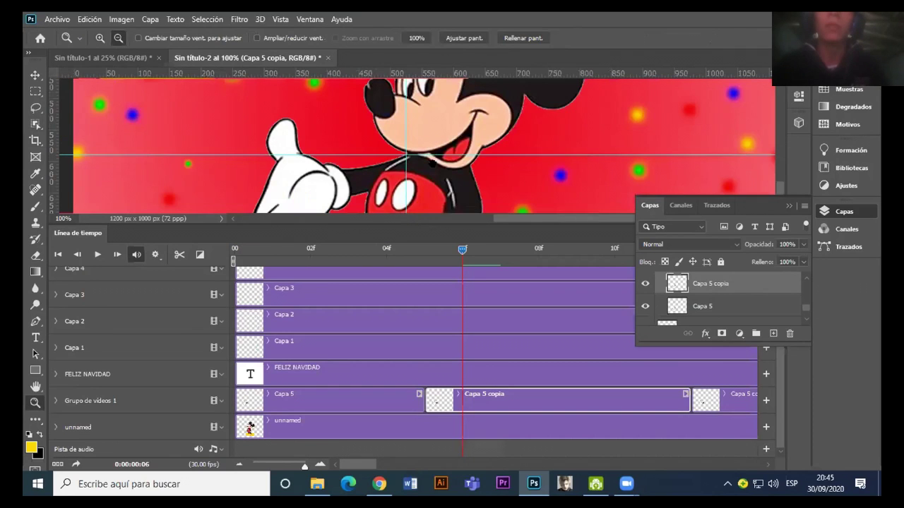
{"action": "left_click", "coordinate": [333, 173], "text": "alt"}
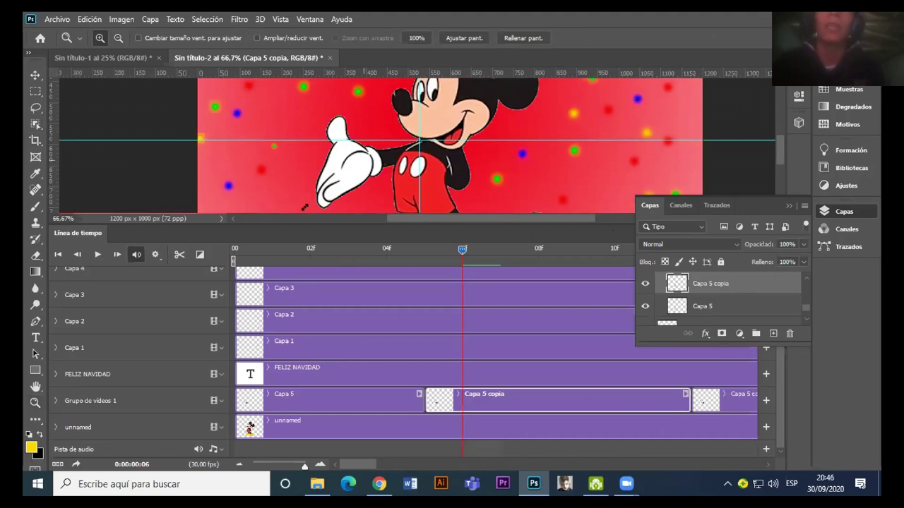
{"action": "key", "text": "ctrl+t"}
Step: Tilt the Capa 5 copia hand 12.08°, nudge it back onto the shoulder, and commit
{"action": "left_click_drag", "start_coordinate": [300, 201], "coordinate": [301, 185]}
{"action": "key", "text": "Up"}
{"action": "key", "text": "Up"}
{"action": "key", "text": "Up"}
{"action": "key", "text": "Up"}
{"action": "key", "text": "Up"}
{"action": "key", "text": "Up"}
{"action": "key", "text": "Up"}
{"action": "key", "text": "Up"}
{"action": "key", "text": "Up"}
{"action": "key", "text": "Up"}
{"action": "key", "text": "Up"}
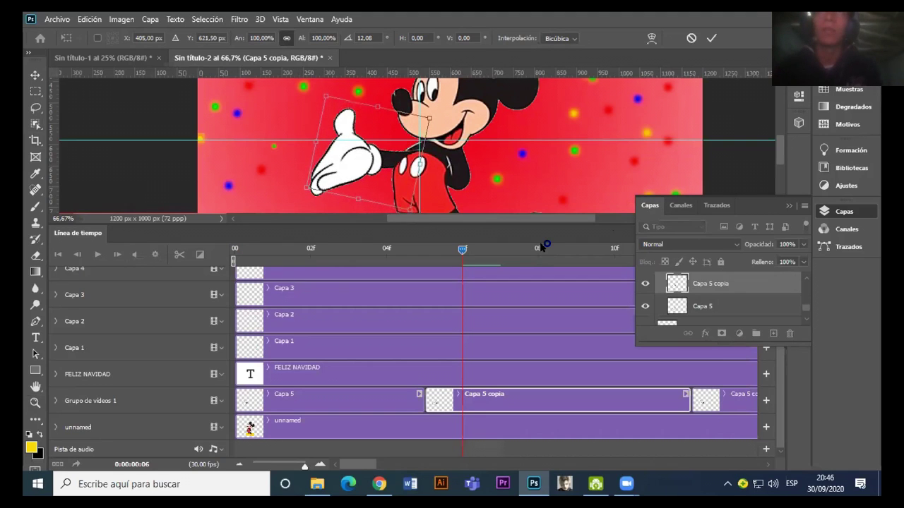
{"action": "key", "text": "Up"}
{"action": "key", "text": "Up"}
{"action": "key", "text": "Up"}
{"action": "key", "text": "Up"}
{"action": "key", "text": "Up"}
{"action": "key", "text": "Up"}
{"action": "key", "text": "Left"}
{"action": "key", "text": "Left"}
{"action": "key", "text": "Left"}
{"action": "key", "text": "Left"}
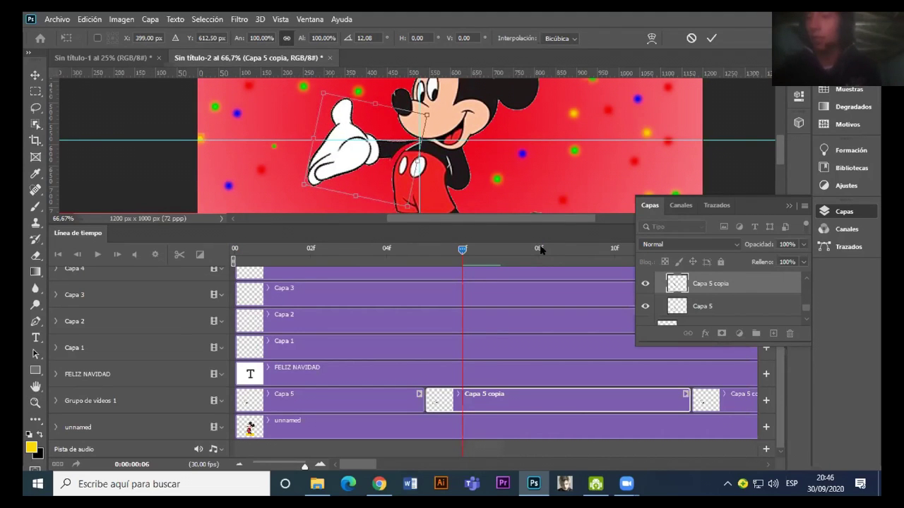
{"action": "key", "text": "Down"}
{"action": "key", "text": "Down"}
{"action": "key", "text": "Down"}
{"action": "key", "text": "Left"}
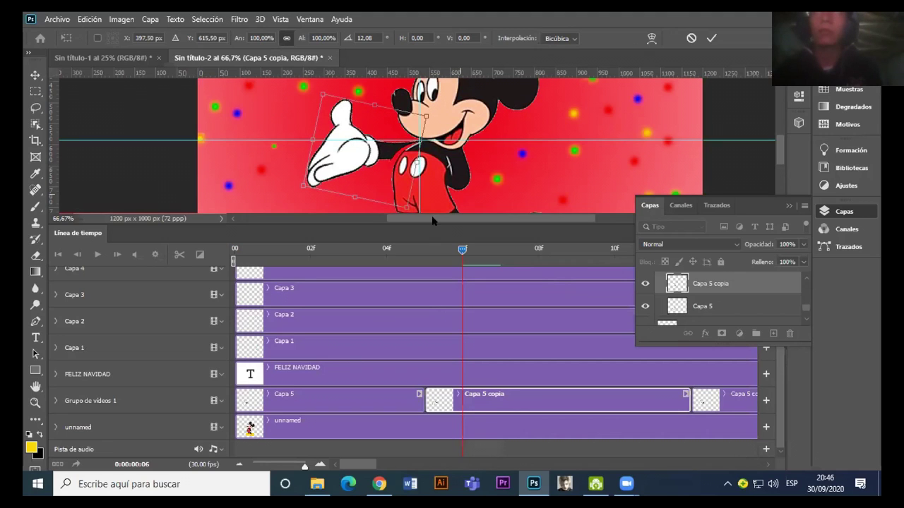
{"action": "key", "text": "Return"}
Step: Zoom in to 100% then 200% on Mickey to check the arm joint
{"action": "key", "text": "z"}
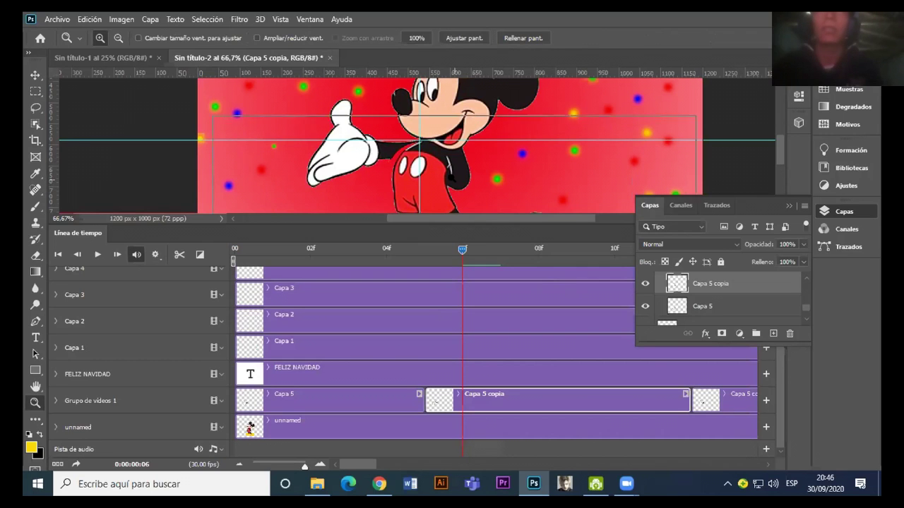
{"action": "left_click", "coordinate": [454, 182]}
{"action": "left_click", "coordinate": [410, 138]}
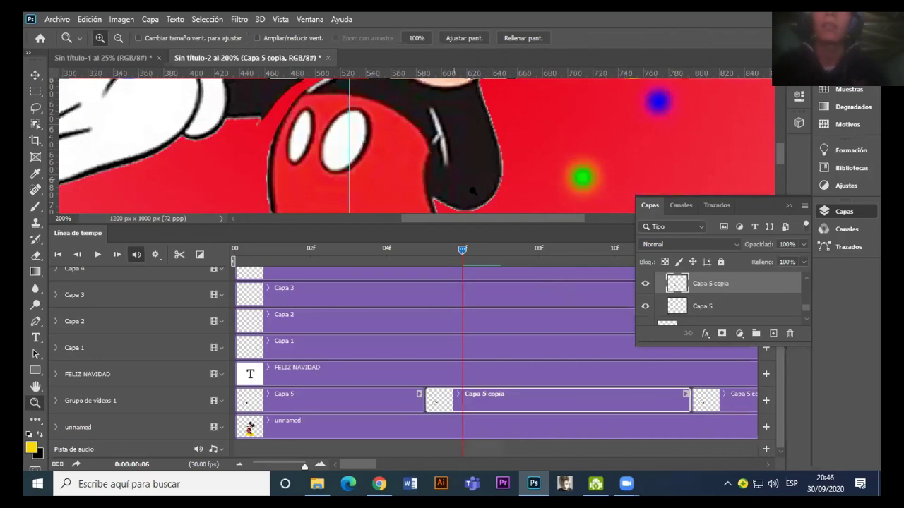
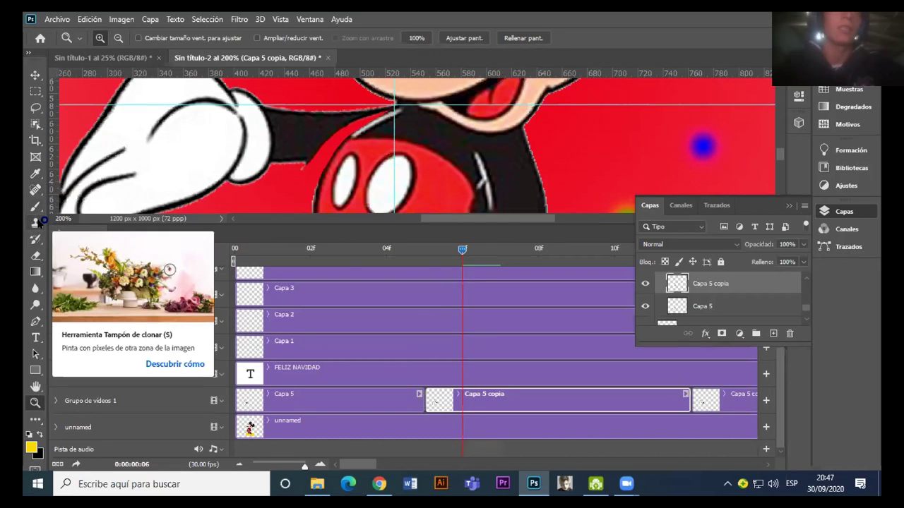
Step: With the Clone Stamp selected, zoom to 300% on Mickey's arm
{"action": "left_click", "coordinate": [36, 222]}
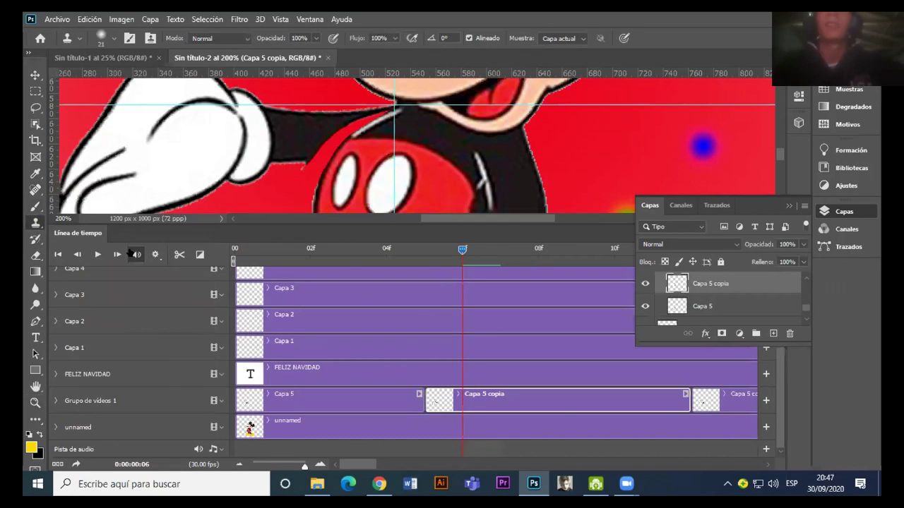
{"action": "key", "text": "z"}
{"action": "left_click", "coordinate": [300, 147]}
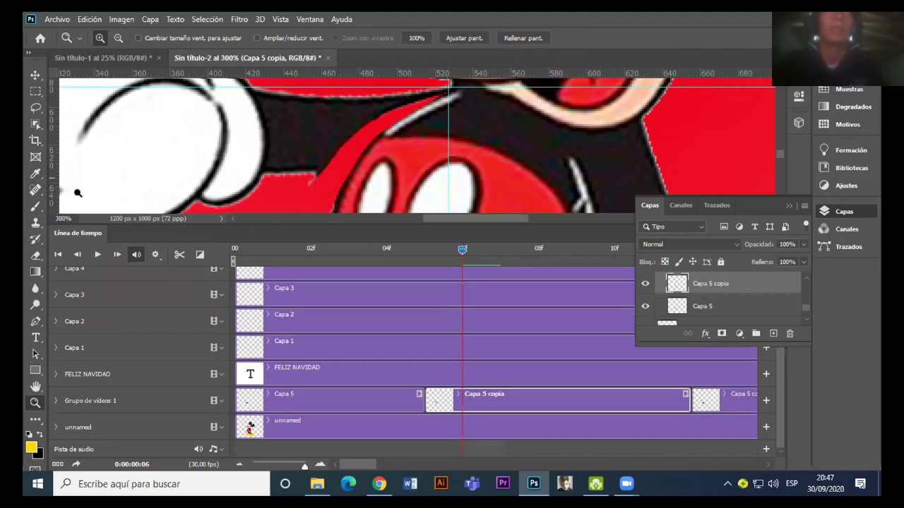
{"action": "left_click", "coordinate": [33, 223]}
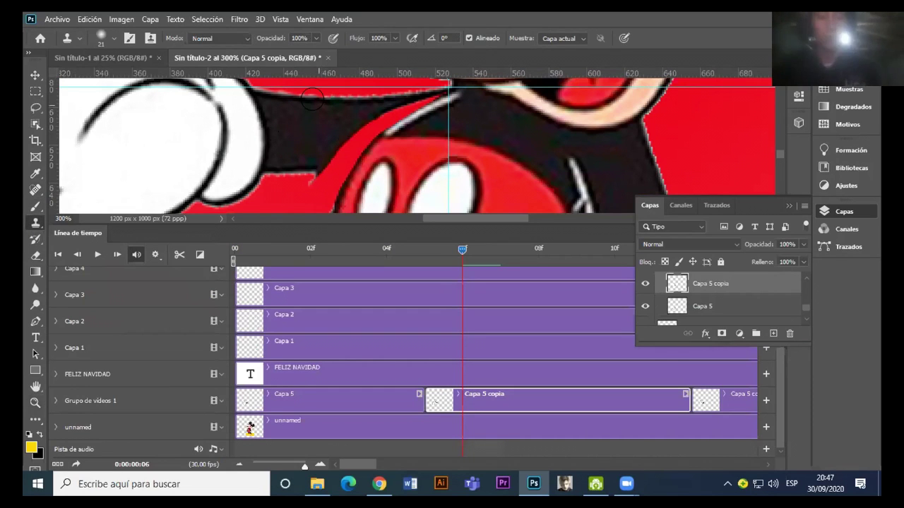
Step: Set the Clone Stamp to a hard round brush tip at about 6 px
{"action": "left_click", "coordinate": [114, 38]}
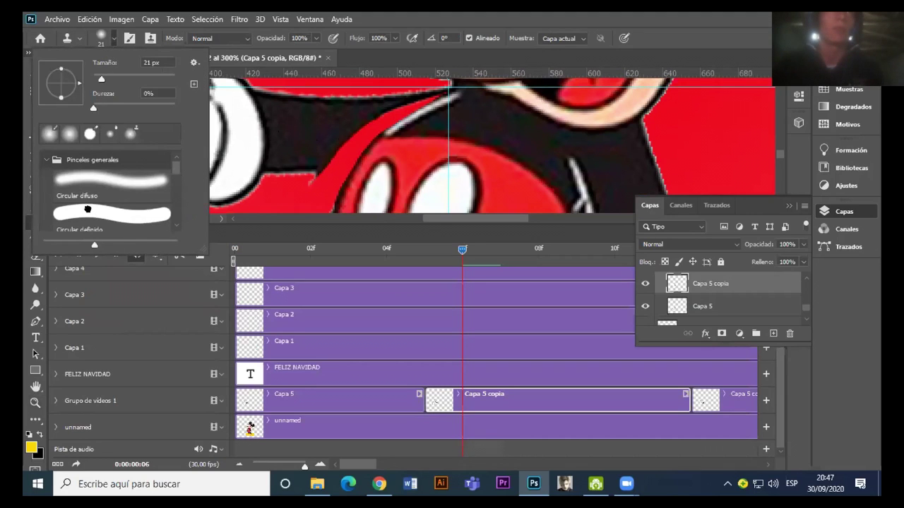
{"action": "left_click", "coordinate": [88, 209]}
{"action": "left_click_drag", "start_coordinate": [102, 79], "coordinate": [97, 79]}
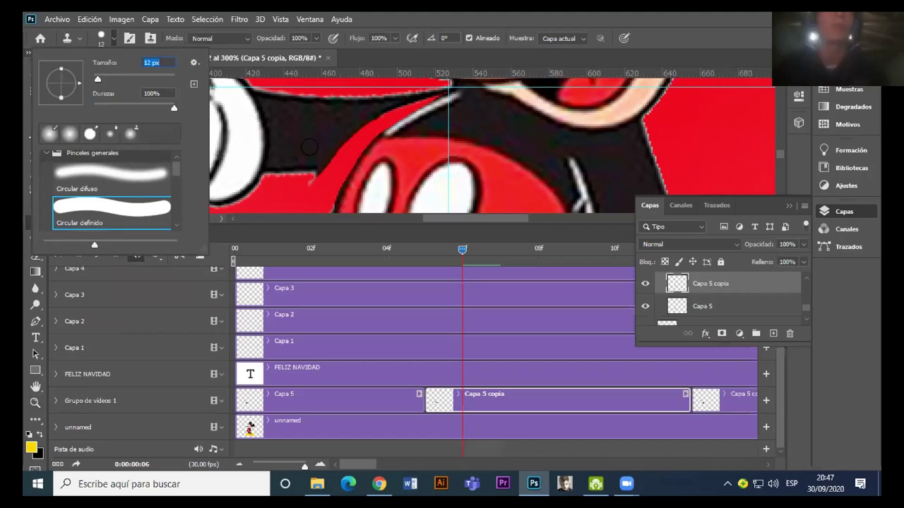
{"action": "left_click_drag", "start_coordinate": [97, 79], "coordinate": [92, 79]}
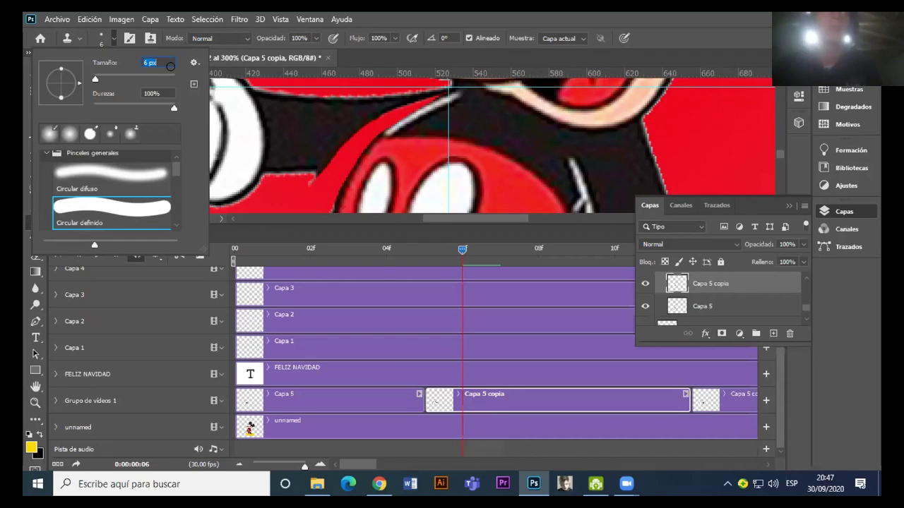
{"action": "left_click", "coordinate": [295, 150]}
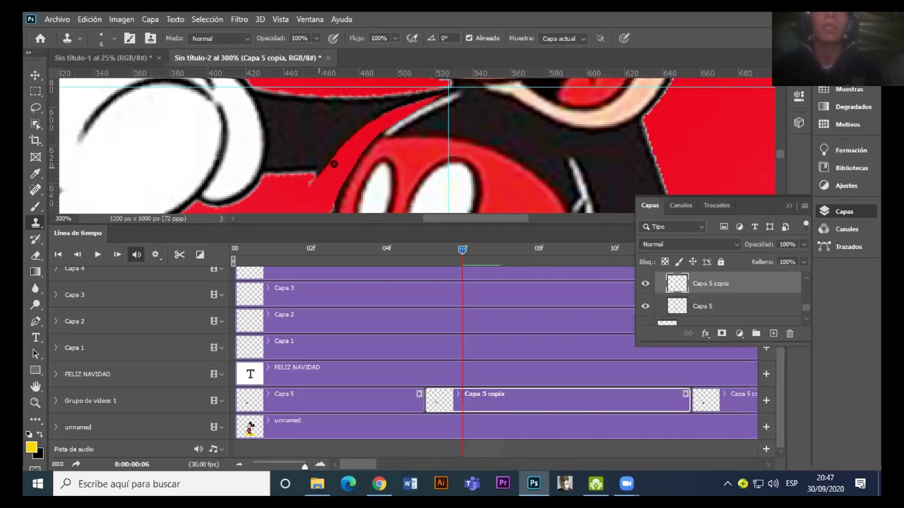
Step: Clone black pixels over the red gap between Mickey's arm and body
{"action": "left_click_drag", "start_coordinate": [341, 168], "coordinate": [336, 164]}
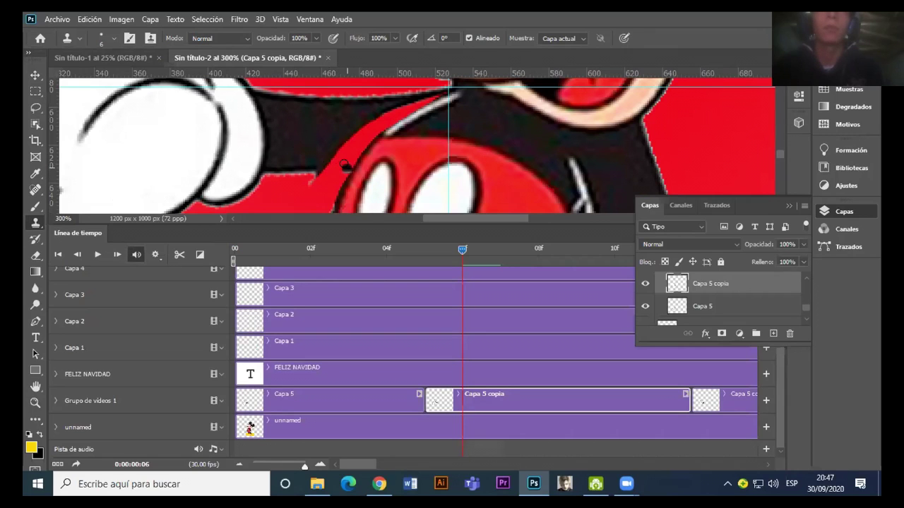
{"action": "mouse_move", "coordinate": [343, 165]}
{"action": "left_mouse_down"}
{"action": "mouse_move", "coordinate": [316, 166]}
{"action": "mouse_move", "coordinate": [348, 156]}
{"action": "mouse_move", "coordinate": [353, 150]}
{"action": "mouse_move", "coordinate": [340, 149]}
{"action": "mouse_move", "coordinate": [360, 142]}
{"action": "mouse_move", "coordinate": [346, 138]}
{"action": "mouse_move", "coordinate": [394, 111]}
{"action": "mouse_move", "coordinate": [371, 112]}
{"action": "mouse_move", "coordinate": [430, 99]}
{"action": "left_mouse_up"}
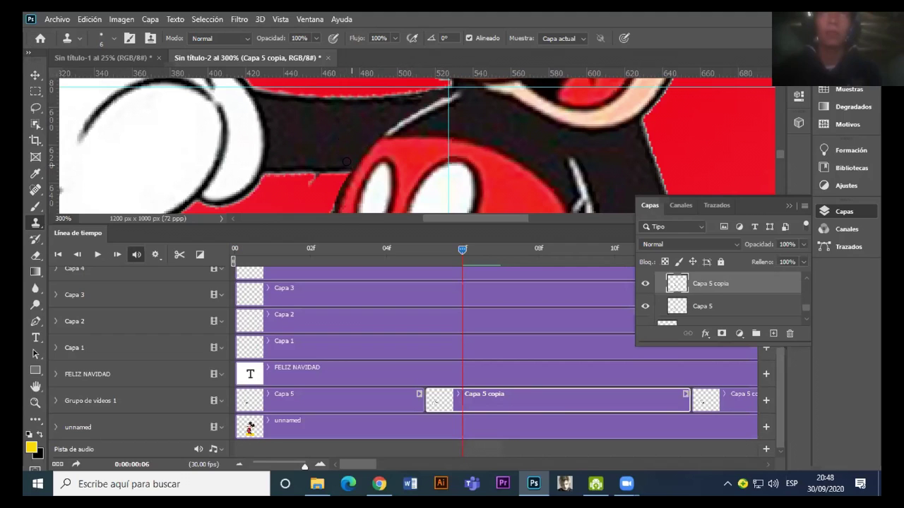
{"action": "left_click", "coordinate": [382, 153]}
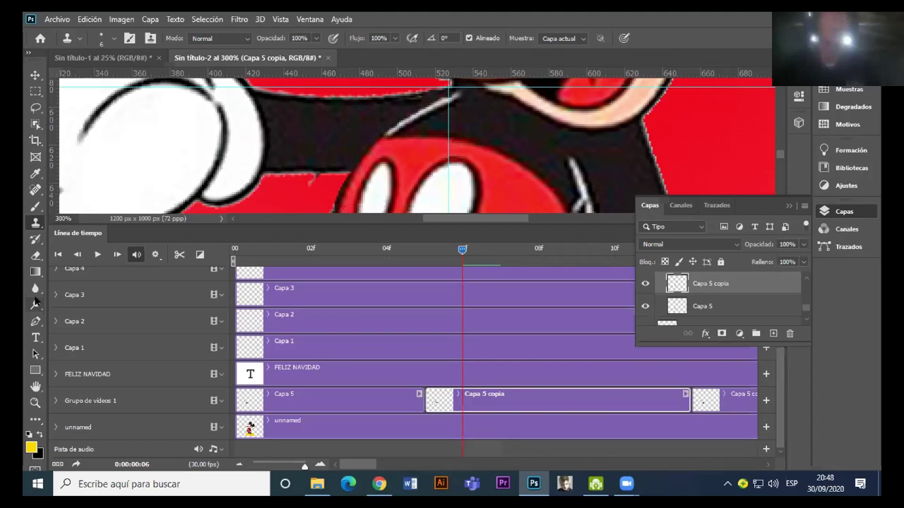
Step: Give the Eraser the hard round Circular definido tip at 10 px, then zoom out to 200%
{"action": "left_click", "coordinate": [36, 255]}
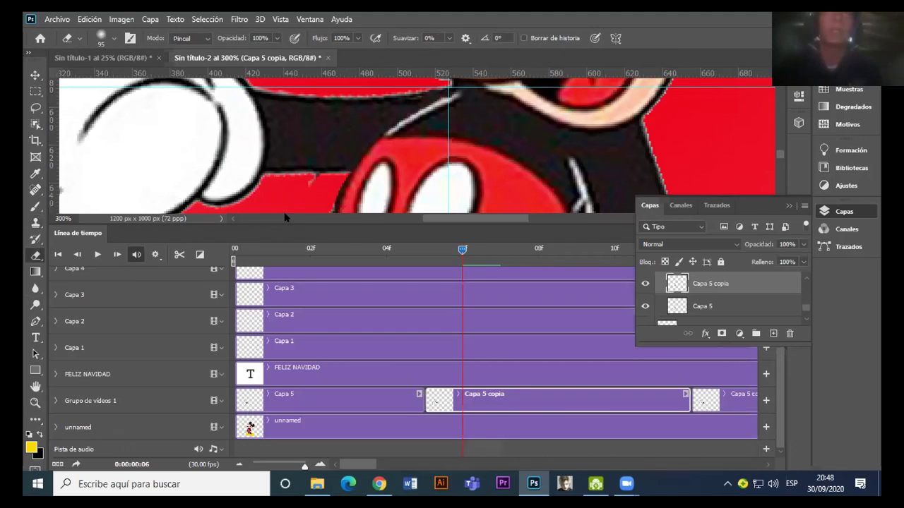
{"action": "left_click", "coordinate": [102, 37]}
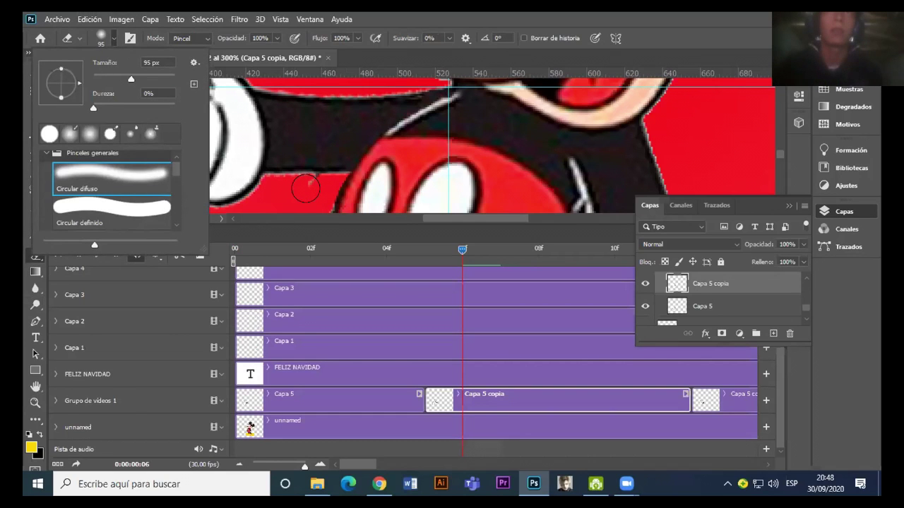
{"action": "left_click", "coordinate": [308, 192]}
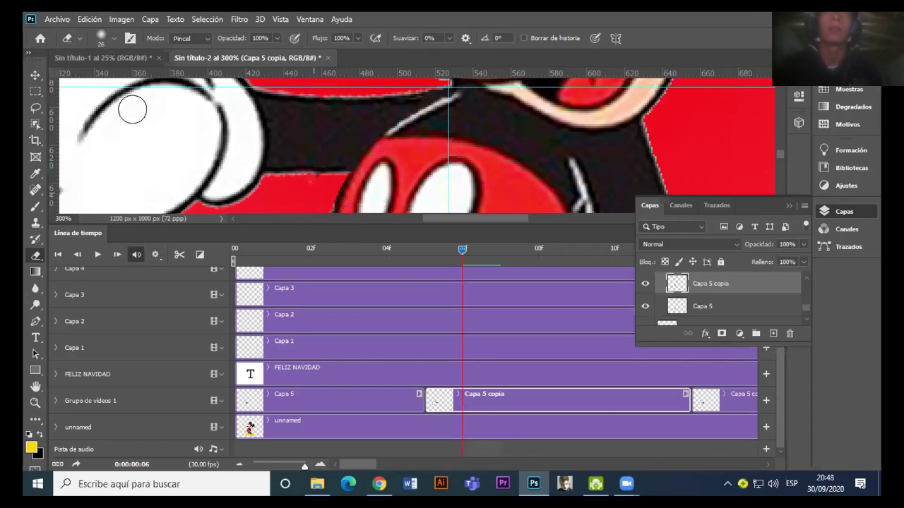
{"action": "left_click", "coordinate": [102, 38]}
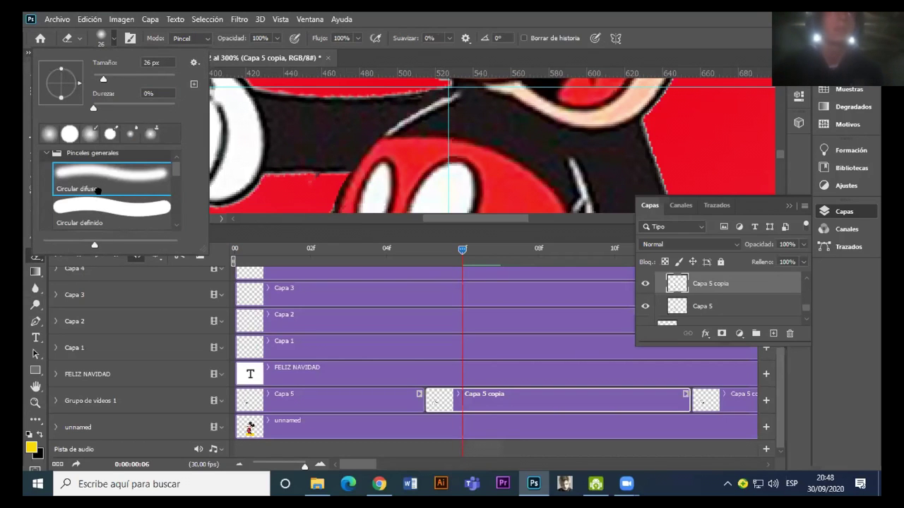
{"action": "left_click", "coordinate": [99, 205]}
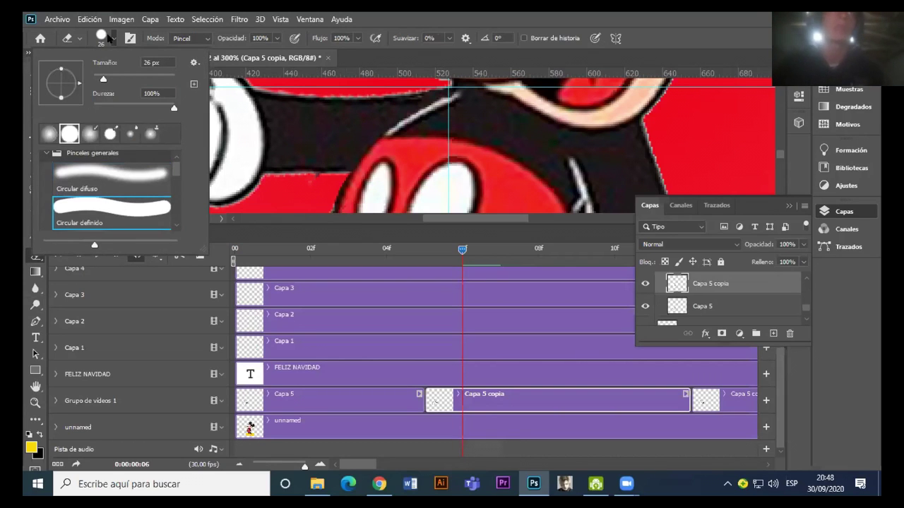
{"action": "left_click_drag", "start_coordinate": [103, 78], "coordinate": [97, 78]}
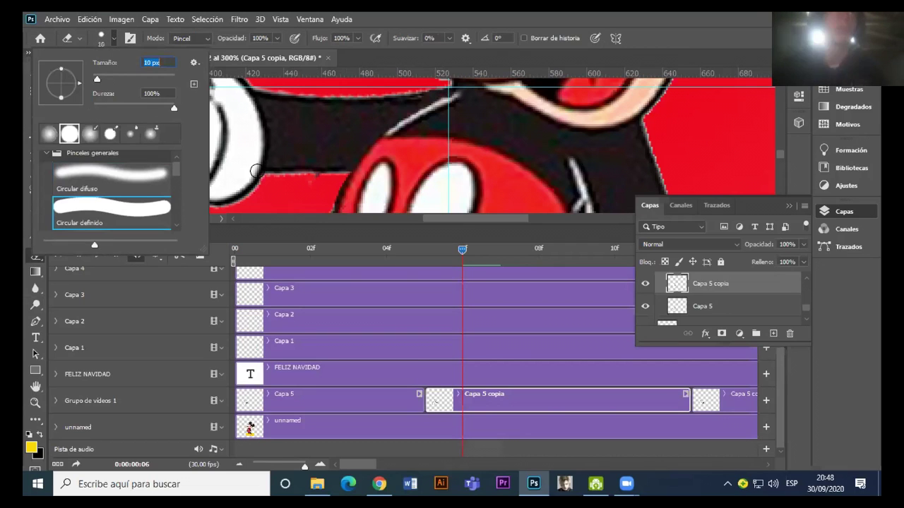
{"action": "left_click", "coordinate": [284, 183]}
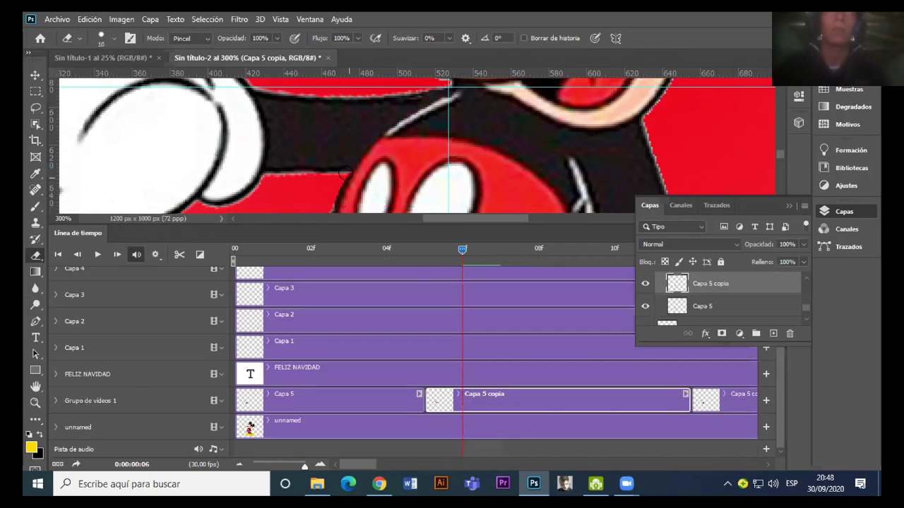
{"action": "key", "text": "z"}
{"action": "left_click", "coordinate": [374, 170], "text": "alt"}
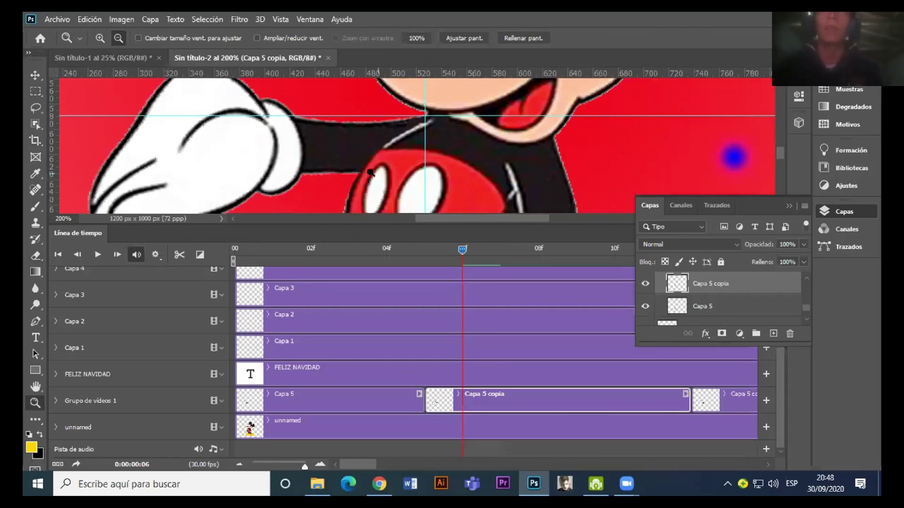
Step: Zoom the canvas out to 50% to show the whole Mickey banner
{"action": "left_click", "coordinate": [370, 172], "text": "alt"}
{"action": "left_click", "coordinate": [370, 172], "text": "alt"}
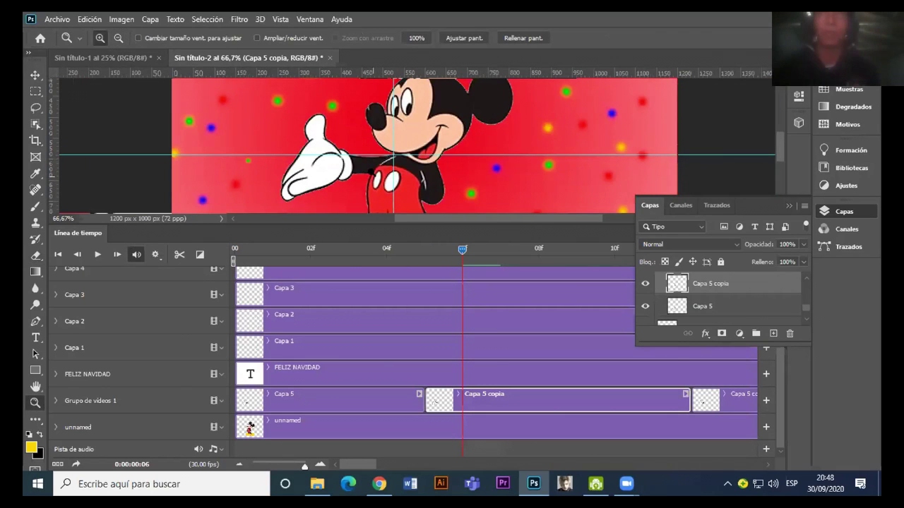
{"action": "left_click", "coordinate": [373, 174]}
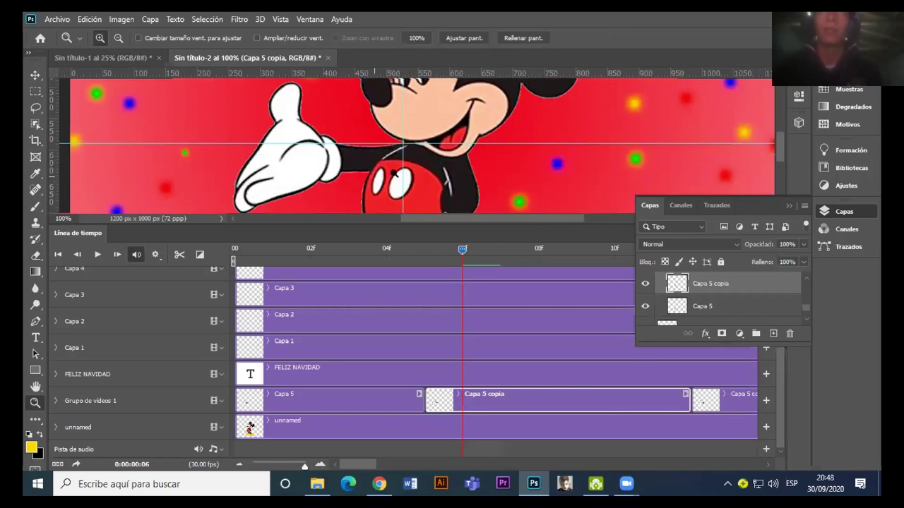
{"action": "left_click", "coordinate": [441, 178], "text": "alt"}
{"action": "left_click", "coordinate": [440, 171], "text": "alt"}
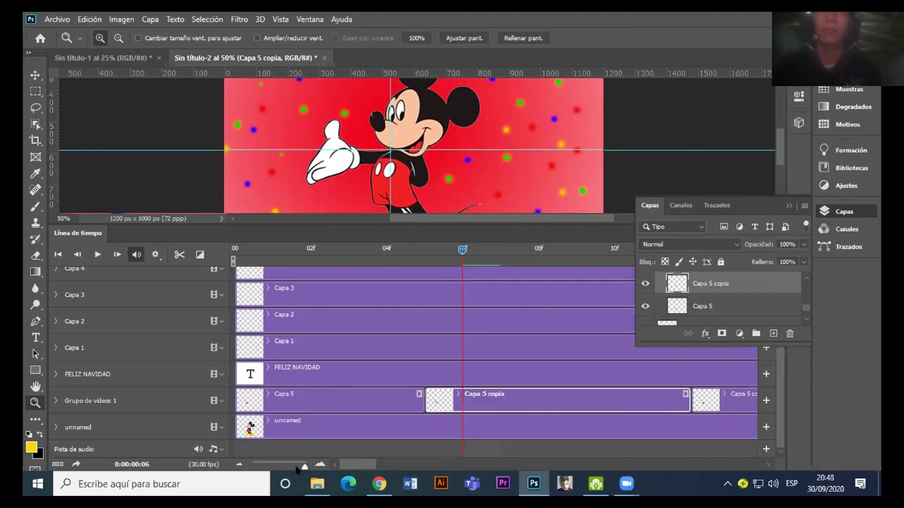
Step: Compress the timeline to show all clips and move the playhead to frame 15
{"action": "left_click_drag", "start_coordinate": [302, 468], "coordinate": [283, 468]}
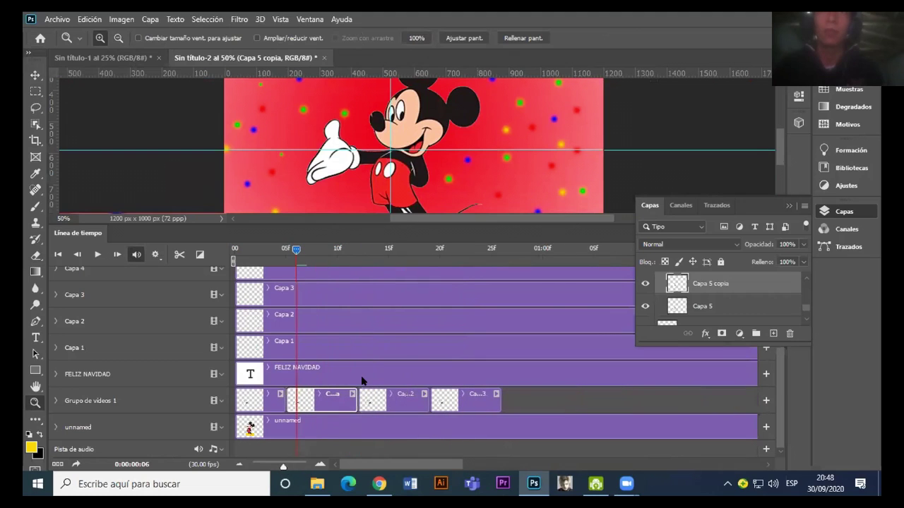
{"action": "left_click_drag", "start_coordinate": [370, 249], "coordinate": [388, 248]}
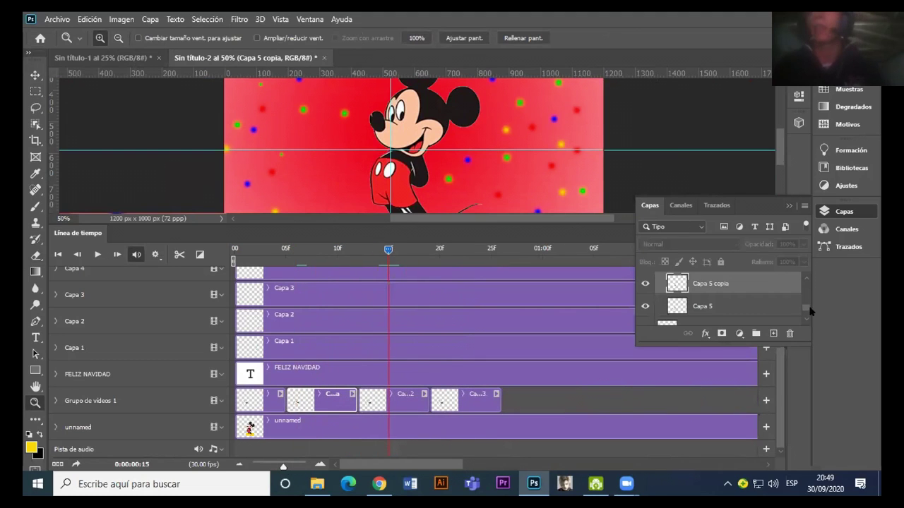
{"action": "scroll", "coordinate": [804, 304], "scroll_direction": "up", "scroll_amount": 2}
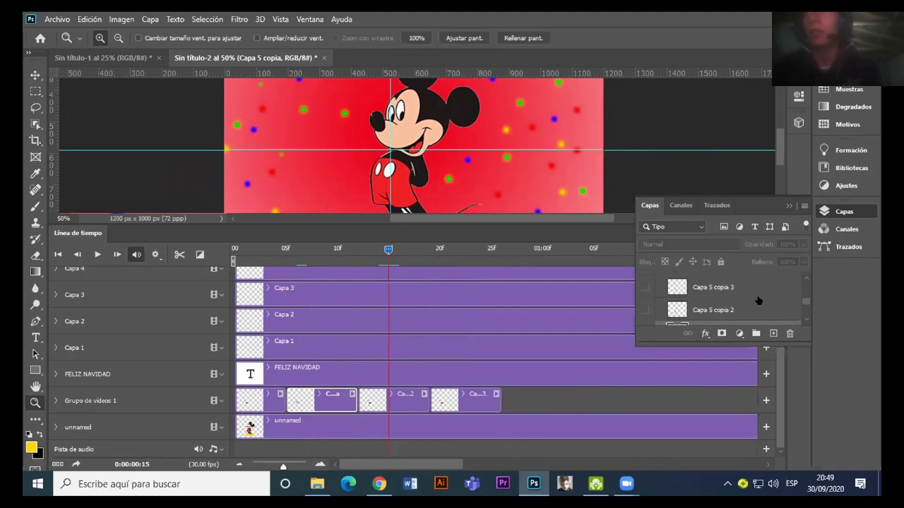
Step: Select the Capa 5 copia 2 layer and move the playhead to frame 13
{"action": "left_click", "coordinate": [661, 313]}
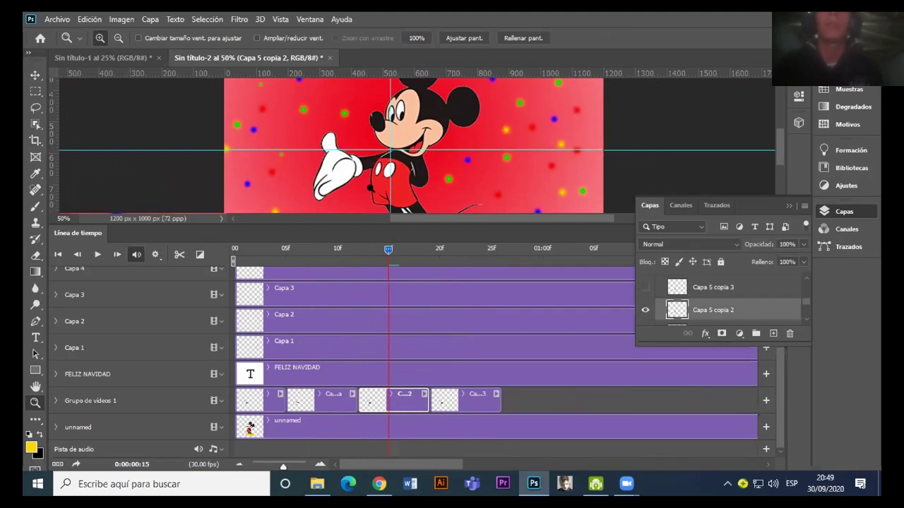
{"action": "left_click_drag", "start_coordinate": [387, 248], "coordinate": [348, 250]}
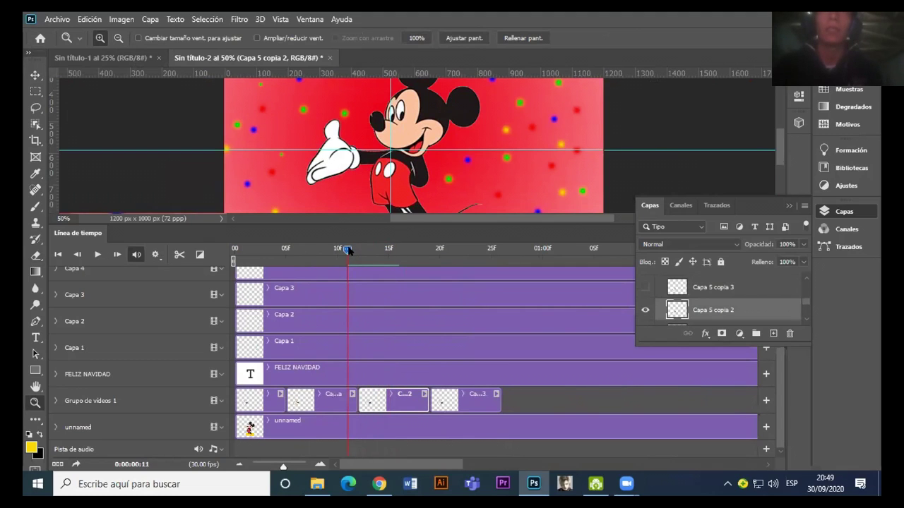
{"action": "left_click_drag", "start_coordinate": [348, 250], "coordinate": [369, 251]}
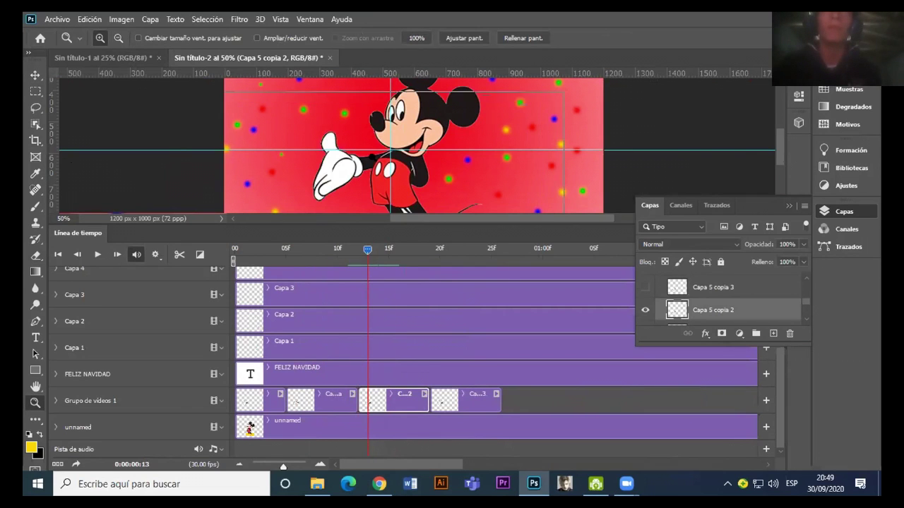
{"action": "left_click", "coordinate": [390, 157]}
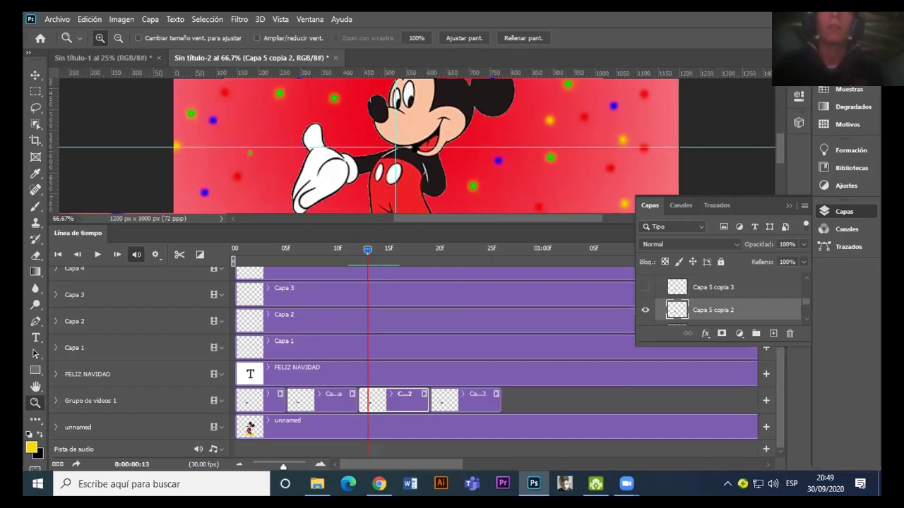
{"action": "left_click", "coordinate": [360, 181]}
{"action": "key", "text": "ctrl+r"}
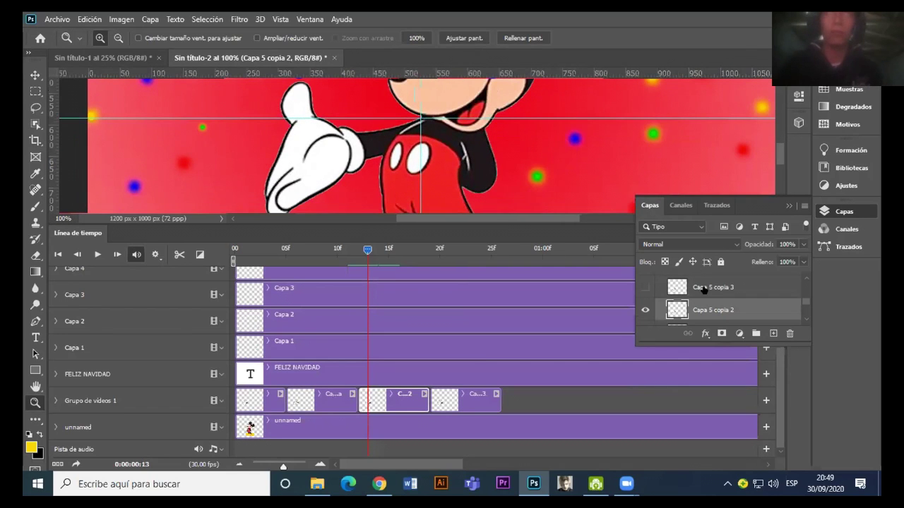
{"action": "key", "text": "ctrl+t"}
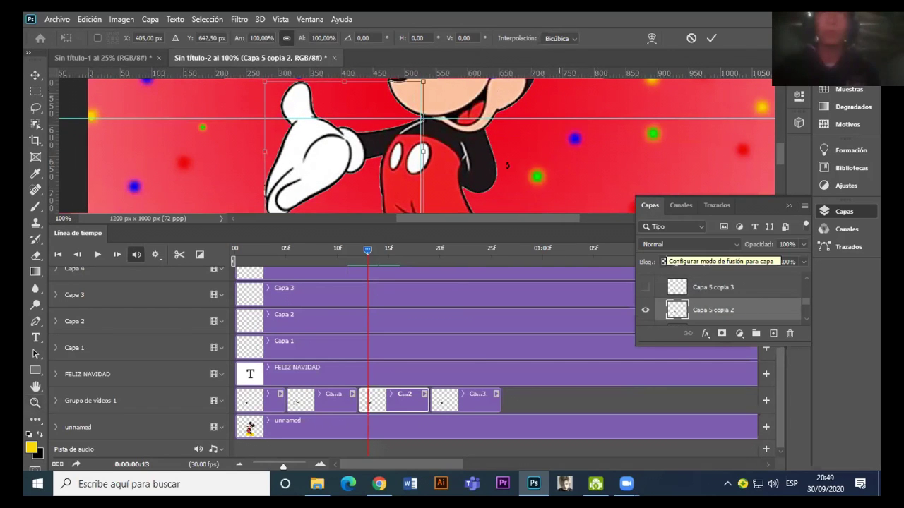
{"action": "key", "text": "Return"}
{"action": "key", "text": "z"}
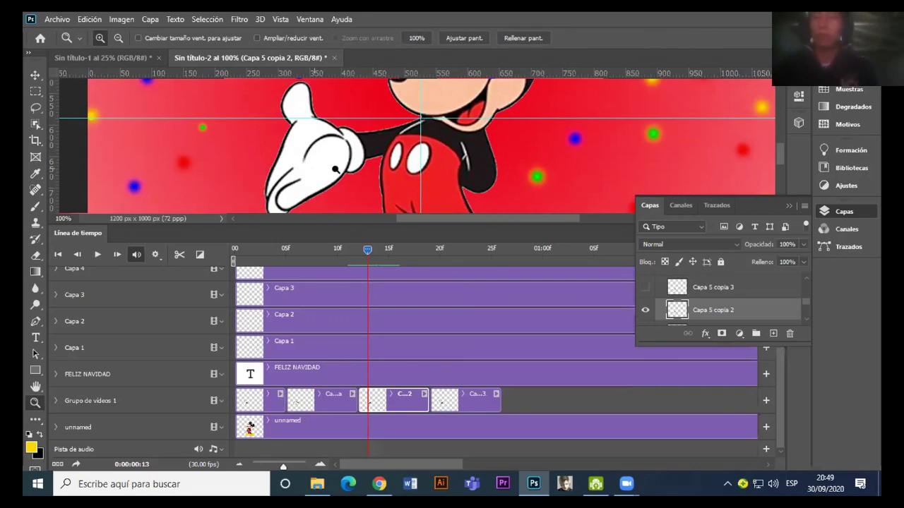
{"action": "key", "text": "ctrl+minus"}
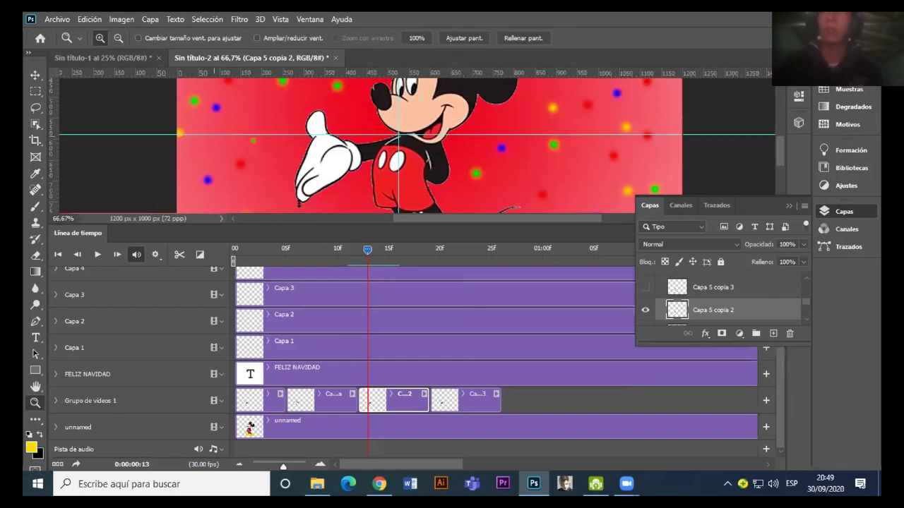
Step: Rotate the hand about 24.5°, move it up and left, and commit the transform
{"action": "key", "text": "ctrl+t"}
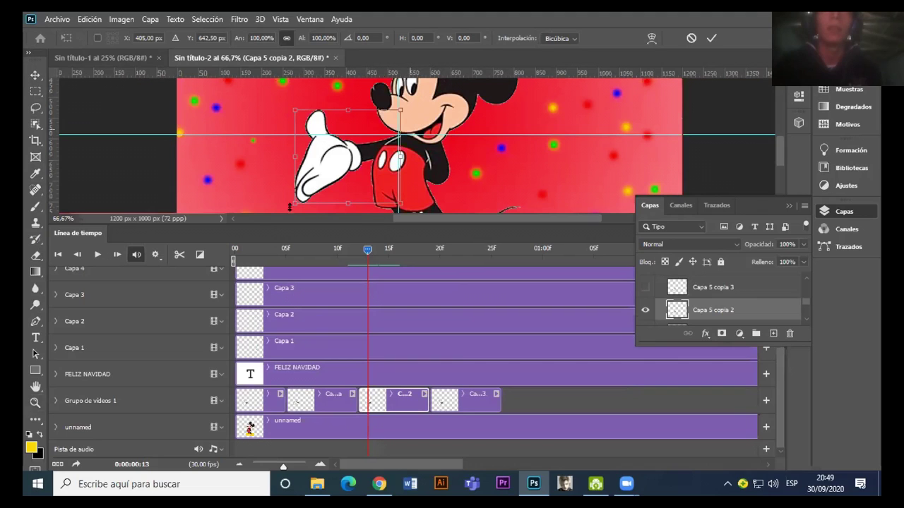
{"action": "left_click_drag", "start_coordinate": [279, 192], "coordinate": [274, 192]}
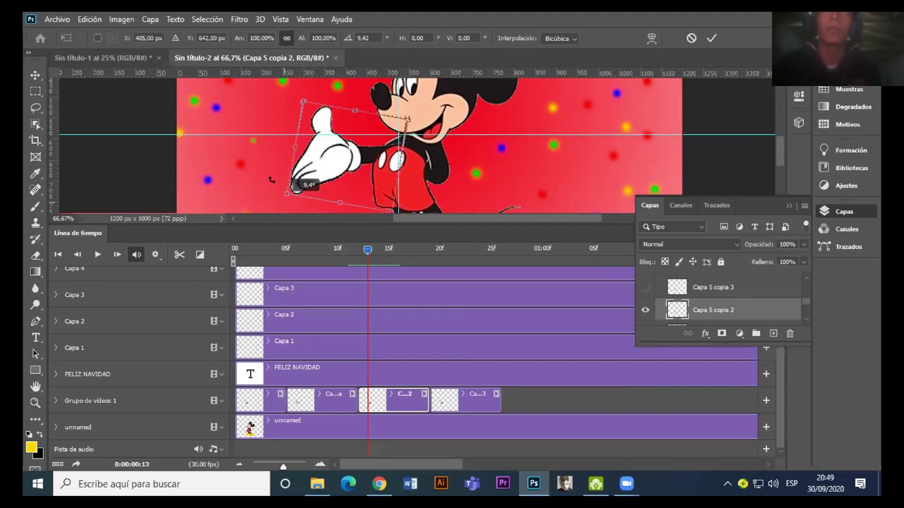
{"action": "left_click_drag", "start_coordinate": [271, 179], "coordinate": [282, 159]}
{"action": "left_click_drag", "start_coordinate": [367, 141], "coordinate": [364, 112]}
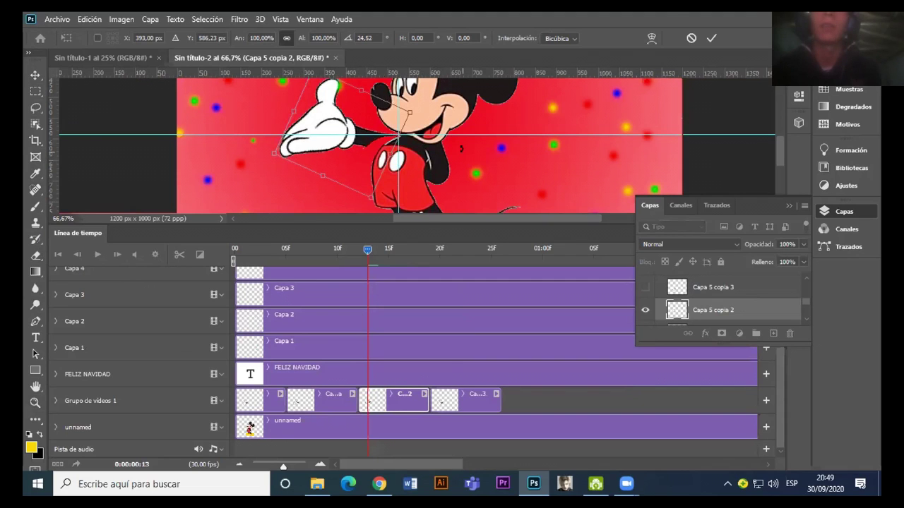
{"action": "left_click_drag", "start_coordinate": [364, 111], "coordinate": [363, 112]}
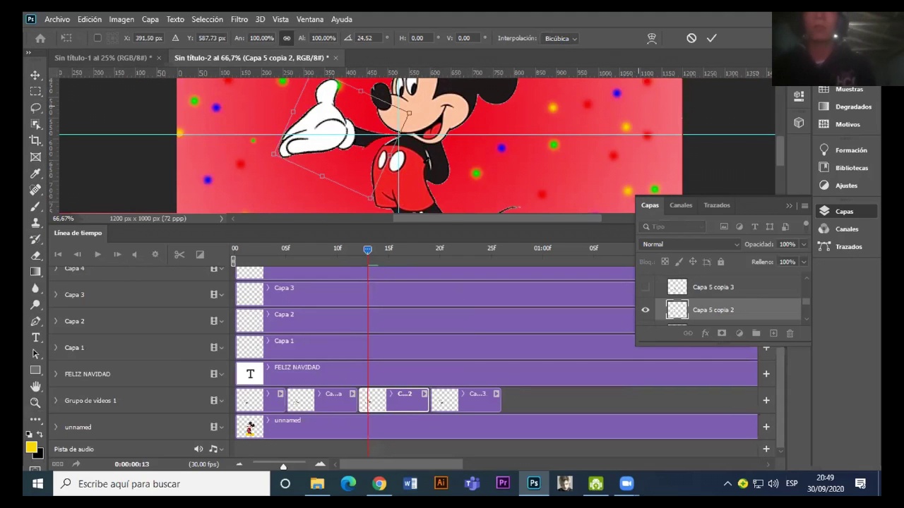
{"action": "key", "text": "Return"}
{"action": "key", "text": "z"}
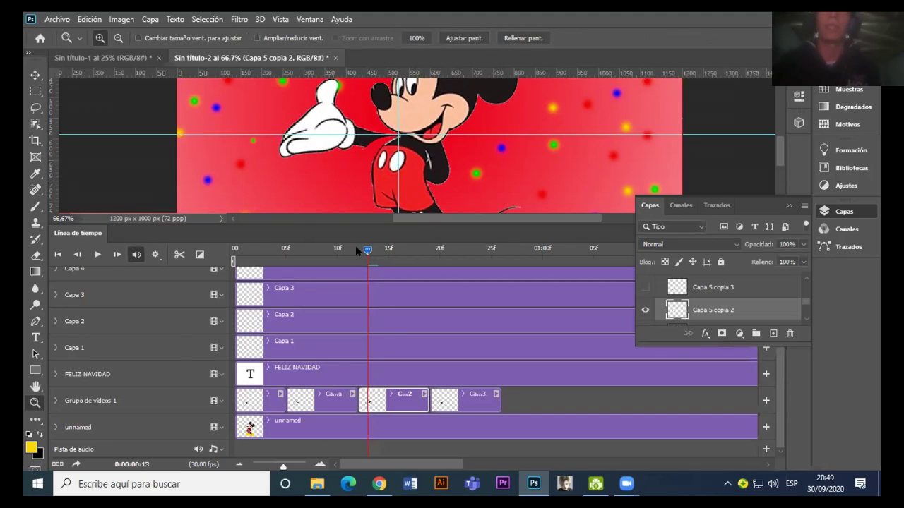
Step: Go to frame 17, make black the foreground colour, and zoom to 300% on the wrist
{"action": "mouse_move", "coordinate": [330, 253]}
{"action": "left_mouse_down"}
{"action": "mouse_move", "coordinate": [288, 253]}
{"action": "mouse_move", "coordinate": [397, 270]}
{"action": "mouse_move", "coordinate": [267, 283]}
{"action": "mouse_move", "coordinate": [445, 288]}
{"action": "mouse_move", "coordinate": [389, 299]}
{"action": "mouse_move", "coordinate": [267, 294]}
{"action": "left_mouse_up"}
{"action": "left_click", "coordinate": [409, 249]}
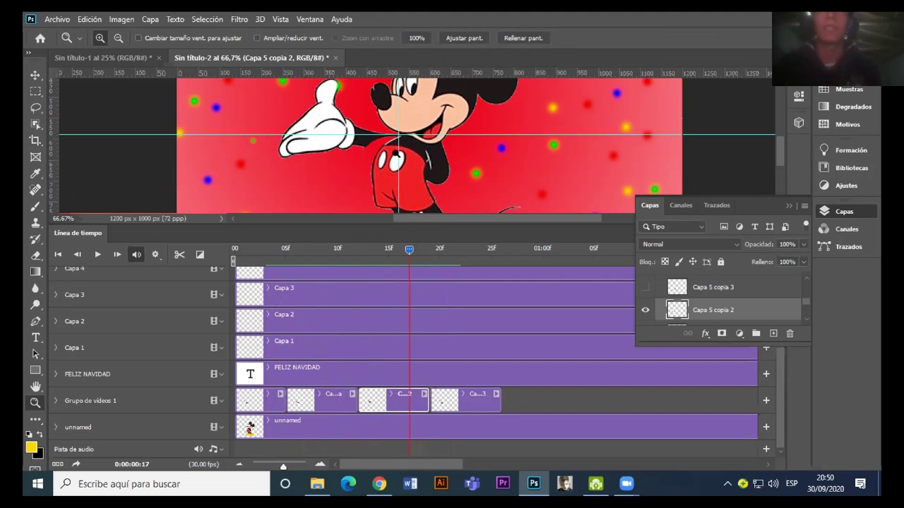
{"action": "key", "text": "x"}
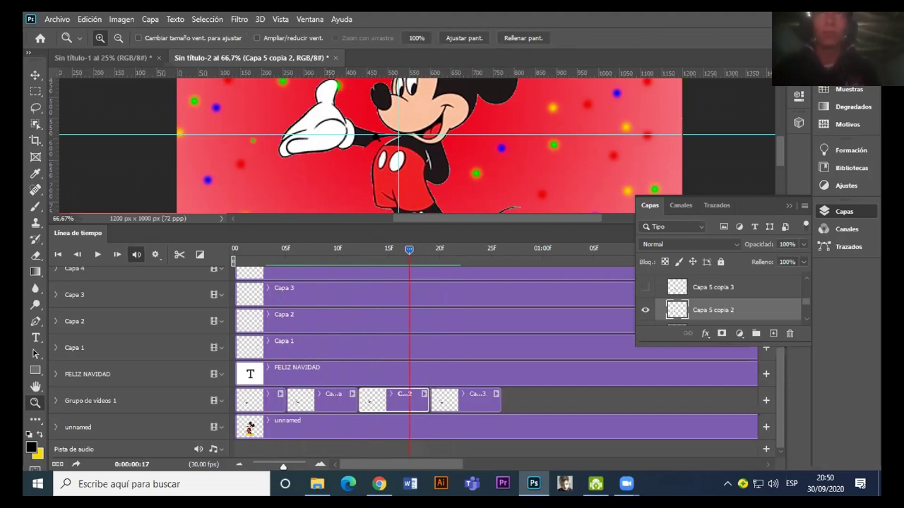
{"action": "left_click", "coordinate": [400, 134]}
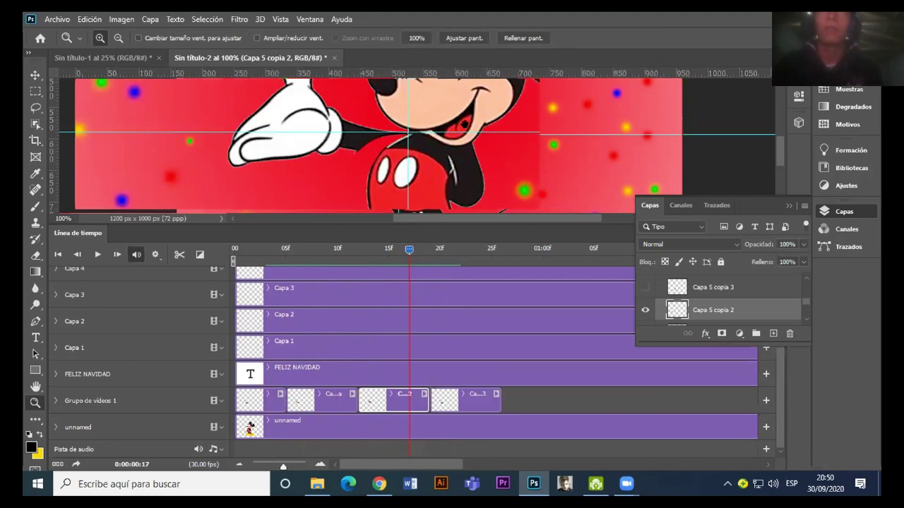
{"action": "double_click", "coordinate": [384, 141]}
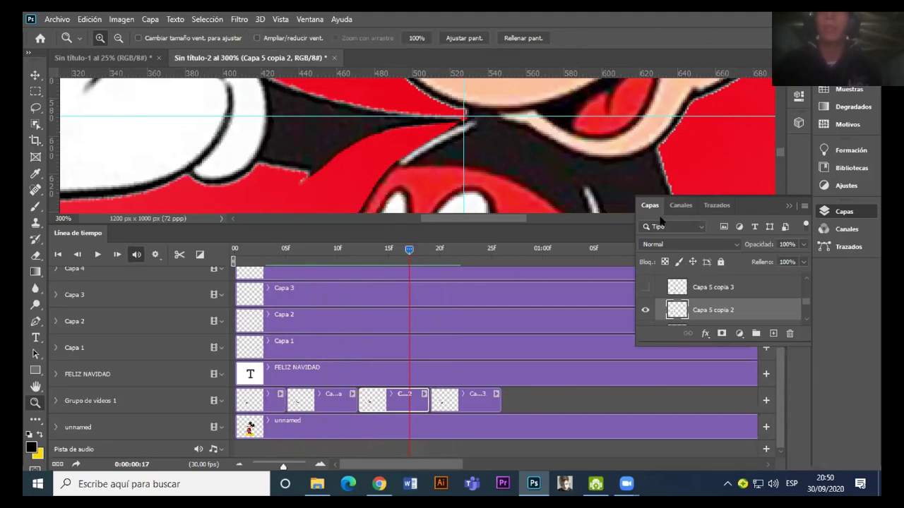
Step: Nudge the hand layer 1 px to the right and commit the transform
{"action": "key", "text": "ctrl+t"}
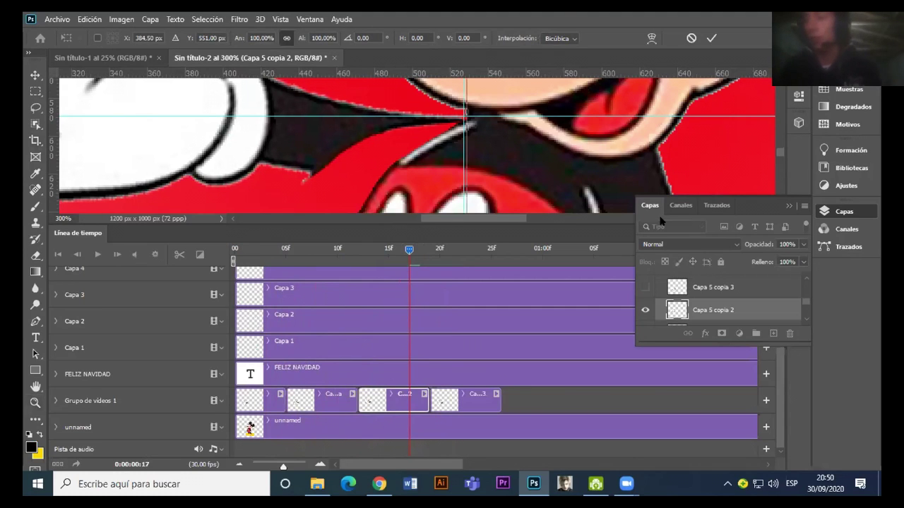
{"action": "key", "text": "Right"}
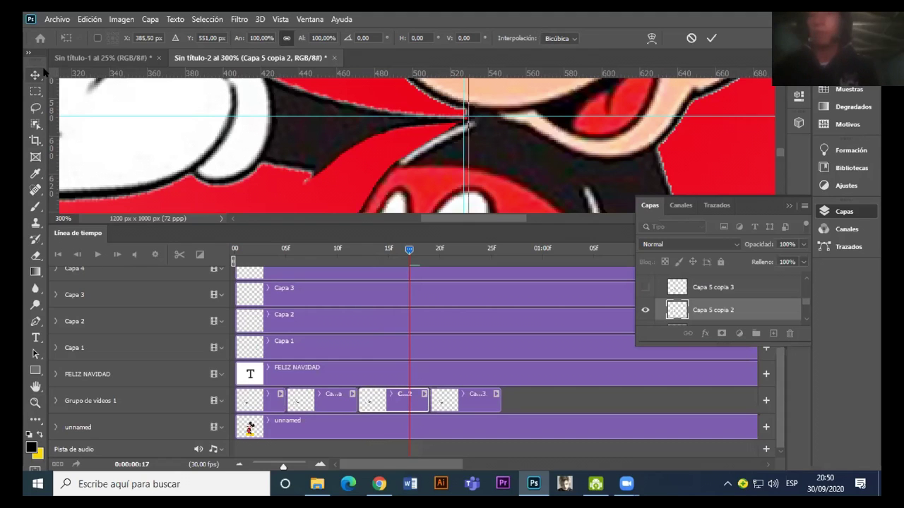
{"action": "key", "text": "Return"}
Step: Clone black over the red gaps at the wrist so the arm joins the hand
{"action": "left_click", "coordinate": [36, 223]}
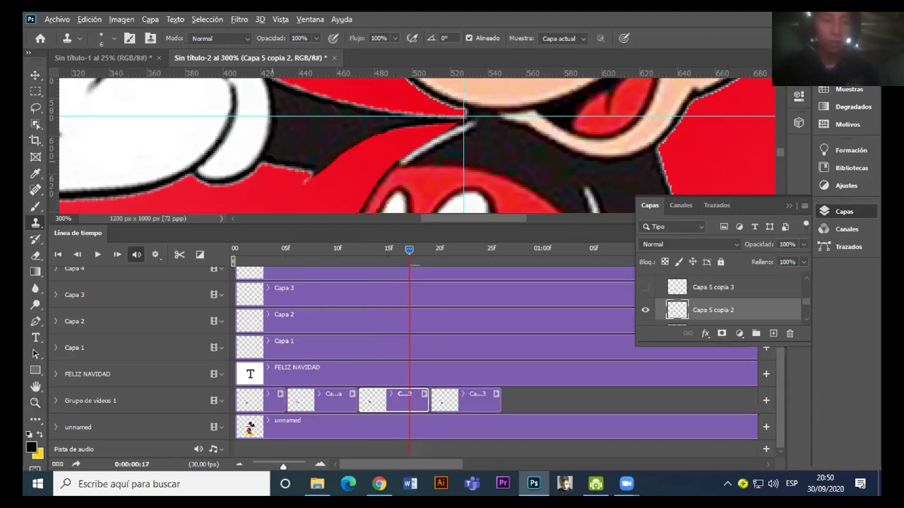
{"action": "left_click", "coordinate": [317, 171]}
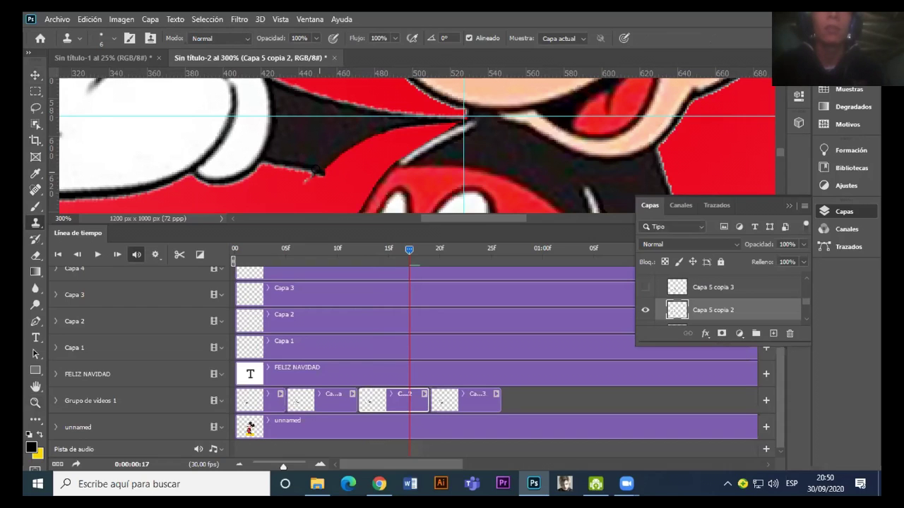
{"action": "left_click_drag", "start_coordinate": [320, 170], "coordinate": [372, 182]}
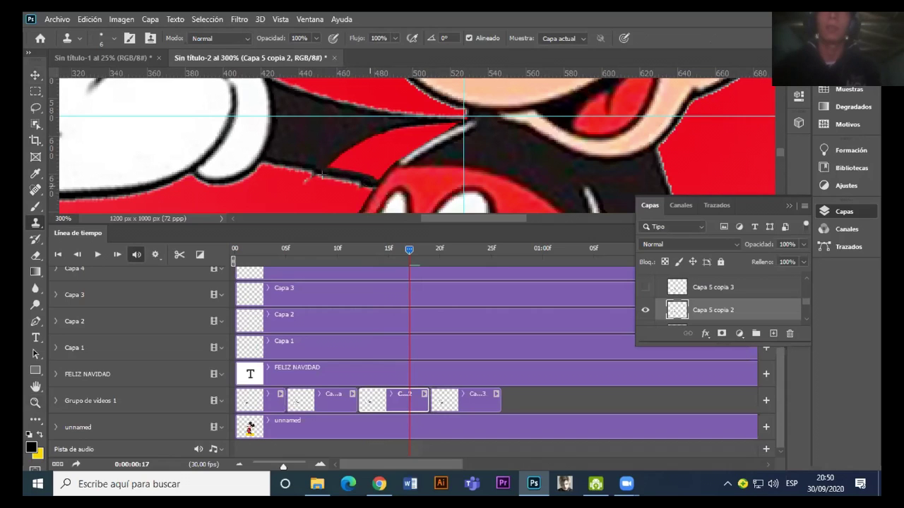
{"action": "mouse_move", "coordinate": [336, 164]}
{"action": "left_mouse_down"}
{"action": "mouse_move", "coordinate": [374, 174]}
{"action": "mouse_move", "coordinate": [332, 151]}
{"action": "mouse_move", "coordinate": [381, 159]}
{"action": "mouse_move", "coordinate": [365, 138]}
{"action": "mouse_move", "coordinate": [399, 155]}
{"action": "mouse_move", "coordinate": [362, 127]}
{"action": "mouse_move", "coordinate": [358, 137]}
{"action": "mouse_move", "coordinate": [402, 148]}
{"action": "mouse_move", "coordinate": [359, 137]}
{"action": "mouse_move", "coordinate": [403, 132]}
{"action": "left_mouse_up"}
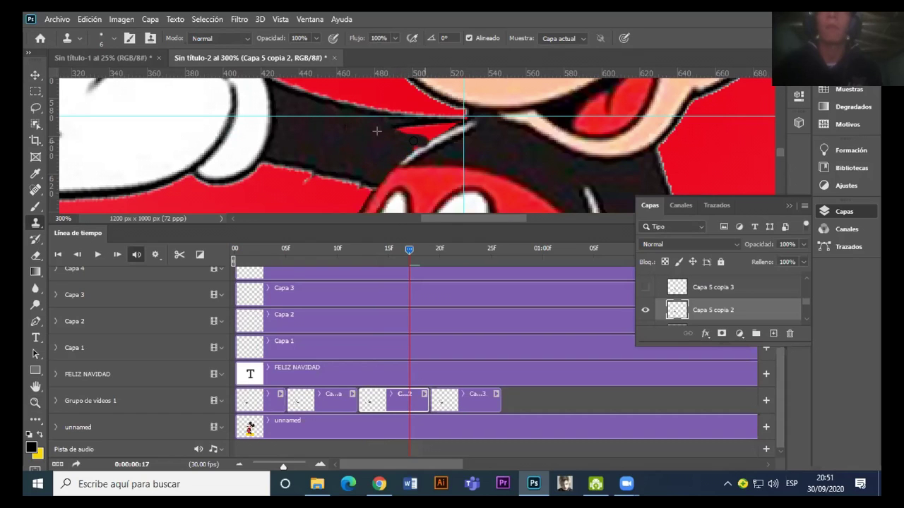
{"action": "mouse_move", "coordinate": [404, 129]}
{"action": "left_mouse_down"}
{"action": "mouse_move", "coordinate": [415, 132]}
{"action": "mouse_move", "coordinate": [403, 123]}
{"action": "mouse_move", "coordinate": [401, 137]}
{"action": "left_mouse_up"}
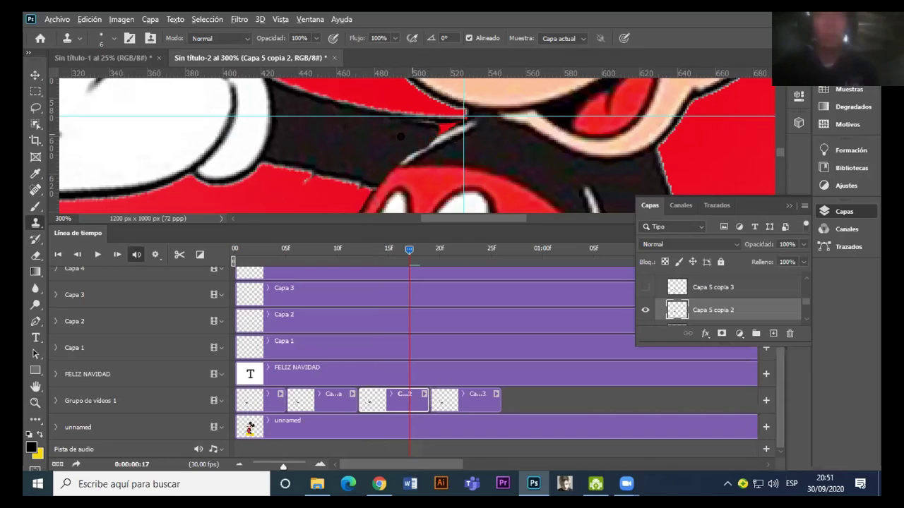
{"action": "left_click_drag", "start_coordinate": [443, 129], "coordinate": [456, 127]}
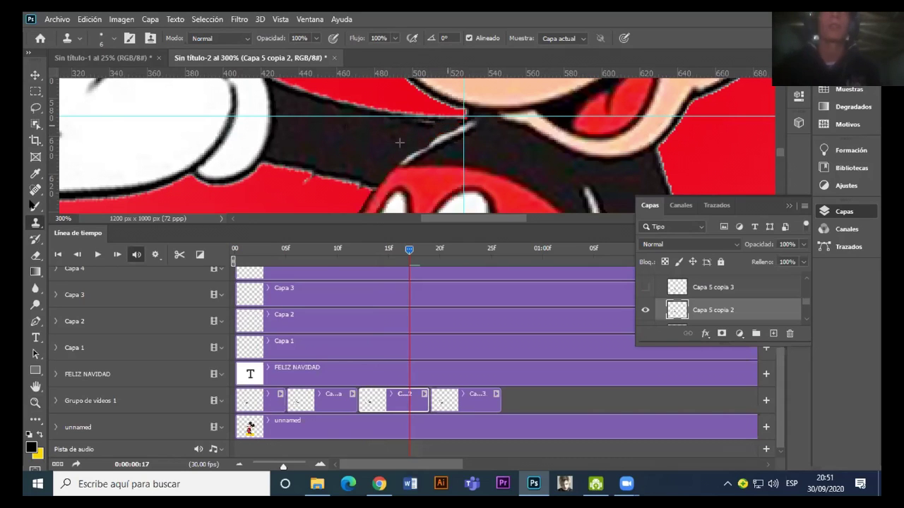
Step: Switch to the Eraser and zoom back out toward the whole banner
{"action": "left_click", "coordinate": [36, 255]}
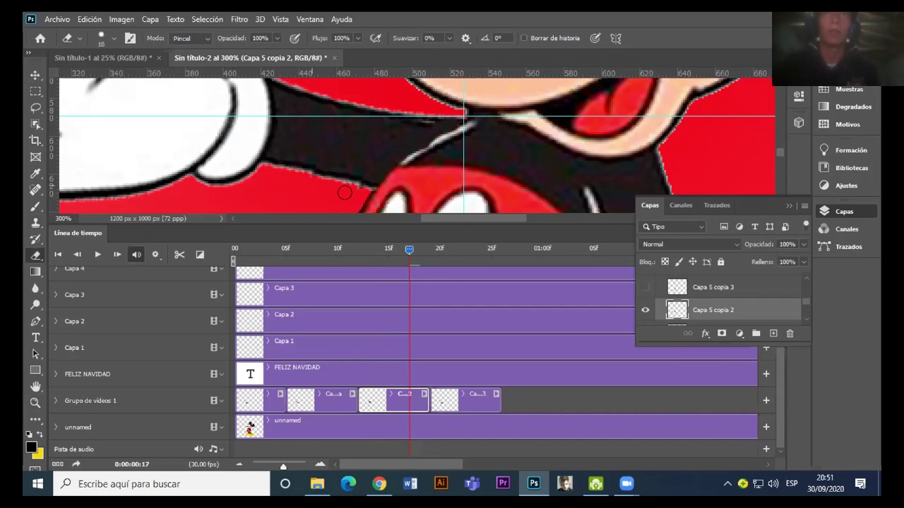
{"action": "key", "text": "z"}
{"action": "left_click", "coordinate": [352, 187], "text": "alt"}
{"action": "left_click", "coordinate": [427, 180], "text": "alt"}
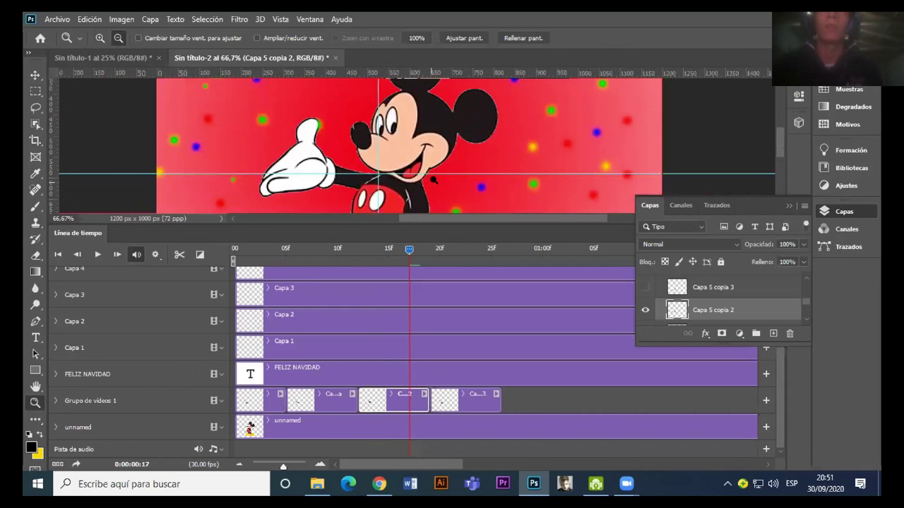
Step: Zoom to 50%, preview frames 14, 4, 11 and 17, stop at frame 21, and select Capa 5 copia 3
{"action": "left_click", "coordinate": [433, 163], "text": "alt"}
{"action": "key", "text": "ctrl+r"}
{"action": "left_click", "coordinate": [376, 247]}
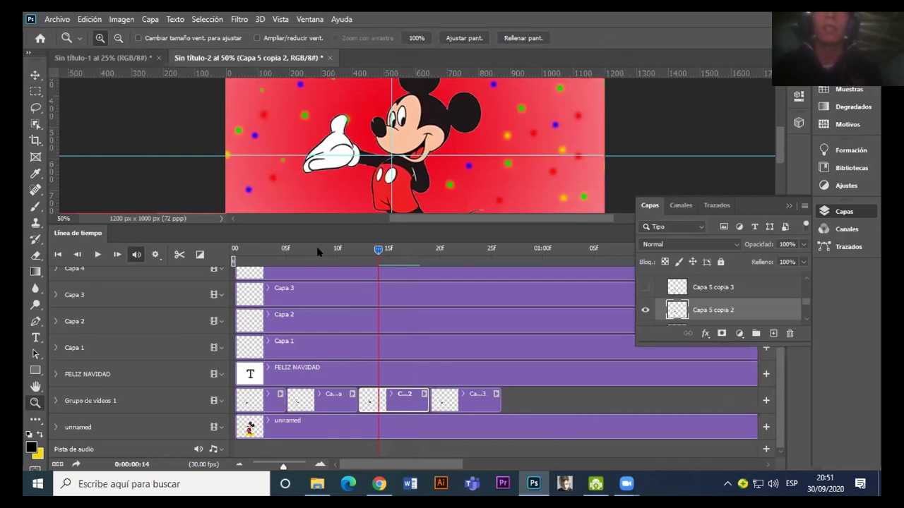
{"action": "left_click", "coordinate": [276, 254]}
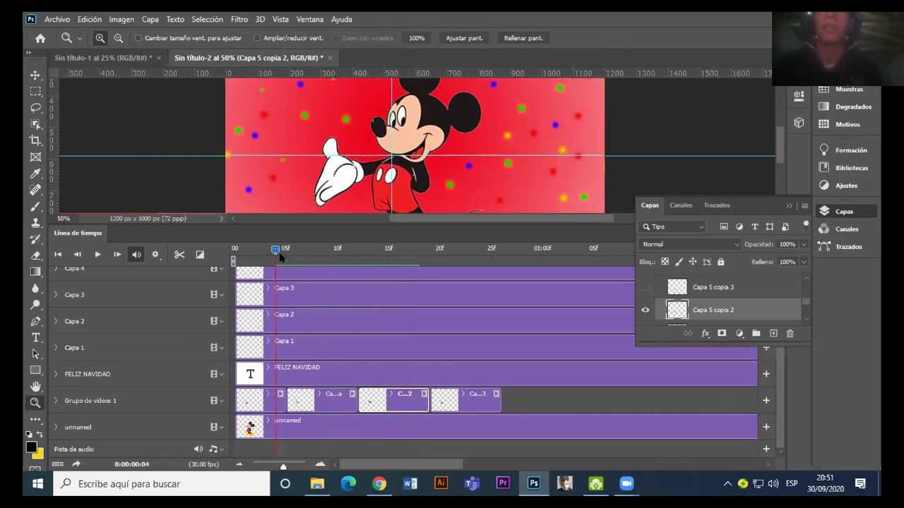
{"action": "left_click", "coordinate": [347, 252]}
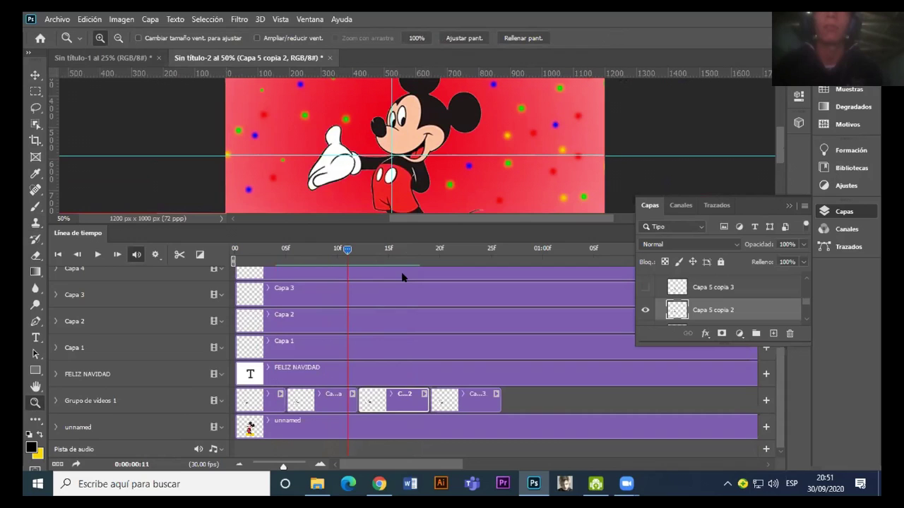
{"action": "left_click", "coordinate": [409, 253]}
{"action": "left_click", "coordinate": [448, 277]}
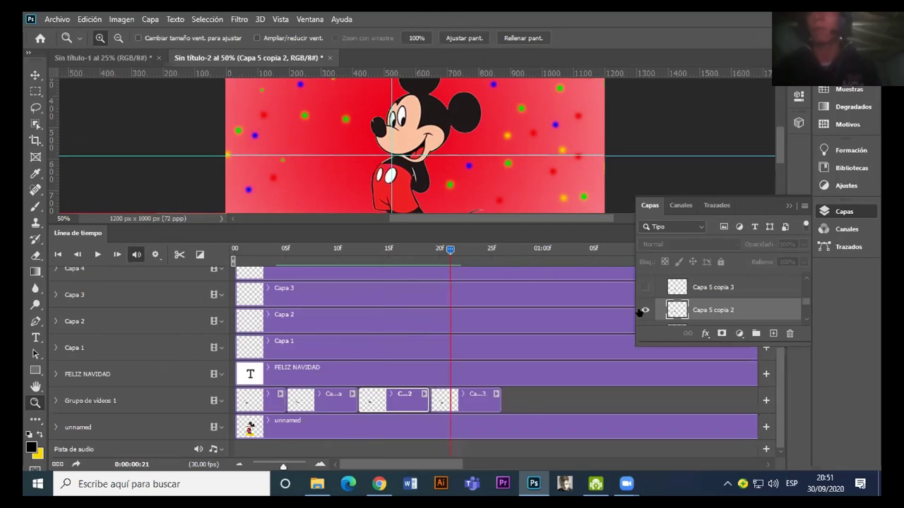
{"action": "left_click", "coordinate": [721, 287]}
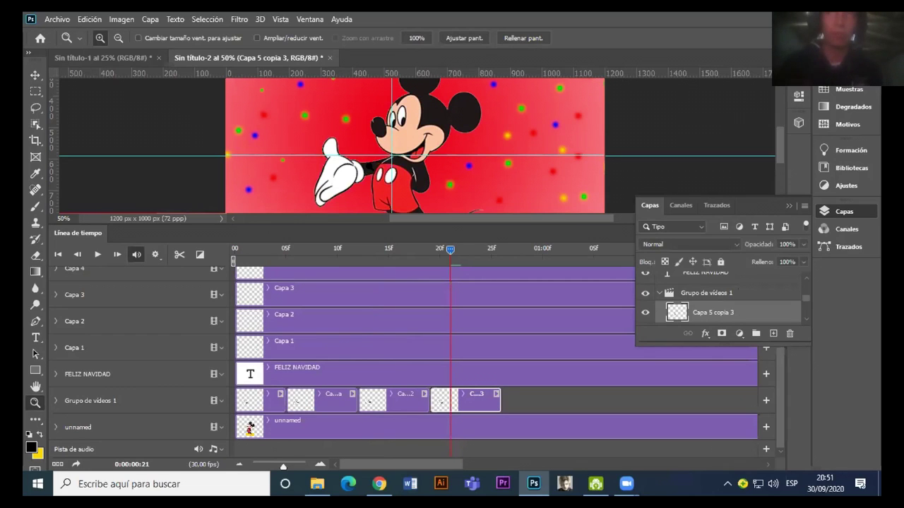
Step: Rotate the Capa 5 copia 3 hand about 40°, nudge it upward into place, commit, and zoom to 200%
{"action": "key", "text": "ctrl+t"}
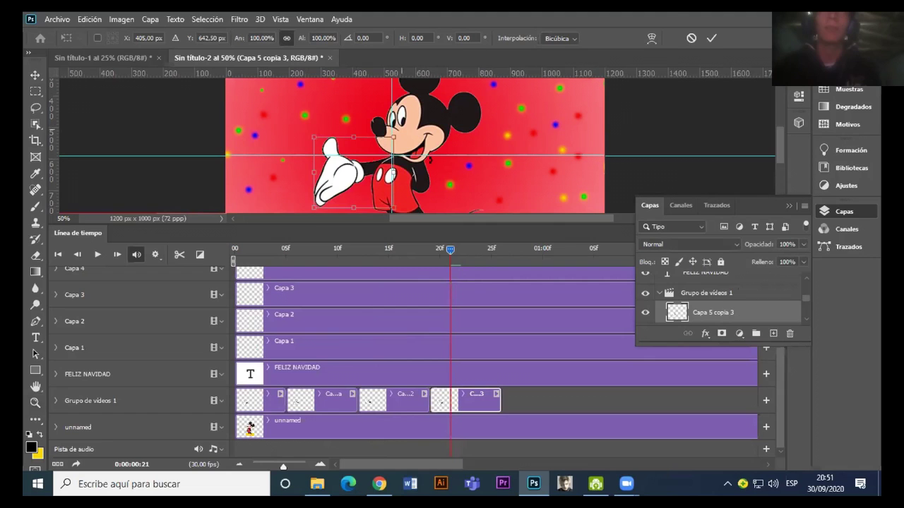
{"action": "left_click_drag", "start_coordinate": [424, 118], "coordinate": [434, 140]}
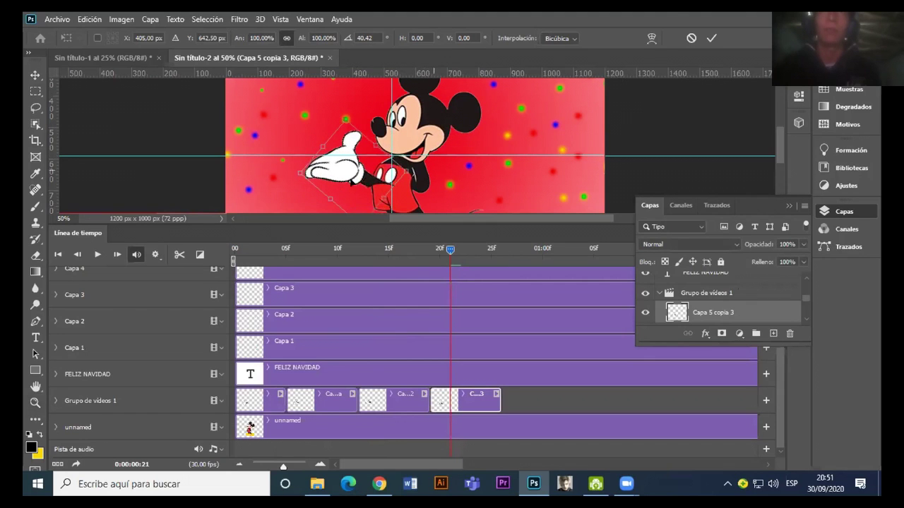
{"action": "mouse_move", "coordinate": [362, 152]}
{"action": "left_mouse_down"}
{"action": "mouse_move", "coordinate": [357, 120]}
{"action": "mouse_move", "coordinate": [376, 120]}
{"action": "left_mouse_up"}
{"action": "key", "text": "Down"}
{"action": "key", "text": "Down"}
{"action": "key", "text": "Down"}
{"action": "key", "text": "Down"}
{"action": "key", "text": "Down"}
{"action": "key", "text": "Down"}
{"action": "key", "text": "Left"}
{"action": "key", "text": "Left"}
{"action": "key", "text": "Left"}
{"action": "key", "text": "Left"}
{"action": "key", "text": "Up"}
{"action": "key", "text": "Up"}
{"action": "key", "text": "z"}
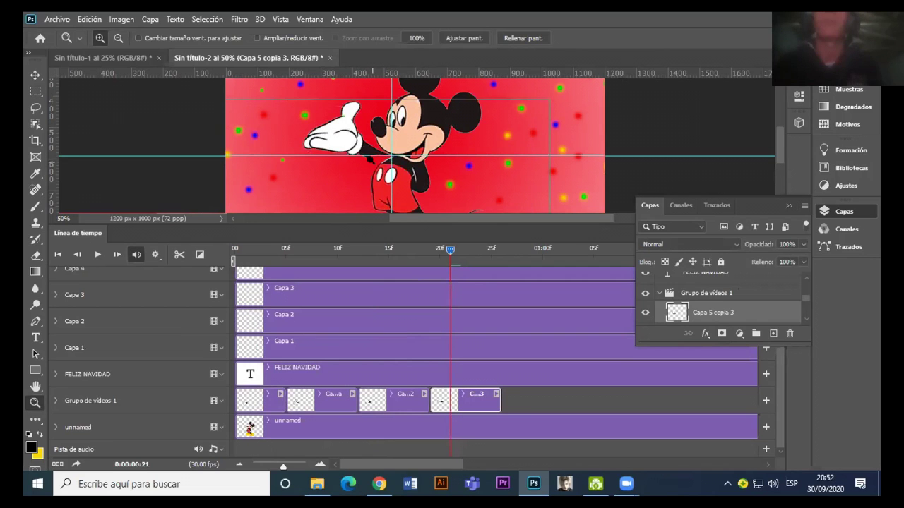
{"action": "left_click", "coordinate": [378, 159]}
{"action": "left_click", "coordinate": [378, 158]}
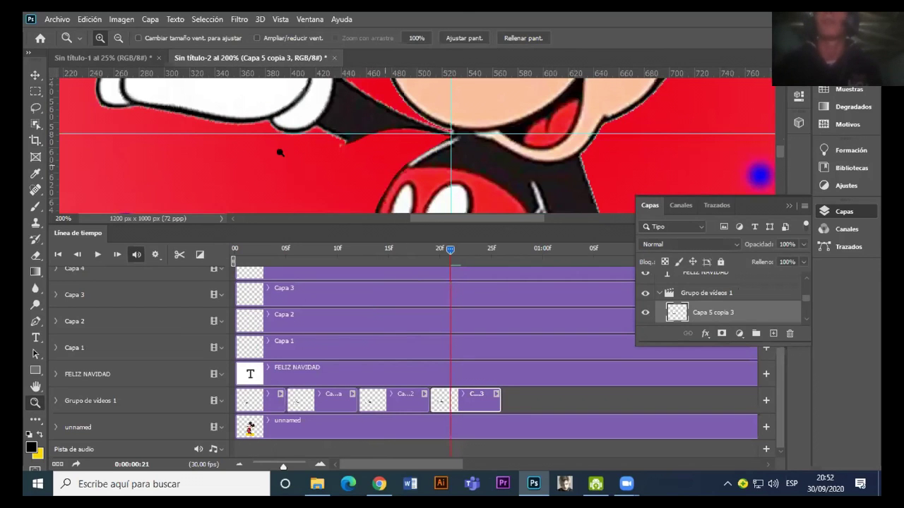
Step: Clone black over the red gap at the wrist and along the arm's edge
{"action": "left_click", "coordinate": [35, 222]}
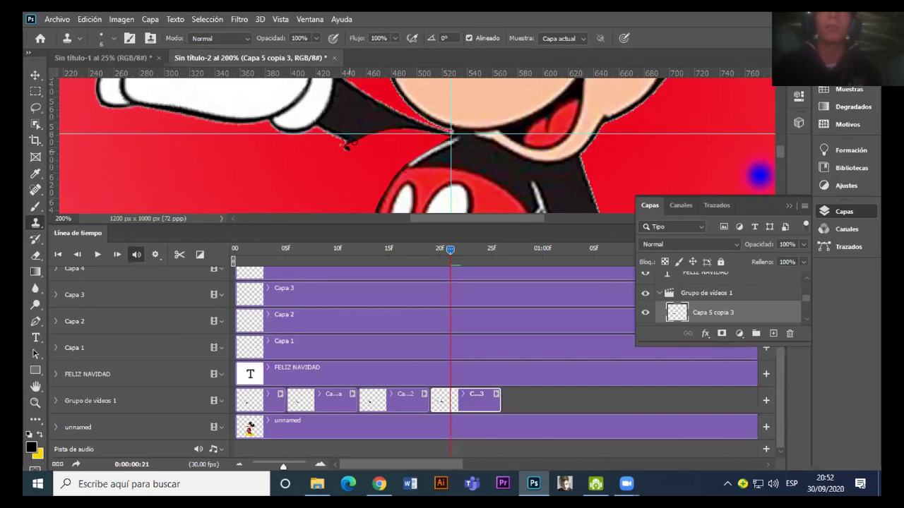
{"action": "left_click_drag", "start_coordinate": [362, 149], "coordinate": [375, 156]}
{"action": "left_click_drag", "start_coordinate": [392, 161], "coordinate": [412, 170]}
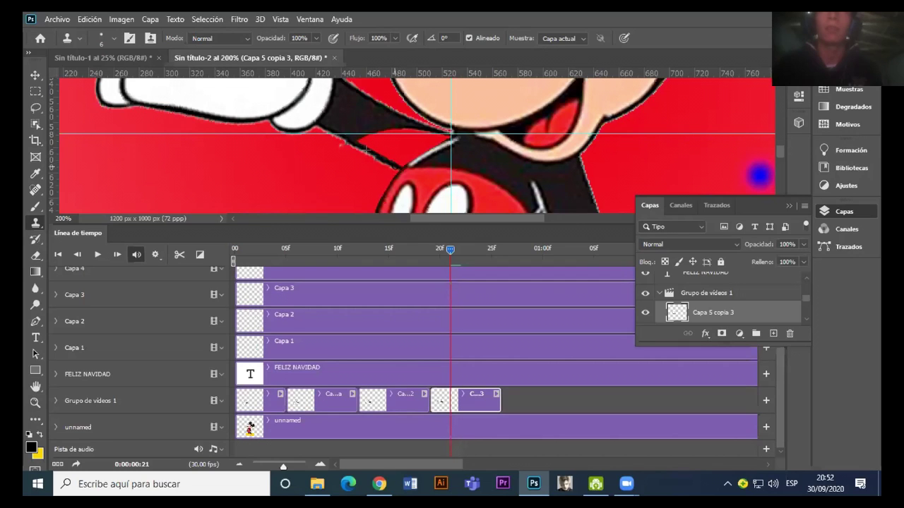
Step: Clone black along Mickey's collar outline, undoing one stray streak, then zoom out
{"action": "left_click_drag", "start_coordinate": [365, 141], "coordinate": [380, 144]}
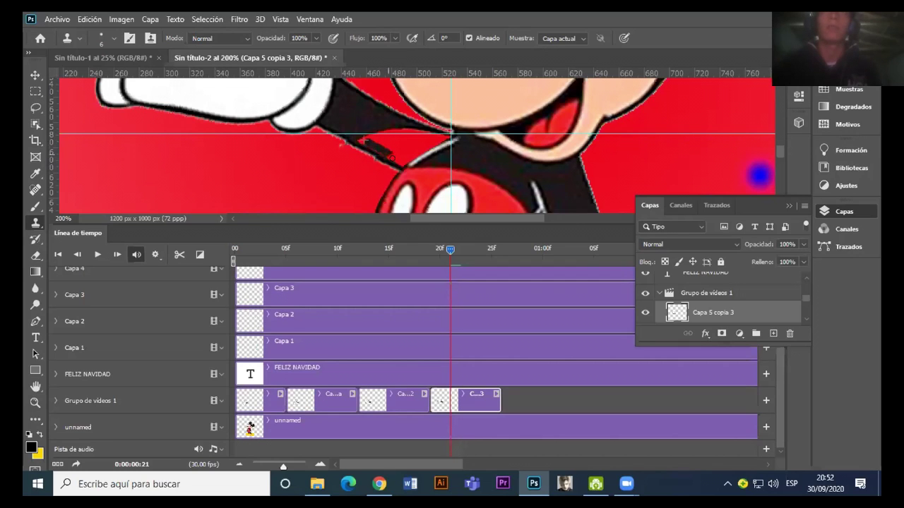
{"action": "key", "text": "ctrl+z"}
{"action": "mouse_move", "coordinate": [355, 126]}
{"action": "left_mouse_down"}
{"action": "mouse_move", "coordinate": [336, 125]}
{"action": "mouse_move", "coordinate": [395, 122]}
{"action": "mouse_move", "coordinate": [387, 115]}
{"action": "mouse_move", "coordinate": [385, 150]}
{"action": "mouse_move", "coordinate": [372, 147]}
{"action": "left_mouse_up"}
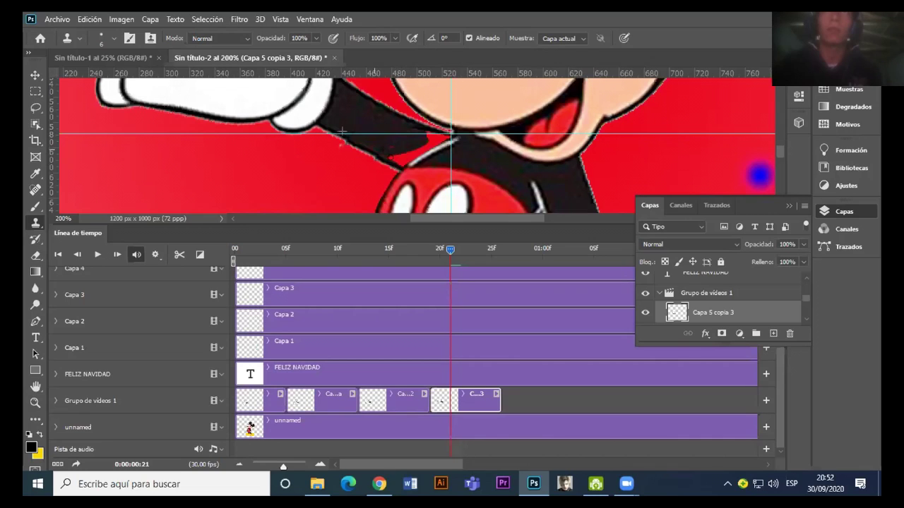
{"action": "mouse_move", "coordinate": [400, 160]}
{"action": "left_mouse_down"}
{"action": "mouse_move", "coordinate": [404, 143]}
{"action": "mouse_move", "coordinate": [409, 150]}
{"action": "mouse_move", "coordinate": [429, 139]}
{"action": "mouse_move", "coordinate": [410, 150]}
{"action": "mouse_move", "coordinate": [437, 135]}
{"action": "mouse_move", "coordinate": [426, 138]}
{"action": "left_mouse_up"}
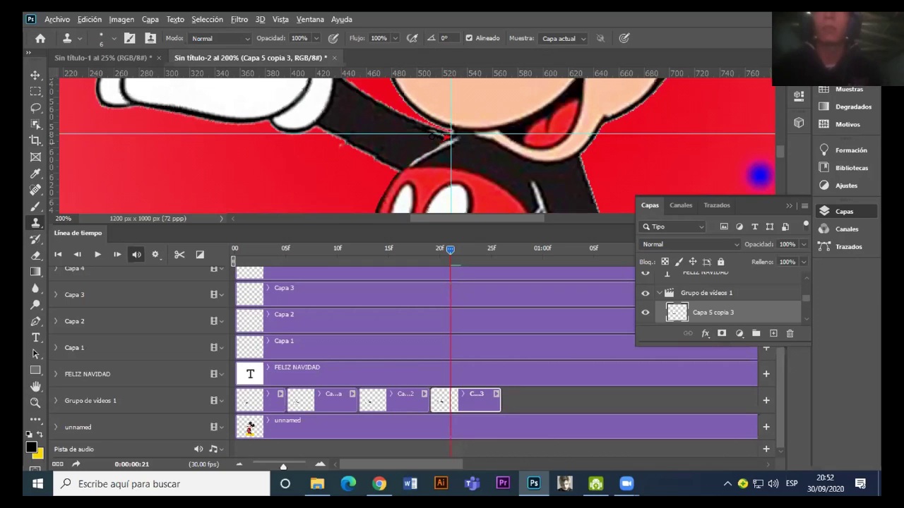
{"action": "left_click_drag", "start_coordinate": [442, 135], "coordinate": [440, 139]}
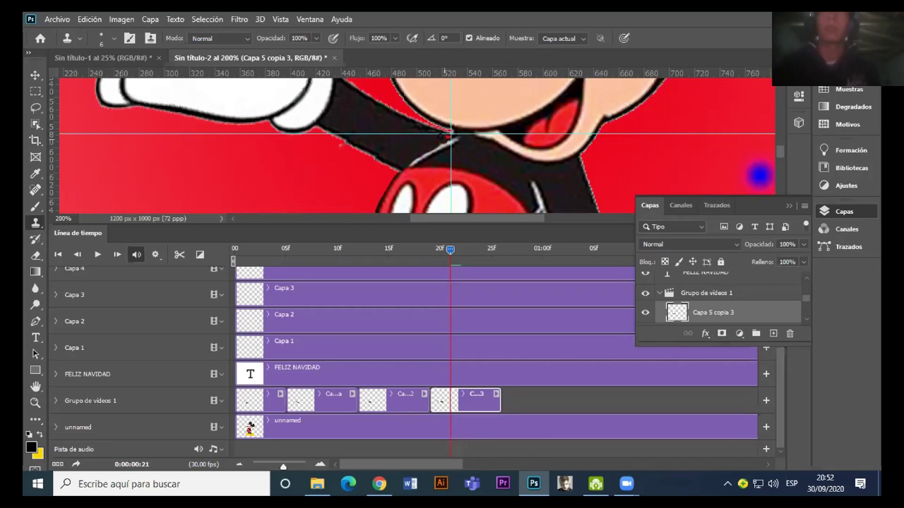
{"action": "key", "text": "z"}
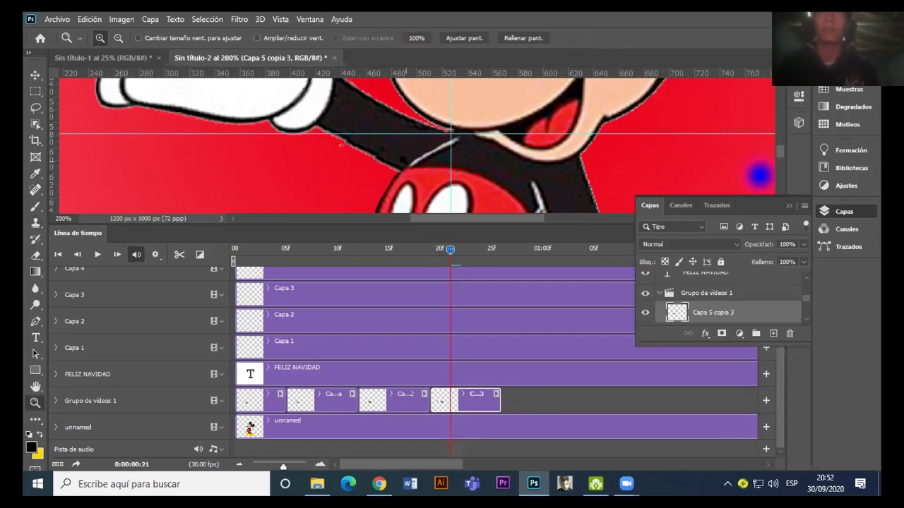
{"action": "scroll", "coordinate": [480, 170], "scroll_direction": "down", "scroll_amount": 2}
Step: Zoom out, select the FELIZ NAVIDAD text layer, and pan to reveal the title card
{"action": "scroll", "coordinate": [480, 170], "scroll_direction": "down", "scroll_amount": 2}
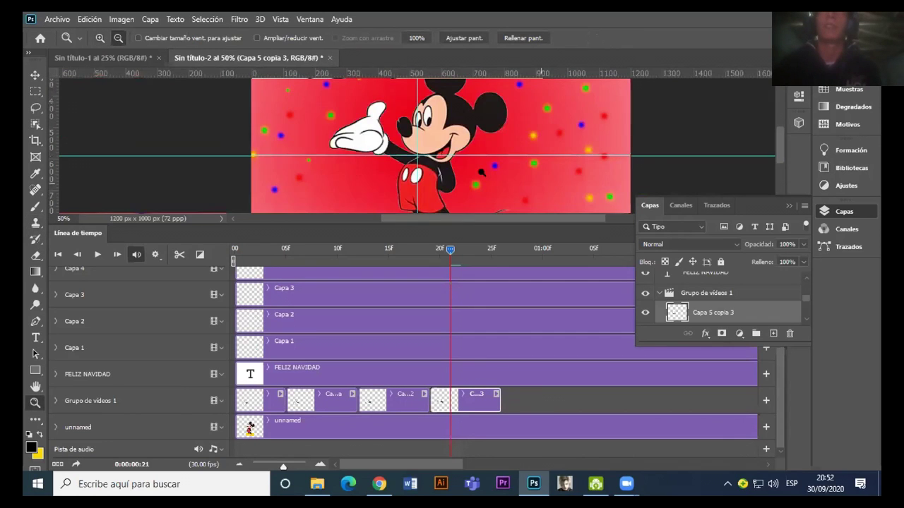
{"action": "key", "text": "ctrl+minus"}
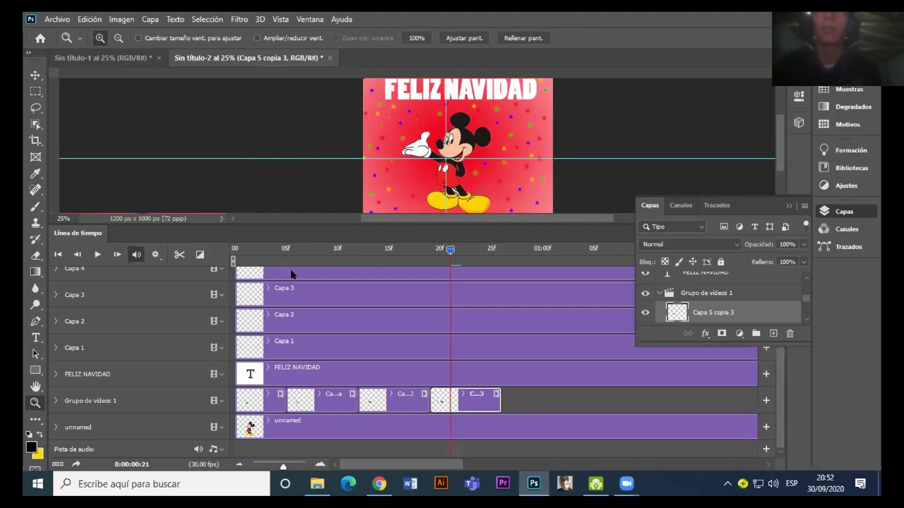
{"action": "key", "text": "ctrl+r"}
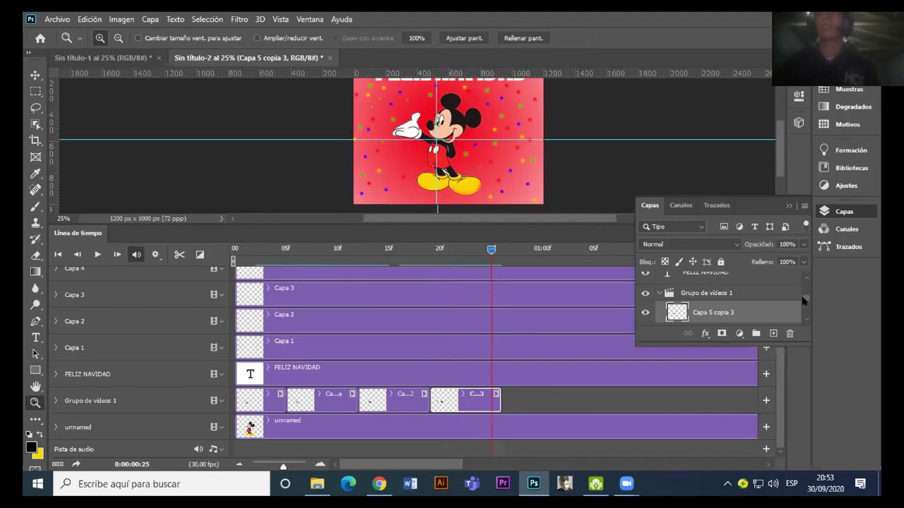
{"action": "mouse_move", "coordinate": [803, 301]}
{"action": "left_mouse_down"}
{"action": "mouse_move", "coordinate": [805, 281]}
{"action": "mouse_move", "coordinate": [805, 297]}
{"action": "left_mouse_up"}
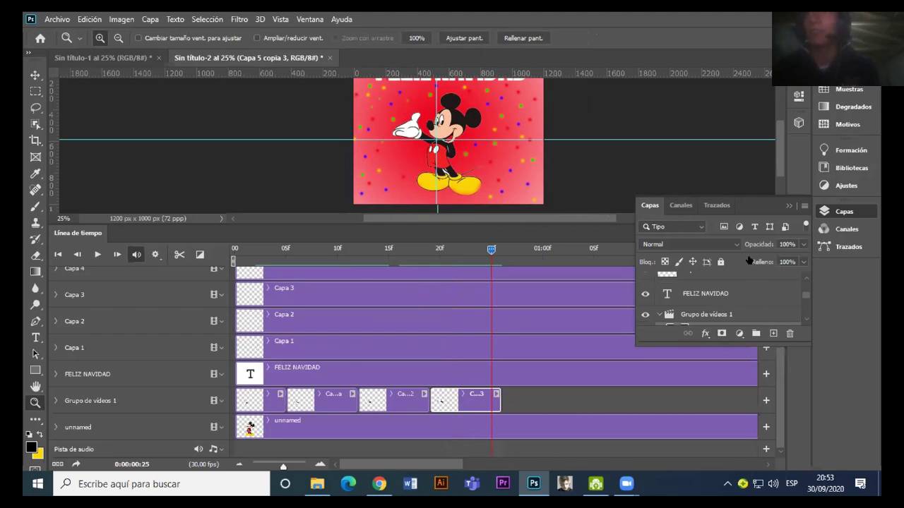
{"action": "left_click", "coordinate": [699, 293]}
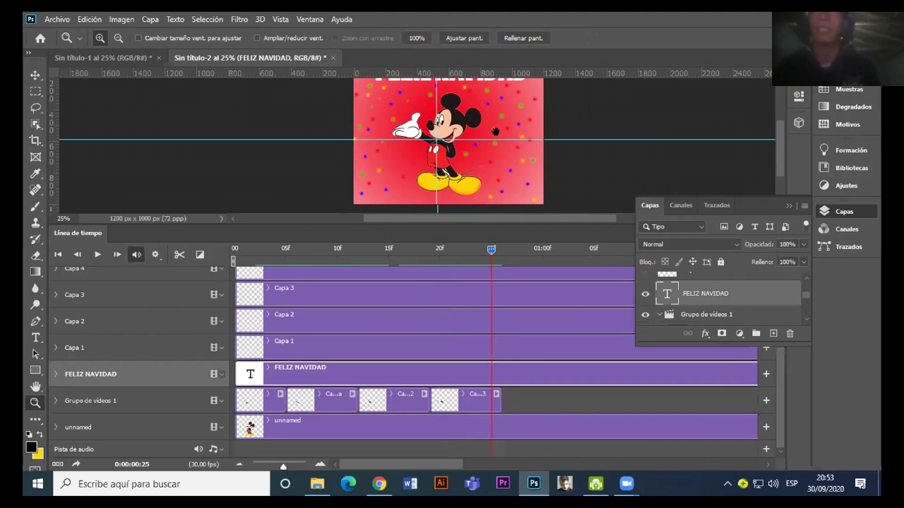
{"action": "left_click_drag", "start_coordinate": [500, 108], "coordinate": [492, 143]}
{"action": "key", "text": "ctrl+r"}
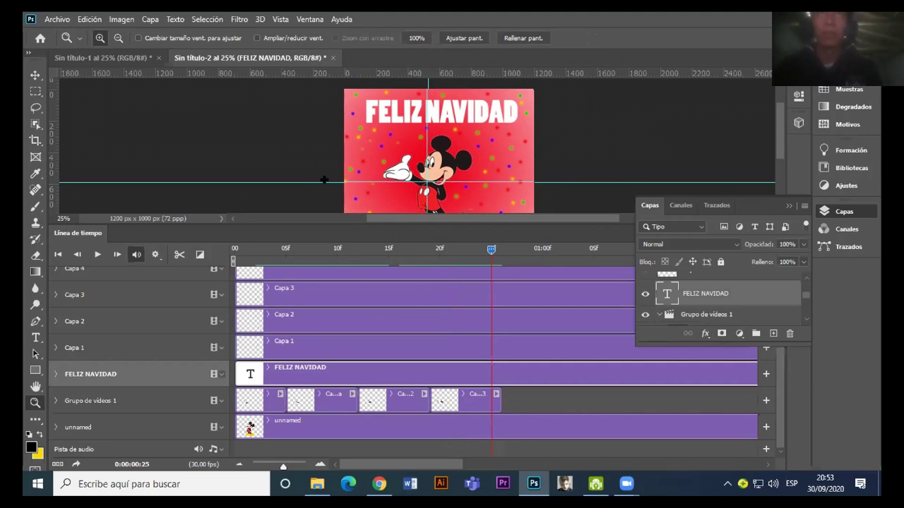
Step: Drag the horizontal and vertical guides off the canvas with the Move tool
{"action": "key", "text": "v"}
{"action": "left_click_drag", "start_coordinate": [324, 182], "coordinate": [323, 67]}
{"action": "mouse_move", "coordinate": [57, 149]}
{"action": "left_mouse_down"}
{"action": "mouse_move", "coordinate": [106, 153]}
{"action": "mouse_move", "coordinate": [56, 153]}
{"action": "left_mouse_up"}
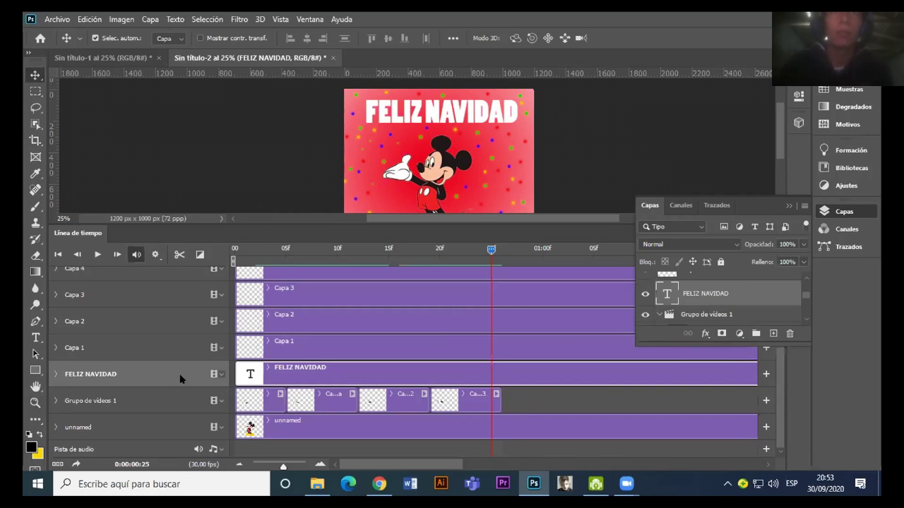
Step: Expand the FELIZ NAVIDAD track and enable opacity keyframing for the title
{"action": "left_click", "coordinate": [57, 374]}
{"action": "left_click_drag", "start_coordinate": [781, 394], "coordinate": [777, 421]}
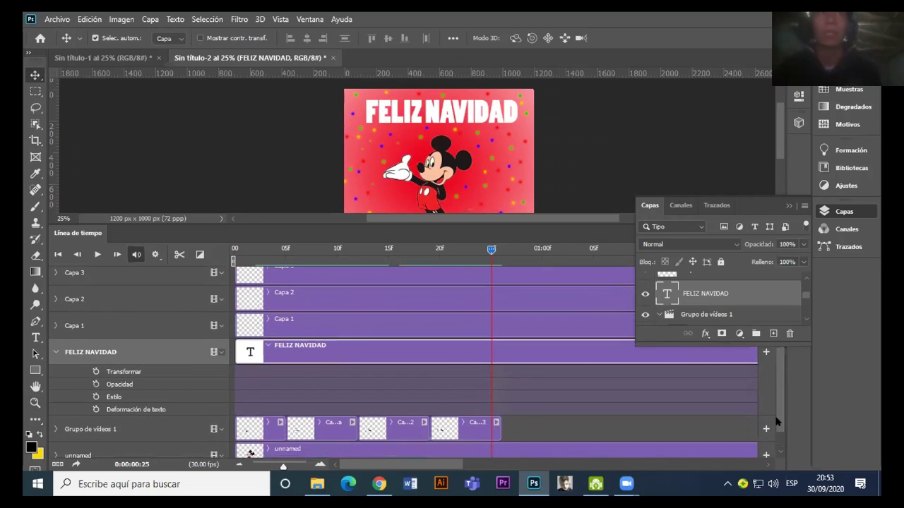
{"action": "scroll", "coordinate": [774, 420], "scroll_direction": "down", "scroll_amount": 2}
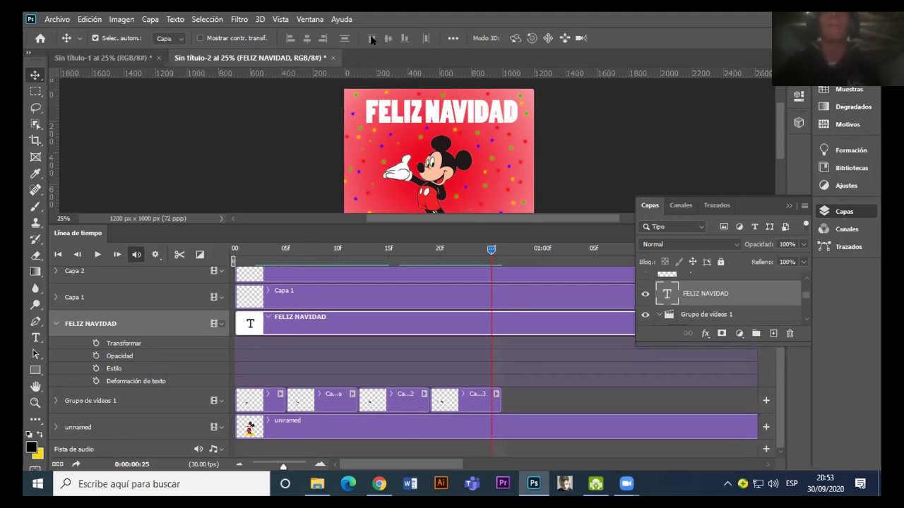
{"action": "left_click", "coordinate": [96, 356]}
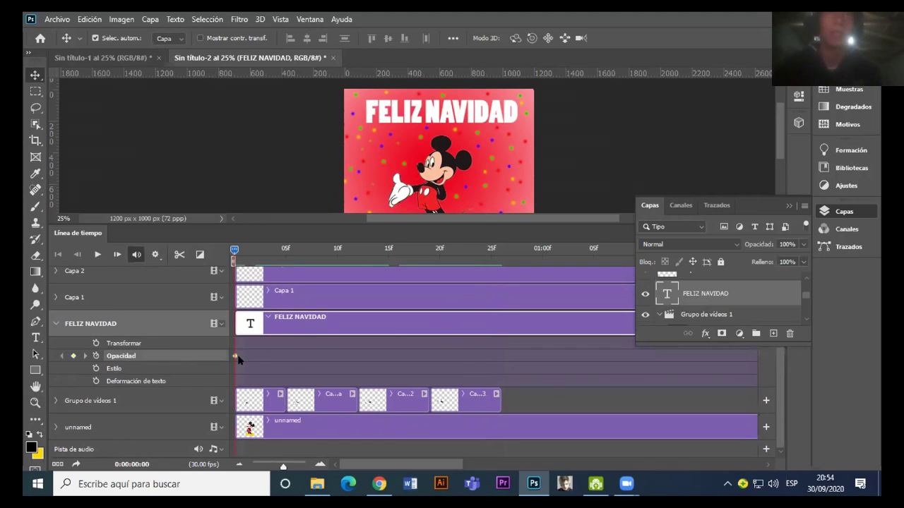
Step: Key the title's opacity at 0% on frame 0 and 100% on frame 3
{"action": "left_click_drag", "start_coordinate": [234, 249], "coordinate": [261, 251]}
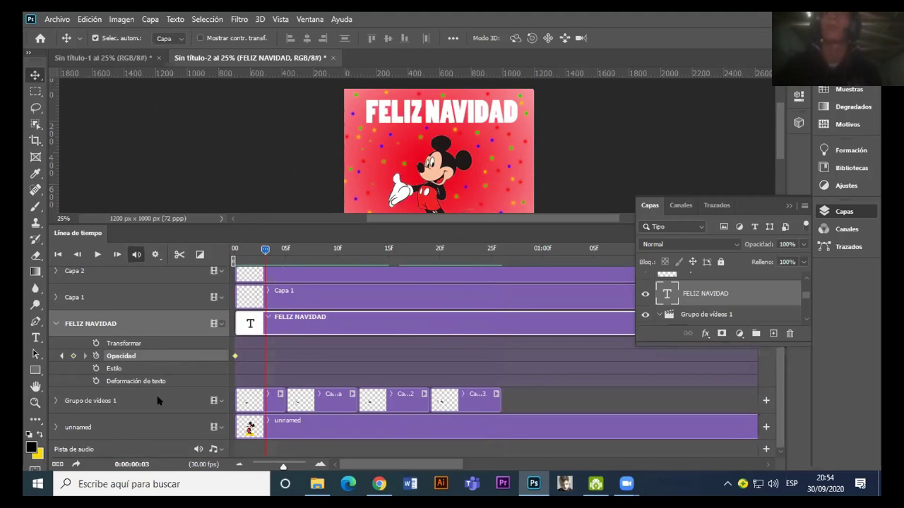
{"action": "mouse_move", "coordinate": [263, 250]}
{"action": "left_mouse_down"}
{"action": "mouse_move", "coordinate": [240, 258]}
{"action": "mouse_move", "coordinate": [274, 258]}
{"action": "left_mouse_up"}
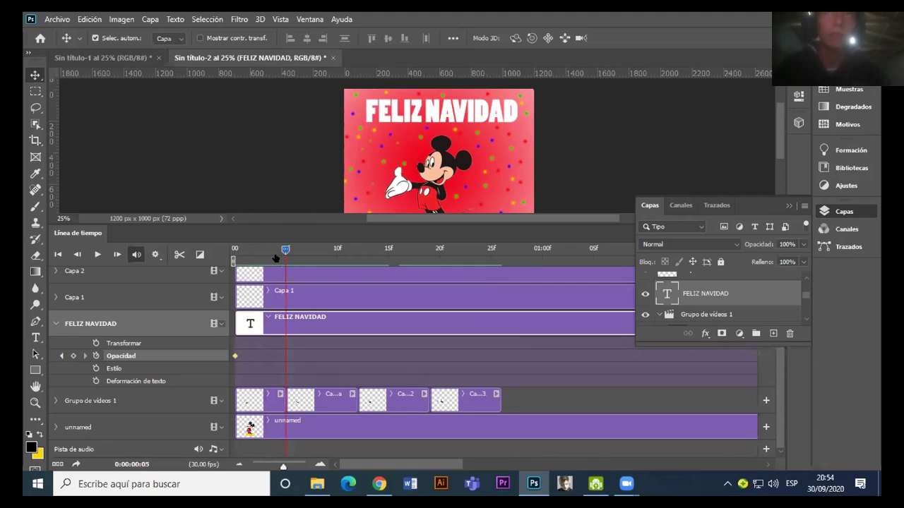
{"action": "left_click_drag", "start_coordinate": [273, 258], "coordinate": [265, 259]}
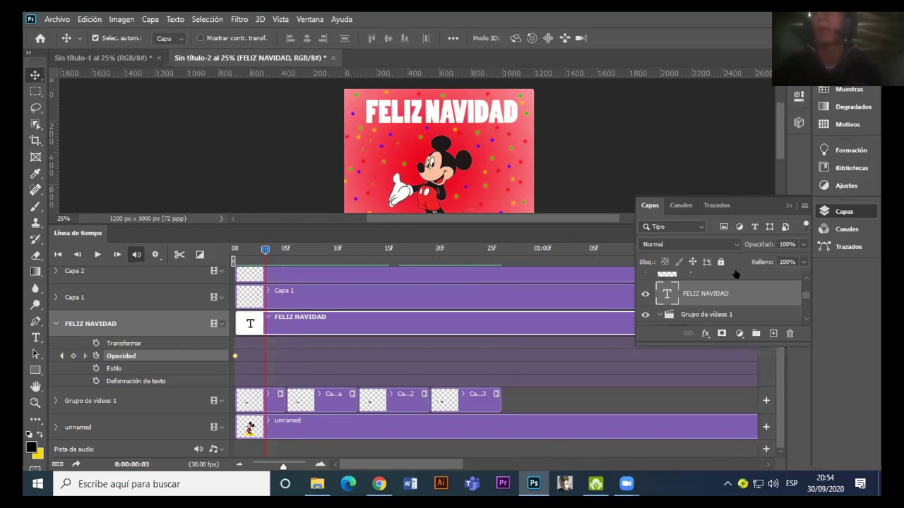
{"action": "left_click", "coordinate": [803, 244]}
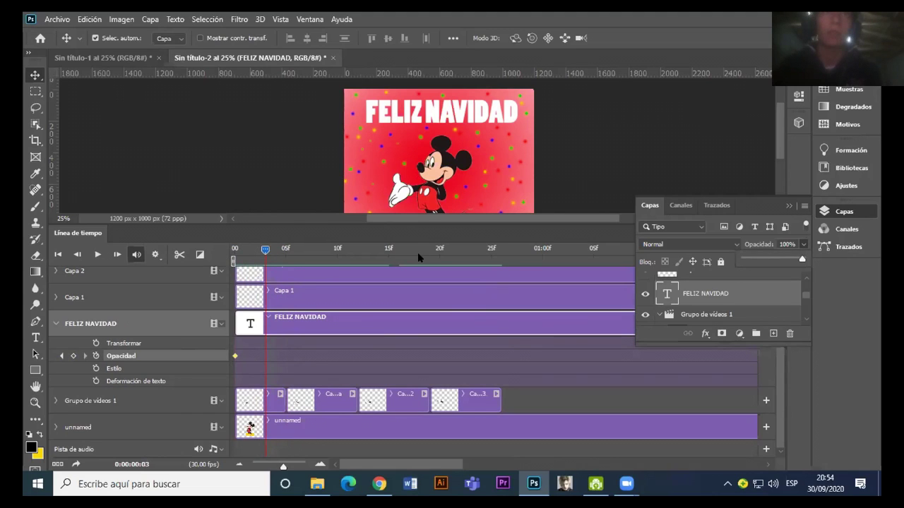
{"action": "left_click_drag", "start_coordinate": [802, 260], "coordinate": [794, 259]}
{"action": "left_click_drag", "start_coordinate": [719, 262], "coordinate": [734, 260]}
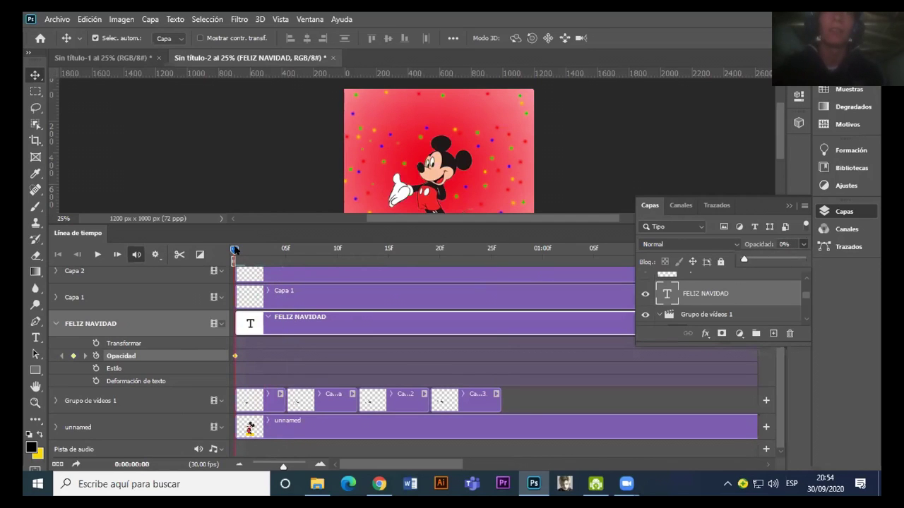
{"action": "left_click_drag", "start_coordinate": [236, 250], "coordinate": [264, 250]}
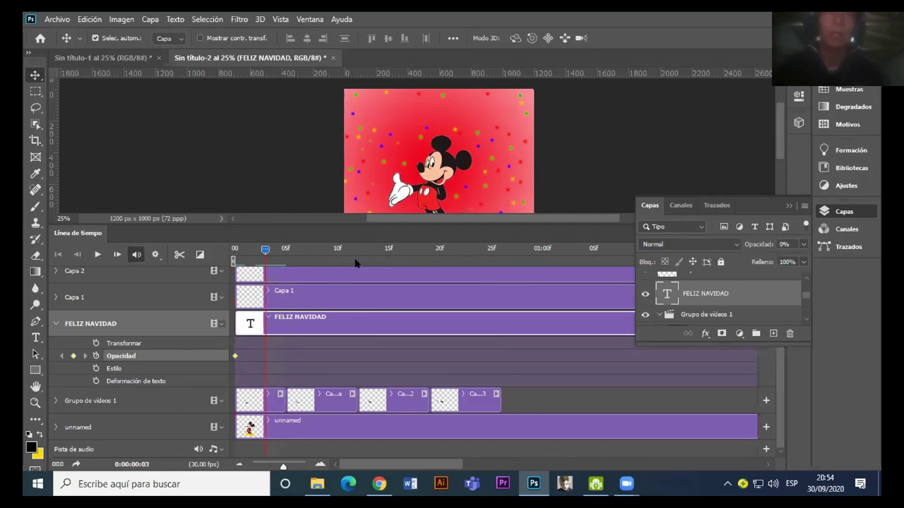
{"action": "left_click", "coordinate": [802, 244]}
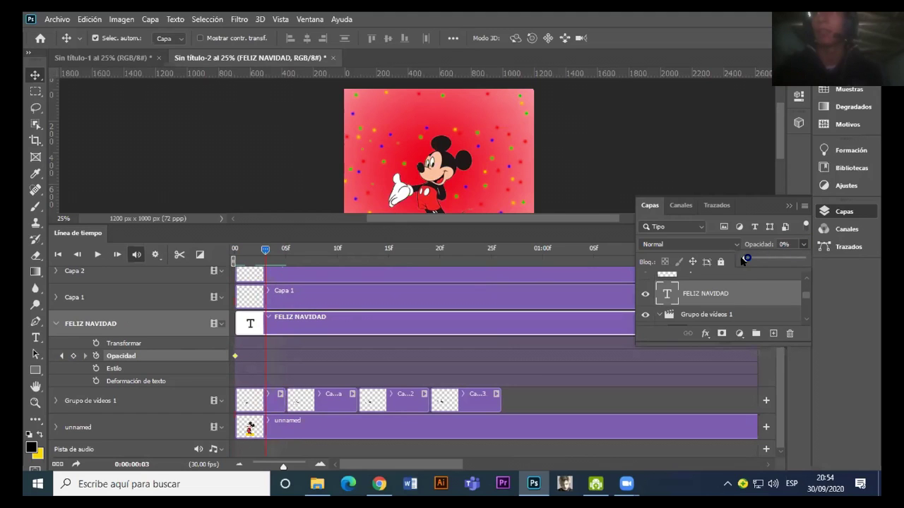
{"action": "left_click_drag", "start_coordinate": [742, 262], "coordinate": [844, 262]}
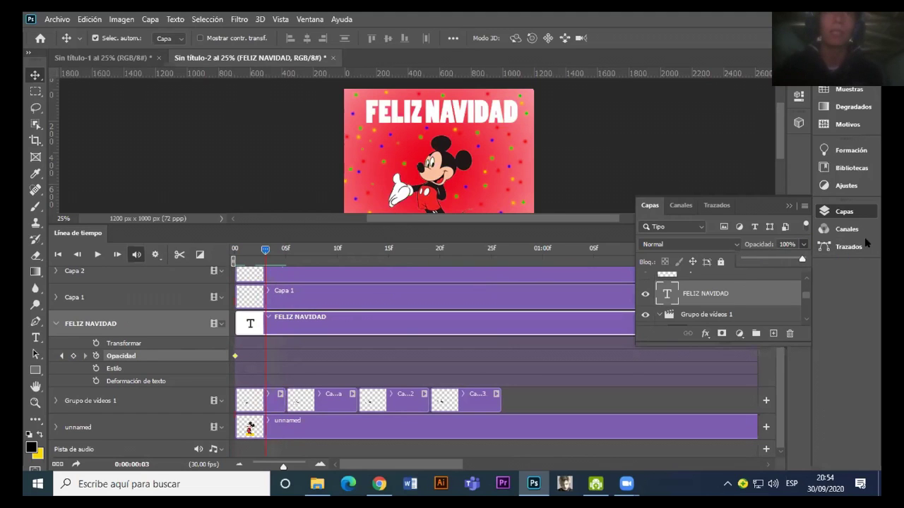
{"action": "left_click", "coordinate": [269, 252]}
Step: Add title opacity keyframes: near 0% at frame 6, 100% at frame 9, 0% at frame 12
{"action": "left_click_drag", "start_coordinate": [269, 252], "coordinate": [290, 250]}
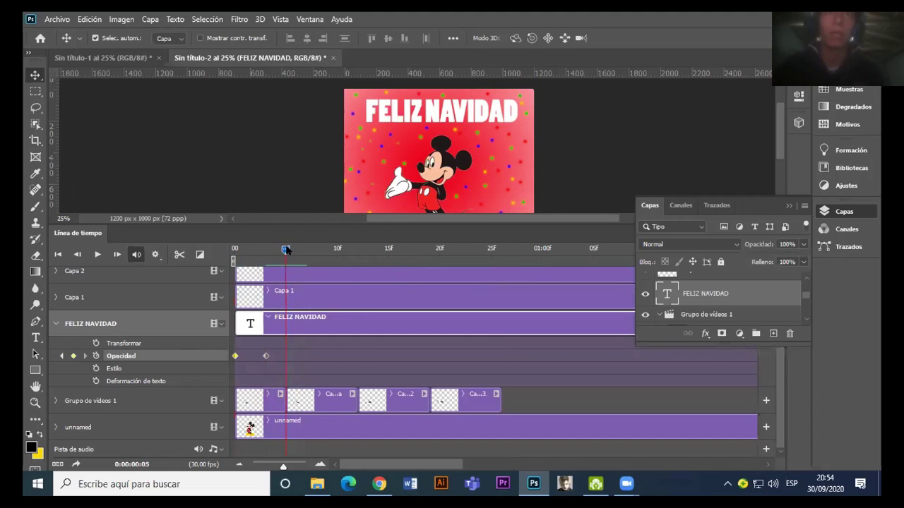
{"action": "left_click", "coordinate": [803, 247]}
{"action": "left_click_drag", "start_coordinate": [798, 258], "coordinate": [730, 263]}
{"action": "left_click_drag", "start_coordinate": [308, 253], "coordinate": [326, 251]}
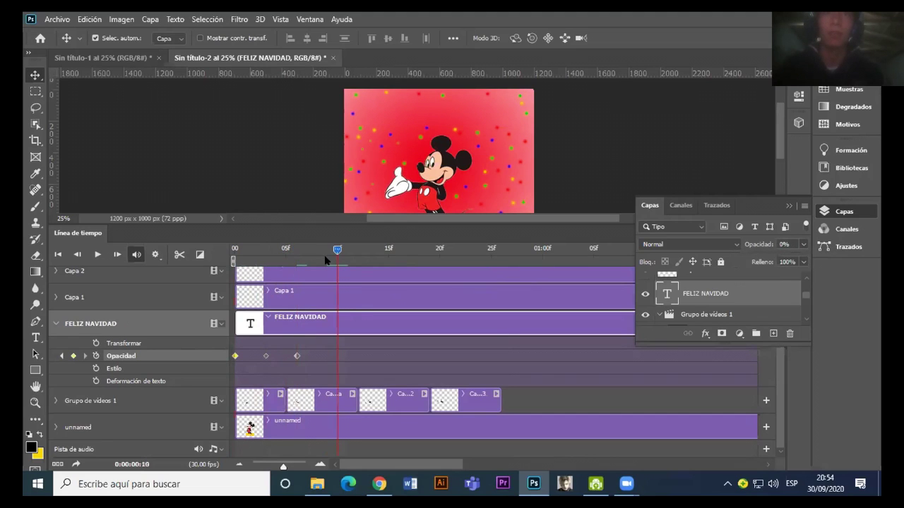
{"action": "left_click", "coordinate": [803, 245]}
{"action": "left_click_drag", "start_coordinate": [746, 261], "coordinate": [802, 260]}
{"action": "left_click_drag", "start_coordinate": [326, 251], "coordinate": [357, 250]}
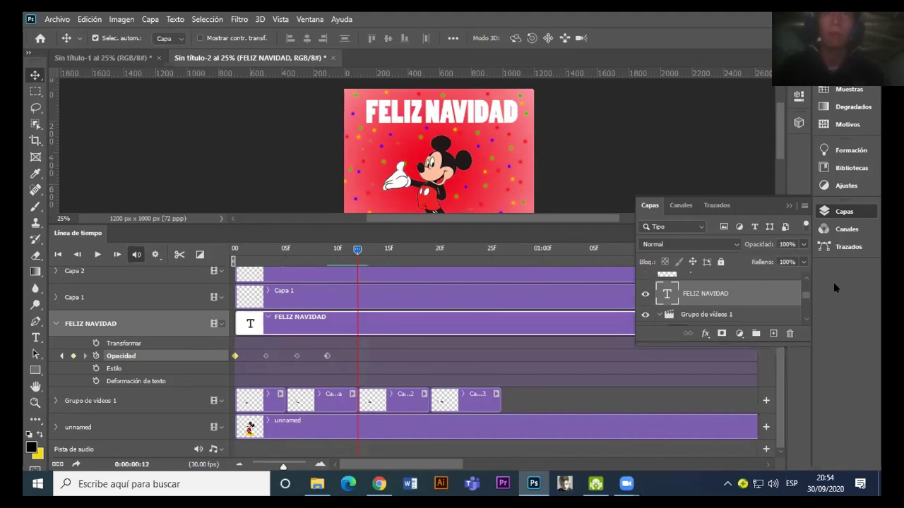
{"action": "left_click", "coordinate": [803, 244]}
{"action": "left_click_drag", "start_coordinate": [800, 260], "coordinate": [743, 260]}
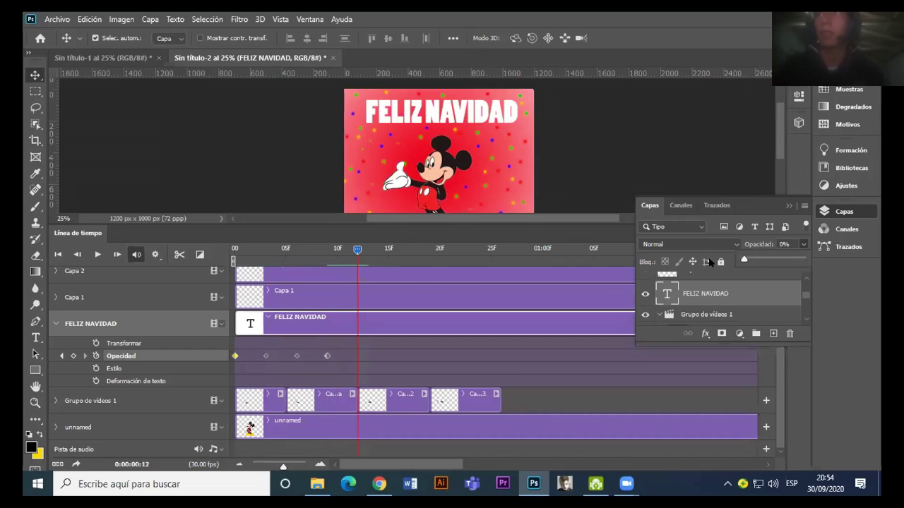
{"action": "left_click", "coordinate": [359, 252]}
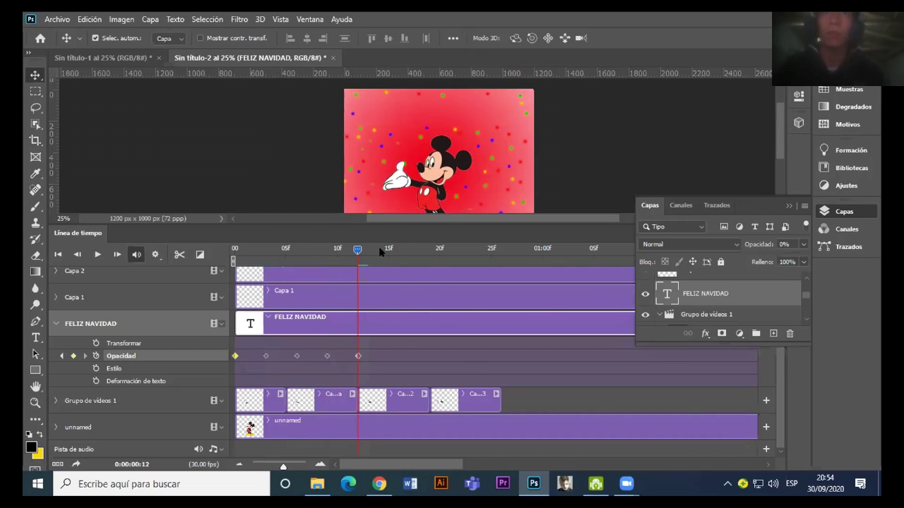
Step: Set the title's opacity to 0% at frame 19
{"action": "left_click", "coordinate": [393, 252]}
{"action": "left_click", "coordinate": [803, 244]}
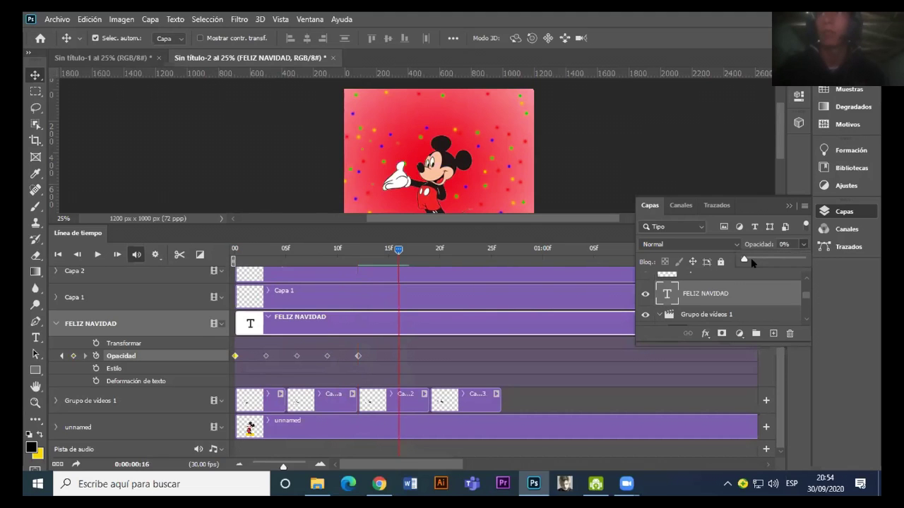
{"action": "left_click", "coordinate": [406, 247]}
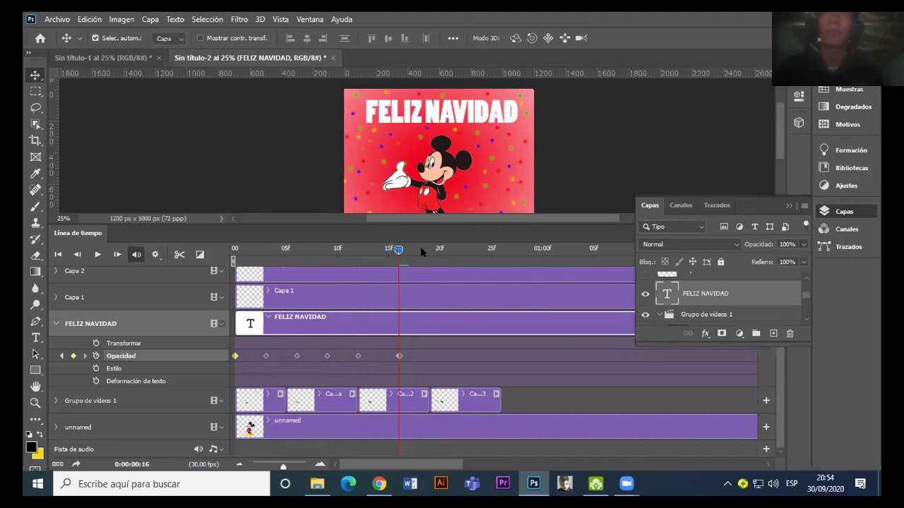
{"action": "left_click", "coordinate": [803, 243]}
{"action": "left_click_drag", "start_coordinate": [798, 260], "coordinate": [744, 260]}
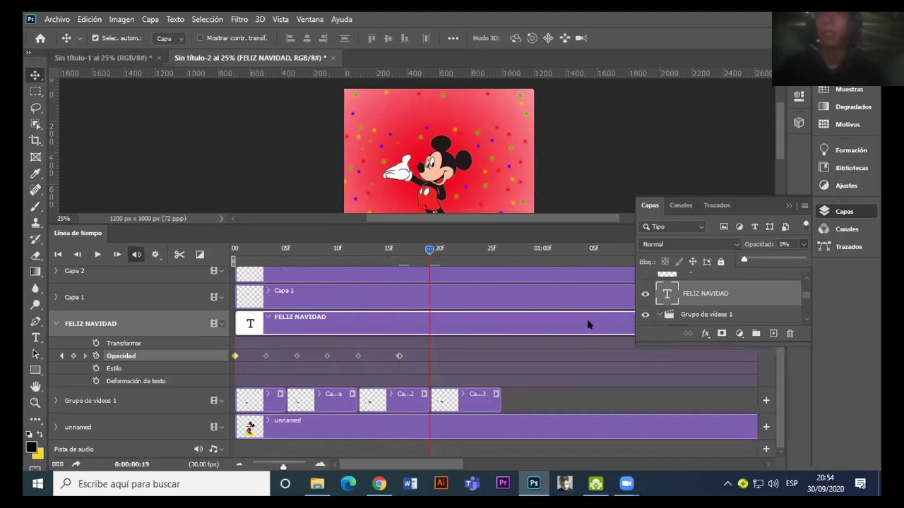
Step: Key the title at 100% on frame 22 and 0% on frame 26, then scrub back to preview
{"action": "left_click", "coordinate": [431, 251]}
{"action": "left_click_drag", "start_coordinate": [433, 251], "coordinate": [459, 256]}
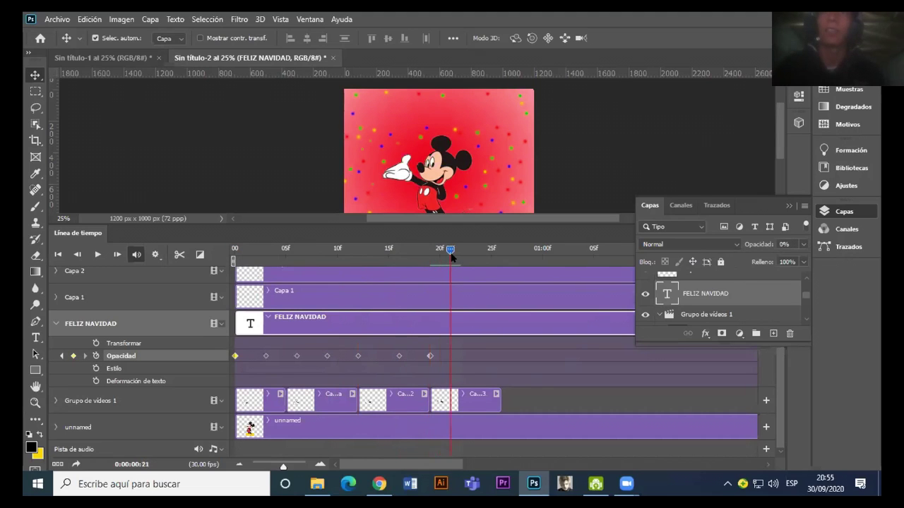
{"action": "left_click", "coordinate": [803, 244]}
{"action": "left_click_drag", "start_coordinate": [745, 261], "coordinate": [802, 260]}
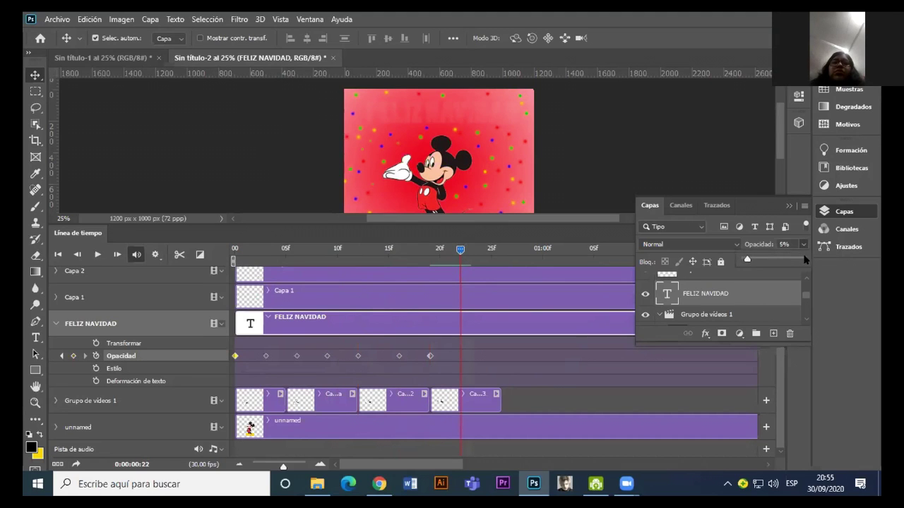
{"action": "left_click_drag", "start_coordinate": [460, 250], "coordinate": [501, 250]}
{"action": "left_click", "coordinate": [803, 244]}
{"action": "left_click_drag", "start_coordinate": [762, 261], "coordinate": [712, 262]}
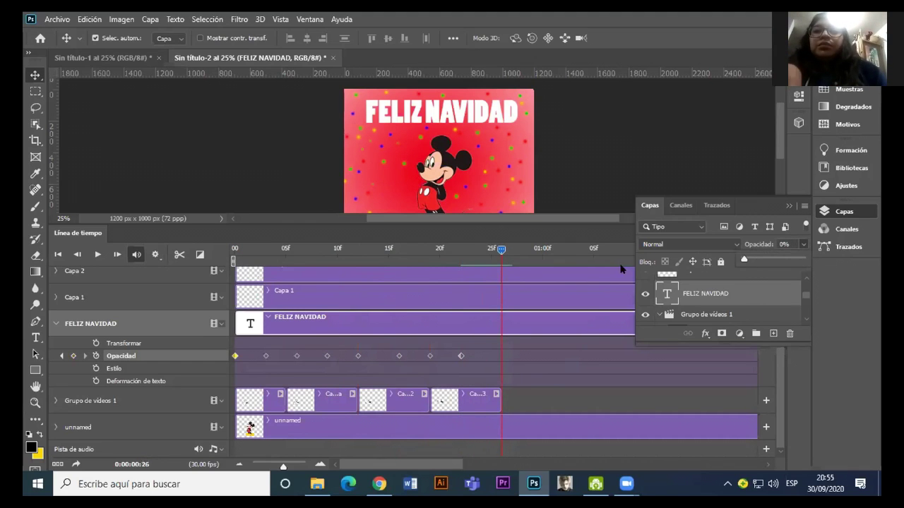
{"action": "left_click_drag", "start_coordinate": [501, 250], "coordinate": [450, 251]}
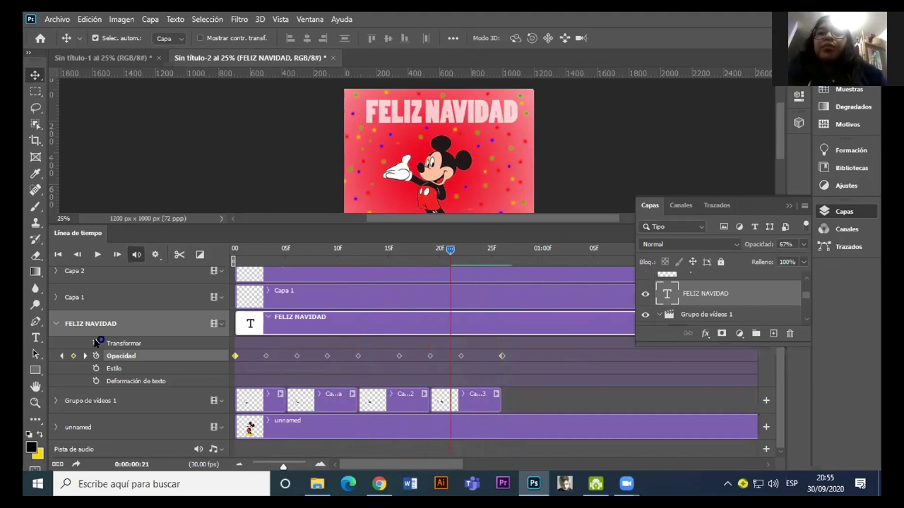
{"action": "left_click_drag", "start_coordinate": [451, 250], "coordinate": [357, 249]}
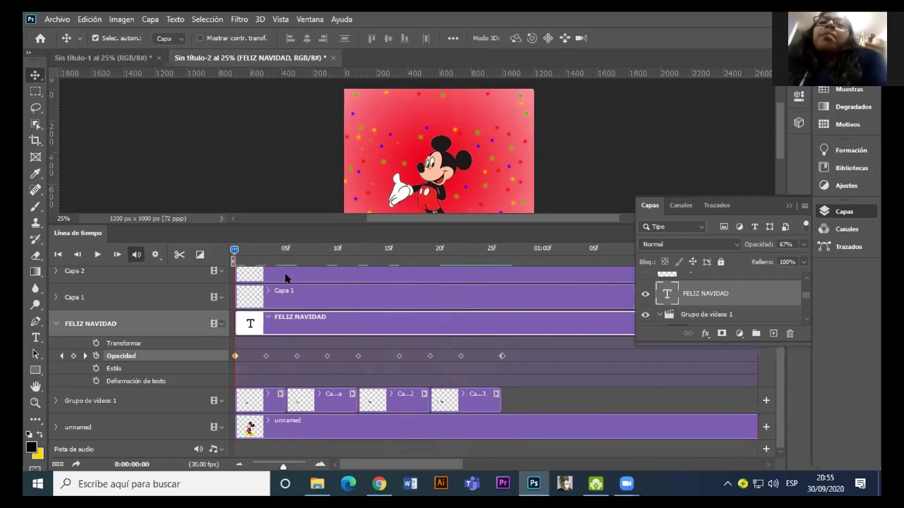
Step: Scrub to preview the title fade, return to the start, collapse FELIZ NAVIDAD and select Capa 1
{"action": "left_click_drag", "start_coordinate": [270, 274], "coordinate": [470, 293]}
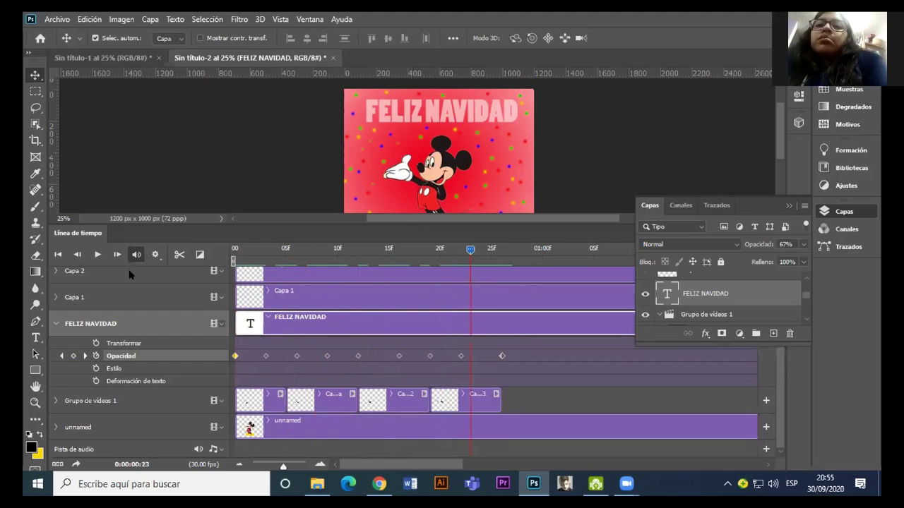
{"action": "key", "text": "space"}
{"action": "left_click", "coordinate": [55, 323]}
{"action": "key", "text": "Down"}
Step: Select Capa 1, enable its opacity keyframing and set it to 0% at frame 0
{"action": "left_click", "coordinate": [526, 341]}
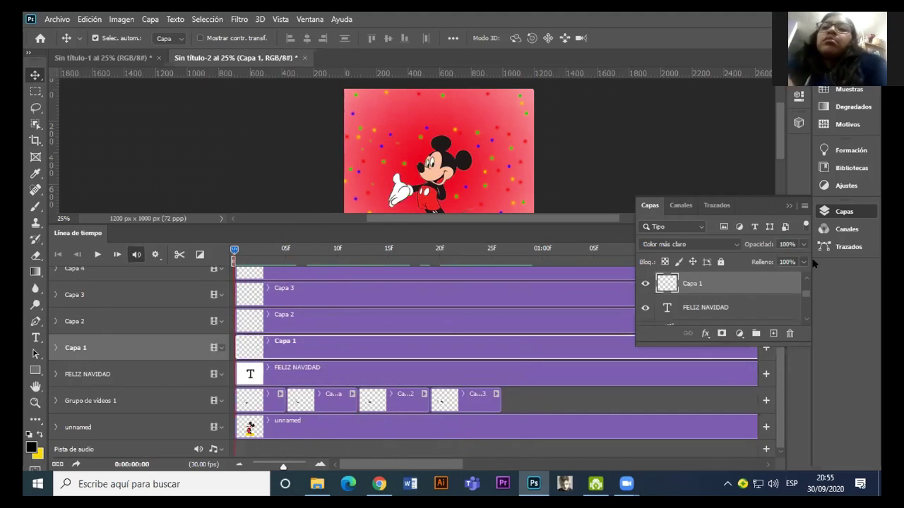
{"action": "left_click", "coordinate": [644, 284]}
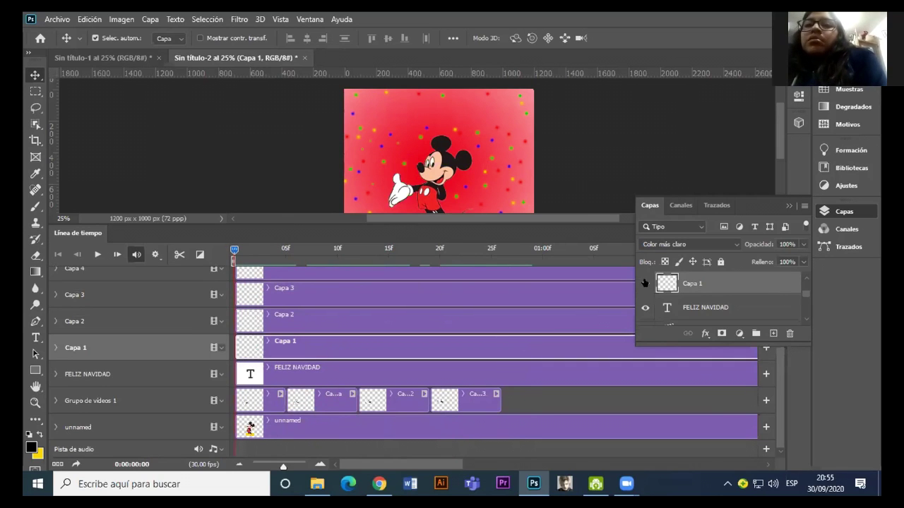
{"action": "left_click", "coordinate": [644, 283]}
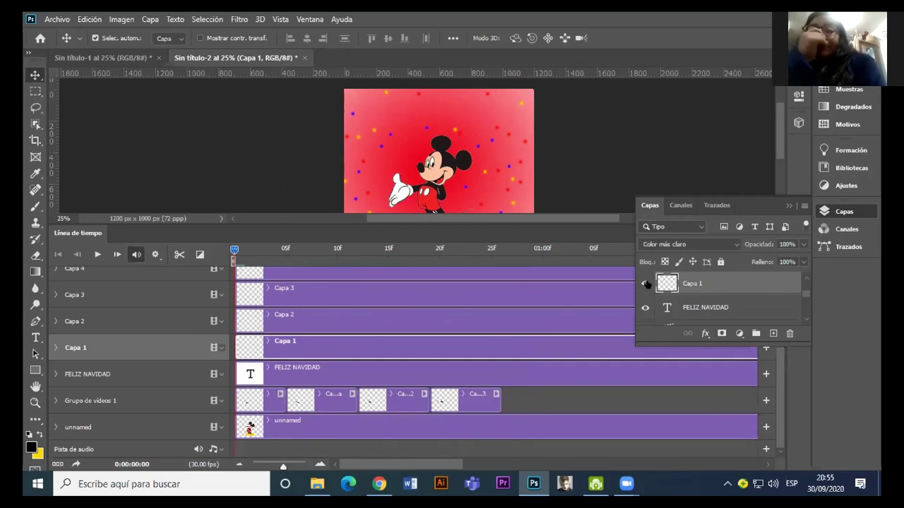
{"action": "left_click", "coordinate": [56, 348]}
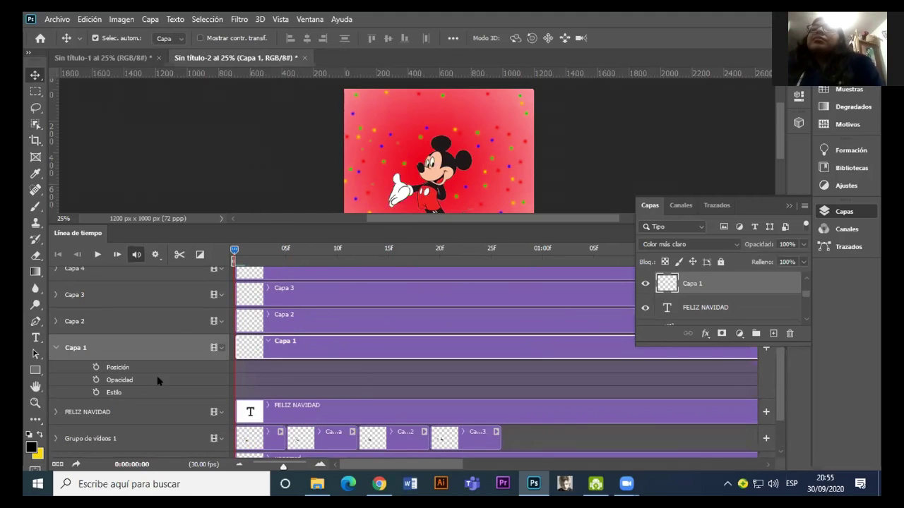
{"action": "left_click", "coordinate": [96, 380]}
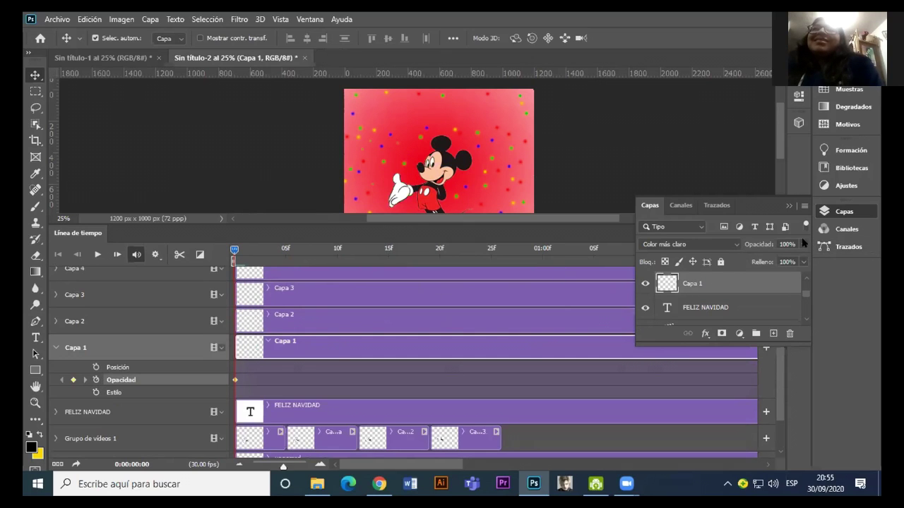
{"action": "left_click_drag", "start_coordinate": [803, 245], "coordinate": [685, 262]}
Step: Key Capa 1's opacity at 100% on frame 5 and 0% on frame 12
{"action": "left_click_drag", "start_coordinate": [234, 250], "coordinate": [285, 256]}
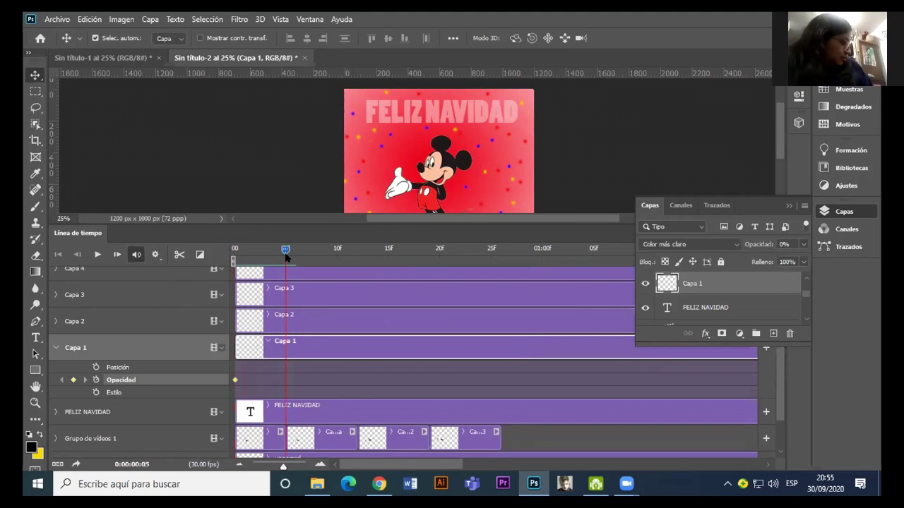
{"action": "left_click", "coordinate": [803, 244]}
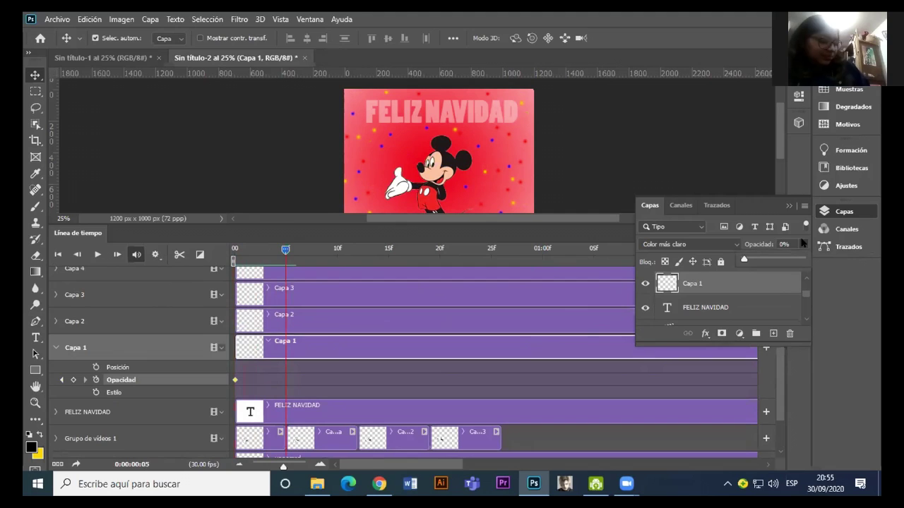
{"action": "left_click_drag", "start_coordinate": [744, 259], "coordinate": [802, 259]}
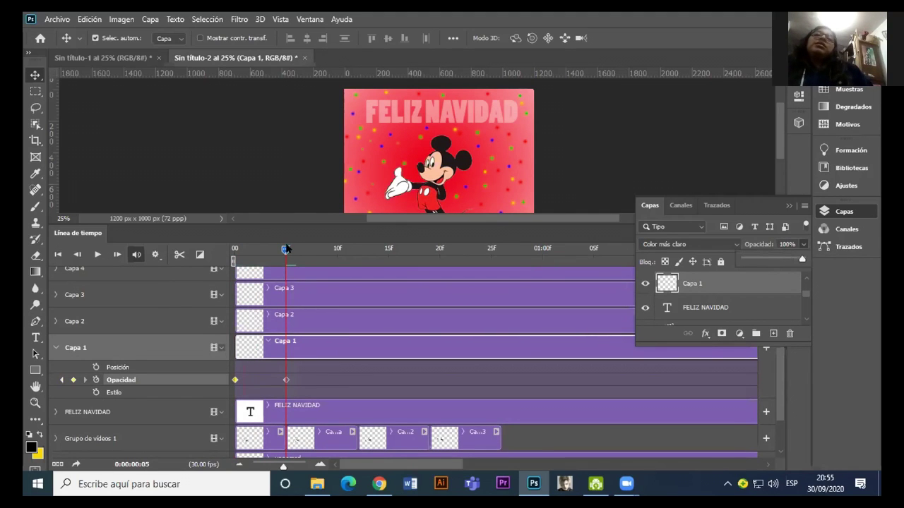
{"action": "left_click_drag", "start_coordinate": [286, 248], "coordinate": [358, 250]}
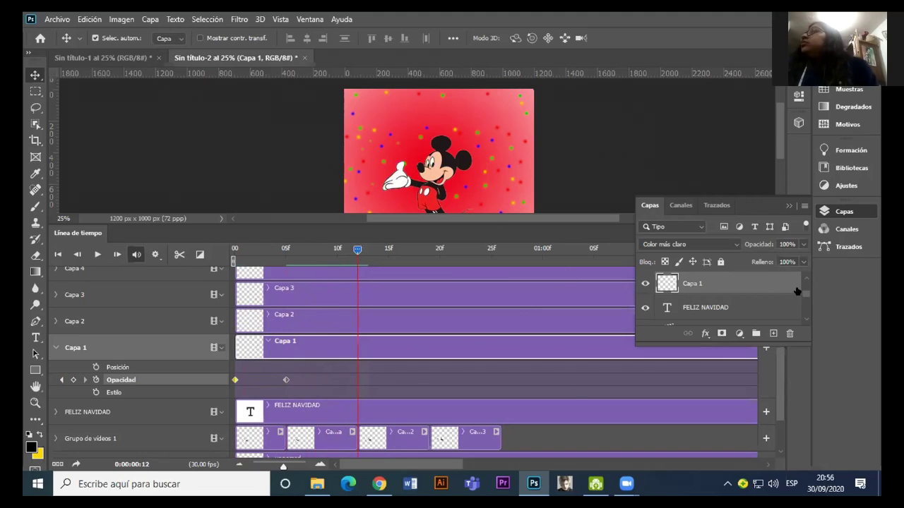
{"action": "scroll", "coordinate": [798, 290], "scroll_direction": "up", "scroll_amount": 1}
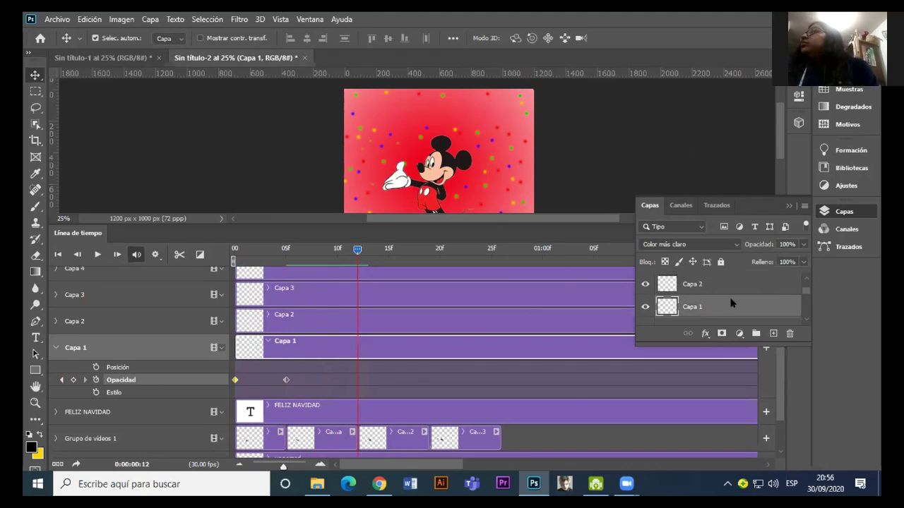
{"action": "left_click", "coordinate": [803, 244]}
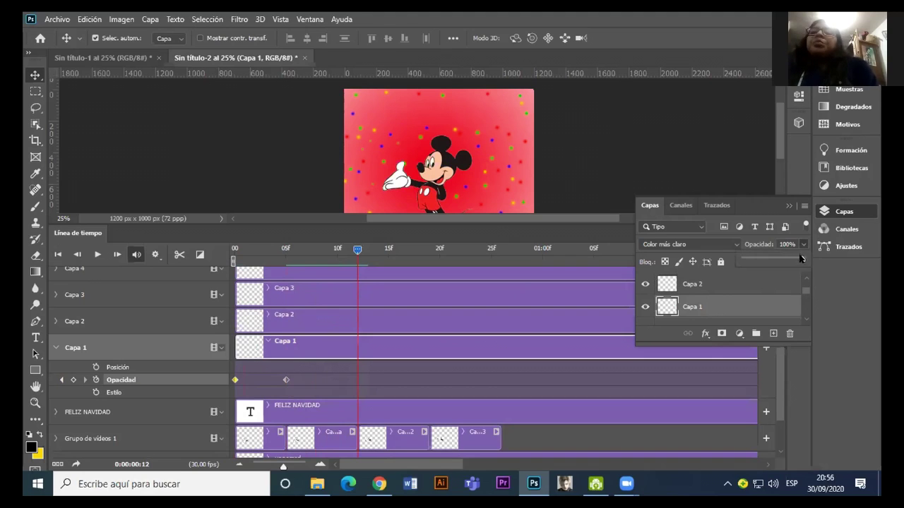
{"action": "left_click_drag", "start_coordinate": [782, 260], "coordinate": [742, 261]}
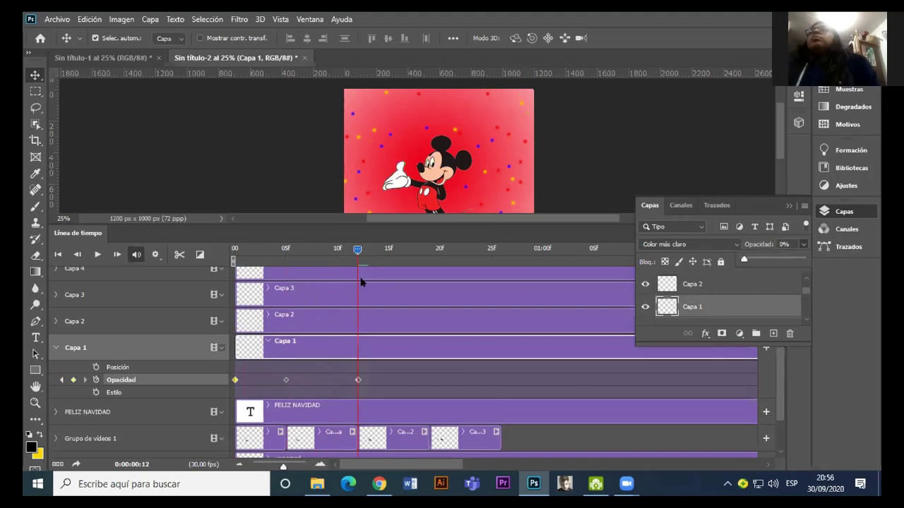
Step: Key Capa 1 at 100% on frame 20 and 0% on frame 26, preview, and collapse the track
{"action": "left_click_drag", "start_coordinate": [381, 251], "coordinate": [429, 251]}
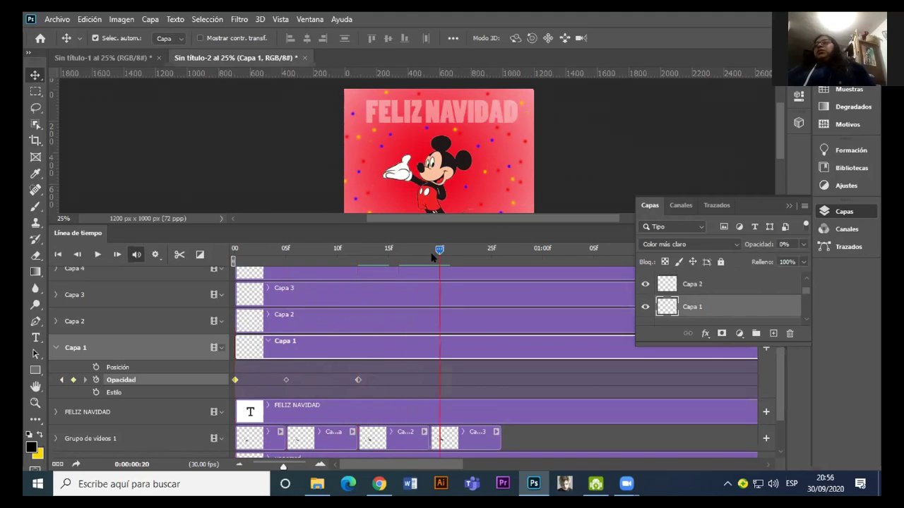
{"action": "left_click", "coordinate": [802, 245]}
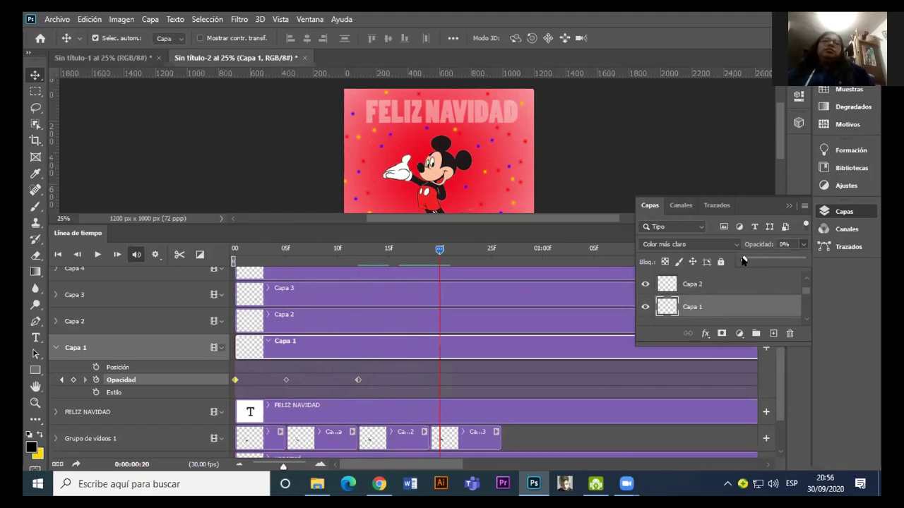
{"action": "left_click_drag", "start_coordinate": [782, 261], "coordinate": [805, 261]}
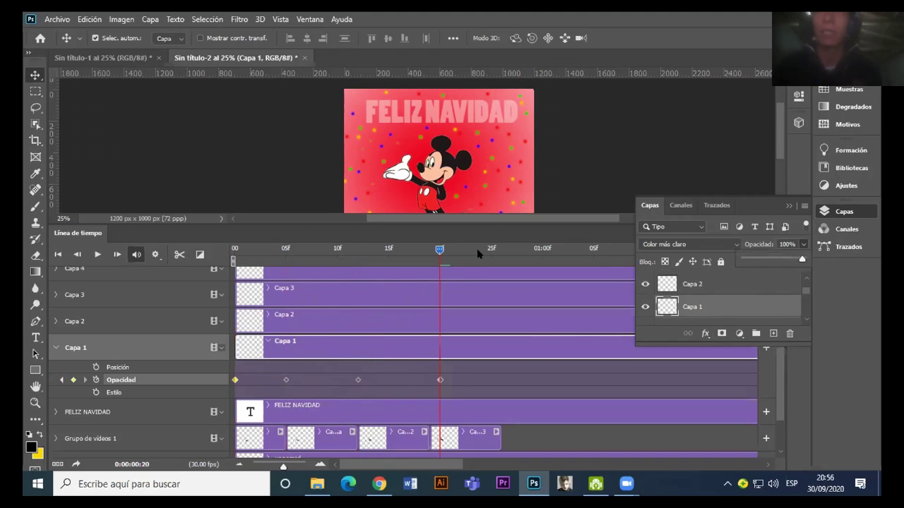
{"action": "left_click", "coordinate": [501, 249]}
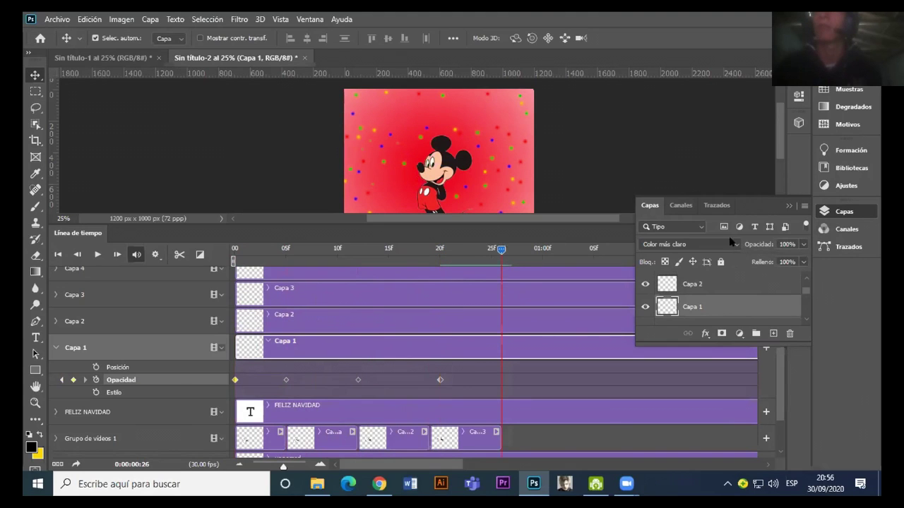
{"action": "left_click", "coordinate": [803, 244]}
{"action": "left_click_drag", "start_coordinate": [775, 262], "coordinate": [684, 263]}
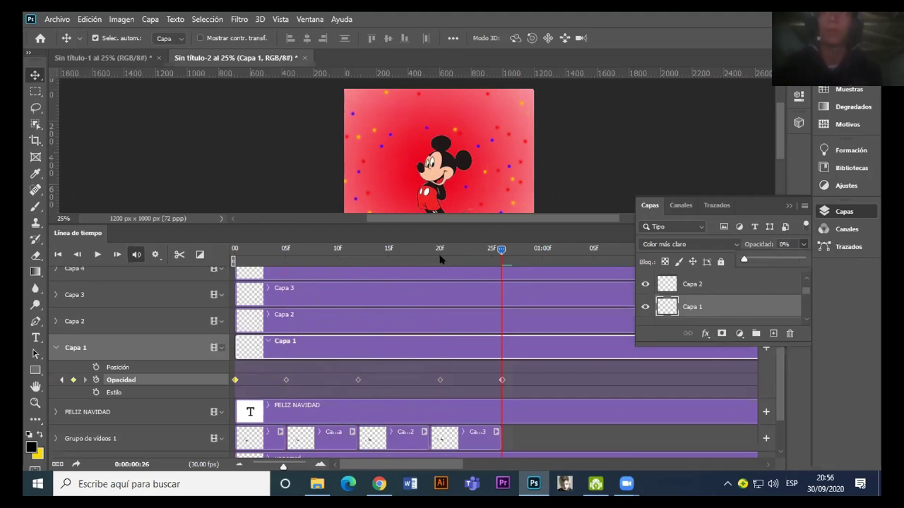
{"action": "key", "text": "space"}
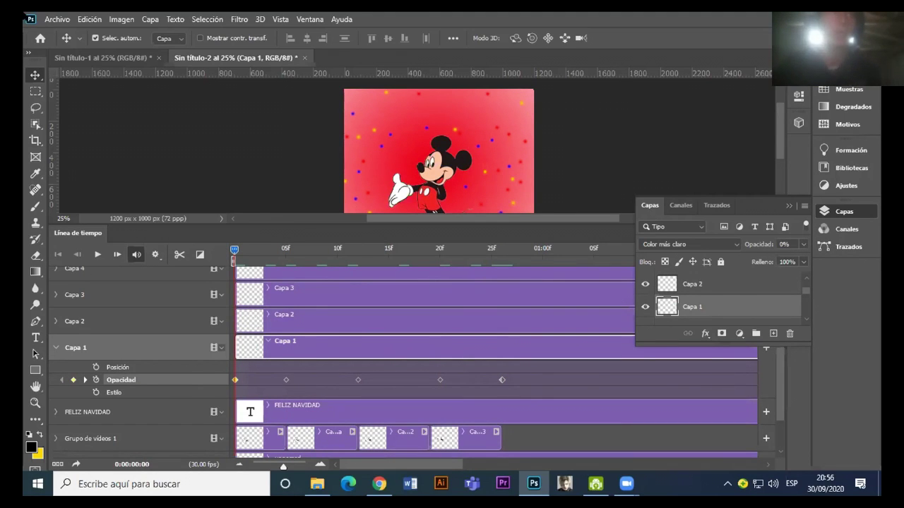
{"action": "left_click", "coordinate": [55, 347]}
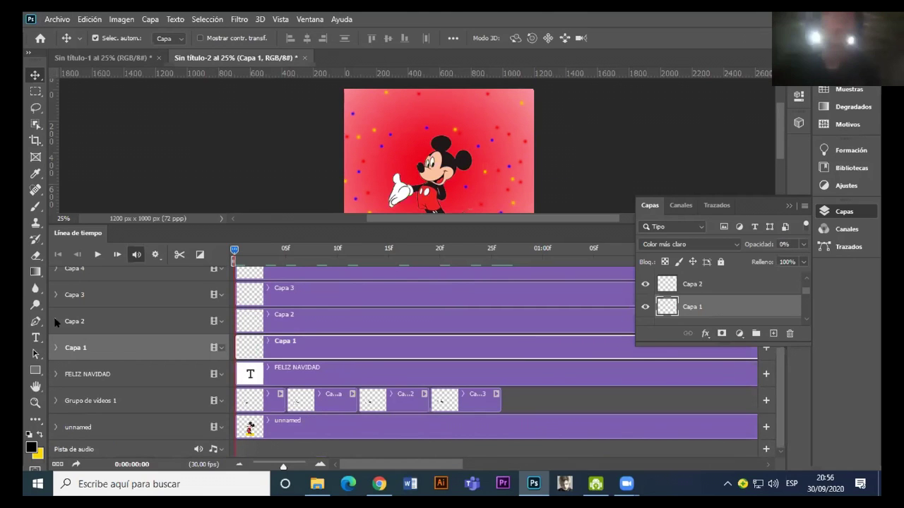
Step: Enable Capa 2 opacity keyframing with 0% at frame 0 and 100% at frame 5
{"action": "left_click", "coordinate": [55, 321]}
{"action": "left_click", "coordinate": [96, 353]}
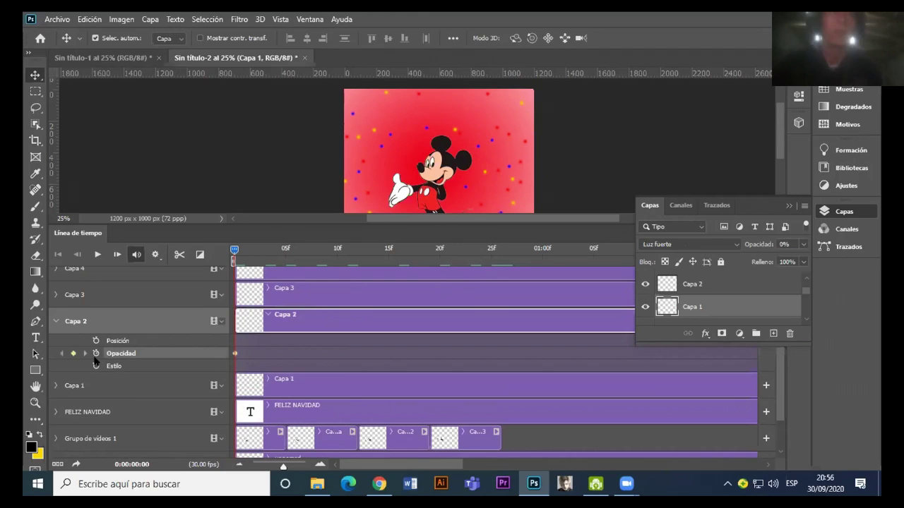
{"action": "left_click", "coordinate": [803, 244]}
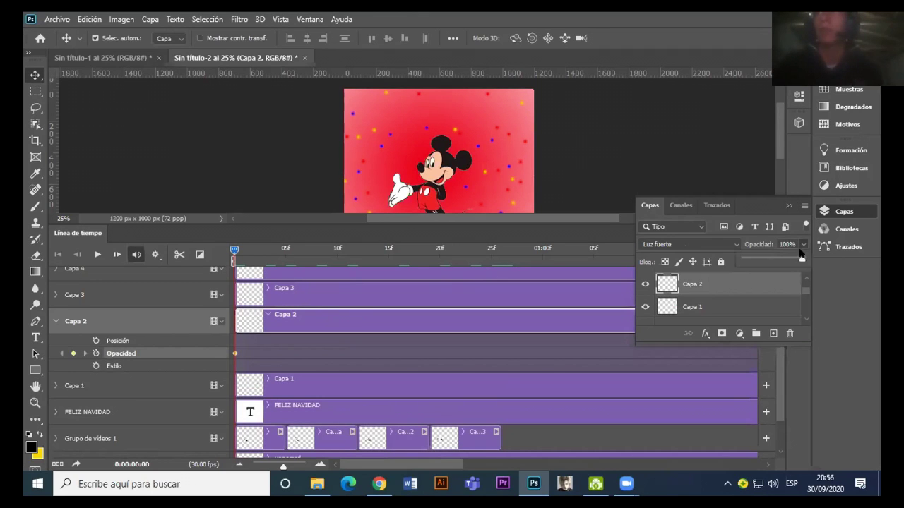
{"action": "left_click_drag", "start_coordinate": [774, 260], "coordinate": [605, 257]}
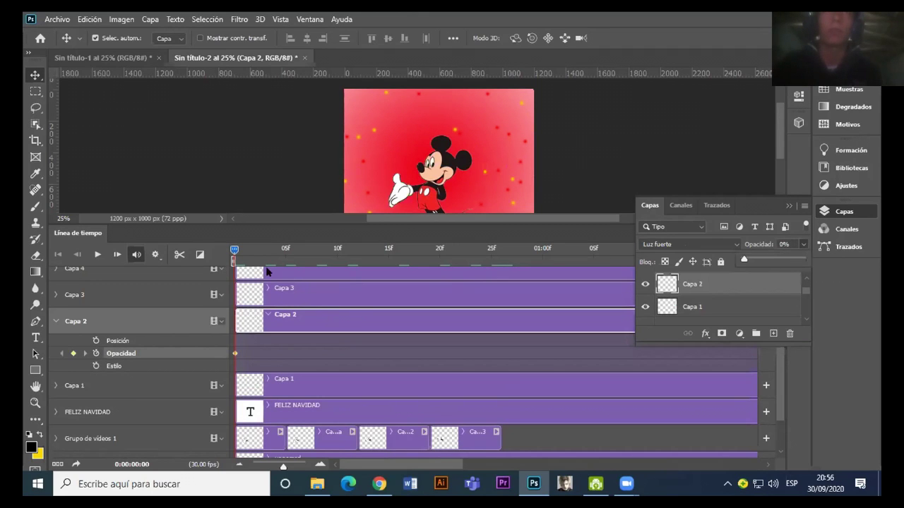
{"action": "left_click", "coordinate": [296, 260]}
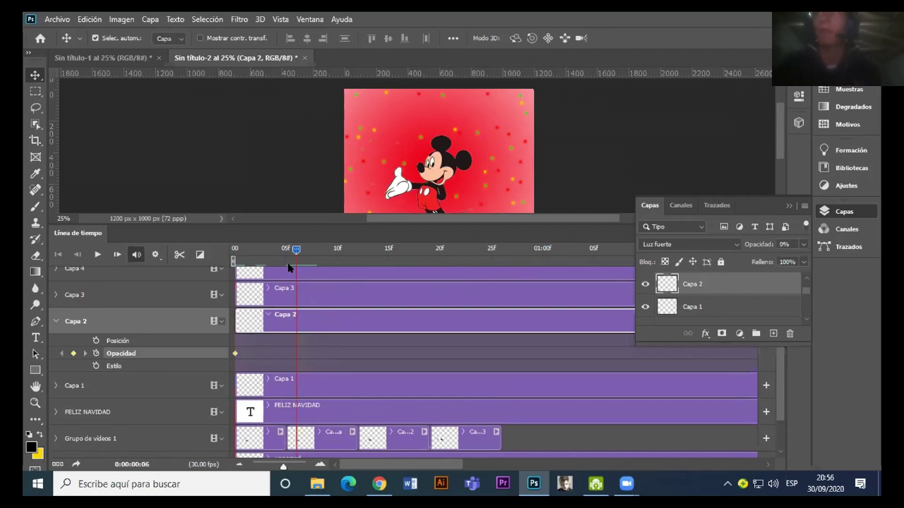
{"action": "left_click", "coordinate": [287, 263]}
{"action": "left_click", "coordinate": [803, 244]}
Step: Key Capa 2 at 0% on frame 12, 100% on frame 19, 0% on frame 26, then collapse it
{"action": "left_click", "coordinate": [355, 249]}
{"action": "left_click", "coordinate": [803, 244]}
{"action": "left_click_drag", "start_coordinate": [800, 260], "coordinate": [712, 261]}
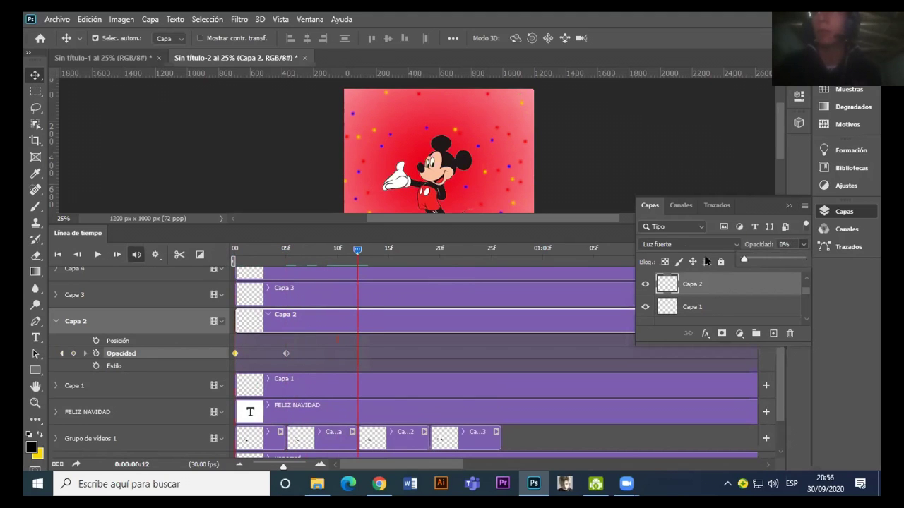
{"action": "left_click", "coordinate": [433, 253]}
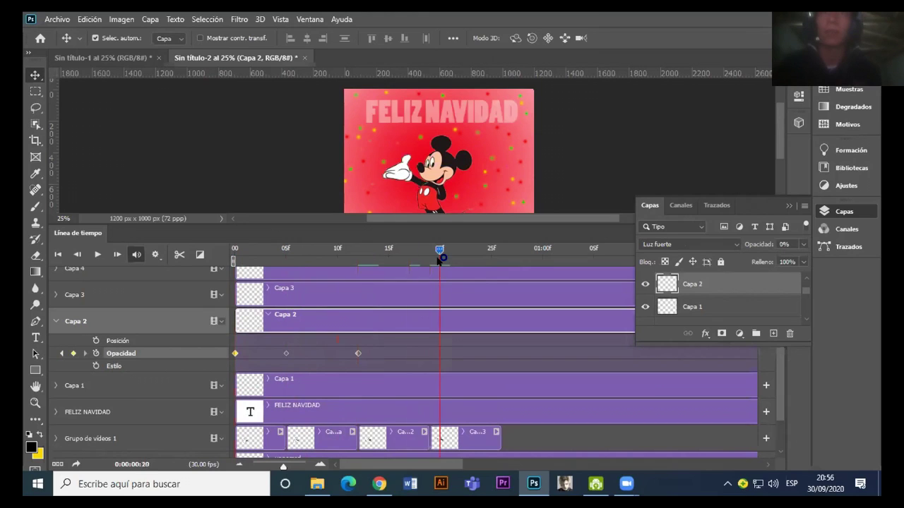
{"action": "left_click", "coordinate": [802, 261]}
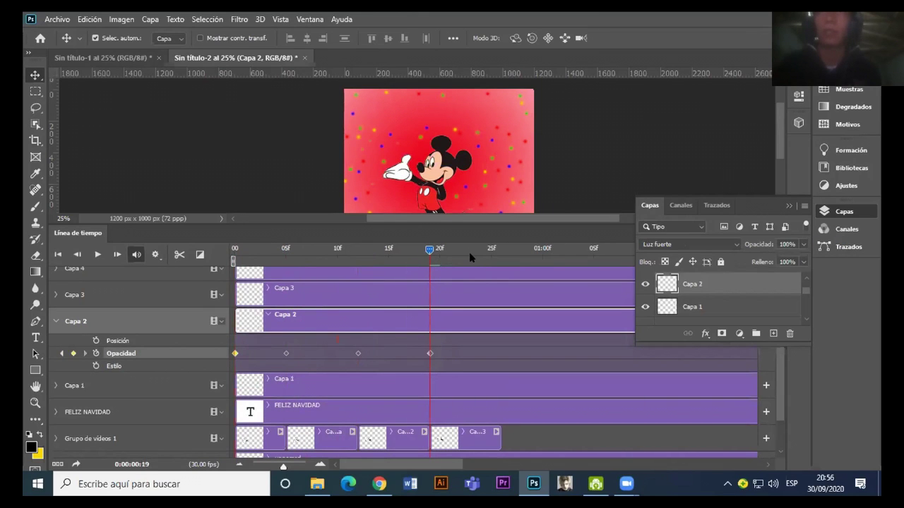
{"action": "left_click_drag", "start_coordinate": [469, 252], "coordinate": [501, 252]}
{"action": "left_click", "coordinate": [802, 244]}
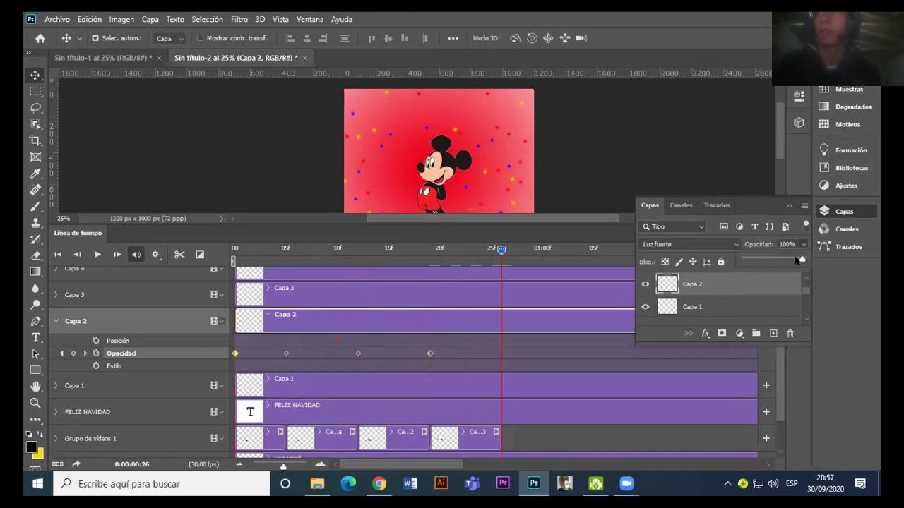
{"action": "left_click", "coordinate": [741, 259]}
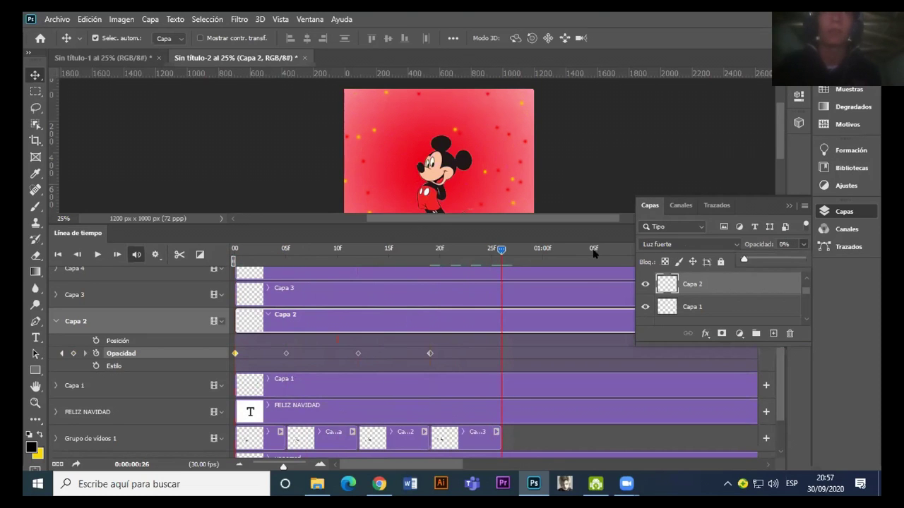
{"action": "left_click", "coordinate": [56, 322]}
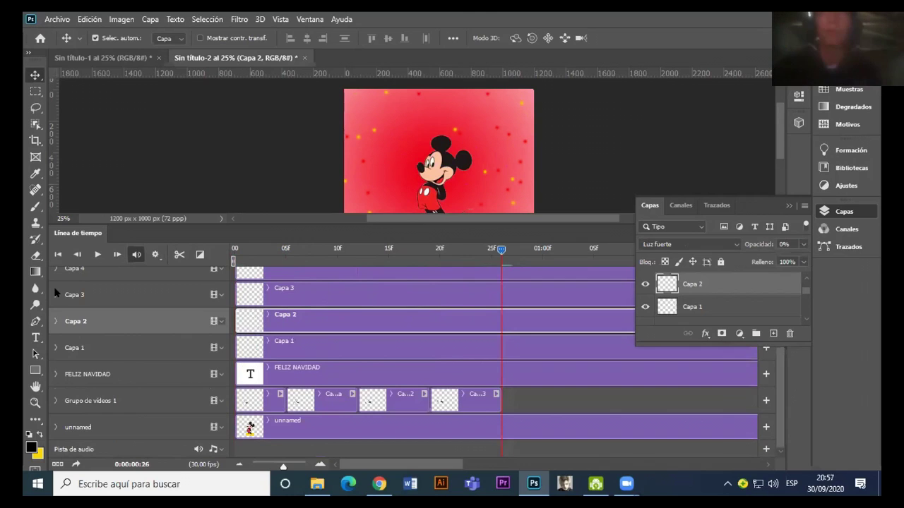
Step: Expand Capa 3 at frame 0 and adjust its opacity and Superponer blend mode
{"action": "left_click", "coordinate": [55, 294]}
{"action": "left_click_drag", "start_coordinate": [492, 252], "coordinate": [219, 272]}
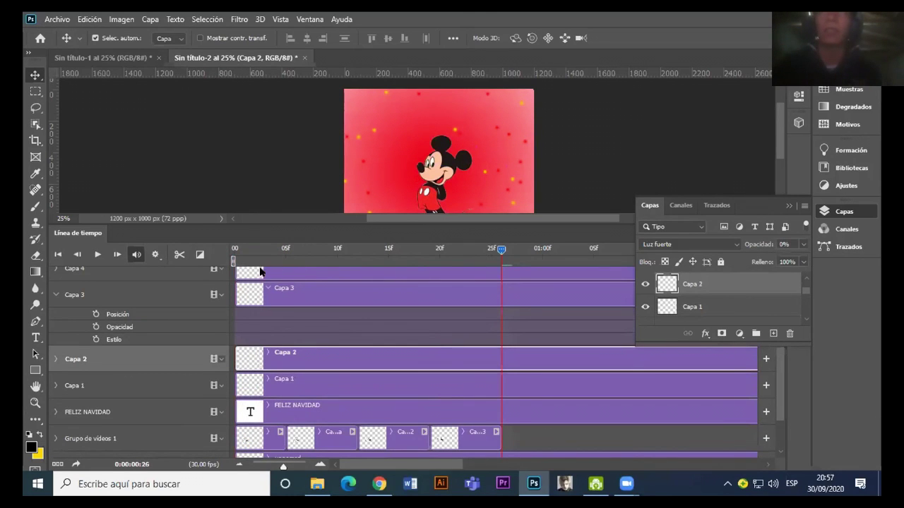
{"action": "left_click", "coordinate": [803, 244]}
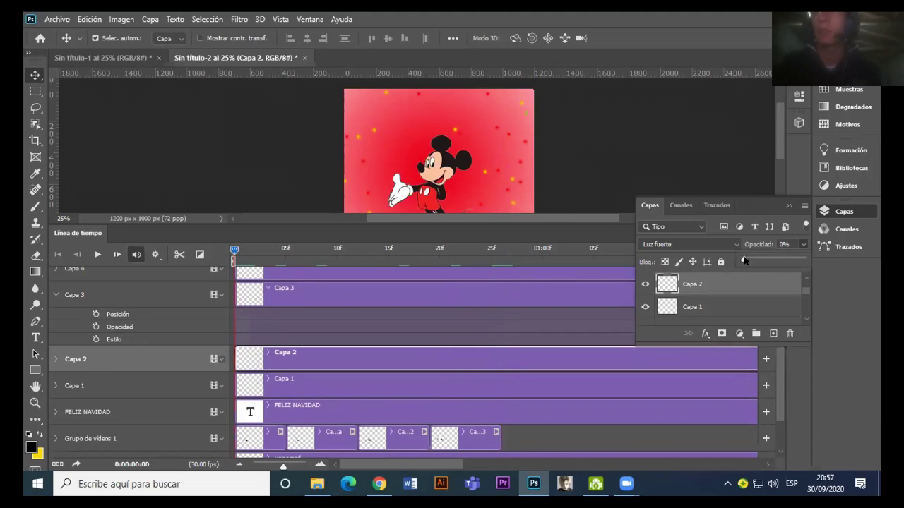
{"action": "left_click_drag", "start_coordinate": [743, 260], "coordinate": [746, 261]}
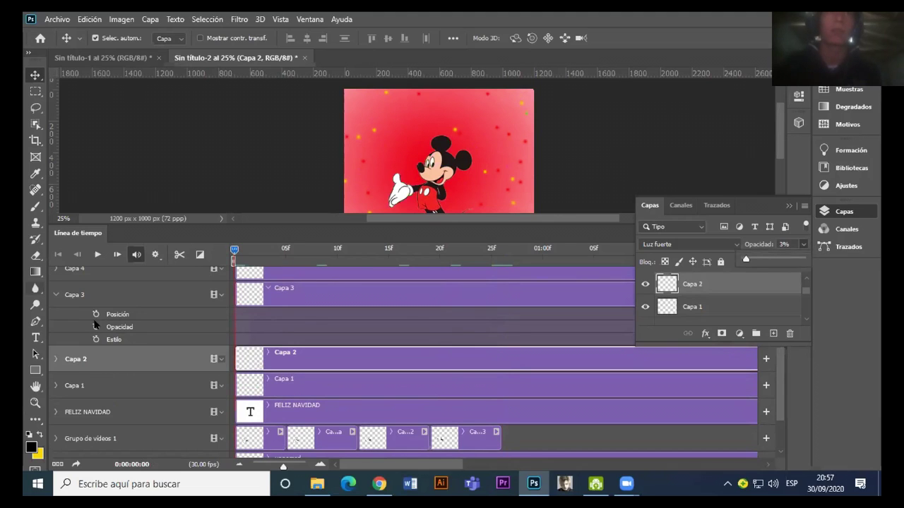
{"action": "key", "text": "shift+minus"}
{"action": "key", "text": "shift+minus"}
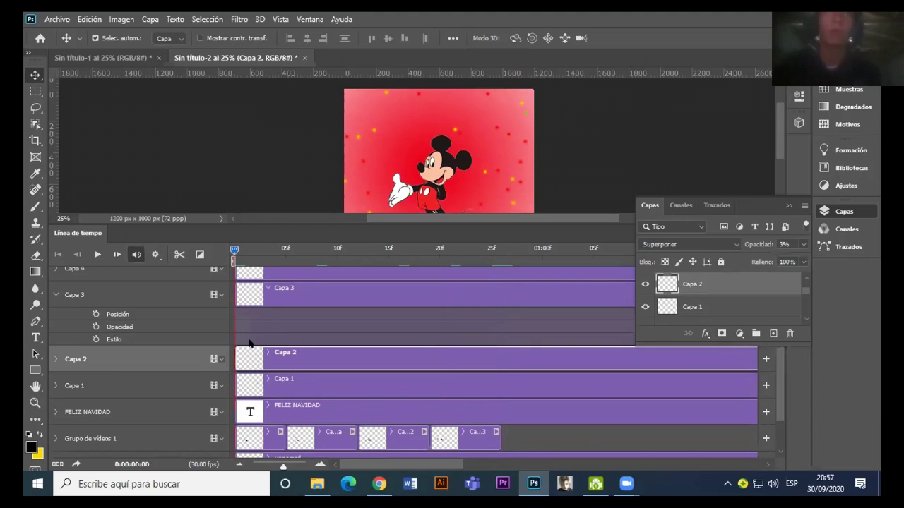
{"action": "left_click", "coordinate": [95, 327]}
Step: Restart Capa 3's opacity keyframing so the first keyframe sits at frame 0
{"action": "left_click", "coordinate": [803, 244]}
{"action": "left_click_drag", "start_coordinate": [737, 261], "coordinate": [733, 261]}
{"action": "left_click", "coordinate": [286, 248]}
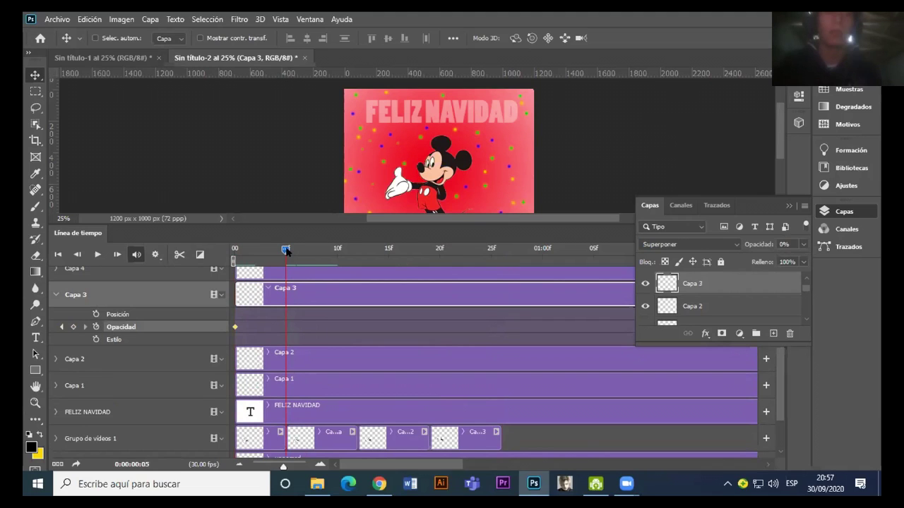
{"action": "key", "text": "Home"}
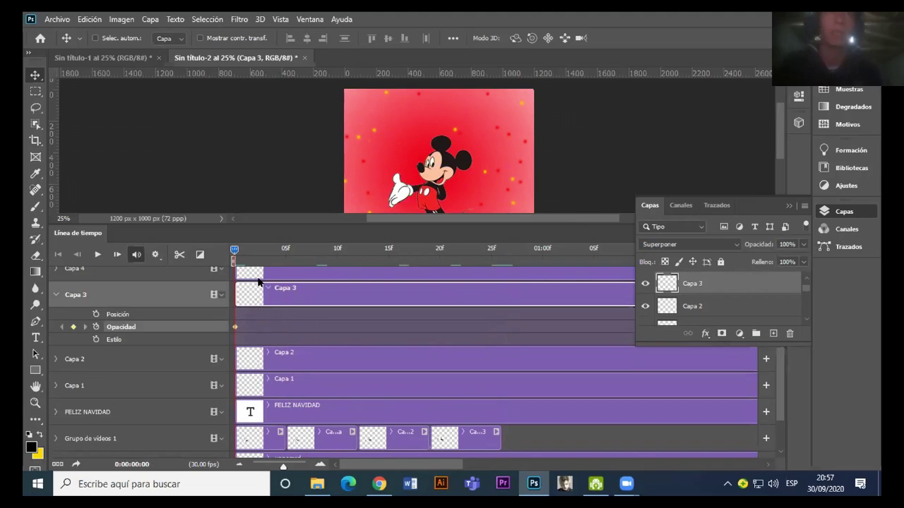
{"action": "left_click", "coordinate": [95, 327]}
{"action": "scroll", "coordinate": [95, 341], "scroll_direction": "up", "scroll_amount": 1}
{"action": "left_click", "coordinate": [95, 340]}
Step: Key Capa 3's opacity at 0% on frame 5 and 100% on frame 12
{"action": "left_click_drag", "start_coordinate": [236, 250], "coordinate": [286, 253]}
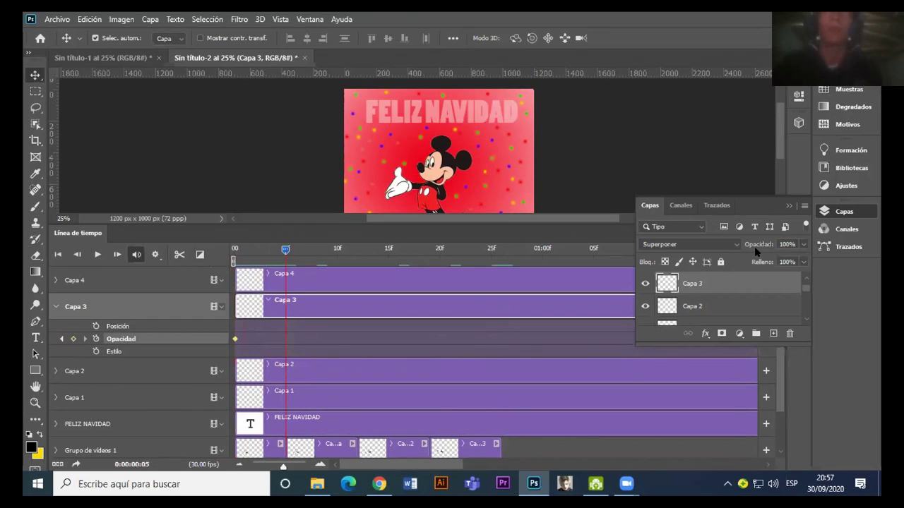
{"action": "left_click", "coordinate": [803, 244]}
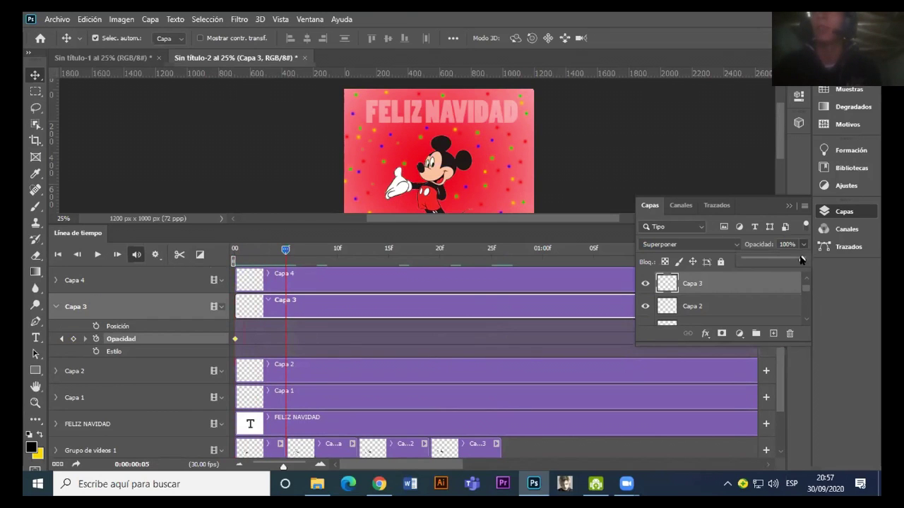
{"action": "left_click_drag", "start_coordinate": [801, 260], "coordinate": [652, 259]}
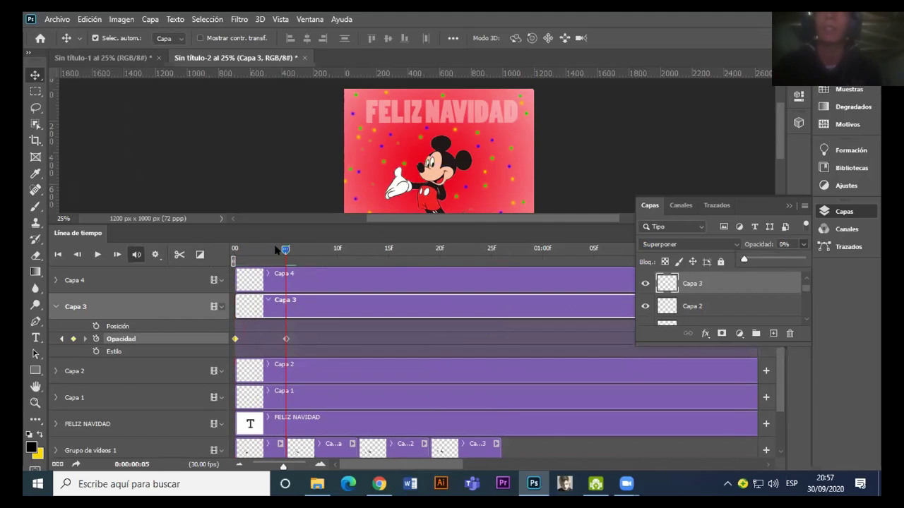
{"action": "left_click_drag", "start_coordinate": [278, 249], "coordinate": [358, 249]}
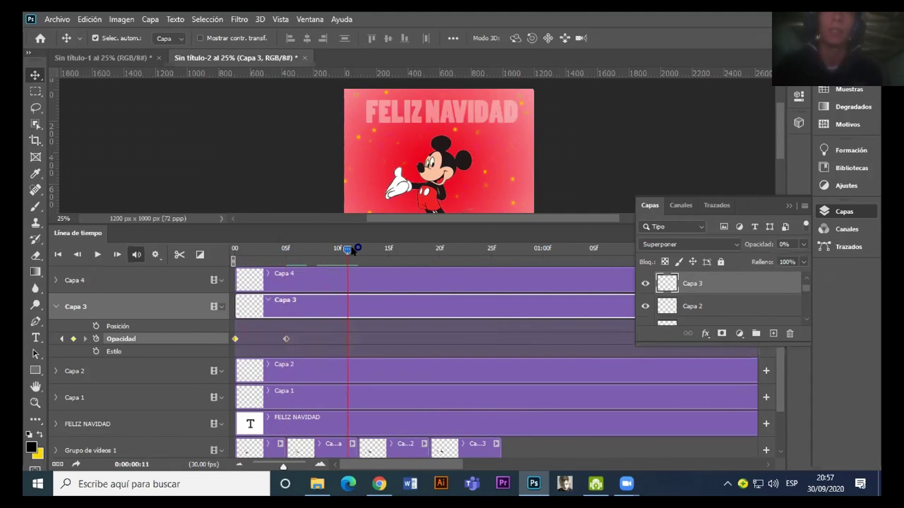
{"action": "left_click", "coordinate": [798, 245]}
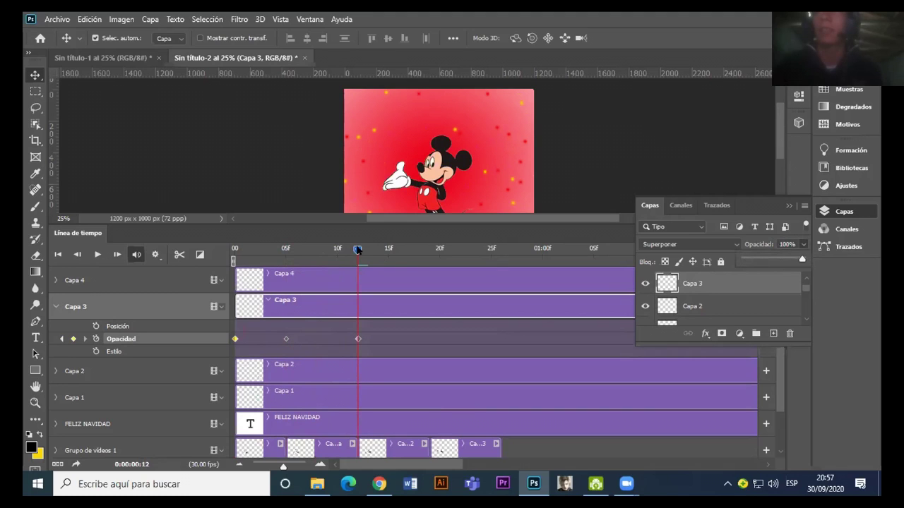
{"action": "left_click_drag", "start_coordinate": [802, 259], "coordinate": [811, 260]}
Step: Key Capa 3 at 0% on frame 19 and 100% on frame 26, then collapse the track
{"action": "left_click", "coordinate": [409, 249]}
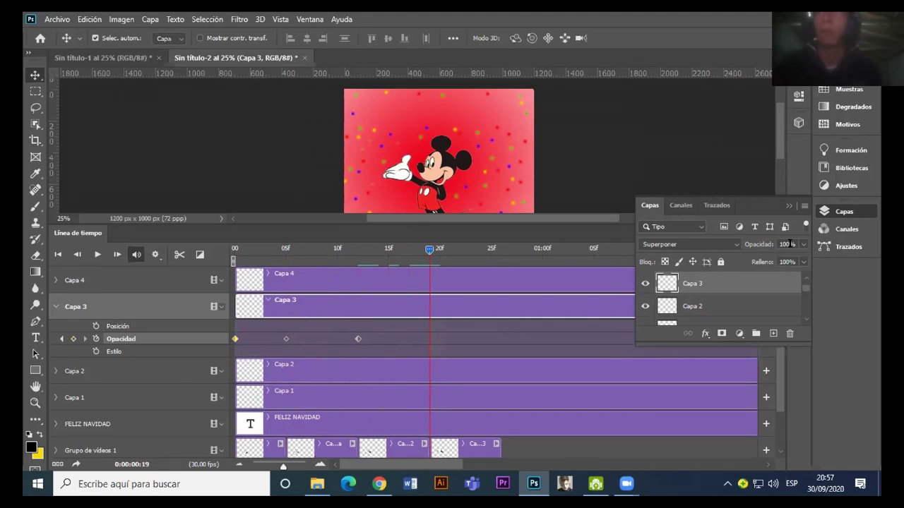
{"action": "left_click", "coordinate": [803, 246]}
{"action": "mouse_move", "coordinate": [803, 259]}
{"action": "left_mouse_down"}
{"action": "mouse_move", "coordinate": [469, 260]}
{"action": "mouse_move", "coordinate": [510, 263]}
{"action": "mouse_move", "coordinate": [502, 270]}
{"action": "left_mouse_up"}
{"action": "left_click", "coordinate": [803, 244]}
{"action": "left_click_drag", "start_coordinate": [745, 260], "coordinate": [802, 259]}
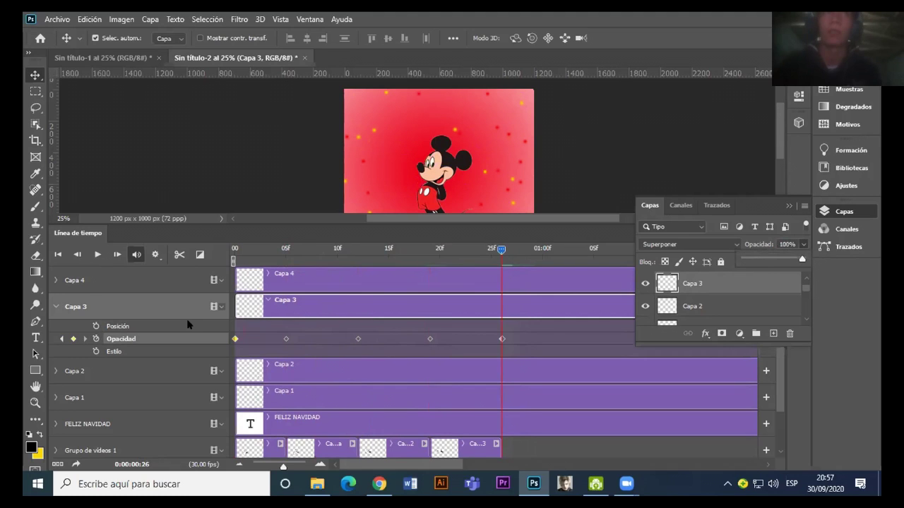
{"action": "left_click", "coordinate": [777, 385]}
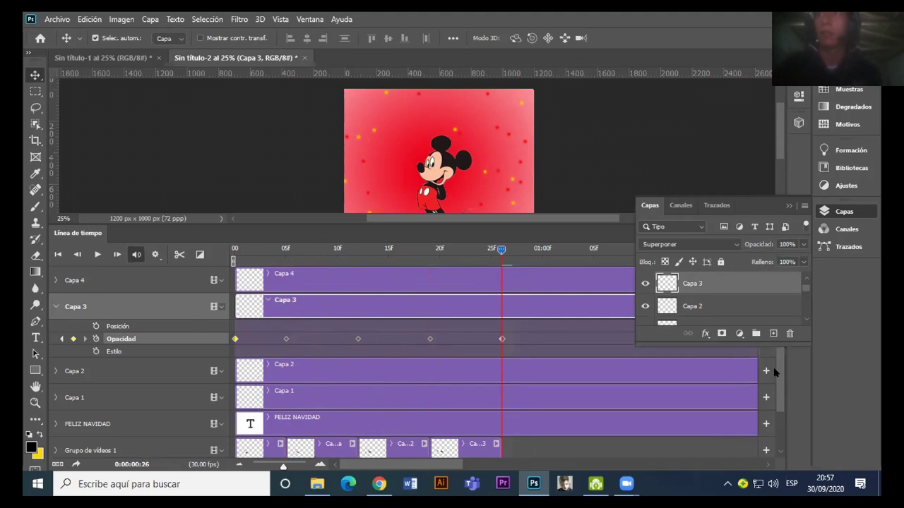
{"action": "left_click", "coordinate": [56, 306]}
Step: Expand and select Capa 4, then start its opacity keyframing at frame 0
{"action": "left_click", "coordinate": [56, 280]}
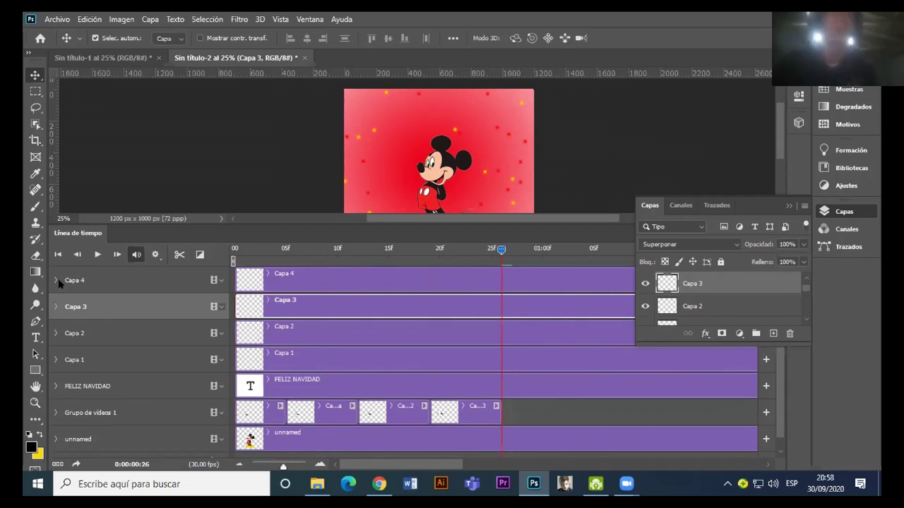
{"action": "left_click", "coordinate": [804, 281]}
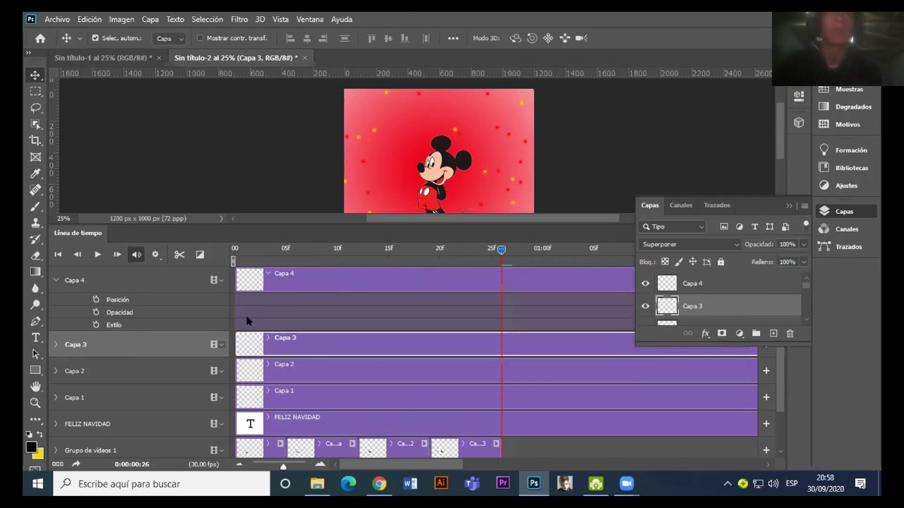
{"action": "left_click", "coordinate": [452, 289]}
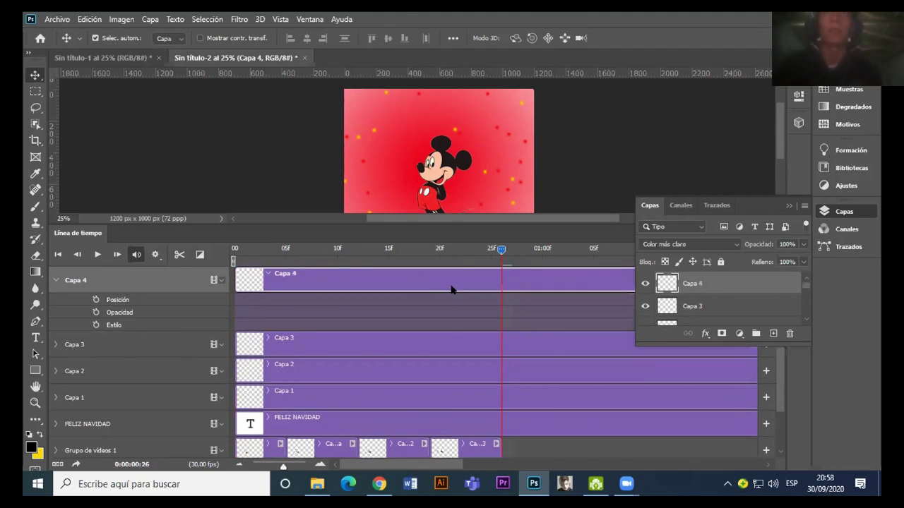
{"action": "left_click_drag", "start_coordinate": [501, 251], "coordinate": [234, 249]}
{"action": "left_click", "coordinate": [96, 312]}
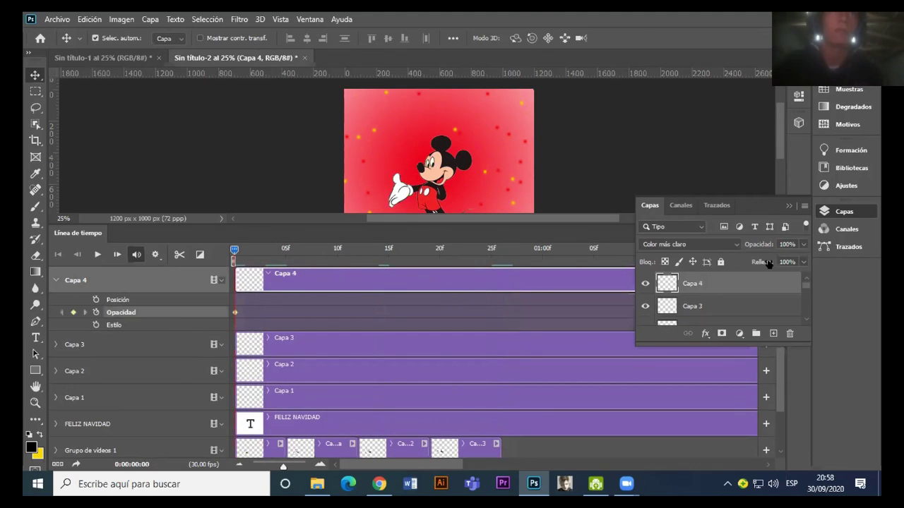
{"action": "left_click", "coordinate": [803, 244]}
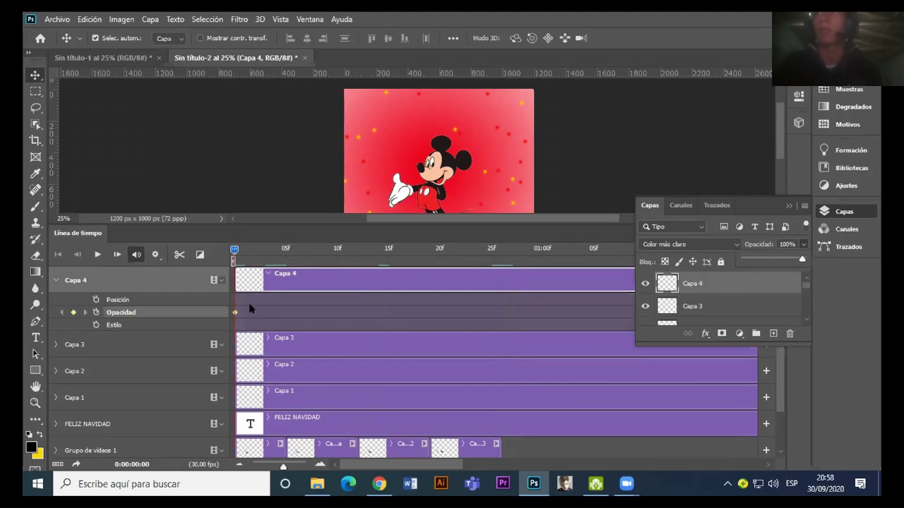
{"action": "left_click", "coordinate": [256, 245]}
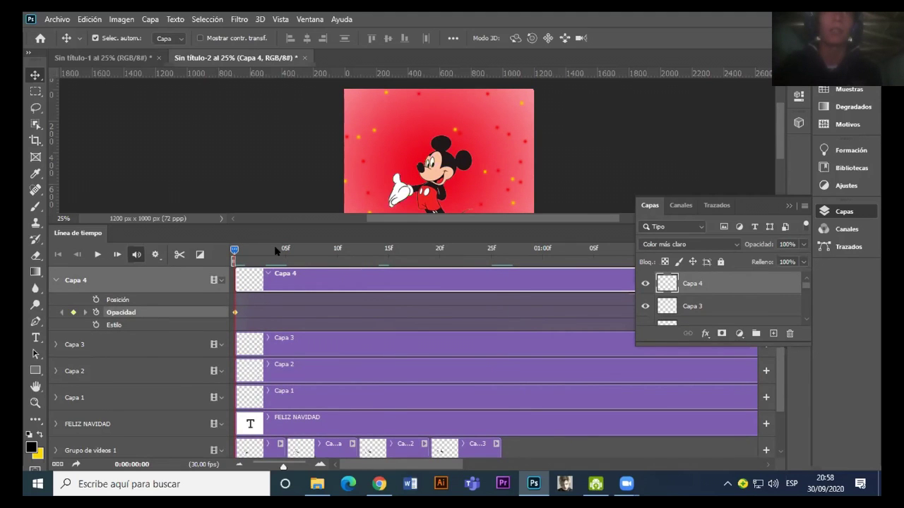
Step: Key Capa 4's opacity at 0% on frame 5 and 100% on frame 12
{"action": "left_click_drag", "start_coordinate": [256, 248], "coordinate": [285, 249]}
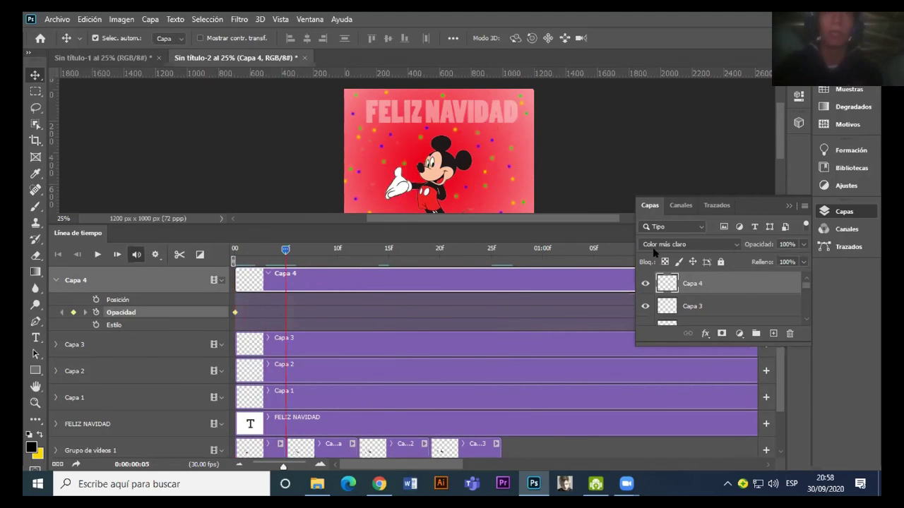
{"action": "left_click", "coordinate": [803, 244]}
{"action": "mouse_move", "coordinate": [797, 260]}
{"action": "left_mouse_down"}
{"action": "mouse_move", "coordinate": [295, 247]}
{"action": "mouse_move", "coordinate": [357, 251]}
{"action": "left_mouse_up"}
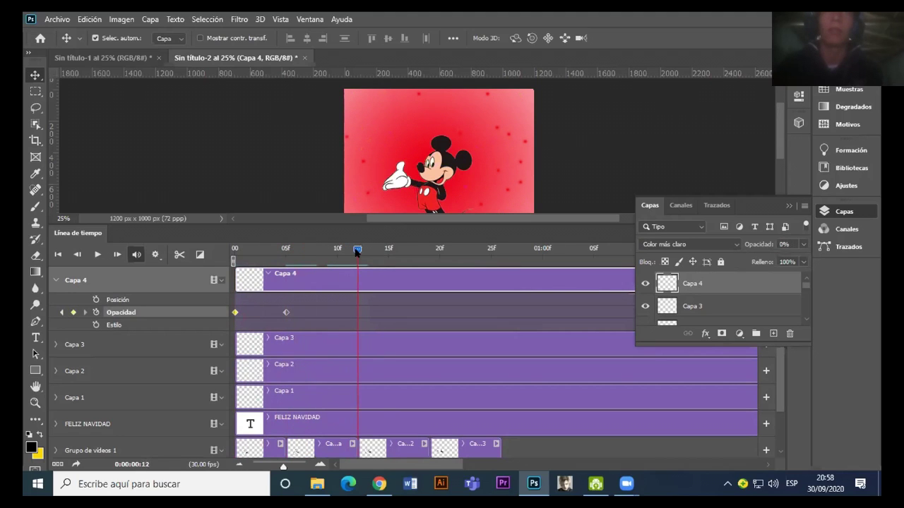
{"action": "left_click", "coordinate": [802, 244]}
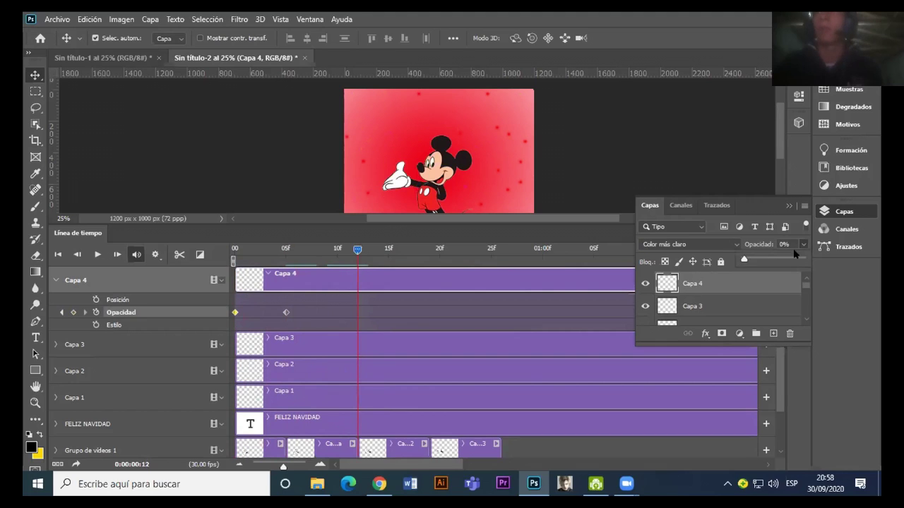
{"action": "left_click_drag", "start_coordinate": [741, 260], "coordinate": [802, 260]}
Step: Key Capa 4 at 0% on frame 19 and 100% on frame 26, then collapse the panels
{"action": "left_click_drag", "start_coordinate": [359, 251], "coordinate": [367, 250]}
{"action": "left_click", "coordinate": [803, 245]}
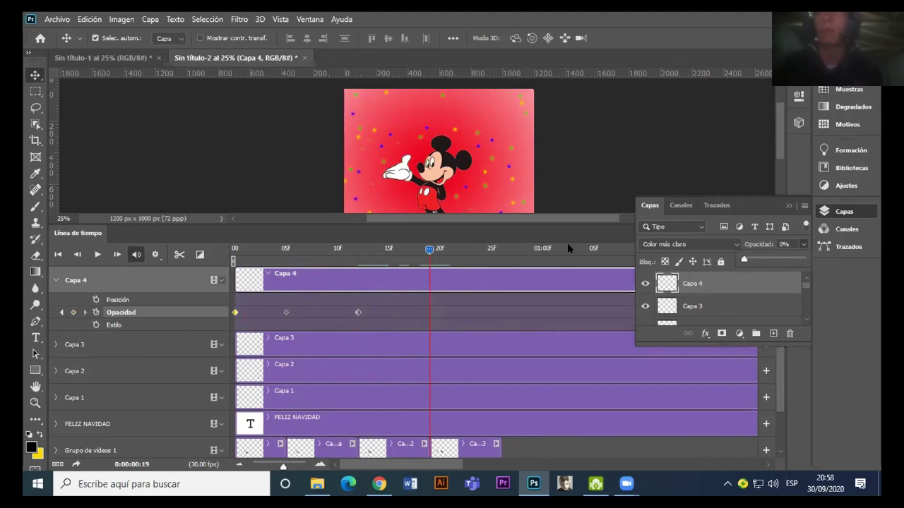
{"action": "mouse_move", "coordinate": [430, 250]}
{"action": "left_mouse_down"}
{"action": "mouse_move", "coordinate": [512, 251]}
{"action": "mouse_move", "coordinate": [502, 260]}
{"action": "left_mouse_up"}
{"action": "left_click", "coordinate": [802, 245]}
{"action": "left_click_drag", "start_coordinate": [746, 260], "coordinate": [803, 260]}
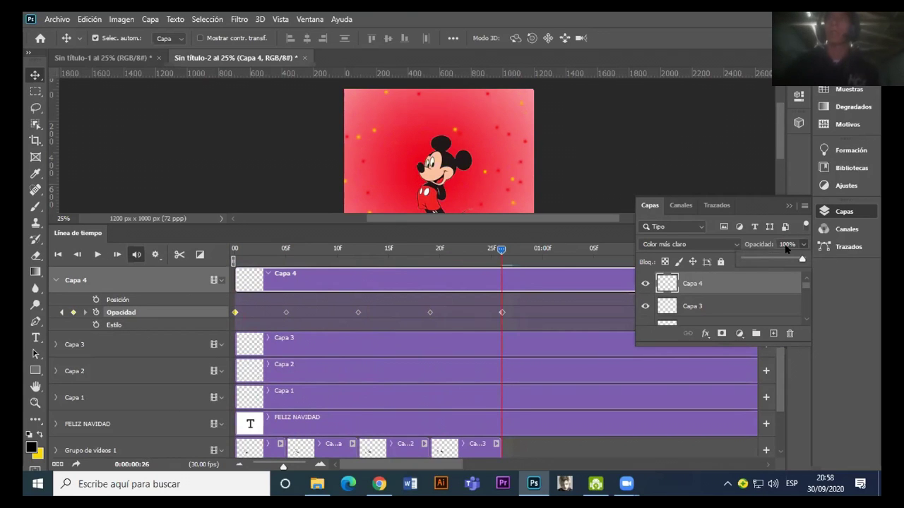
{"action": "left_click", "coordinate": [452, 283]}
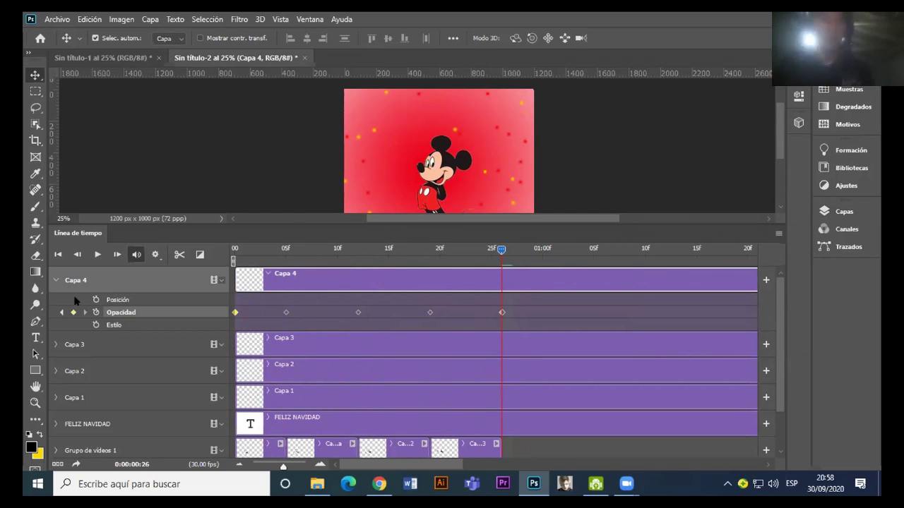
{"action": "left_click", "coordinate": [56, 280]}
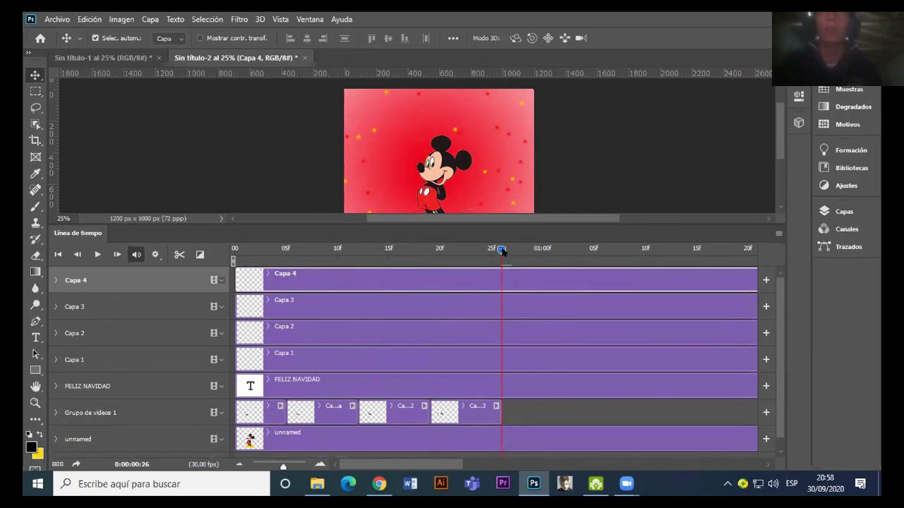
Step: Enlarge the canvas area, play the blinking animation from frame 0, and zoom the timeline out
{"action": "left_click_drag", "start_coordinate": [501, 249], "coordinate": [234, 249]}
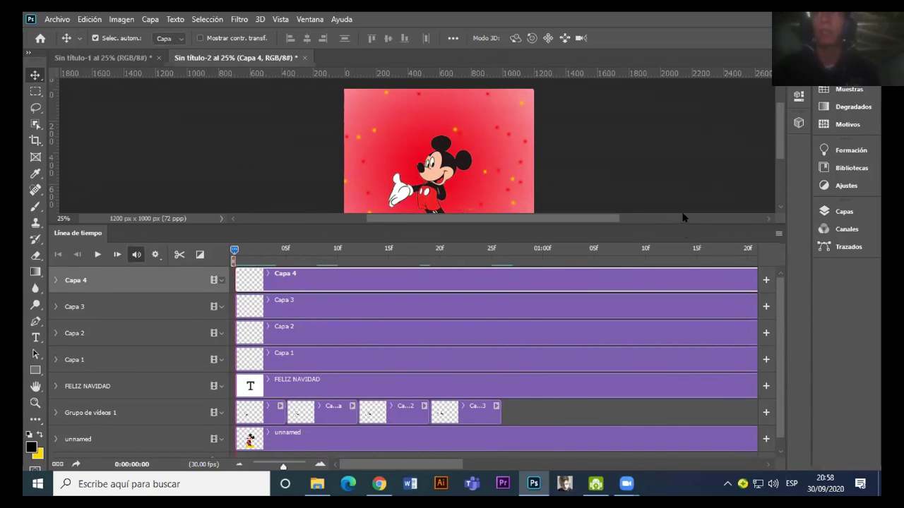
{"action": "left_click_drag", "start_coordinate": [680, 243], "coordinate": [680, 280]}
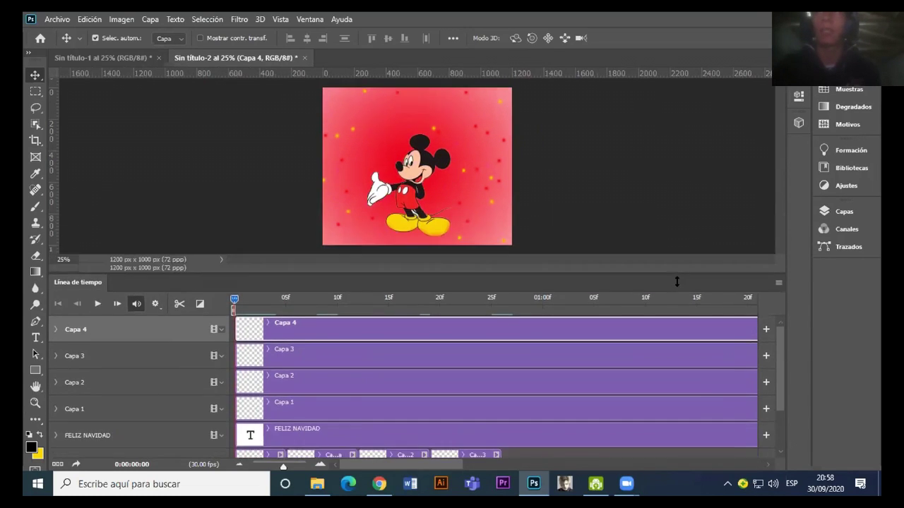
{"action": "key", "text": "space"}
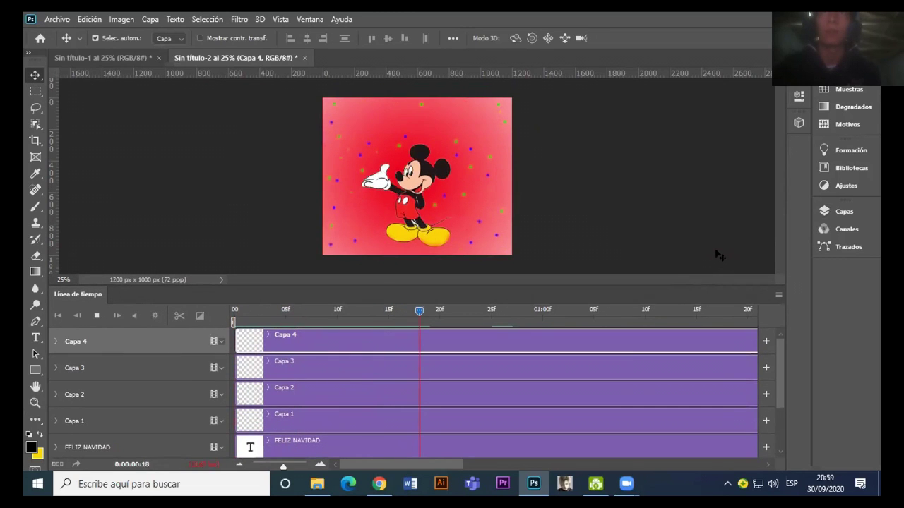
{"action": "key", "text": "space"}
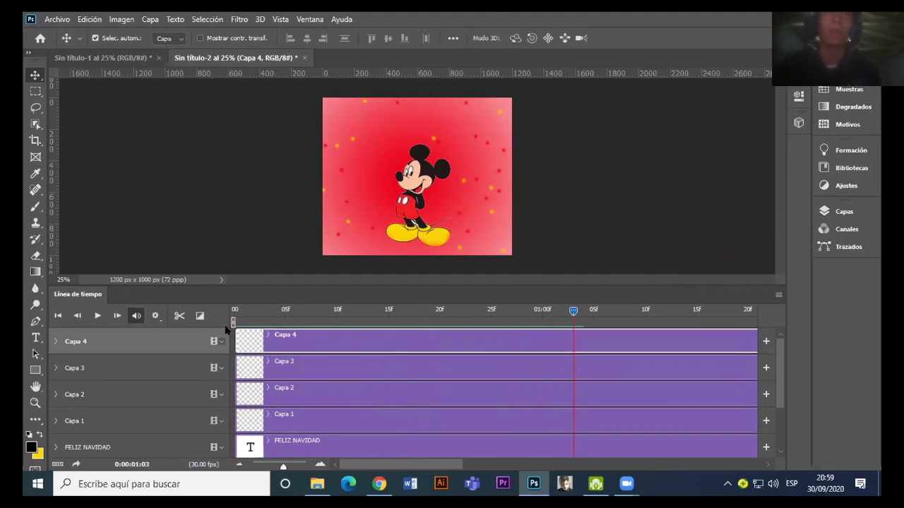
{"action": "left_click", "coordinate": [241, 317]}
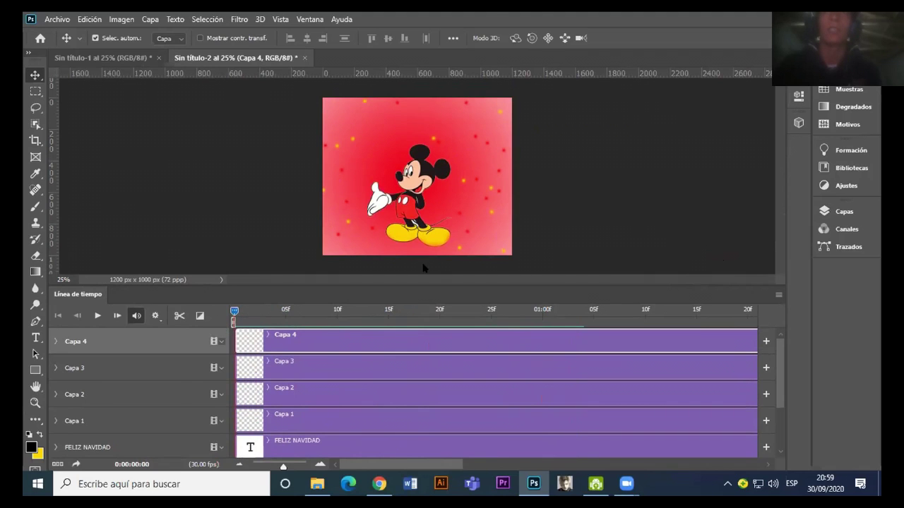
{"action": "key", "text": "space"}
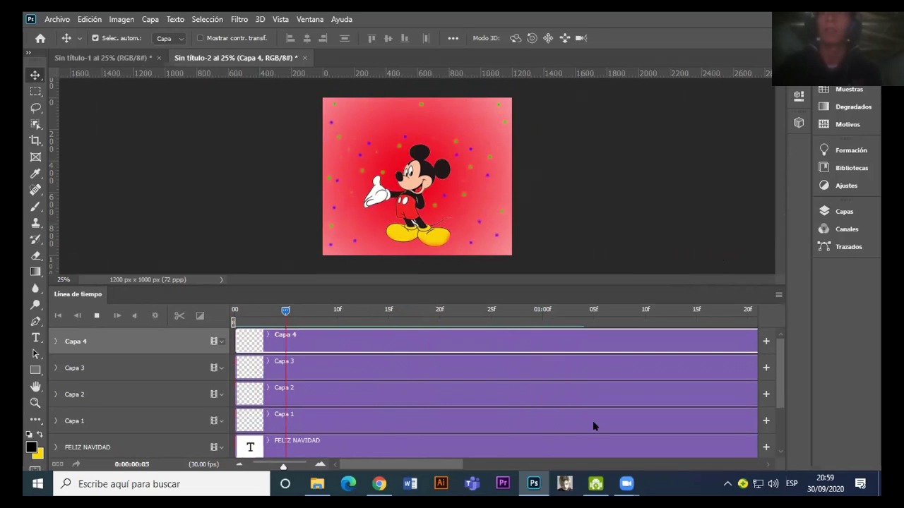
{"action": "key", "text": "space"}
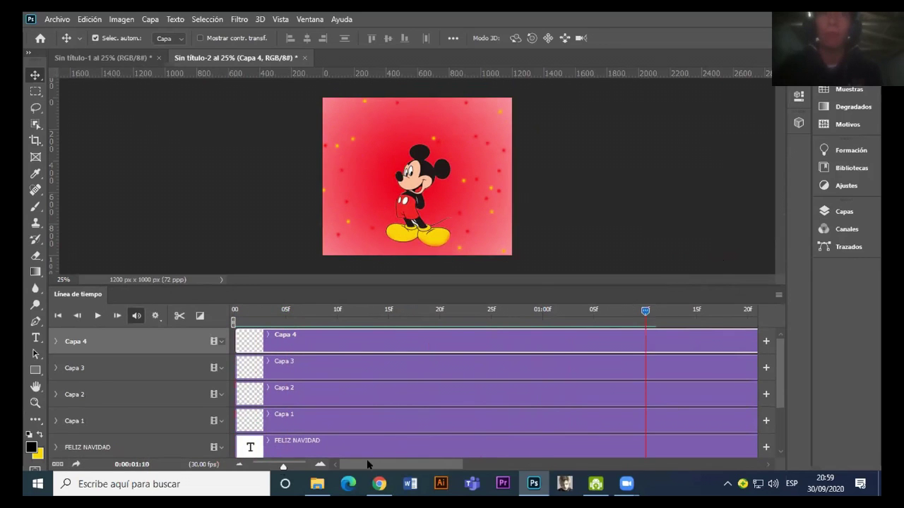
{"action": "left_click_drag", "start_coordinate": [284, 466], "coordinate": [257, 466]}
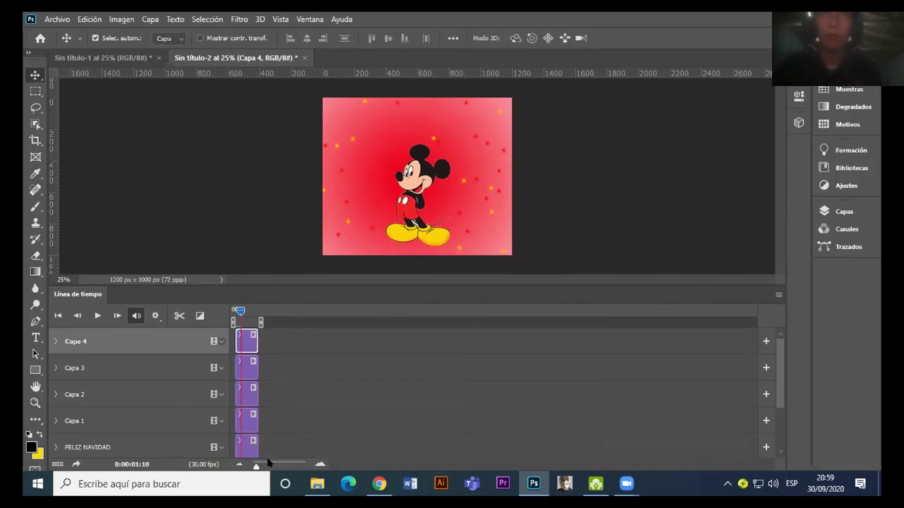
{"action": "scroll", "coordinate": [777, 392], "scroll_direction": "down", "scroll_amount": 1}
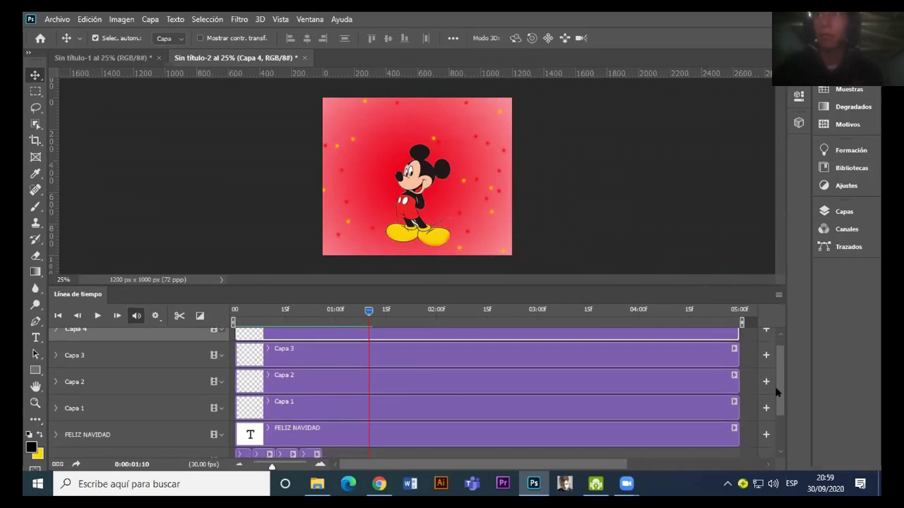
Step: Move the playhead and the work-area end to about one second, with looping playback off
{"action": "left_click_drag", "start_coordinate": [369, 311], "coordinate": [323, 321]}
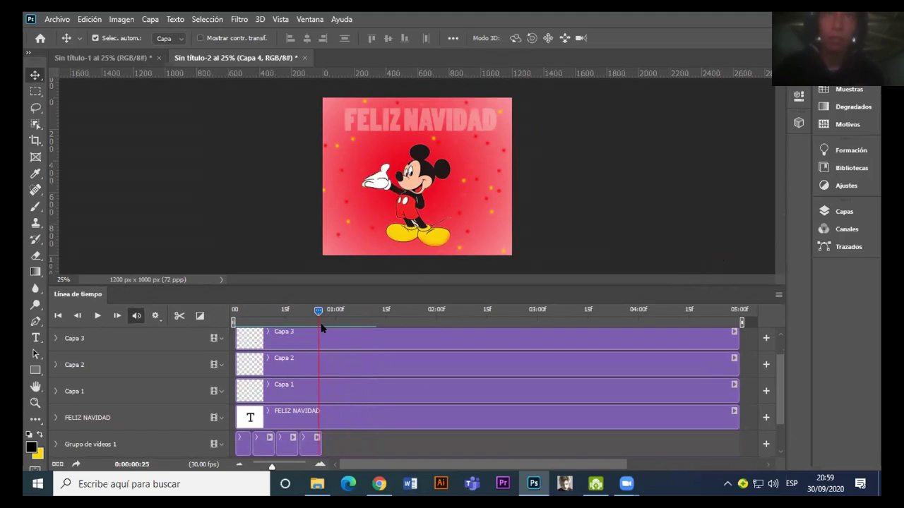
{"action": "left_click_drag", "start_coordinate": [687, 320], "coordinate": [329, 321]}
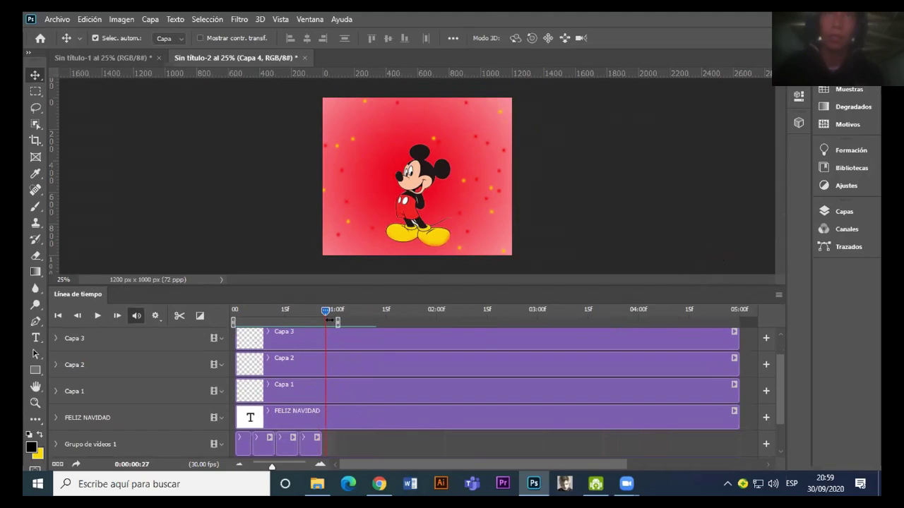
{"action": "left_click", "coordinate": [155, 316]}
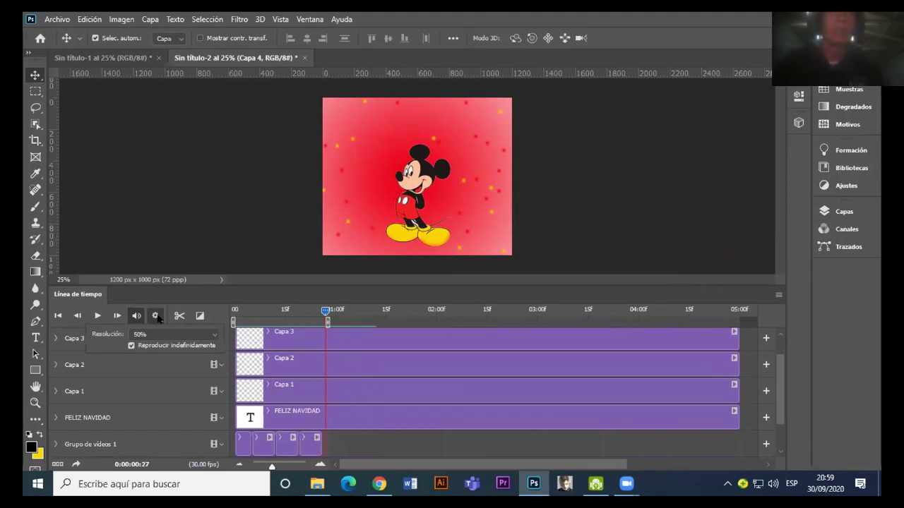
{"action": "left_click", "coordinate": [131, 346]}
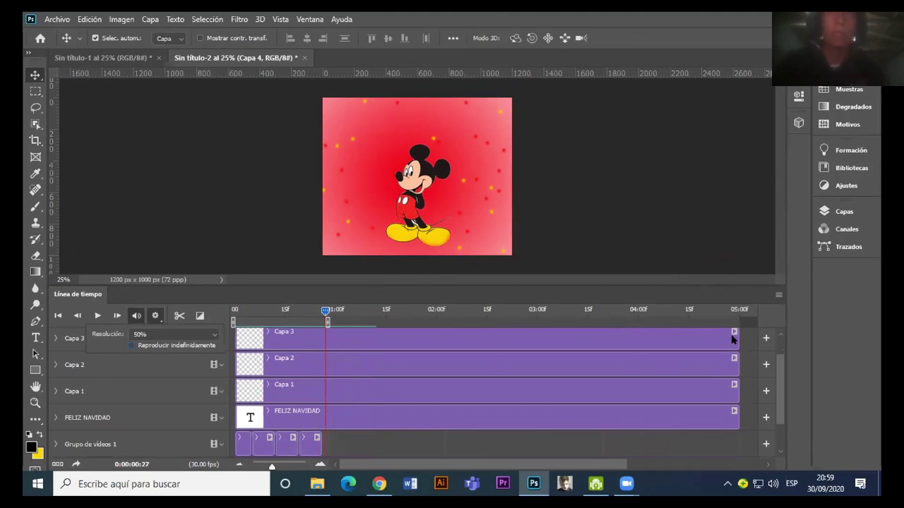
Step: Trim the Capa 3, Capa 2, Capa 1, FELIZ NAVIDAD and unnamed clips to end at one second
{"action": "left_click_drag", "start_coordinate": [732, 331], "coordinate": [326, 332]}
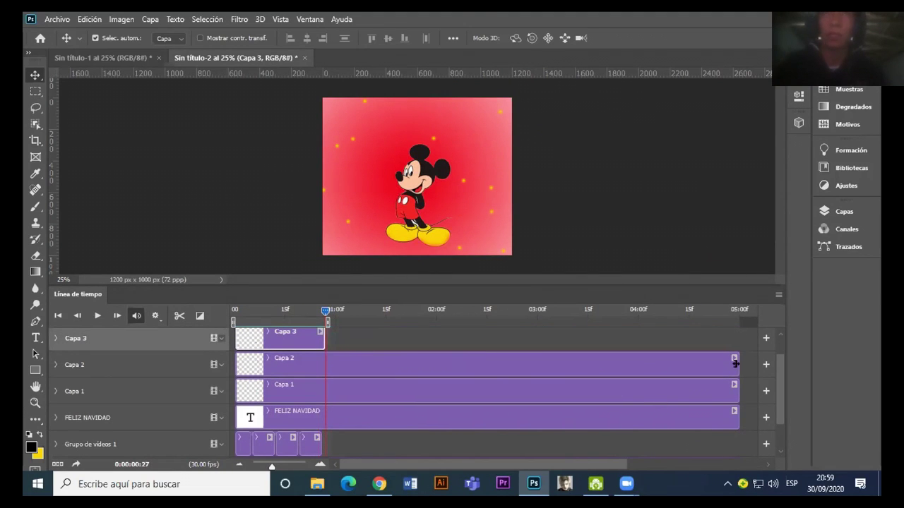
{"action": "left_click_drag", "start_coordinate": [735, 364], "coordinate": [326, 364]}
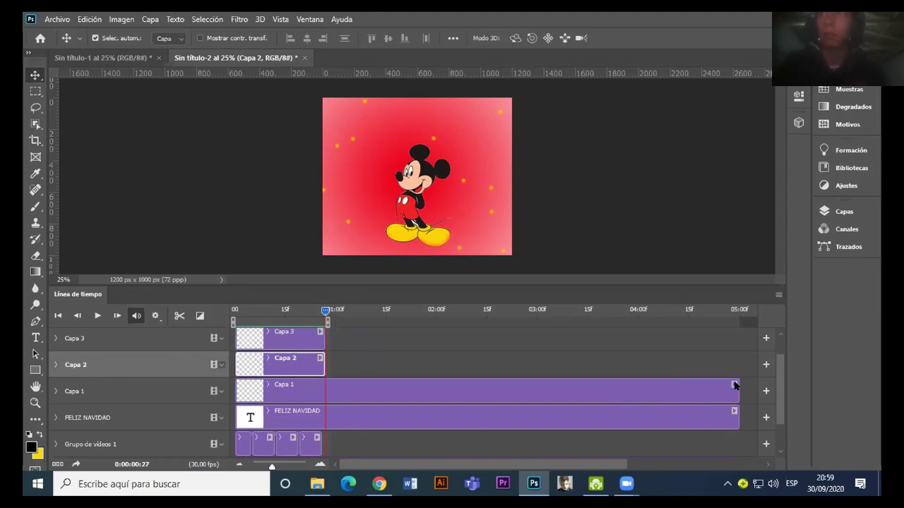
{"action": "left_click_drag", "start_coordinate": [676, 386], "coordinate": [324, 387]}
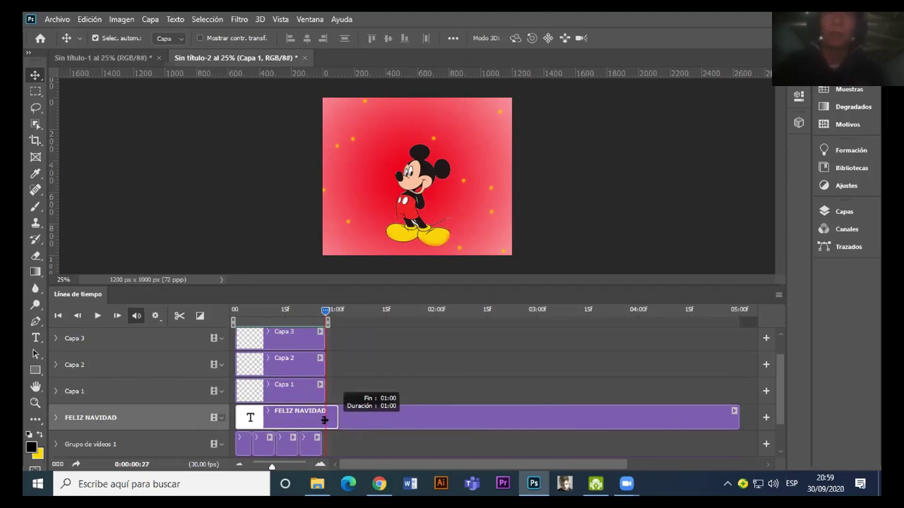
{"action": "left_click_drag", "start_coordinate": [372, 426], "coordinate": [325, 418]}
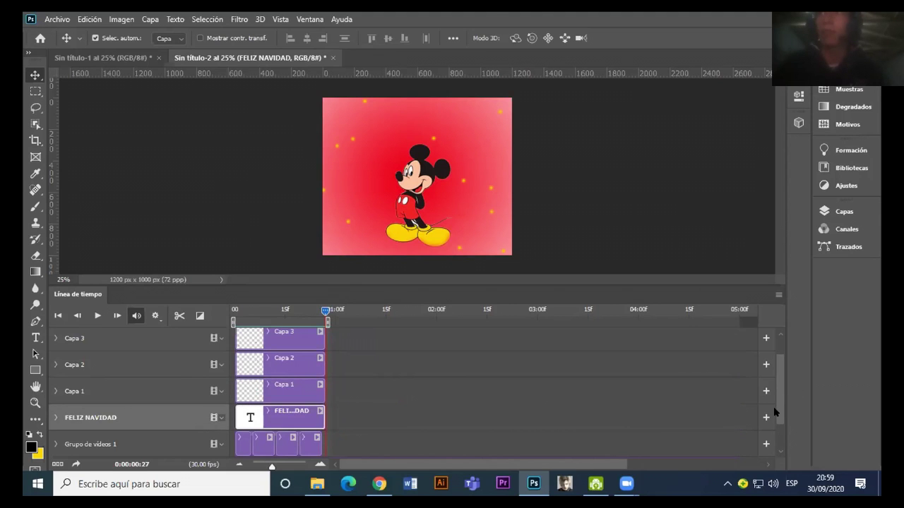
{"action": "scroll", "coordinate": [775, 411], "scroll_direction": "down", "scroll_amount": 2}
{"action": "scroll", "coordinate": [765, 430], "scroll_direction": "down", "scroll_amount": 1}
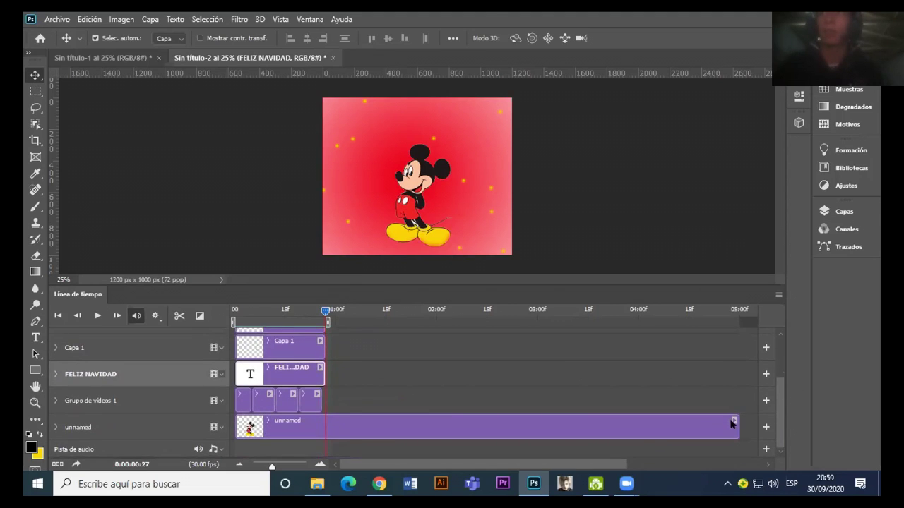
{"action": "left_click", "coordinate": [734, 420]}
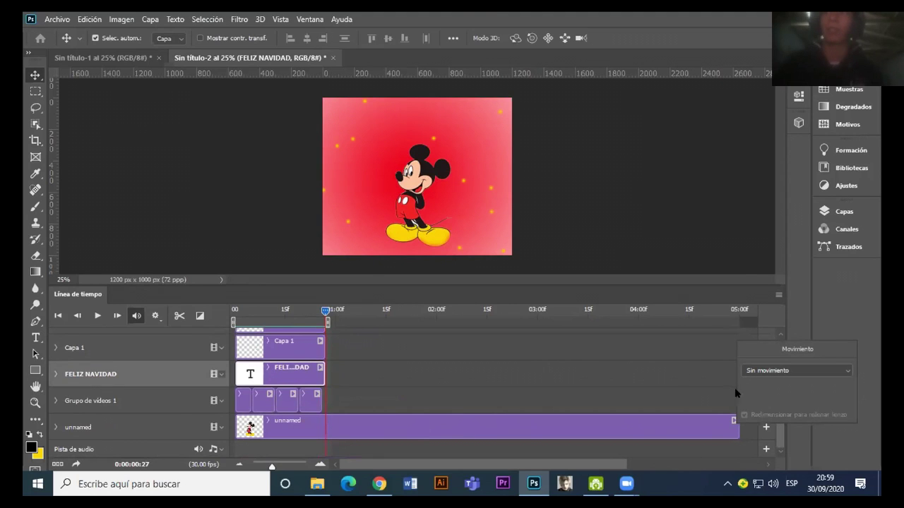
{"action": "left_click", "coordinate": [732, 423]}
{"action": "left_click", "coordinate": [703, 433]}
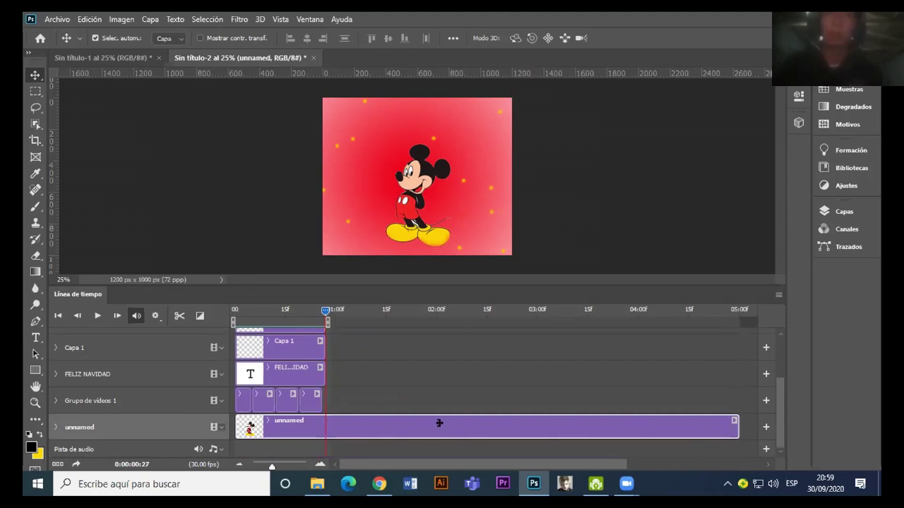
{"action": "left_click_drag", "start_coordinate": [319, 421], "coordinate": [325, 422]}
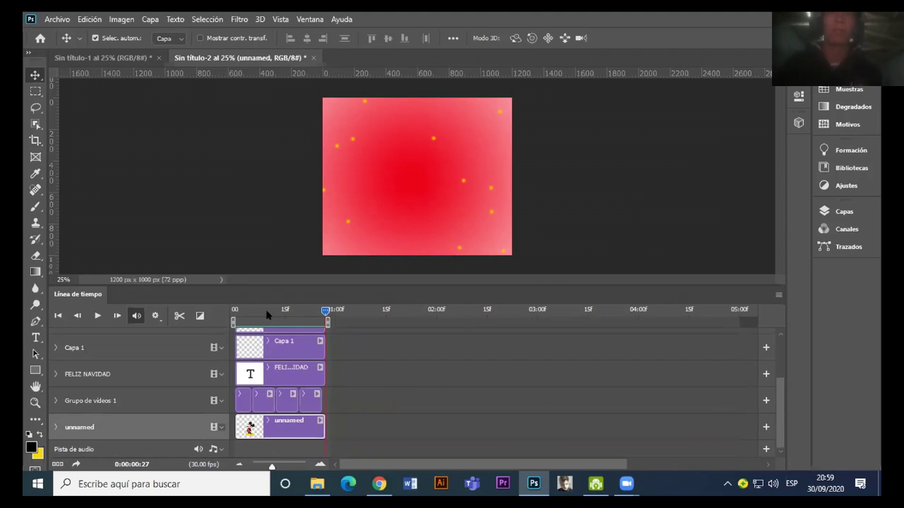
Step: Preview the shortened animation from frame 8 and turn looping playback back on
{"action": "left_click", "coordinate": [262, 310]}
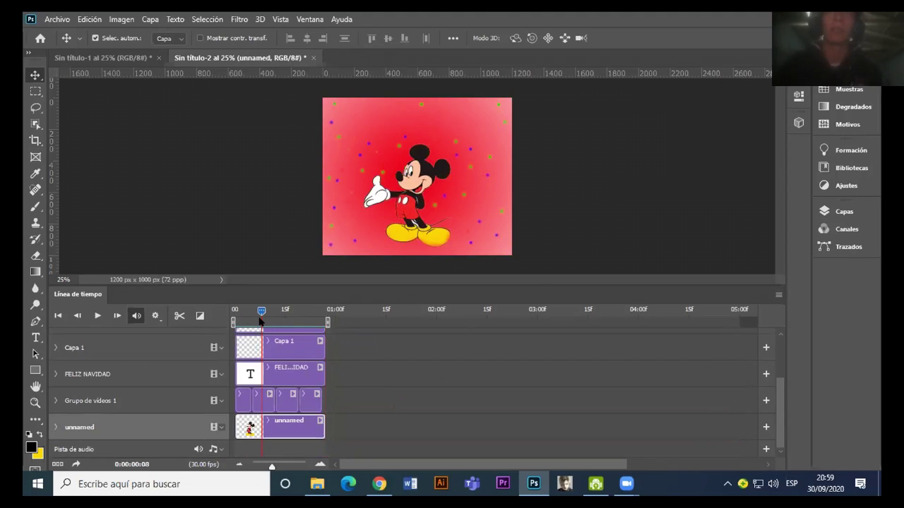
{"action": "key", "text": "space"}
{"action": "left_click", "coordinate": [155, 315]}
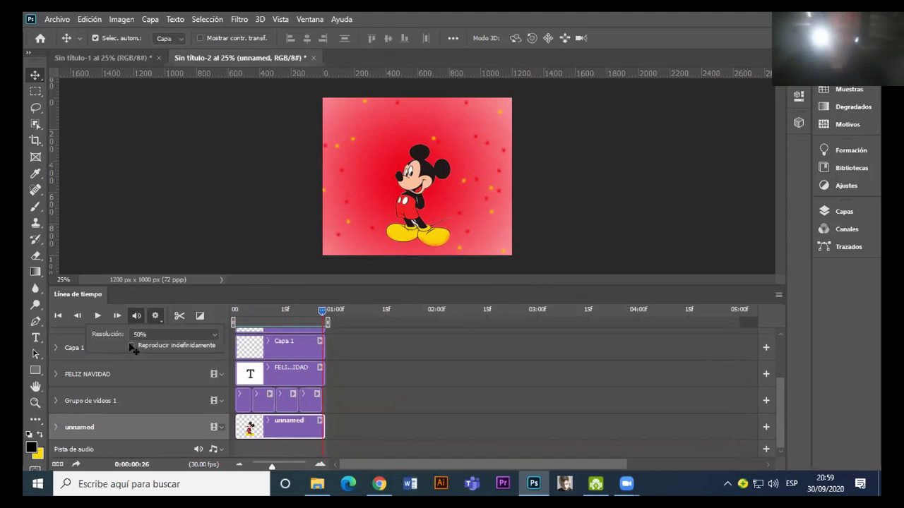
{"action": "left_click", "coordinate": [131, 346]}
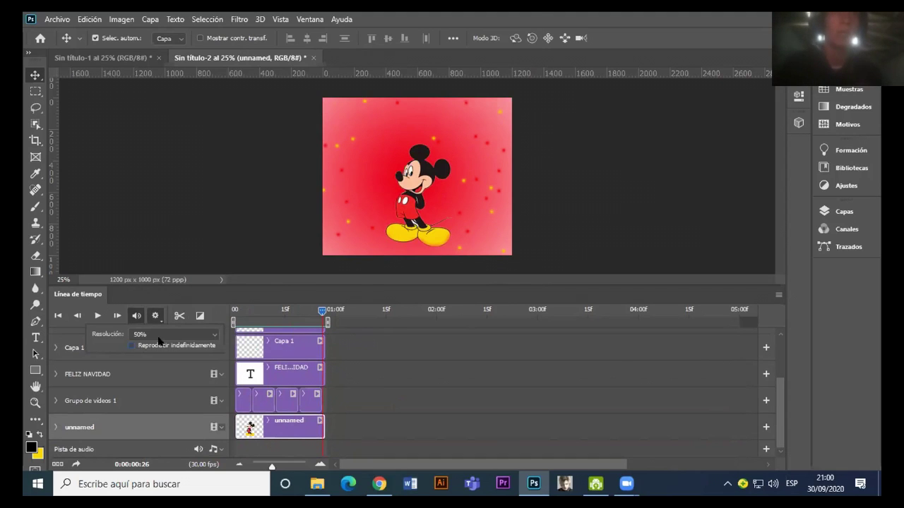
{"action": "left_click", "coordinate": [201, 328]}
Step: Play and stop the one-second animation, then open the Archivo menu for exporting
{"action": "key", "text": "space"}
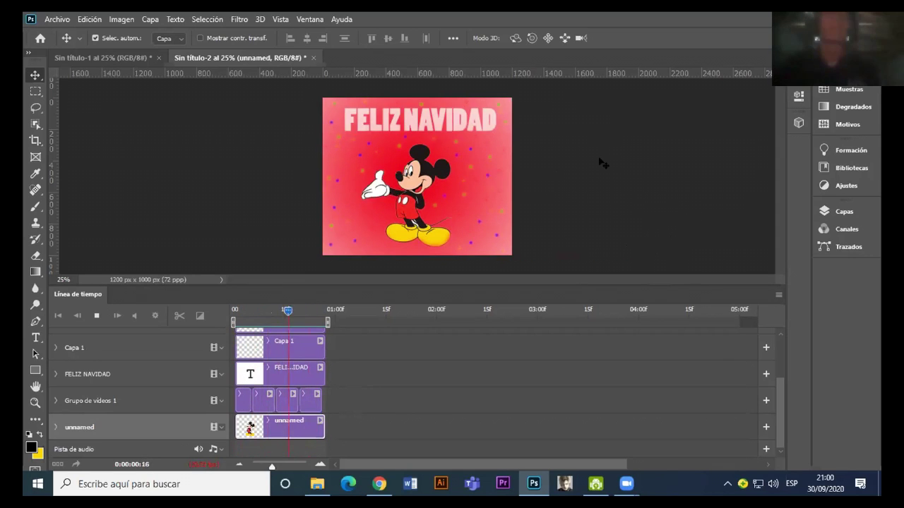
{"action": "key", "text": "space"}
{"action": "left_click", "coordinate": [57, 19]}
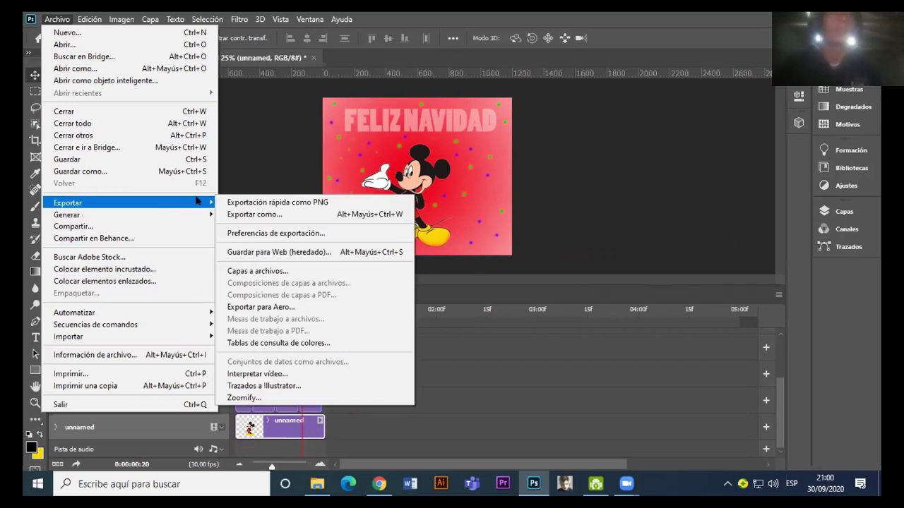
{"action": "mouse_move", "coordinate": [127, 202]}
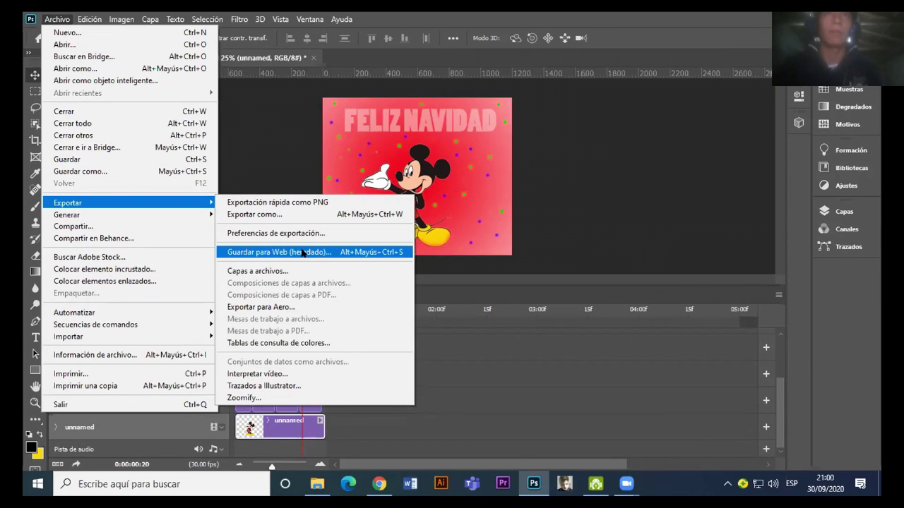
Step: Open Guardar para Web, keeping the unnamed preset and GIF as the output format
{"action": "left_click", "coordinate": [304, 253]}
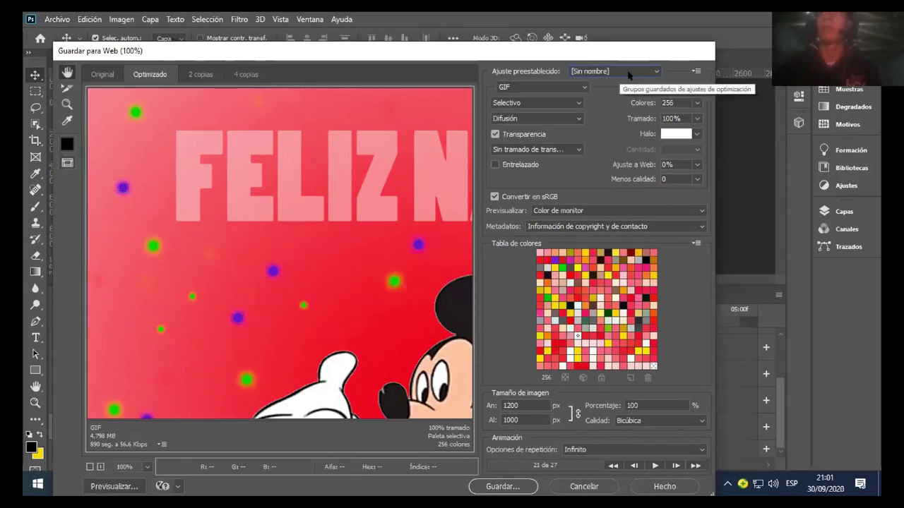
{"action": "left_click", "coordinate": [607, 71]}
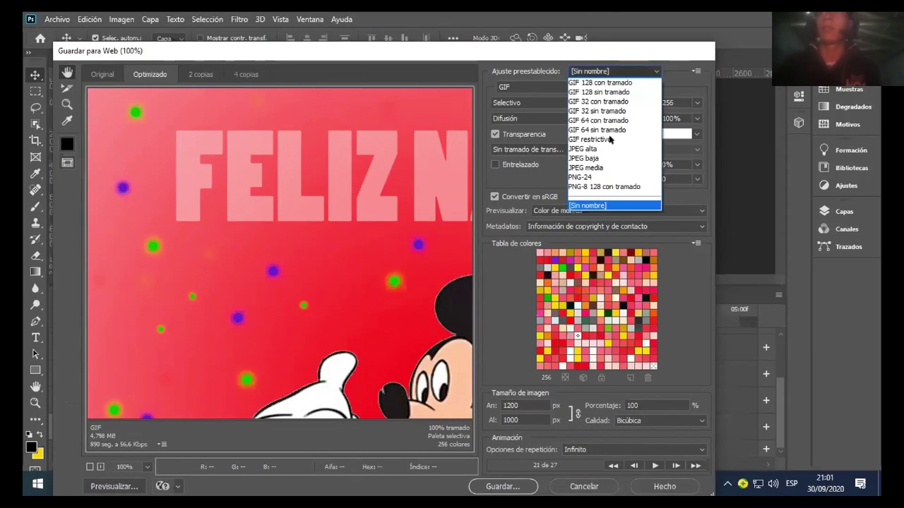
{"action": "left_click", "coordinate": [599, 207]}
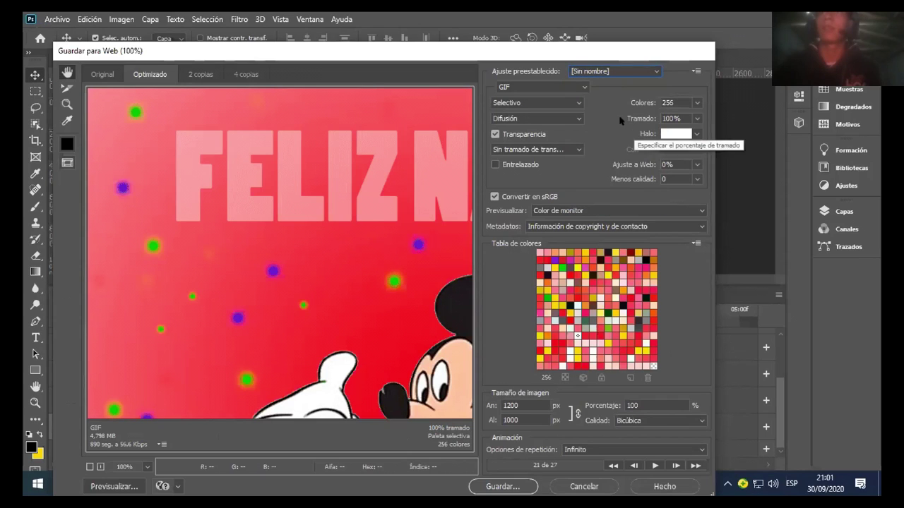
{"action": "left_click", "coordinate": [582, 87]}
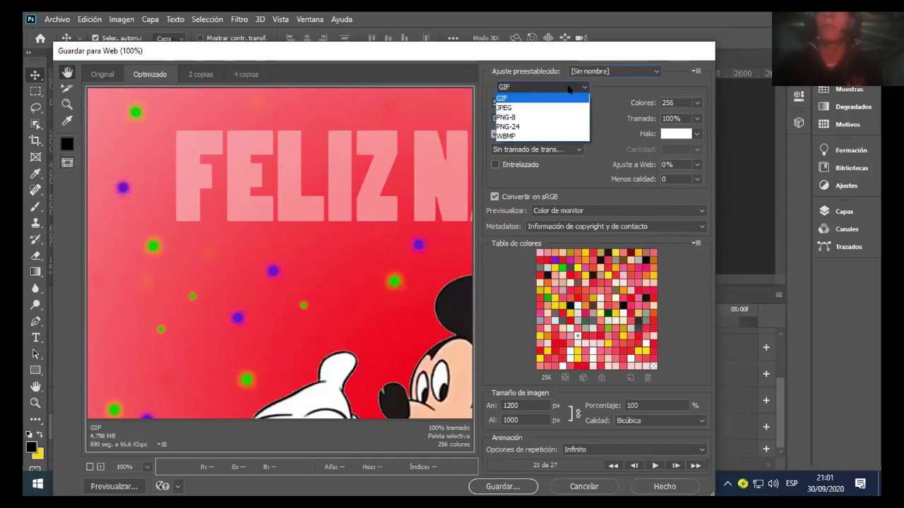
{"action": "left_click", "coordinate": [569, 87]}
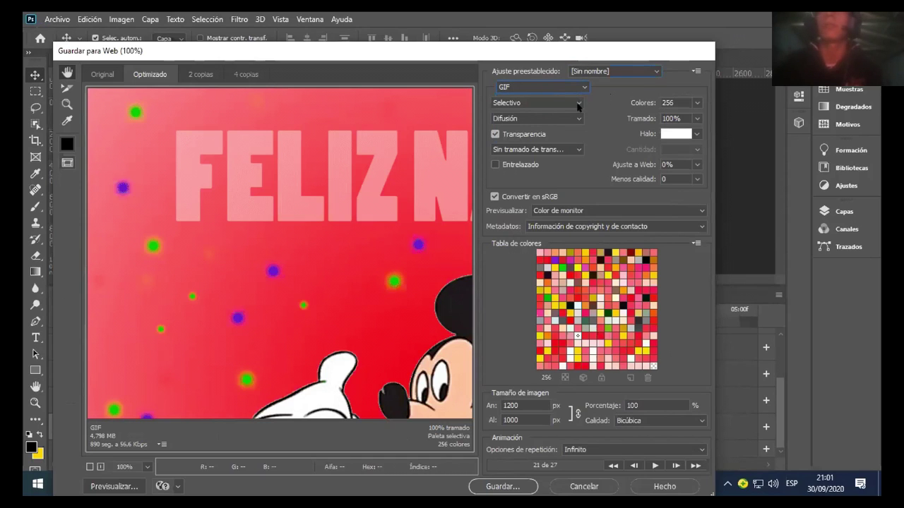
Step: Keep repeat options on Infinito and open the Guardar optimizada como dialog
{"action": "left_click", "coordinate": [577, 300]}
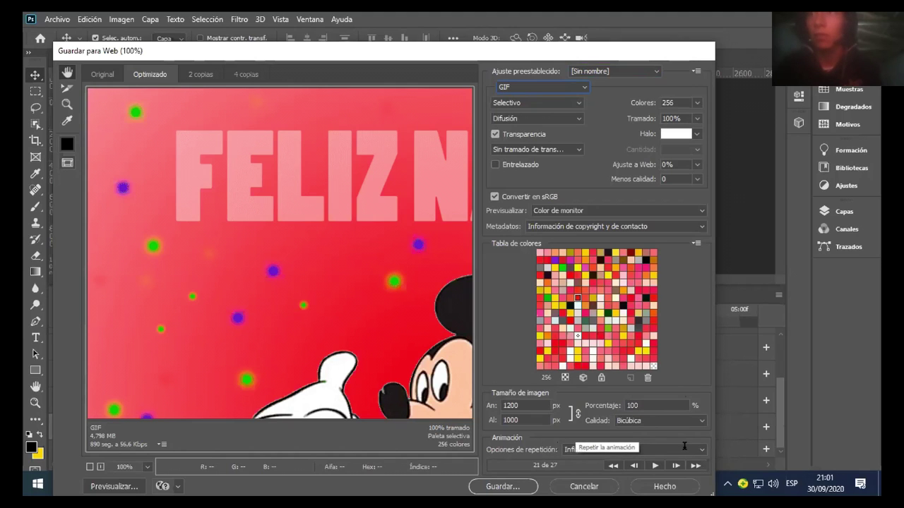
{"action": "left_click", "coordinate": [684, 446]}
{"action": "left_click", "coordinate": [685, 370]}
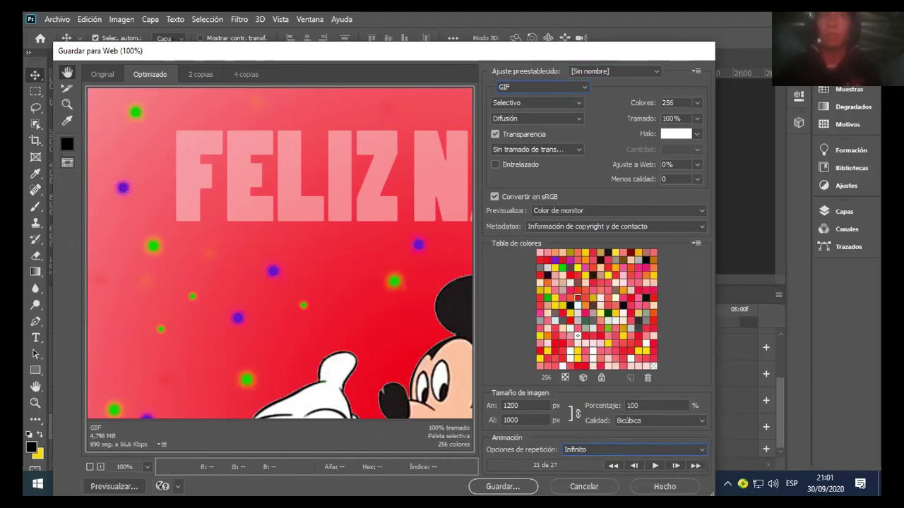
{"action": "left_click", "coordinate": [503, 486]}
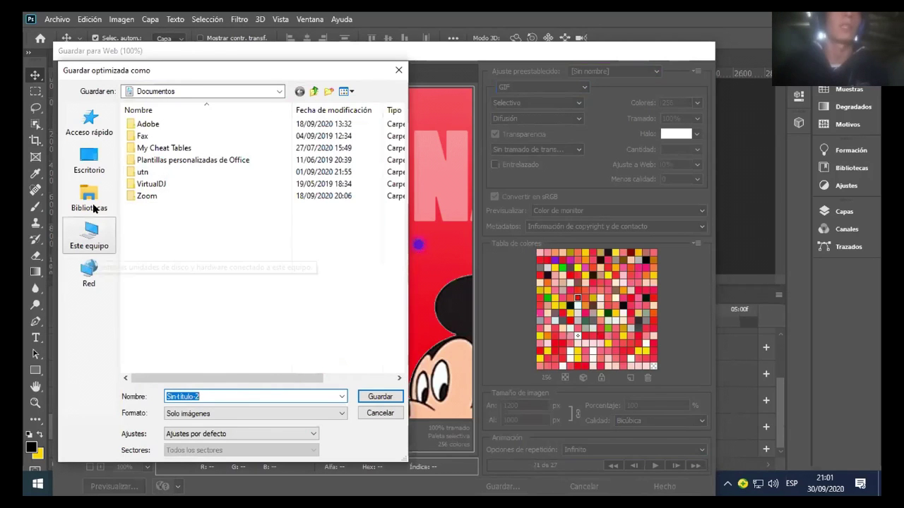
Step: Choose the Imágenes library as the save location and clear the old file name
{"action": "left_click", "coordinate": [114, 204]}
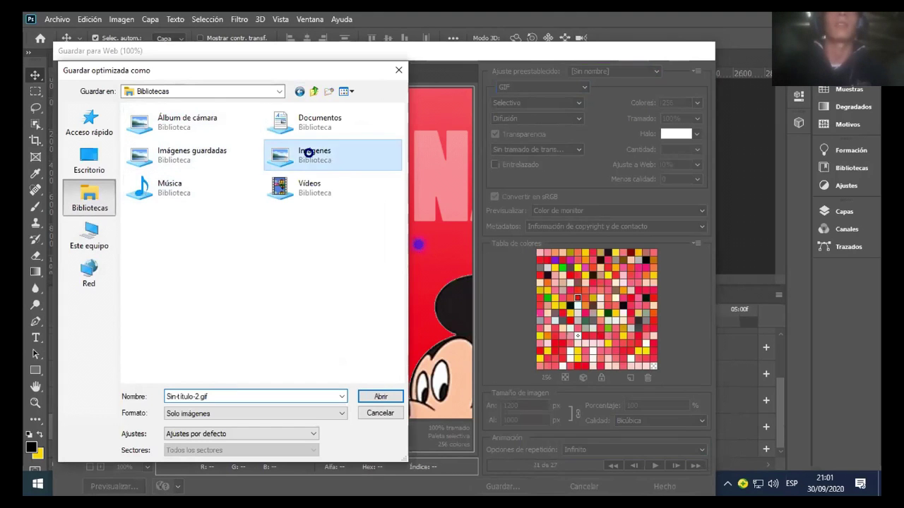
{"action": "double_click", "coordinate": [305, 150]}
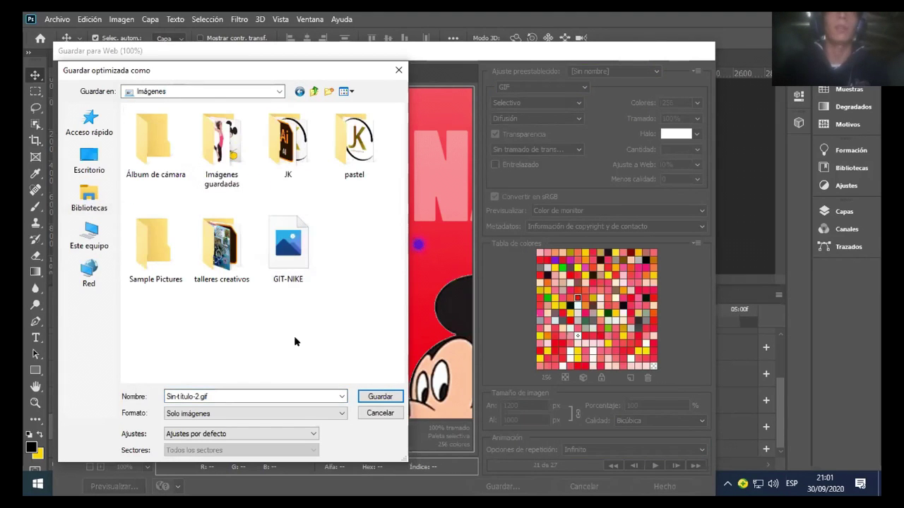
{"action": "double_click", "coordinate": [177, 396]}
{"action": "key", "text": "BackSpace"}
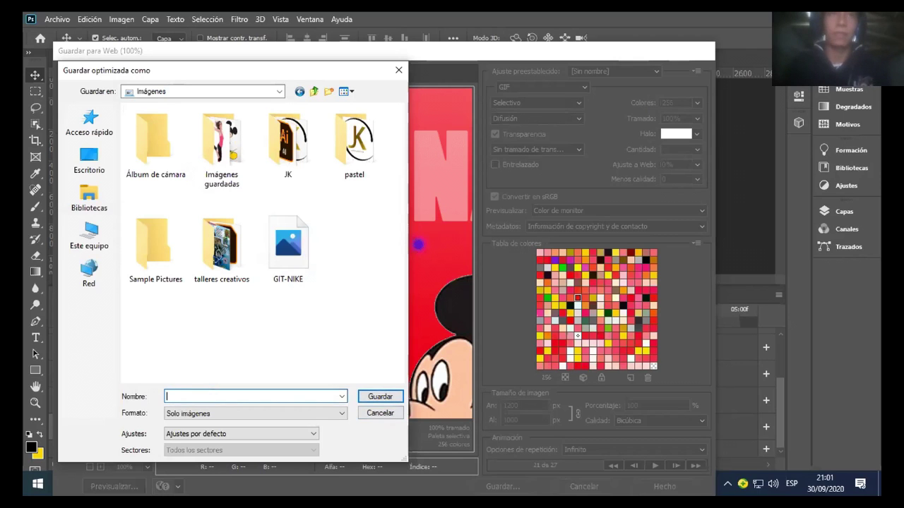
Step: Name the file NAVIDAD and save it with Solo imágenes format
{"action": "type", "text": "NAVIA"}
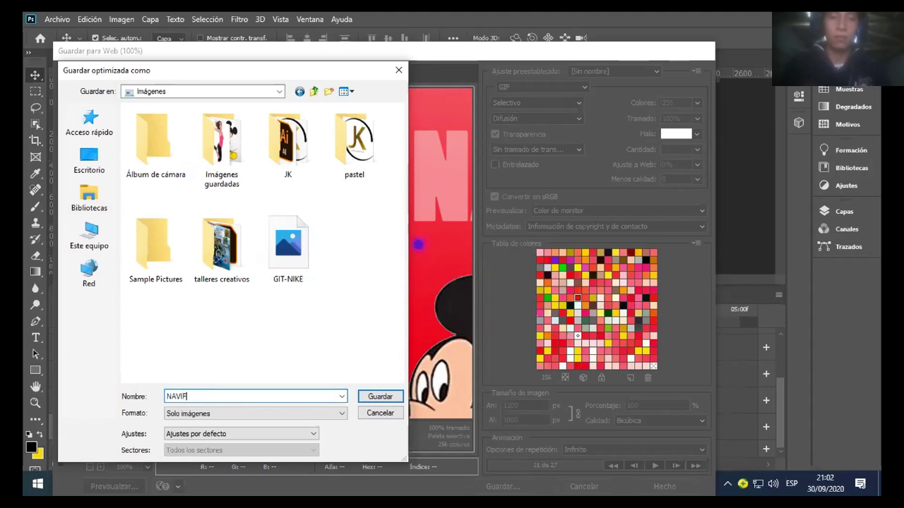
{"action": "key", "text": "BackSpace"}
{"action": "type", "text": "DAD"}
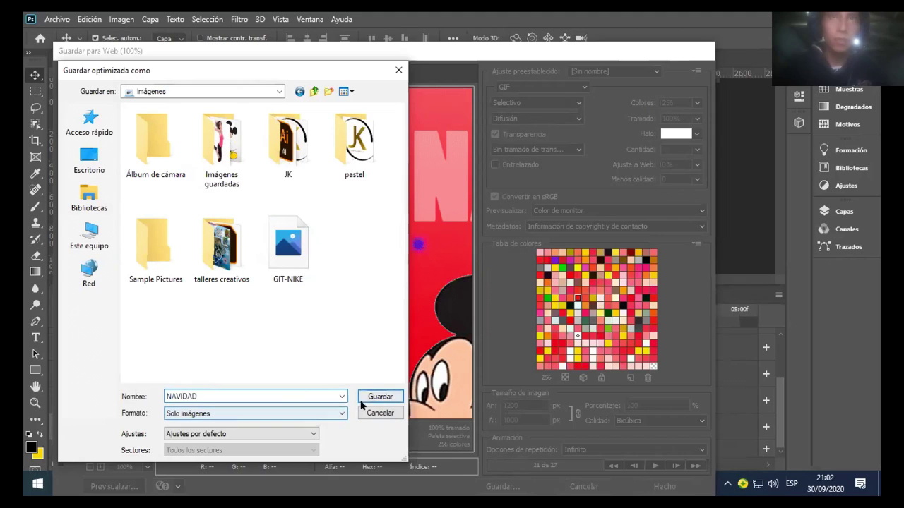
{"action": "left_click", "coordinate": [313, 413]}
{"action": "left_click", "coordinate": [313, 414]}
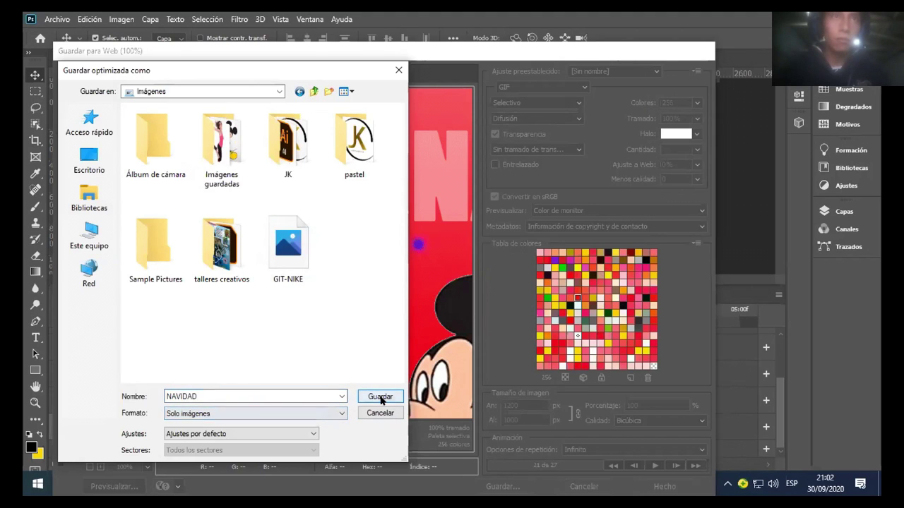
{"action": "left_click", "coordinate": [380, 396]}
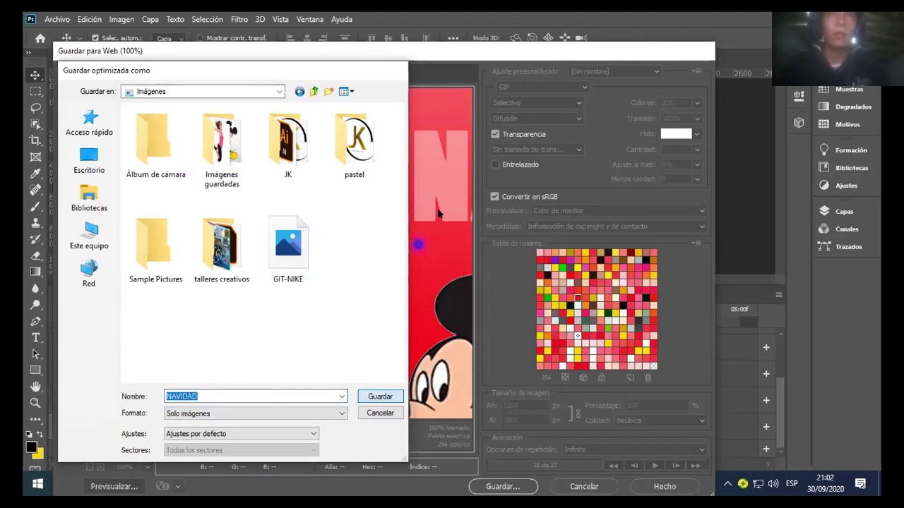
{"action": "key", "text": "Return"}
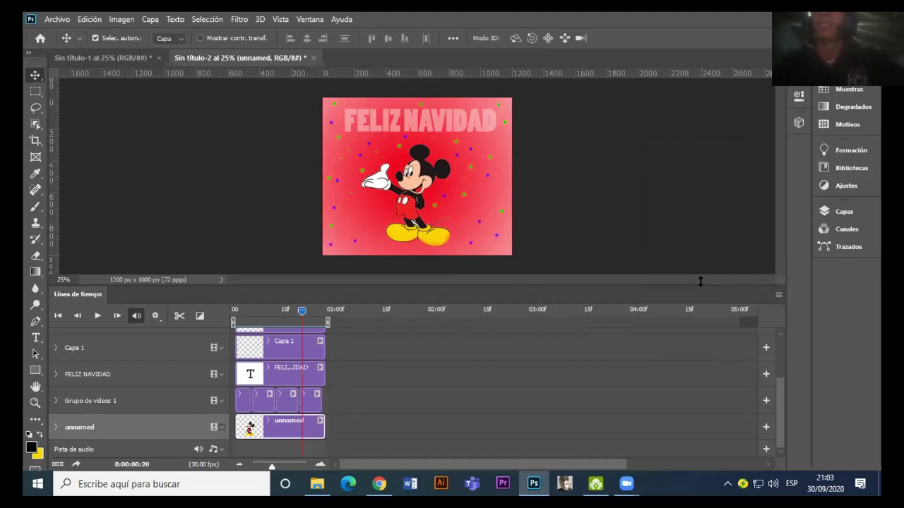
Step: Lower the Timeline panel's top border to give the canvas more room
{"action": "left_click_drag", "start_coordinate": [701, 282], "coordinate": [702, 349]}
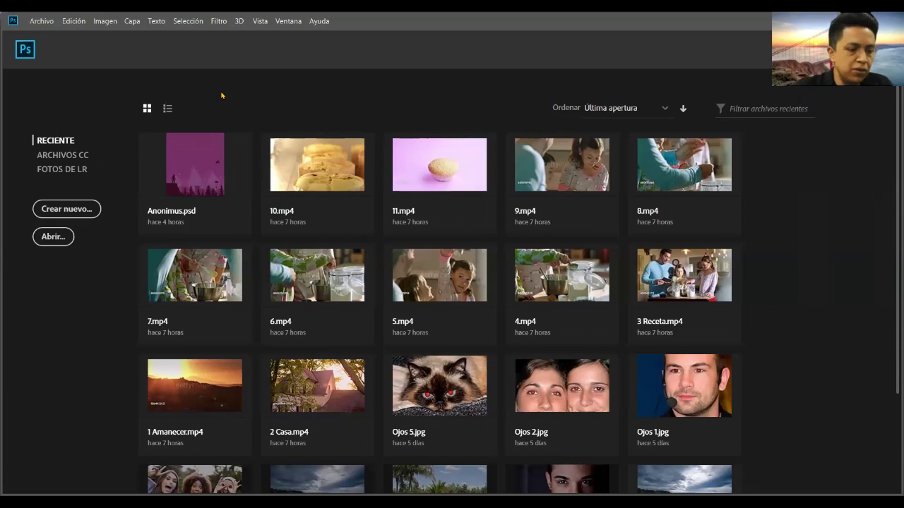
Step: Start a new document from the Home screen's Crear nuevo button
{"action": "left_click", "coordinate": [77, 212]}
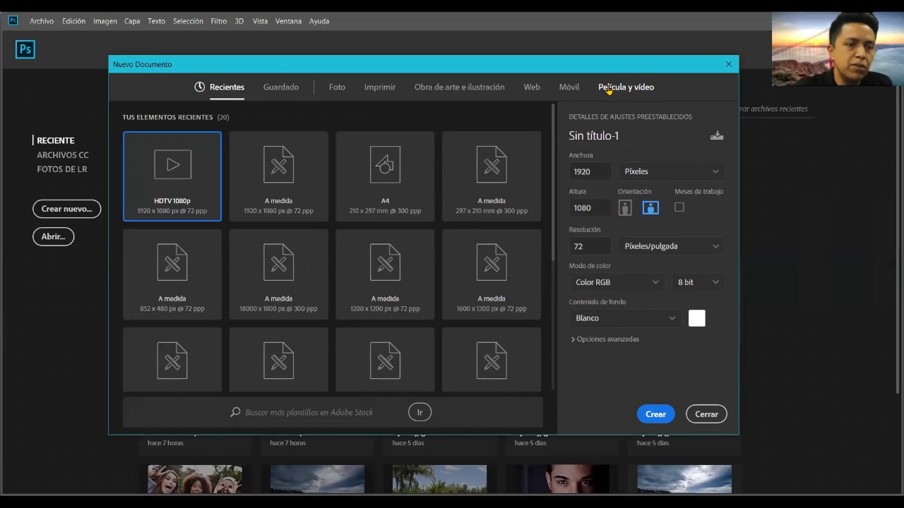
Step: Apply the Película y vídeo HDV/HDTV 720p preset, 1280×720 px at 72 ppi
{"action": "left_click", "coordinate": [609, 89]}
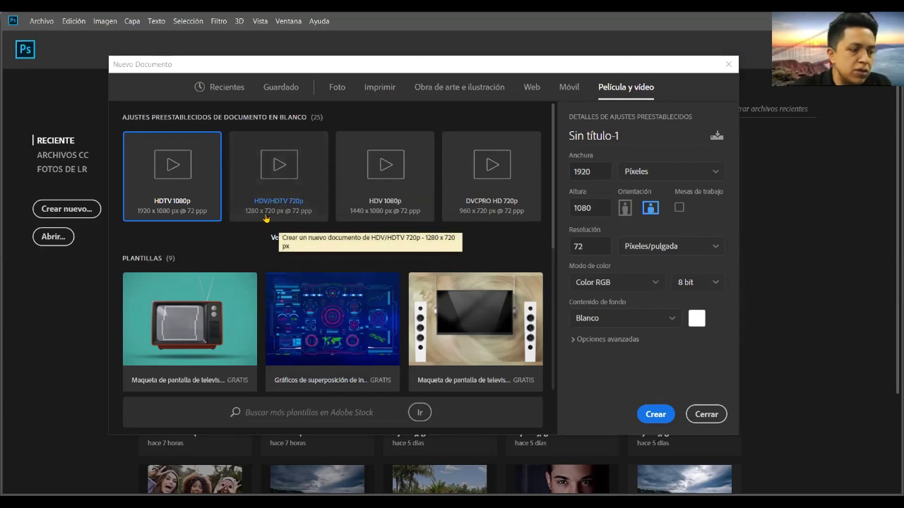
{"action": "left_click", "coordinate": [281, 168]}
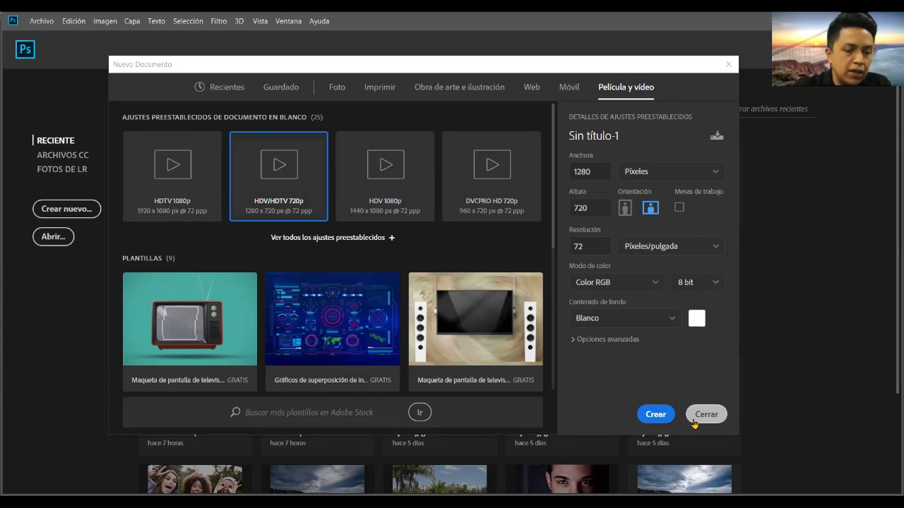
Step: Create the 1280×720 document and close the Propiedades and Capas panels
{"action": "left_click", "coordinate": [656, 415]}
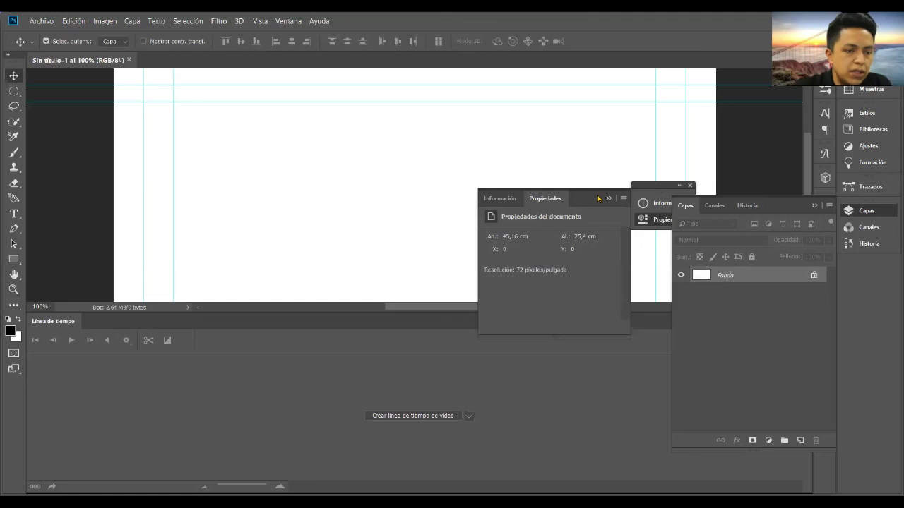
{"action": "left_click", "coordinate": [611, 171]}
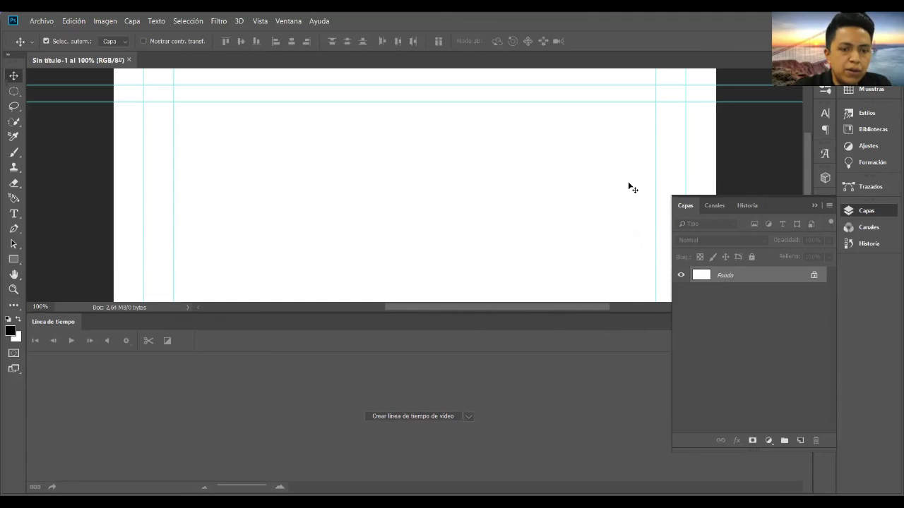
{"action": "key", "text": "F7"}
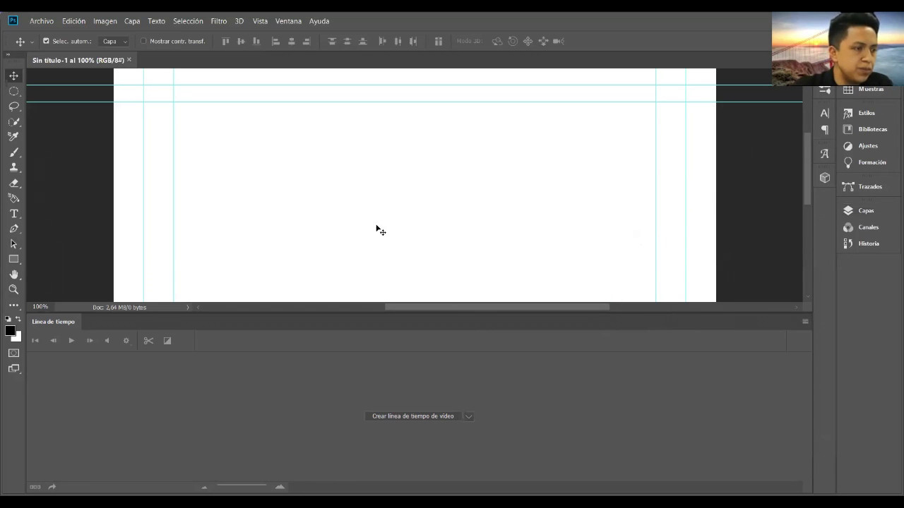
Step: Toggle the Línea de tiempo panel off and on, resize it, and expand the Crear línea de tiempo options
{"action": "left_click", "coordinate": [288, 20]}
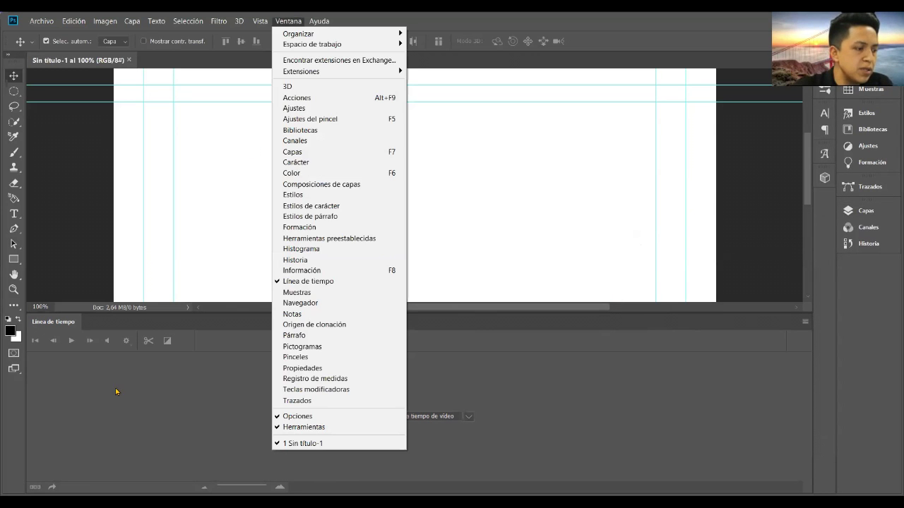
{"action": "left_click", "coordinate": [349, 282]}
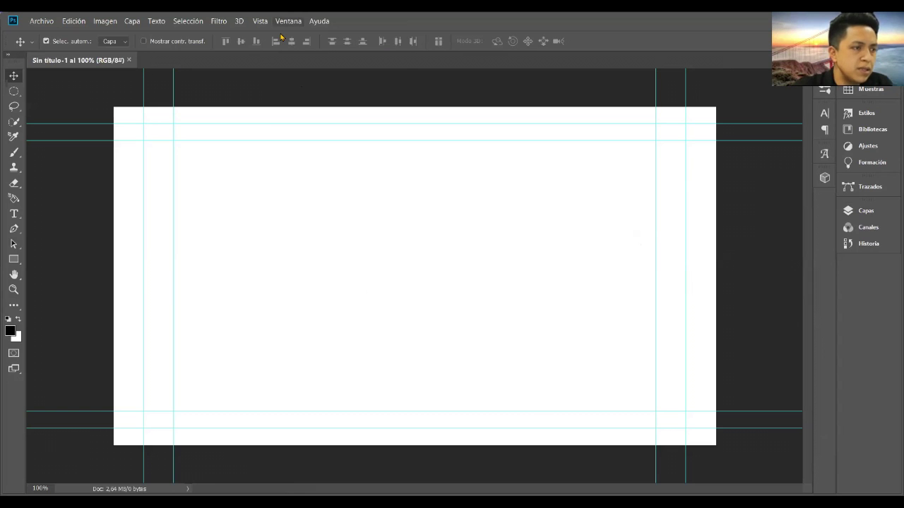
{"action": "left_click", "coordinate": [288, 20]}
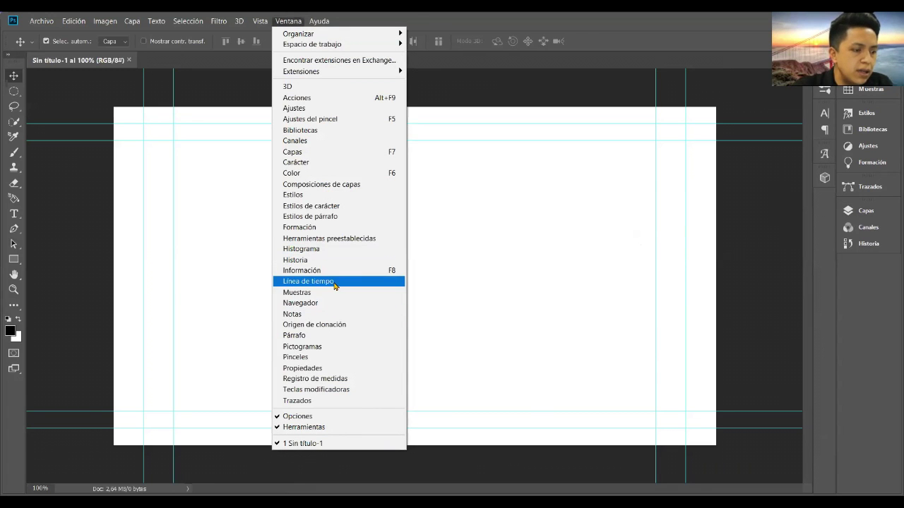
{"action": "left_click", "coordinate": [335, 281]}
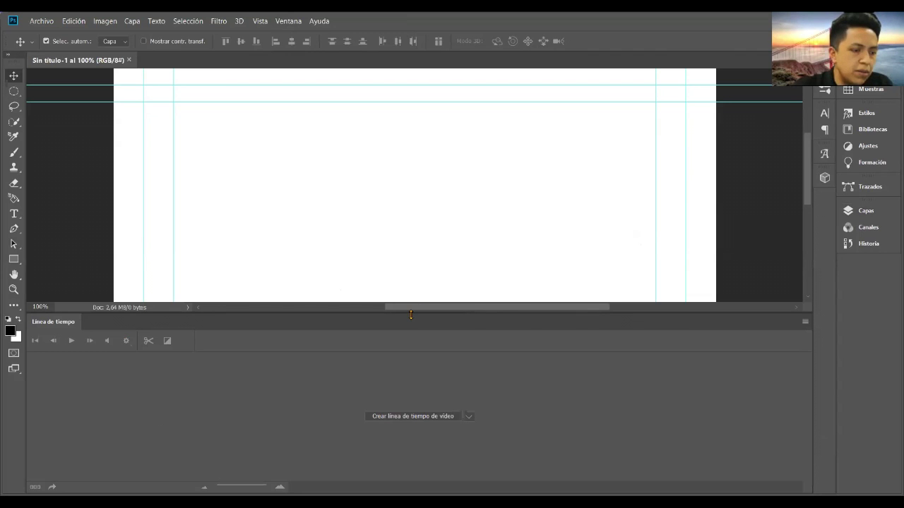
{"action": "left_click_drag", "start_coordinate": [410, 315], "coordinate": [410, 344]}
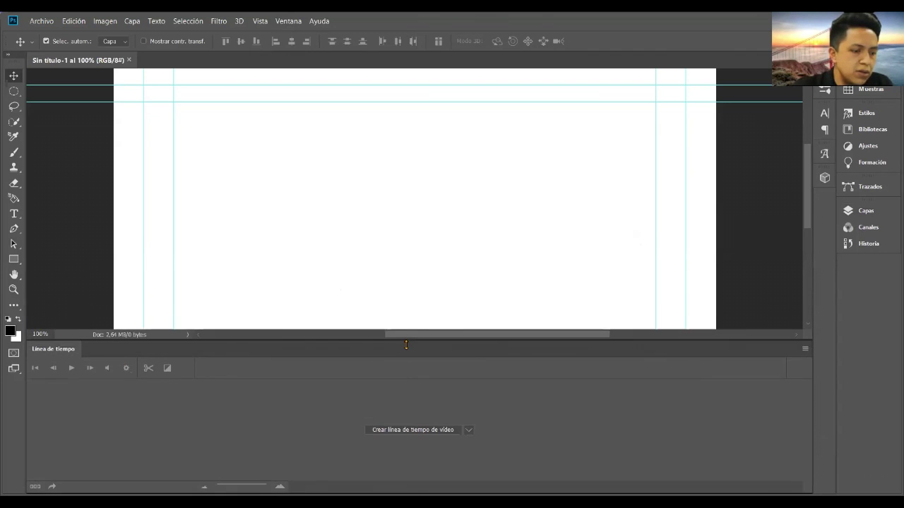
{"action": "left_click", "coordinate": [468, 432]}
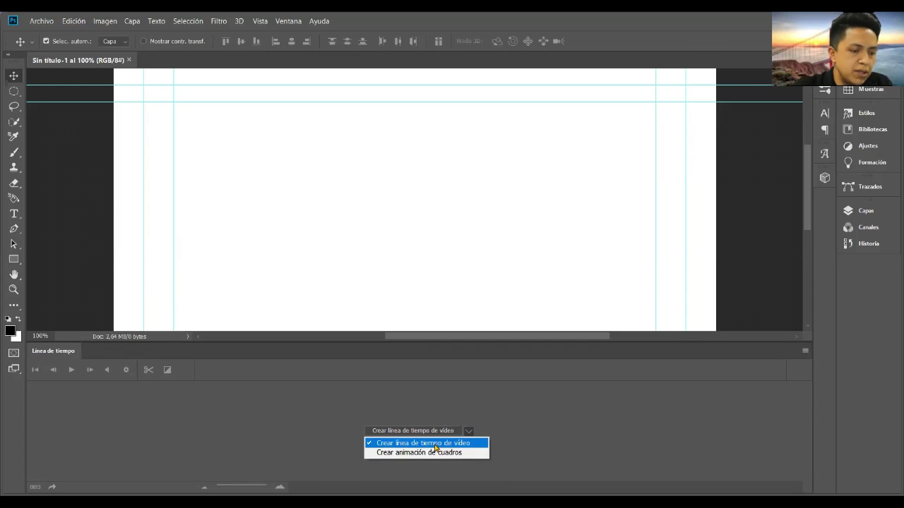
Step: Create a video timeline holding a Capa 0 clip and audio track, then show the Capas panel
{"action": "left_click", "coordinate": [435, 446]}
{"action": "left_click", "coordinate": [428, 431]}
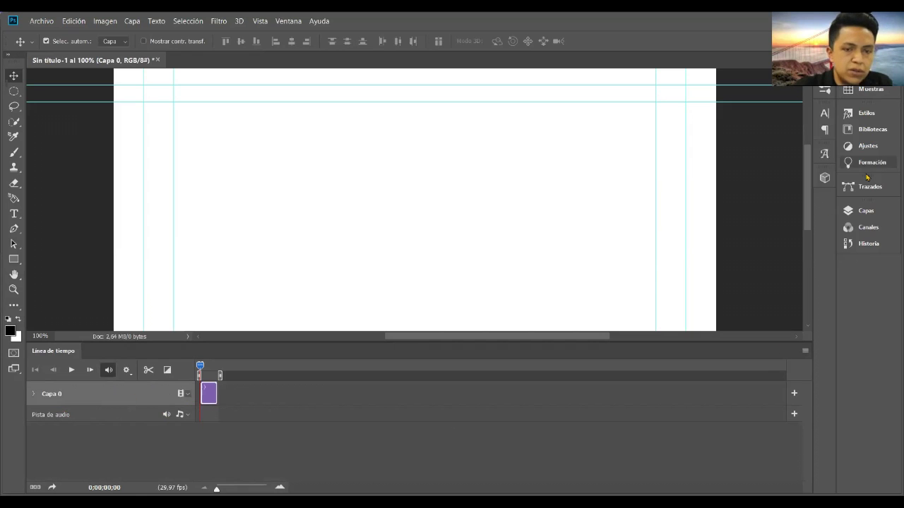
{"action": "left_click", "coordinate": [861, 212]}
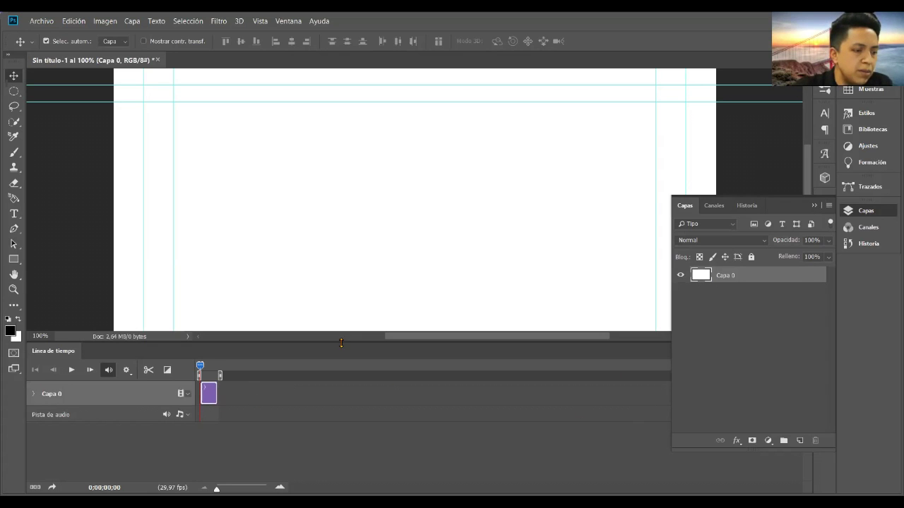
Step: Drag the Timeline panel's top border down to enlarge the canvas area
{"action": "left_click_drag", "start_coordinate": [341, 343], "coordinate": [326, 393]}
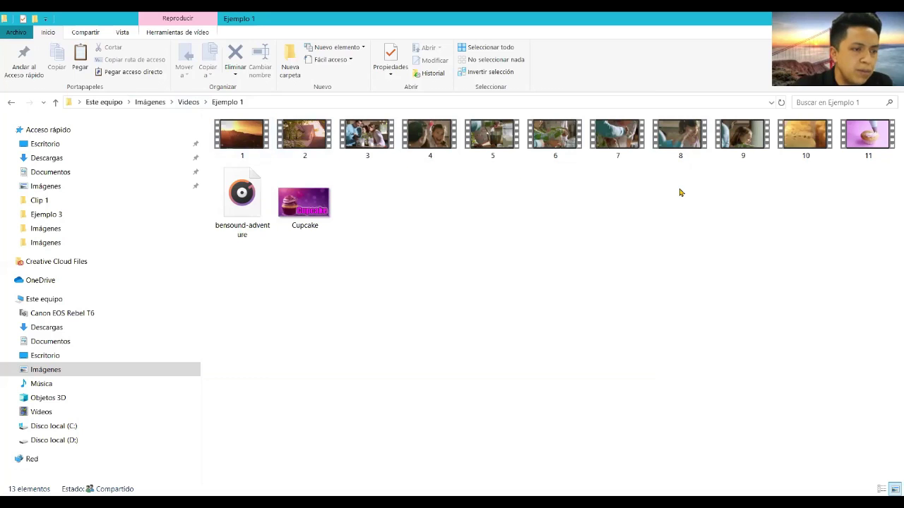
Step: Select video file 1, the sunset clip, in the Ejemplo 1 folder
{"action": "left_click", "coordinate": [252, 145]}
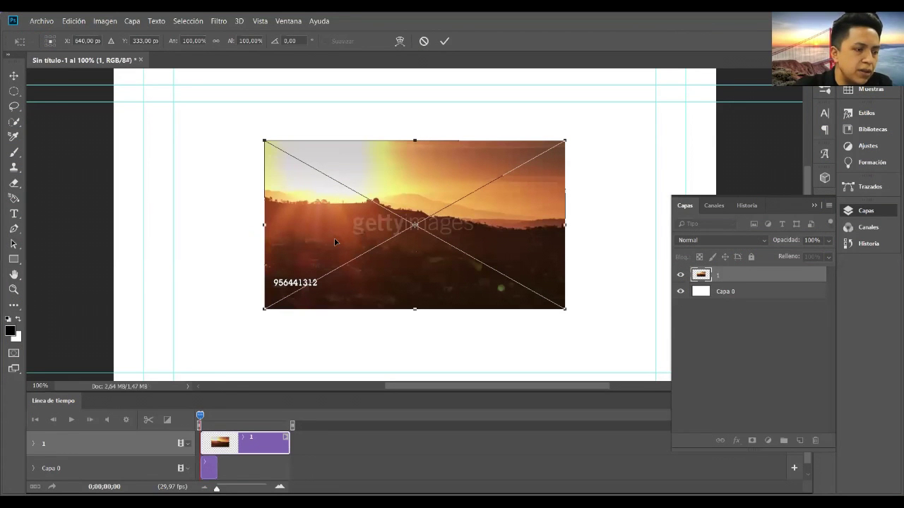
Step: Scale the sunset clip on layer 1 to about 200.6% to fill the canvas and commit
{"action": "scroll", "coordinate": [346, 230], "scroll_direction": "down", "scroll_amount": 1}
{"action": "scroll", "coordinate": [353, 221], "scroll_direction": "down", "scroll_amount": 1}
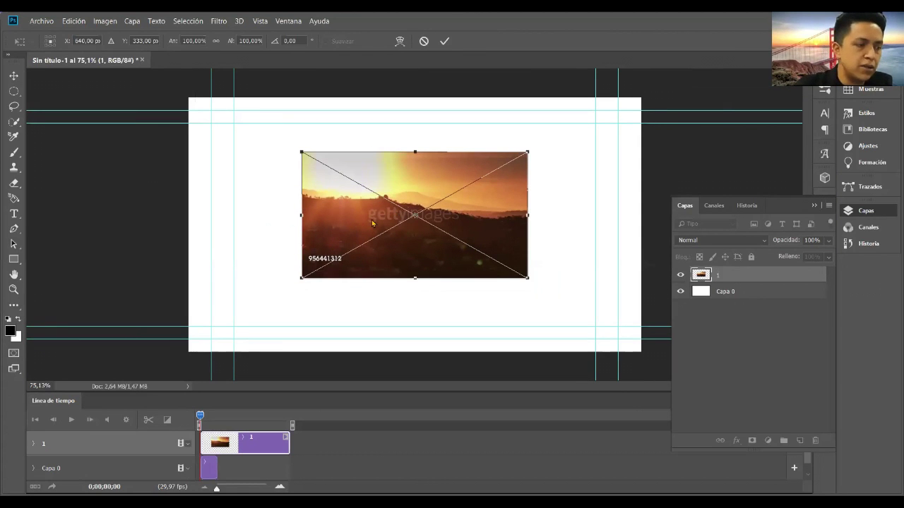
{"action": "left_click_drag", "start_coordinate": [394, 220], "coordinate": [399, 218]}
{"action": "type", "text": "360"}
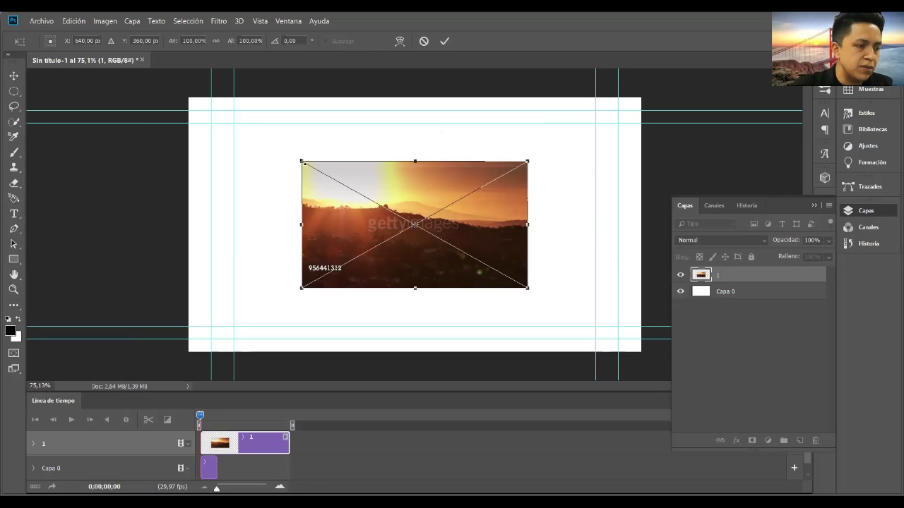
{"action": "left_click_drag", "start_coordinate": [303, 162], "coordinate": [217, 134]}
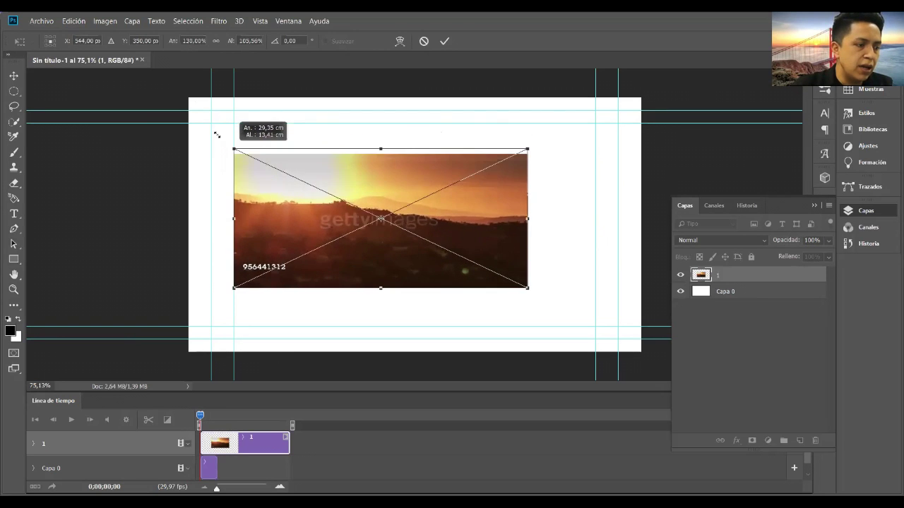
{"action": "mouse_move", "coordinate": [217, 135]}
{"action": "left_mouse_down"}
{"action": "mouse_move", "coordinate": [239, 166]}
{"action": "mouse_move", "coordinate": [178, 118]}
{"action": "left_mouse_up"}
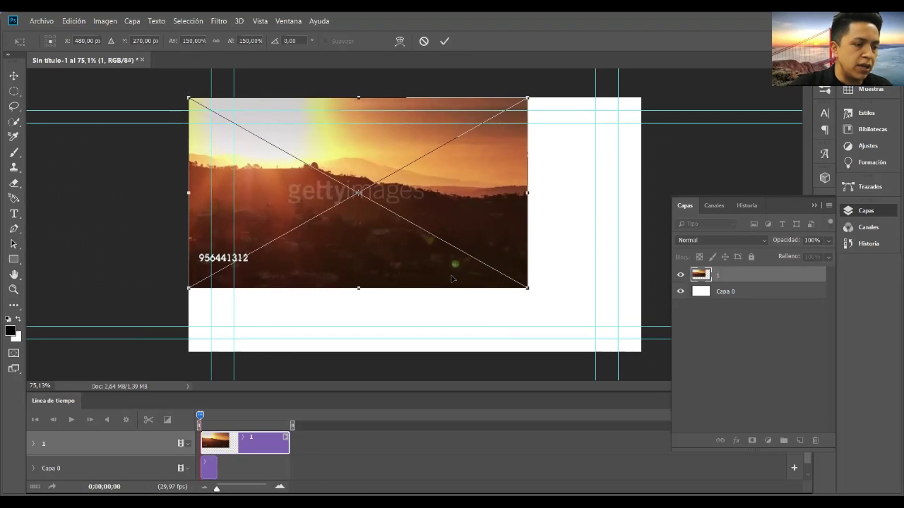
{"action": "left_click_drag", "start_coordinate": [529, 289], "coordinate": [634, 349]}
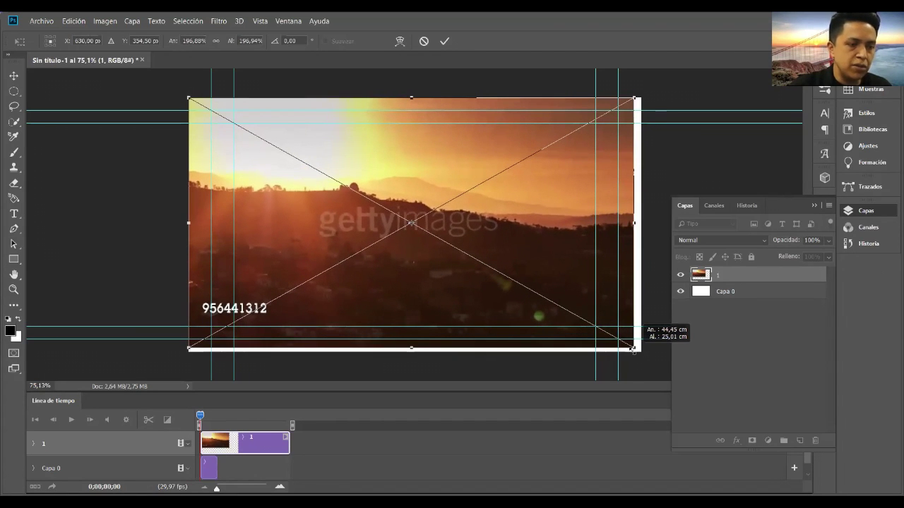
{"action": "left_click_drag", "start_coordinate": [632, 350], "coordinate": [638, 357]}
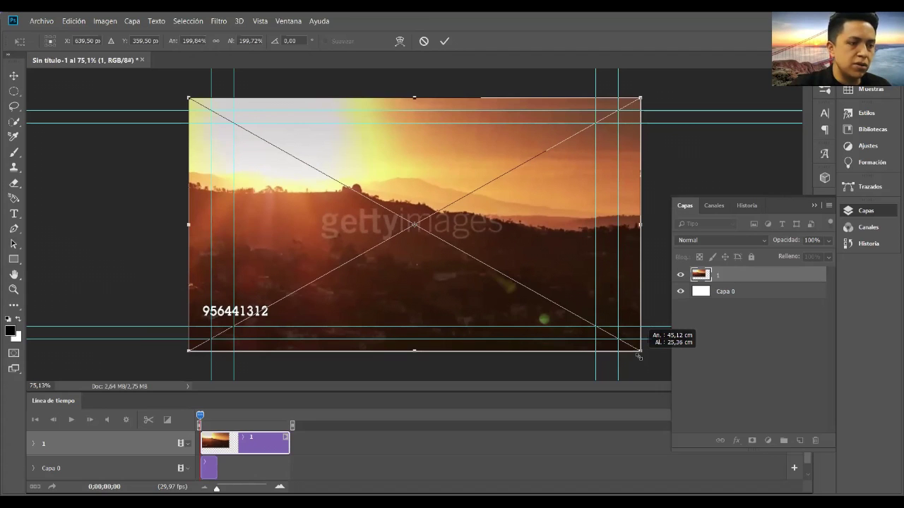
{"action": "left_click_drag", "start_coordinate": [638, 355], "coordinate": [638, 357]}
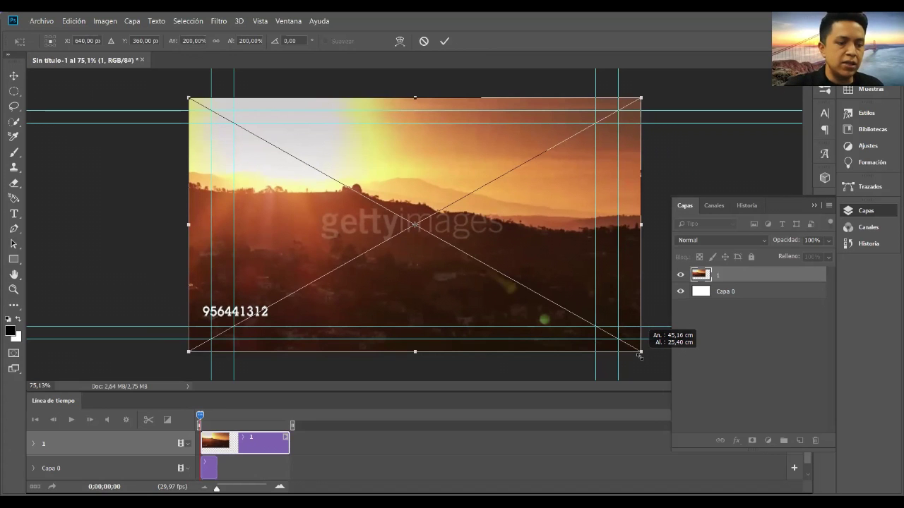
{"action": "left_click_drag", "start_coordinate": [639, 355], "coordinate": [643, 353]}
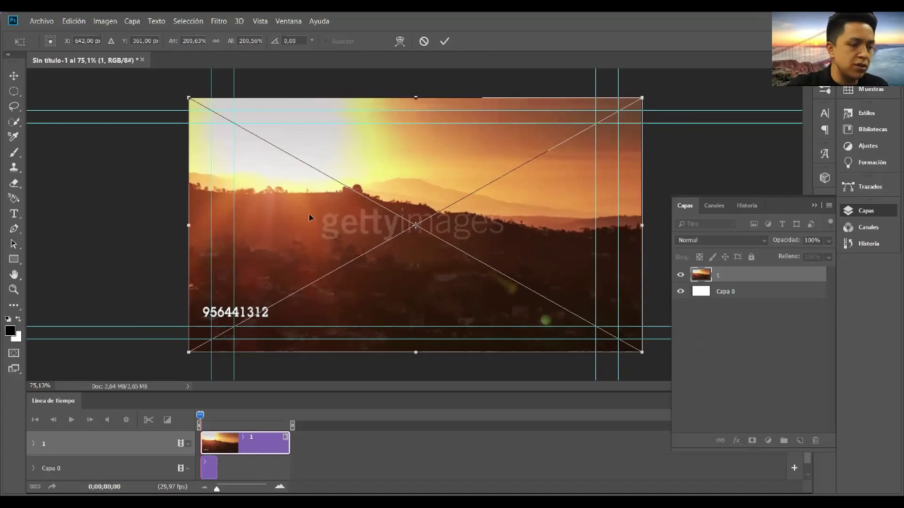
{"action": "left_click", "coordinate": [446, 41]}
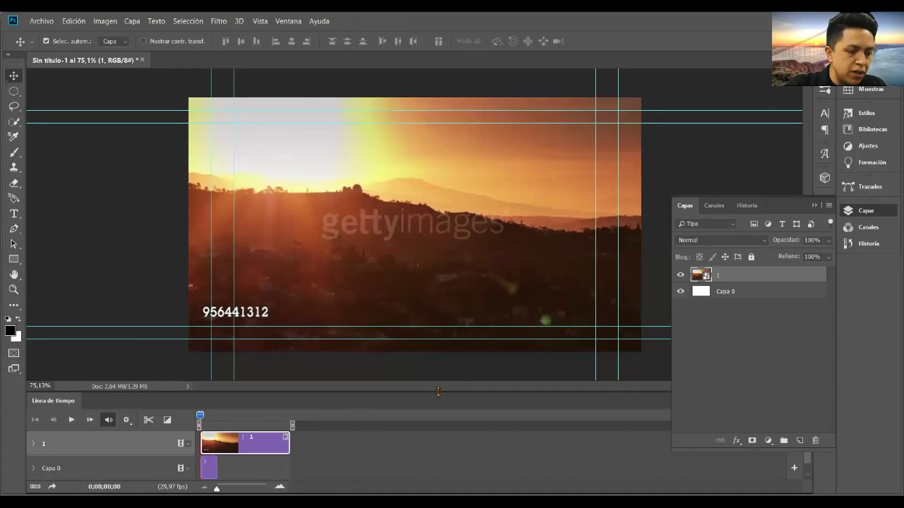
Step: Delete the white Capa 0 layer in a taller Timeline, leaving only sunset video layer 1
{"action": "left_click_drag", "start_coordinate": [443, 344], "coordinate": [443, 342]}
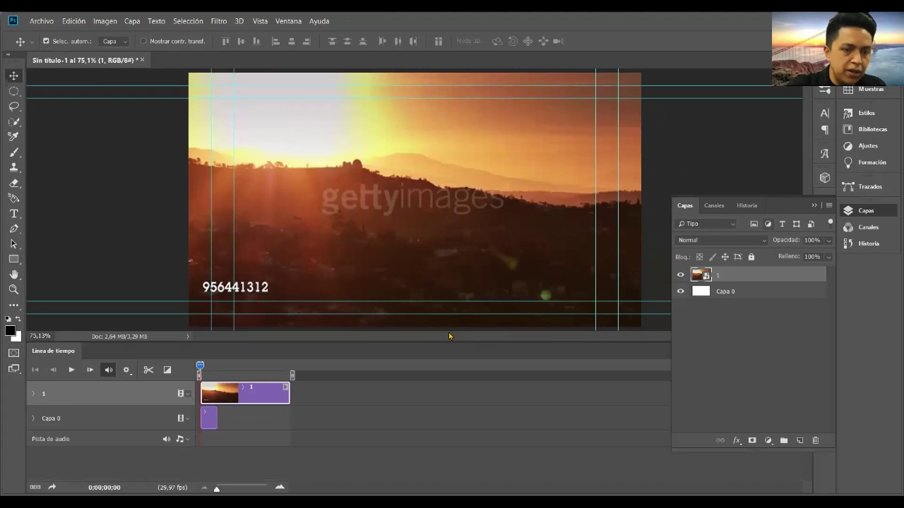
{"action": "left_click", "coordinate": [109, 419]}
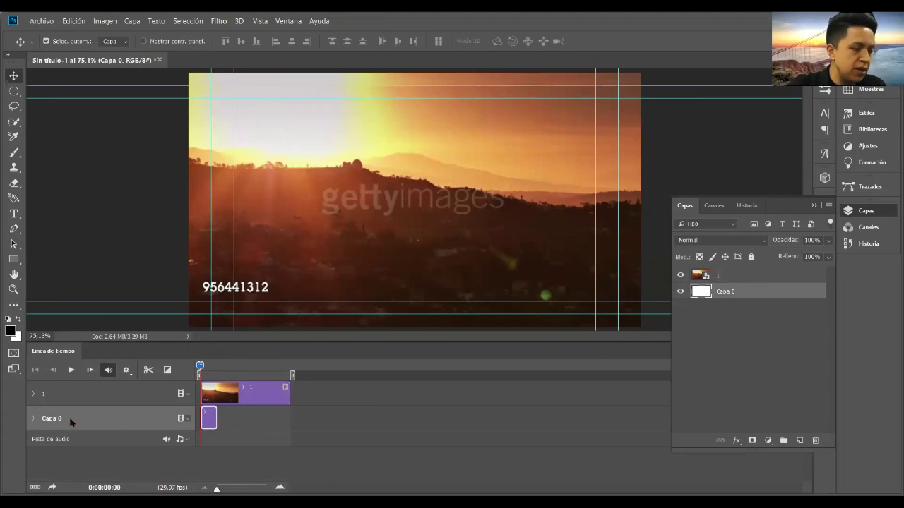
{"action": "key", "text": "Delete"}
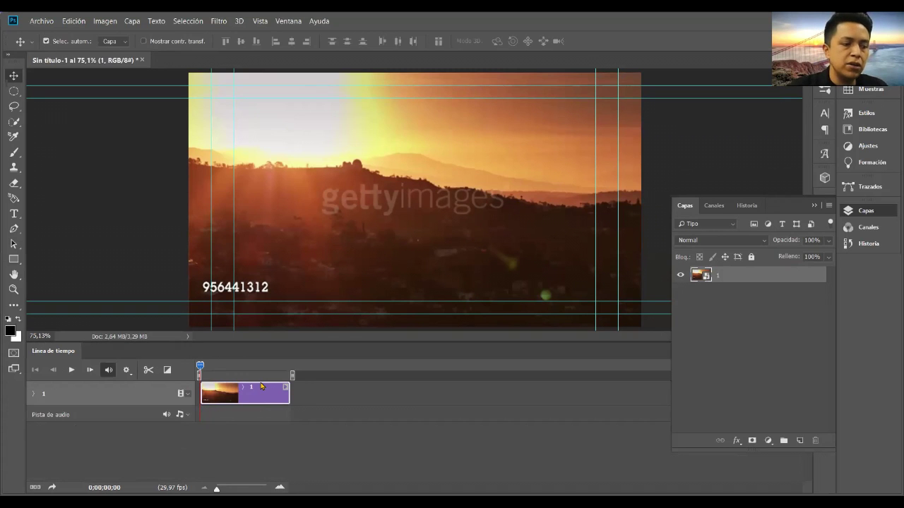
{"action": "left_click", "coordinate": [55, 22]}
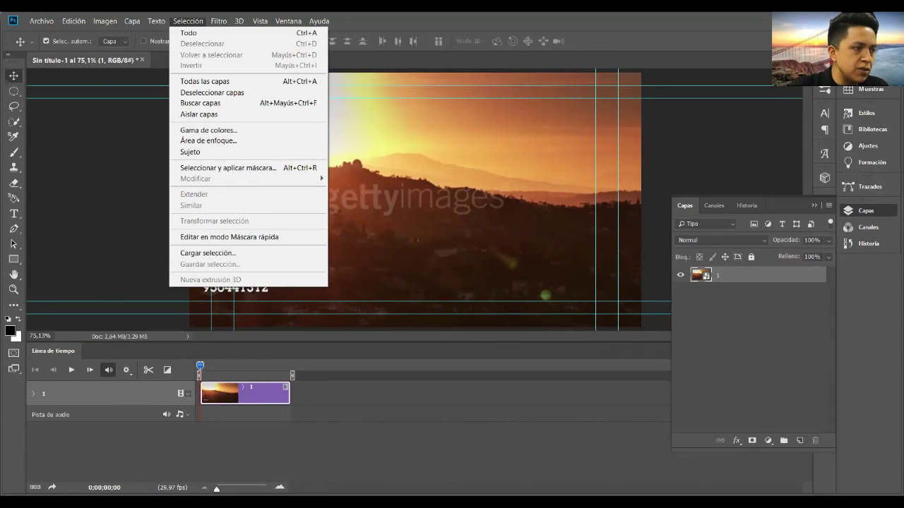
{"action": "key", "text": "Escape"}
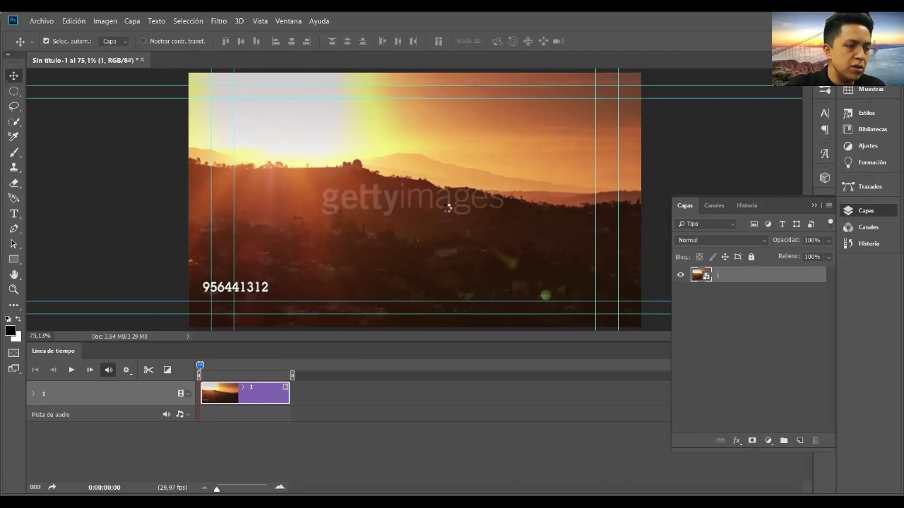
Step: Add the house clip as layer 2, align it top-left, and scale it to about 200%
{"action": "left_click_drag", "start_coordinate": [315, 155], "coordinate": [319, 157]}
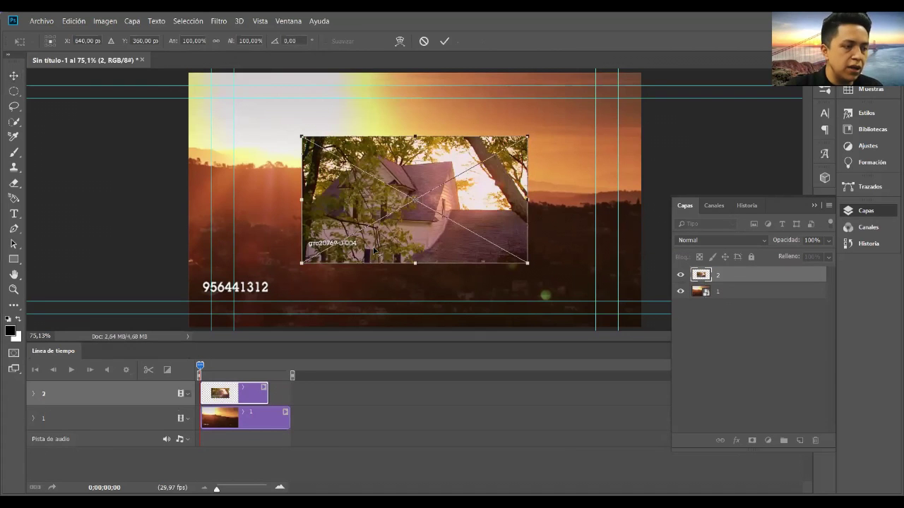
{"action": "scroll", "coordinate": [374, 250], "scroll_direction": "down", "scroll_amount": 2}
{"action": "scroll", "coordinate": [388, 226], "scroll_direction": "down", "scroll_amount": 1}
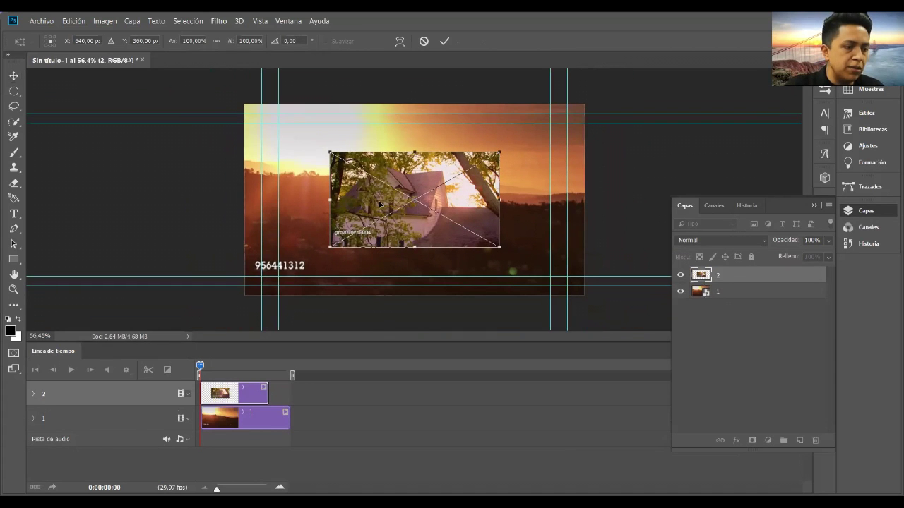
{"action": "left_click_drag", "start_coordinate": [379, 204], "coordinate": [295, 157]}
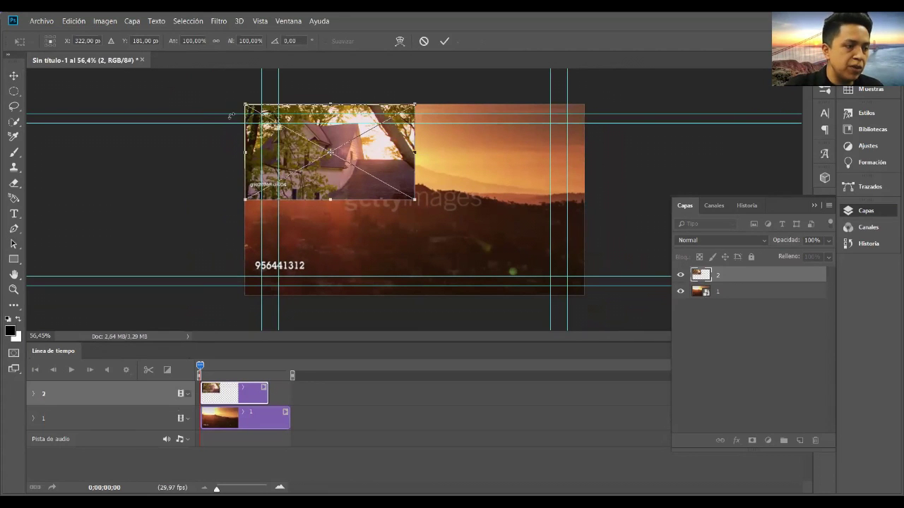
{"action": "left_click_drag", "start_coordinate": [421, 203], "coordinate": [577, 306]}
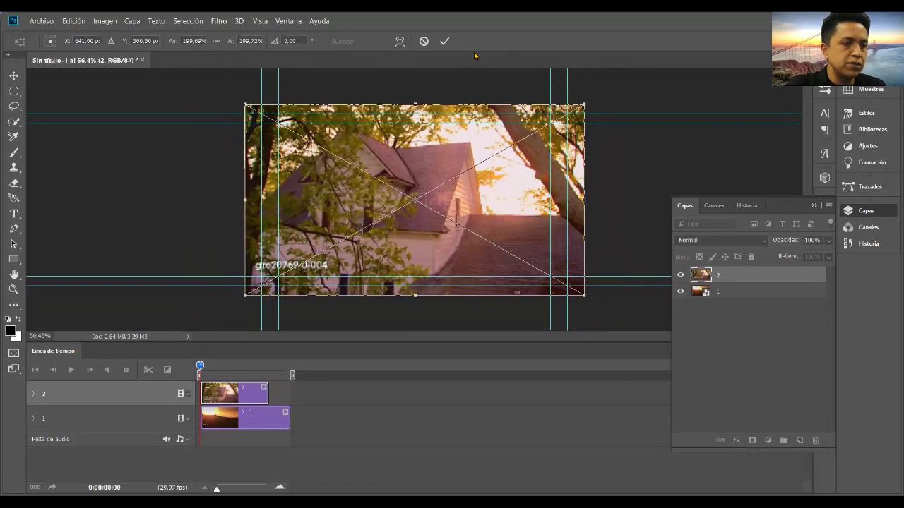
{"action": "left_click", "coordinate": [445, 41]}
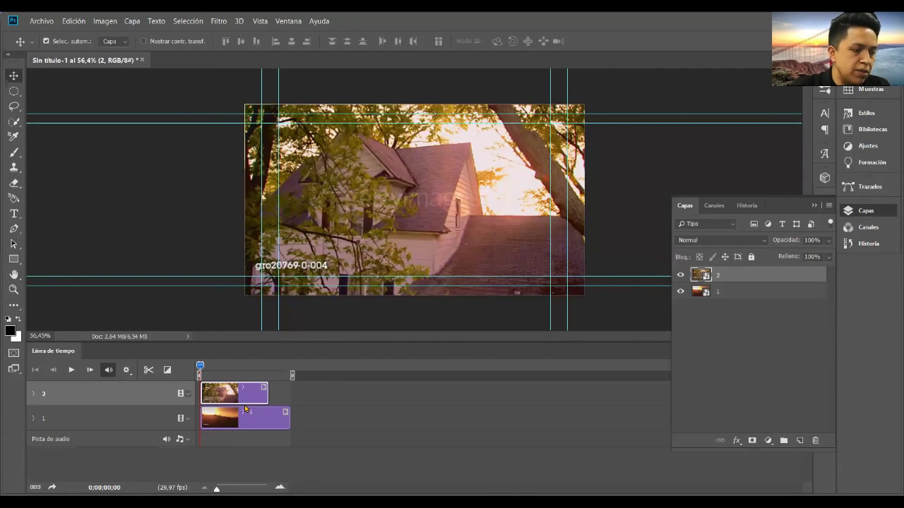
Step: Place the house clip directly after the sunset clip on the same video track
{"action": "left_click_drag", "start_coordinate": [200, 366], "coordinate": [223, 367]}
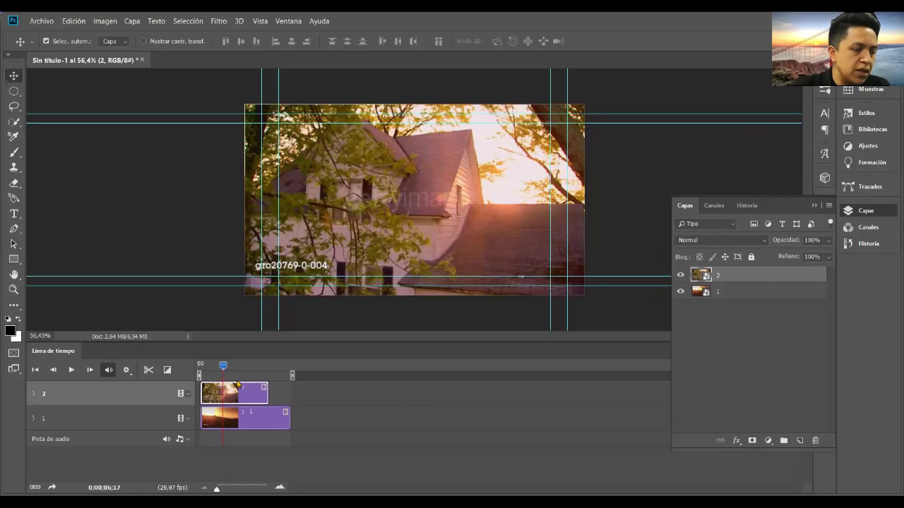
{"action": "mouse_move", "coordinate": [235, 365]}
{"action": "left_mouse_down"}
{"action": "mouse_move", "coordinate": [273, 367]}
{"action": "mouse_move", "coordinate": [276, 381]}
{"action": "left_mouse_up"}
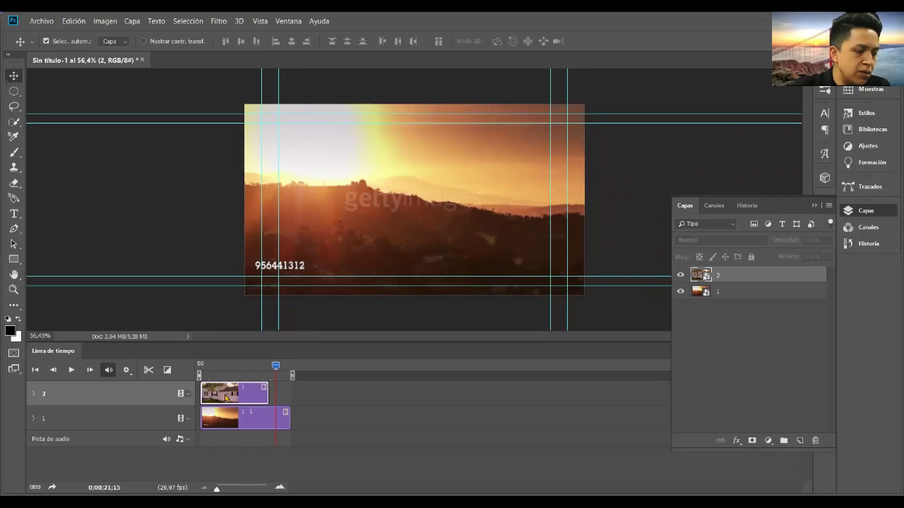
{"action": "left_click_drag", "start_coordinate": [221, 394], "coordinate": [315, 421]}
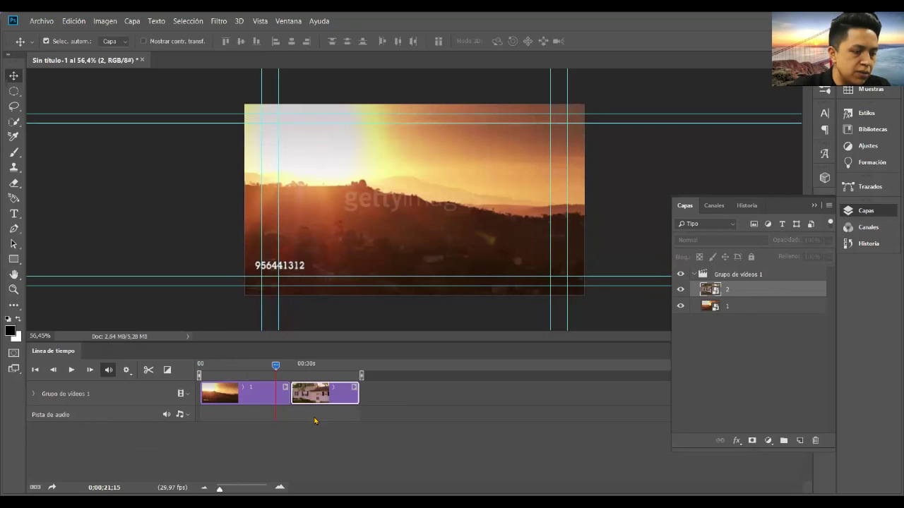
{"action": "key", "text": "ctrl+z"}
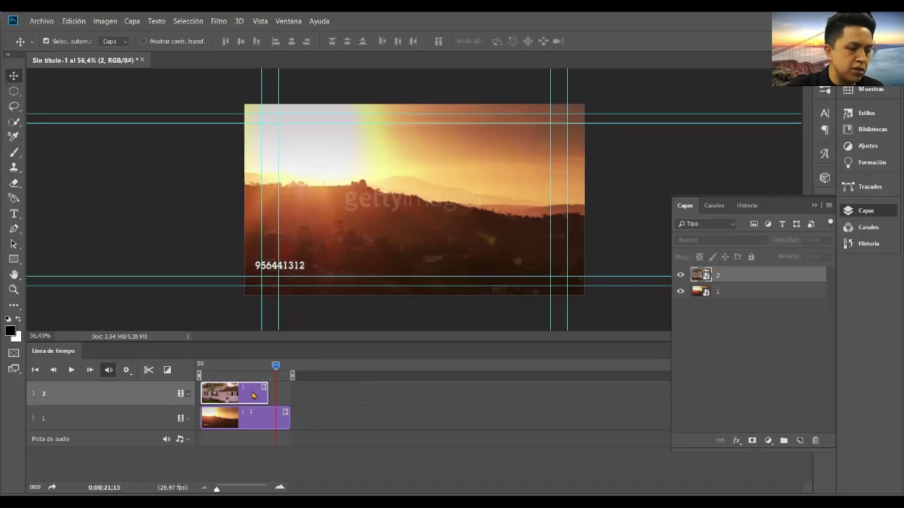
{"action": "left_click_drag", "start_coordinate": [255, 388], "coordinate": [337, 417]}
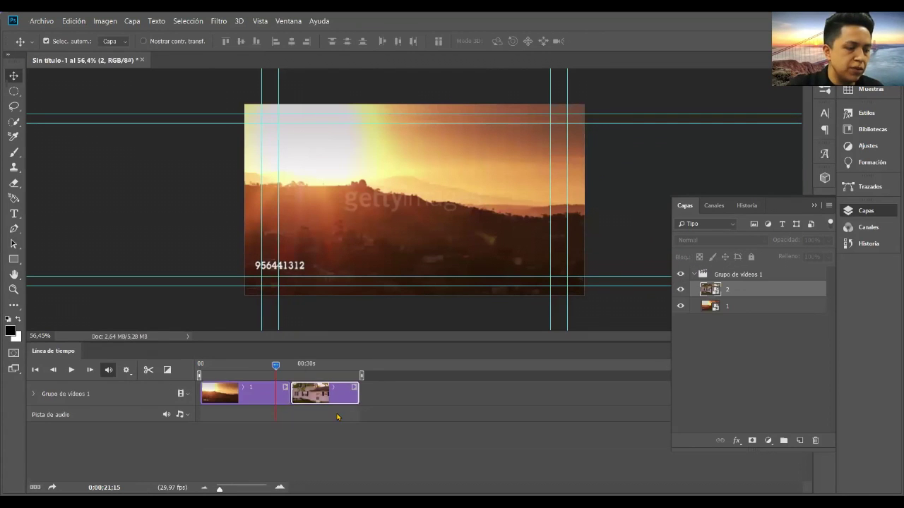
Step: Preview the cut between the clips, then open the transitions list at 2 s duration
{"action": "left_click_drag", "start_coordinate": [276, 365], "coordinate": [283, 365]}
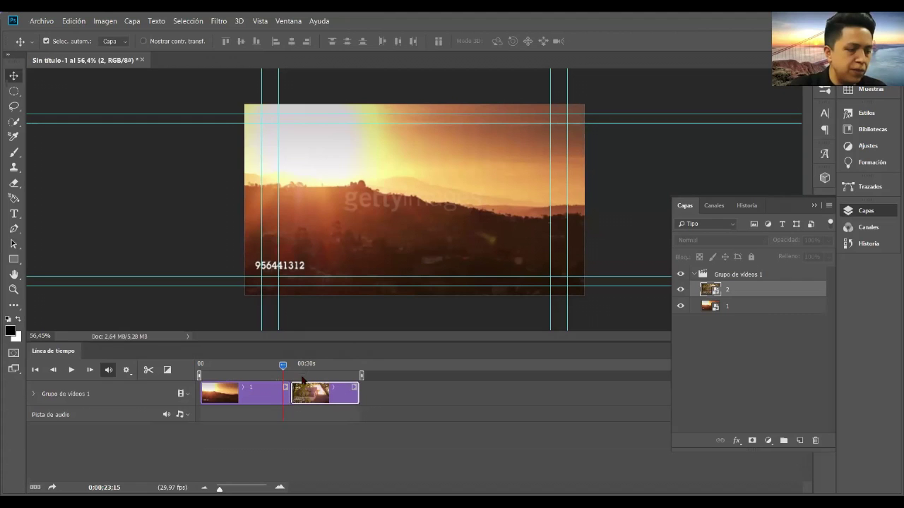
{"action": "key", "text": "space"}
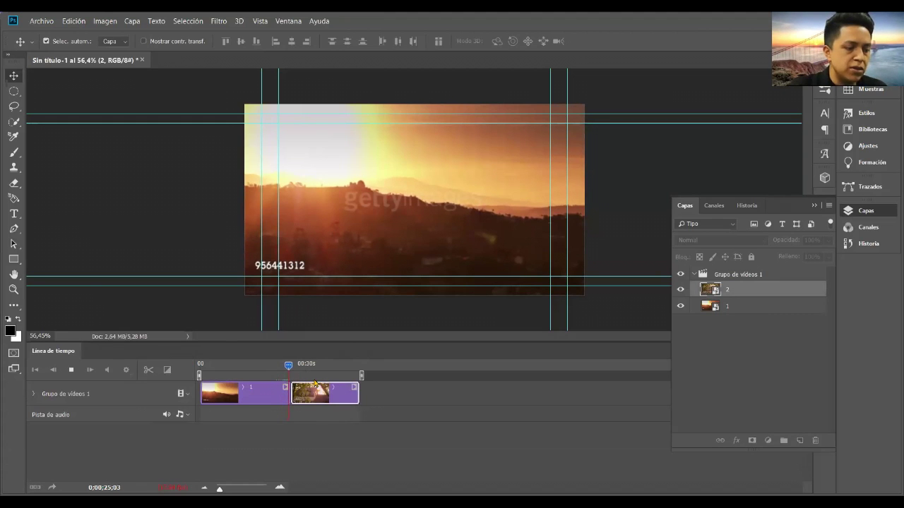
{"action": "key", "text": "space"}
{"action": "left_click_drag", "start_coordinate": [294, 365], "coordinate": [278, 365]}
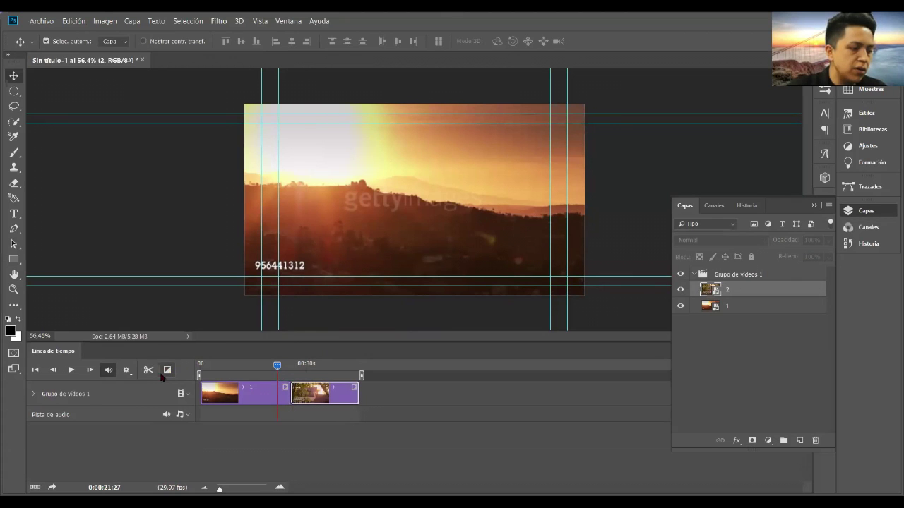
{"action": "left_click", "coordinate": [168, 370]}
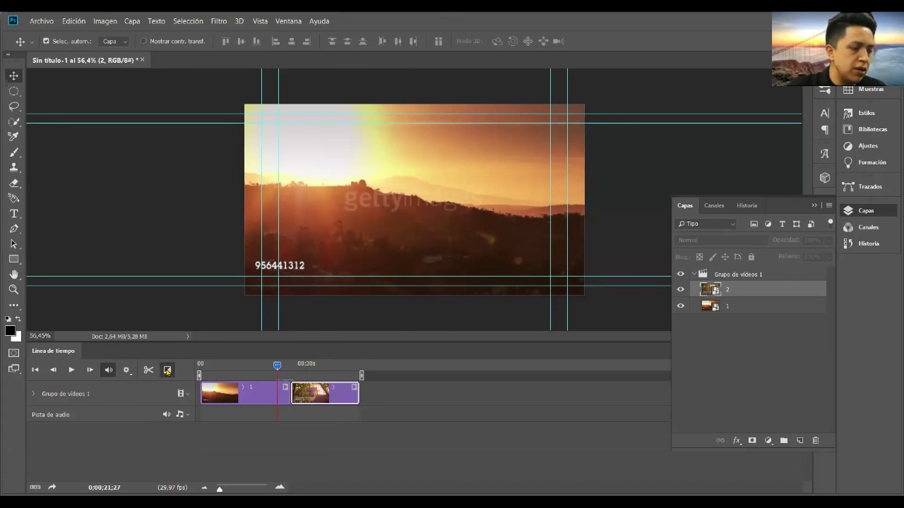
{"action": "left_click", "coordinate": [168, 371]}
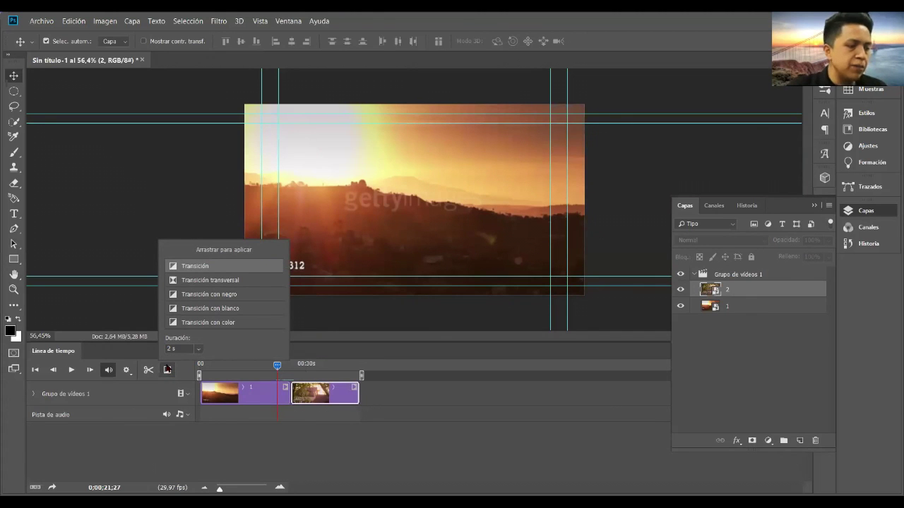
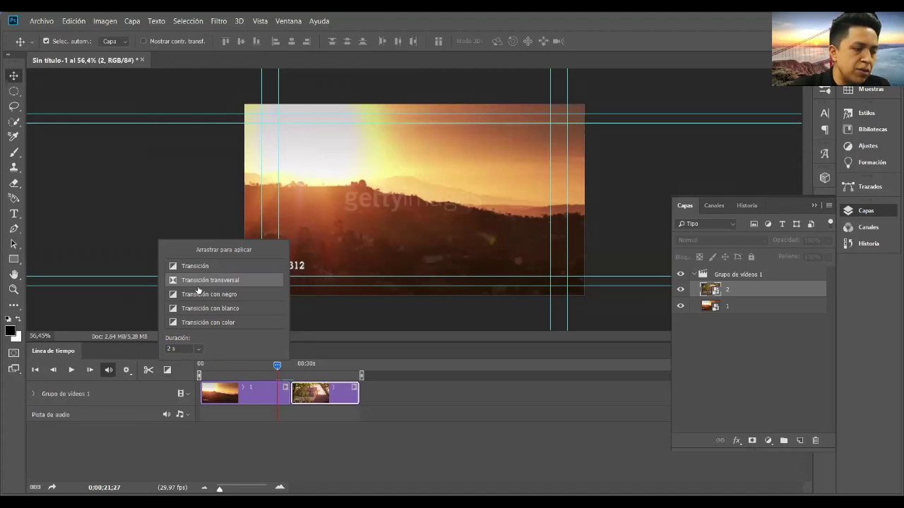
Step: Apply a cross-fade at the sunset–house clip junction and preview it
{"action": "left_click_drag", "start_coordinate": [200, 283], "coordinate": [292, 395]}
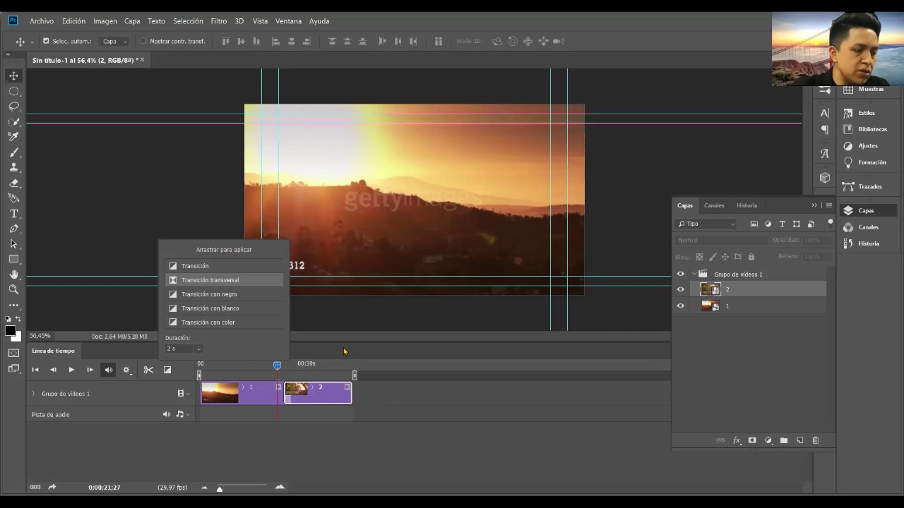
{"action": "left_click", "coordinate": [252, 380]}
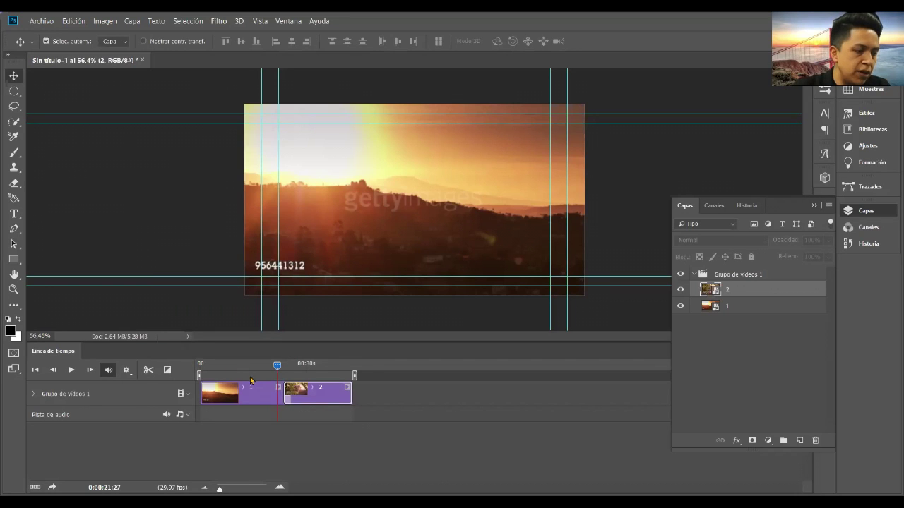
{"action": "left_click", "coordinate": [72, 370]}
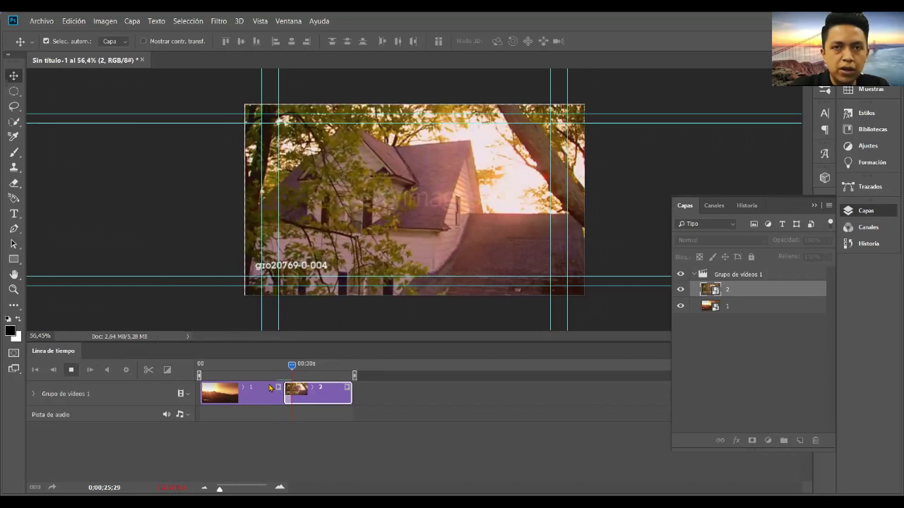
{"action": "left_click", "coordinate": [71, 370]}
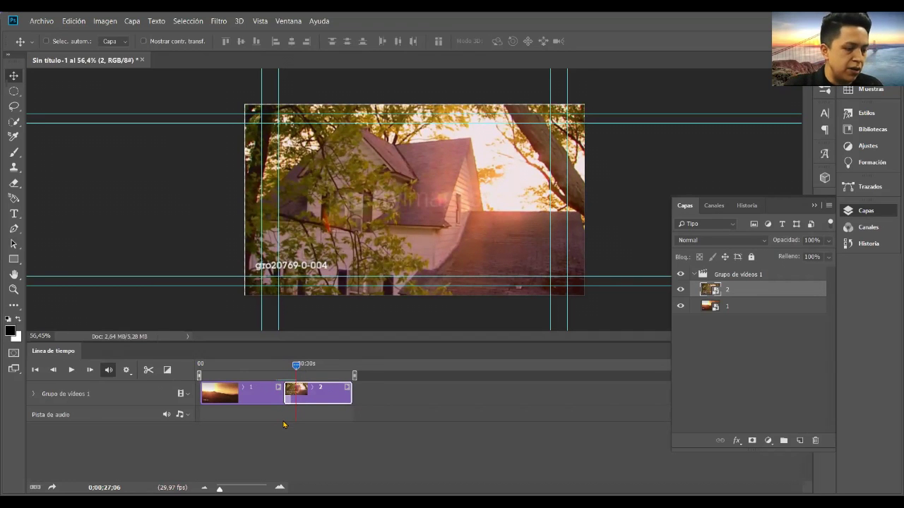
{"action": "left_click", "coordinate": [276, 366]}
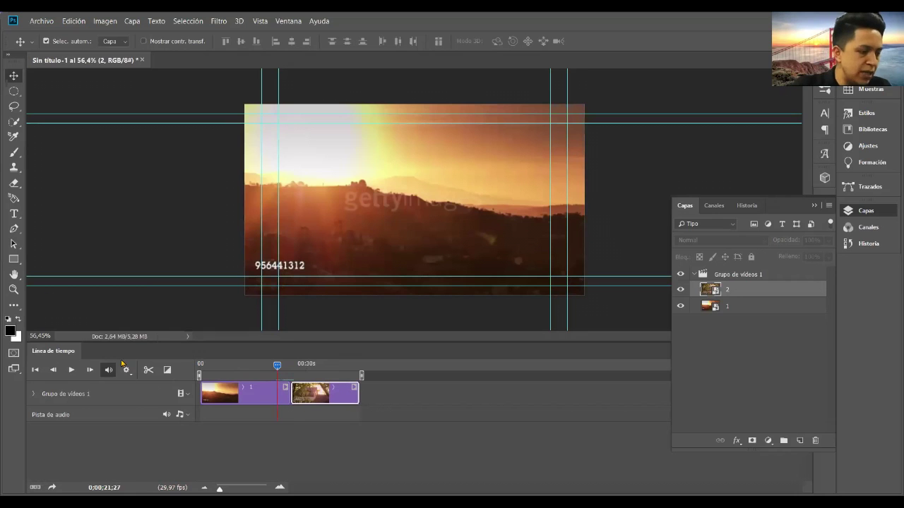
Step: Lengthen the Transición transversal to about 5 s and reapply it between the clips
{"action": "left_click", "coordinate": [168, 370]}
{"action": "left_click", "coordinate": [198, 349]}
{"action": "left_click_drag", "start_coordinate": [203, 364], "coordinate": [221, 364]}
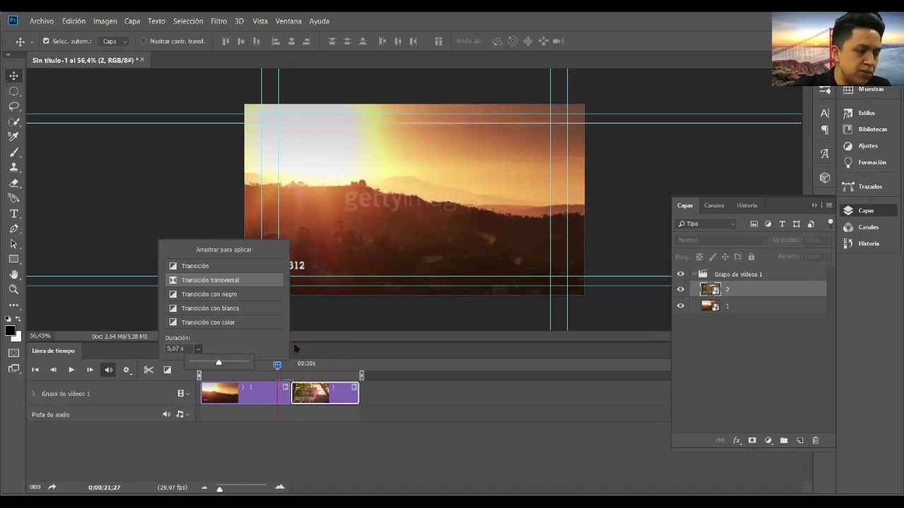
{"action": "left_click", "coordinate": [167, 369]}
{"action": "left_click_drag", "start_coordinate": [211, 279], "coordinate": [290, 397]}
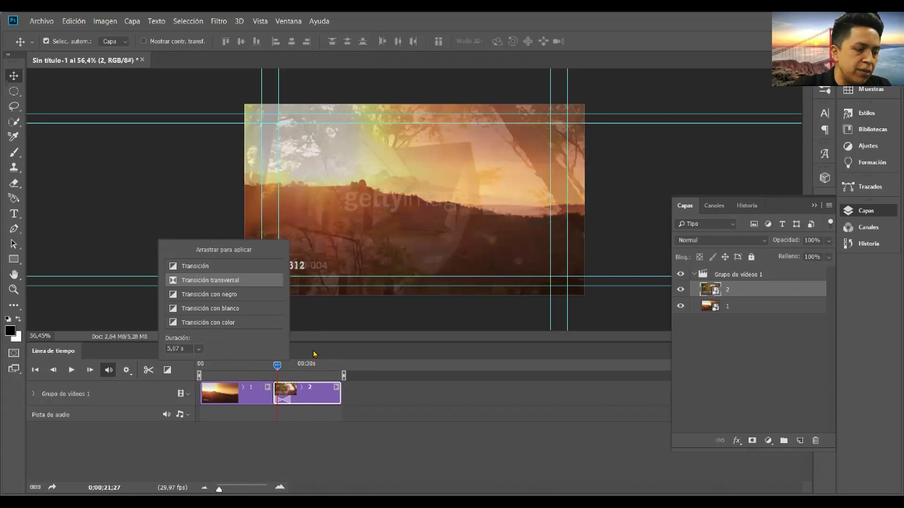
Step: Play the cross-fade from 0;00;15;07, then scrub to 0;00;24;01 inside it
{"action": "left_click", "coordinate": [255, 369]}
{"action": "key", "text": "space"}
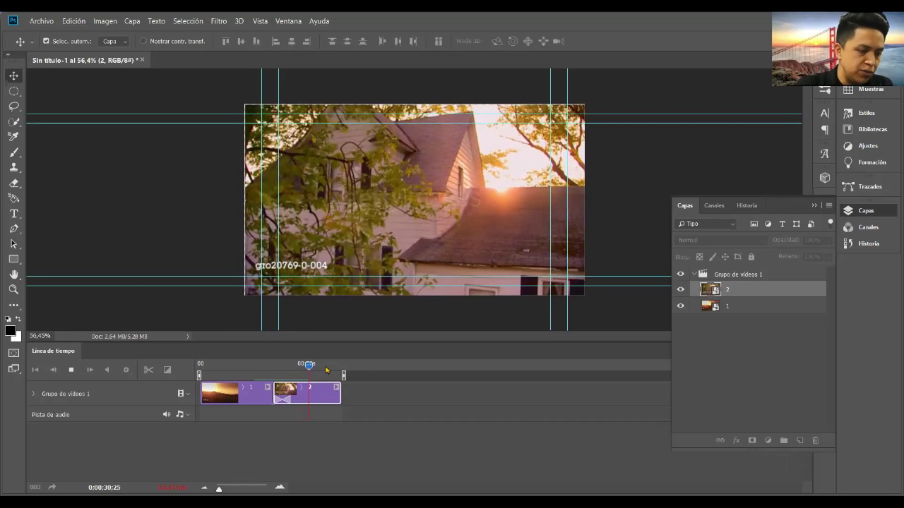
{"action": "key", "text": "space"}
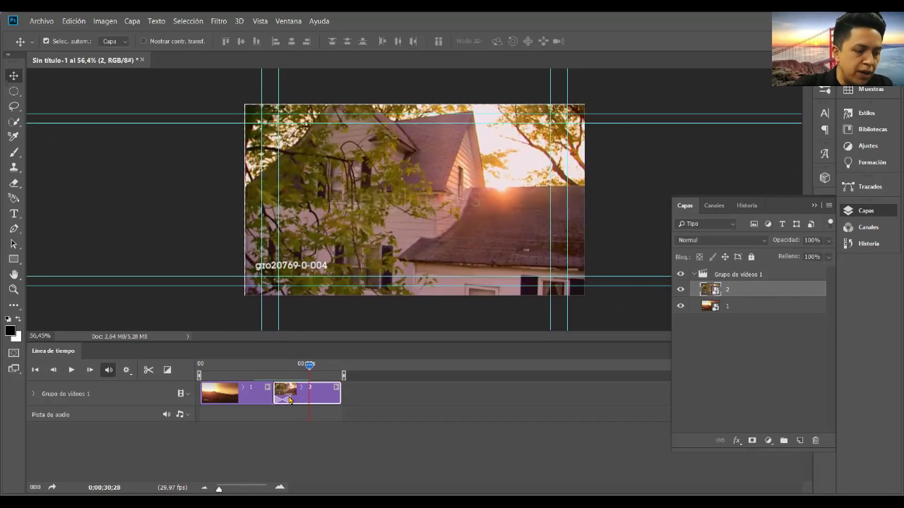
{"action": "mouse_move", "coordinate": [302, 364]}
{"action": "left_mouse_down"}
{"action": "mouse_move", "coordinate": [281, 366]}
{"action": "mouse_move", "coordinate": [291, 367]}
{"action": "left_mouse_up"}
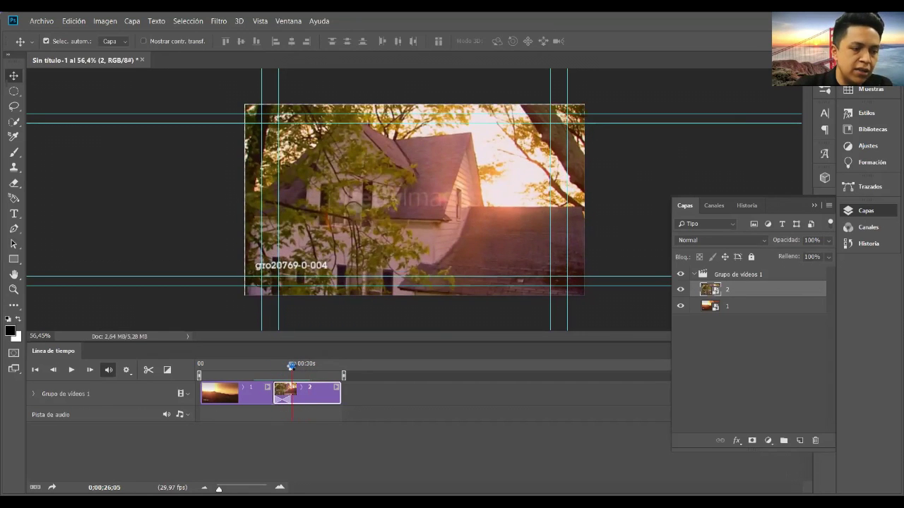
{"action": "left_click_drag", "start_coordinate": [291, 366], "coordinate": [285, 366]}
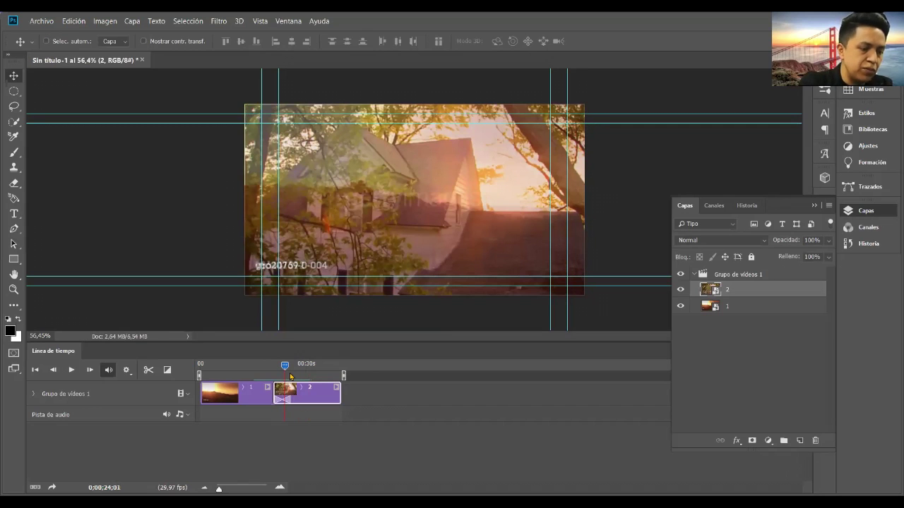
Step: Undo the long cross-fade transition with Ctrl+Z
{"action": "key", "text": "ctrl"}
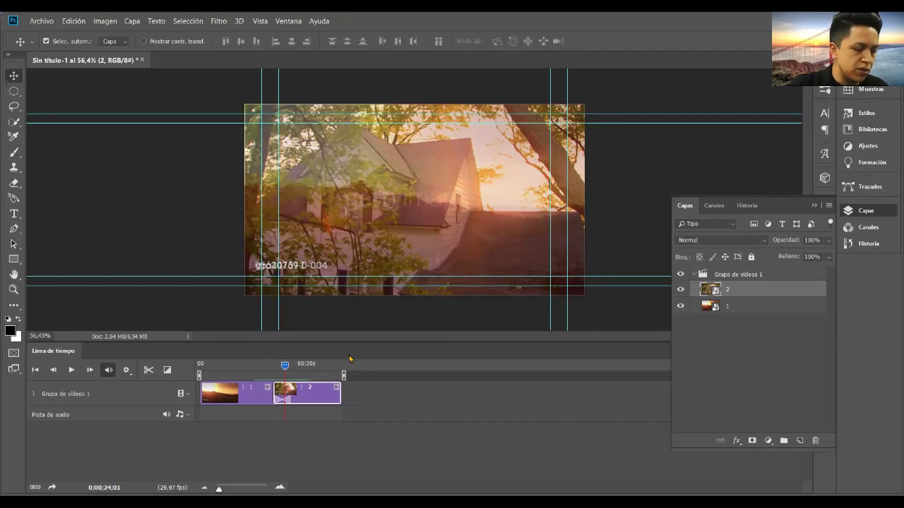
{"action": "key", "text": "ctrl"}
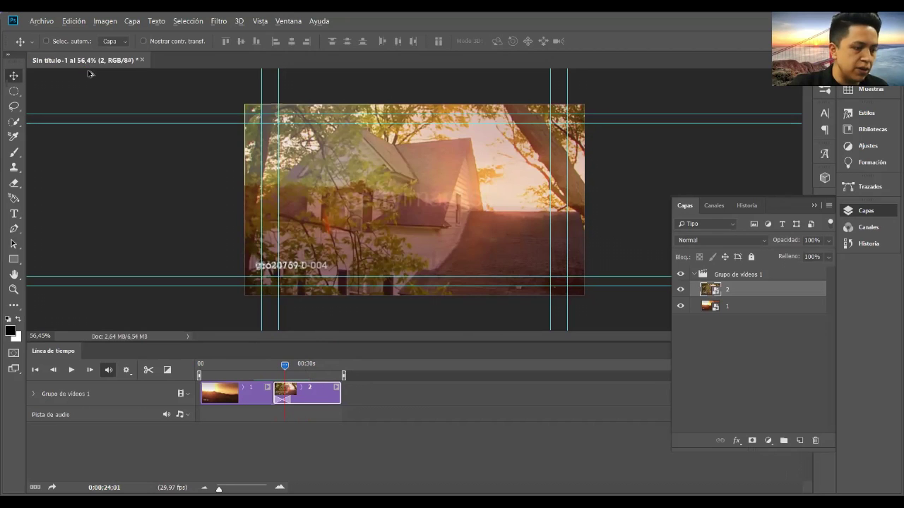
{"action": "key", "text": "ctrl+z"}
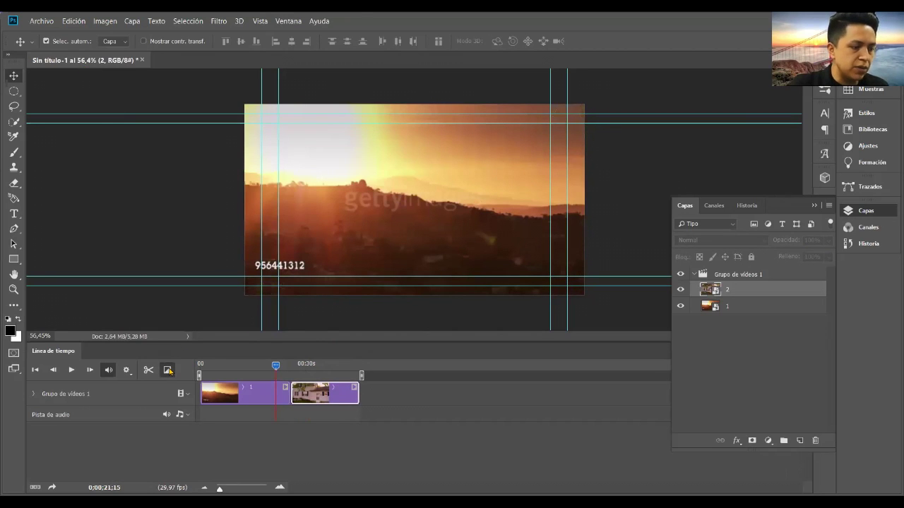
Step: Apply a 2-second Transición transversal between the sunset and house clips
{"action": "left_click", "coordinate": [168, 370]}
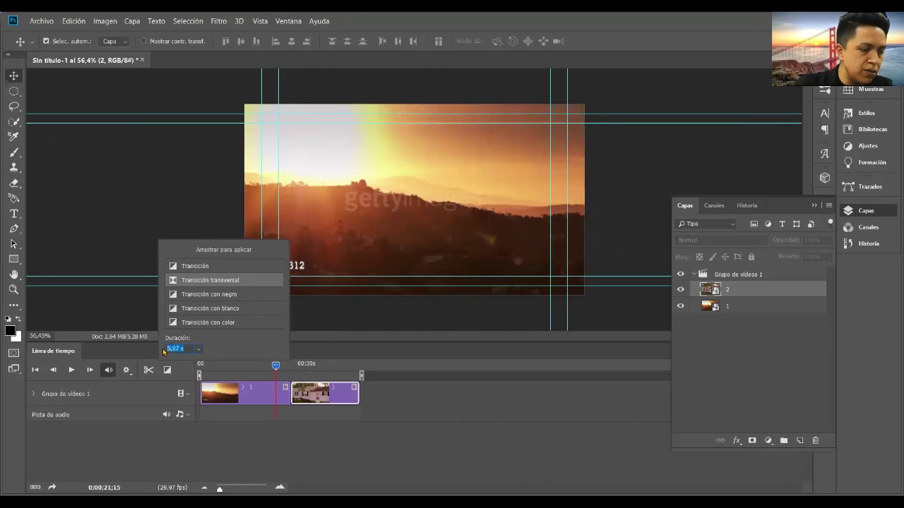
{"action": "type", "text": "2"}
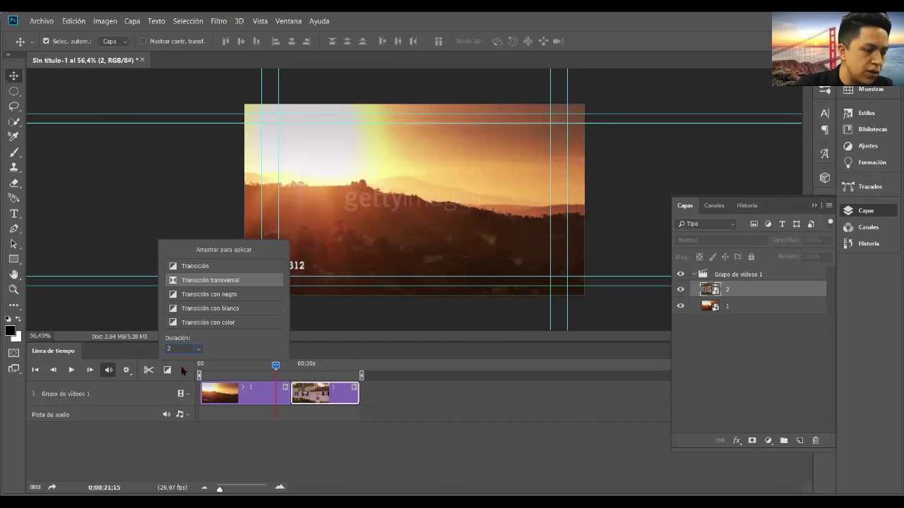
{"action": "key", "text": "Return"}
{"action": "left_click", "coordinate": [167, 370]}
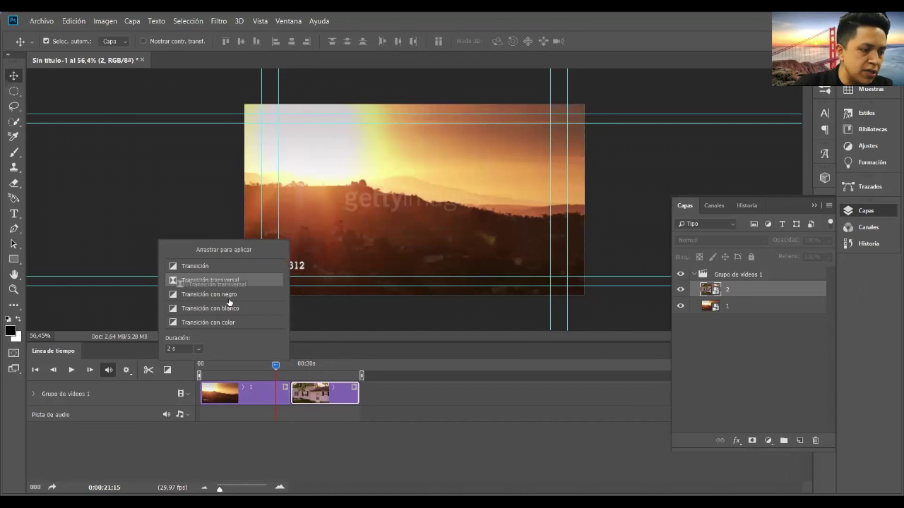
{"action": "left_click_drag", "start_coordinate": [210, 279], "coordinate": [289, 398]}
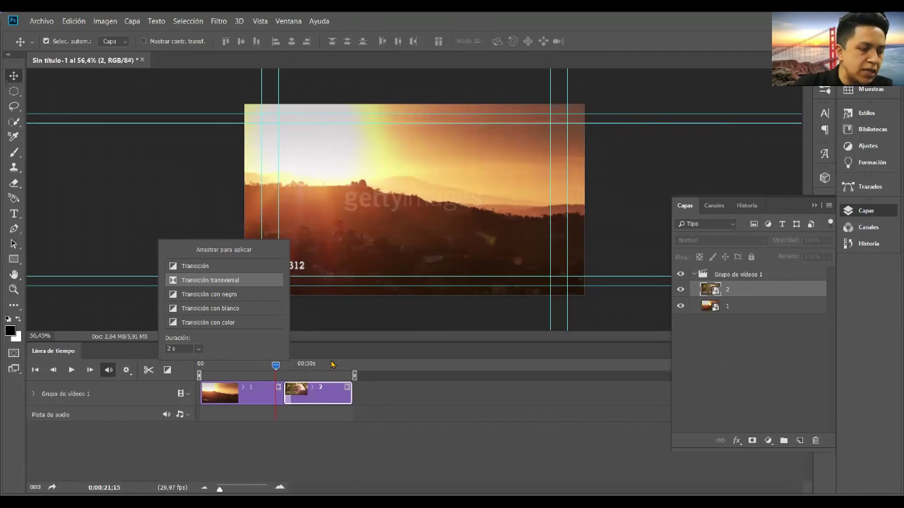
Step: Play the video from the start to preview the 2 s transition
{"action": "left_click", "coordinate": [332, 368]}
{"action": "left_click_drag", "start_coordinate": [332, 366], "coordinate": [176, 374]}
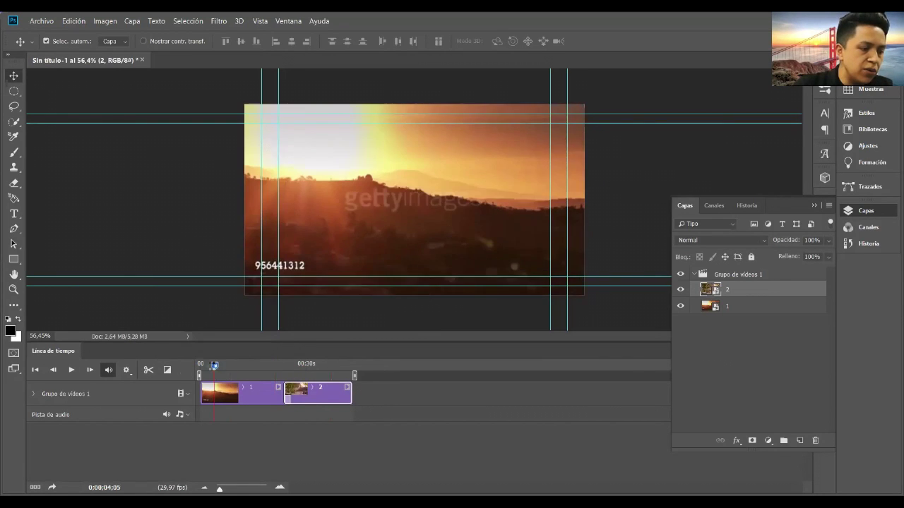
{"action": "key", "text": "space"}
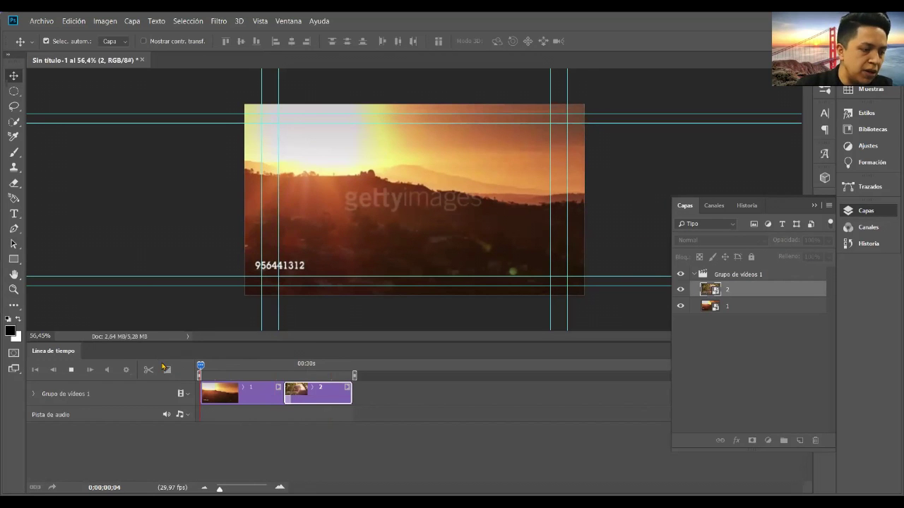
Step: Try splitting the sunset clip at 0;00;23;03, then undo the split
{"action": "left_click", "coordinate": [257, 395]}
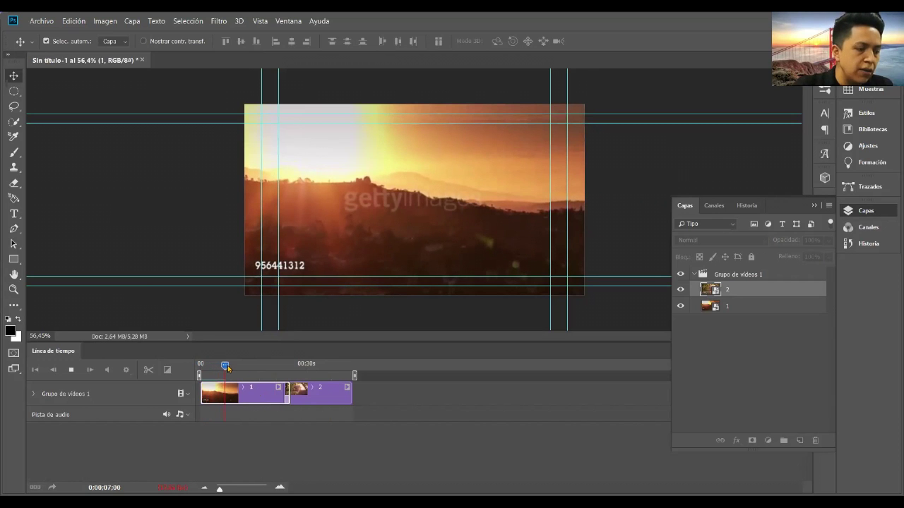
{"action": "left_click_drag", "start_coordinate": [227, 366], "coordinate": [251, 366]}
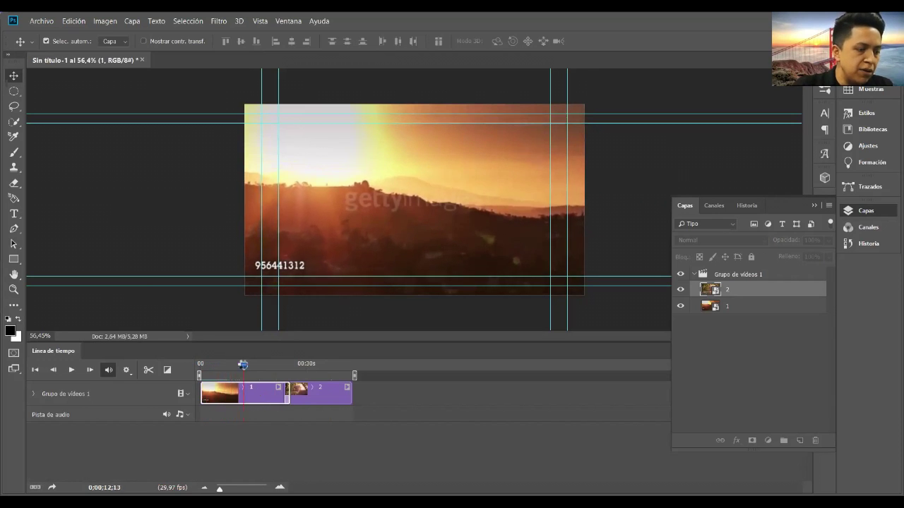
{"action": "mouse_move", "coordinate": [251, 366]}
{"action": "left_mouse_down"}
{"action": "mouse_move", "coordinate": [281, 366]}
{"action": "mouse_move", "coordinate": [256, 367]}
{"action": "left_mouse_up"}
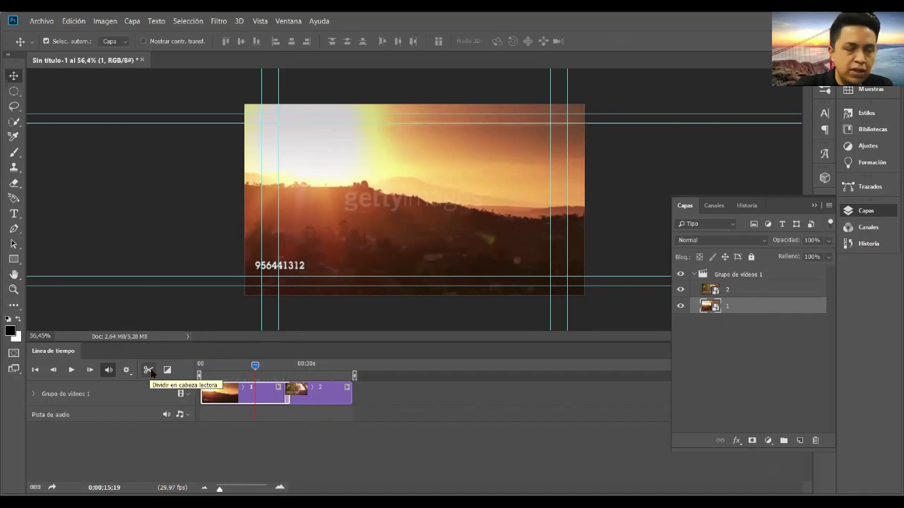
{"action": "left_click", "coordinate": [149, 370]}
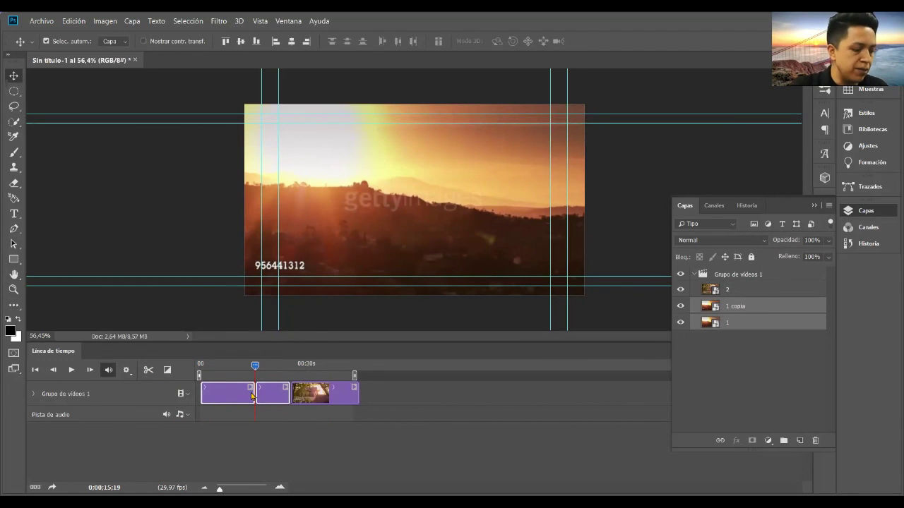
{"action": "key", "text": "ctrl+z"}
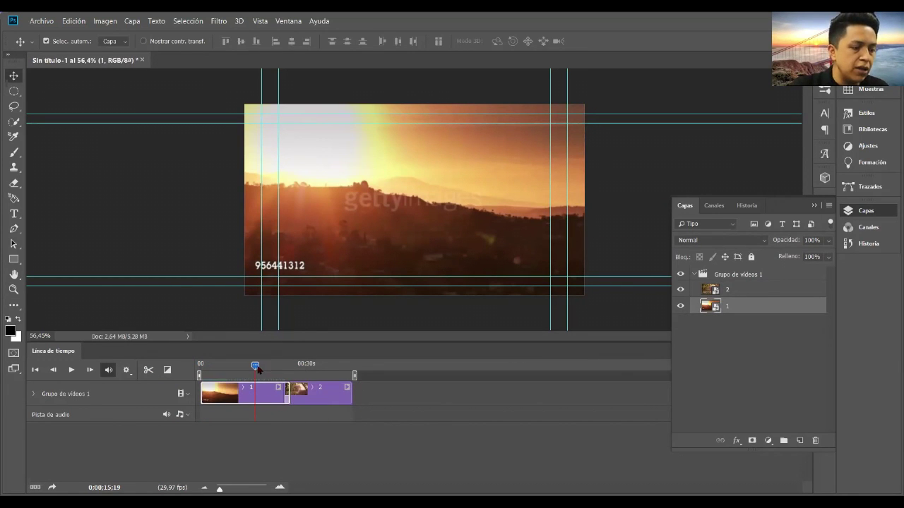
Step: Split the sunset clip at 0;00;11;27 and delete its trailing piece
{"action": "left_click_drag", "start_coordinate": [257, 365], "coordinate": [242, 365]}
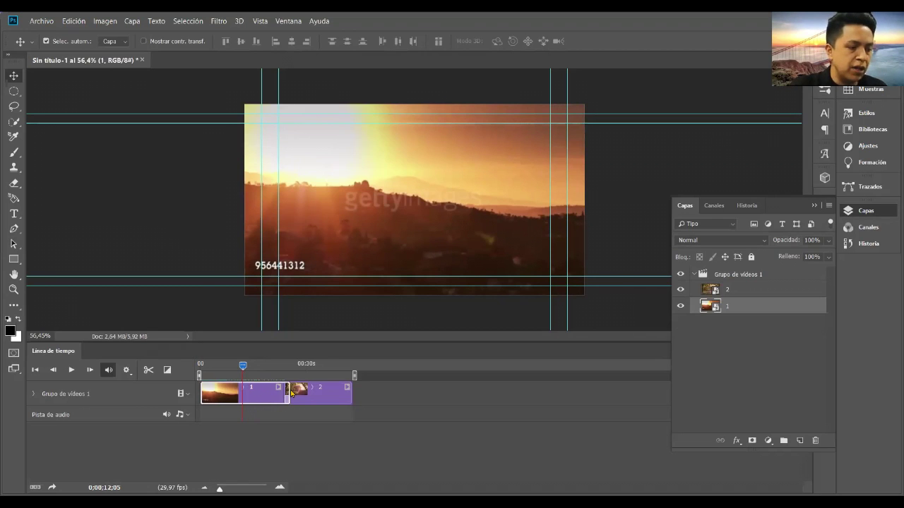
{"action": "left_click_drag", "start_coordinate": [242, 366], "coordinate": [242, 366]}
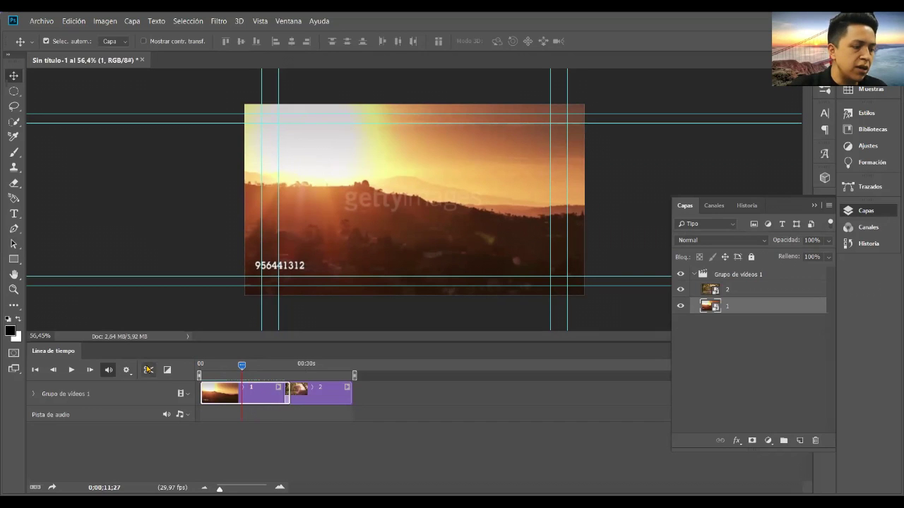
{"action": "left_click", "coordinate": [148, 371]}
{"action": "left_click", "coordinate": [265, 394]}
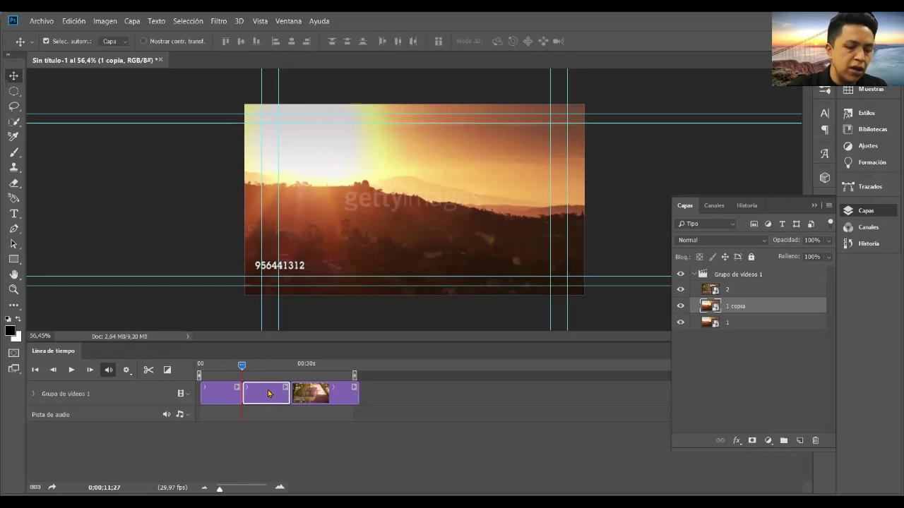
{"action": "key", "text": "Delete"}
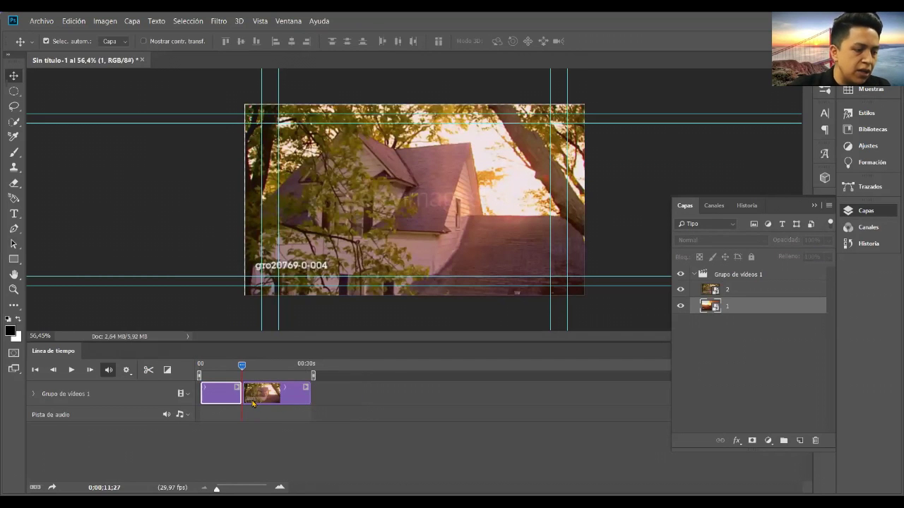
Step: Play back the trimmed join from 0;00;08;29
{"action": "left_click_drag", "start_coordinate": [241, 364], "coordinate": [233, 368]}
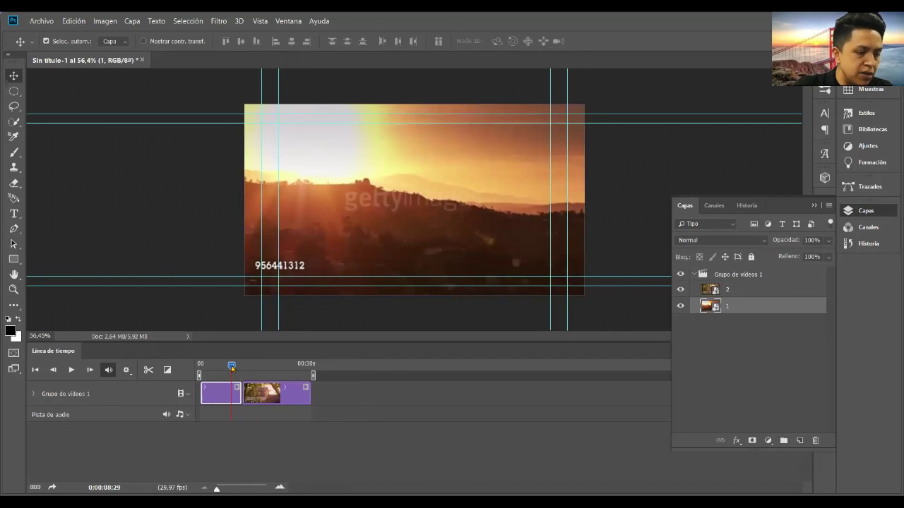
{"action": "key", "text": "space"}
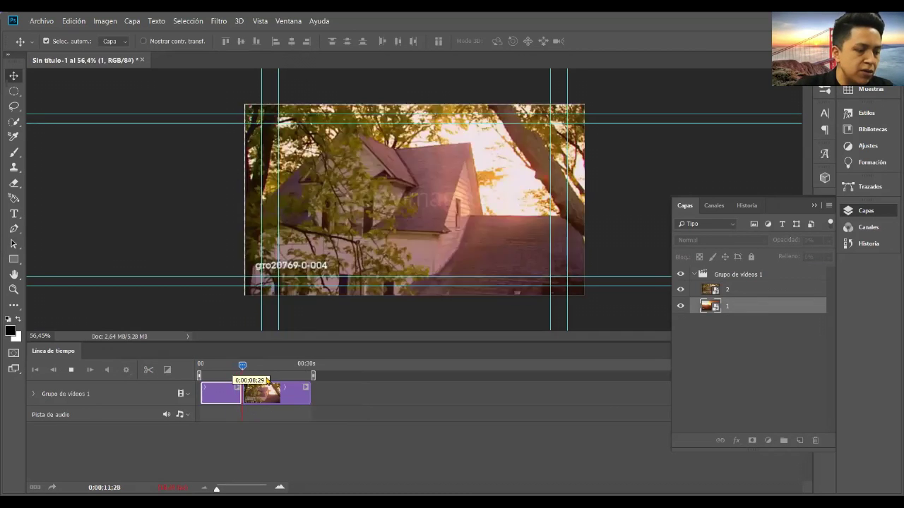
{"action": "left_click_drag", "start_coordinate": [245, 373], "coordinate": [225, 387]}
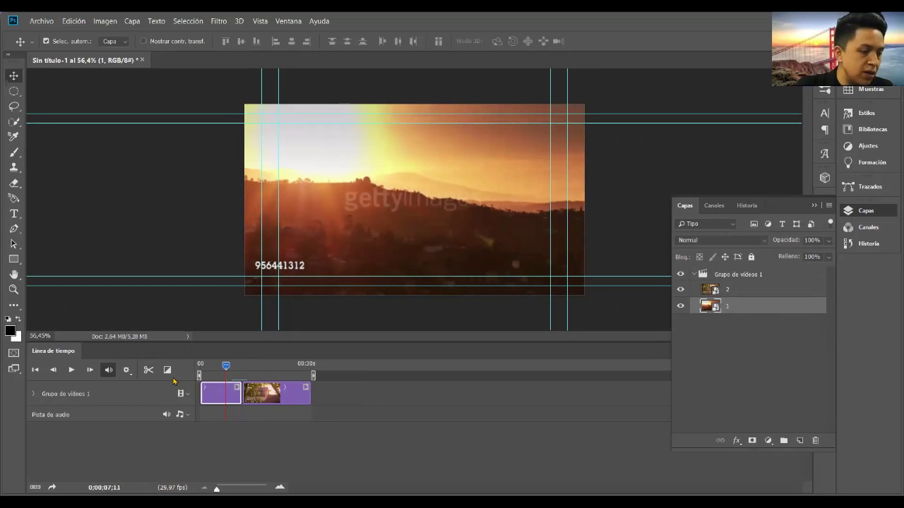
Step: Split the sunset clip at 0;00;05;27 and delete the end piece
{"action": "left_click_drag", "start_coordinate": [226, 365], "coordinate": [221, 365]}
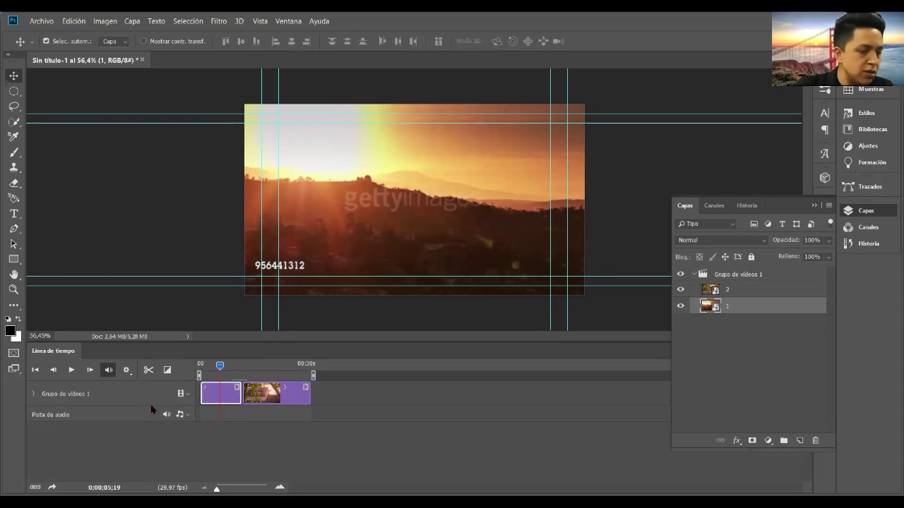
{"action": "left_click_drag", "start_coordinate": [228, 368], "coordinate": [220, 372]}
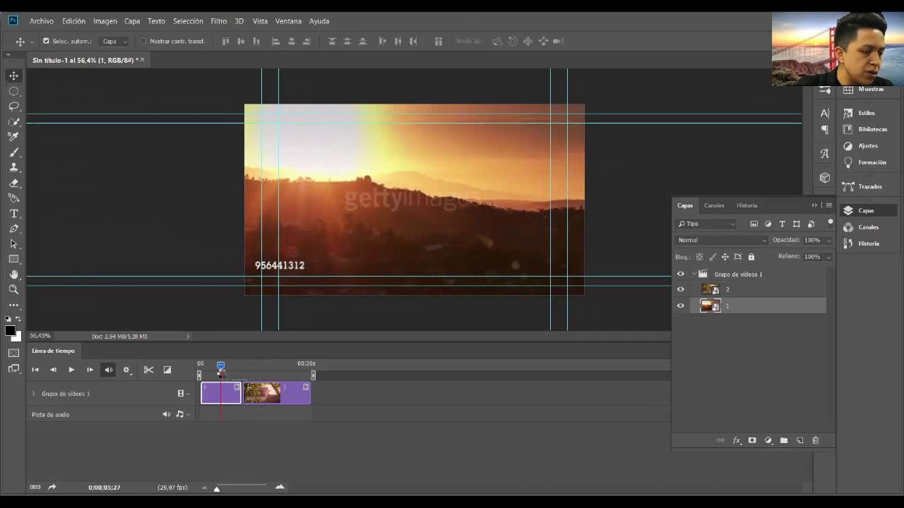
{"action": "left_click", "coordinate": [150, 372]}
{"action": "left_click", "coordinate": [233, 401]}
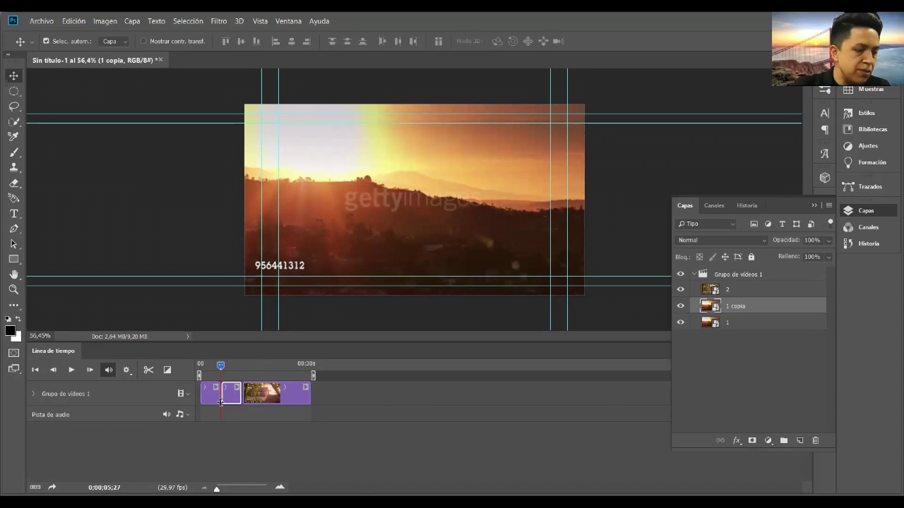
{"action": "key", "text": "Delete"}
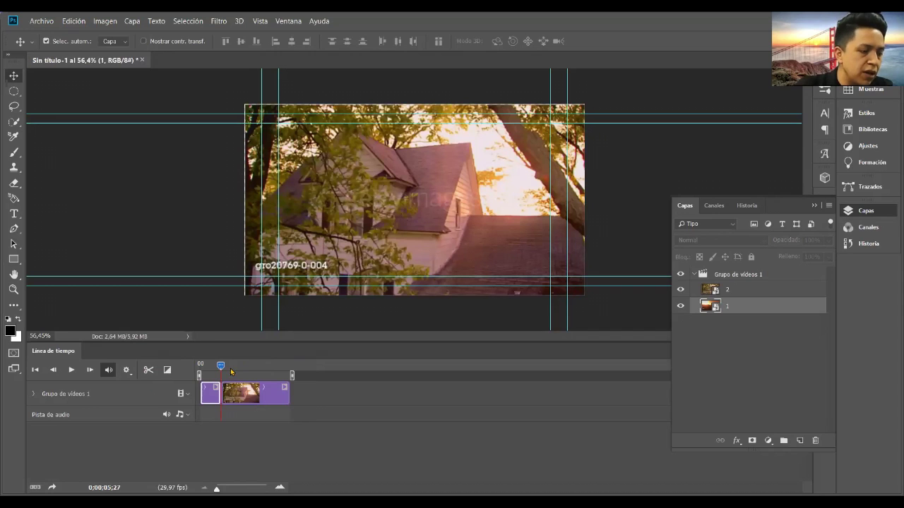
Step: Play the edited video from the beginning, then stop it
{"action": "left_click_drag", "start_coordinate": [221, 367], "coordinate": [201, 367]}
{"action": "key", "text": "space"}
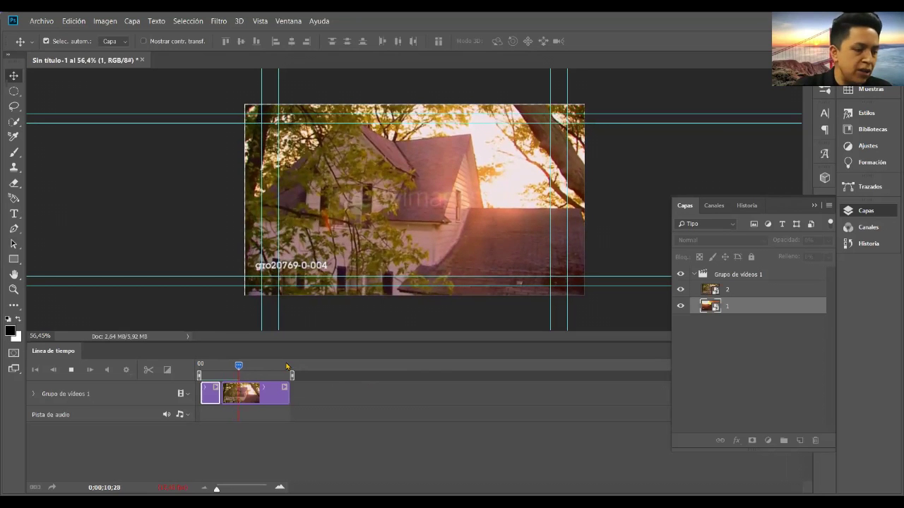
{"action": "key", "text": "space"}
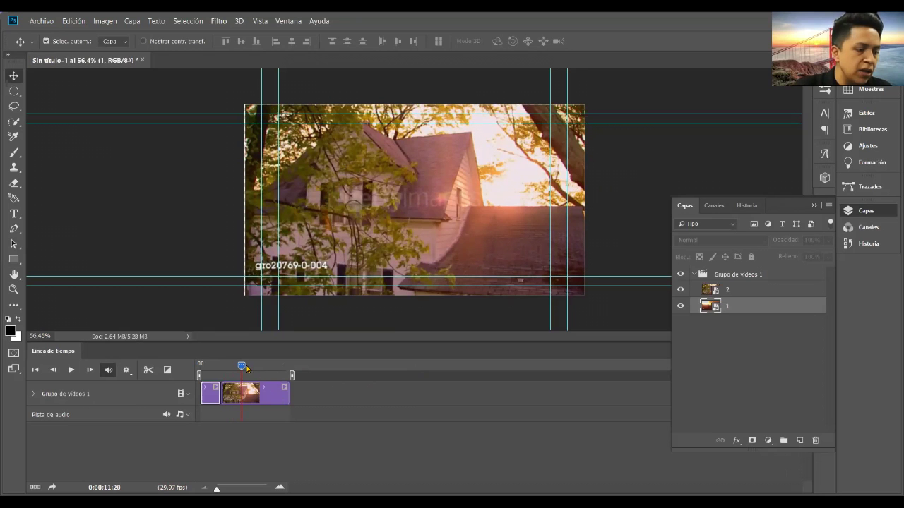
Step: Set the playhead to 0;00;15;07 and select the house clip
{"action": "left_click_drag", "start_coordinate": [250, 367], "coordinate": [255, 366]}
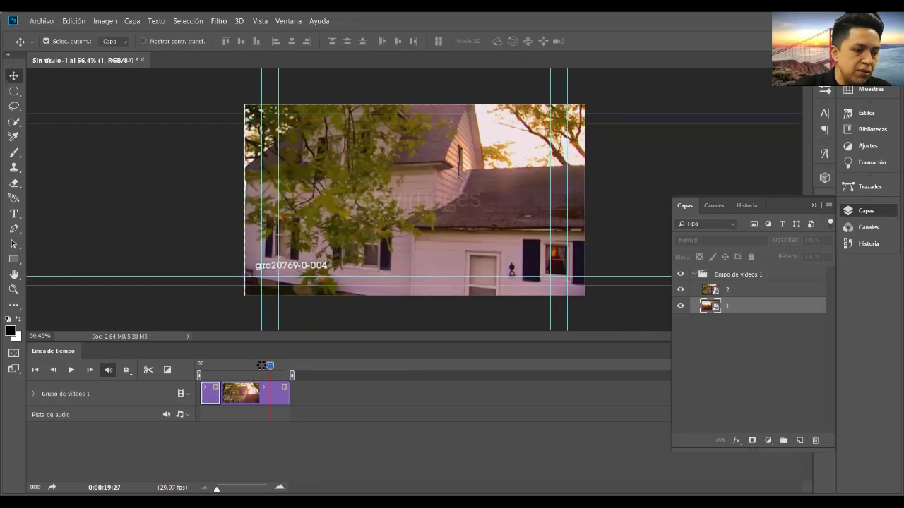
{"action": "left_click", "coordinate": [254, 365]}
{"action": "left_click_drag", "start_coordinate": [253, 367], "coordinate": [254, 365]}
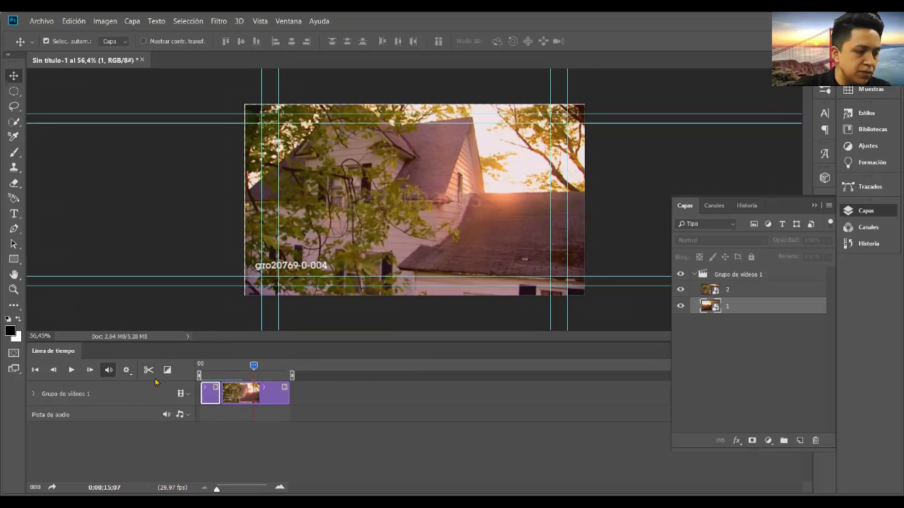
{"action": "left_click", "coordinate": [256, 392]}
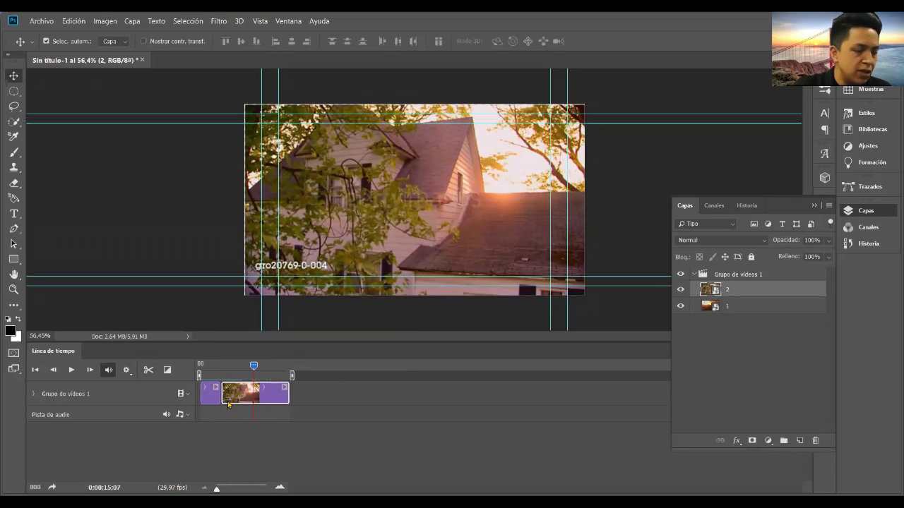
Step: Split the house clip at 0;00;15;07, delete its end, and add a new clip as layer 3
{"action": "left_click", "coordinate": [217, 392]}
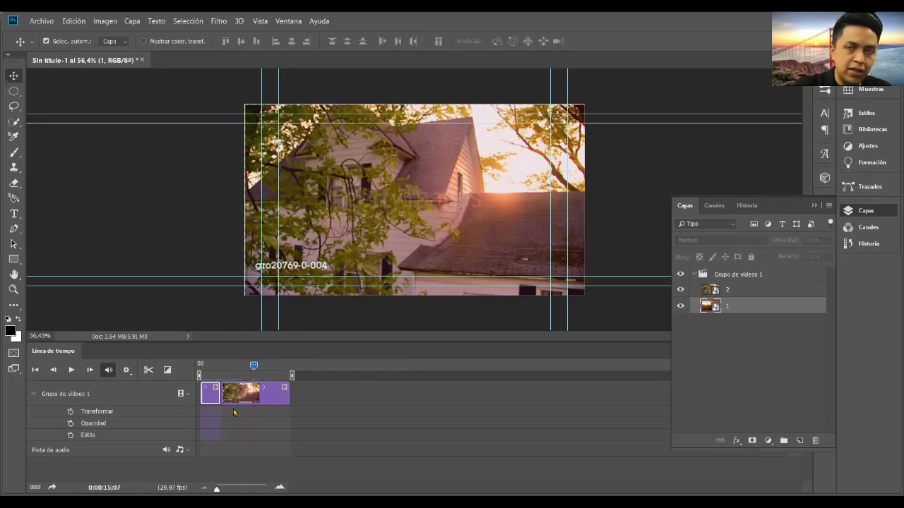
{"action": "left_click", "coordinate": [265, 400]}
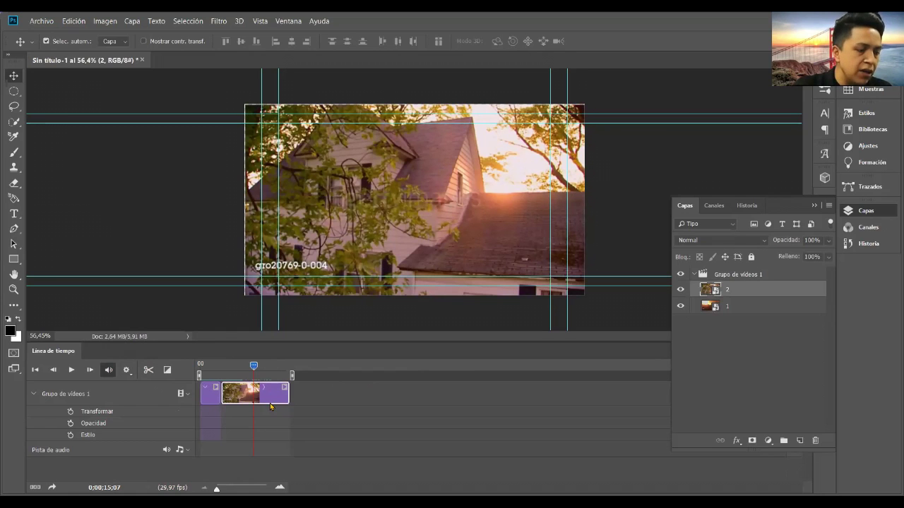
{"action": "left_click", "coordinate": [151, 373]}
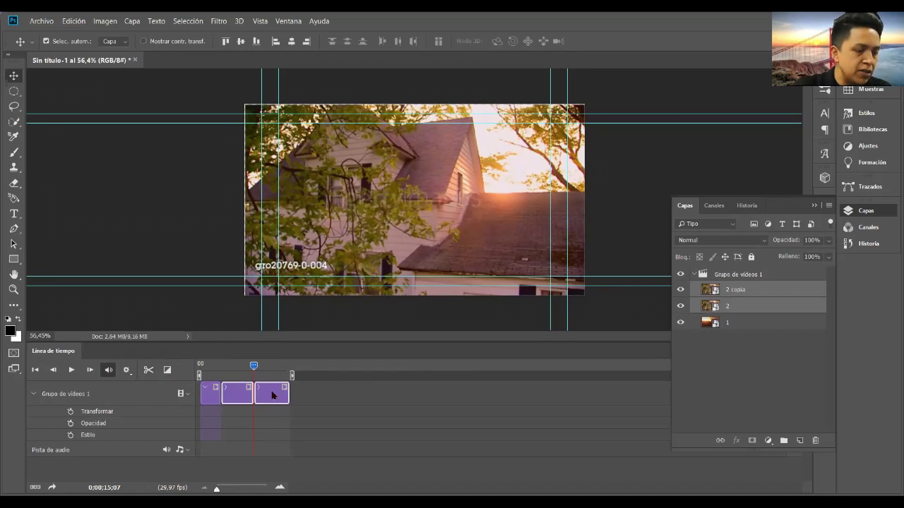
{"action": "left_click", "coordinate": [272, 393]}
{"action": "key", "text": "Delete"}
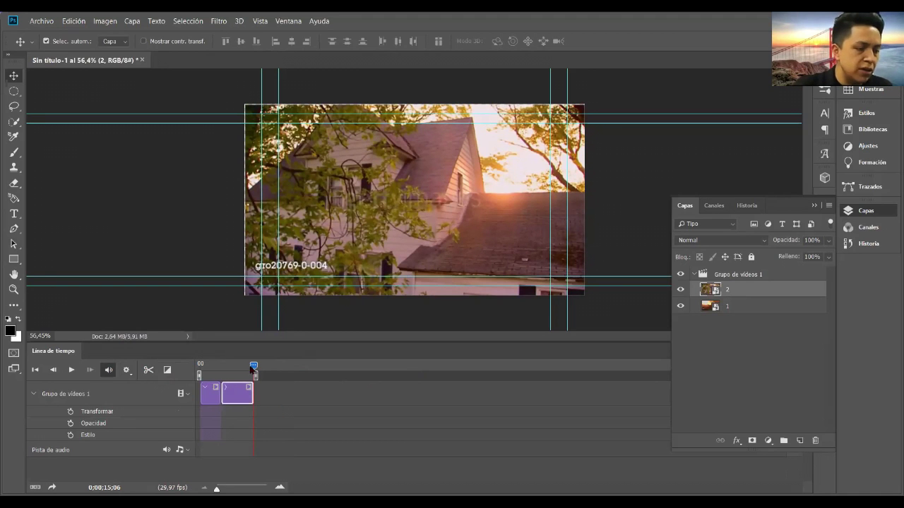
{"action": "left_click_drag", "start_coordinate": [254, 366], "coordinate": [247, 365]}
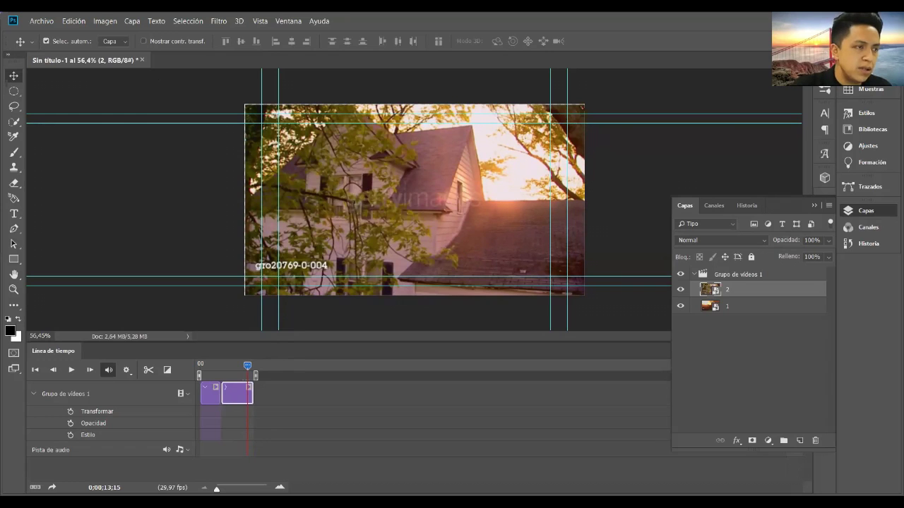
{"action": "left_click_drag", "start_coordinate": [339, 173], "coordinate": [275, 122]}
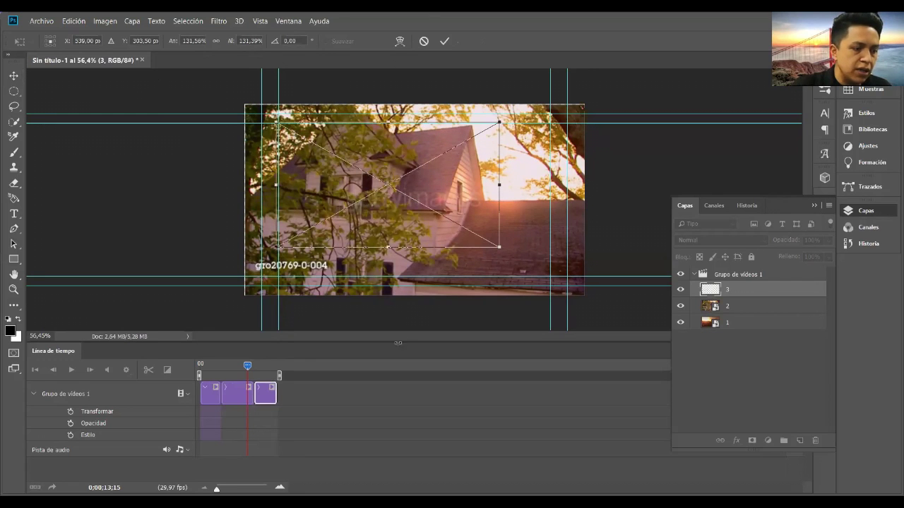
Step: Move the kitchen clip to the top-left and scale it to about 200% to fill the canvas
{"action": "left_click_drag", "start_coordinate": [351, 164], "coordinate": [321, 146]}
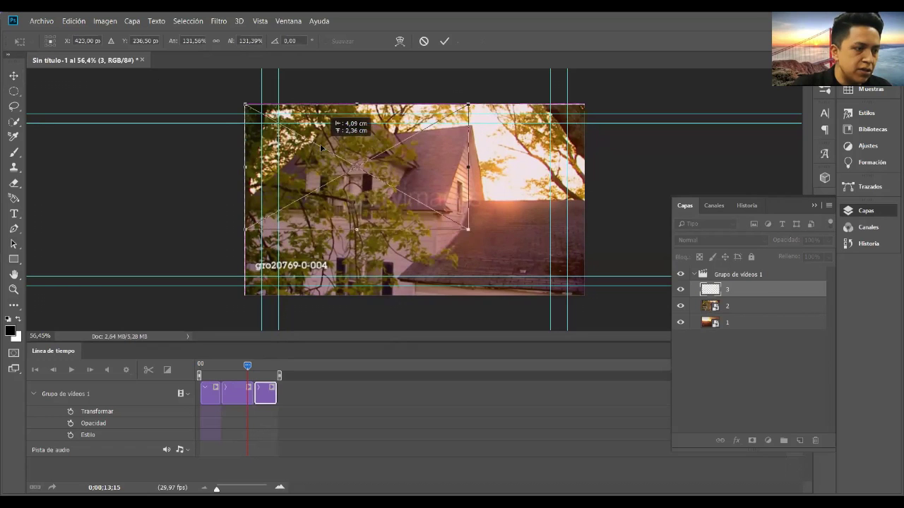
{"action": "left_click_drag", "start_coordinate": [468, 231], "coordinate": [585, 296]}
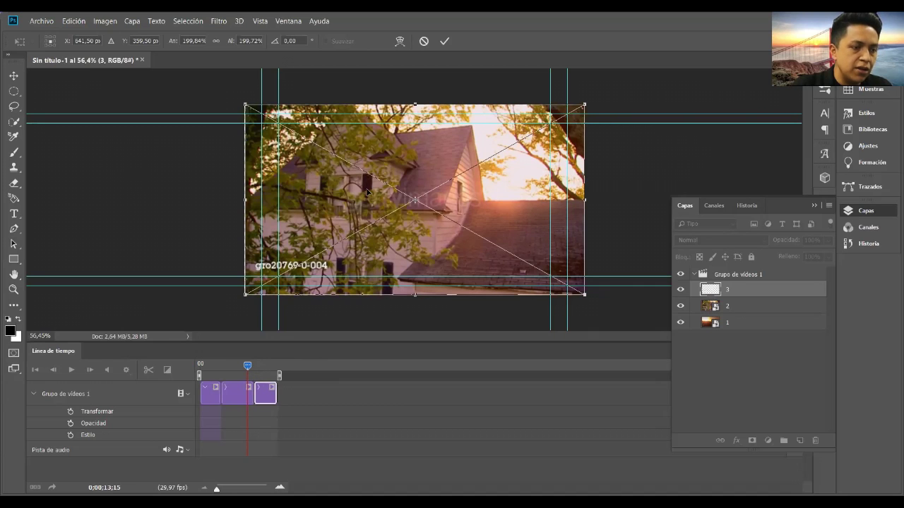
{"action": "left_click", "coordinate": [445, 43]}
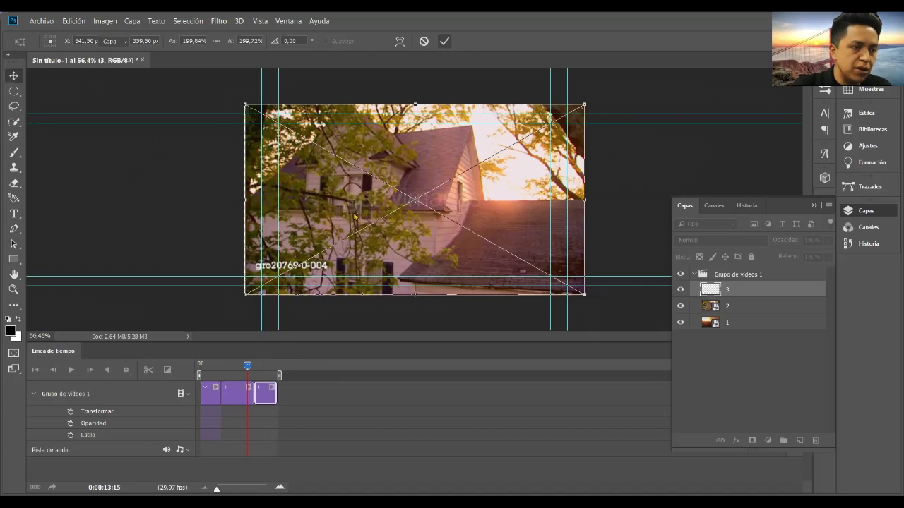
{"action": "left_click_drag", "start_coordinate": [247, 367], "coordinate": [264, 366]}
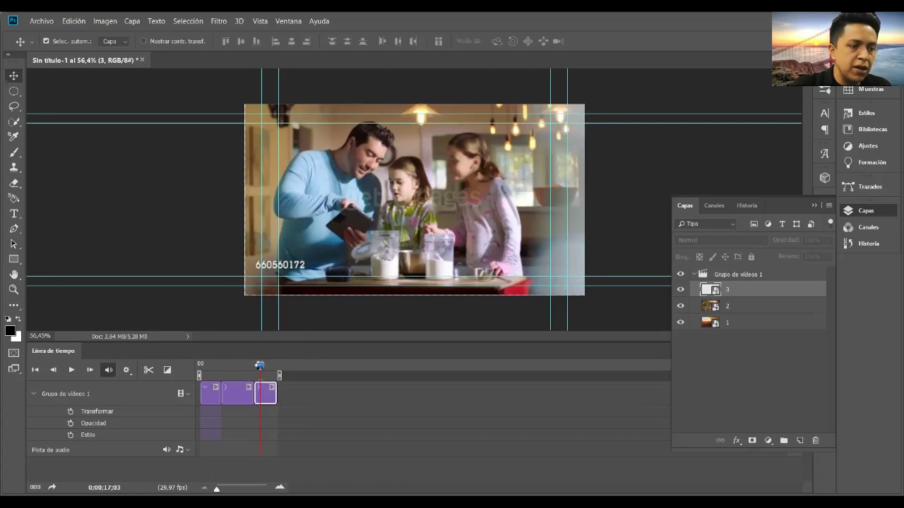
Step: Paste a clip as layer 4 and scale it to fill the canvas
{"action": "left_click_drag", "start_coordinate": [264, 366], "coordinate": [262, 366]}
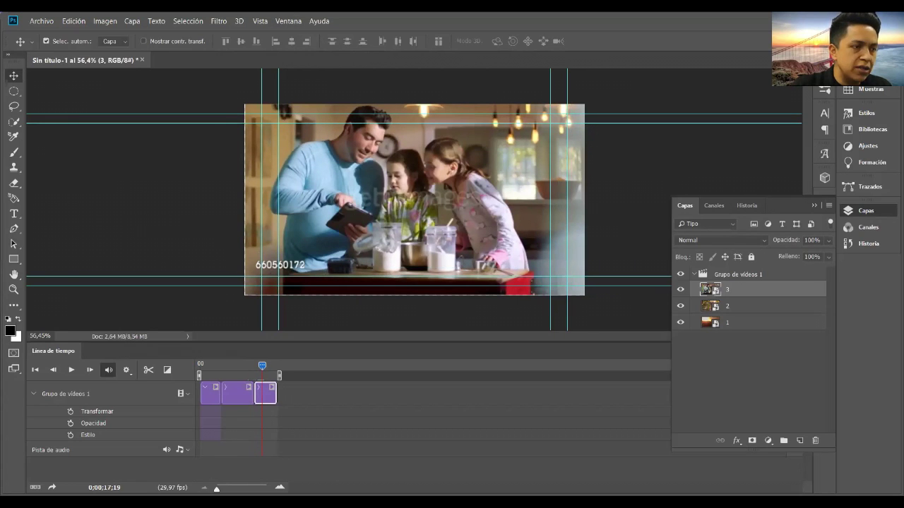
{"action": "key", "text": "ctrl+v"}
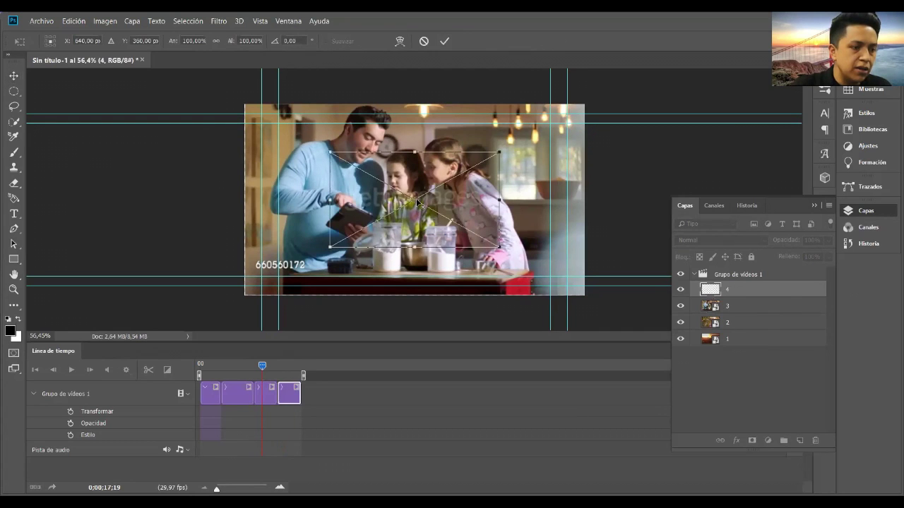
{"action": "left_click_drag", "start_coordinate": [403, 204], "coordinate": [317, 157]}
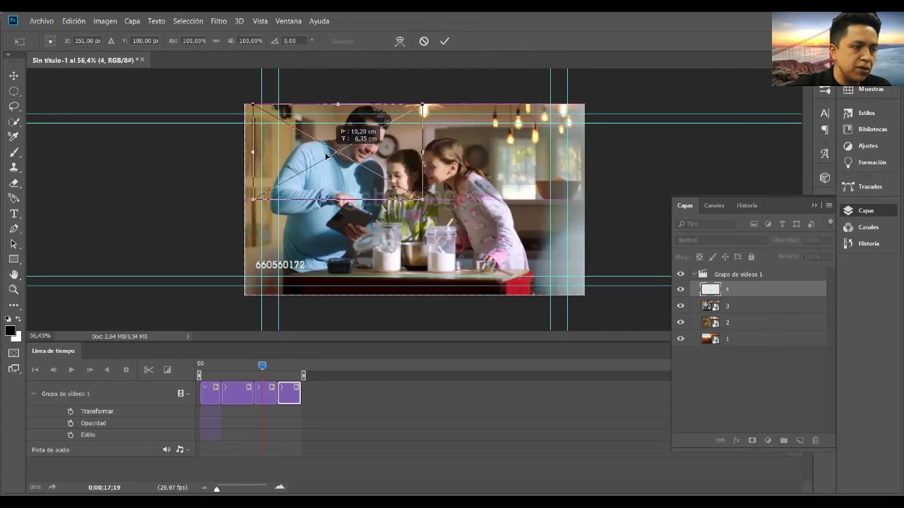
{"action": "mouse_move", "coordinate": [431, 218]}
{"action": "left_mouse_down"}
{"action": "mouse_move", "coordinate": [572, 298]}
{"action": "mouse_move", "coordinate": [585, 296]}
{"action": "left_mouse_up"}
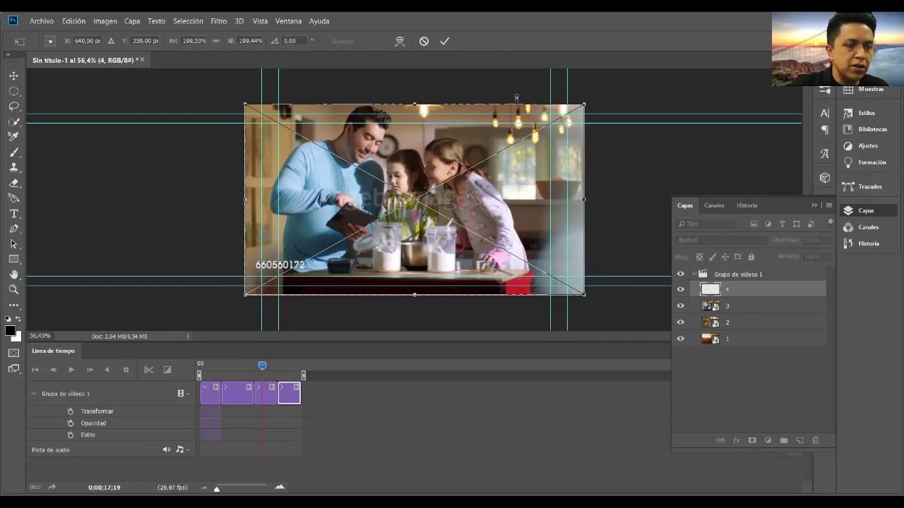
{"action": "left_click", "coordinate": [444, 40]}
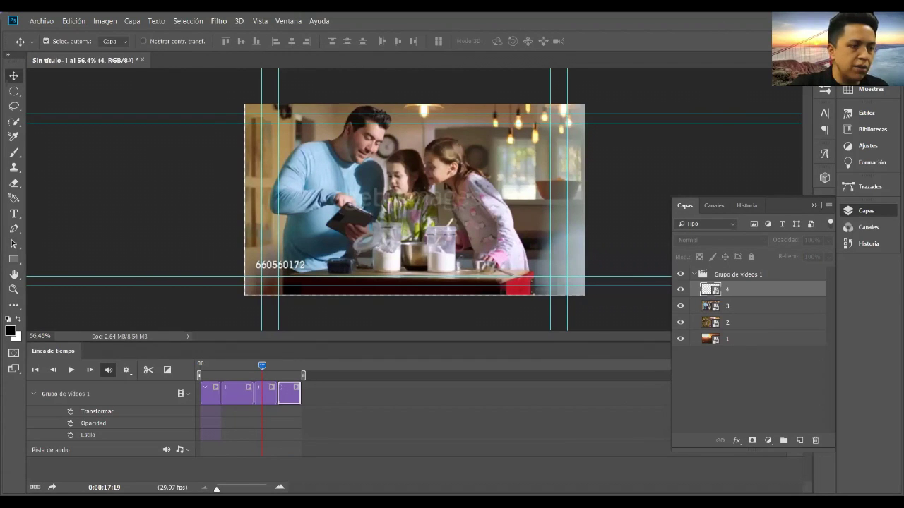
Step: Add layer 5 and scale it to fill the canvas
{"action": "left_click_drag", "start_coordinate": [339, 175], "coordinate": [348, 185]}
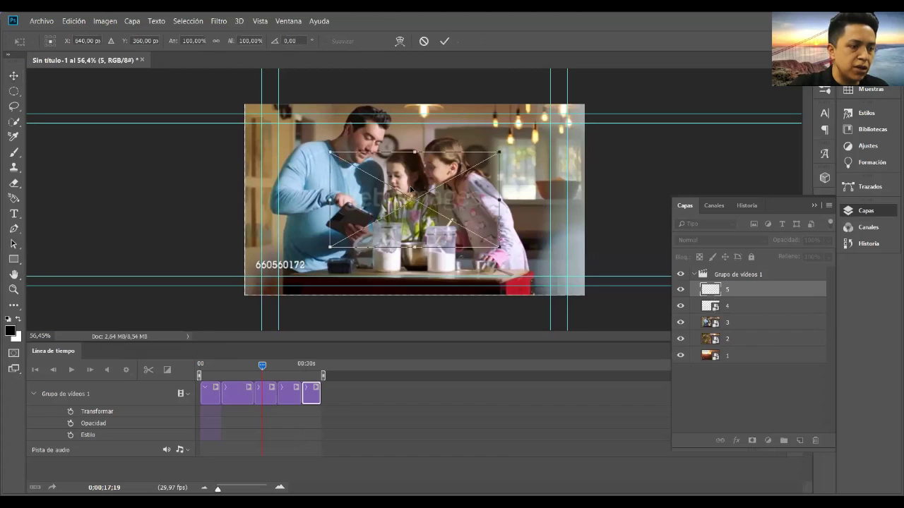
{"action": "left_click_drag", "start_coordinate": [408, 192], "coordinate": [384, 185]}
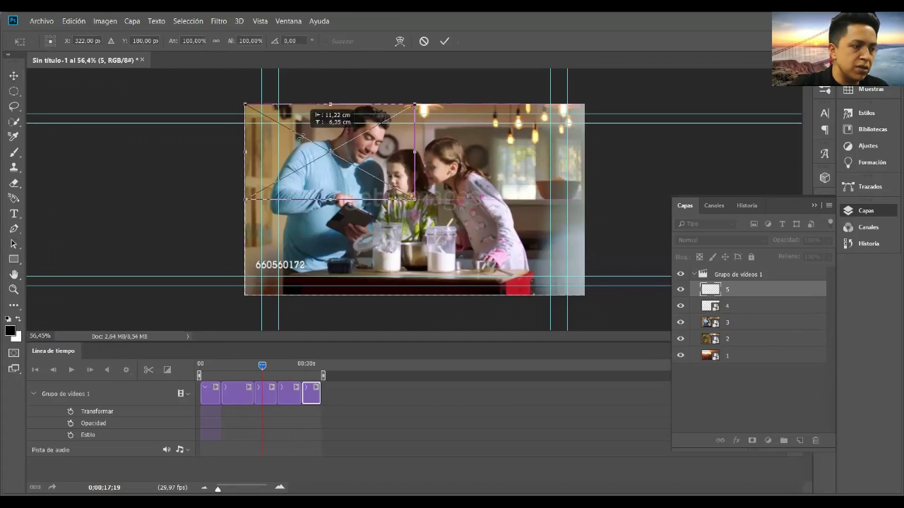
{"action": "left_click_drag", "start_coordinate": [384, 185], "coordinate": [299, 137]}
{"action": "left_click_drag", "start_coordinate": [415, 201], "coordinate": [585, 291]}
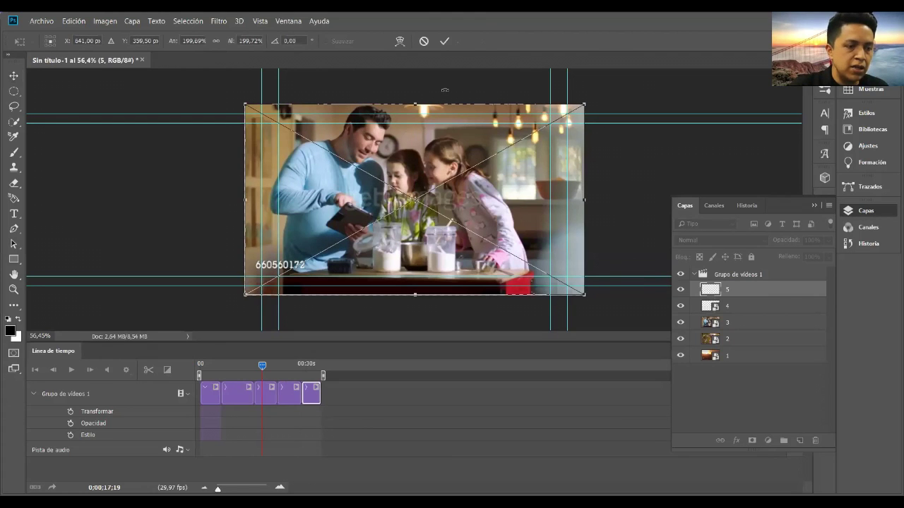
{"action": "left_click", "coordinate": [445, 42]}
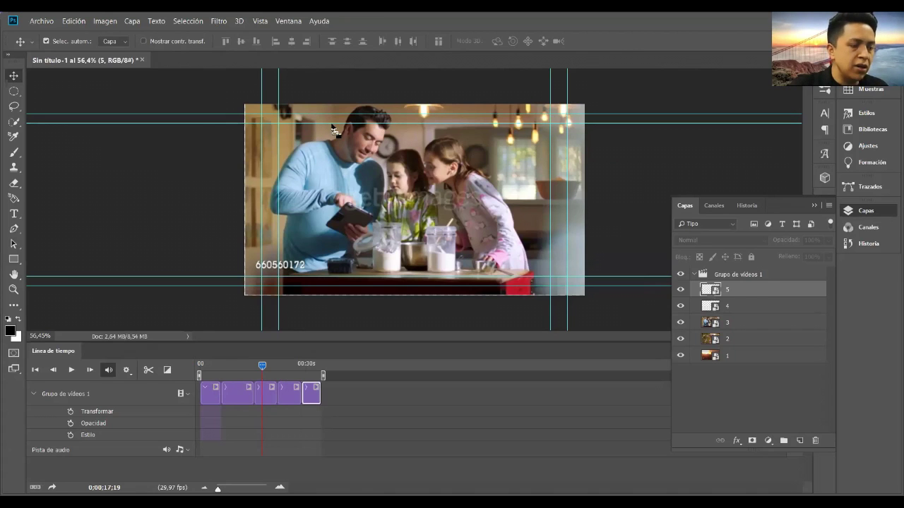
Step: Transform layer 6 to about 199% so it fills the canvas
{"action": "key", "text": "ctrl+t"}
{"action": "left_click_drag", "start_coordinate": [366, 180], "coordinate": [281, 132]}
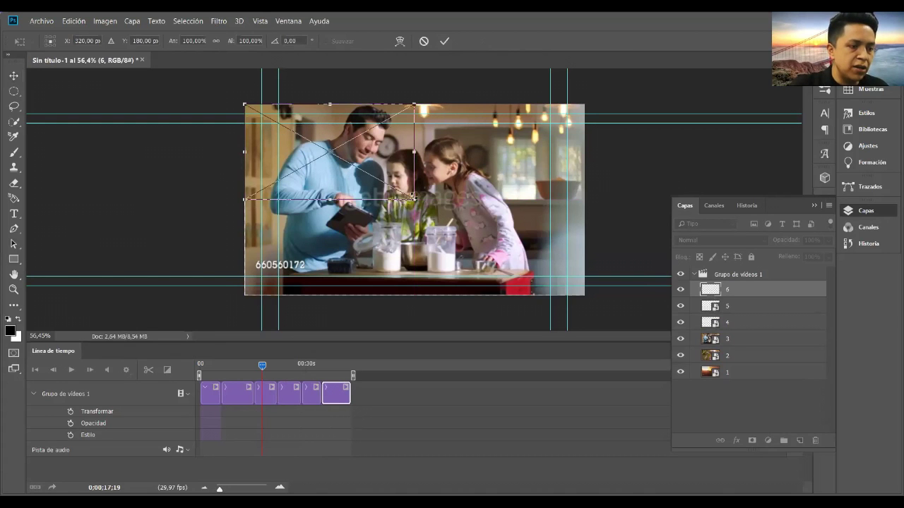
{"action": "left_click_drag", "start_coordinate": [450, 218], "coordinate": [587, 293]}
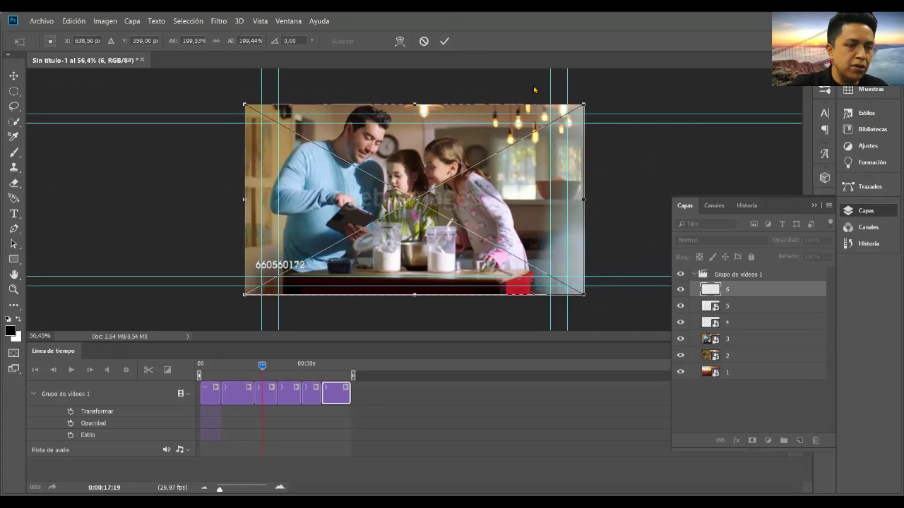
{"action": "left_click", "coordinate": [442, 41]}
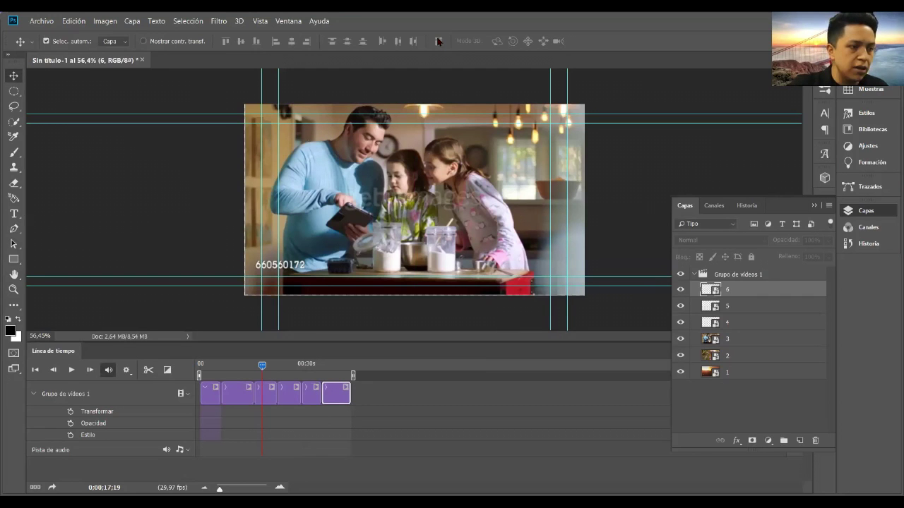
Step: Scale clips 7 and 8 so each covers the whole frame
{"action": "mouse_move", "coordinate": [466, 225]}
{"action": "left_mouse_down"}
{"action": "mouse_move", "coordinate": [411, 198]}
{"action": "mouse_move", "coordinate": [584, 295]}
{"action": "left_mouse_up"}
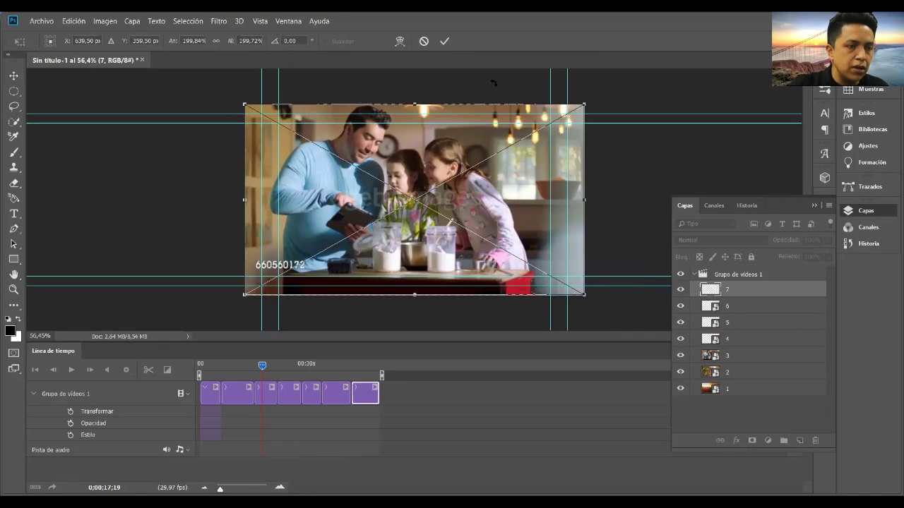
{"action": "left_click", "coordinate": [444, 41]}
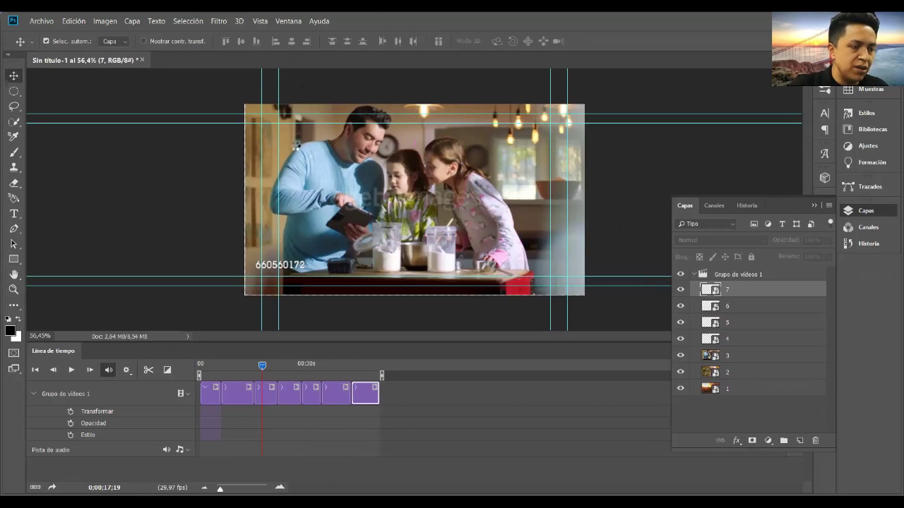
{"action": "left_click_drag", "start_coordinate": [392, 187], "coordinate": [306, 140]}
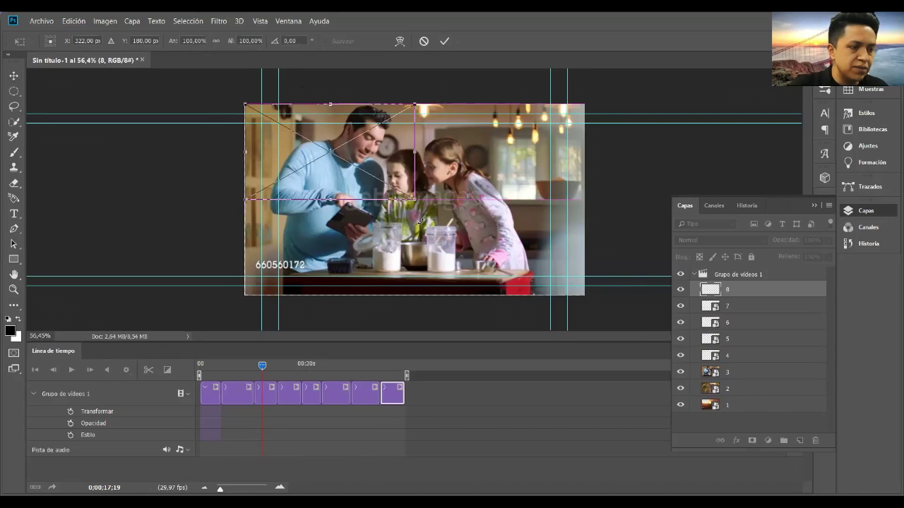
{"action": "left_click_drag", "start_coordinate": [416, 201], "coordinate": [577, 302]}
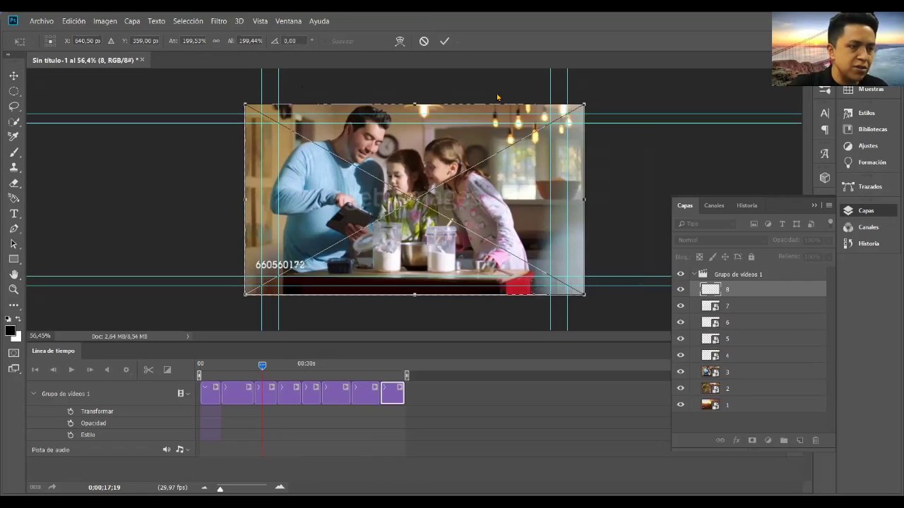
{"action": "left_click", "coordinate": [441, 41]}
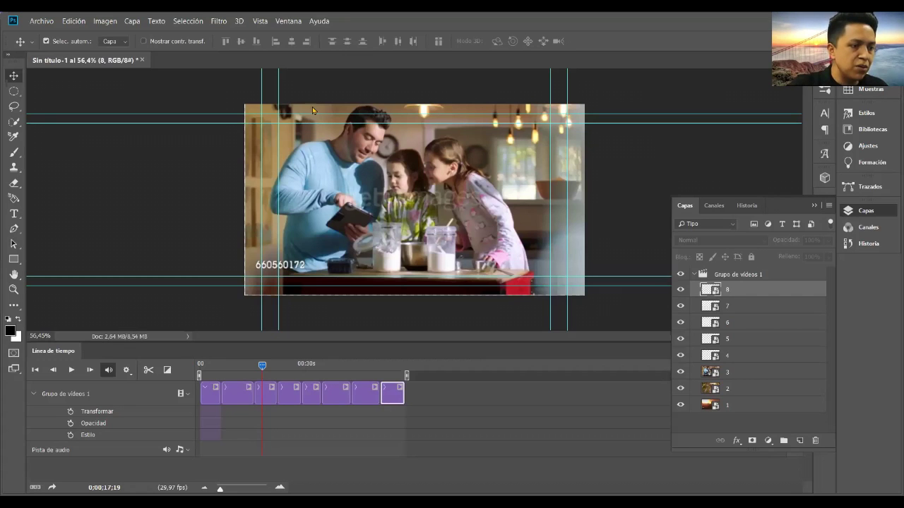
Step: Add clip 9 as a layer and enlarge it to 200% to fill the frame
{"action": "left_click_drag", "start_coordinate": [313, 107], "coordinate": [389, 185]}
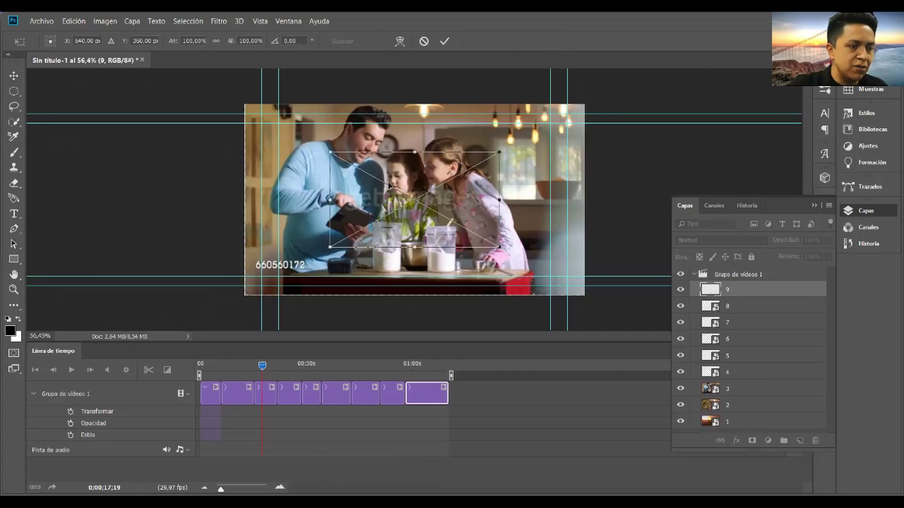
{"action": "left_click_drag", "start_coordinate": [356, 176], "coordinate": [272, 130]}
{"action": "left_click_drag", "start_coordinate": [415, 201], "coordinate": [586, 294]}
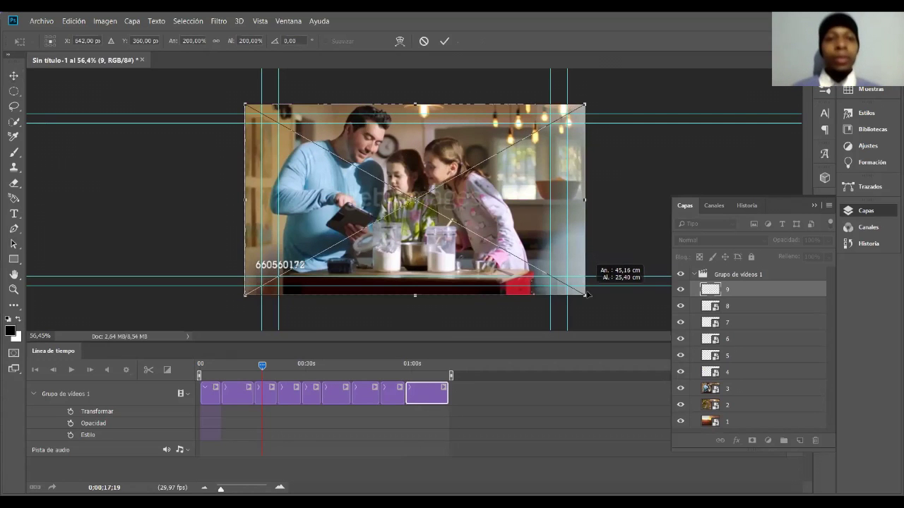
{"action": "left_click", "coordinate": [444, 41]}
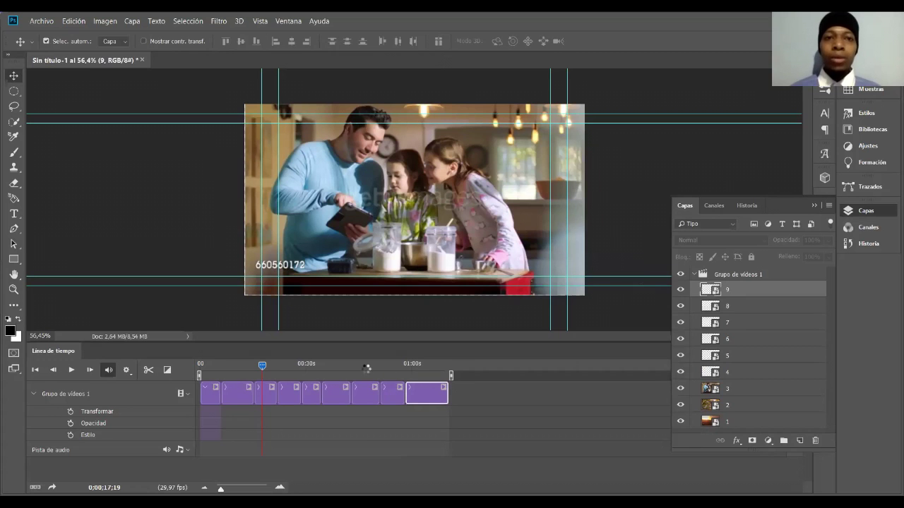
{"action": "left_click_drag", "start_coordinate": [366, 365], "coordinate": [393, 366]}
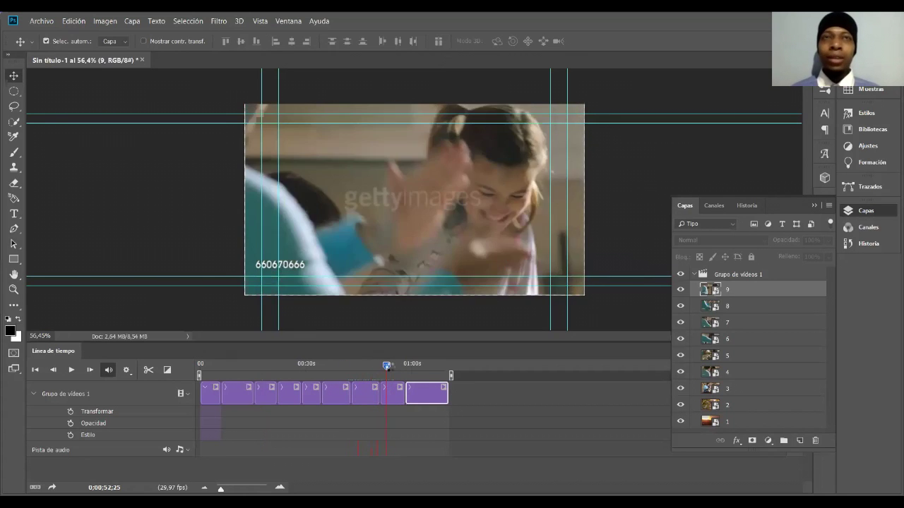
Step: Add clip 10 after layer 9, moved to the top-left corner and scaled to 200%
{"action": "left_click", "coordinate": [311, 394]}
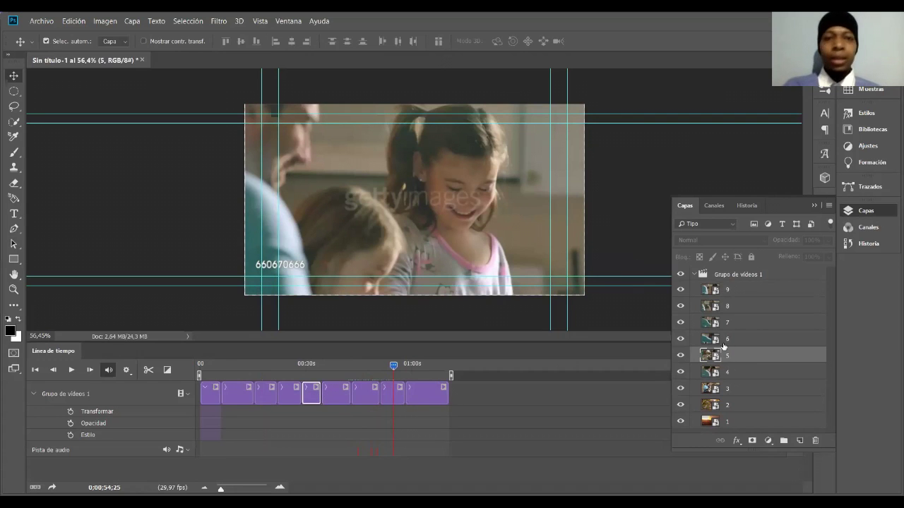
{"action": "left_click", "coordinate": [432, 393]}
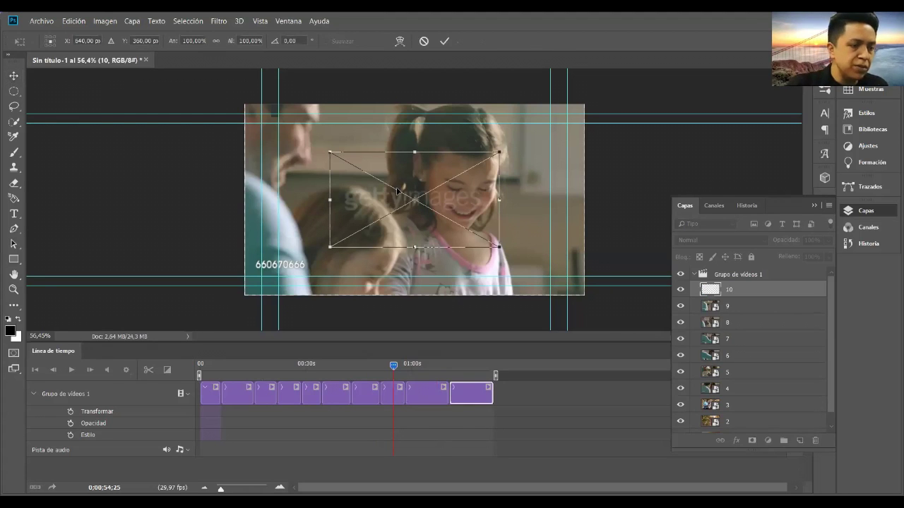
{"action": "left_click_drag", "start_coordinate": [400, 199], "coordinate": [312, 145]}
{"action": "left_click_drag", "start_coordinate": [414, 201], "coordinate": [582, 296]}
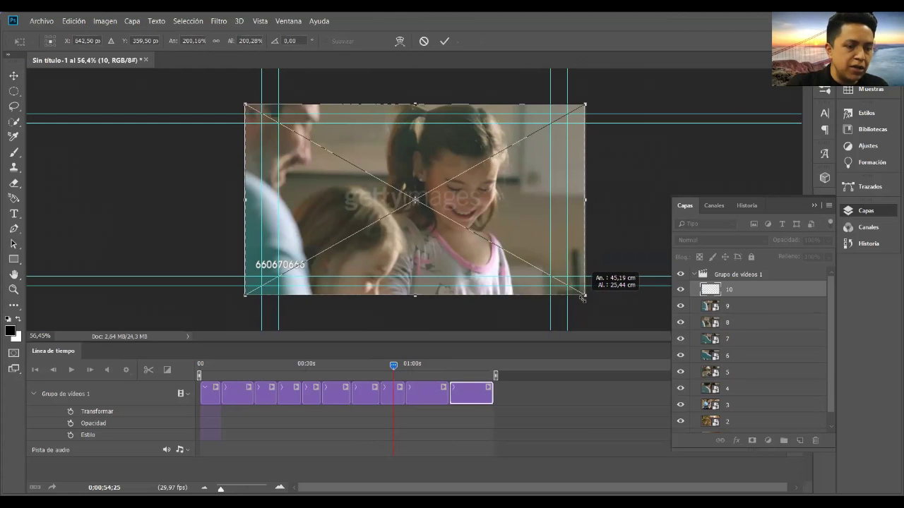
{"action": "left_click", "coordinate": [444, 43]}
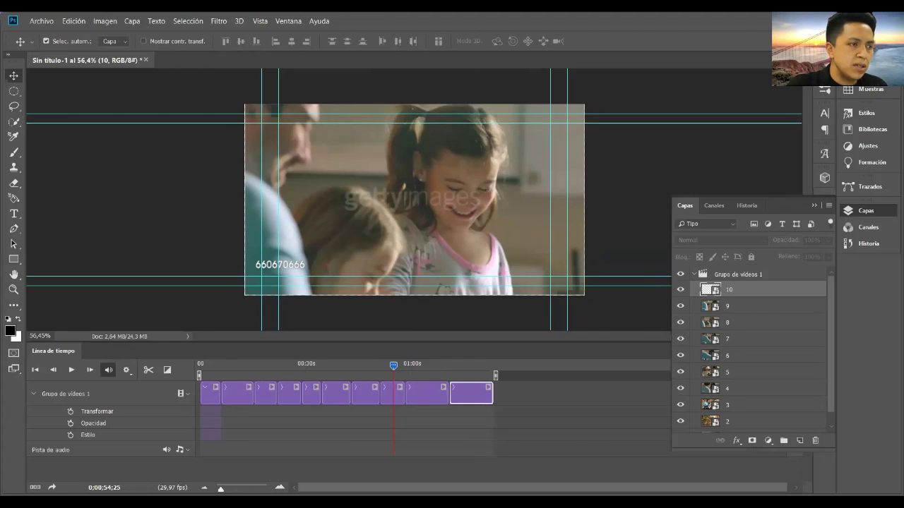
Step: Paste clip 11 as layer 11 and scale it to about 200% to fill the frame
{"action": "key", "text": "ctrl+v"}
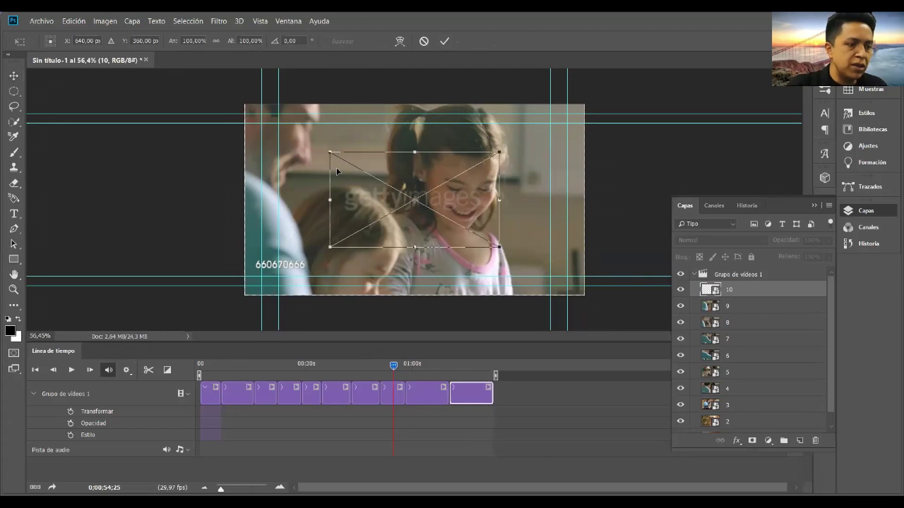
{"action": "left_click_drag", "start_coordinate": [384, 186], "coordinate": [299, 138]}
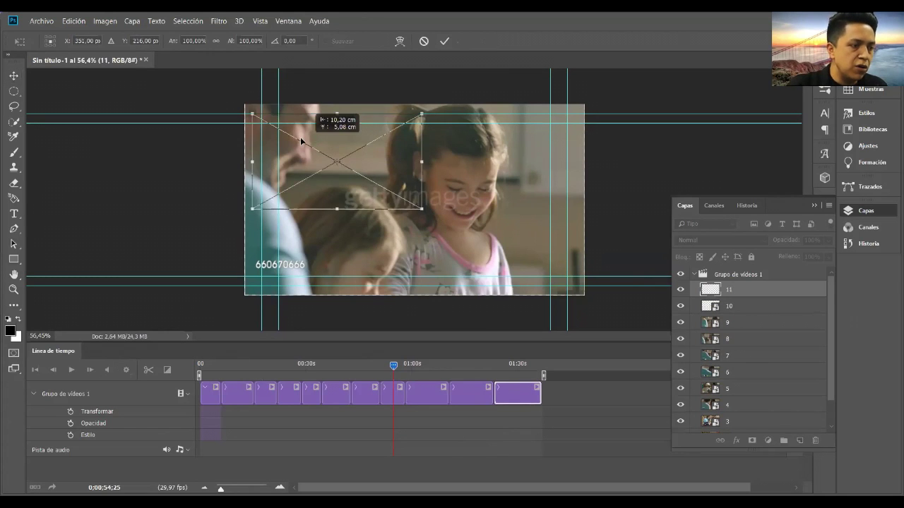
{"action": "left_click_drag", "start_coordinate": [415, 200], "coordinate": [586, 288]}
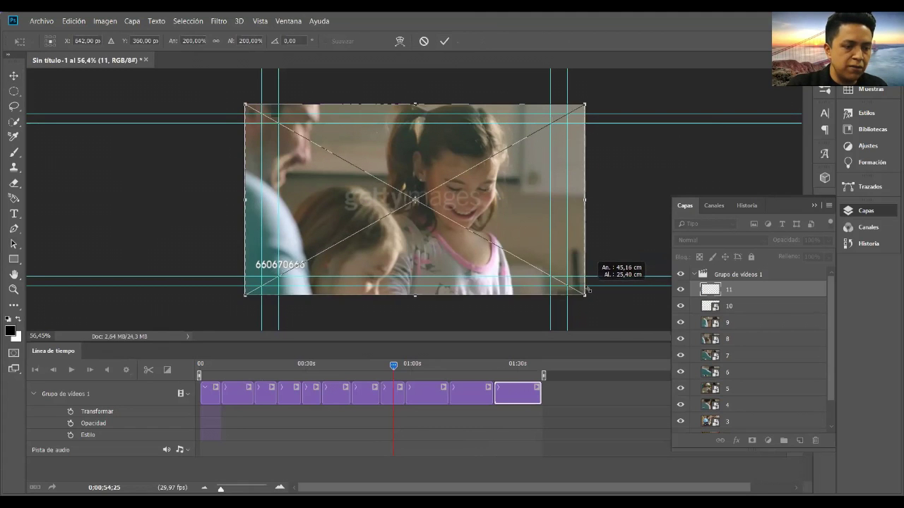
{"action": "left_click_drag", "start_coordinate": [586, 288], "coordinate": [588, 289]}
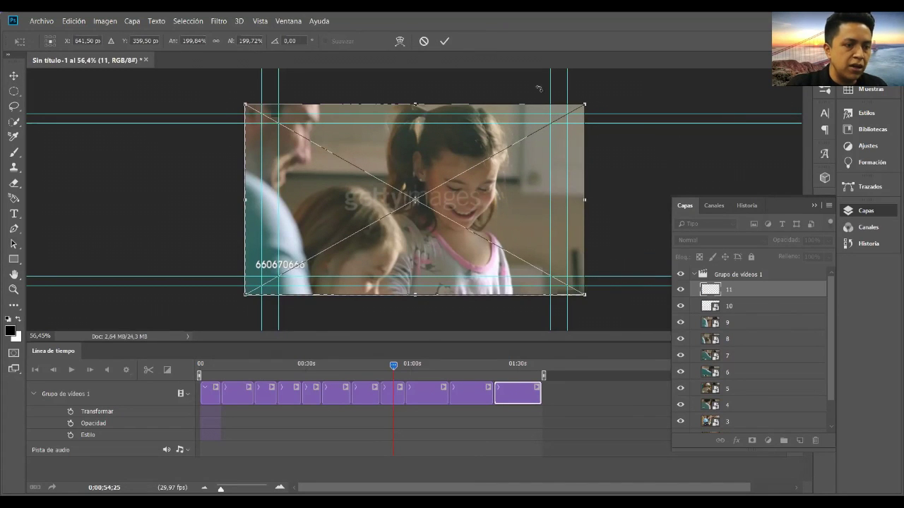
{"action": "left_click", "coordinate": [443, 43]}
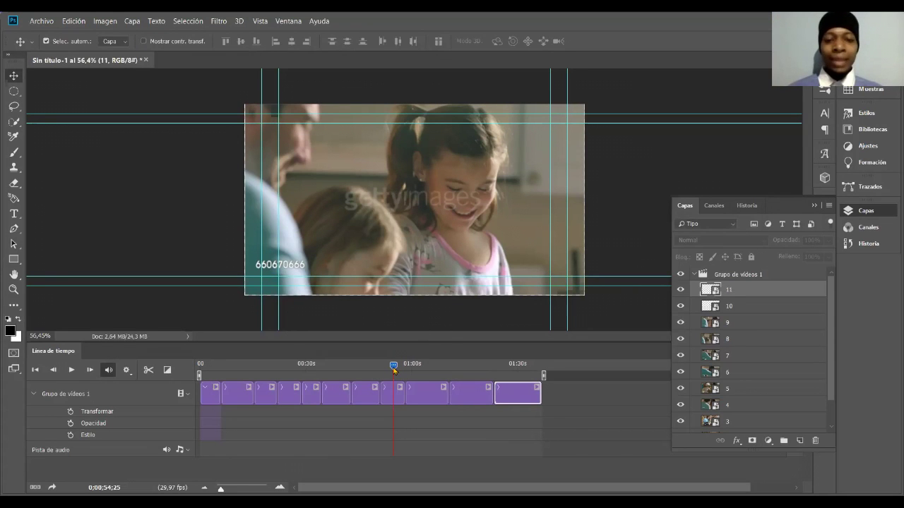
{"action": "left_click_drag", "start_coordinate": [393, 369], "coordinate": [418, 367]}
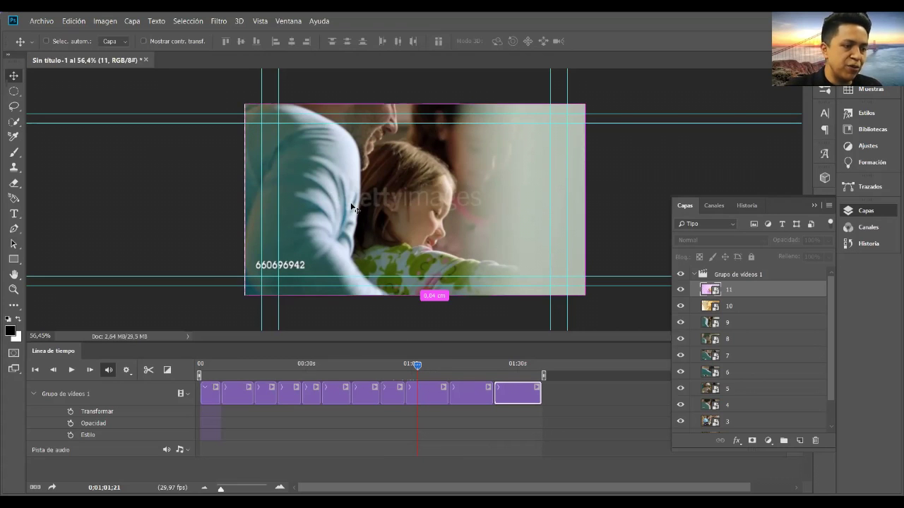
{"action": "scroll", "coordinate": [355, 208], "scroll_direction": "up", "scroll_amount": 2}
{"action": "scroll", "coordinate": [353, 208], "scroll_direction": "up", "scroll_amount": 2}
{"action": "scroll", "coordinate": [354, 208], "scroll_direction": "up", "scroll_amount": 1}
{"action": "scroll", "coordinate": [354, 208], "scroll_direction": "up", "scroll_amount": 1}
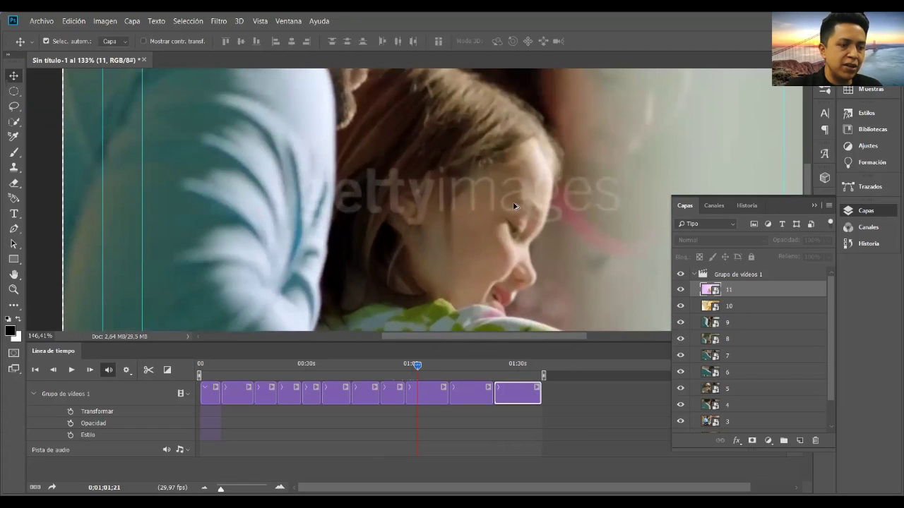
{"action": "scroll", "coordinate": [416, 208], "scroll_direction": "up", "scroll_amount": 1}
{"action": "scroll", "coordinate": [416, 207], "scroll_direction": "up", "scroll_amount": 1}
{"action": "scroll", "coordinate": [415, 207], "scroll_direction": "down", "scroll_amount": 2}
{"action": "scroll", "coordinate": [413, 210], "scroll_direction": "down", "scroll_amount": 2}
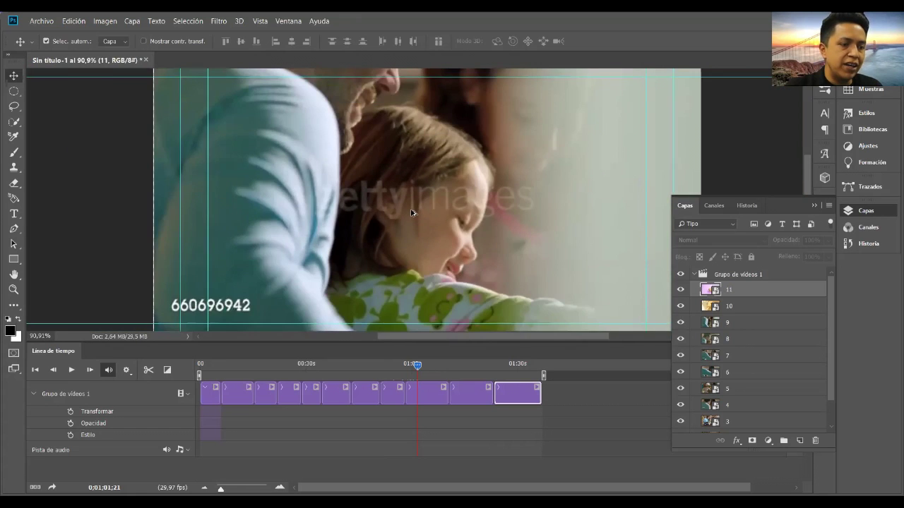
{"action": "scroll", "coordinate": [409, 214], "scroll_direction": "down", "scroll_amount": 1}
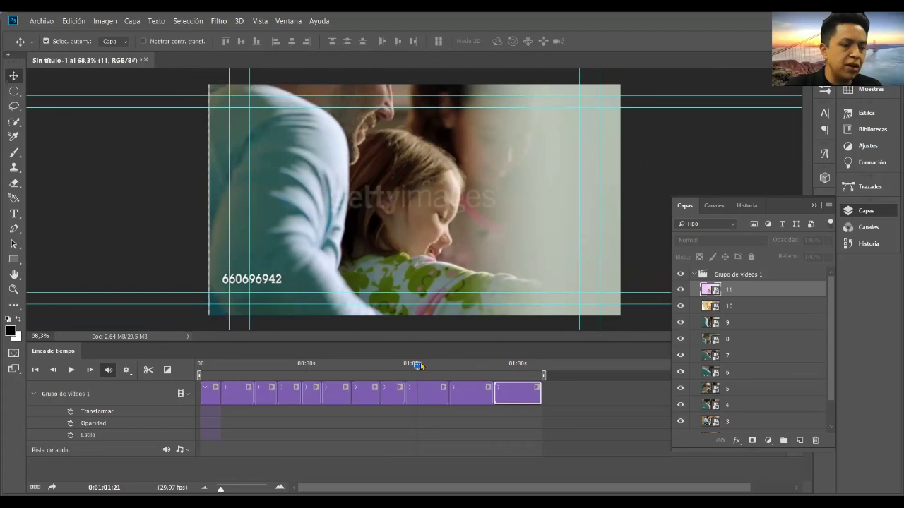
{"action": "left_click_drag", "start_coordinate": [417, 365], "coordinate": [401, 366]}
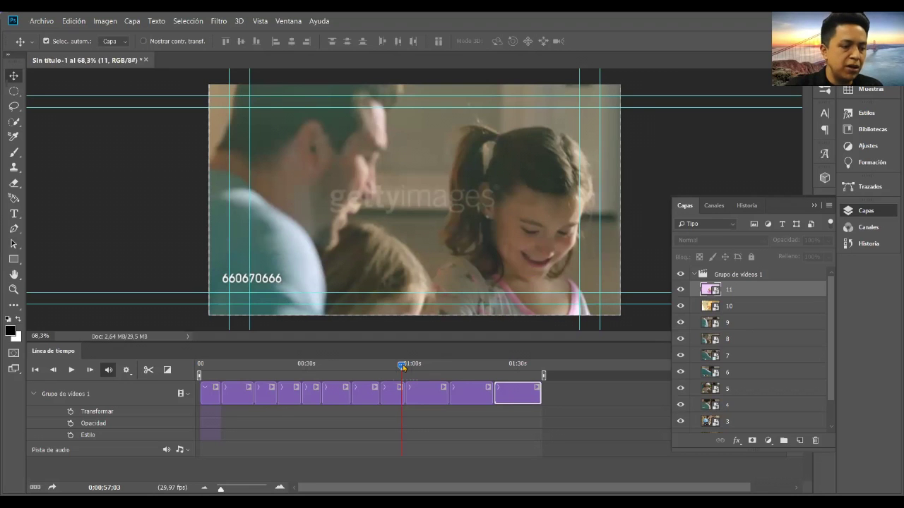
{"action": "left_click_drag", "start_coordinate": [402, 366], "coordinate": [394, 364]}
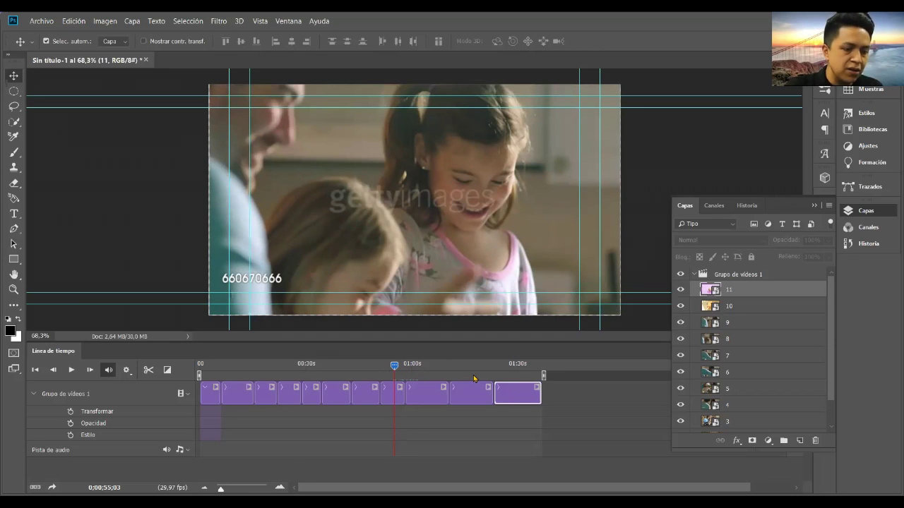
{"action": "mouse_move", "coordinate": [394, 366]}
{"action": "left_mouse_down"}
{"action": "mouse_move", "coordinate": [497, 365]}
{"action": "mouse_move", "coordinate": [318, 368]}
{"action": "left_mouse_up"}
{"action": "key", "text": "ctrl+minus"}
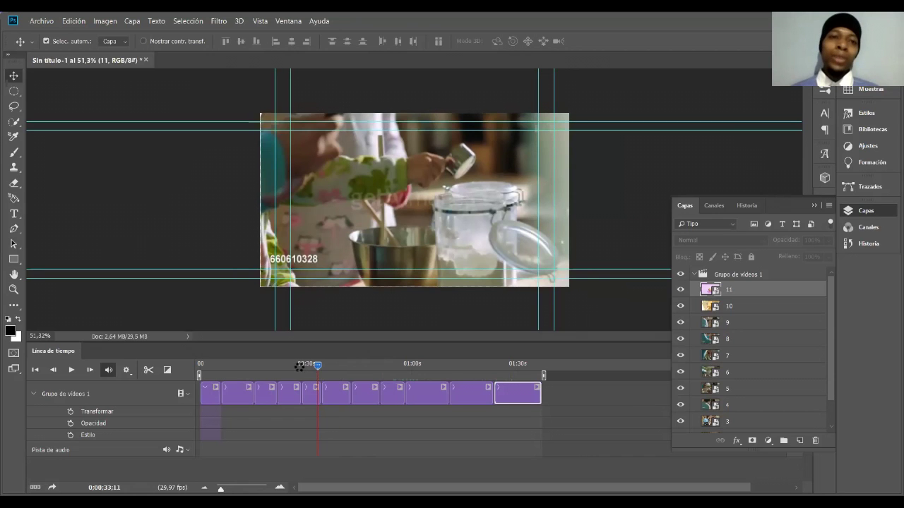
{"action": "left_click_drag", "start_coordinate": [299, 367], "coordinate": [240, 366]}
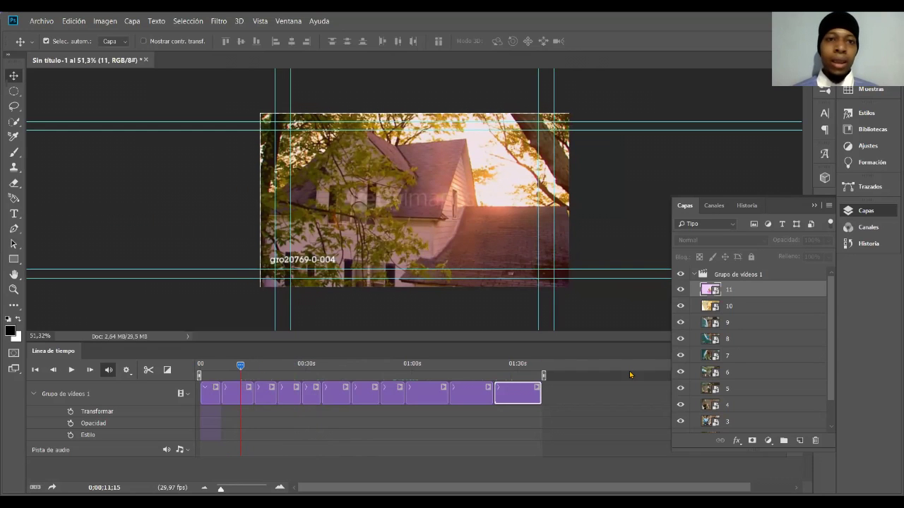
{"action": "scroll", "coordinate": [731, 366], "scroll_direction": "down", "scroll_amount": 2}
{"action": "scroll", "coordinate": [729, 381], "scroll_direction": "up", "scroll_amount": 2}
{"action": "scroll", "coordinate": [726, 385], "scroll_direction": "down", "scroll_amount": 2}
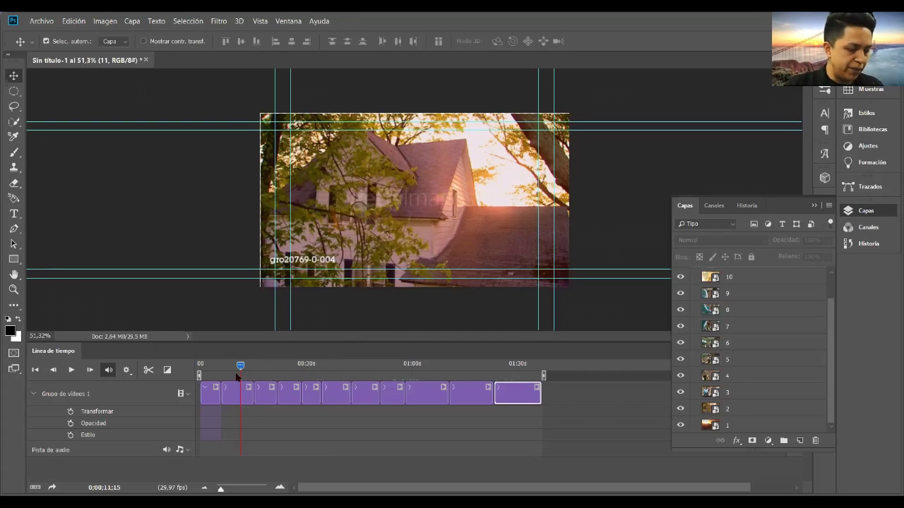
{"action": "mouse_move", "coordinate": [241, 367]}
{"action": "left_mouse_down"}
{"action": "mouse_move", "coordinate": [479, 372]}
{"action": "mouse_move", "coordinate": [448, 372]}
{"action": "left_mouse_up"}
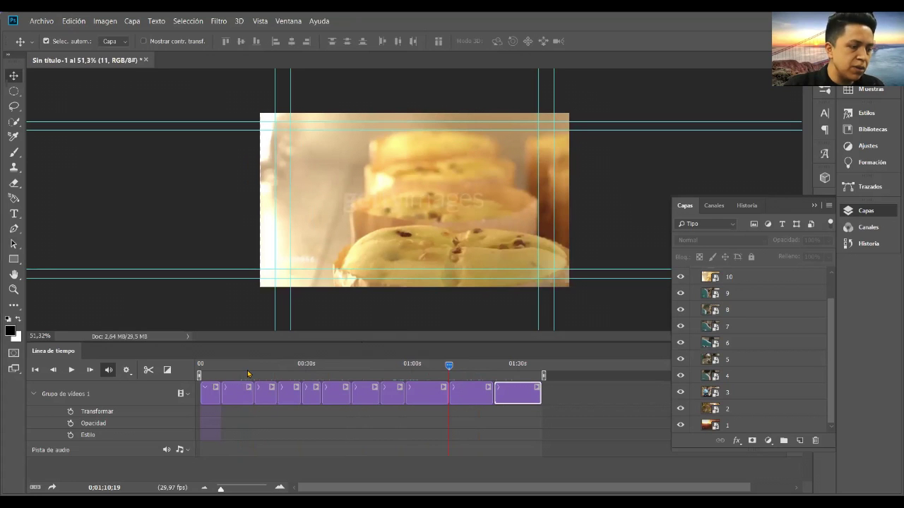
{"action": "left_click_drag", "start_coordinate": [360, 366], "coordinate": [231, 373]}
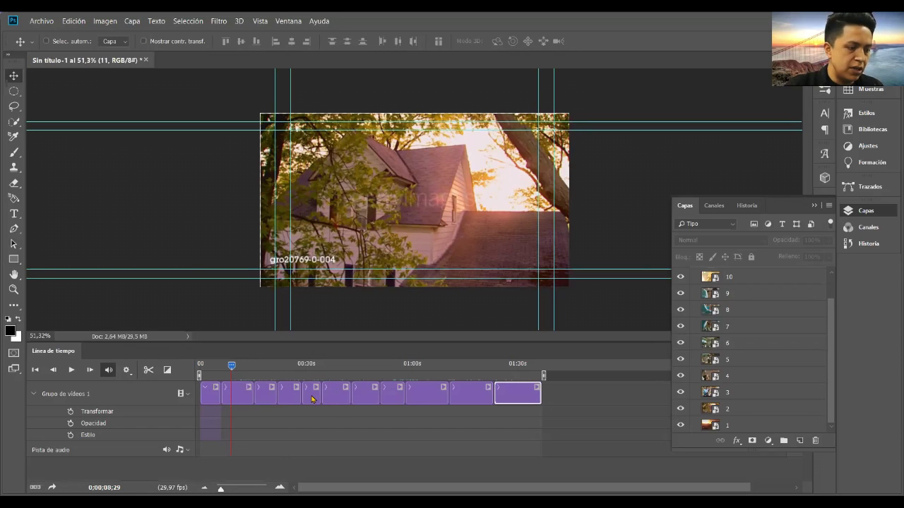
{"action": "left_click", "coordinate": [231, 290], "text": "ctrl"}
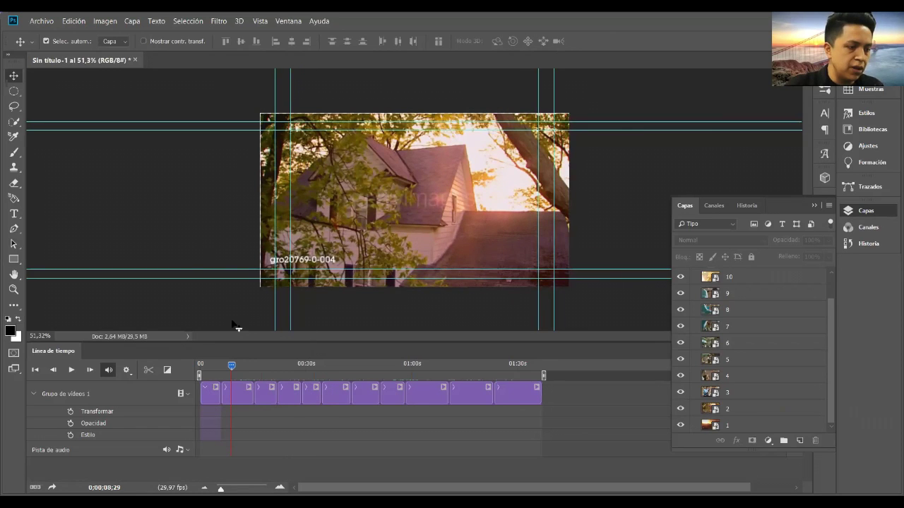
{"action": "scroll", "coordinate": [235, 325], "scroll_direction": "up", "scroll_amount": 1}
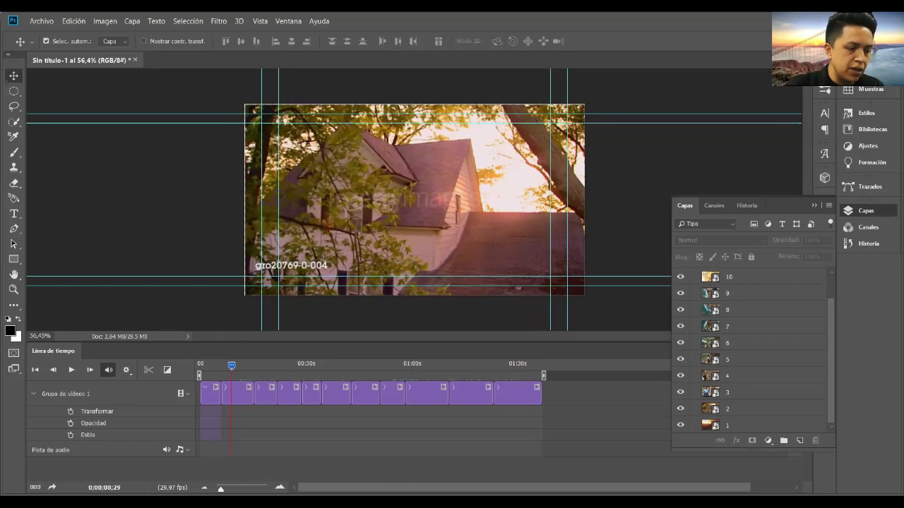
{"action": "mouse_move", "coordinate": [238, 371]}
{"action": "left_mouse_down"}
{"action": "mouse_move", "coordinate": [249, 368]}
{"action": "mouse_move", "coordinate": [236, 366]}
{"action": "left_mouse_up"}
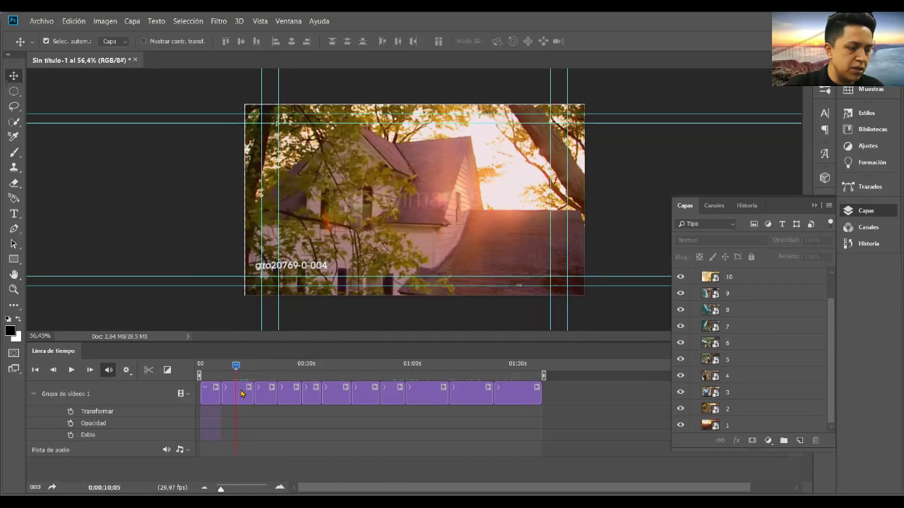
{"action": "left_click_drag", "start_coordinate": [237, 368], "coordinate": [239, 368]}
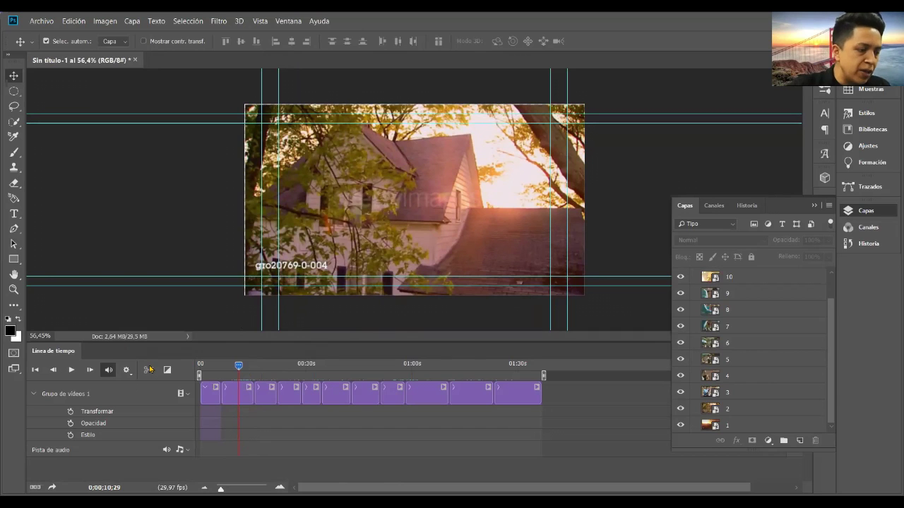
{"action": "left_click", "coordinate": [237, 394]}
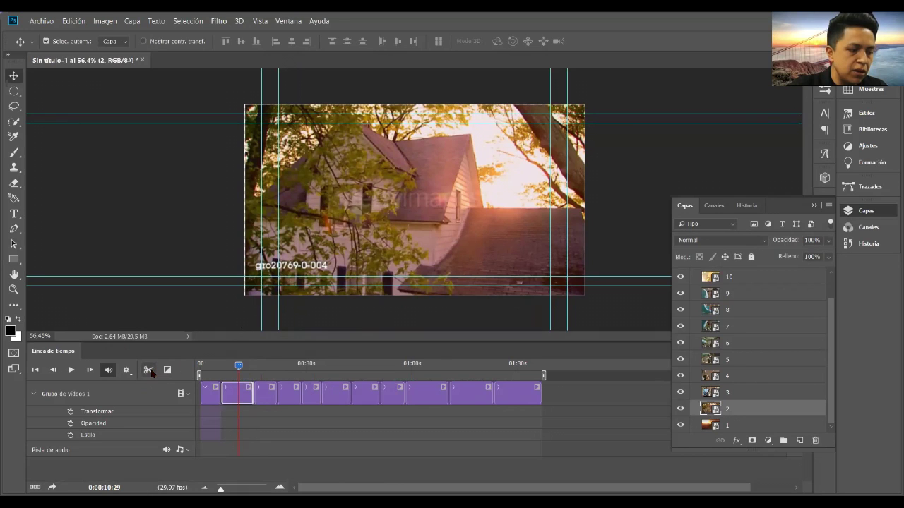
{"action": "left_click", "coordinate": [149, 371]}
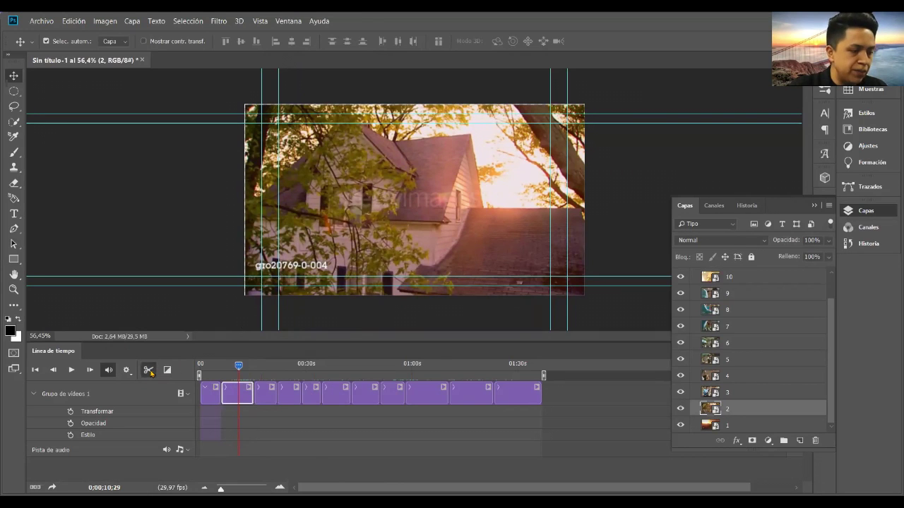
{"action": "key", "text": "ctrl+z"}
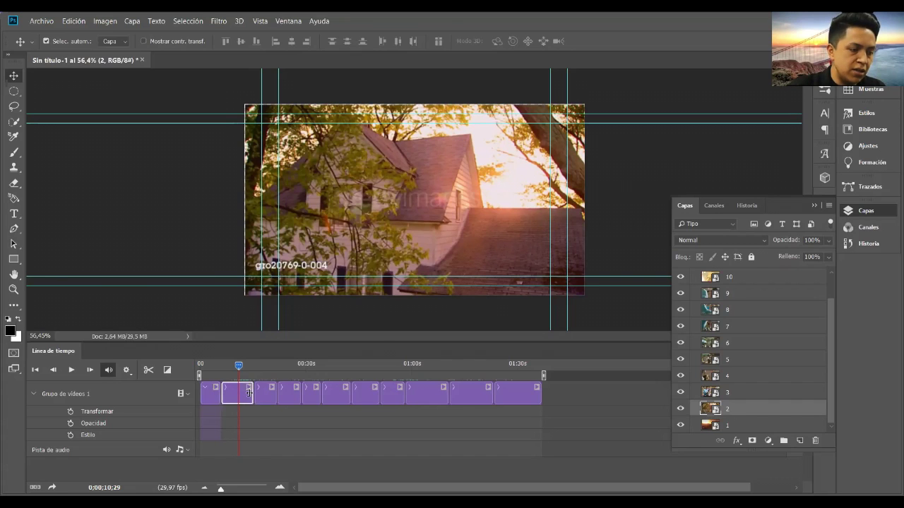
Step: Pull in the end of the second house clip and scrub back to preview the trim
{"action": "left_click_drag", "start_coordinate": [249, 392], "coordinate": [246, 392]}
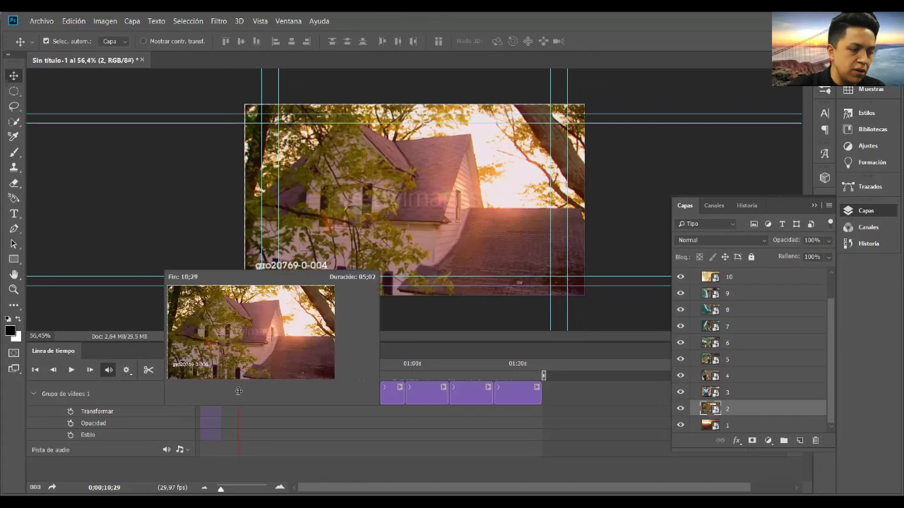
{"action": "mouse_move", "coordinate": [234, 392]}
{"action": "left_mouse_down"}
{"action": "mouse_move", "coordinate": [252, 394]}
{"action": "mouse_move", "coordinate": [240, 397]}
{"action": "mouse_move", "coordinate": [244, 382]}
{"action": "mouse_move", "coordinate": [228, 366]}
{"action": "left_mouse_up"}
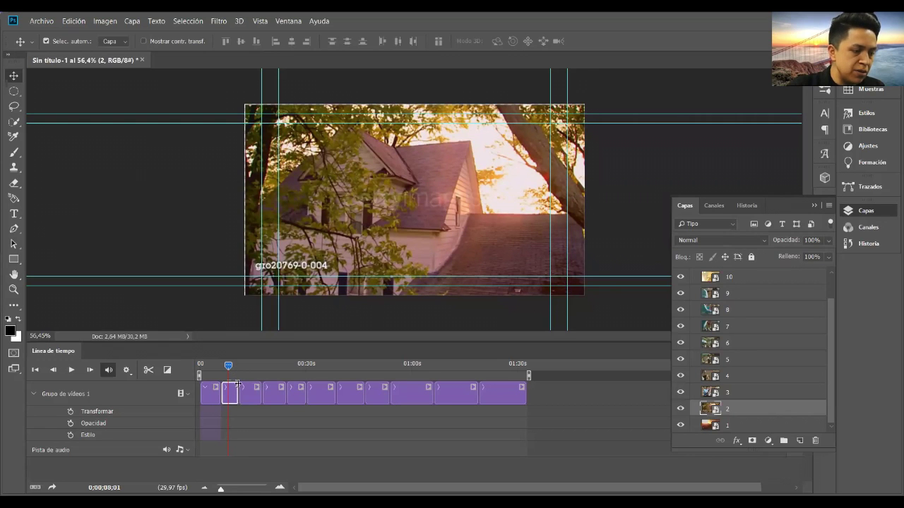
{"action": "left_click_drag", "start_coordinate": [228, 366], "coordinate": [226, 365]}
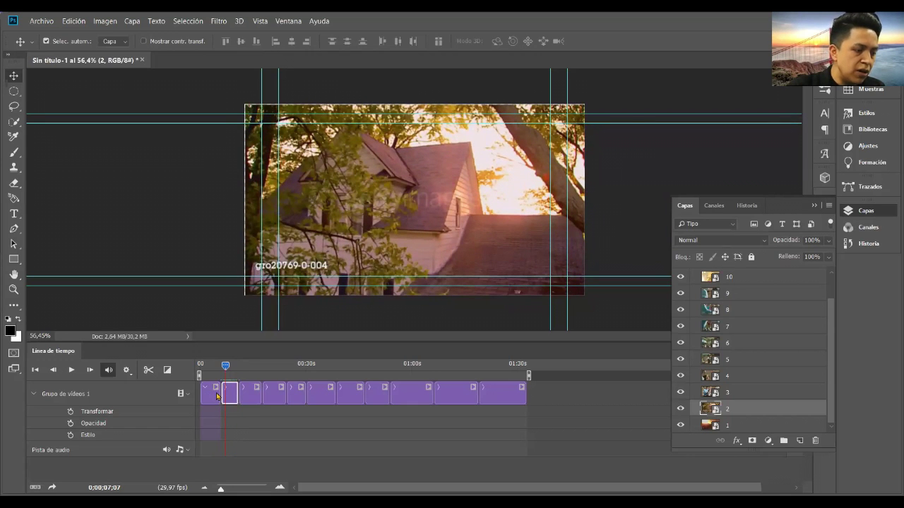
Step: Split the first sunset clip at the playhead and delete its short trailing piece
{"action": "left_click", "coordinate": [217, 394]}
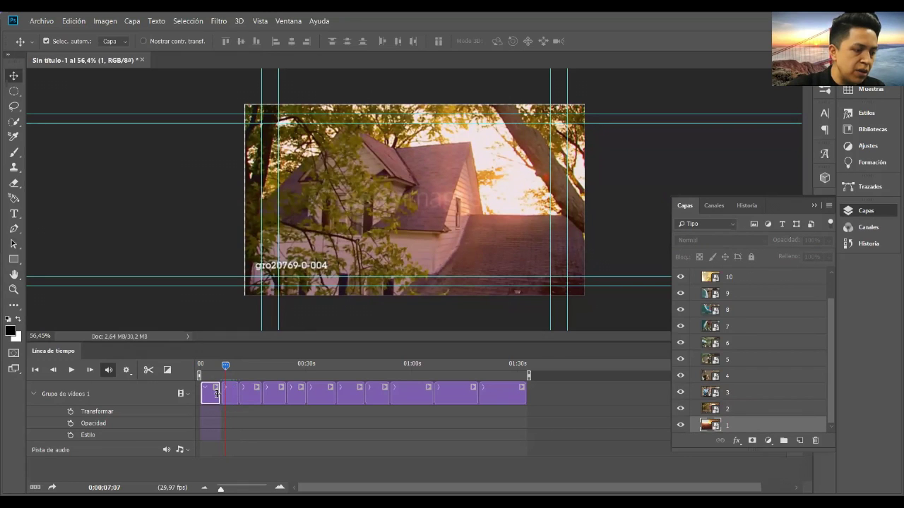
{"action": "left_click_drag", "start_coordinate": [214, 394], "coordinate": [211, 394]}
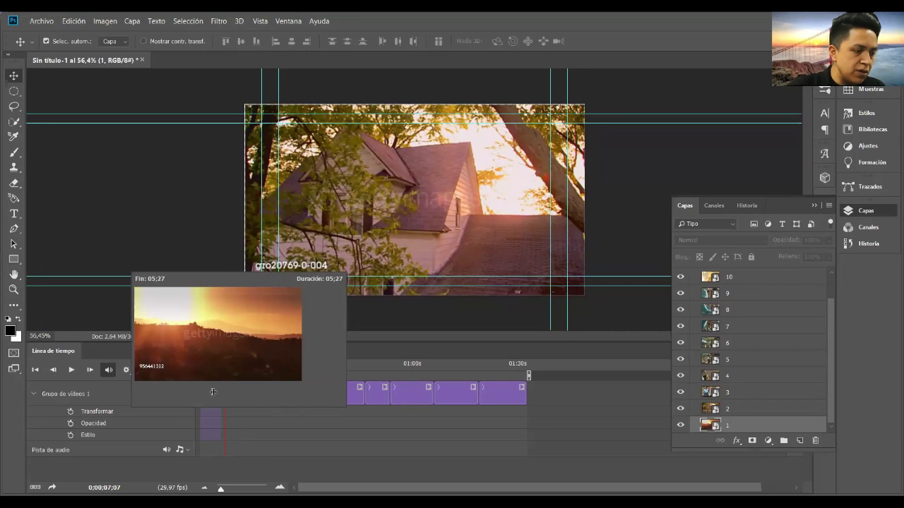
{"action": "left_click_drag", "start_coordinate": [213, 392], "coordinate": [210, 366]}
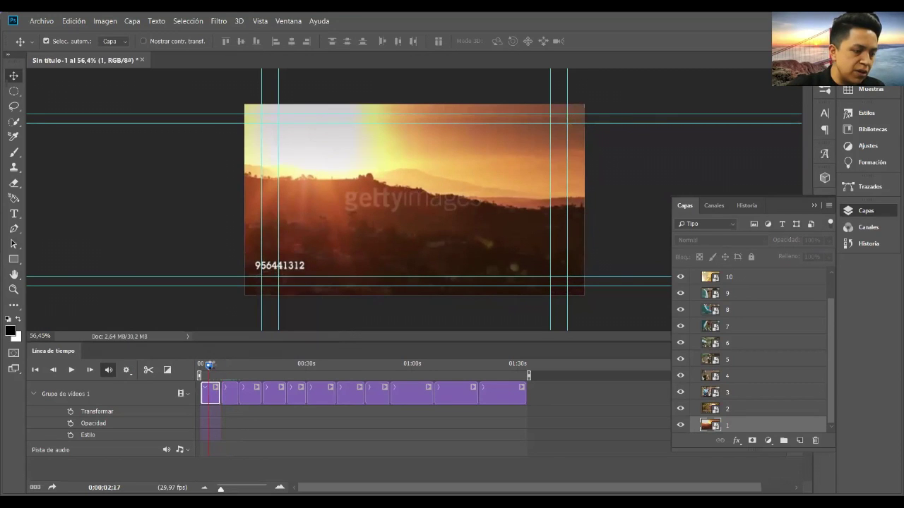
{"action": "left_click", "coordinate": [148, 371]}
{"action": "left_click", "coordinate": [216, 394]}
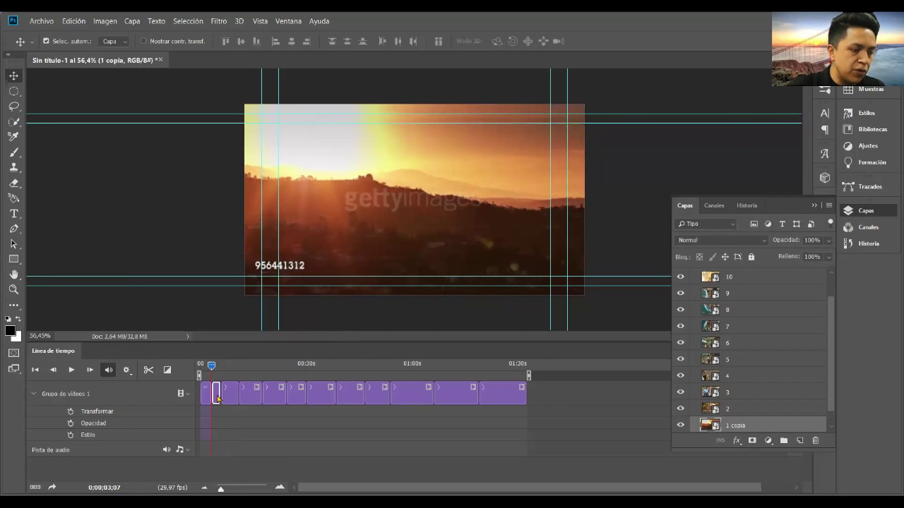
{"action": "key", "text": "Delete"}
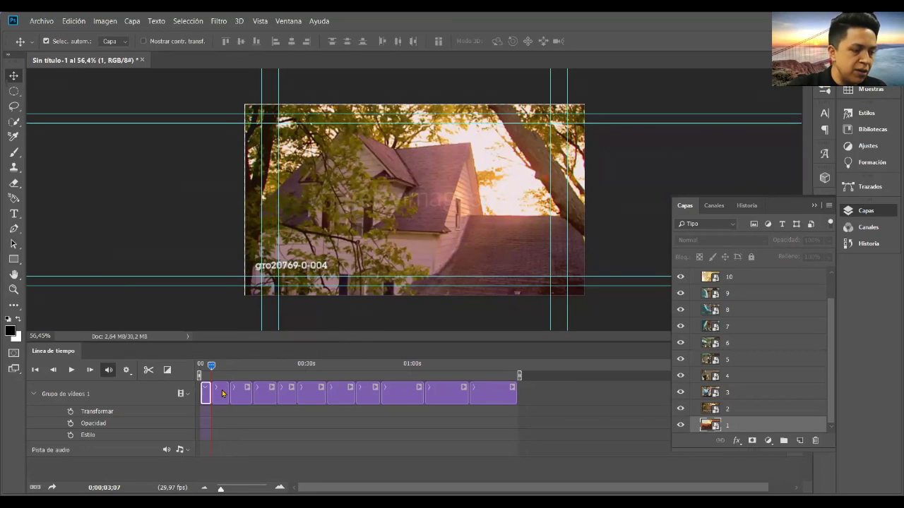
Step: Split the second house clip at 0;00;07;07 and zoom the timeline in
{"action": "left_click_drag", "start_coordinate": [213, 364], "coordinate": [226, 365]}
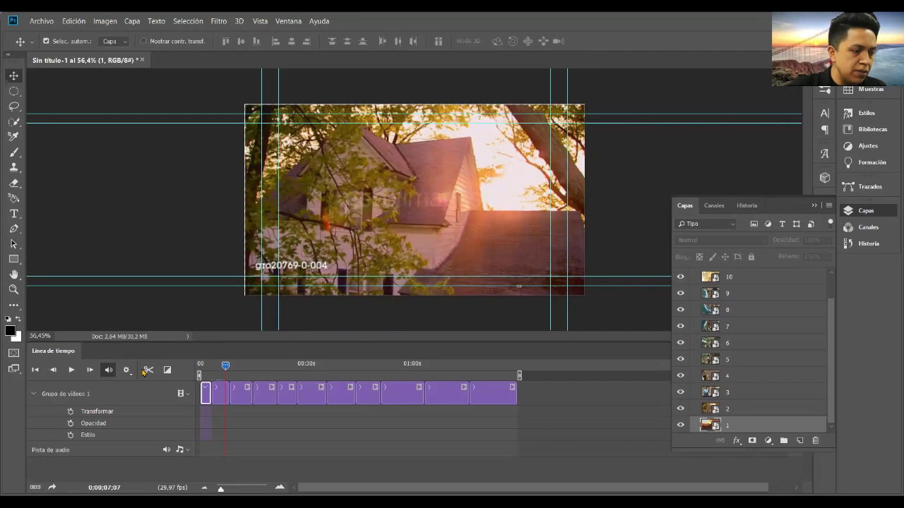
{"action": "left_click", "coordinate": [220, 398]}
{"action": "key", "text": "ctrl+j"}
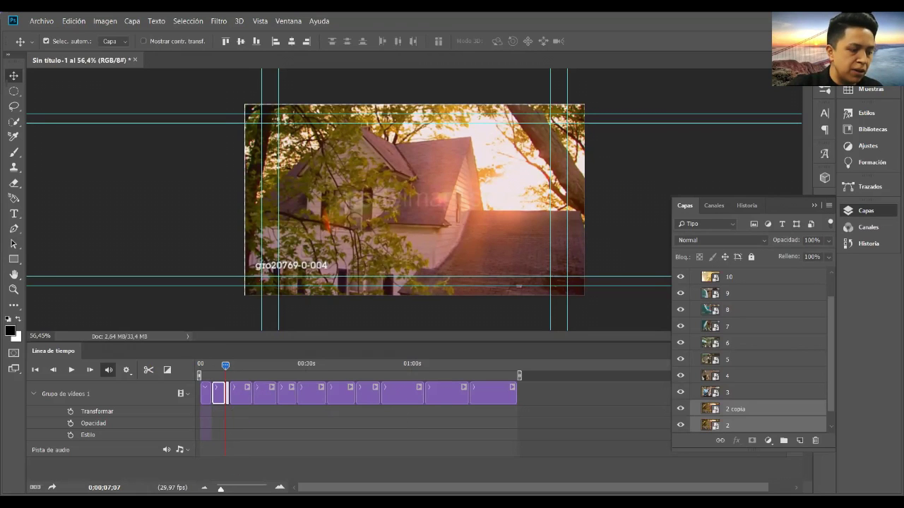
{"action": "left_click_drag", "start_coordinate": [221, 489], "coordinate": [227, 489]}
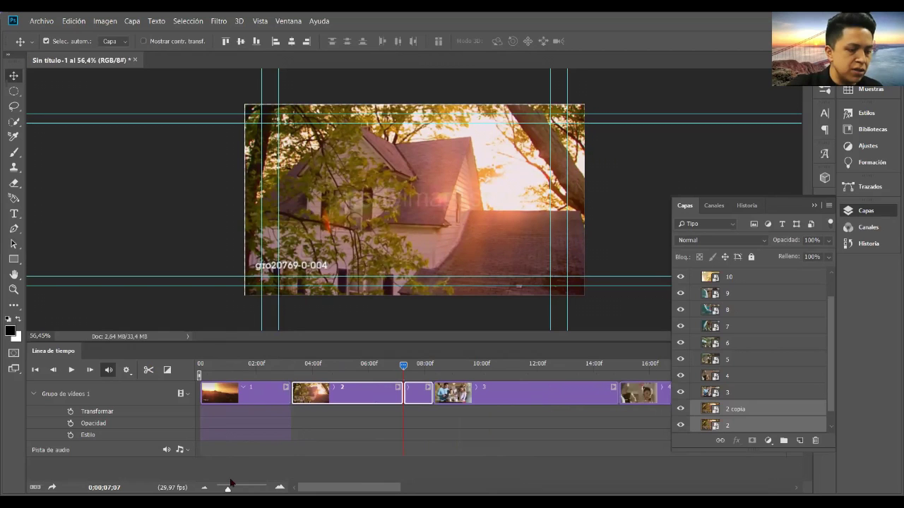
Step: Delete the short '2 copia' piece split off clip 2
{"action": "left_click", "coordinate": [424, 401]}
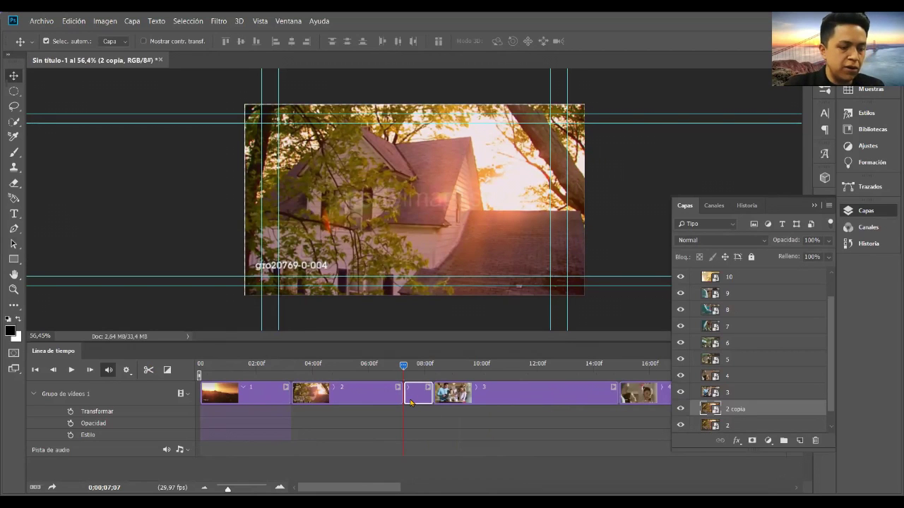
{"action": "key", "text": "Delete"}
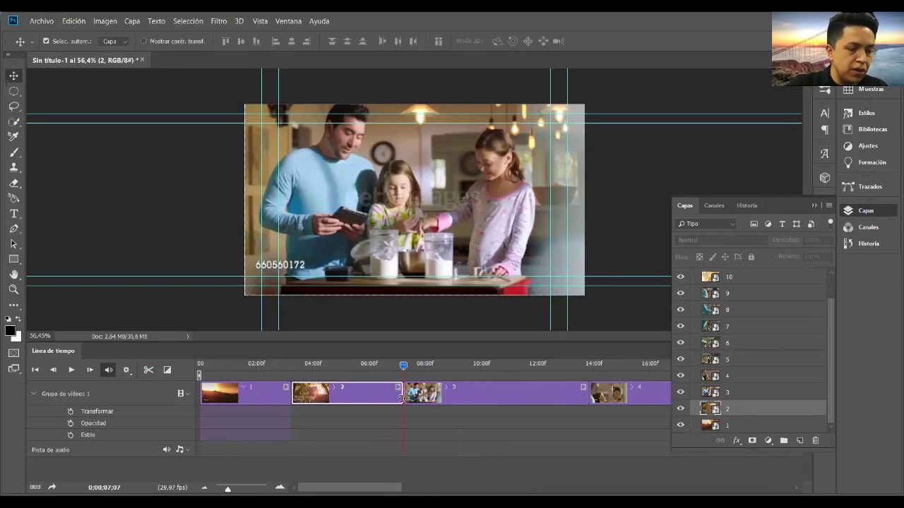
{"action": "scroll", "coordinate": [313, 399], "scroll_direction": "right", "scroll_amount": 4}
{"action": "scroll", "coordinate": [313, 399], "scroll_direction": "right", "scroll_amount": 1}
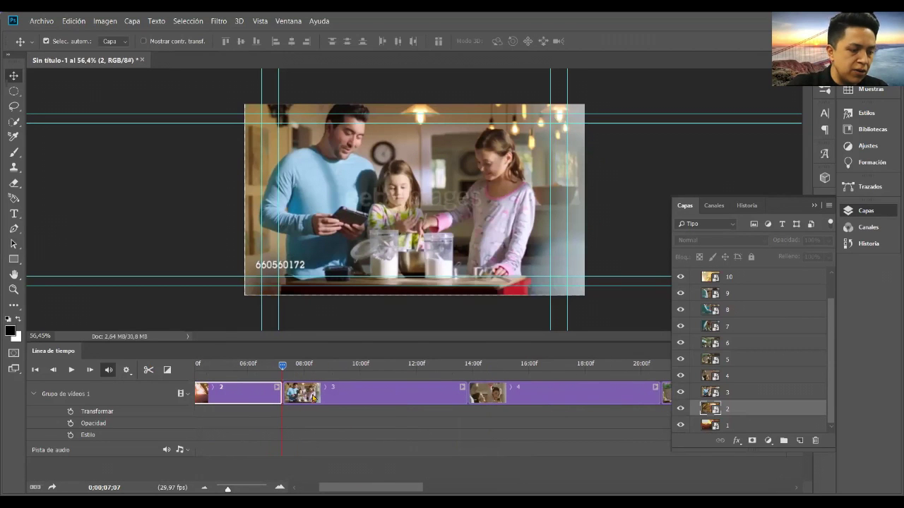
Step: Split clip 3 at about 10 seconds and delete its '3 copia' end piece
{"action": "left_click_drag", "start_coordinate": [285, 370], "coordinate": [397, 366]}
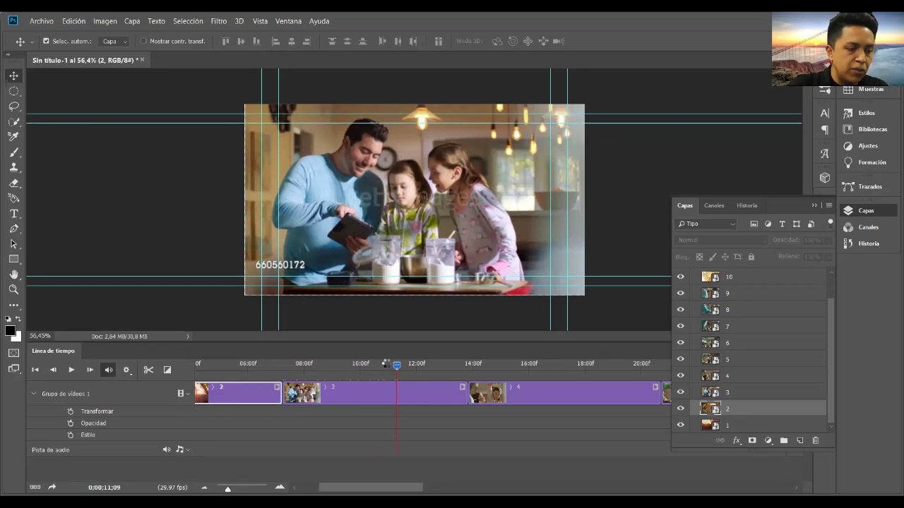
{"action": "left_click", "coordinate": [381, 366]}
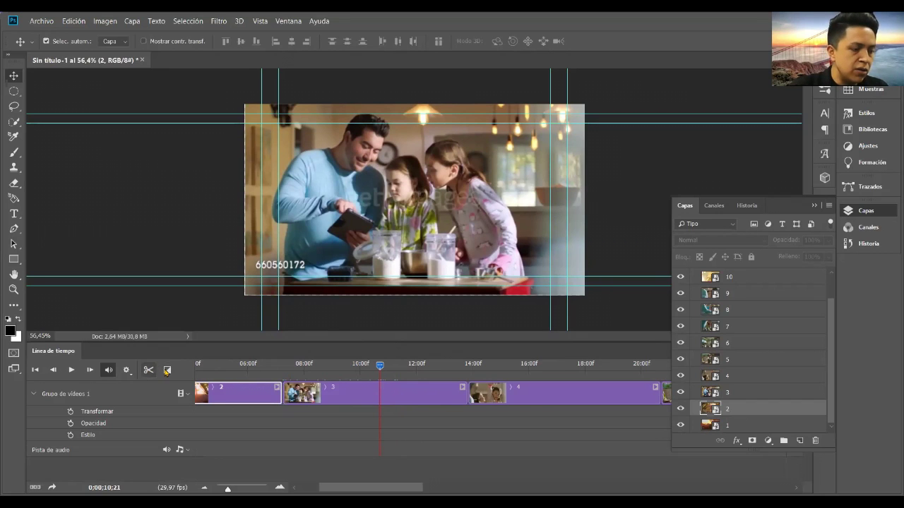
{"action": "left_click", "coordinate": [344, 392]}
{"action": "left_click", "coordinate": [149, 371]}
{"action": "left_click", "coordinate": [394, 394]}
{"action": "key", "text": "Delete"}
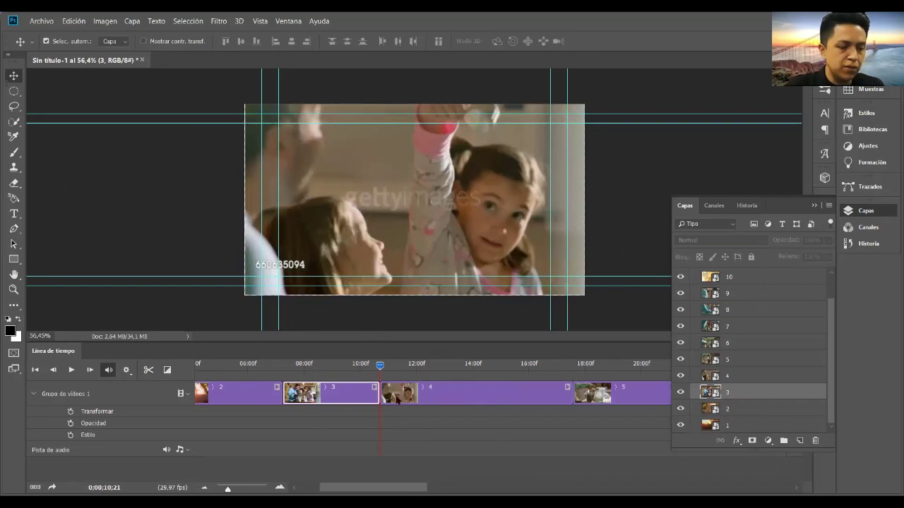
Step: Play back the edit, then move the playhead to about 13 seconds
{"action": "left_click_drag", "start_coordinate": [380, 367], "coordinate": [359, 368]}
{"action": "key", "text": "space"}
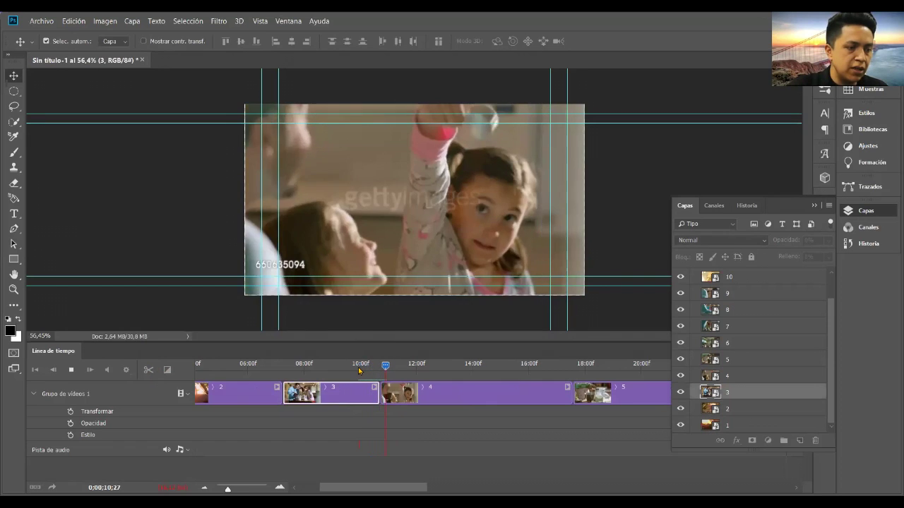
{"action": "key", "text": "space"}
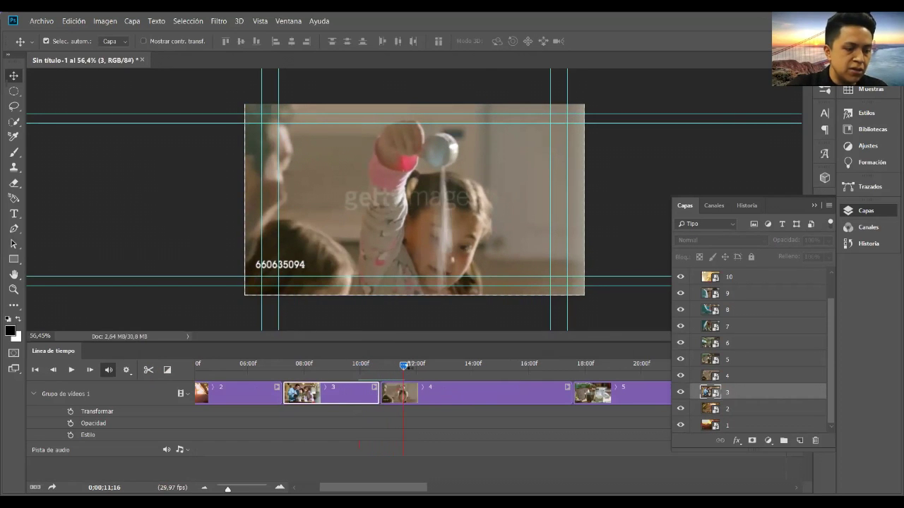
{"action": "left_click_drag", "start_coordinate": [404, 366], "coordinate": [456, 366]}
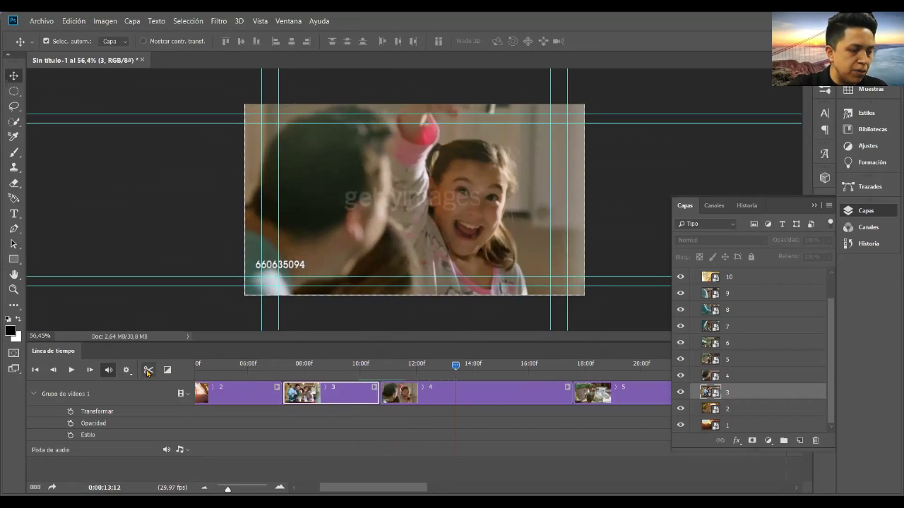
Step: Split clip 4 at 0;00;13;12 and delete its '4 copia' piece
{"action": "left_click", "coordinate": [467, 401]}
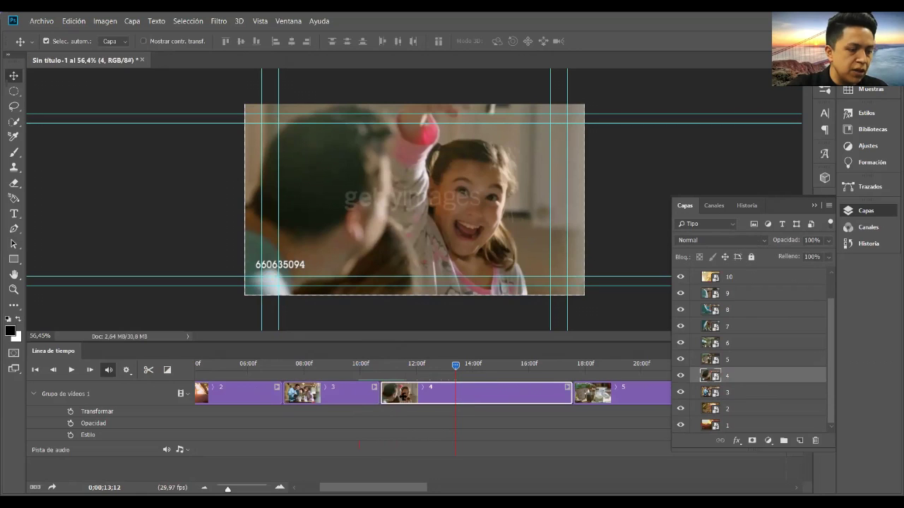
{"action": "left_click", "coordinate": [147, 370]}
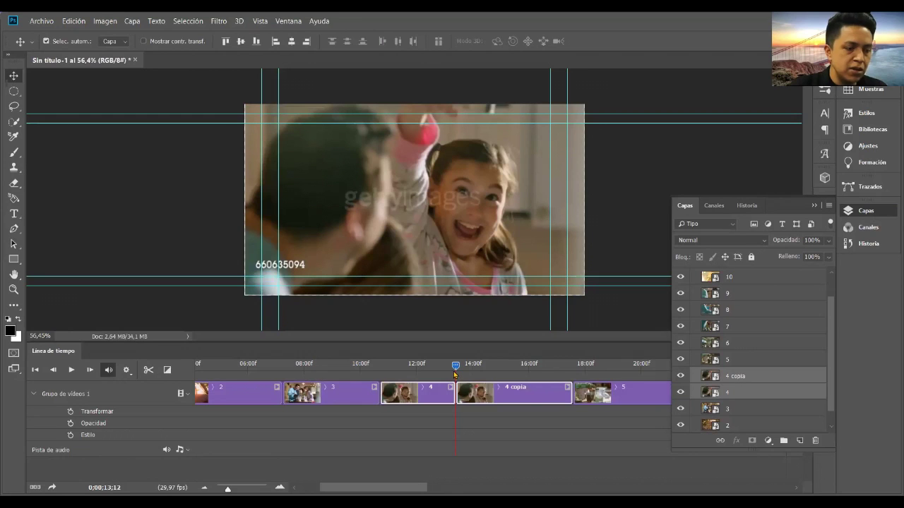
{"action": "mouse_move", "coordinate": [455, 366]}
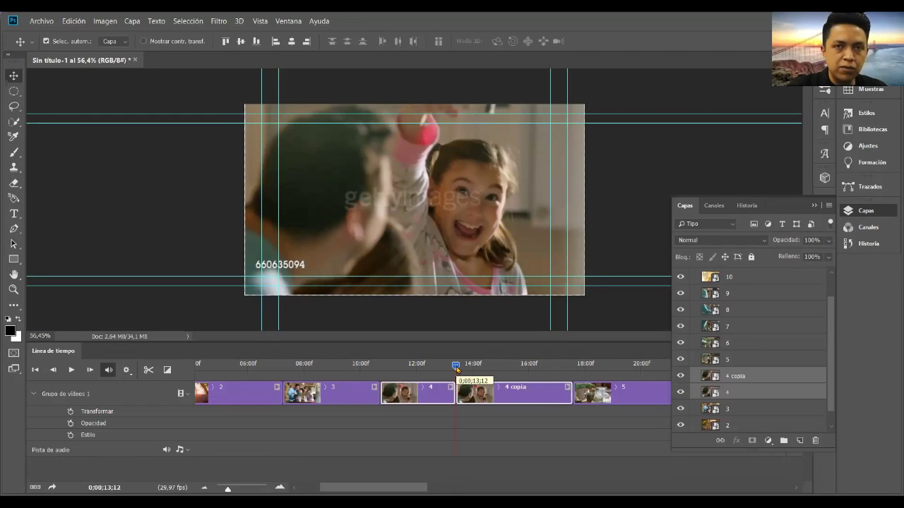
{"action": "left_click", "coordinate": [526, 396]}
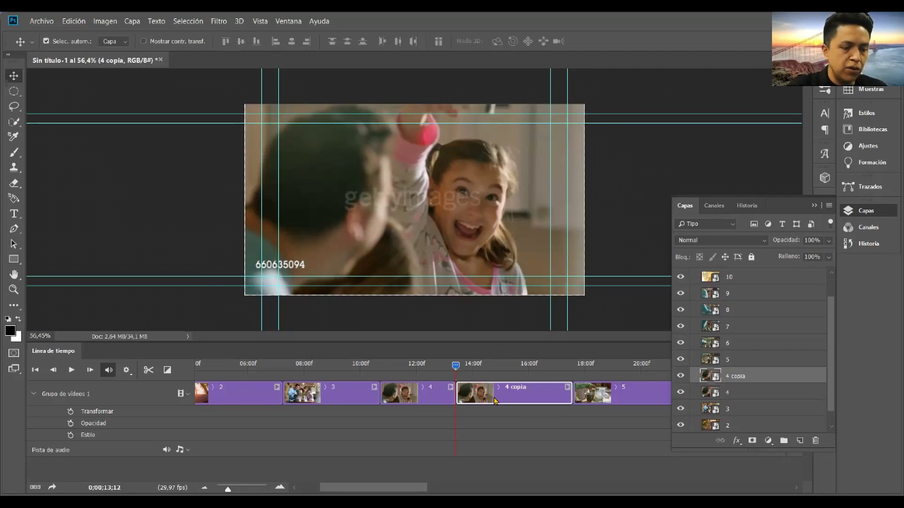
{"action": "left_click_drag", "start_coordinate": [457, 366], "coordinate": [469, 369]}
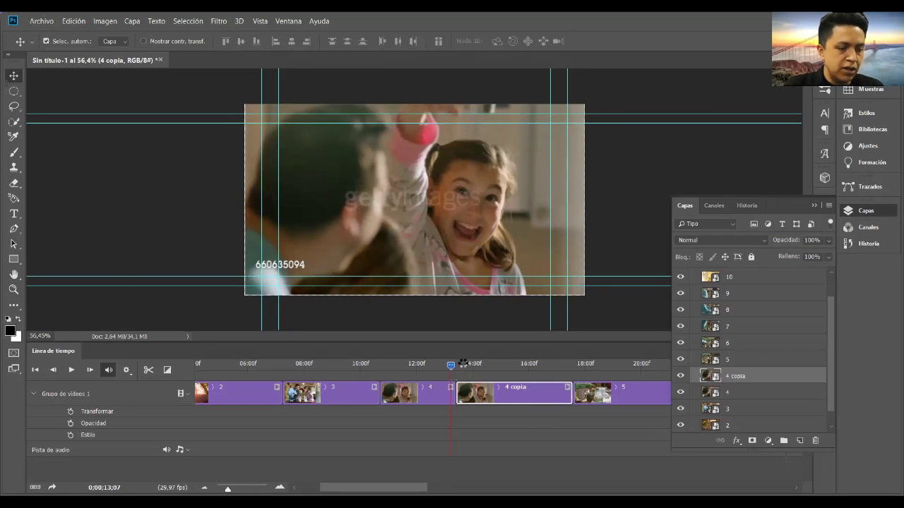
{"action": "key", "text": "Delete"}
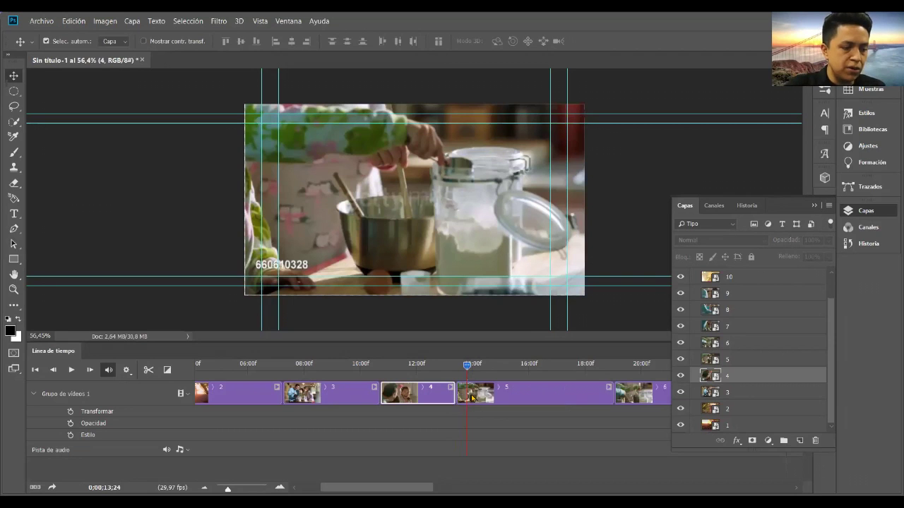
Step: Split clip 5 at 0;00;15;17 and delete its '5 copia' piece
{"action": "left_click_drag", "start_coordinate": [481, 368], "coordinate": [516, 366]}
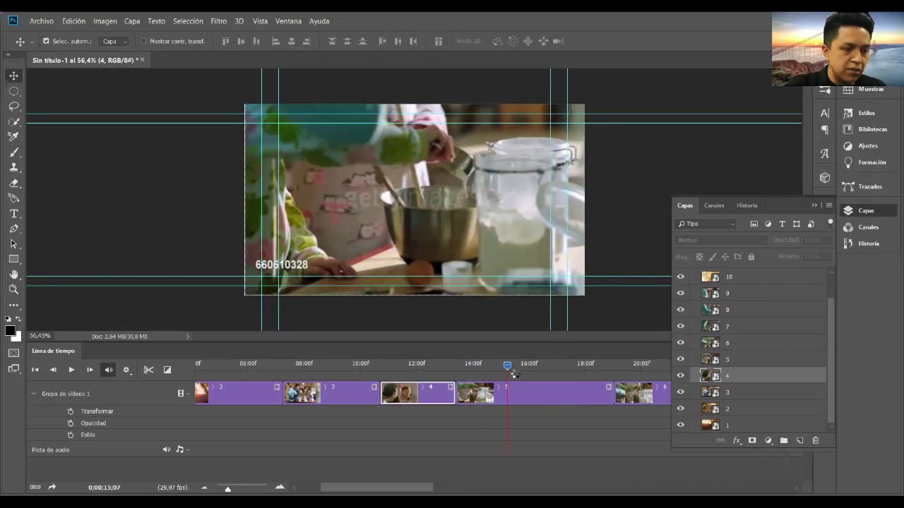
{"action": "left_click", "coordinate": [520, 399]}
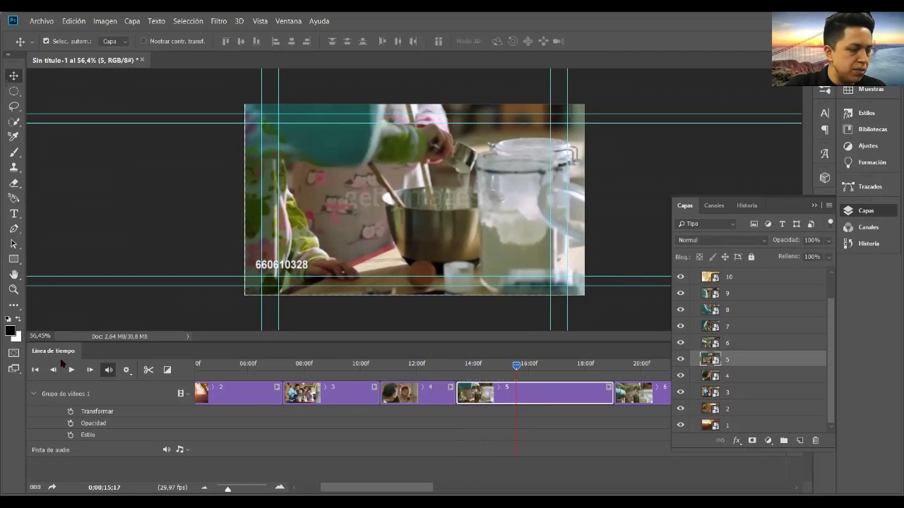
{"action": "left_click", "coordinate": [149, 370]}
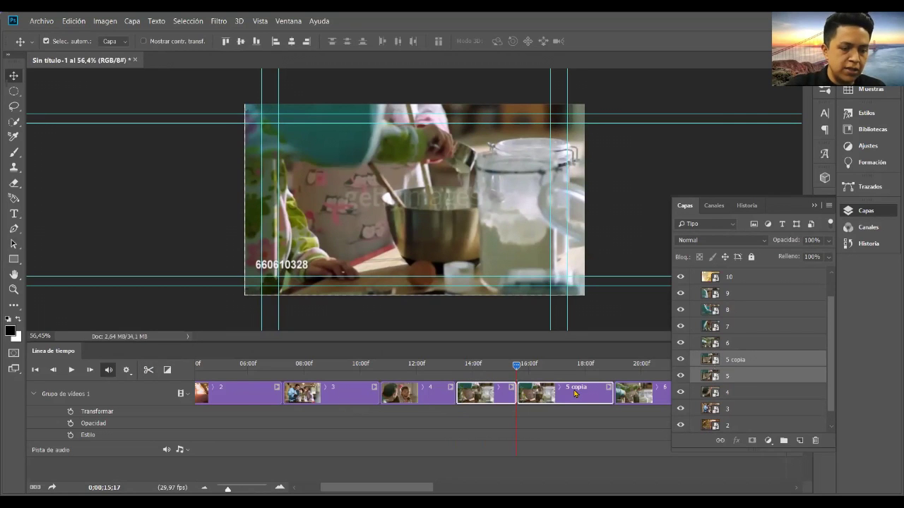
{"action": "left_click", "coordinate": [576, 394]}
{"action": "key", "text": "Delete"}
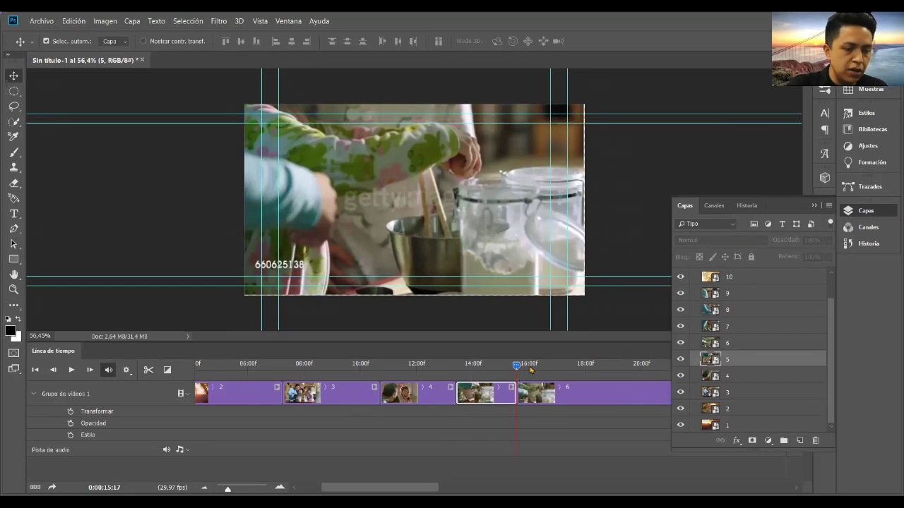
Step: Split clip 6 at 18;22 and delete both of its pieces
{"action": "key", "text": "space"}
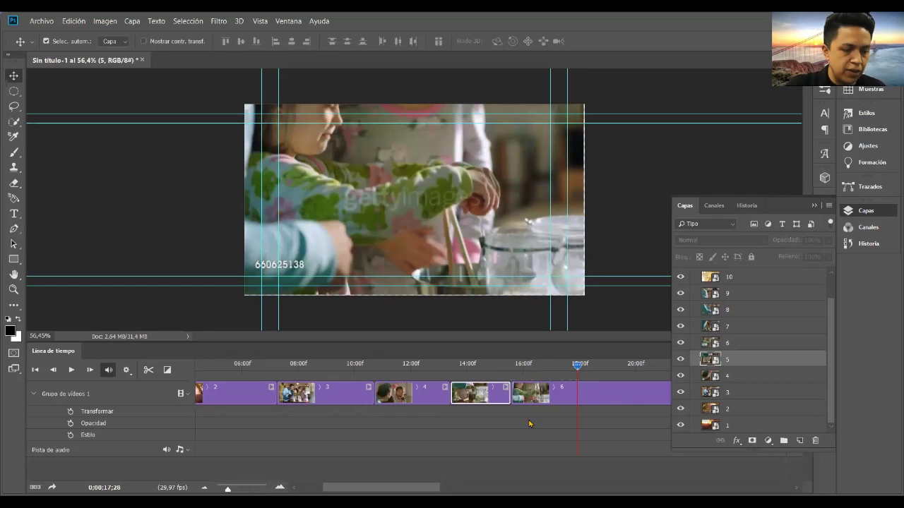
{"action": "scroll", "coordinate": [422, 449], "scroll_direction": "right", "scroll_amount": 2}
{"action": "scroll", "coordinate": [423, 449], "scroll_direction": "right", "scroll_amount": 1}
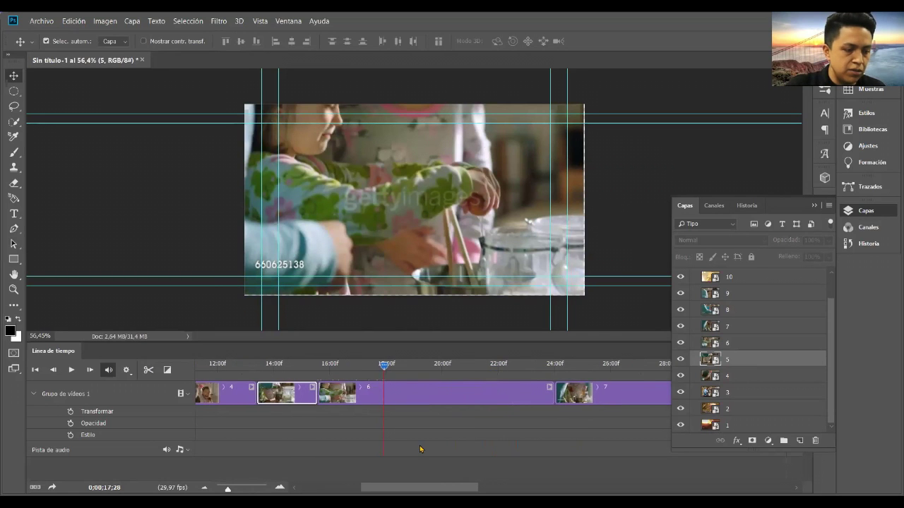
{"action": "left_click_drag", "start_coordinate": [386, 368], "coordinate": [411, 366]}
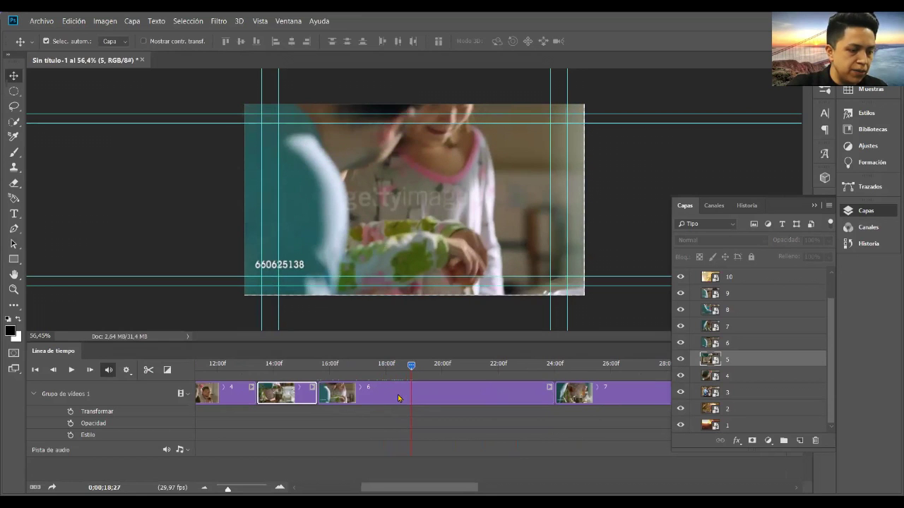
{"action": "left_click", "coordinate": [430, 398]}
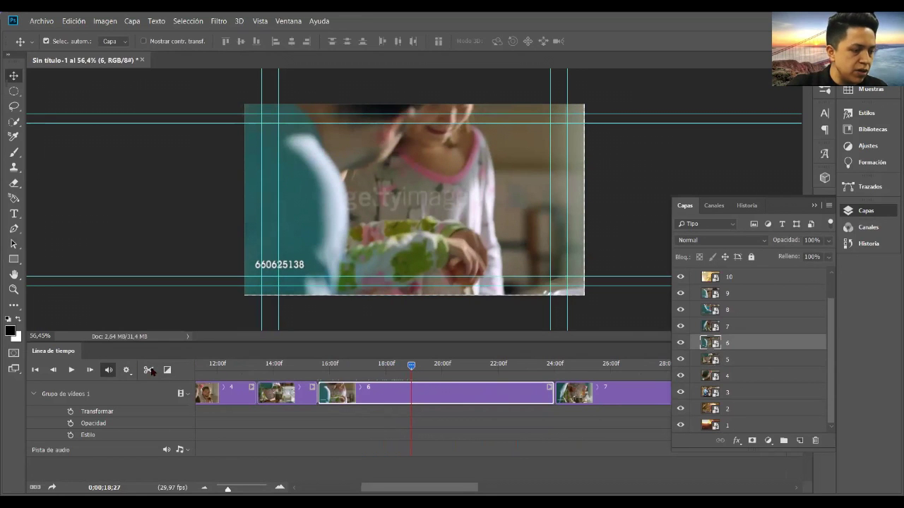
{"action": "left_click", "coordinate": [148, 371]}
{"action": "key", "text": "Delete"}
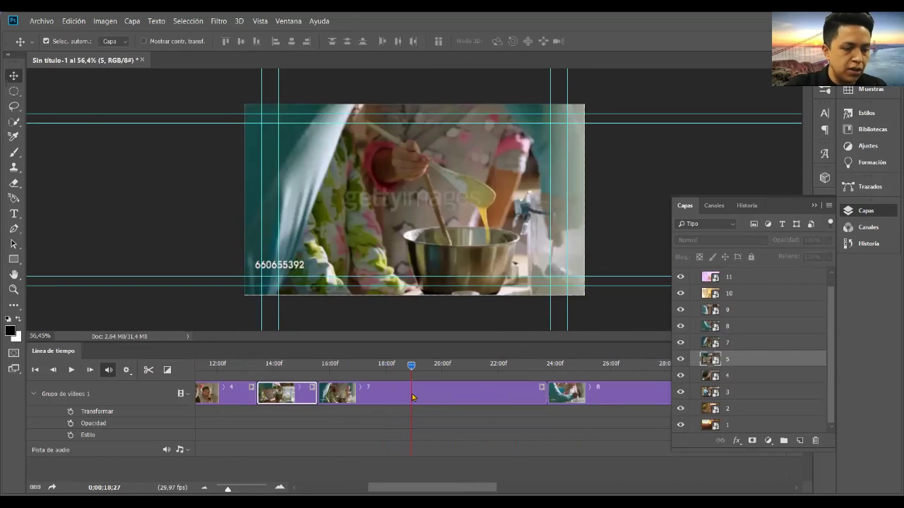
Step: Split clip 7 at 19;12 and delete its '7 copia' piece
{"action": "left_click", "coordinate": [418, 395]}
{"action": "left_click_drag", "start_coordinate": [411, 364], "coordinate": [442, 365]}
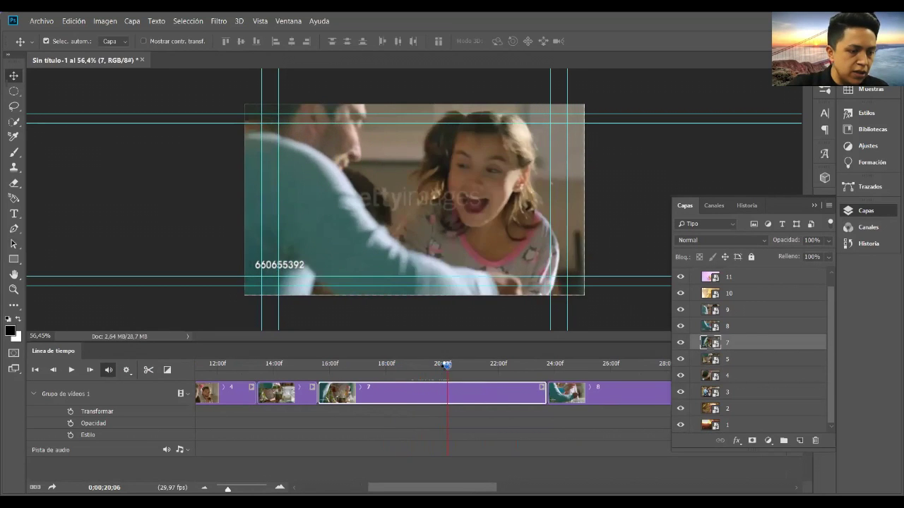
{"action": "left_click_drag", "start_coordinate": [441, 365], "coordinate": [425, 367]}
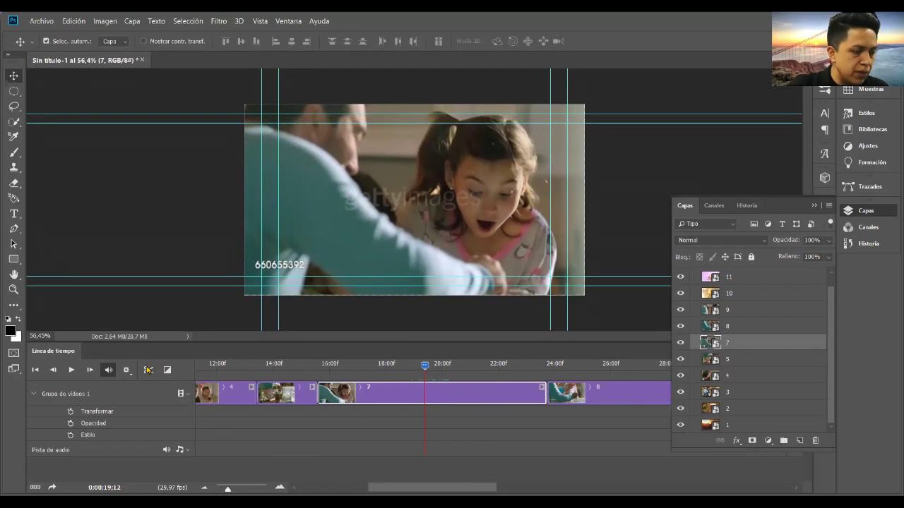
{"action": "left_click", "coordinate": [148, 370]}
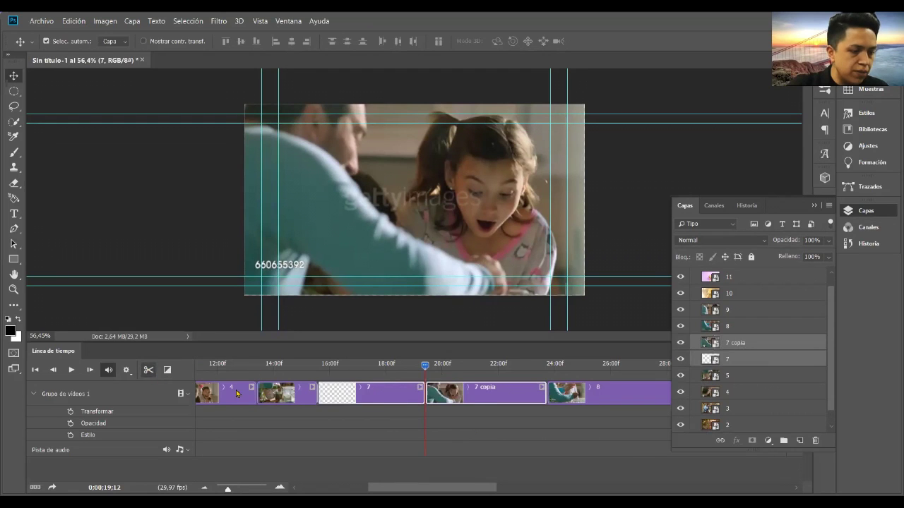
{"action": "left_click", "coordinate": [508, 405]}
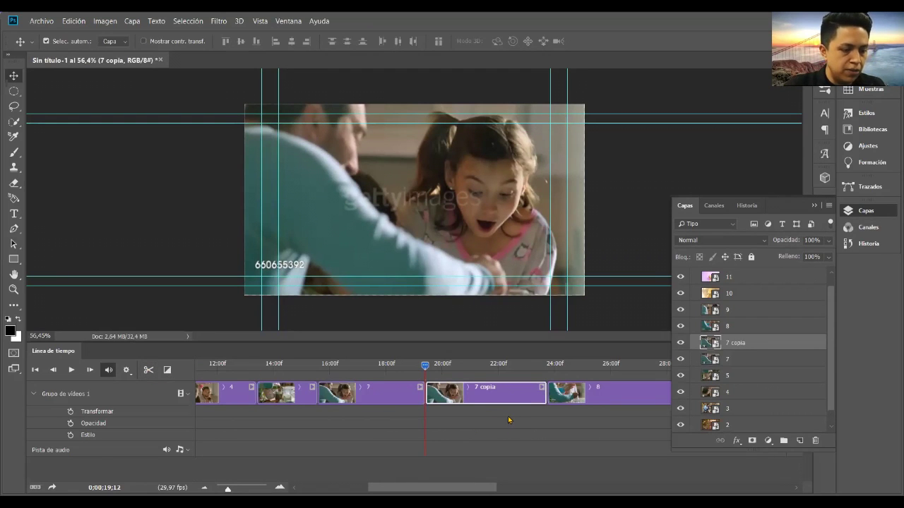
{"action": "key", "text": "Delete"}
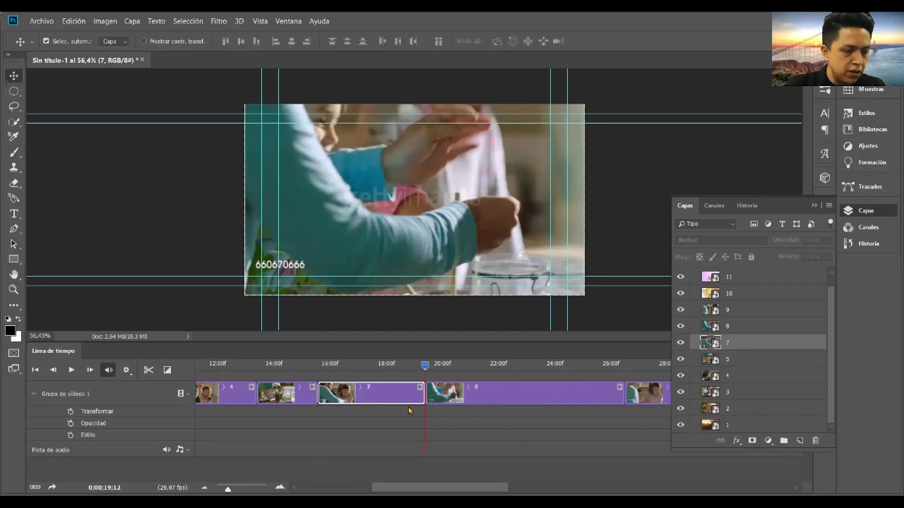
Step: Split clip 8 at 23;10 and delete its '8 copia' piece
{"action": "left_click", "coordinate": [493, 398]}
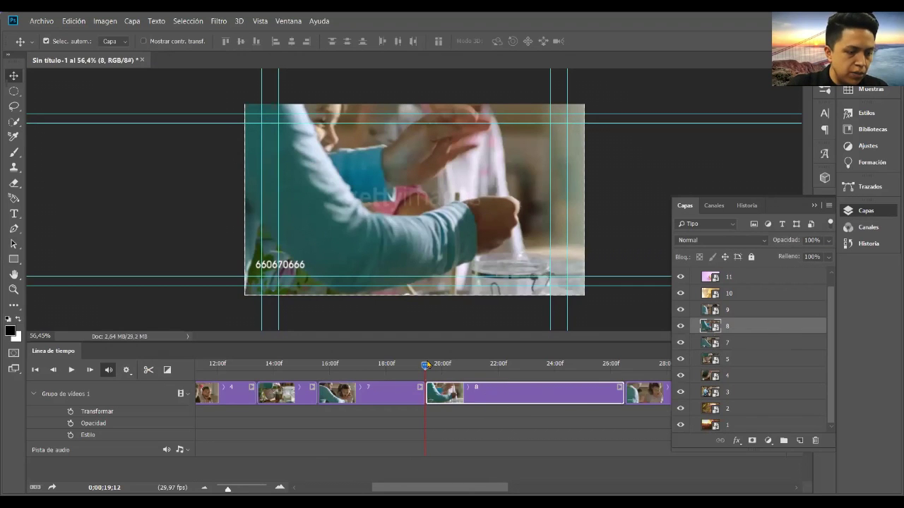
{"action": "left_click_drag", "start_coordinate": [426, 365], "coordinate": [536, 365]}
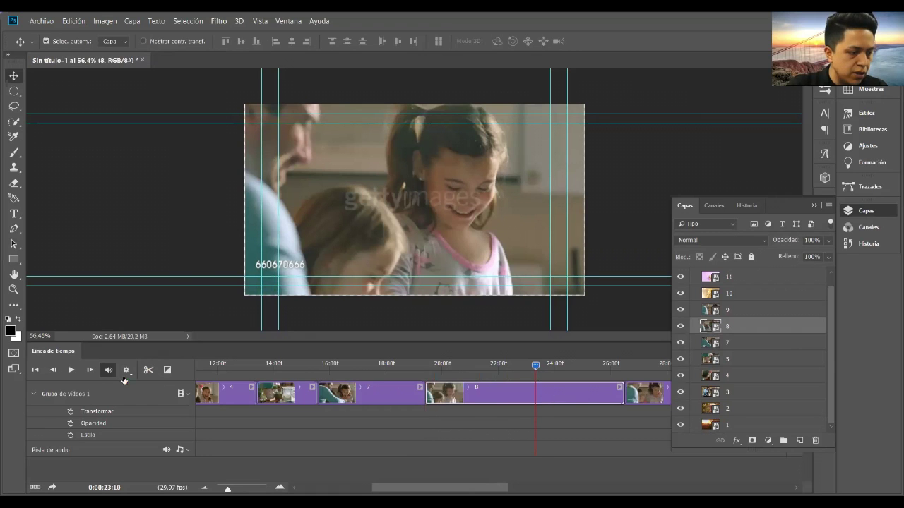
{"action": "left_click", "coordinate": [148, 370]}
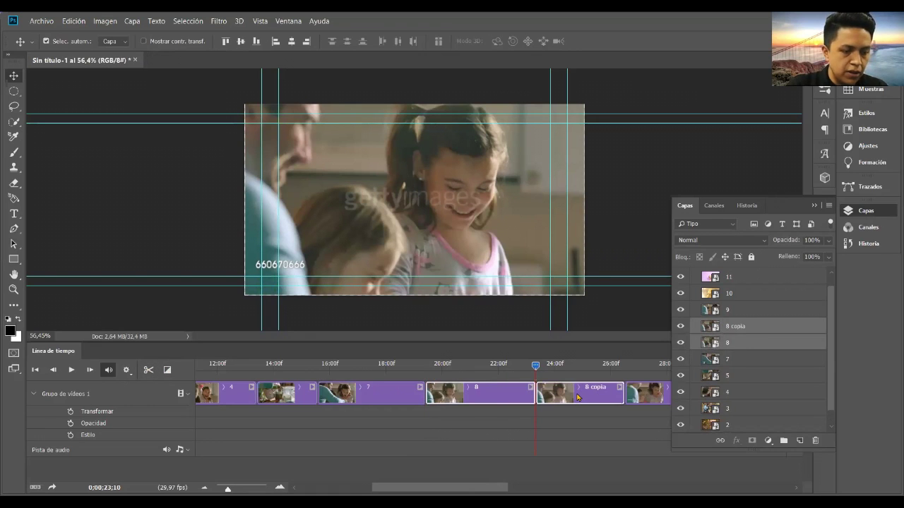
{"action": "left_click", "coordinate": [577, 399]}
{"action": "key", "text": "Delete"}
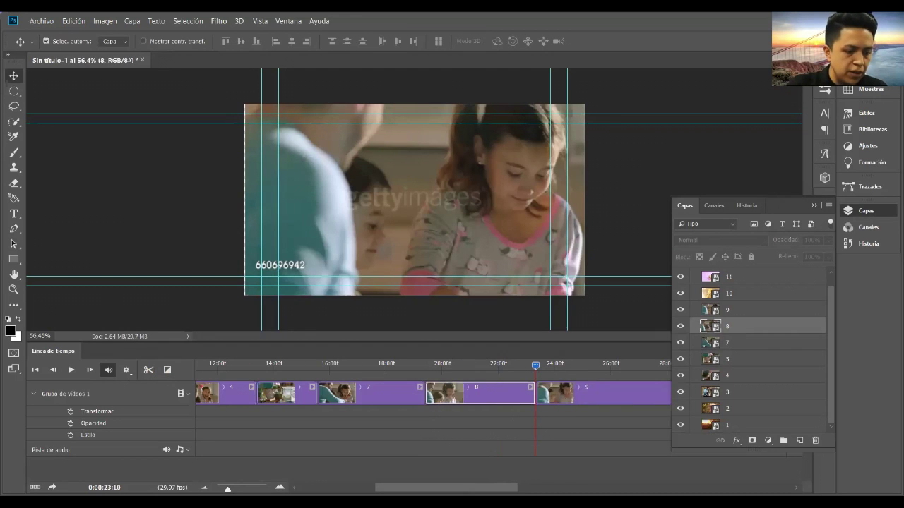
Step: Split clip 9 at 27;26 and delete its '9 copia' piece
{"action": "scroll", "coordinate": [385, 412], "scroll_direction": "right", "scroll_amount": 3}
{"action": "scroll", "coordinate": [385, 411], "scroll_direction": "right", "scroll_amount": 4}
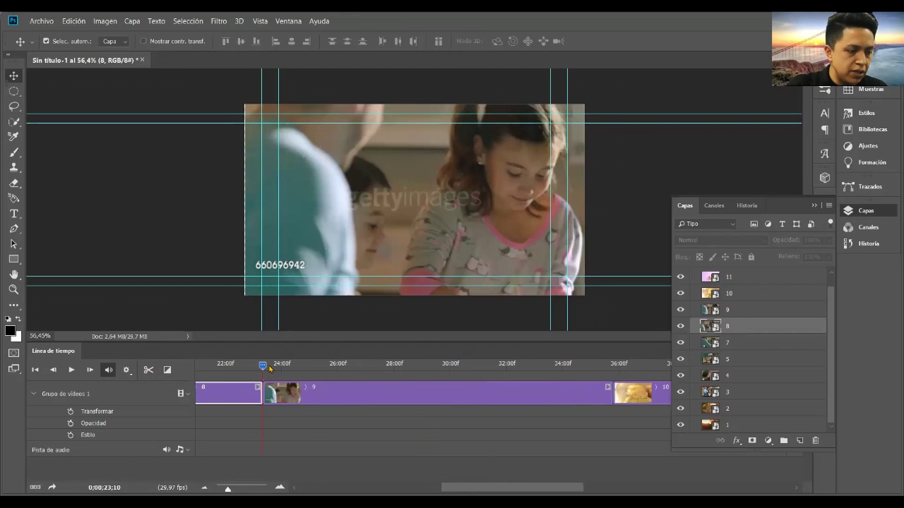
{"action": "left_click", "coordinate": [390, 363]}
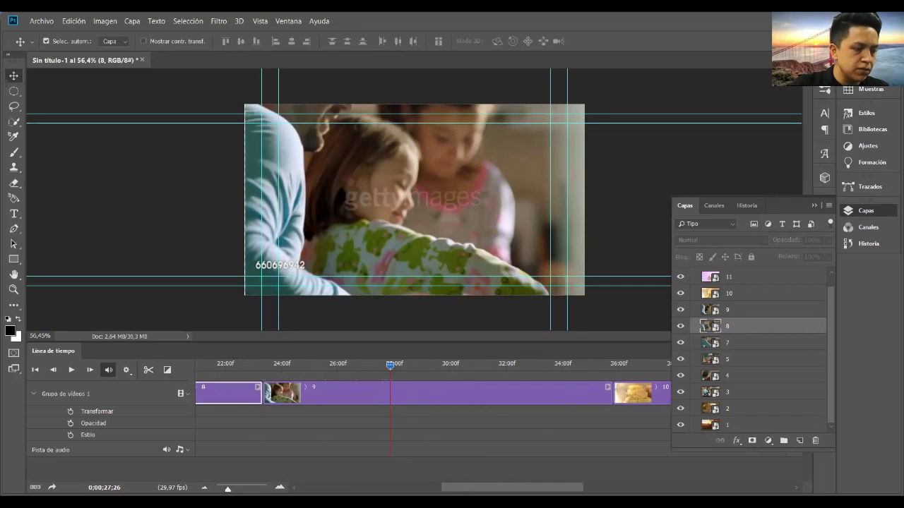
{"action": "left_click", "coordinate": [149, 371]}
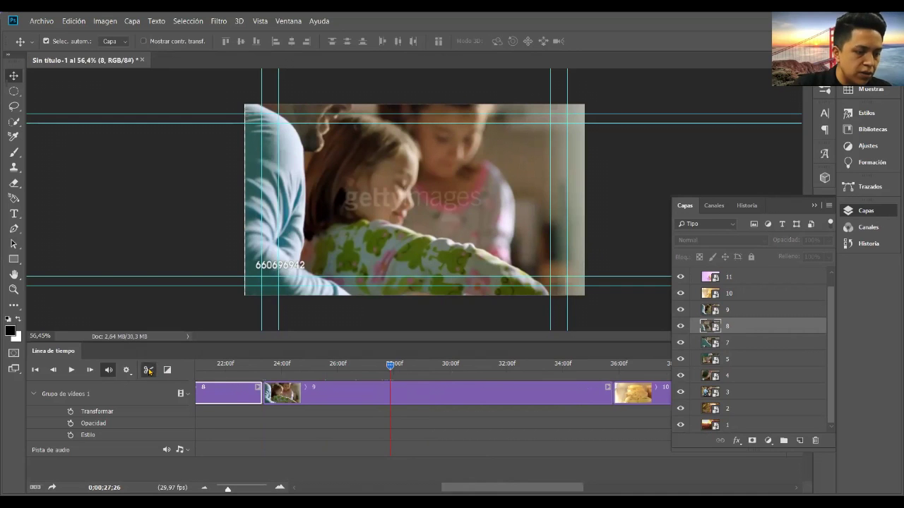
{"action": "left_click", "coordinate": [345, 398]}
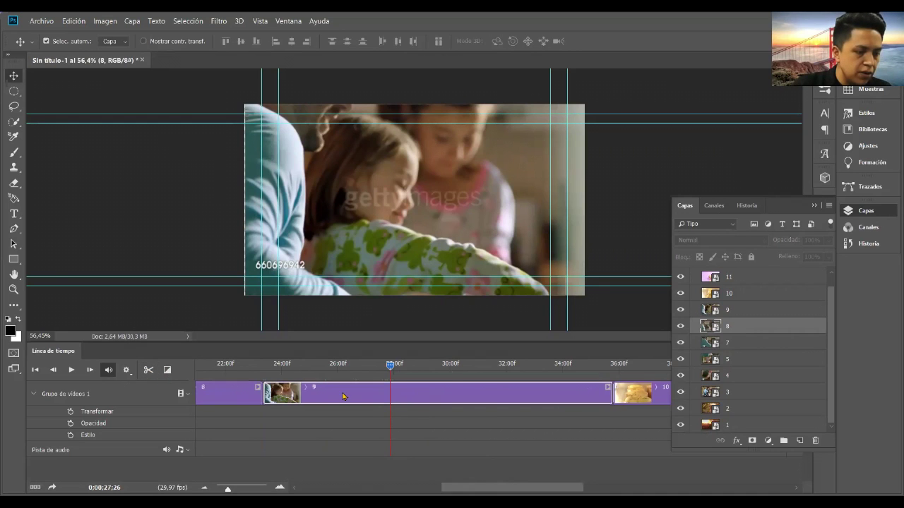
{"action": "left_click", "coordinate": [147, 370]}
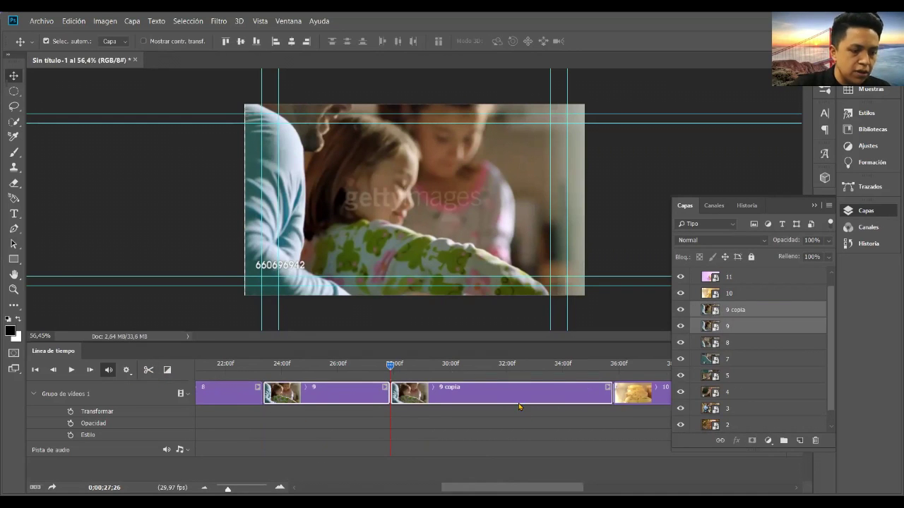
{"action": "left_click", "coordinate": [489, 401]}
{"action": "key", "text": "Delete"}
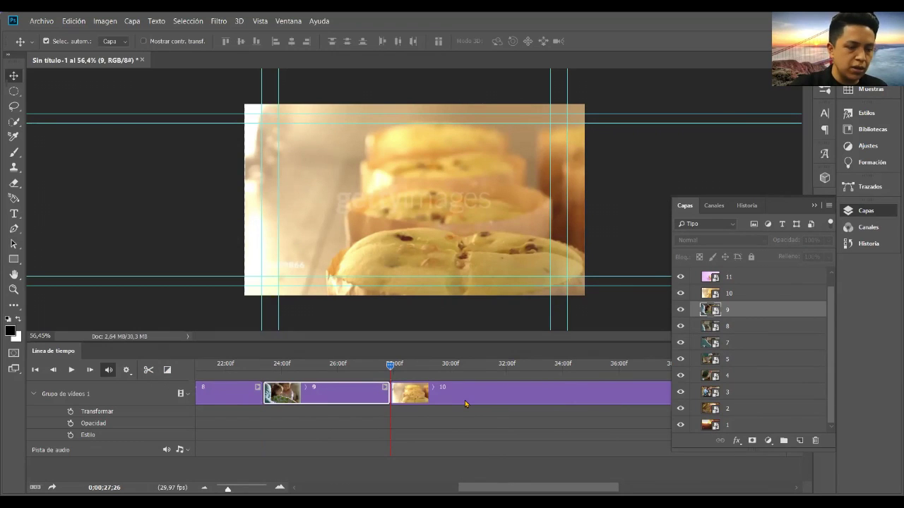
Step: Split clip 10 at 0;00;33;19 and delete its trailing '10 copia' piece
{"action": "left_click_drag", "start_coordinate": [392, 373], "coordinate": [486, 372]}
{"action": "scroll", "coordinate": [503, 458], "scroll_direction": "right", "scroll_amount": 1}
{"action": "scroll", "coordinate": [497, 453], "scroll_direction": "right", "scroll_amount": 1}
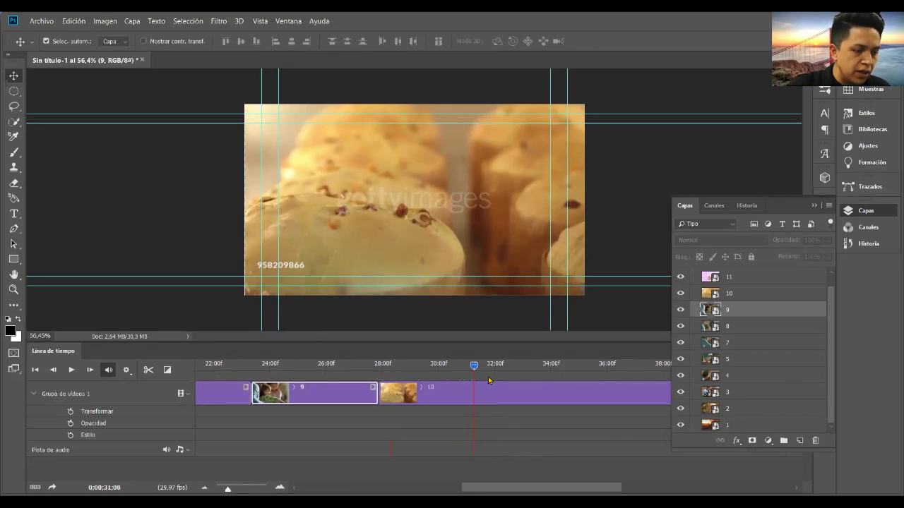
{"action": "scroll", "coordinate": [518, 454], "scroll_direction": "right", "scroll_amount": 1}
{"action": "scroll", "coordinate": [509, 452], "scroll_direction": "right", "scroll_amount": 1}
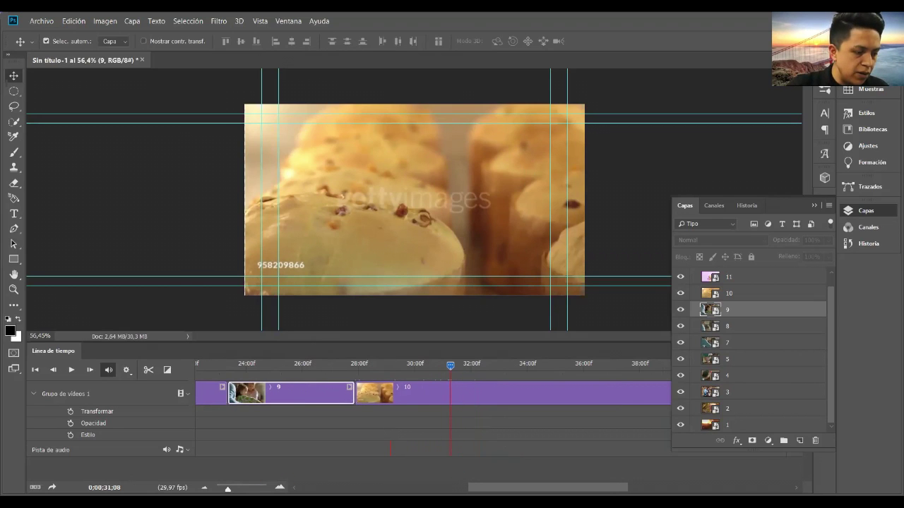
{"action": "scroll", "coordinate": [433, 393], "scroll_direction": "down", "scroll_amount": 2}
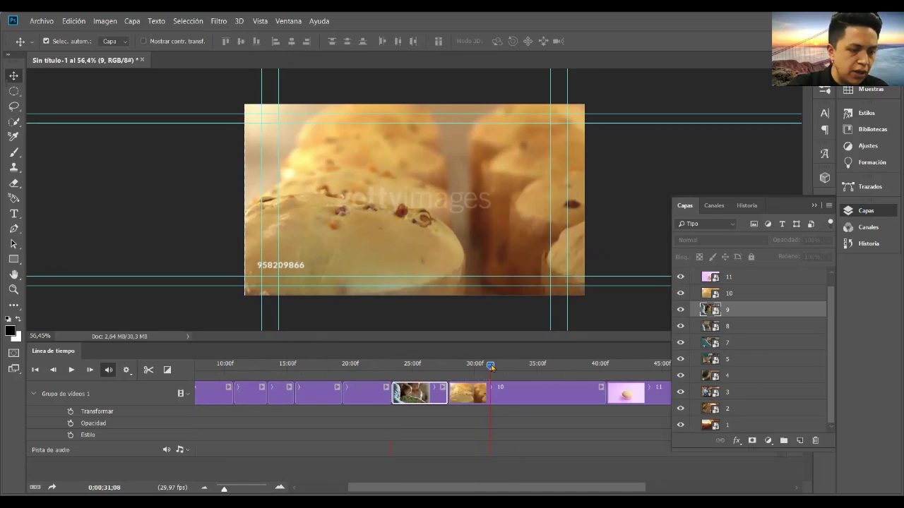
{"action": "left_click_drag", "start_coordinate": [491, 367], "coordinate": [519, 365]}
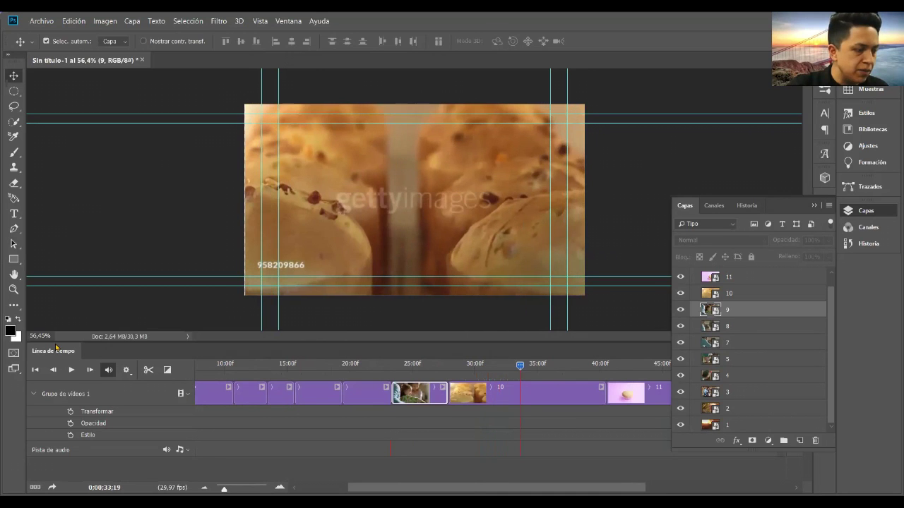
{"action": "left_click", "coordinate": [526, 402]}
{"action": "left_click", "coordinate": [148, 370]}
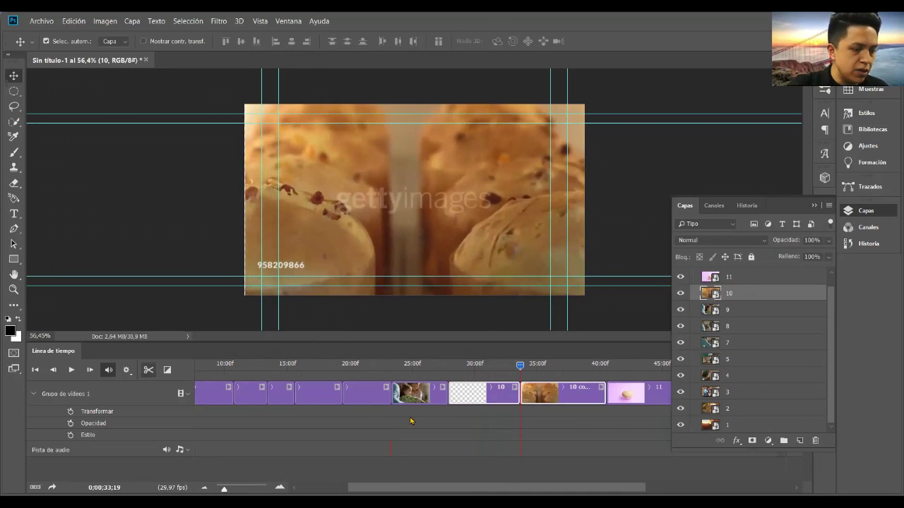
{"action": "key", "text": "Delete"}
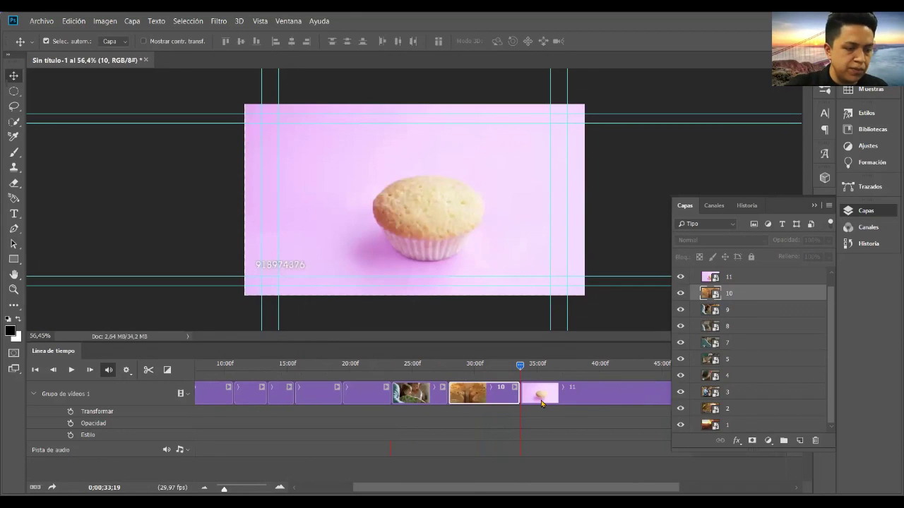
Step: Select cupcake clip 11 at 38;11 and zoom out to show the whole sequence
{"action": "left_click_drag", "start_coordinate": [523, 366], "coordinate": [581, 378]}
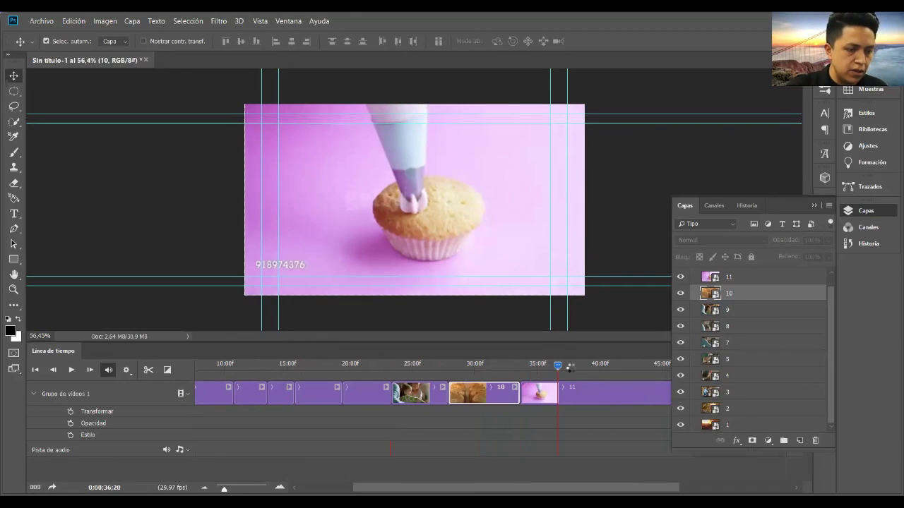
{"action": "scroll", "coordinate": [544, 446], "scroll_direction": "down", "scroll_amount": 1}
{"action": "scroll", "coordinate": [543, 446], "scroll_direction": "down", "scroll_amount": 2}
{"action": "scroll", "coordinate": [543, 449], "scroll_direction": "down", "scroll_amount": 2}
{"action": "scroll", "coordinate": [544, 451], "scroll_direction": "down", "scroll_amount": 2}
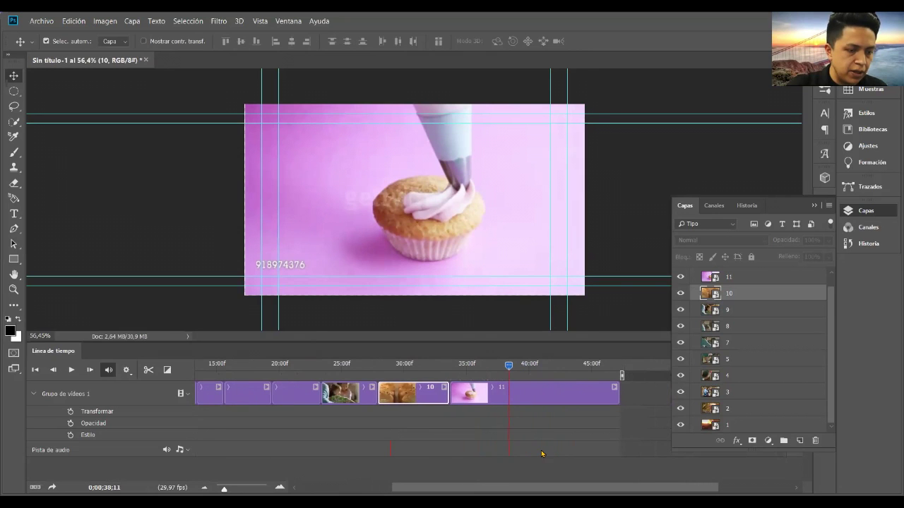
{"action": "left_click", "coordinate": [535, 398]}
{"action": "scroll", "coordinate": [509, 452], "scroll_direction": "down", "scroll_amount": 1}
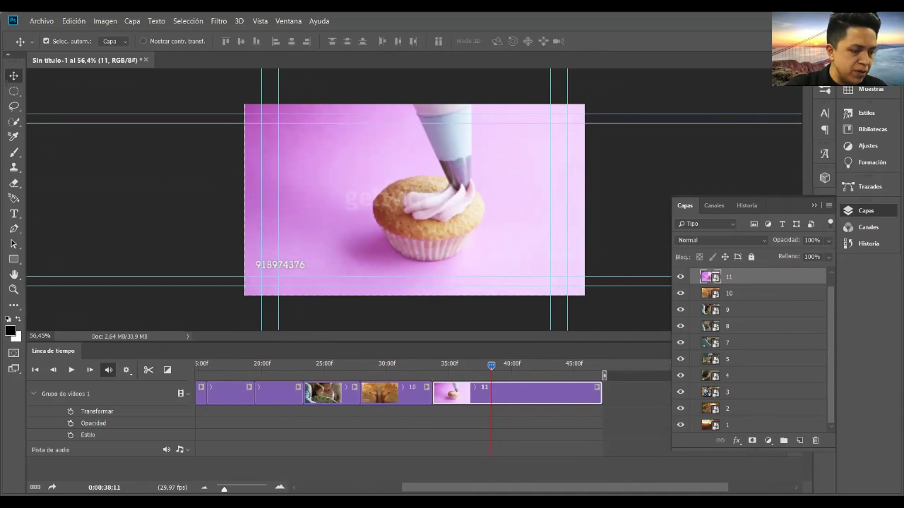
{"action": "scroll", "coordinate": [399, 396], "scroll_direction": "down", "scroll_amount": 2}
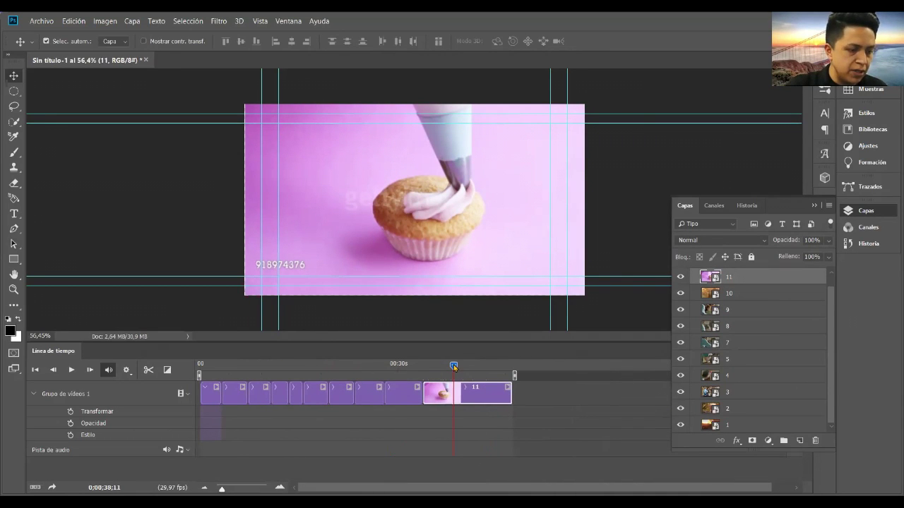
{"action": "left_click", "coordinate": [232, 366]}
{"action": "left_click", "coordinate": [200, 365]}
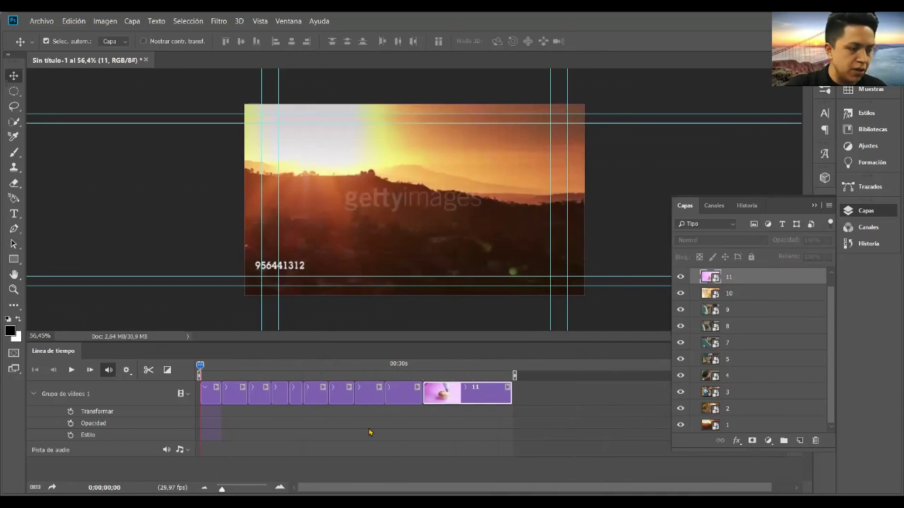
{"action": "left_click", "coordinate": [71, 370]}
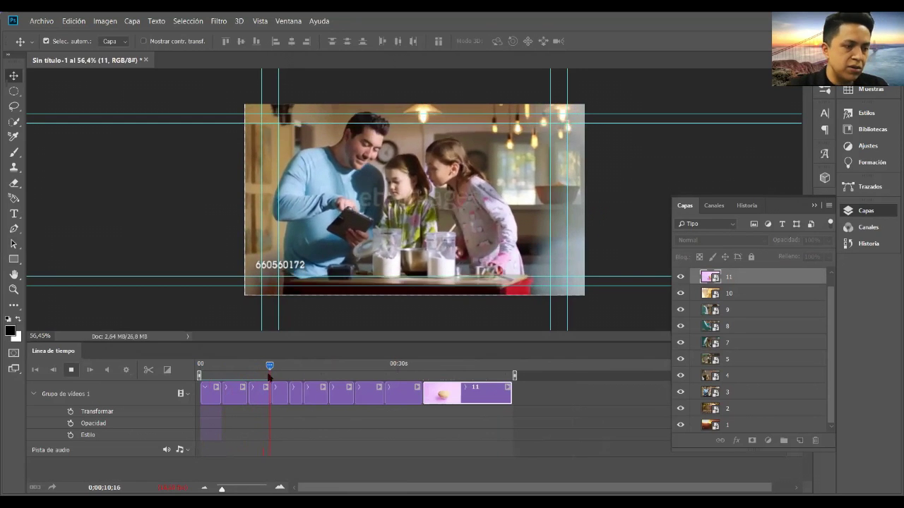
Step: Split clip 2 at the playhead and delete its '2 copia' tail piece
{"action": "key", "text": "space"}
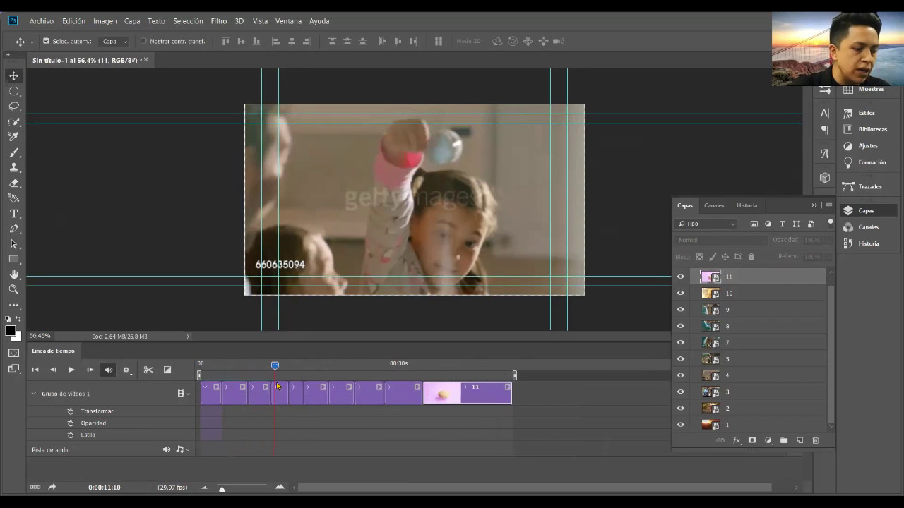
{"action": "left_click_drag", "start_coordinate": [275, 367], "coordinate": [234, 374]}
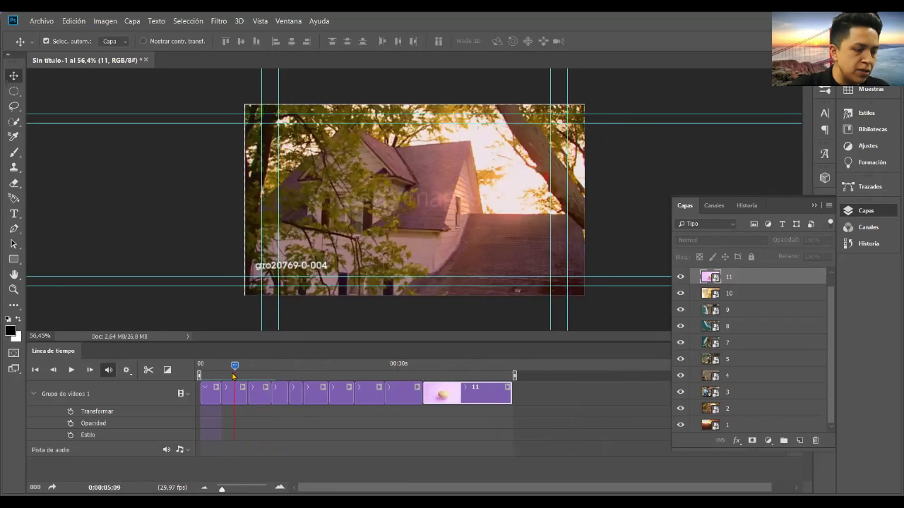
{"action": "left_click", "coordinate": [226, 393]}
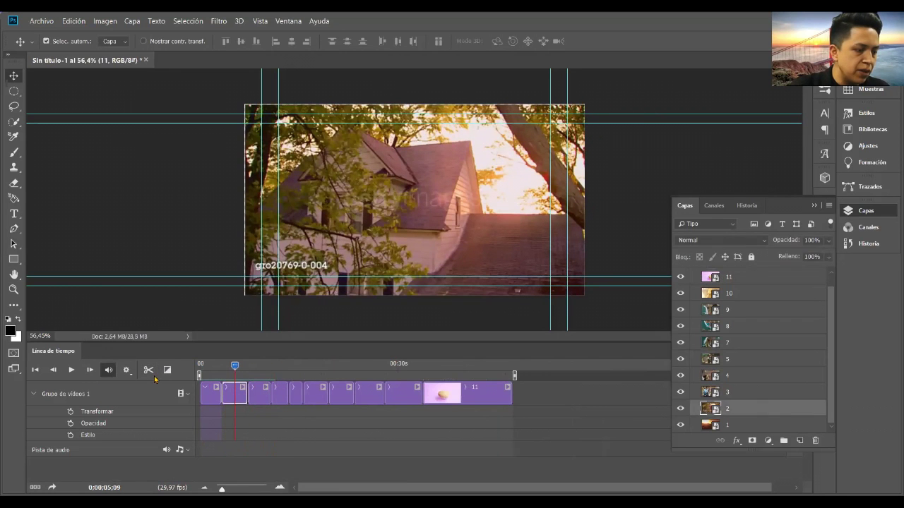
{"action": "left_click", "coordinate": [149, 371]}
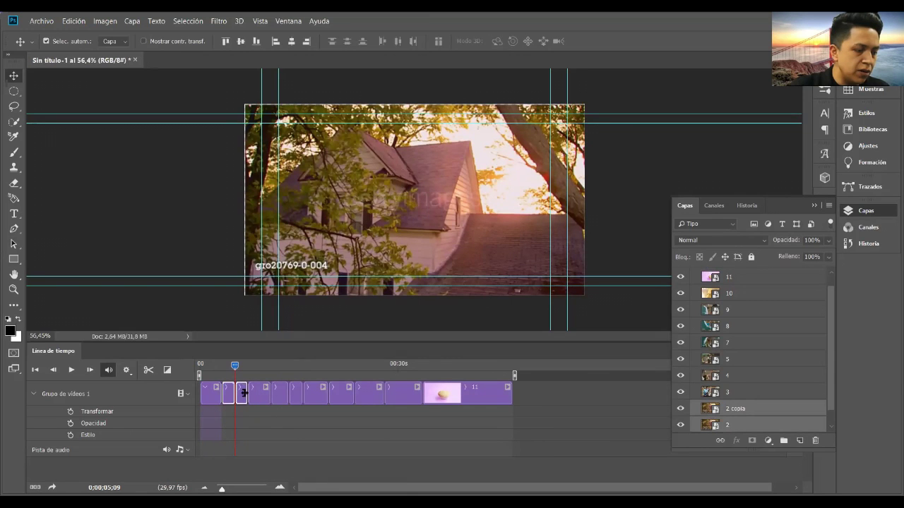
{"action": "left_click", "coordinate": [243, 399]}
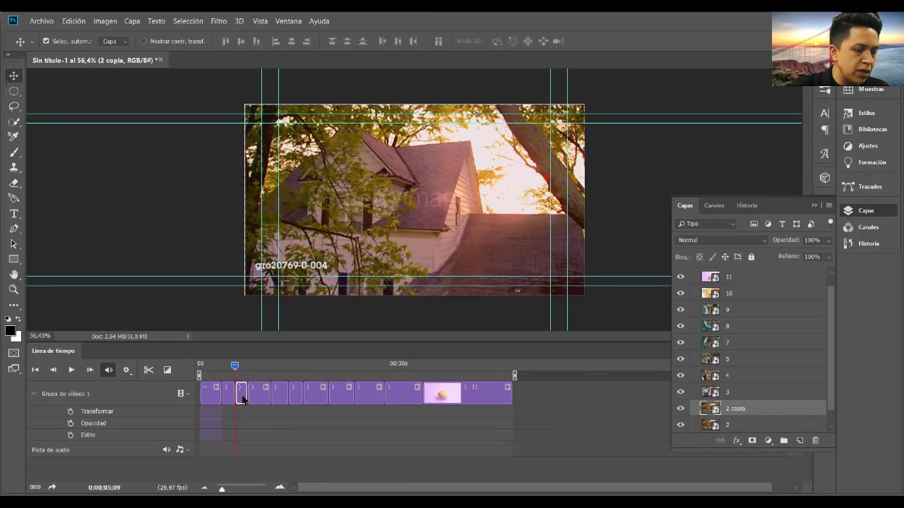
{"action": "key", "text": "Delete"}
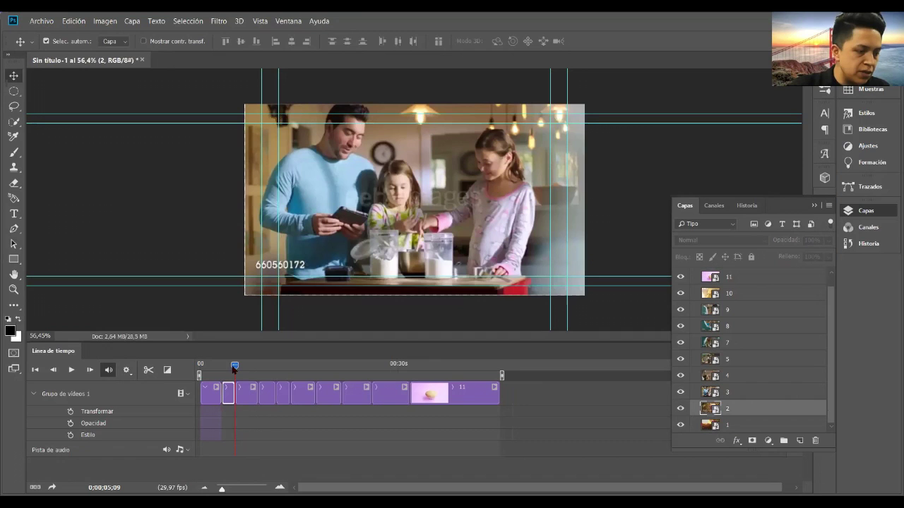
Step: Split clip 3 at 0;00;07;02 and delete its '3 copia' piece
{"action": "left_click_drag", "start_coordinate": [235, 366], "coordinate": [247, 367]}
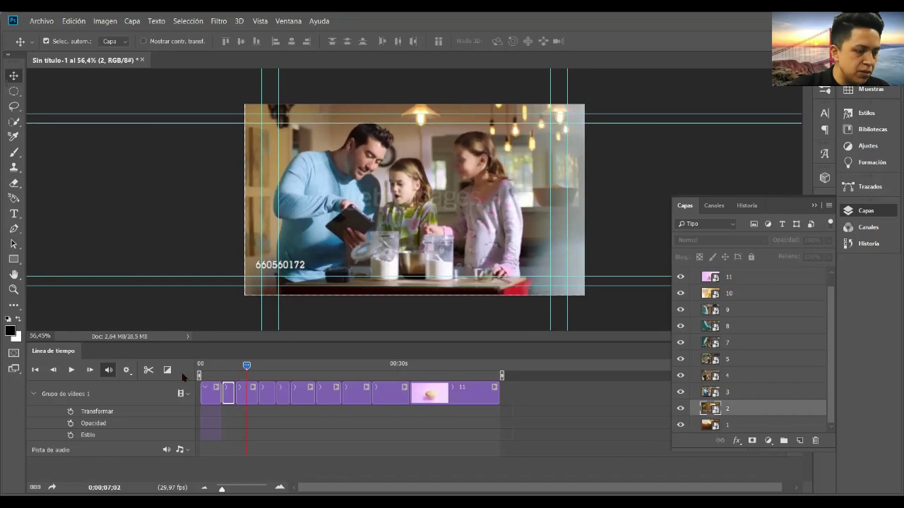
{"action": "left_click", "coordinate": [249, 399]}
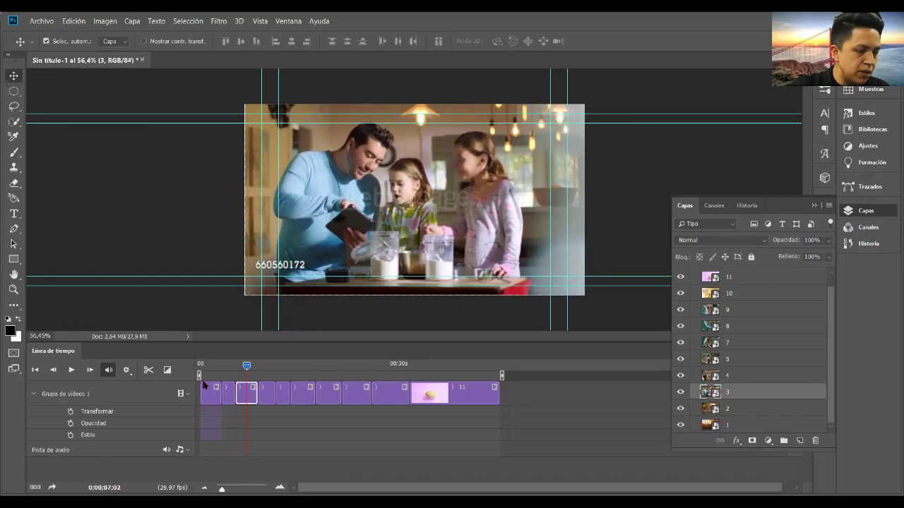
{"action": "left_click", "coordinate": [147, 370]}
{"action": "left_click", "coordinate": [258, 436]}
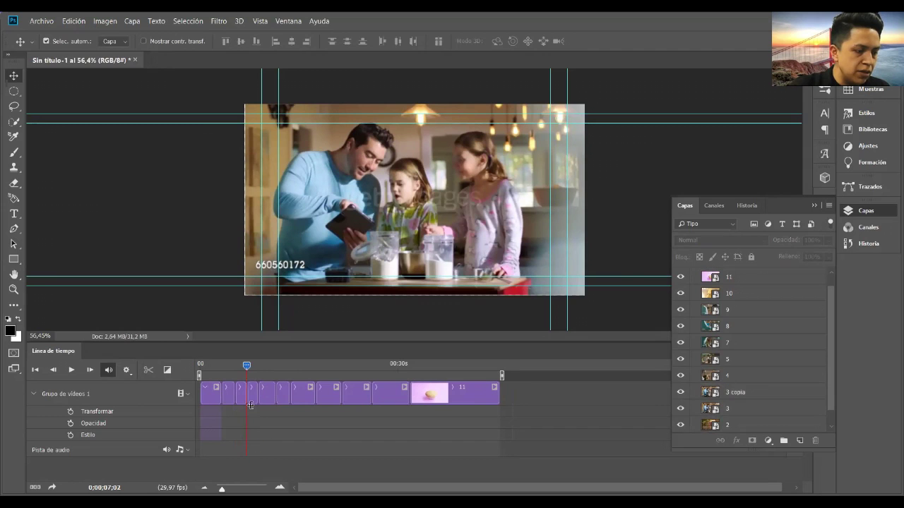
{"action": "left_click", "coordinate": [250, 399]}
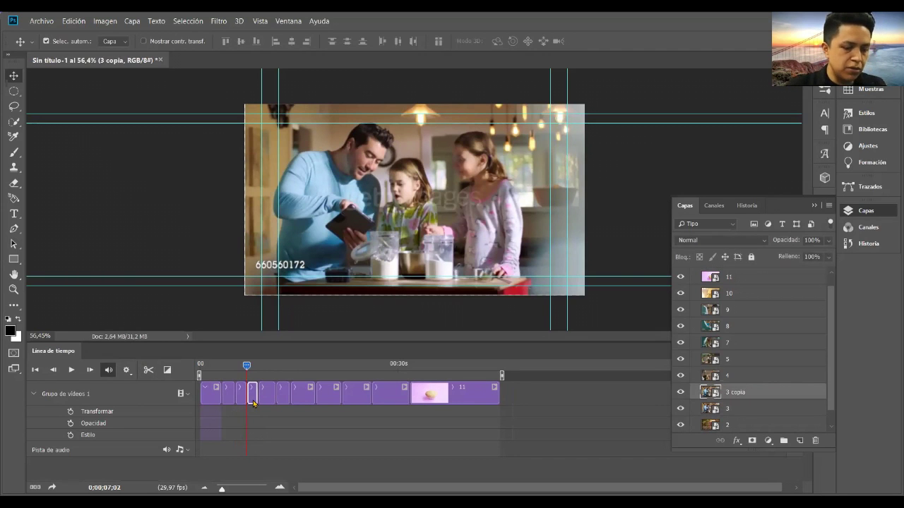
{"action": "key", "text": "Delete"}
Step: Split clip 9 at 0;00;21;11, delete its '9 copia' piece, and return to the start
{"action": "left_click_drag", "start_coordinate": [248, 373], "coordinate": [339, 375]}
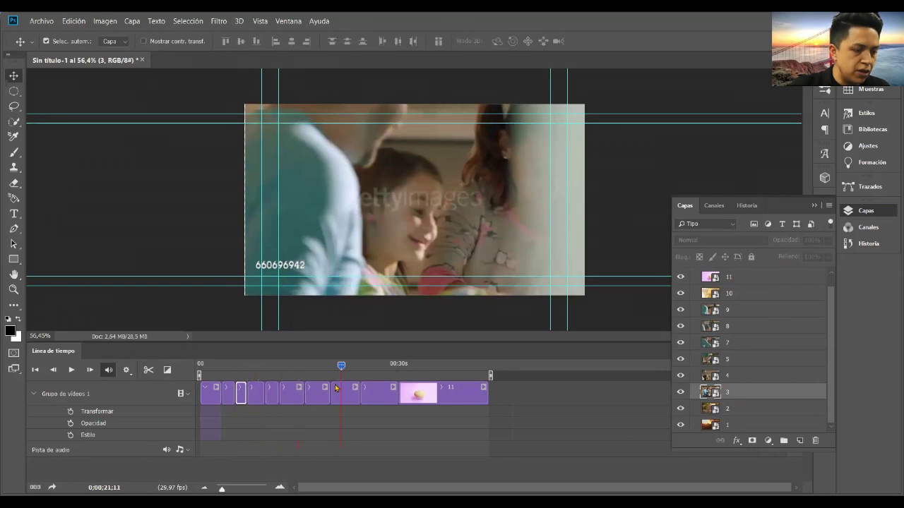
{"action": "left_click", "coordinate": [343, 385]}
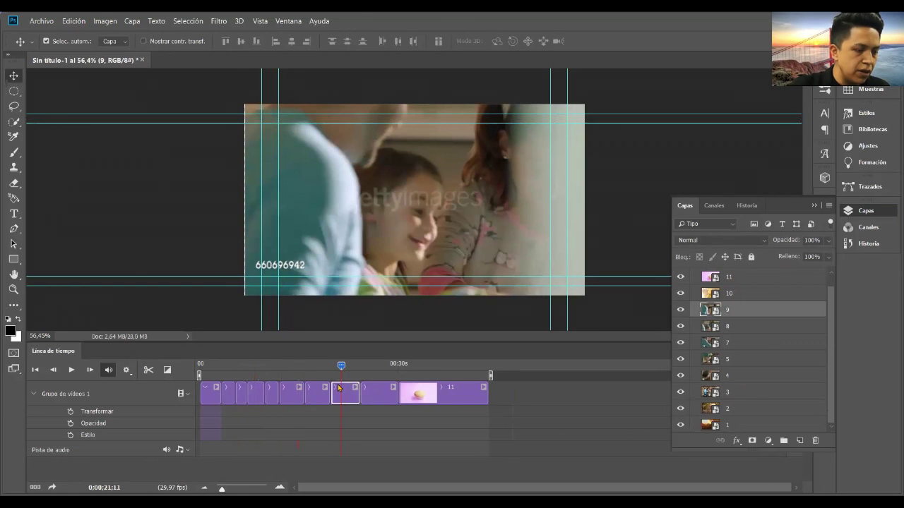
{"action": "left_click", "coordinate": [148, 370]}
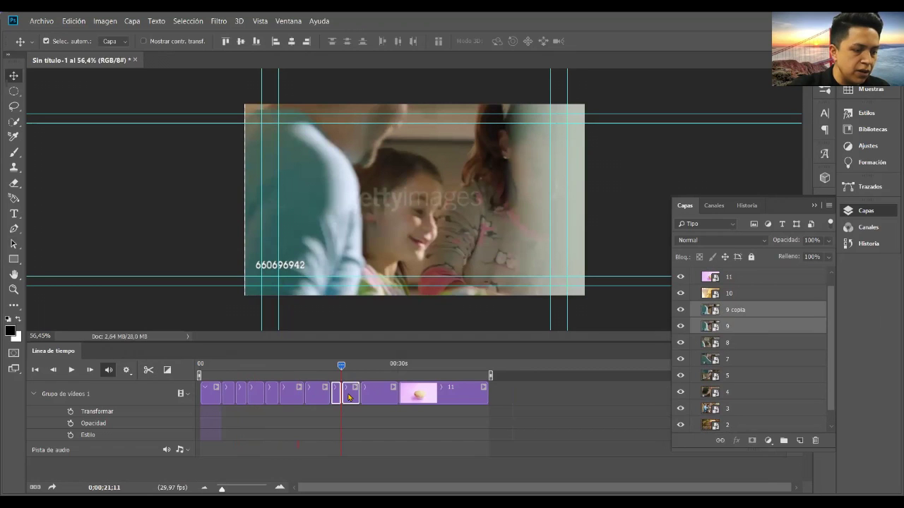
{"action": "left_click", "coordinate": [348, 398]}
{"action": "key", "text": "Delete"}
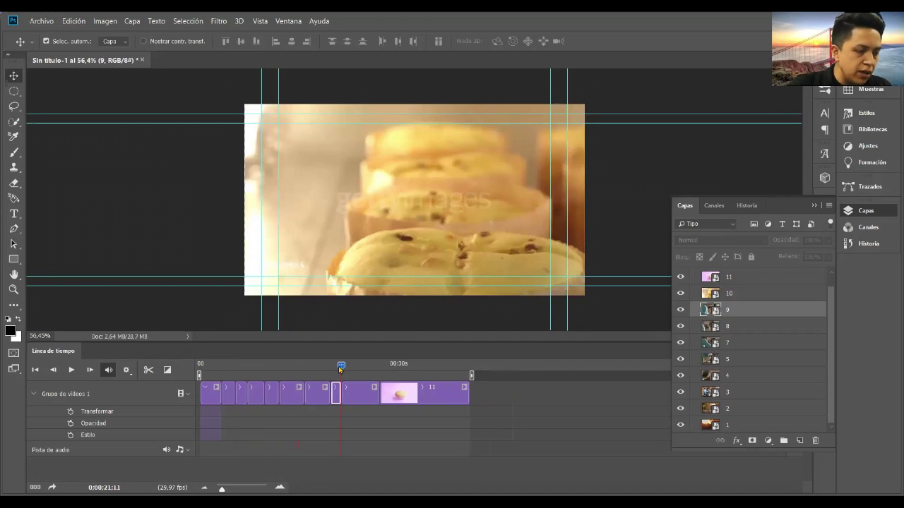
{"action": "left_click_drag", "start_coordinate": [340, 368], "coordinate": [210, 375]}
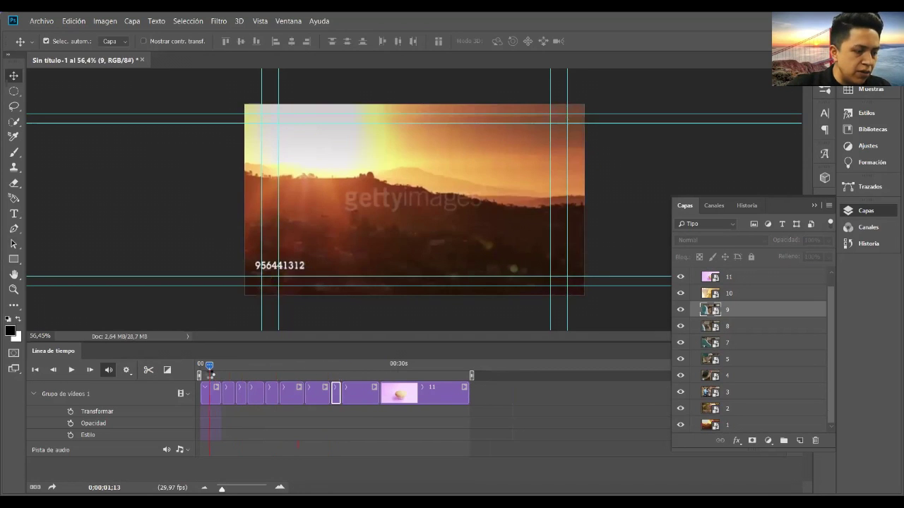
{"action": "left_click_drag", "start_coordinate": [209, 374], "coordinate": [227, 378]}
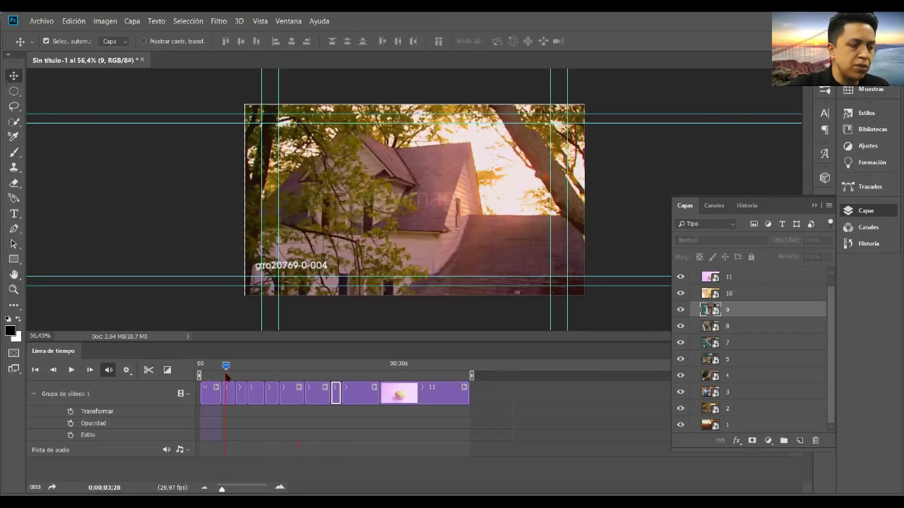
{"action": "key", "text": "space"}
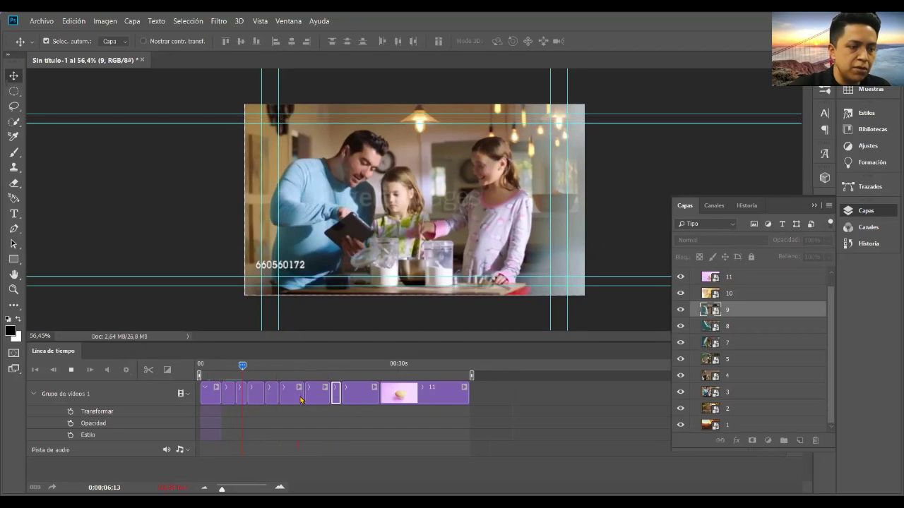
{"action": "key", "text": "space"}
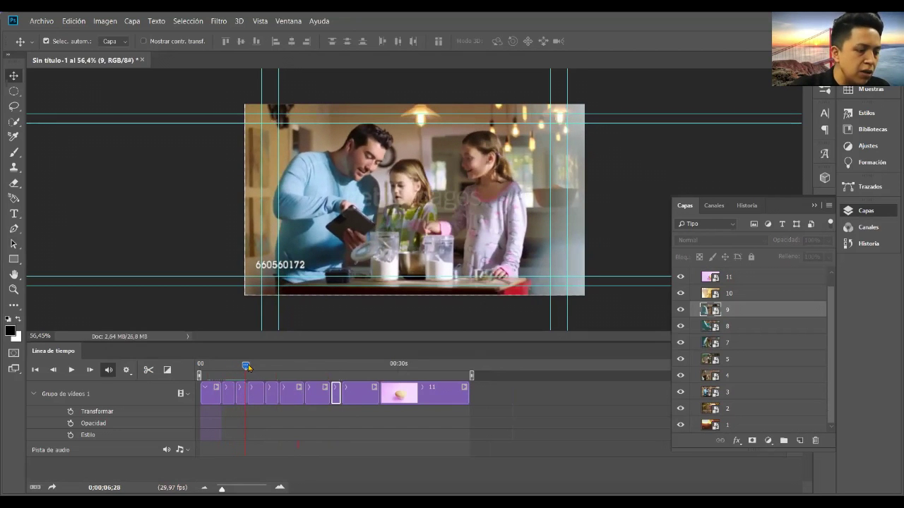
{"action": "left_click_drag", "start_coordinate": [247, 366], "coordinate": [216, 366]}
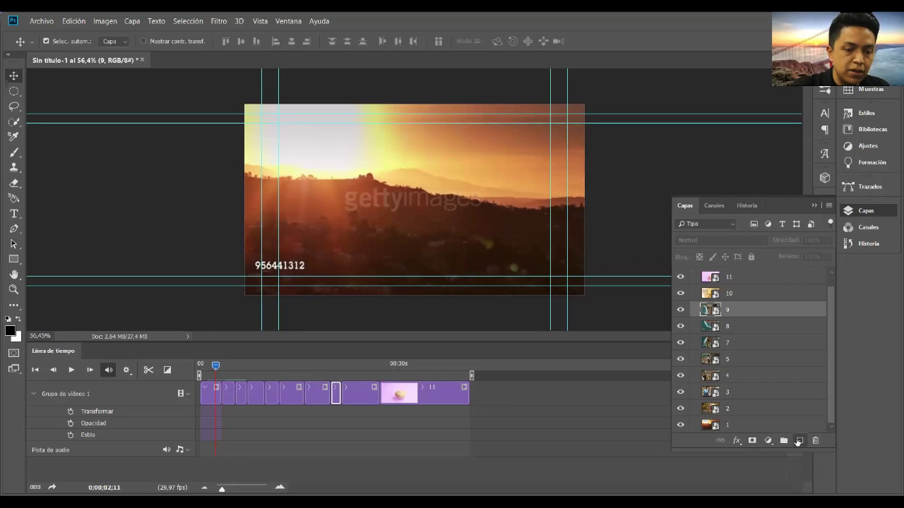
Step: Add empty layer Capa 1 at the top and align its clip to about 42 seconds
{"action": "left_click", "coordinate": [798, 440]}
{"action": "left_click_drag", "start_coordinate": [745, 311], "coordinate": [750, 273]}
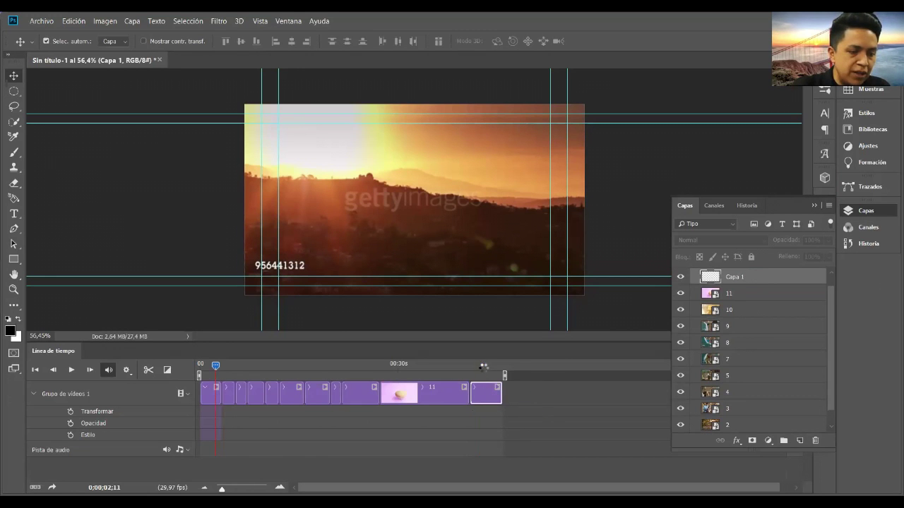
{"action": "left_click", "coordinate": [483, 366]}
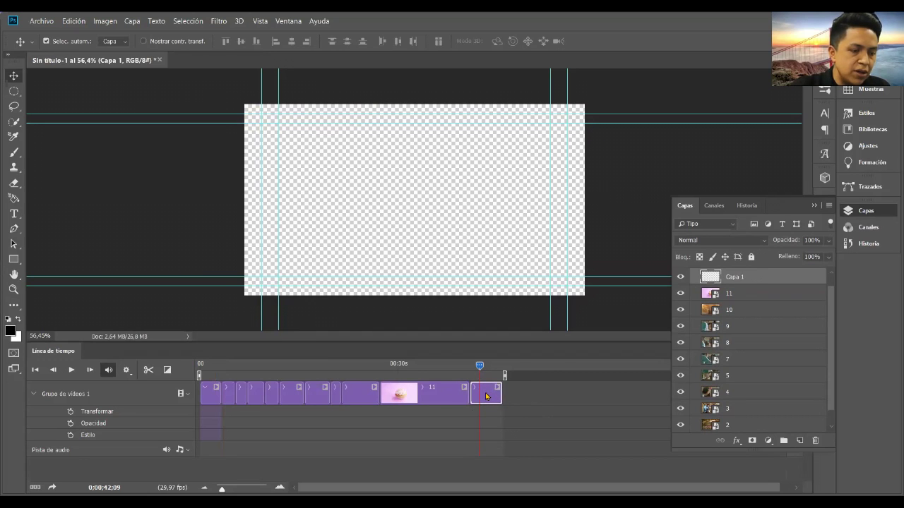
{"action": "left_click_drag", "start_coordinate": [486, 396], "coordinate": [521, 380]}
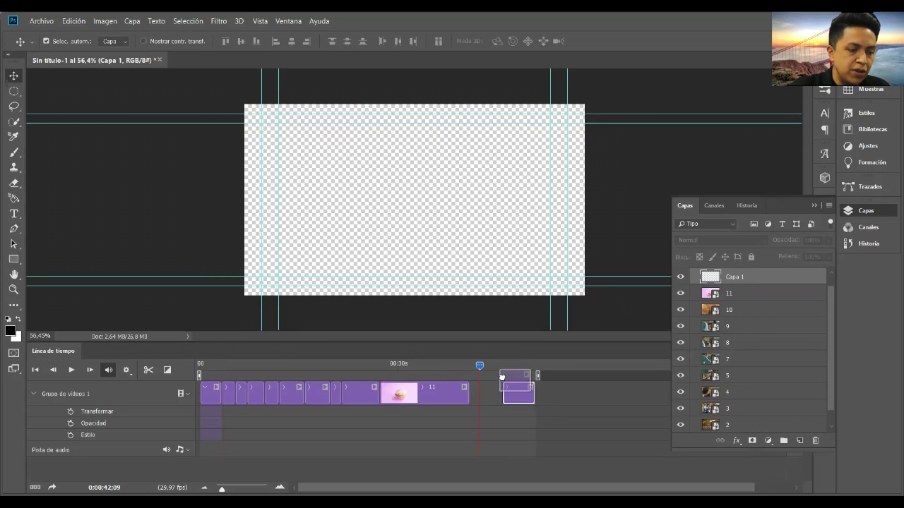
{"action": "left_click_drag", "start_coordinate": [509, 394], "coordinate": [485, 395]}
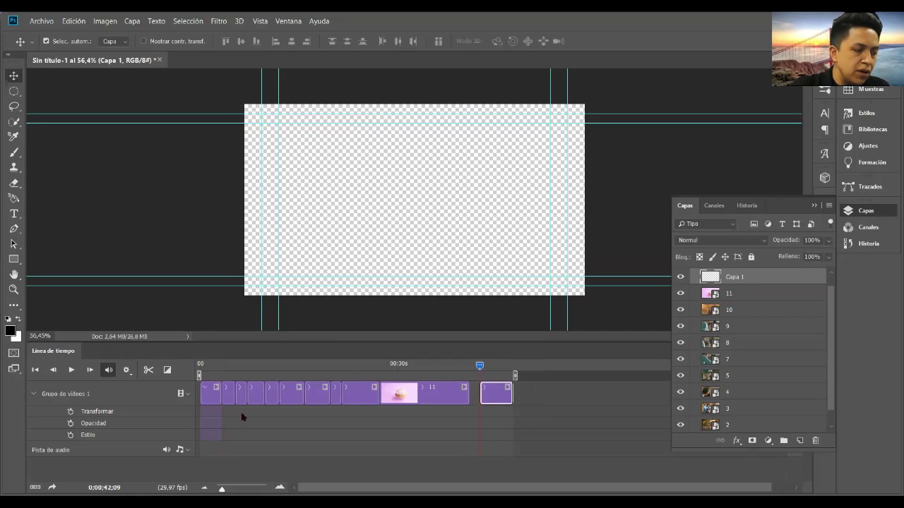
{"action": "left_click", "coordinate": [157, 396]}
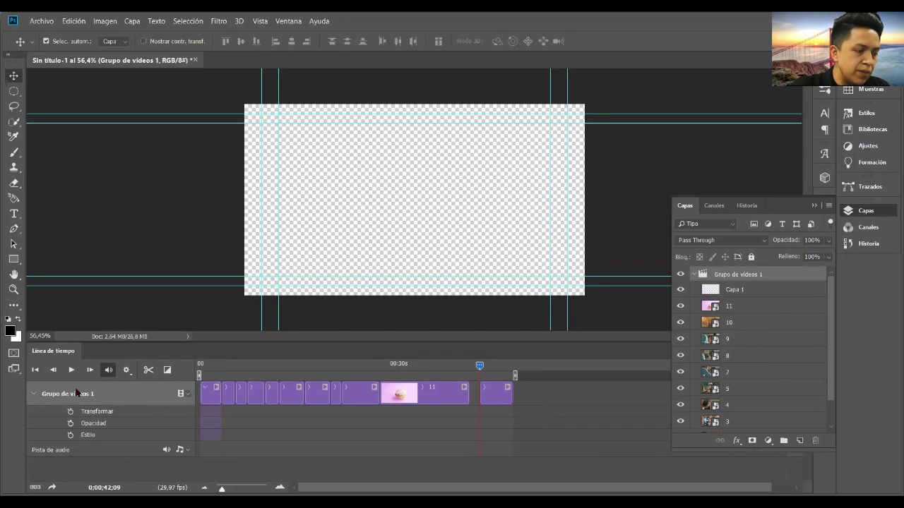
Step: Delete the Capa 1 clip and discard an empty text layer
{"action": "left_click", "coordinate": [507, 397]}
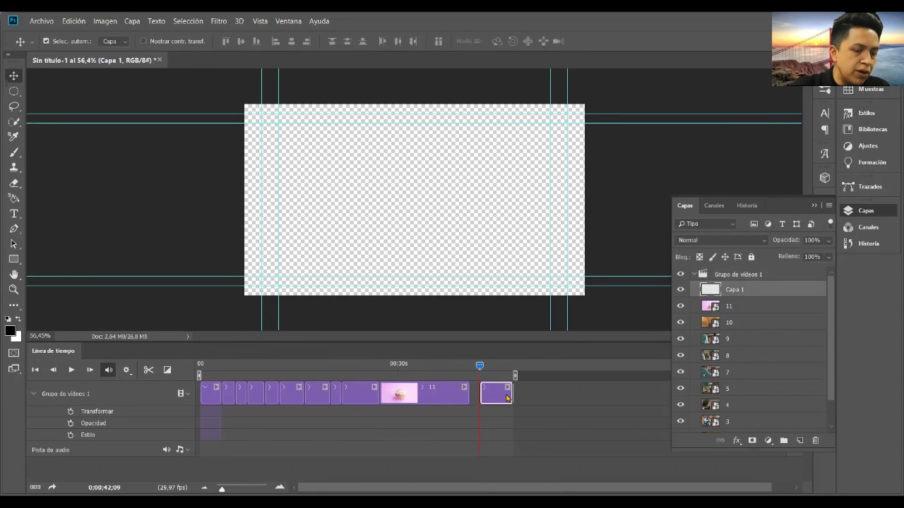
{"action": "key", "text": "Delete"}
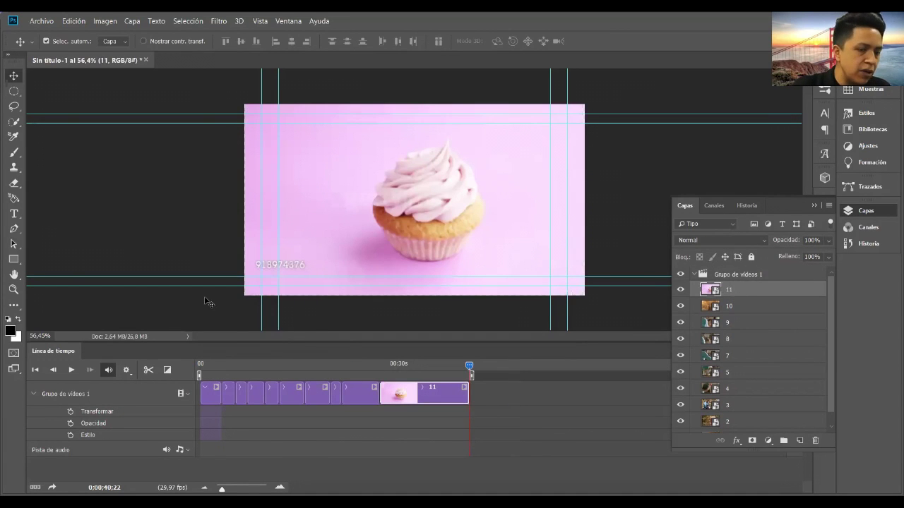
{"action": "left_click", "coordinate": [14, 215]}
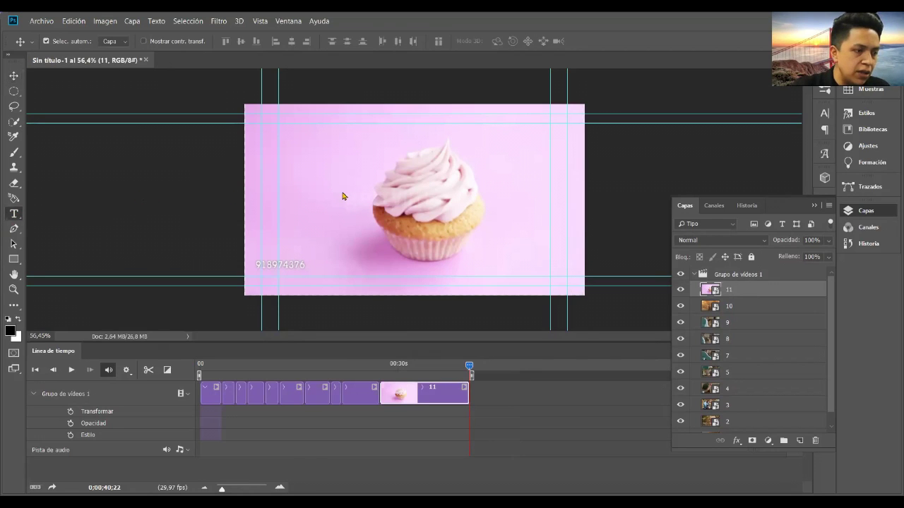
{"action": "left_click", "coordinate": [308, 156]}
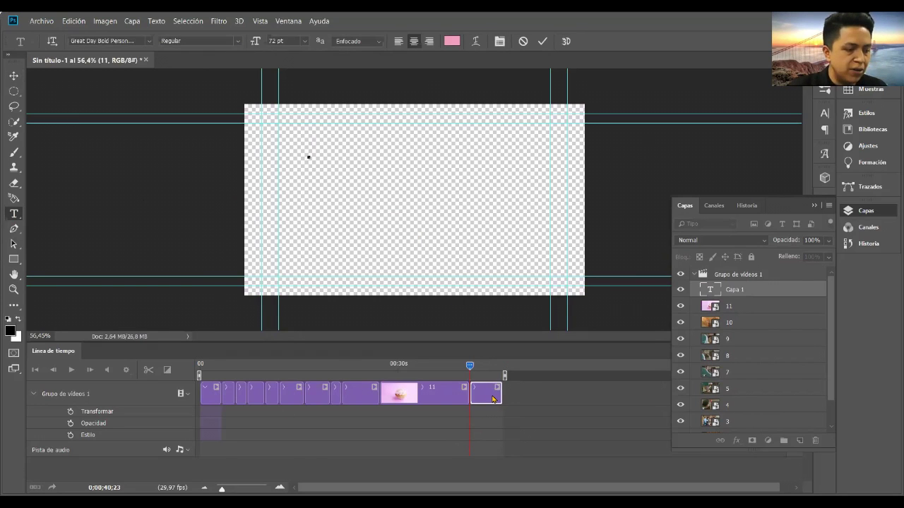
{"action": "key", "text": "Escape"}
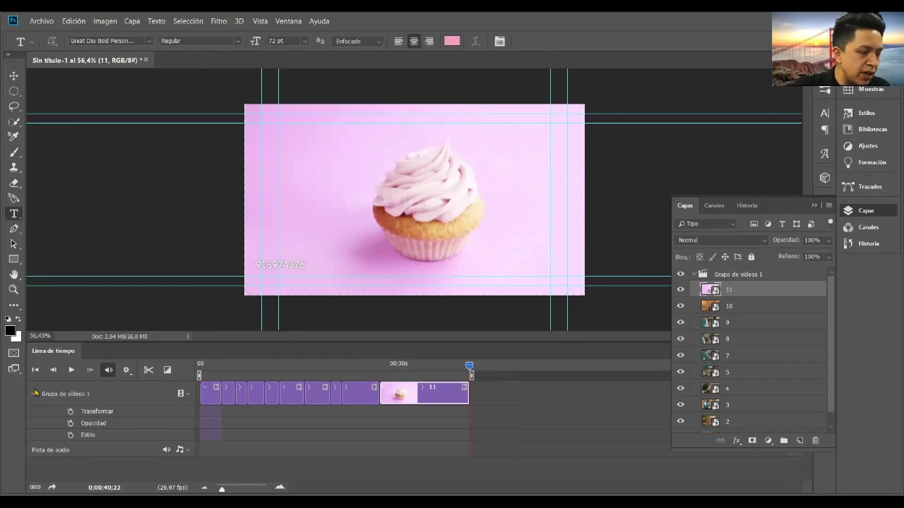
Step: Collapse the Grupo de vídeos 1 track and show its add-media track options
{"action": "left_click", "coordinate": [33, 394]}
{"action": "right_click", "coordinate": [113, 439]}
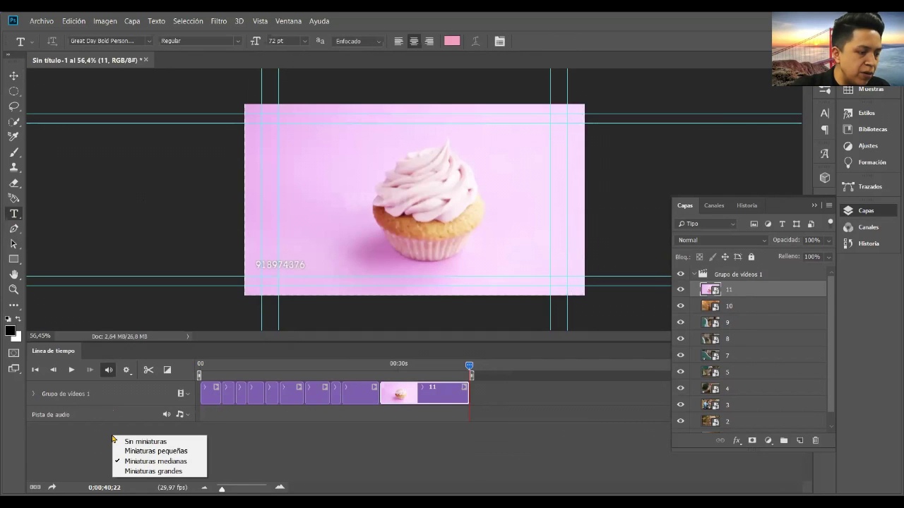
{"action": "left_click", "coordinate": [188, 395]}
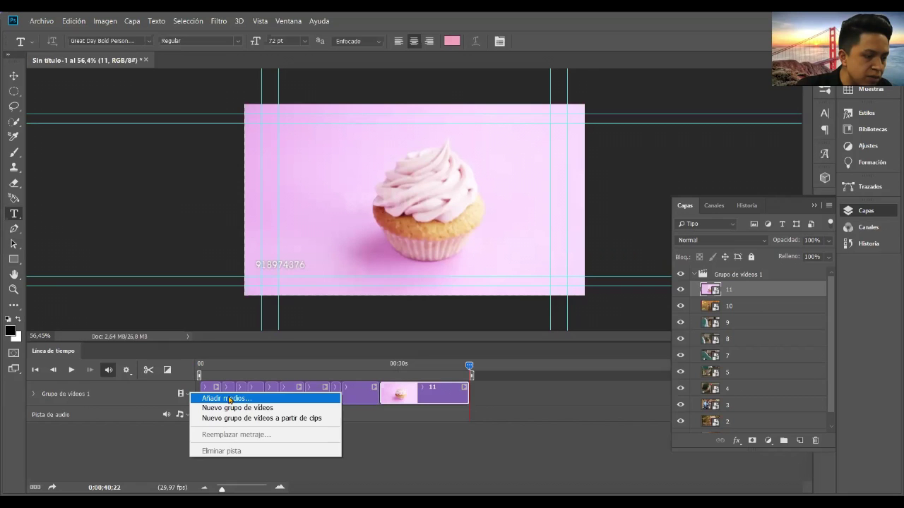
Step: Create an empty Grupo de vídeos 2 track above Grupo de vídeos 1 with Nuevo grupo de vídeos
{"action": "left_click", "coordinate": [229, 400]}
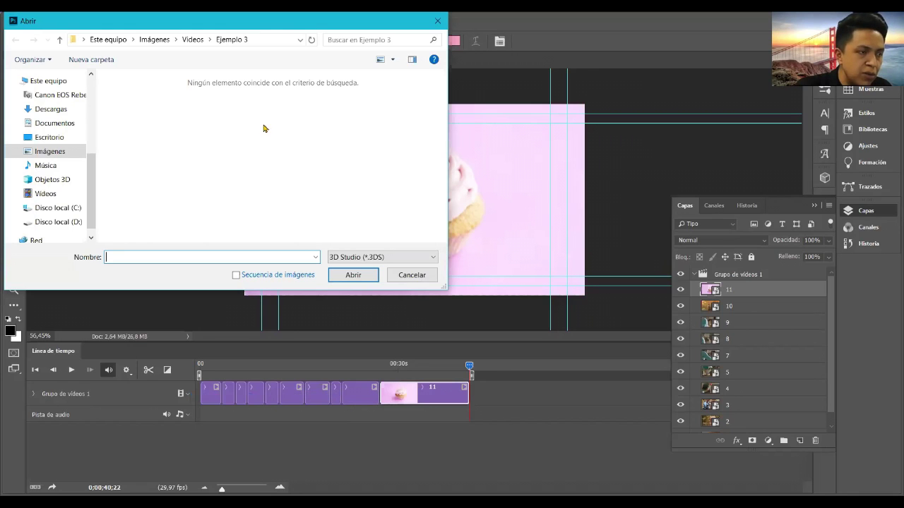
{"action": "key", "text": "Escape"}
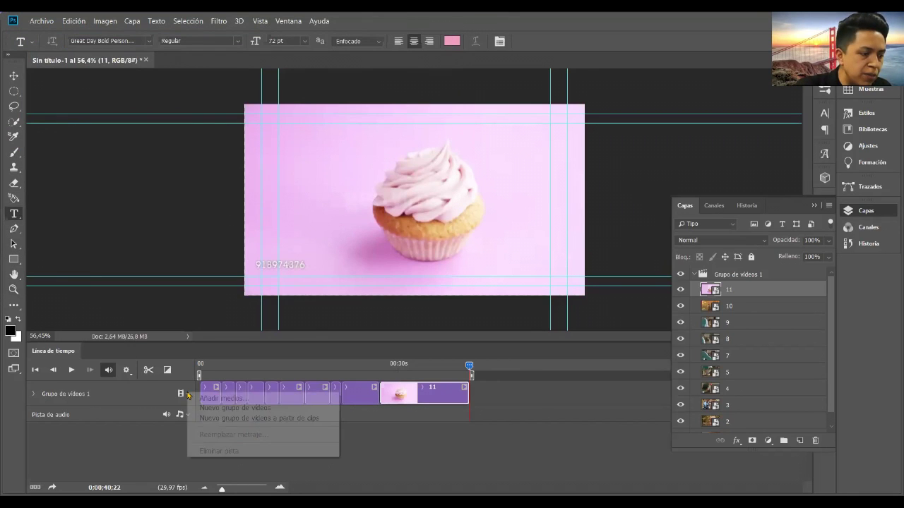
{"action": "left_click", "coordinate": [232, 408]}
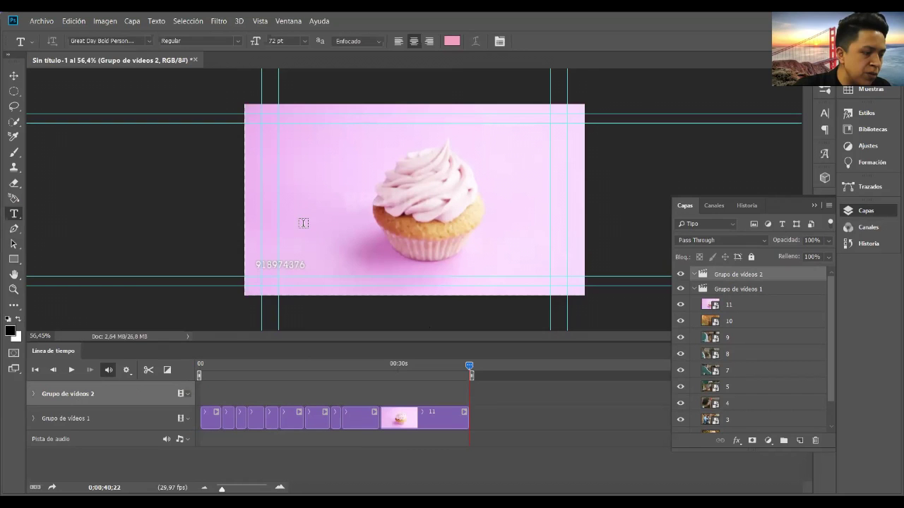
{"action": "left_click", "coordinate": [316, 175]}
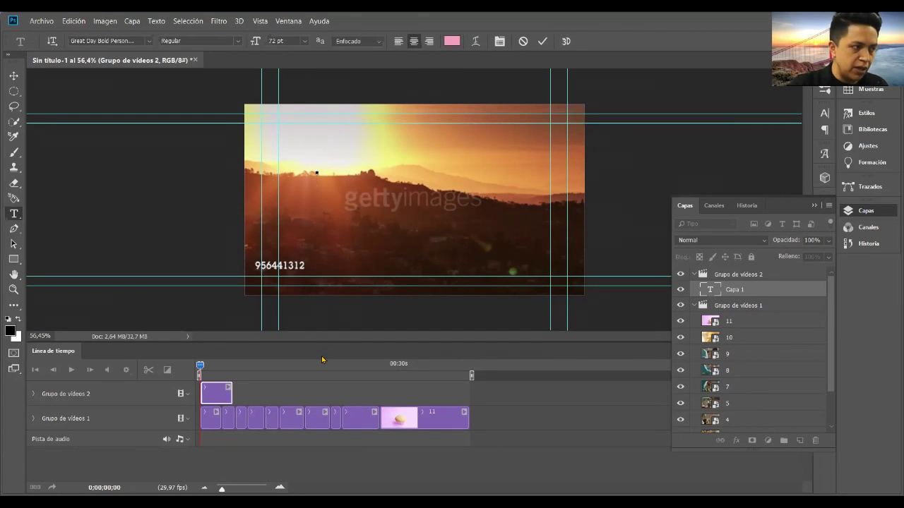
{"action": "type", "text": "Empresa"}
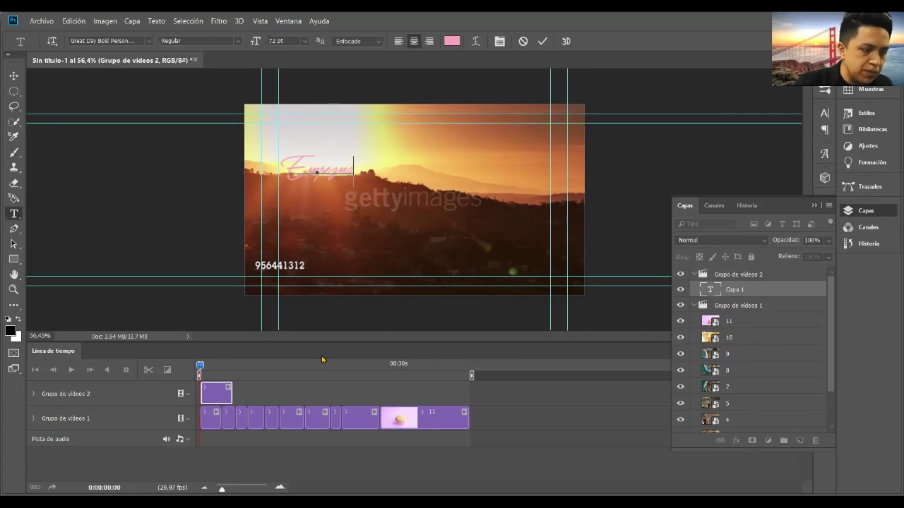
{"action": "key", "text": "BackSpace"}
{"action": "key", "text": "BackSpace"}
{"action": "type", "text": "zando un gran de"}
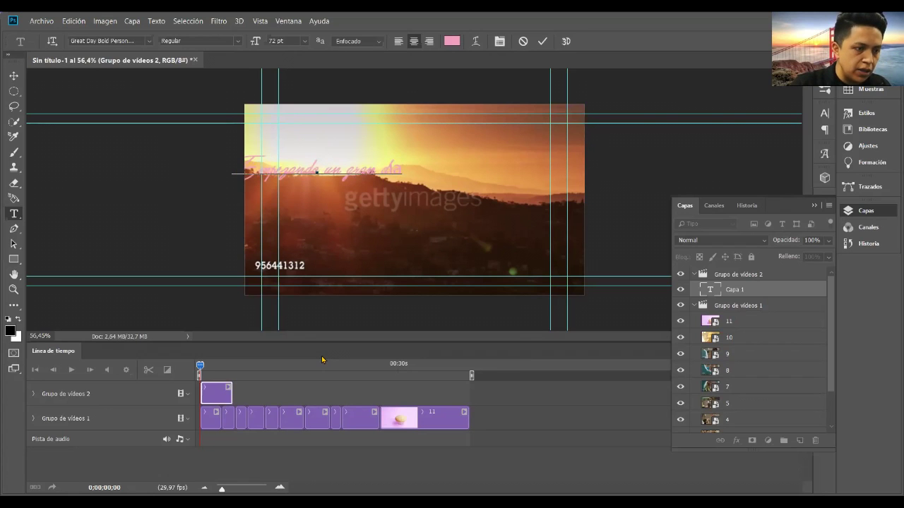
{"action": "key", "text": "BackSpace"}
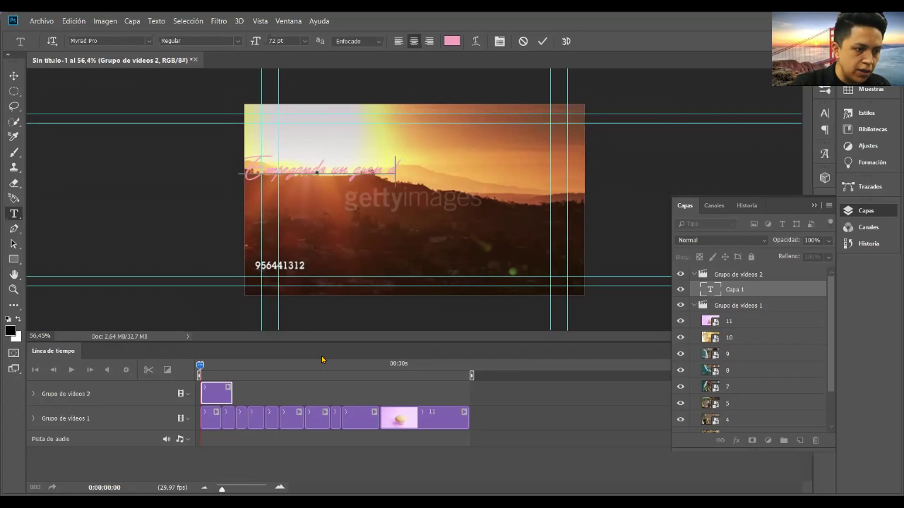
{"action": "type", "text": "e"}
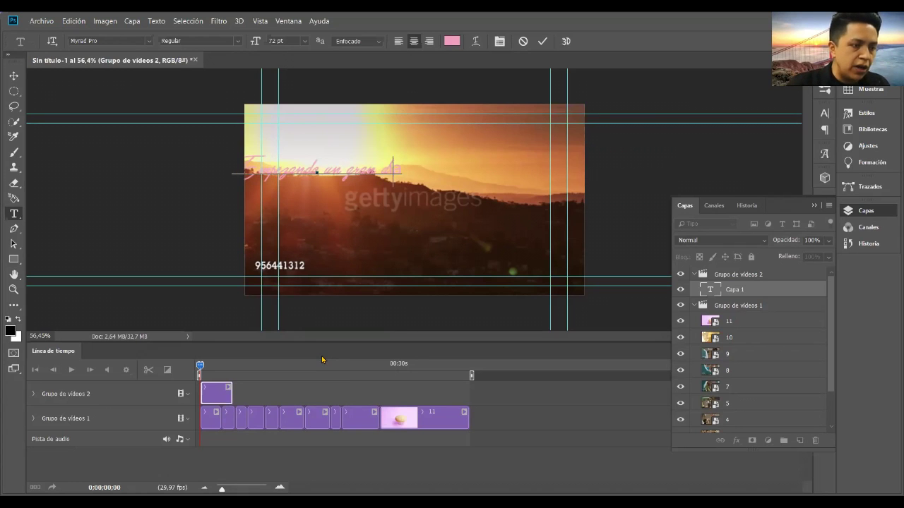
{"action": "key", "text": "BackSpace"}
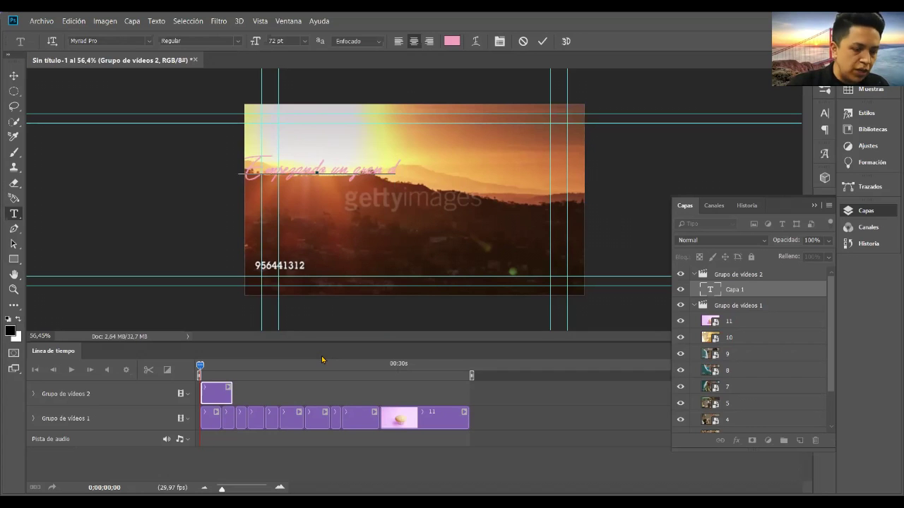
{"action": "type", "text": "e"}
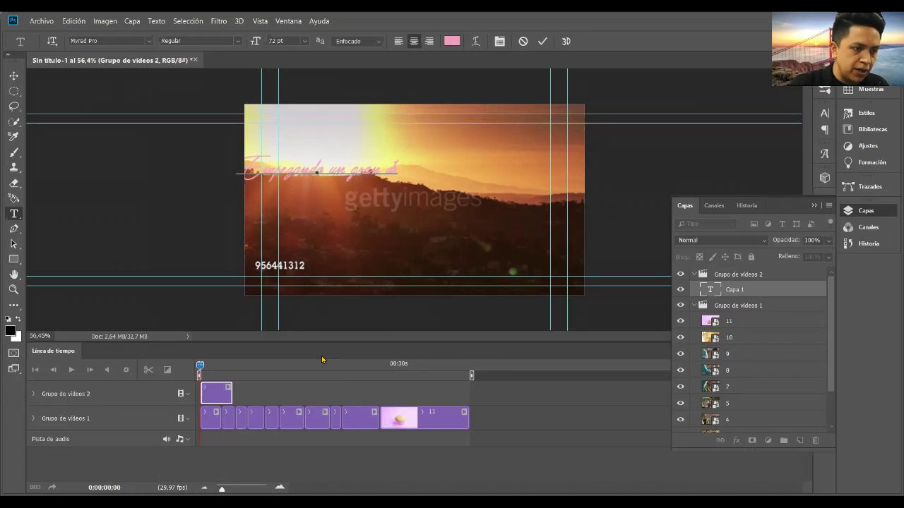
{"action": "key", "text": "BackSpace"}
{"action": "type", "text": "d"}
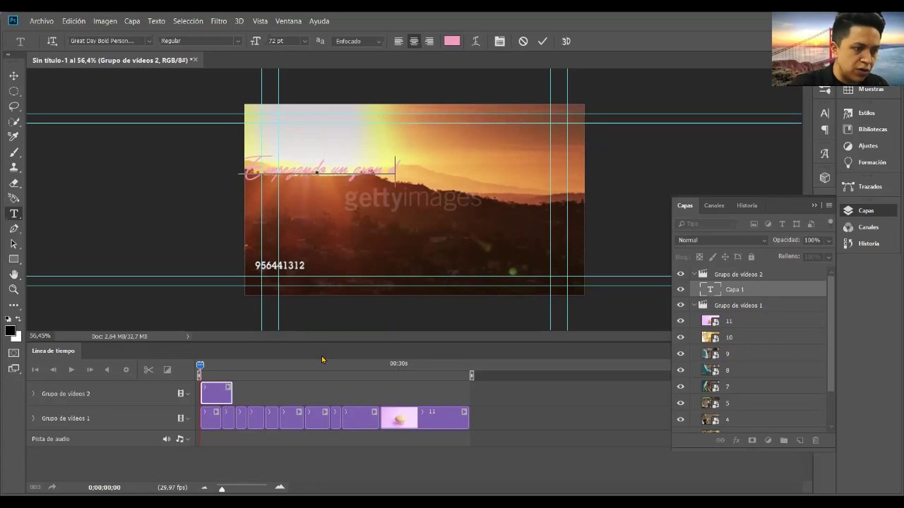
{"action": "type", "text": "e"}
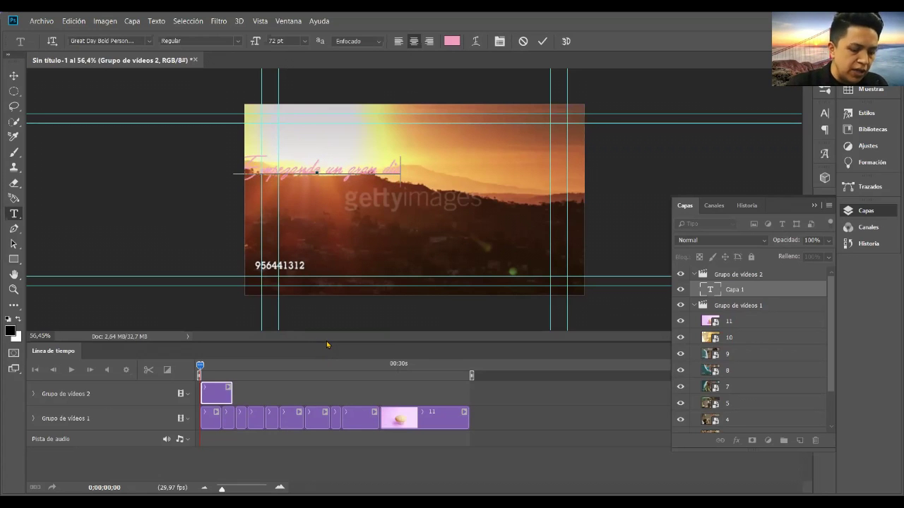
{"action": "key", "text": "Escape"}
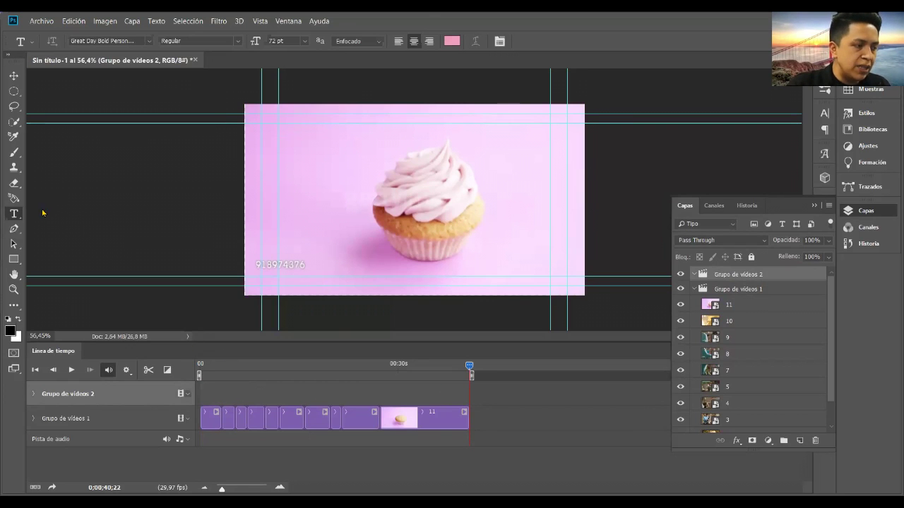
Step: Type the title 'Empezando un nuevo dia...' on the sunset frame and commit it
{"action": "left_click", "coordinate": [323, 156]}
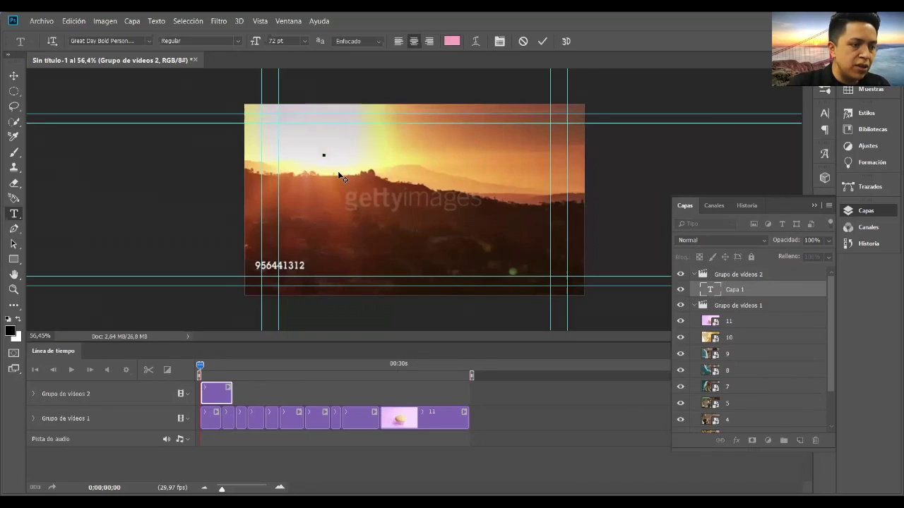
{"action": "type", "text": "Empezamos"}
{"action": "key", "text": "BackSpace"}
{"action": "key", "text": "BackSpace"}
{"action": "key", "text": "BackSpace"}
{"action": "type", "text": "pezam"}
{"action": "type", "text": "do un nuevo dia...."}
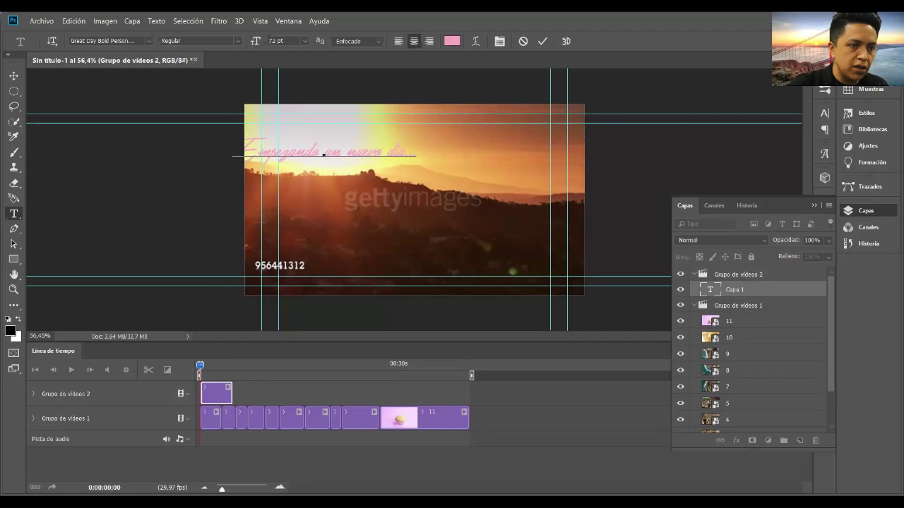
{"action": "left_click", "coordinate": [543, 41]}
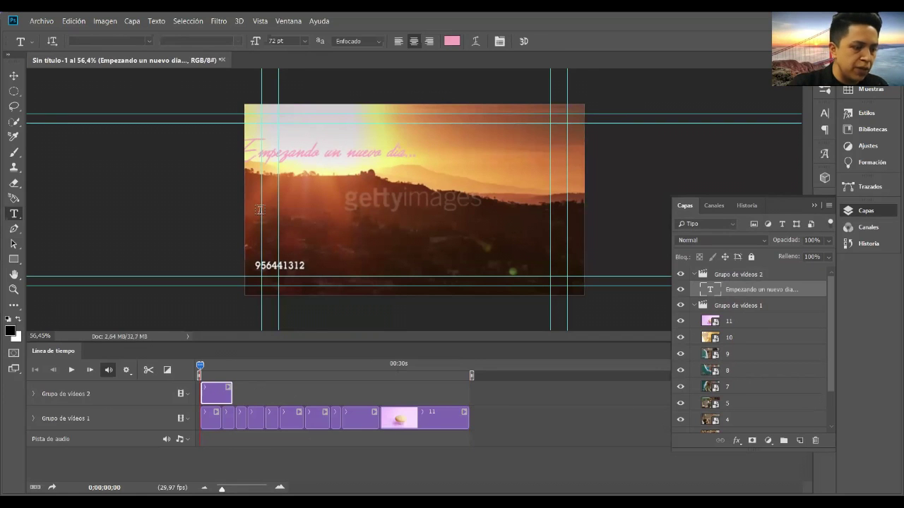
Step: Move the title to the lower centre of the frame, then switch to the browser
{"action": "key", "text": "v"}
{"action": "left_click_drag", "start_coordinate": [340, 151], "coordinate": [436, 221]}
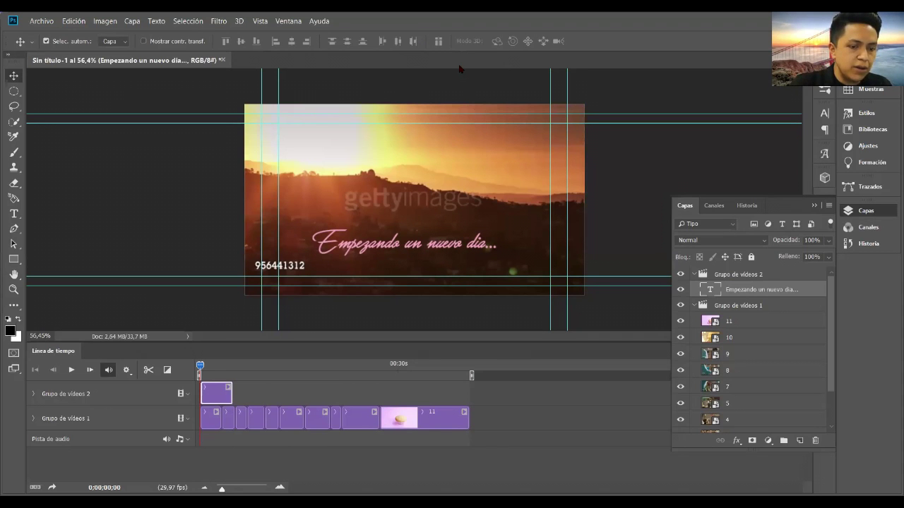
{"action": "key", "text": "alt+Tab"}
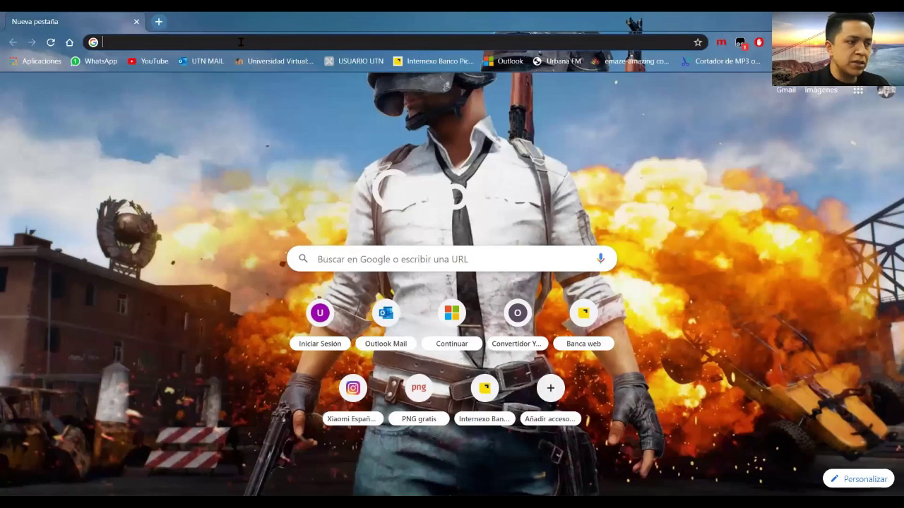
Step: Search Google for 'dafont' from the Chrome address bar
{"action": "left_click", "coordinate": [241, 41]}
{"action": "type", "text": "dafoant"}
{"action": "key", "text": "BackSpace"}
{"action": "key", "text": "BackSpace"}
{"action": "key", "text": "BackSpace"}
{"action": "type", "text": "nt"}
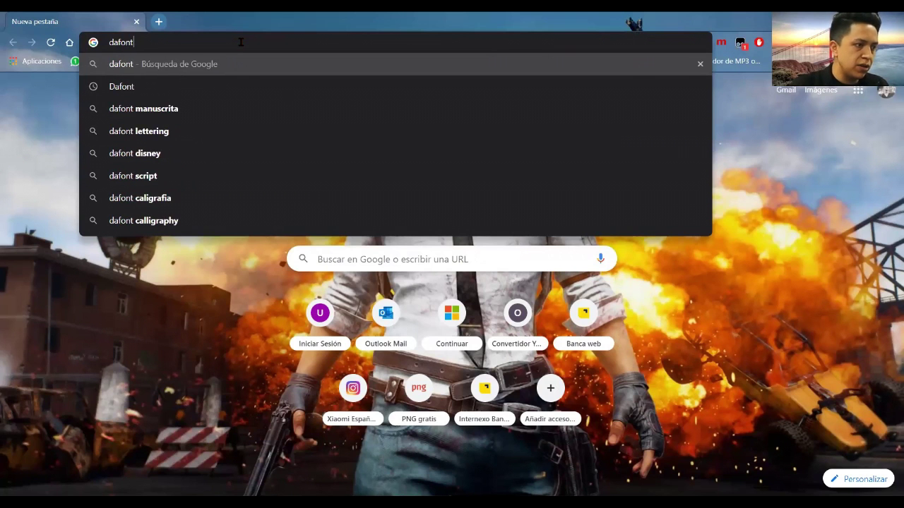
{"action": "key", "text": "Return"}
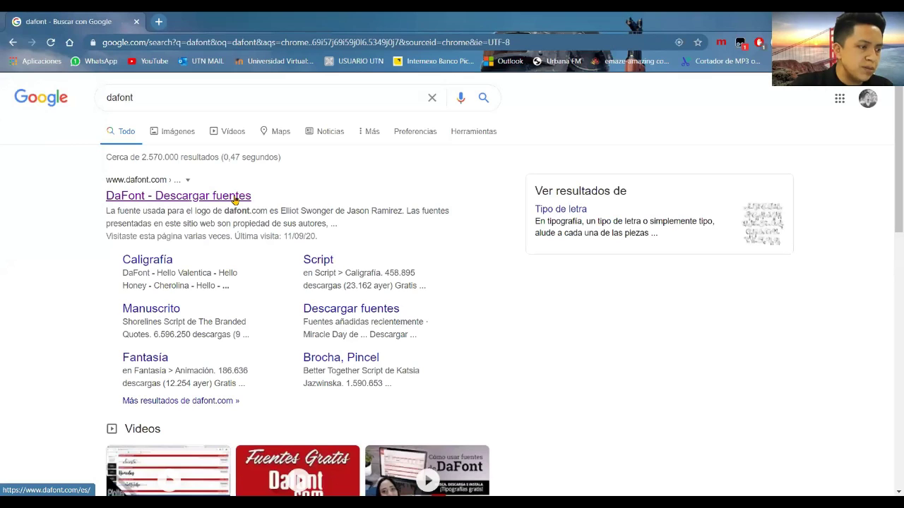
Step: Open the DaFont website and browse its font categories
{"action": "left_click", "coordinate": [202, 198]}
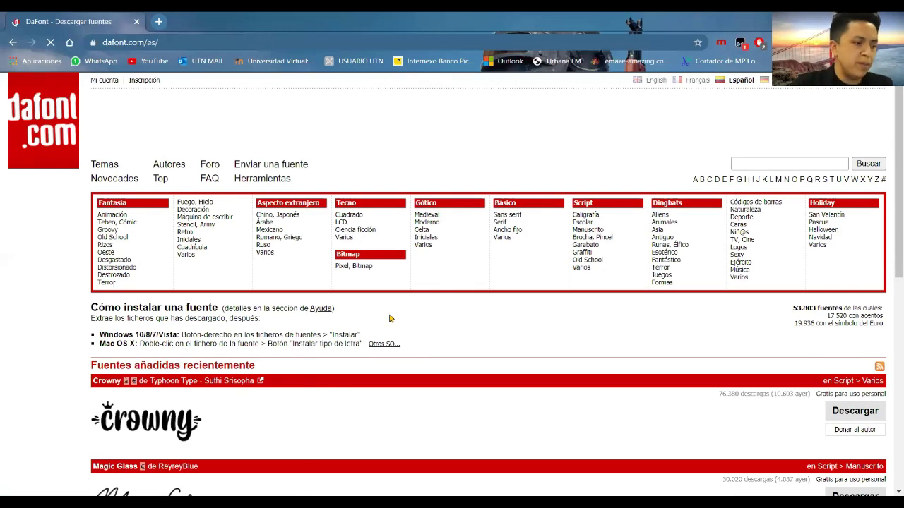
{"action": "scroll", "coordinate": [333, 398], "scroll_direction": "down", "scroll_amount": 2}
{"action": "scroll", "coordinate": [332, 397], "scroll_direction": "down", "scroll_amount": 1}
{"action": "scroll", "coordinate": [333, 397], "scroll_direction": "down", "scroll_amount": 1}
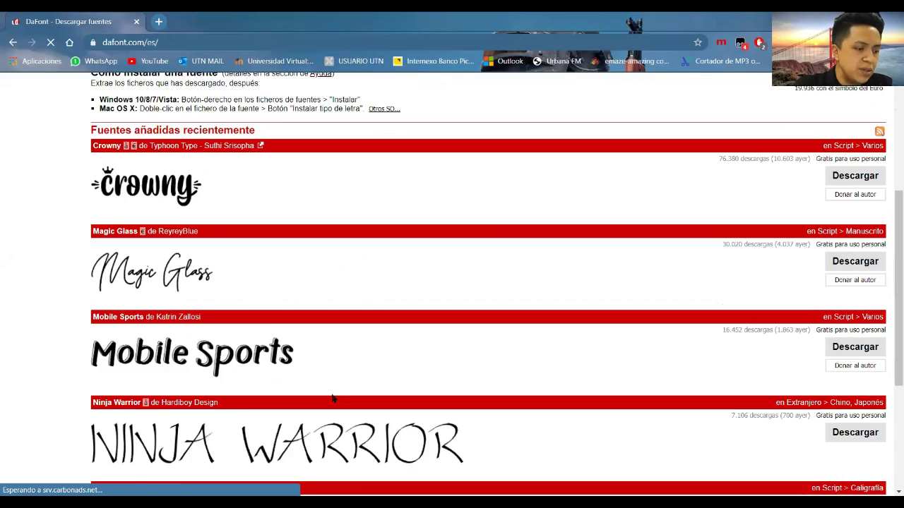
{"action": "scroll", "coordinate": [332, 398], "scroll_direction": "down", "scroll_amount": 3}
{"action": "scroll", "coordinate": [333, 398], "scroll_direction": "down", "scroll_amount": 1}
{"action": "scroll", "coordinate": [333, 398], "scroll_direction": "up", "scroll_amount": 3}
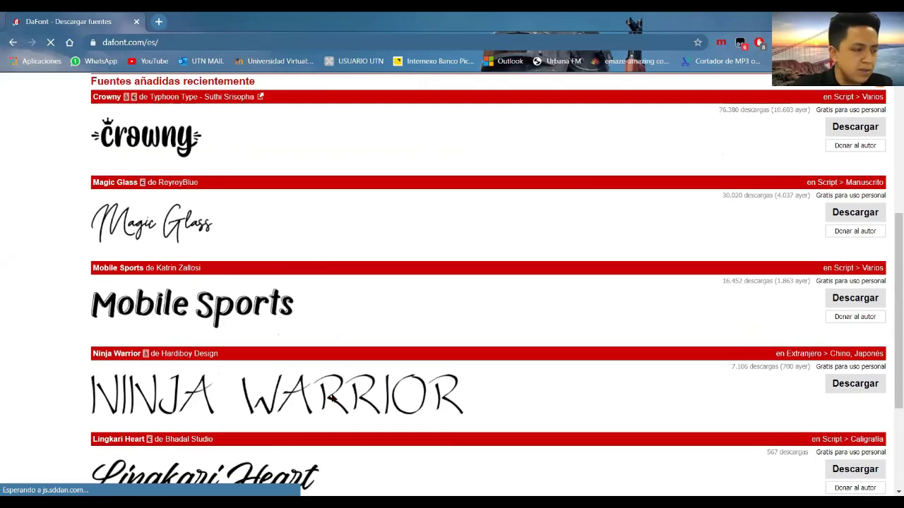
{"action": "scroll", "coordinate": [333, 398], "scroll_direction": "up", "scroll_amount": 3}
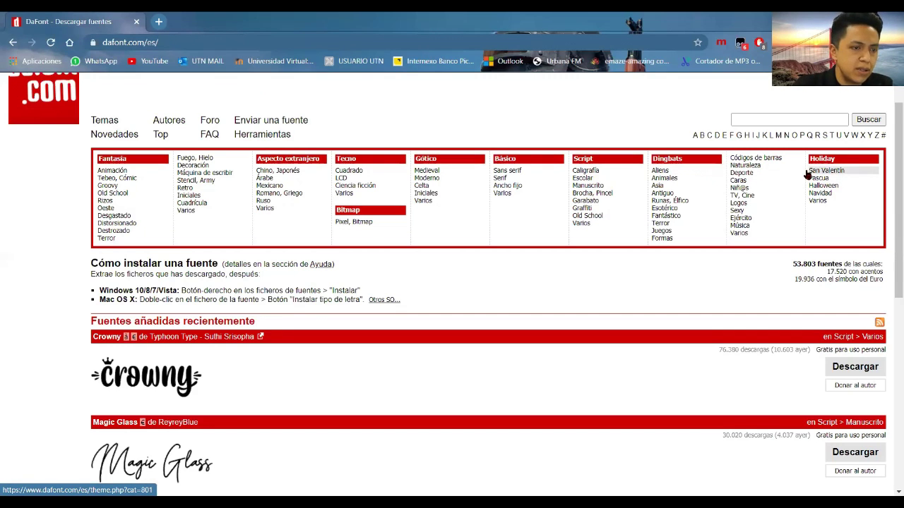
Step: Open the San Valentín category and download the Feeling Lovely font
{"action": "left_click", "coordinate": [819, 171]}
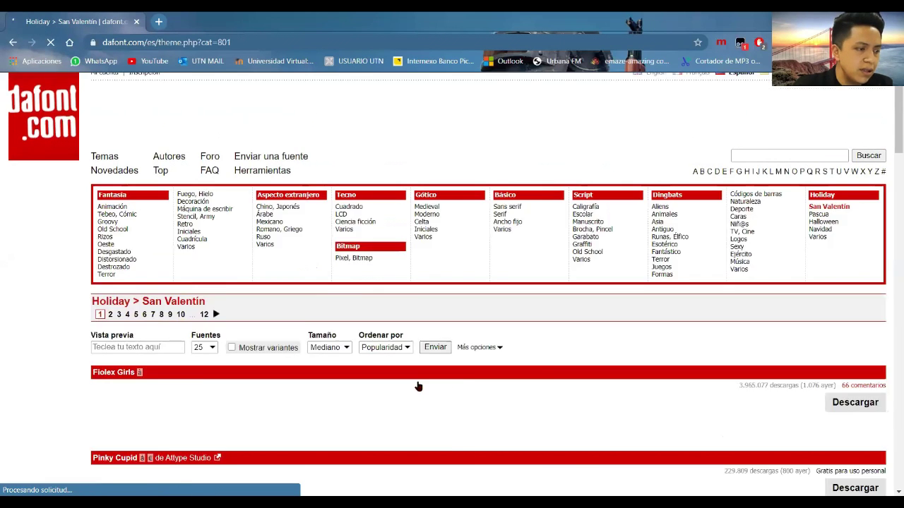
{"action": "scroll", "coordinate": [417, 387], "scroll_direction": "down", "scroll_amount": 1}
{"action": "scroll", "coordinate": [381, 388], "scroll_direction": "down", "scroll_amount": 2}
{"action": "scroll", "coordinate": [376, 390], "scroll_direction": "down", "scroll_amount": 1}
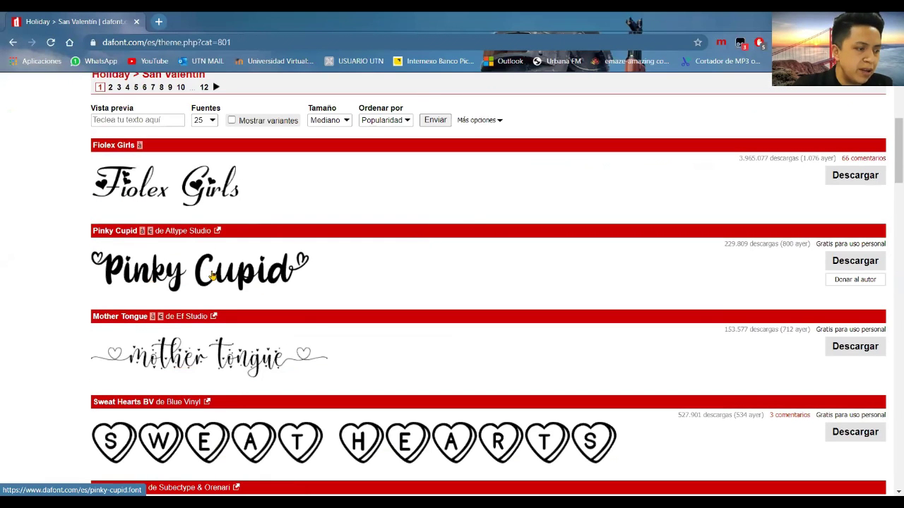
{"action": "scroll", "coordinate": [236, 416], "scroll_direction": "down", "scroll_amount": 3}
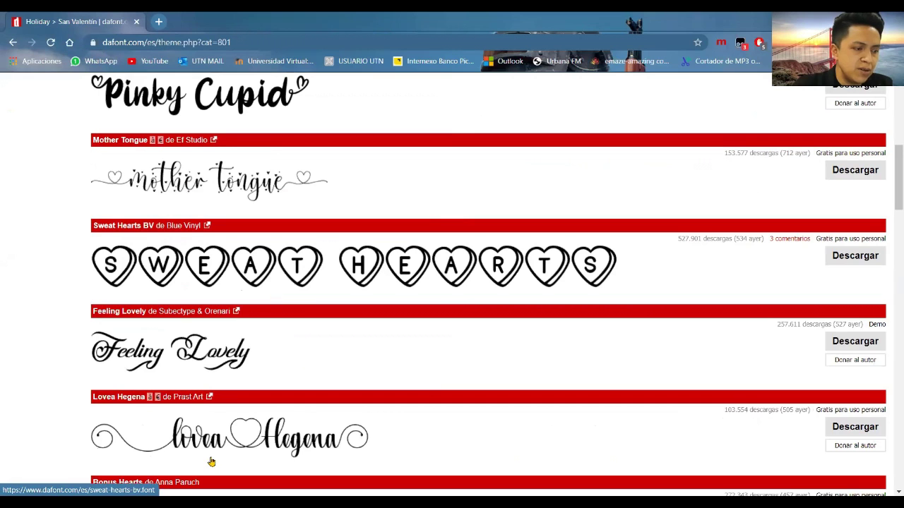
{"action": "scroll", "coordinate": [188, 324], "scroll_direction": "down", "scroll_amount": 2}
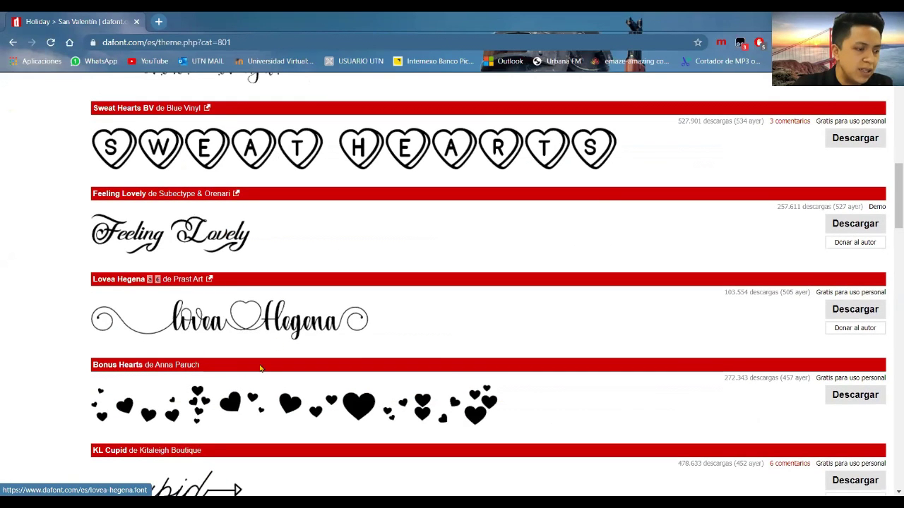
{"action": "scroll", "coordinate": [240, 318], "scroll_direction": "down", "scroll_amount": 2}
{"action": "scroll", "coordinate": [233, 385], "scroll_direction": "up", "scroll_amount": 3}
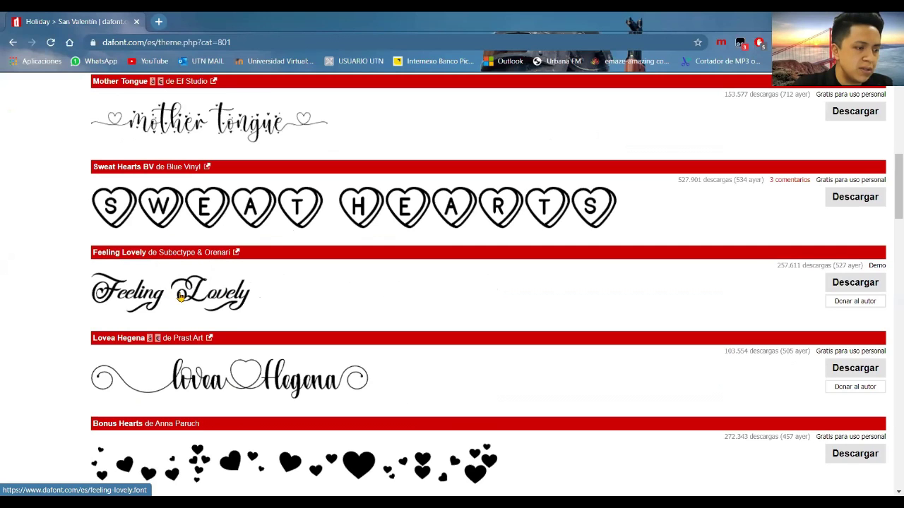
{"action": "left_click", "coordinate": [835, 283]}
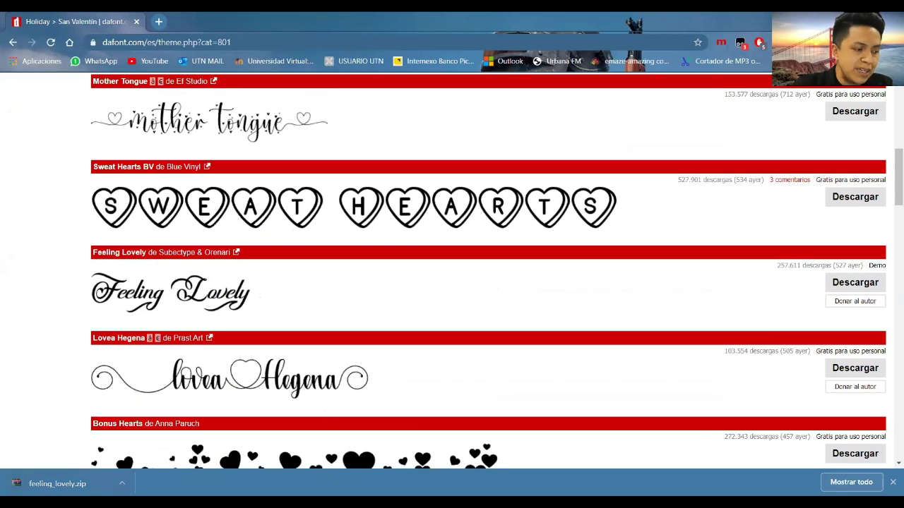
Step: Open feeling_lovely.zip and drag Feeling Lovely.ttf out of the archive
{"action": "left_click", "coordinate": [56, 484]}
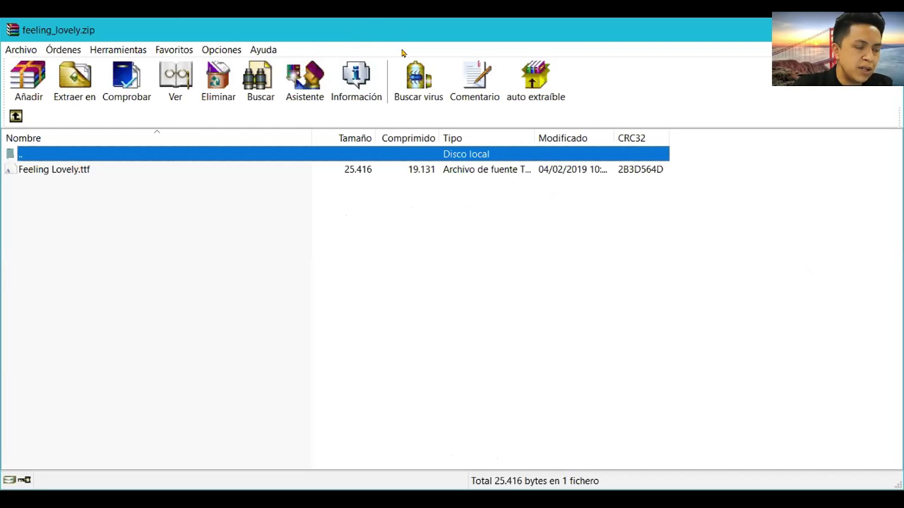
{"action": "left_click", "coordinate": [72, 176]}
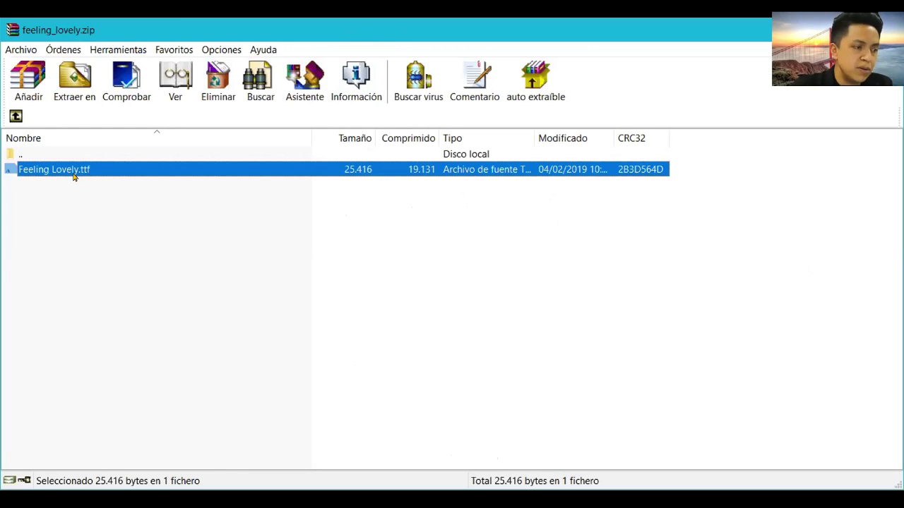
{"action": "left_click_drag", "start_coordinate": [73, 173], "coordinate": [73, 174]}
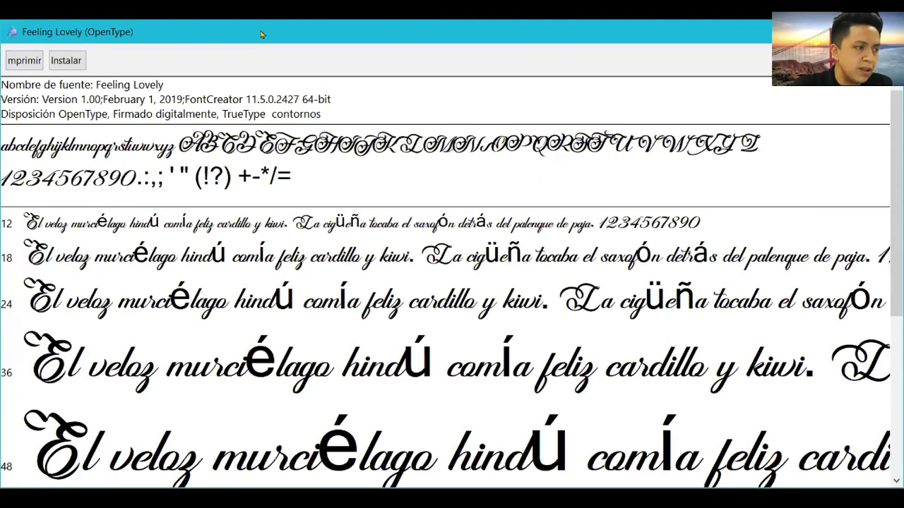
Step: Install the Feeling Lovely font from the font preview window
{"action": "left_click", "coordinate": [67, 62]}
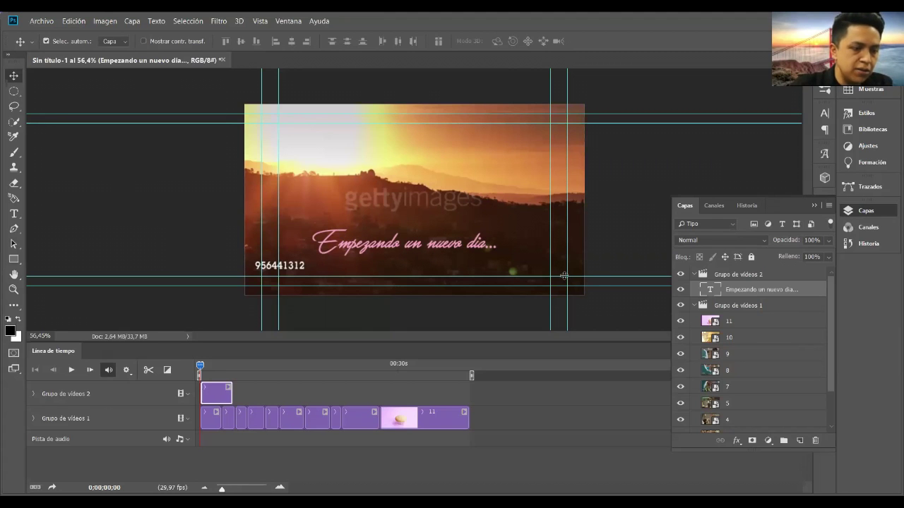
Step: Select the whole caption and change its font to Feeling Lovely
{"action": "left_click", "coordinate": [19, 216]}
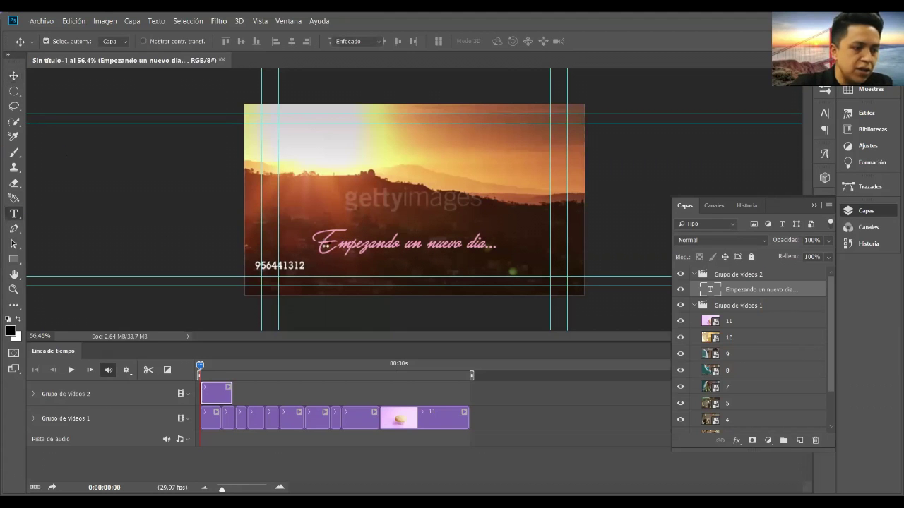
{"action": "triple_click", "coordinate": [373, 247]}
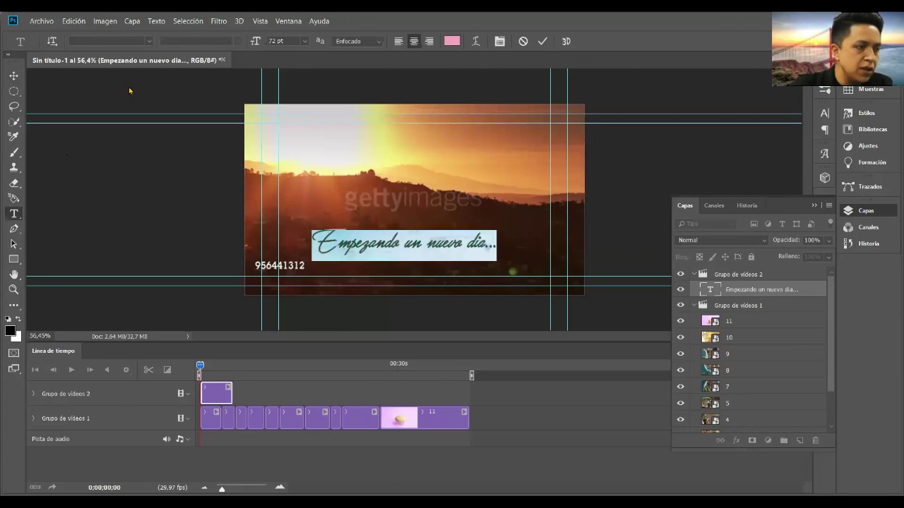
{"action": "left_click", "coordinate": [148, 42]}
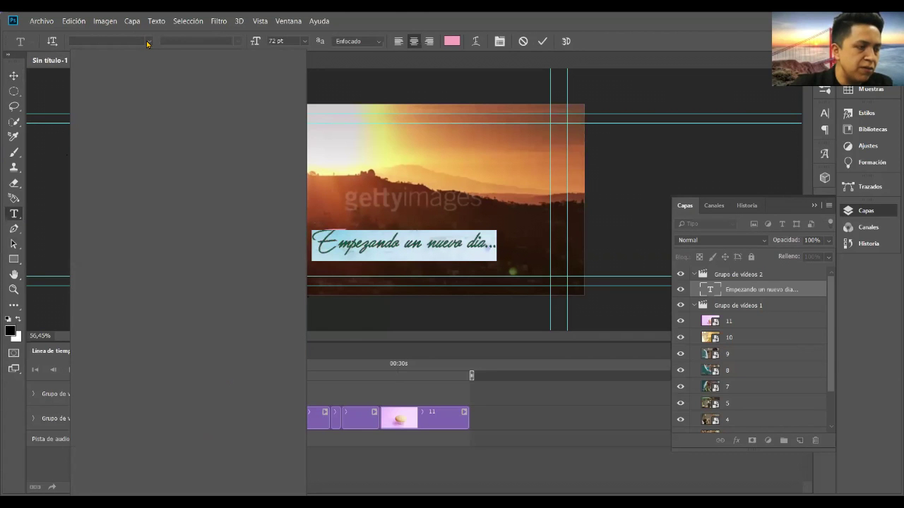
{"action": "scroll", "coordinate": [192, 254], "scroll_direction": "down", "scroll_amount": 1}
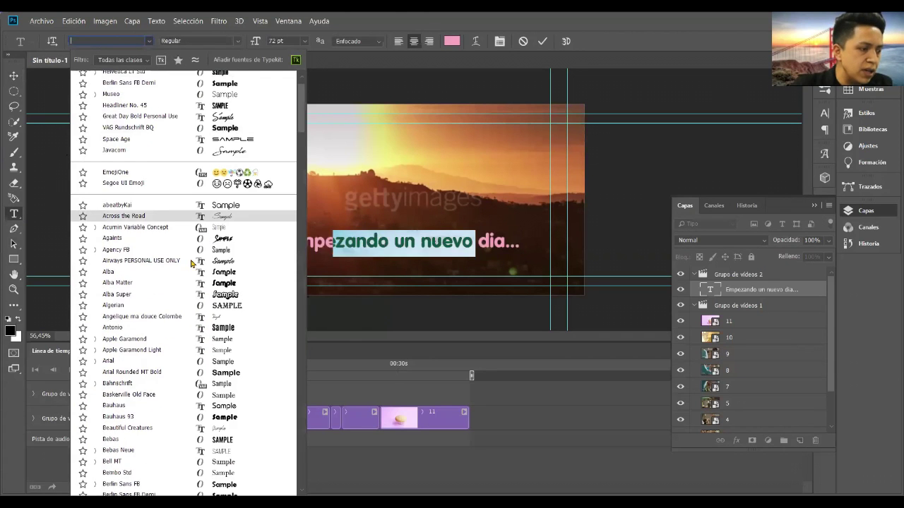
{"action": "scroll", "coordinate": [190, 266], "scroll_direction": "down", "scroll_amount": 1}
{"action": "scroll", "coordinate": [182, 311], "scroll_direction": "down", "scroll_amount": 2}
{"action": "scroll", "coordinate": [178, 326], "scroll_direction": "down", "scroll_amount": 1}
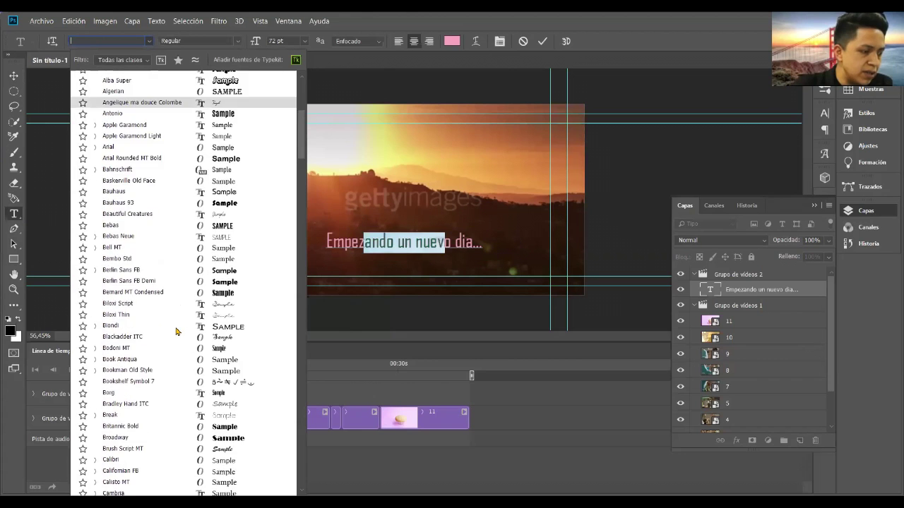
{"action": "scroll", "coordinate": [130, 104], "scroll_direction": "down", "scroll_amount": 1}
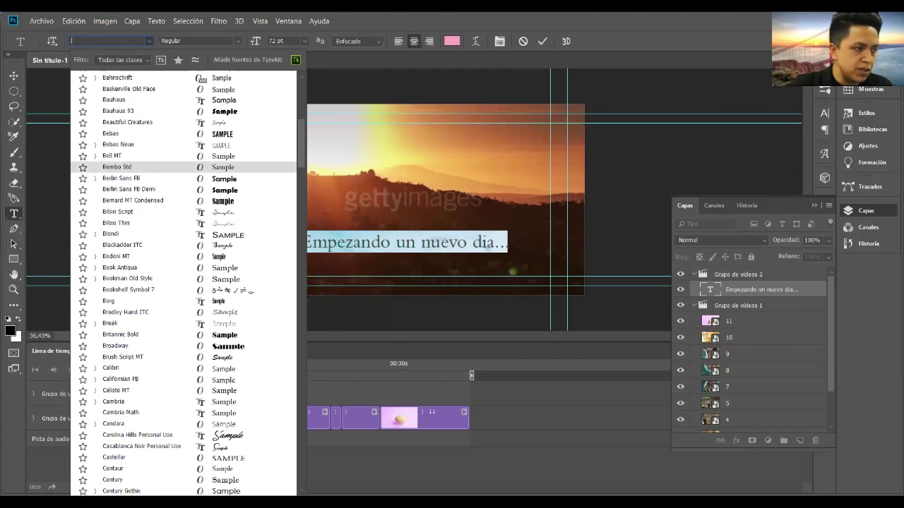
{"action": "type", "text": "h"}
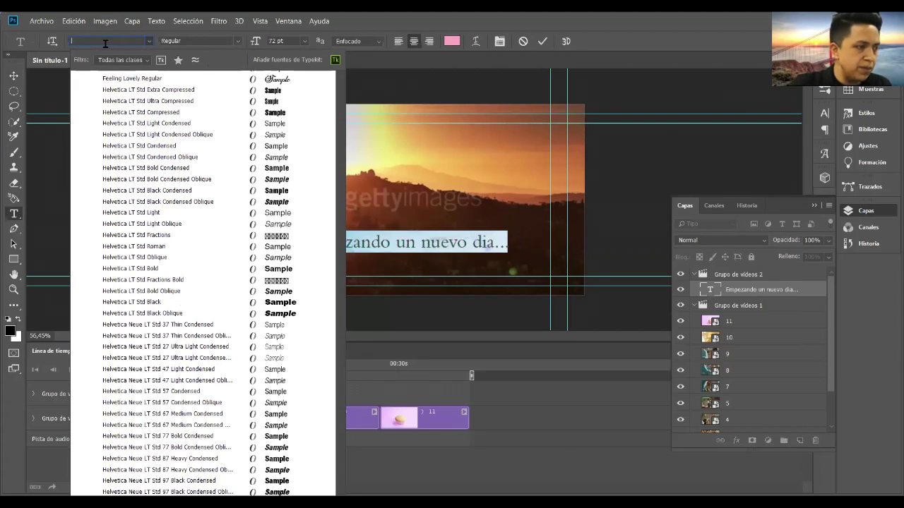
{"action": "type", "text": "ov"}
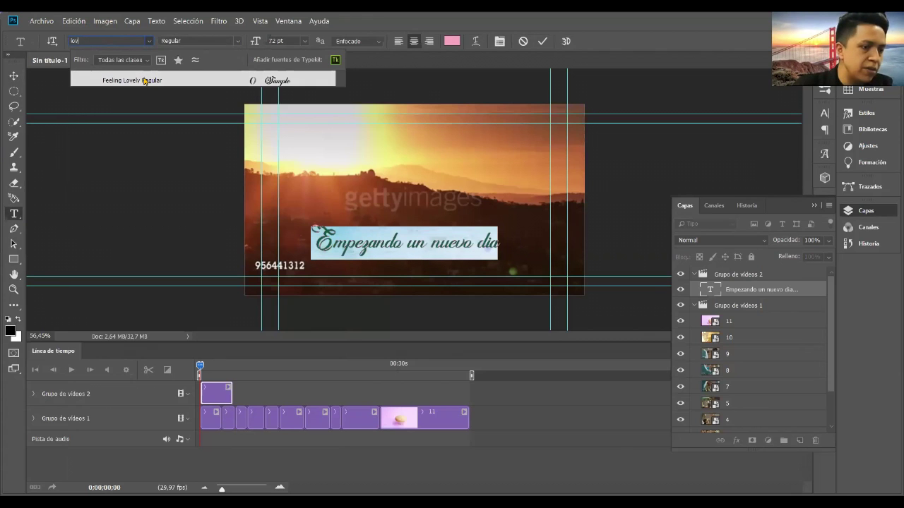
{"action": "left_click", "coordinate": [144, 80]}
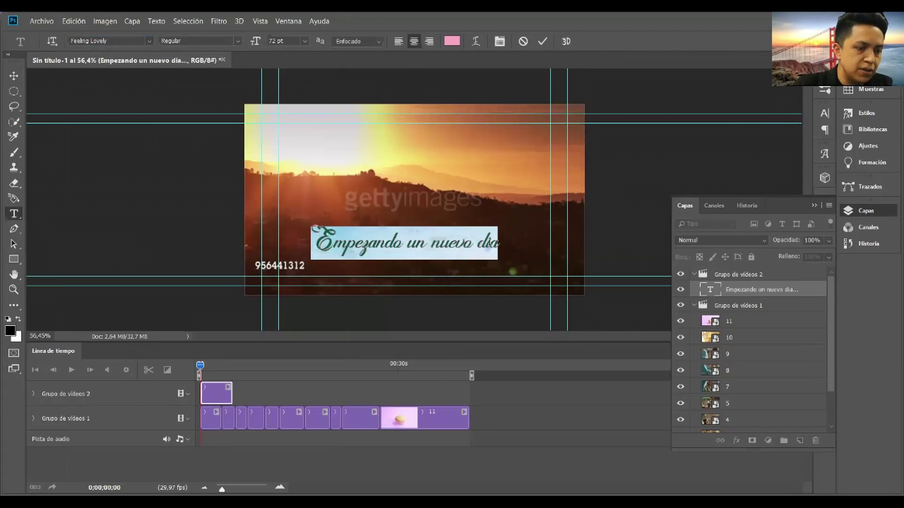
{"action": "left_click", "coordinate": [489, 256]}
Step: Fix the caption's last word so it ends as 'dia...'
{"action": "key", "text": "BackSpace"}
{"action": "type", "text": "í"}
{"action": "key", "text": "BackSpace"}
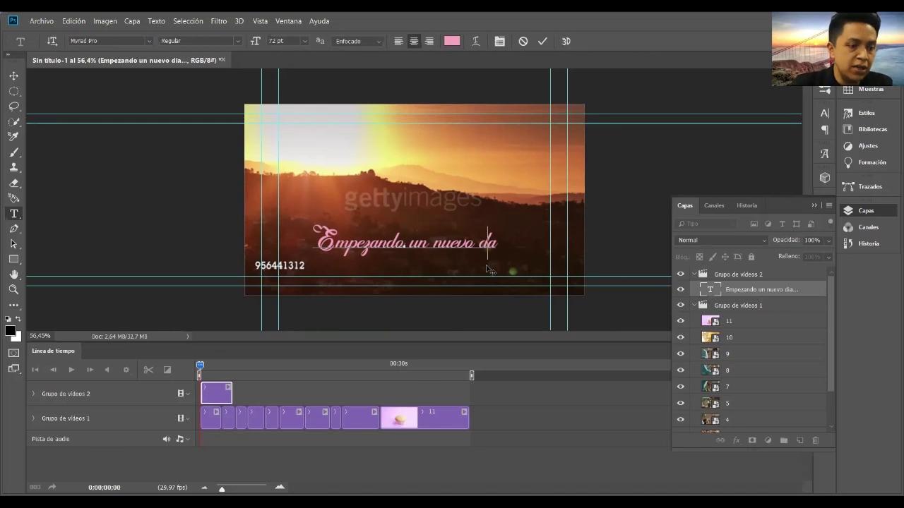
{"action": "type", "text": "í"}
{"action": "key", "text": "ctrl+z"}
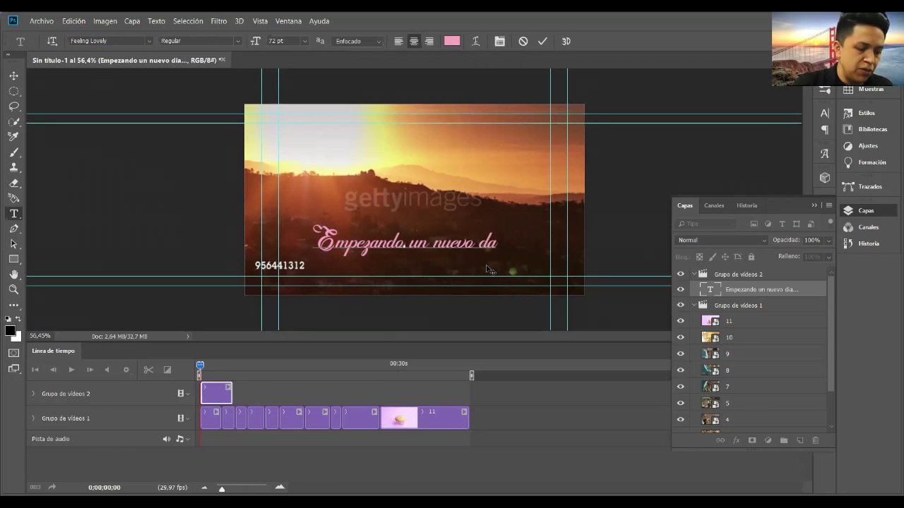
{"action": "type", "text": "í"}
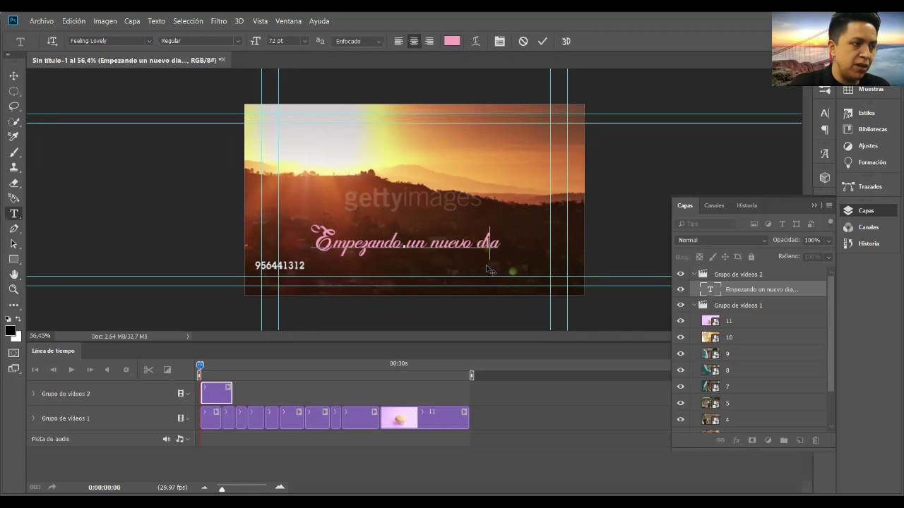
{"action": "key", "text": "BackSpace"}
{"action": "key", "text": "BackSpace"}
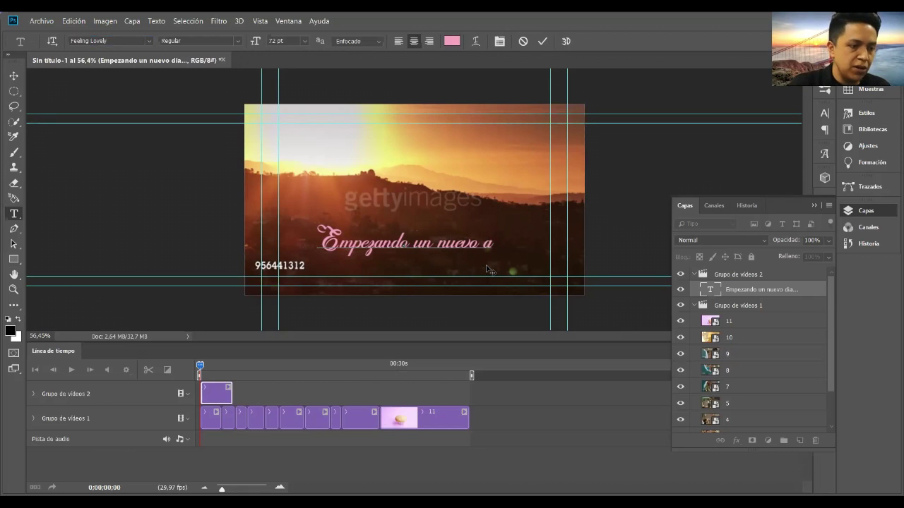
{"action": "type", "text": "dia"}
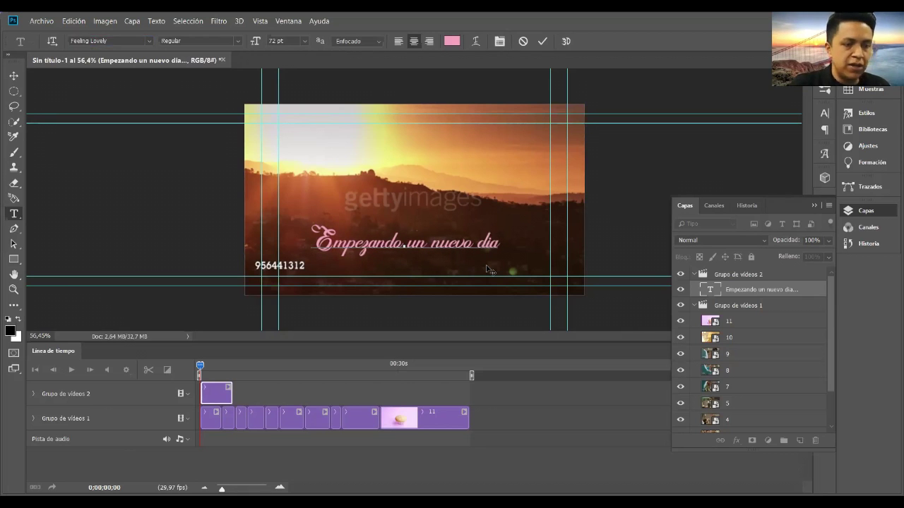
{"action": "type", "text": "..."}
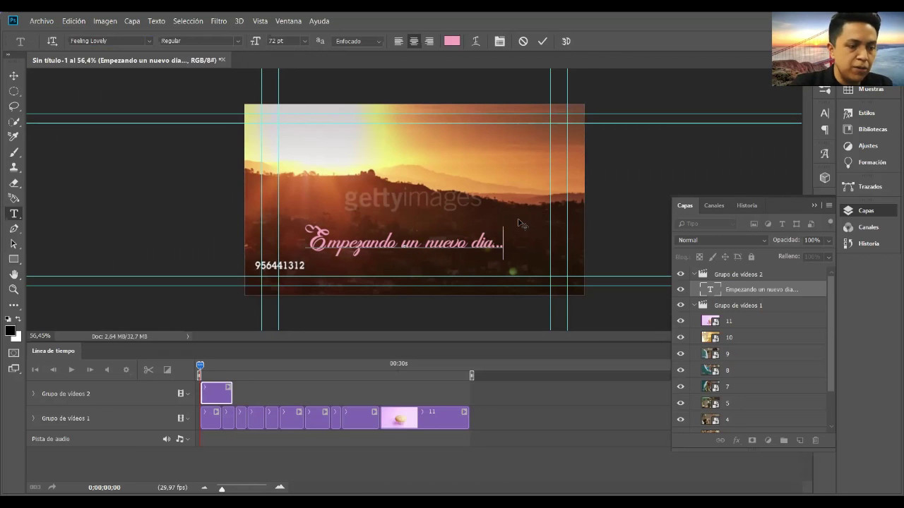
Step: Commit the caption, move it lower and right, and open its layer style
{"action": "left_click", "coordinate": [542, 41]}
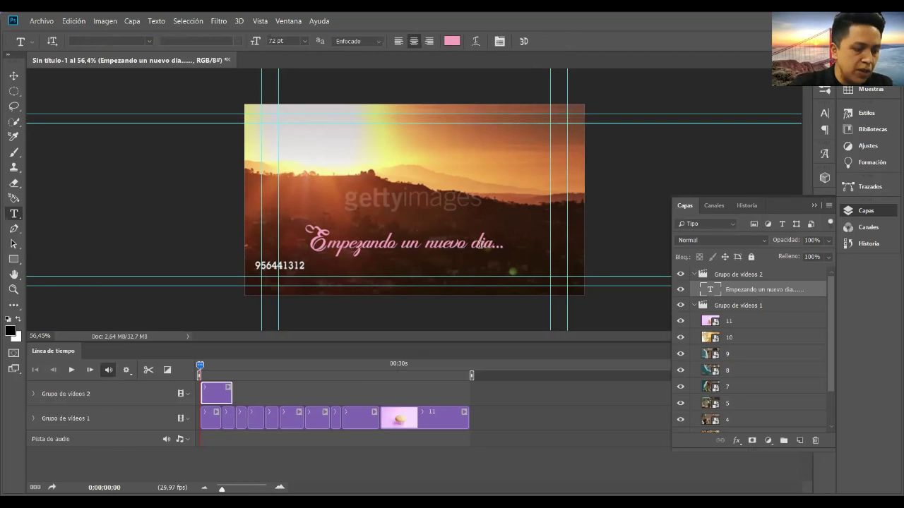
{"action": "left_click", "coordinate": [15, 75]}
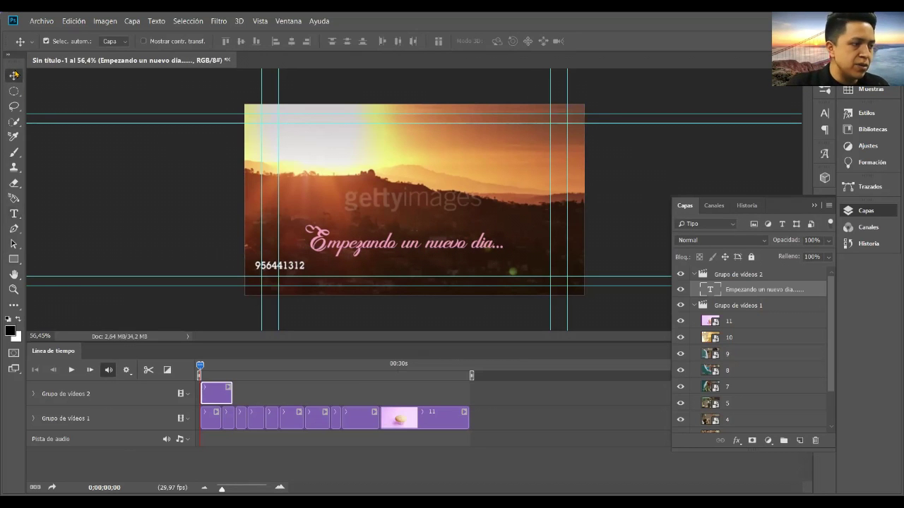
{"action": "left_click_drag", "start_coordinate": [414, 242], "coordinate": [425, 259]}
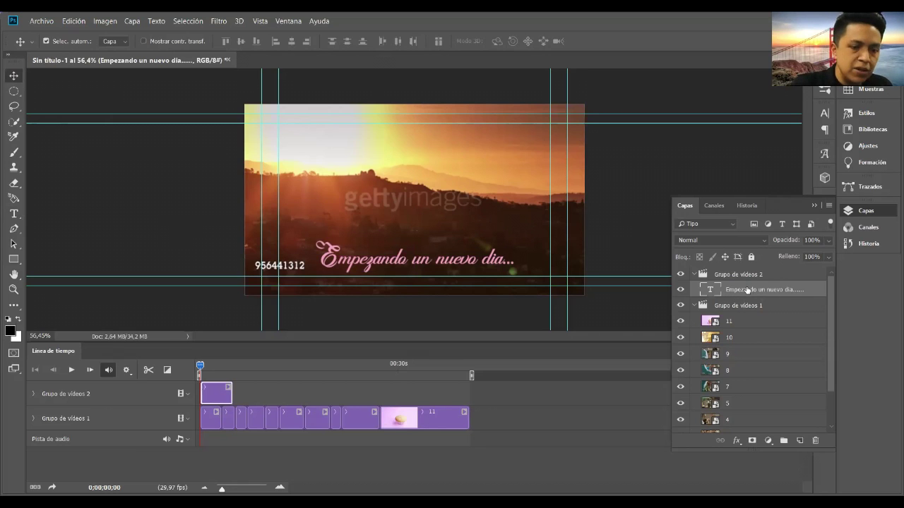
{"action": "left_click_drag", "start_coordinate": [746, 290], "coordinate": [732, 295]}
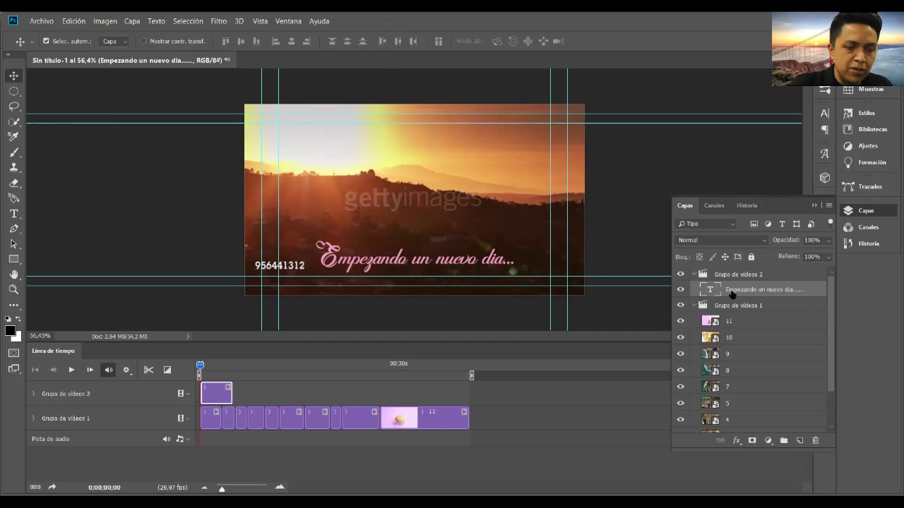
{"action": "double_click", "coordinate": [738, 288]}
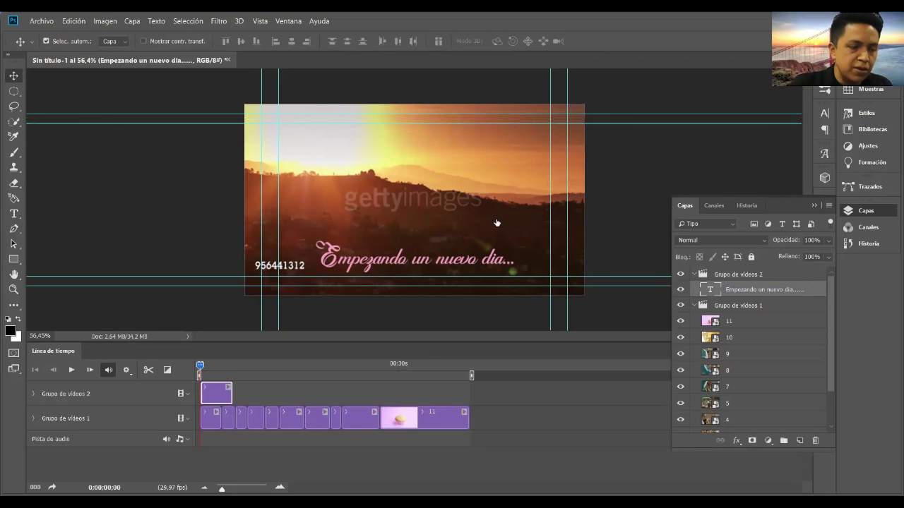
Step: Give the title an outer glow with Spread 5 and lowered opacity
{"action": "key", "text": "h"}
{"action": "double_click", "coordinate": [777, 275]}
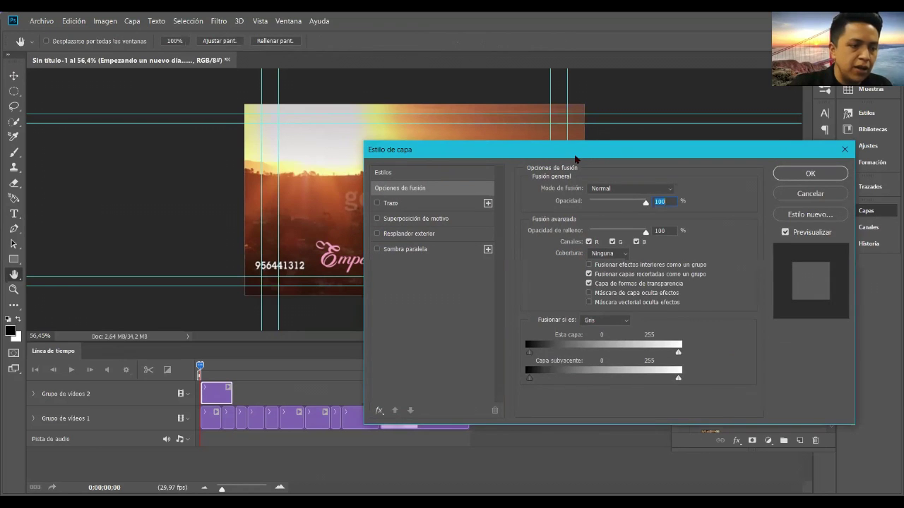
{"action": "left_click_drag", "start_coordinate": [574, 156], "coordinate": [663, 151]}
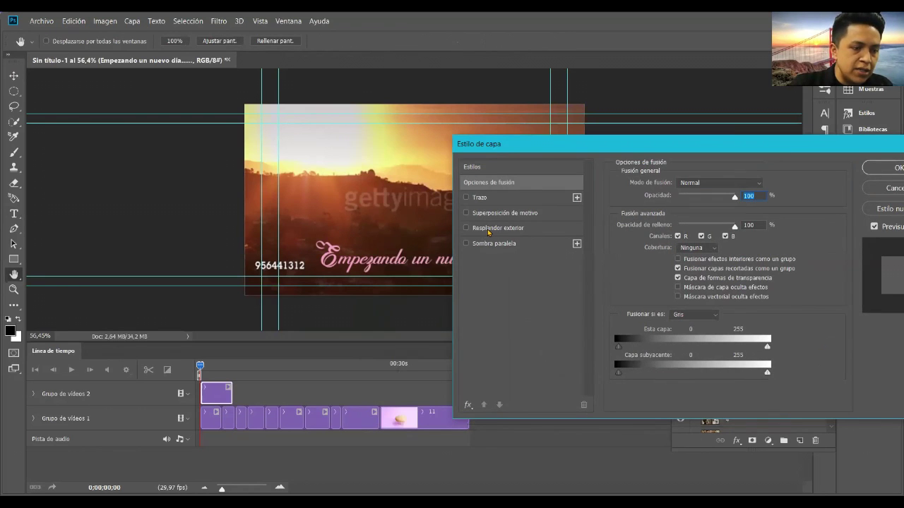
{"action": "left_click_drag", "start_coordinate": [544, 149], "coordinate": [599, 131]}
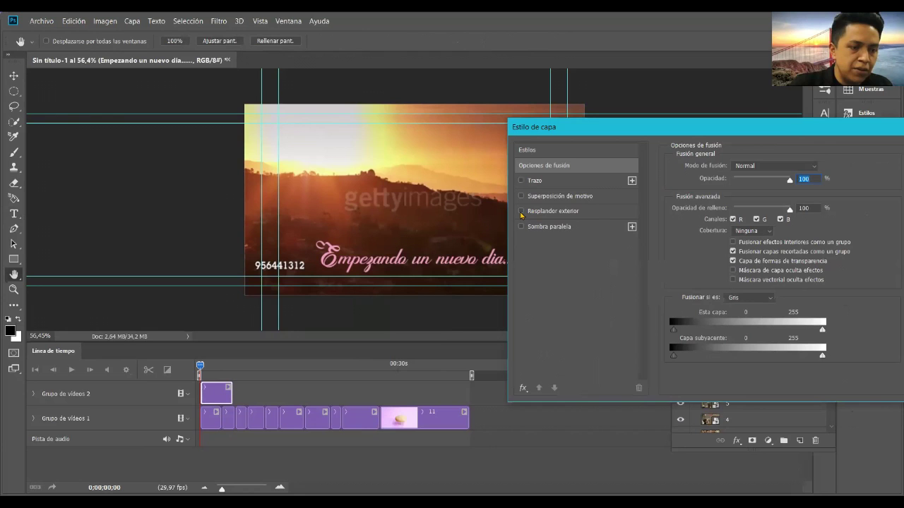
{"action": "left_click", "coordinate": [521, 212]}
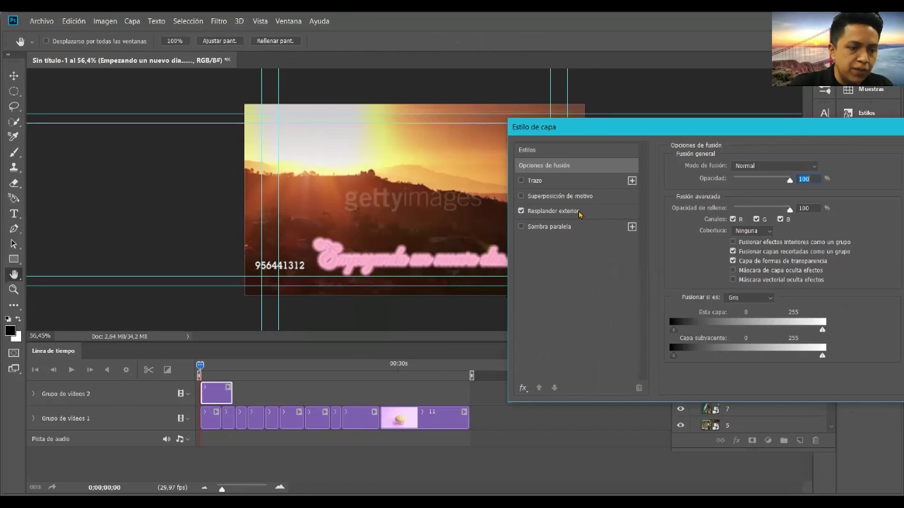
{"action": "left_click", "coordinate": [565, 211]}
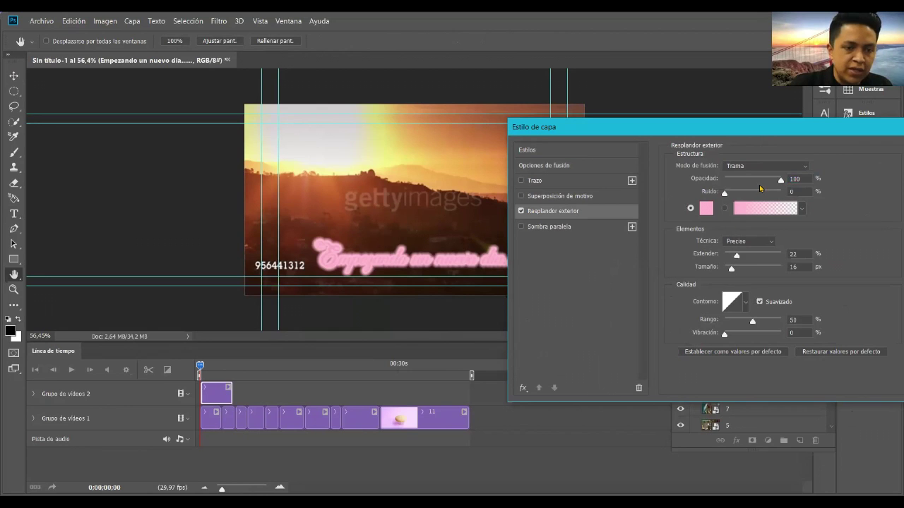
{"action": "left_click_drag", "start_coordinate": [736, 256], "coordinate": [724, 255]}
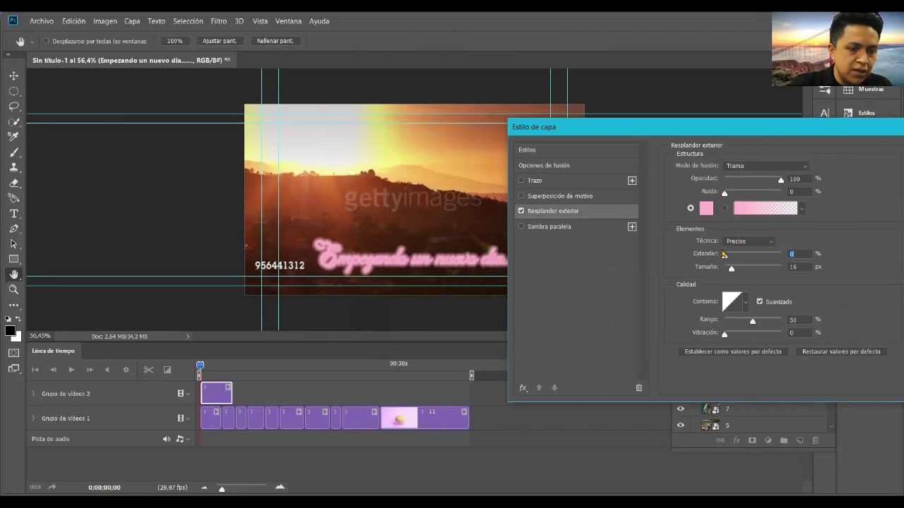
{"action": "left_click_drag", "start_coordinate": [726, 257], "coordinate": [728, 257]}
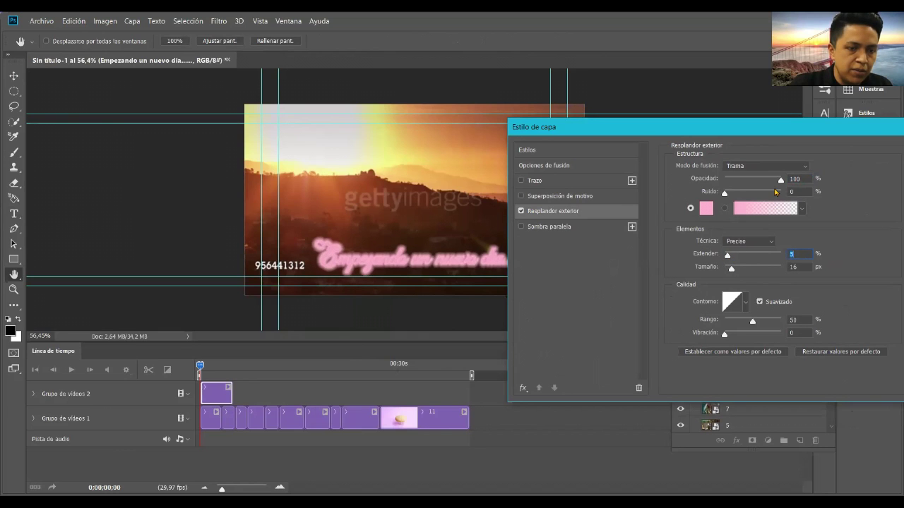
{"action": "left_click_drag", "start_coordinate": [780, 183], "coordinate": [746, 182]}
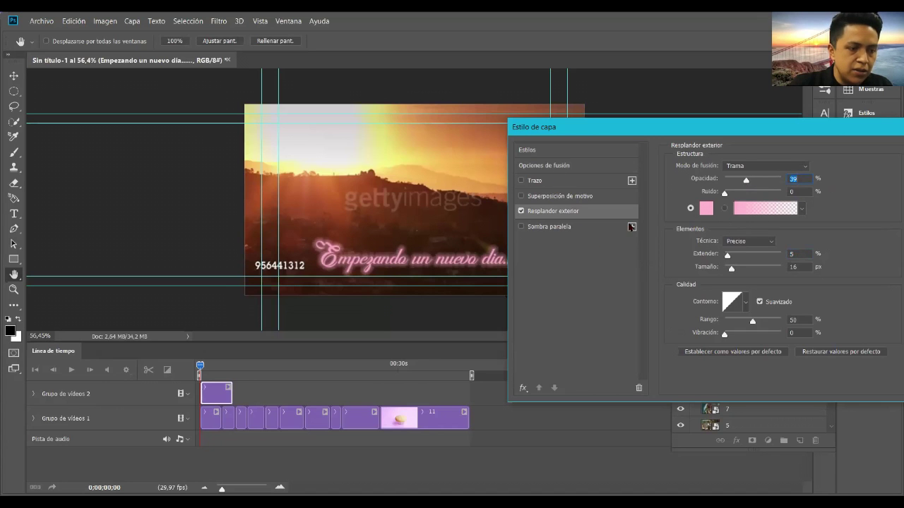
Step: Add a 1 px pink stroke to the title and confirm the layer style
{"action": "left_click", "coordinate": [544, 180]}
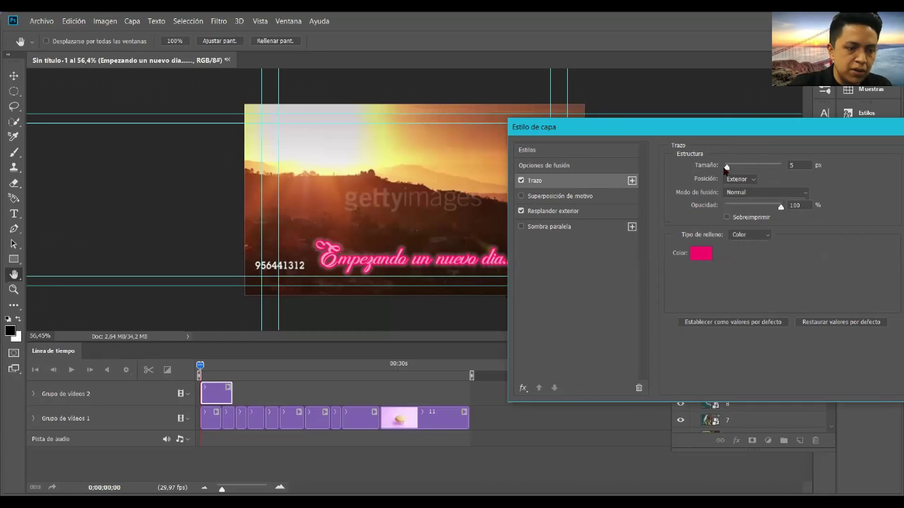
{"action": "left_click_drag", "start_coordinate": [726, 167], "coordinate": [724, 168]}
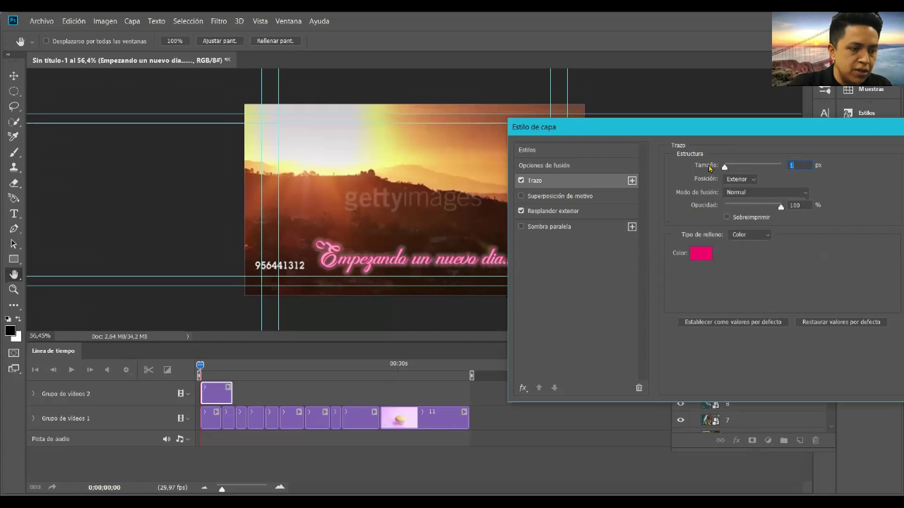
{"action": "left_click_drag", "start_coordinate": [737, 131], "coordinate": [512, 250]}
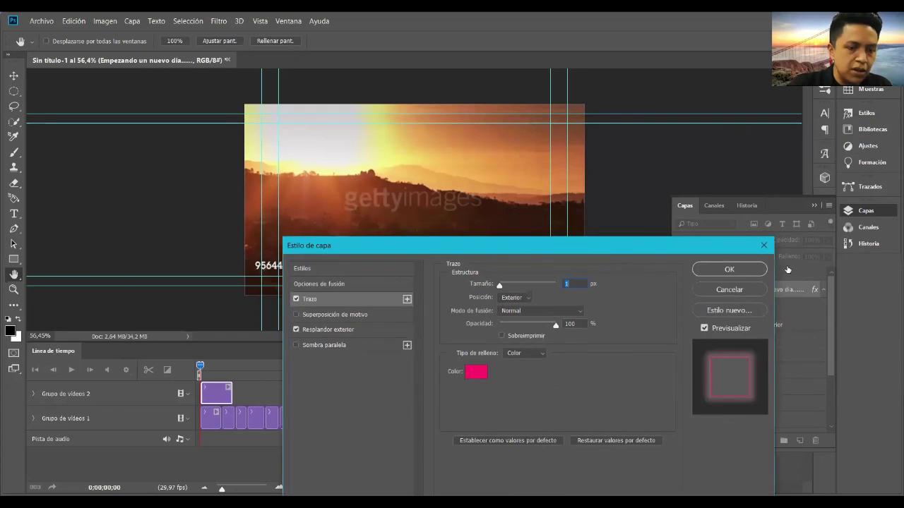
{"action": "key", "text": "Return"}
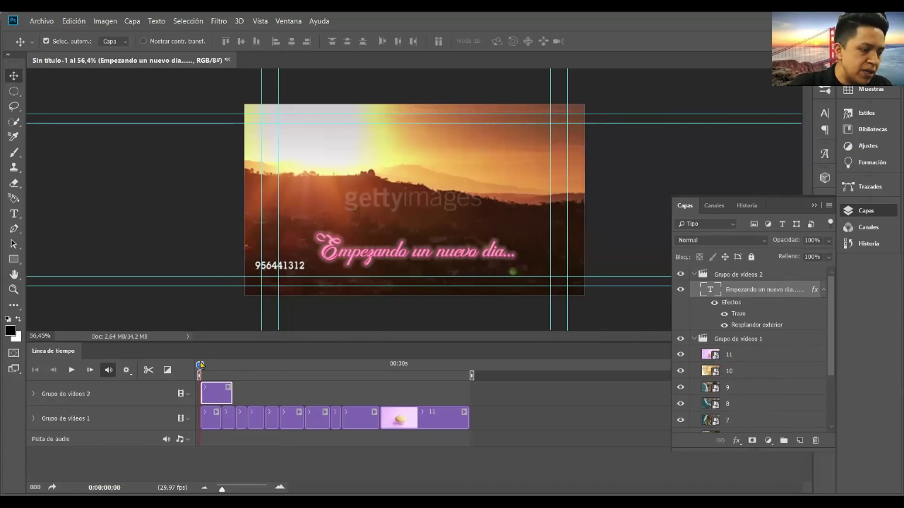
Step: Preview the title, then shift its clip slightly later and trim it to 01;22
{"action": "left_click", "coordinate": [71, 370]}
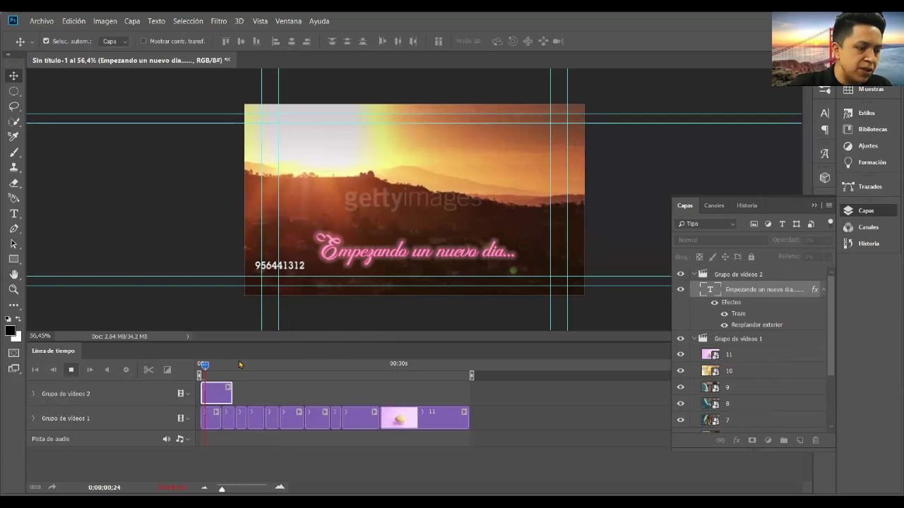
{"action": "key", "text": "space"}
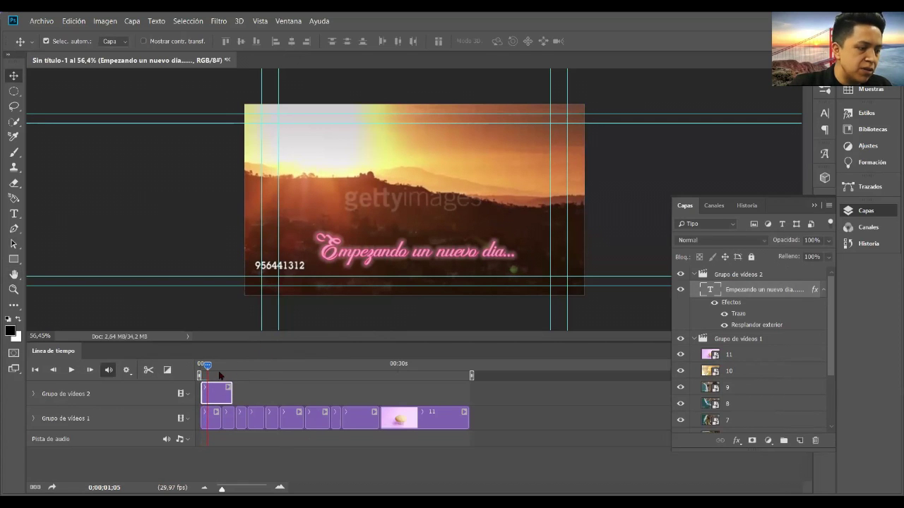
{"action": "left_click_drag", "start_coordinate": [208, 366], "coordinate": [198, 368]}
{"action": "left_click", "coordinate": [198, 370]}
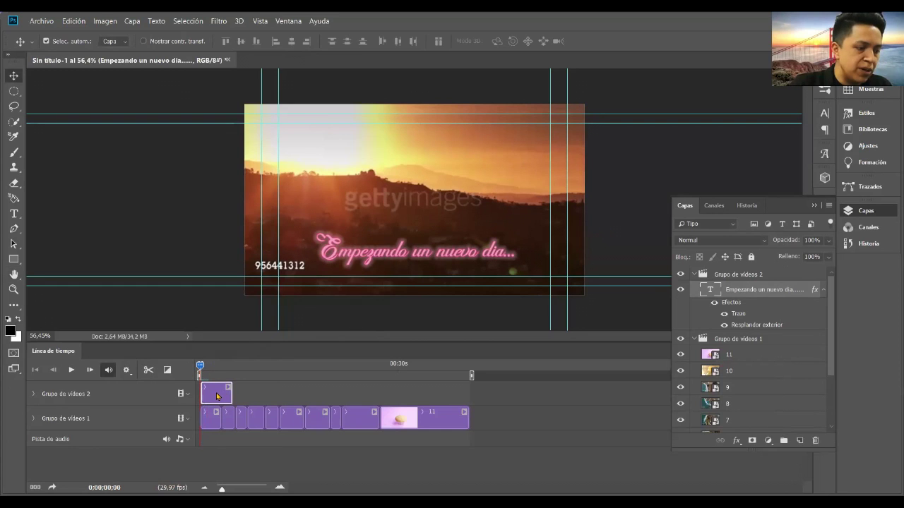
{"action": "left_click_drag", "start_coordinate": [215, 397], "coordinate": [229, 395]}
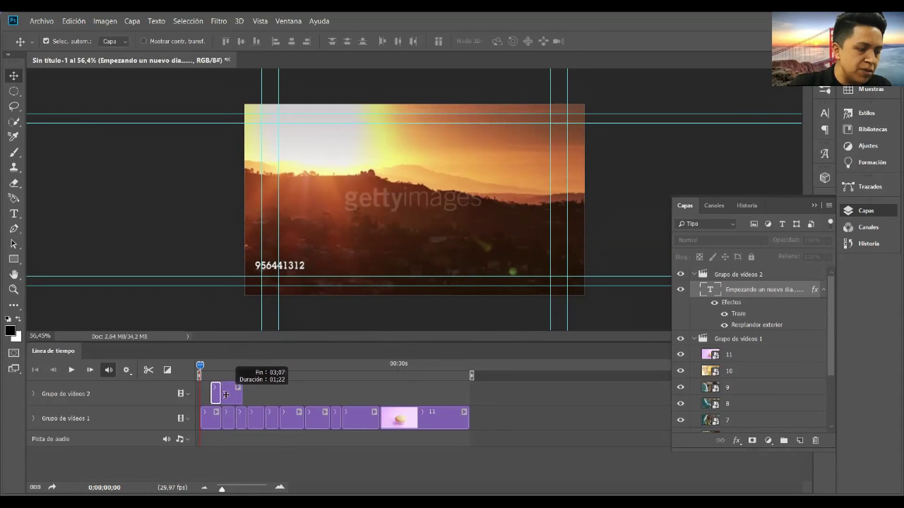
{"action": "left_click_drag", "start_coordinate": [229, 395], "coordinate": [219, 394]}
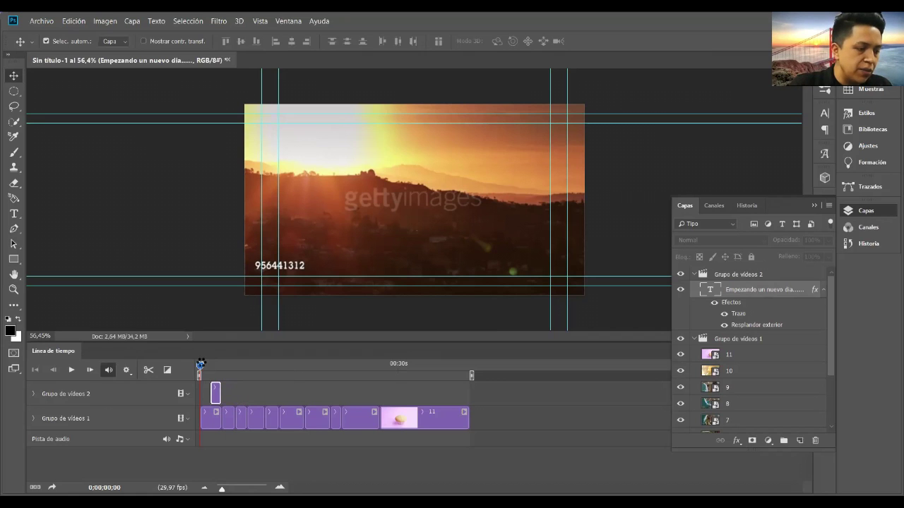
Step: Play back the timeline to check the title timing over the sunset and kitchen clips
{"action": "left_click", "coordinate": [71, 370]}
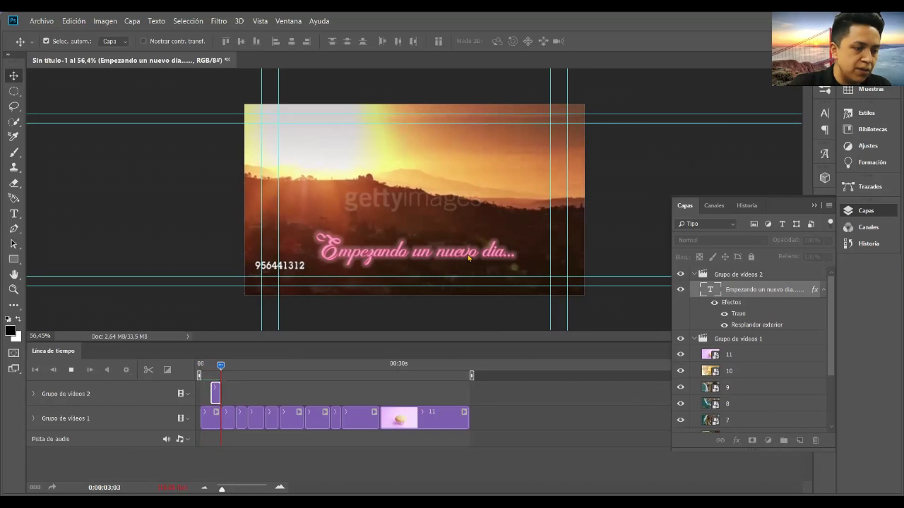
{"action": "left_click", "coordinate": [226, 365]}
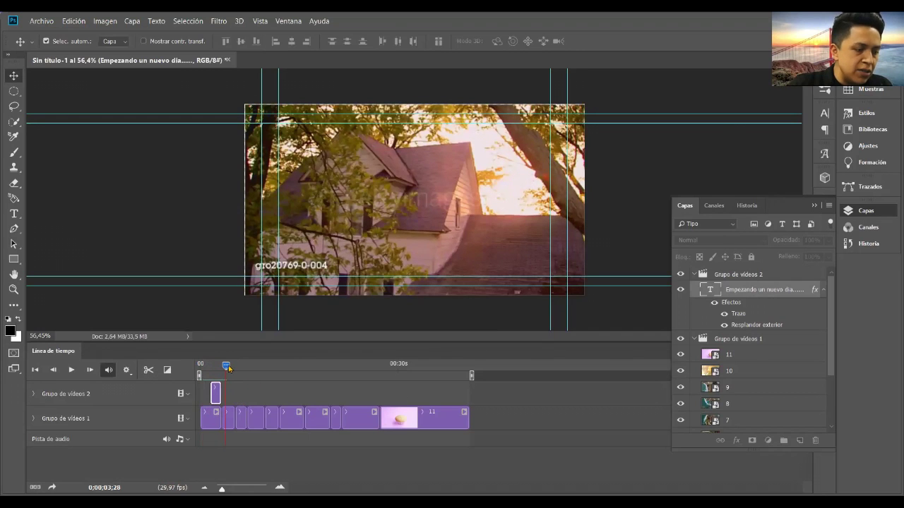
{"action": "left_click_drag", "start_coordinate": [226, 365], "coordinate": [211, 366]}
{"action": "left_click", "coordinate": [216, 367]}
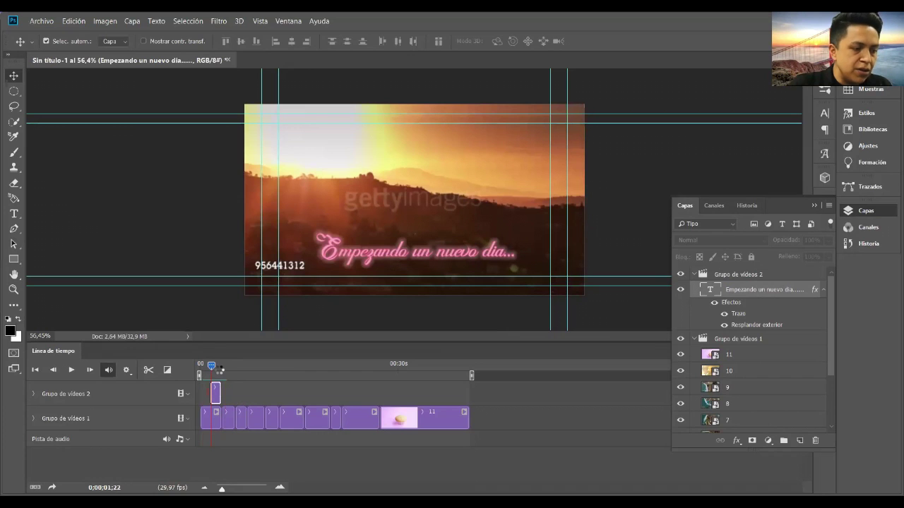
{"action": "left_click", "coordinate": [239, 367]}
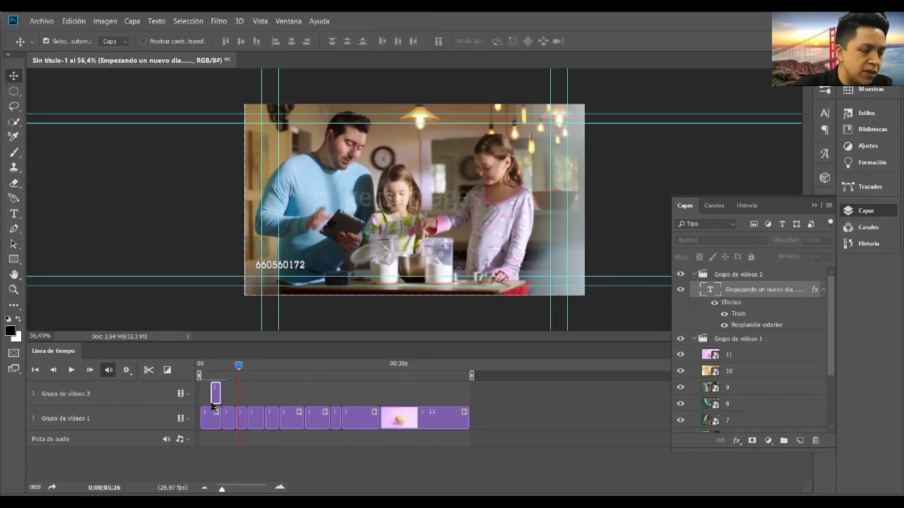
{"action": "left_click", "coordinate": [181, 440]}
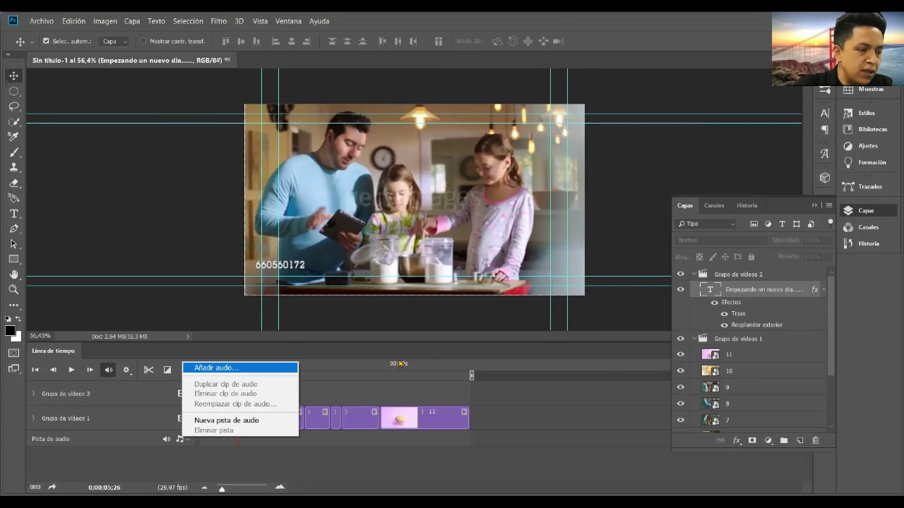
Step: Import bensound-adventure from Videos > Ejemplo 1 into the audio track and play it from the start
{"action": "left_click", "coordinate": [213, 369]}
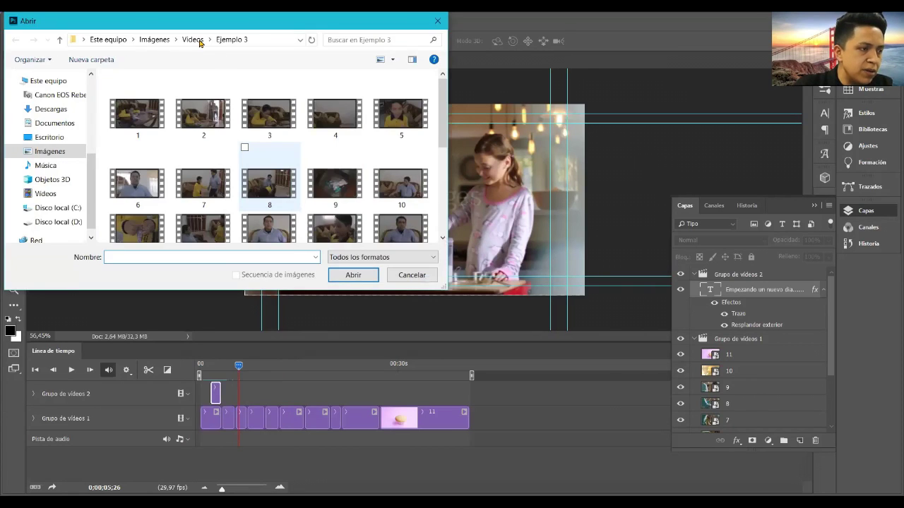
{"action": "left_click", "coordinate": [198, 40]}
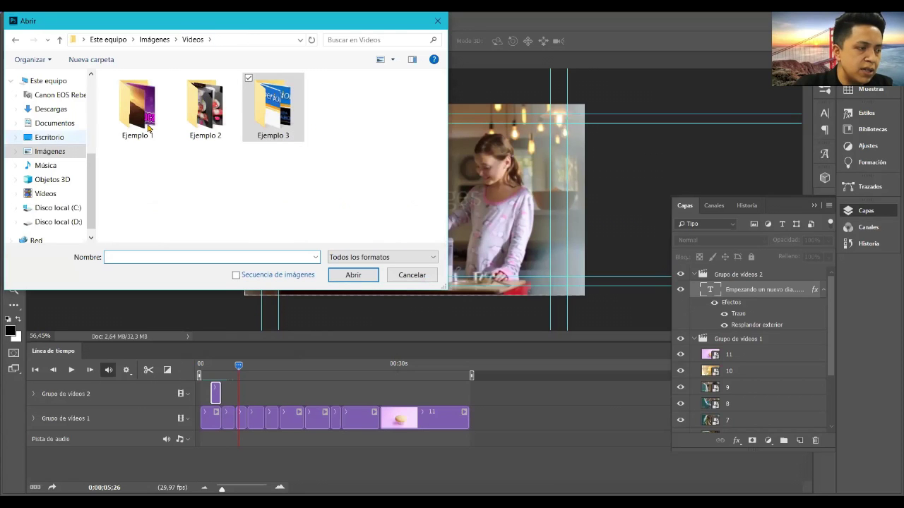
{"action": "double_click", "coordinate": [148, 127]}
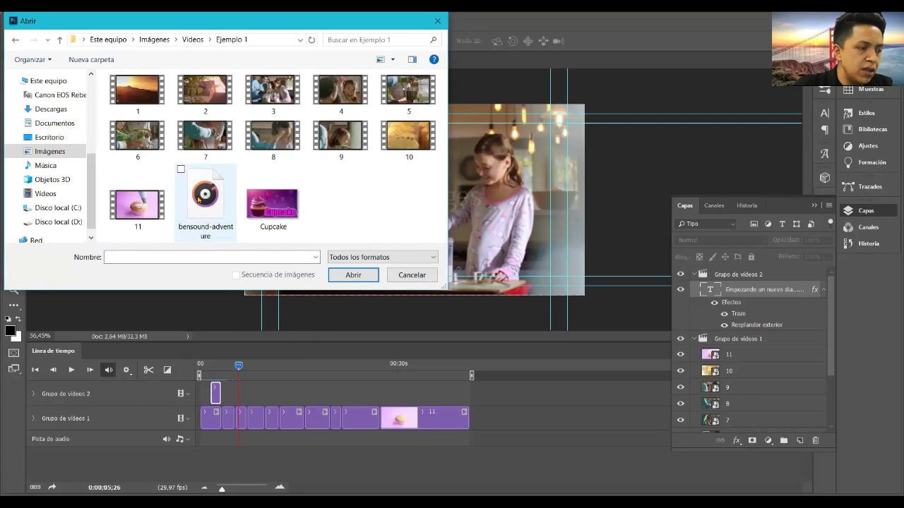
{"action": "left_click", "coordinate": [199, 200]}
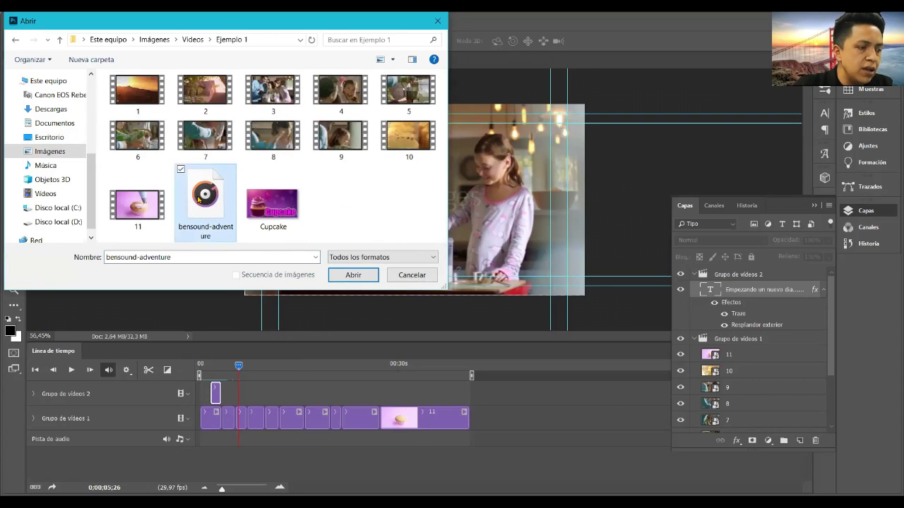
{"action": "left_click", "coordinate": [345, 276]}
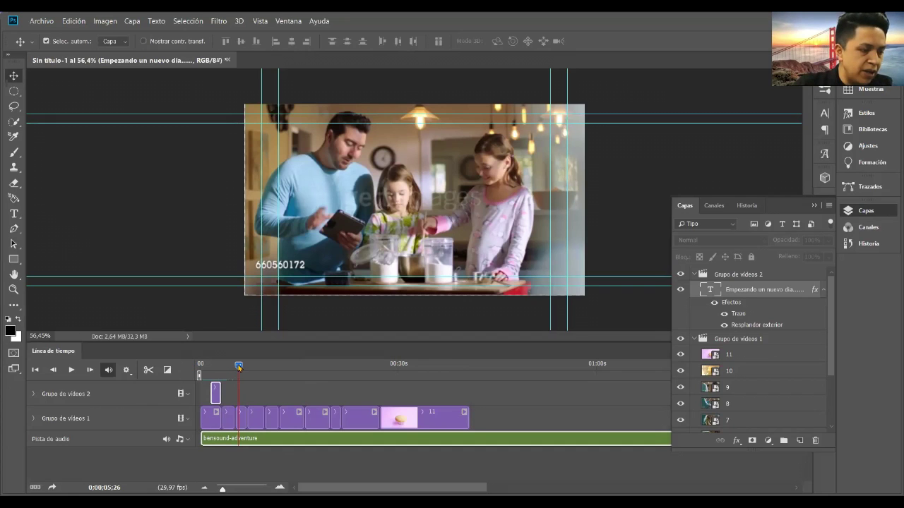
{"action": "left_click", "coordinate": [200, 365]}
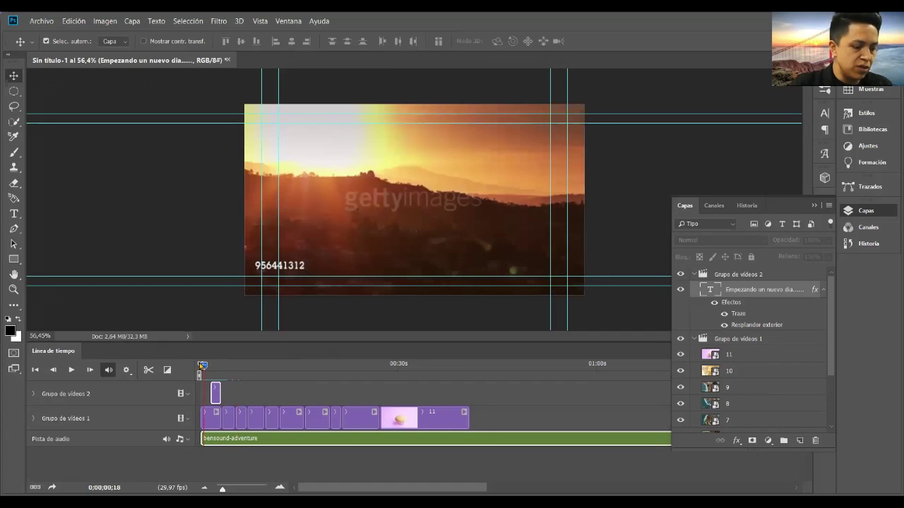
{"action": "key", "text": "space"}
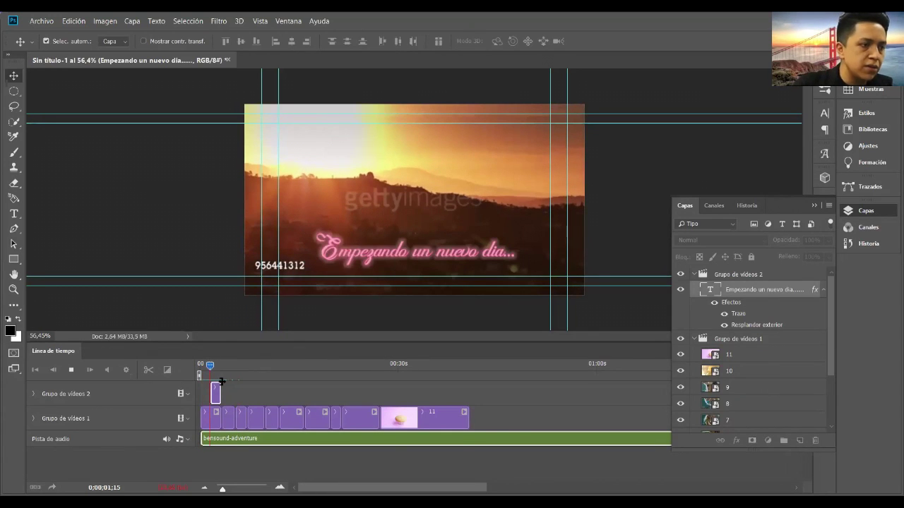
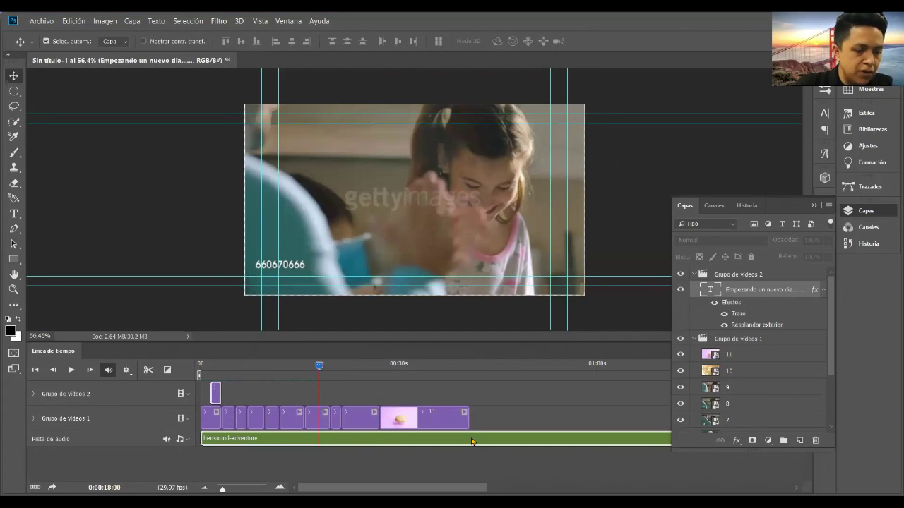
Step: Split the bensound-adventure music at 0:00:40:22, where the last clip ends, and delete the leftover audio
{"action": "left_click", "coordinate": [320, 366]}
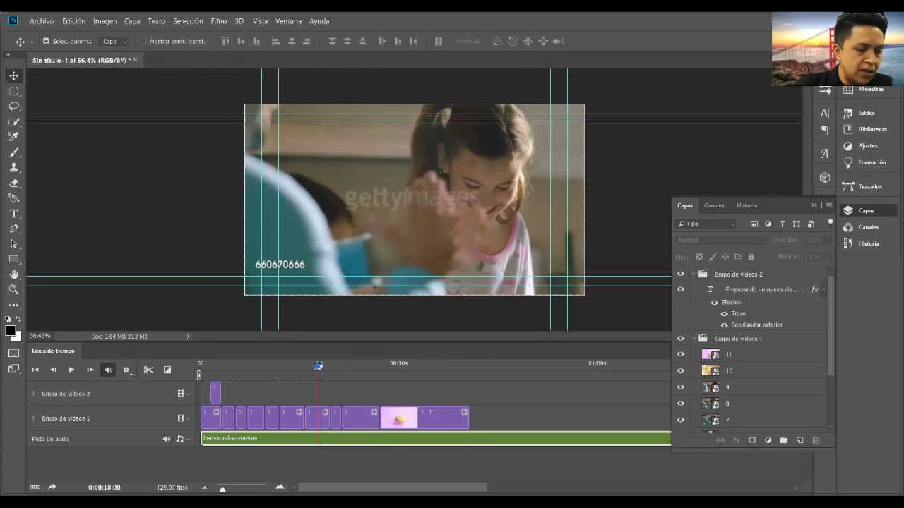
{"action": "left_click", "coordinate": [459, 379]}
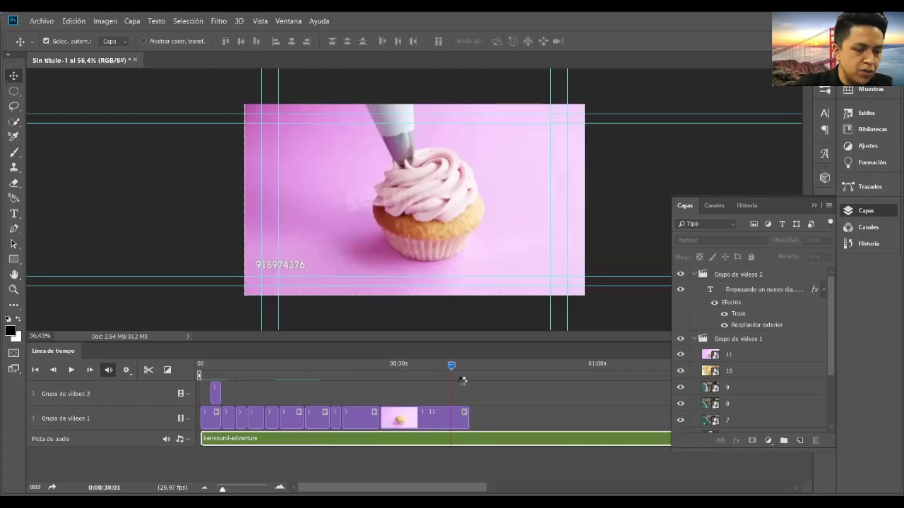
{"action": "left_click", "coordinate": [465, 381]}
{"action": "left_click", "coordinate": [469, 382]}
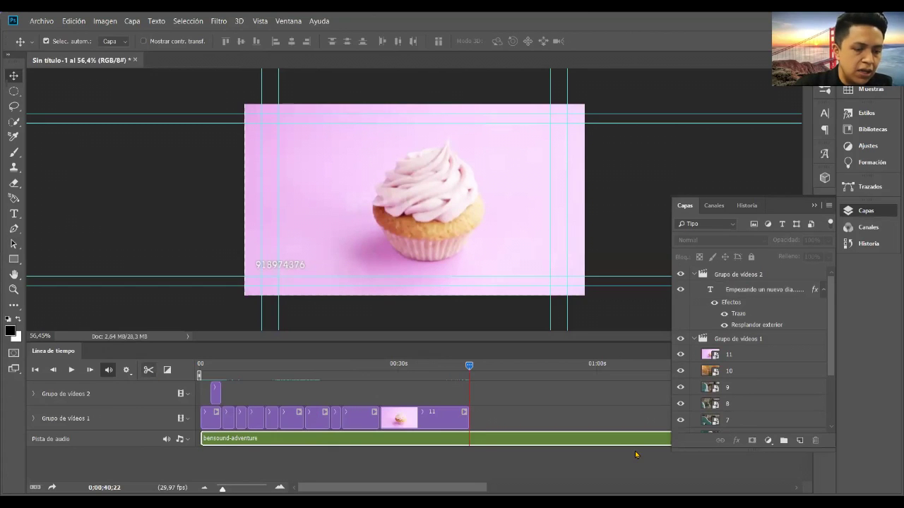
{"action": "left_click", "coordinate": [148, 370]}
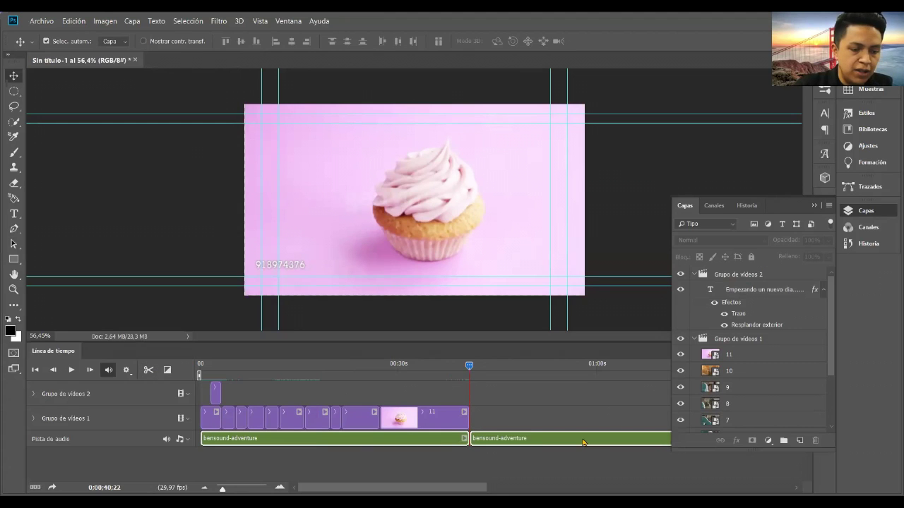
{"action": "left_click", "coordinate": [535, 441]}
{"action": "key", "text": "Delete"}
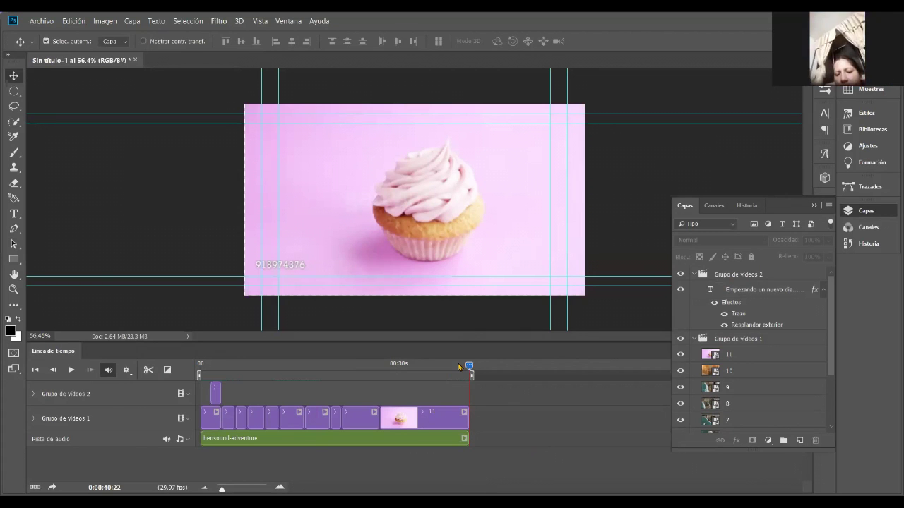
Step: Preview the montage from the beginning
{"action": "left_click", "coordinate": [341, 367]}
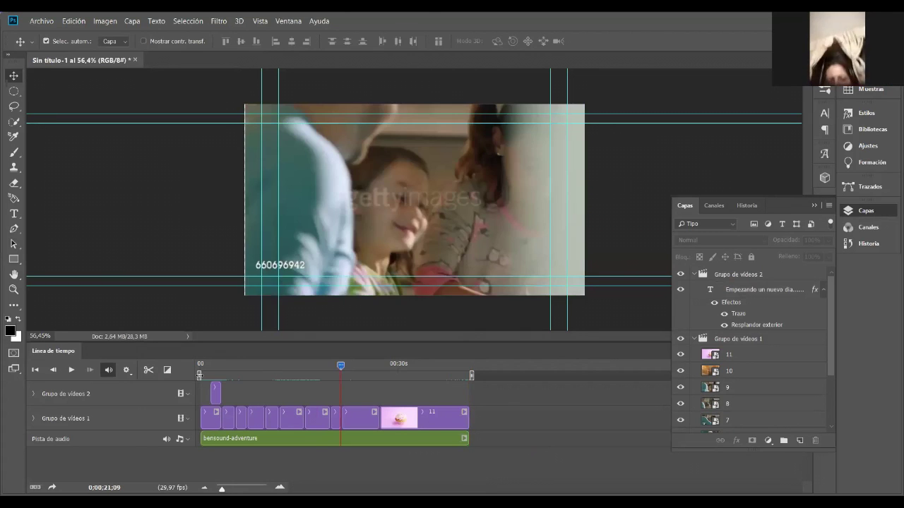
{"action": "key", "text": "Home"}
{"action": "key", "text": "space"}
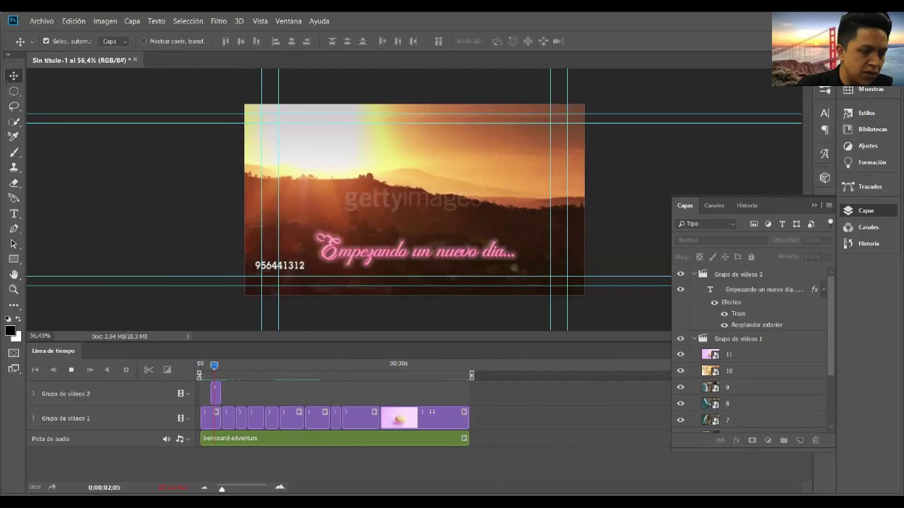
{"action": "key", "text": "space"}
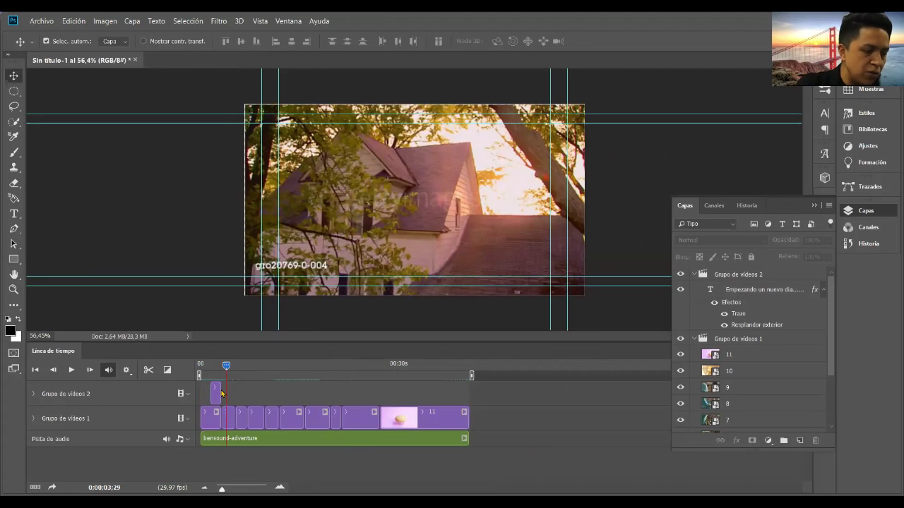
Step: Lengthen the 'Empezando un nuevo día...' title clip to 03;24 and replay the opening
{"action": "left_click", "coordinate": [219, 393]}
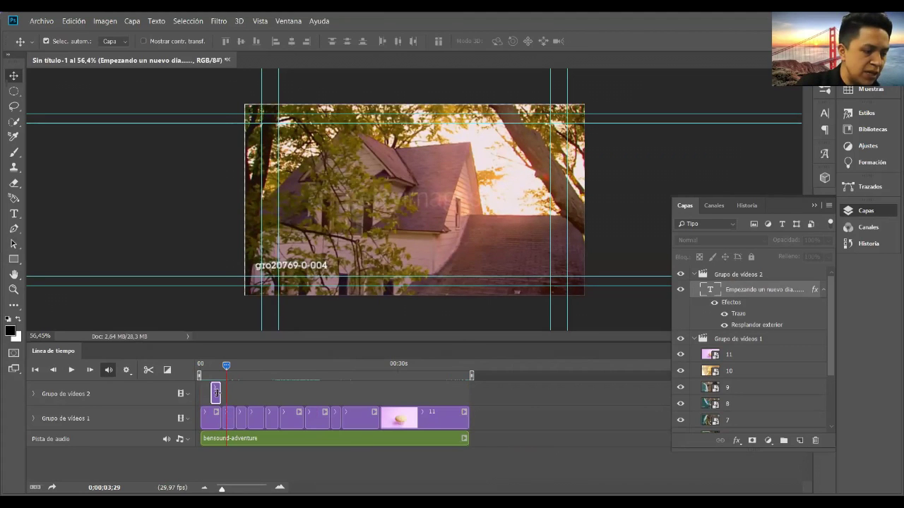
{"action": "mouse_move", "coordinate": [216, 393]}
{"action": "left_mouse_down"}
{"action": "mouse_move", "coordinate": [225, 393]}
{"action": "mouse_move", "coordinate": [226, 366]}
{"action": "left_mouse_up"}
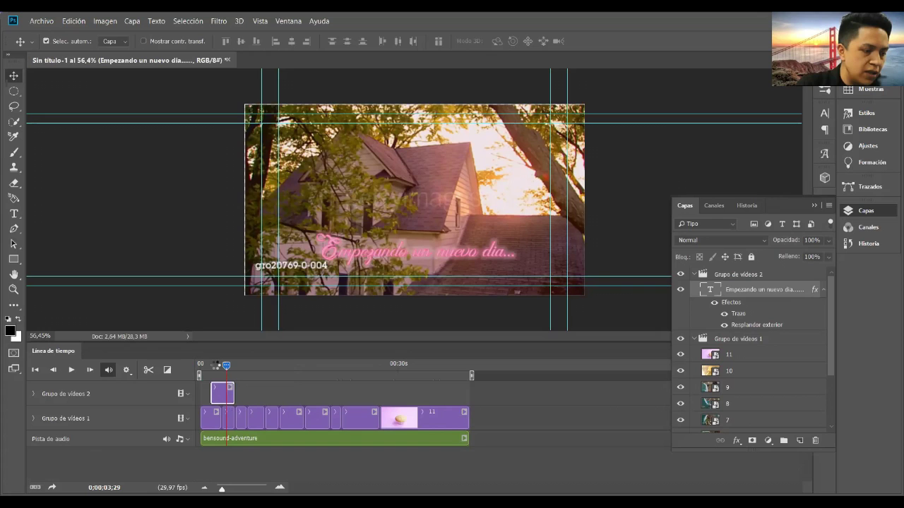
{"action": "left_click", "coordinate": [192, 363]}
{"action": "key", "text": "space"}
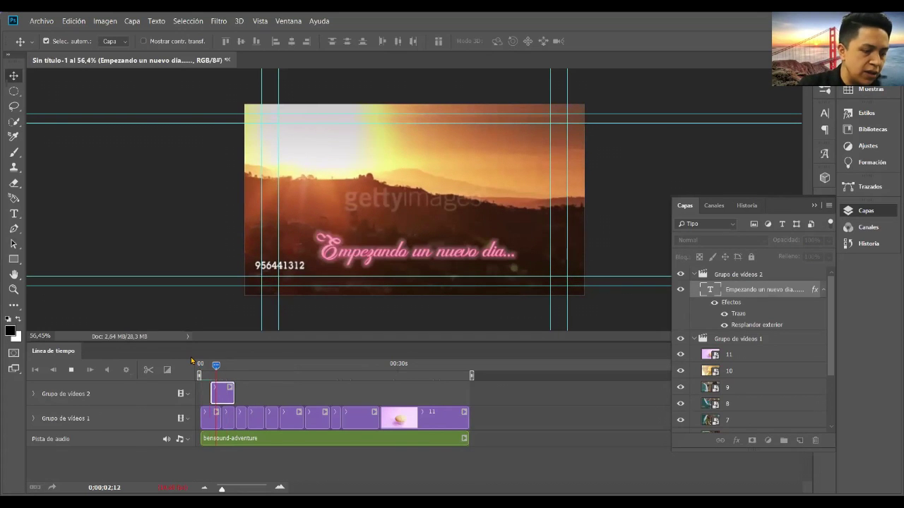
{"action": "key", "text": "space"}
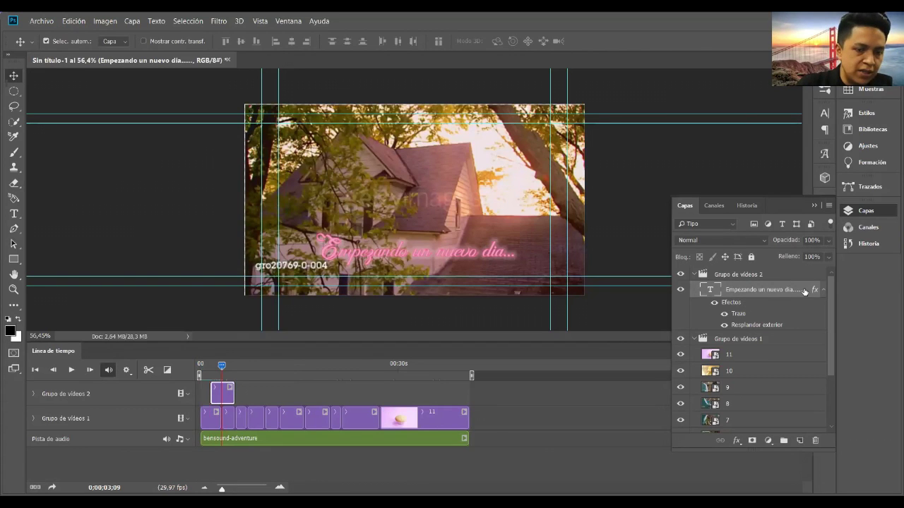
Step: Recolour the 'Empezando un nuevo día...' title text from pink to white (ffffff)
{"action": "double_click", "coordinate": [382, 262]}
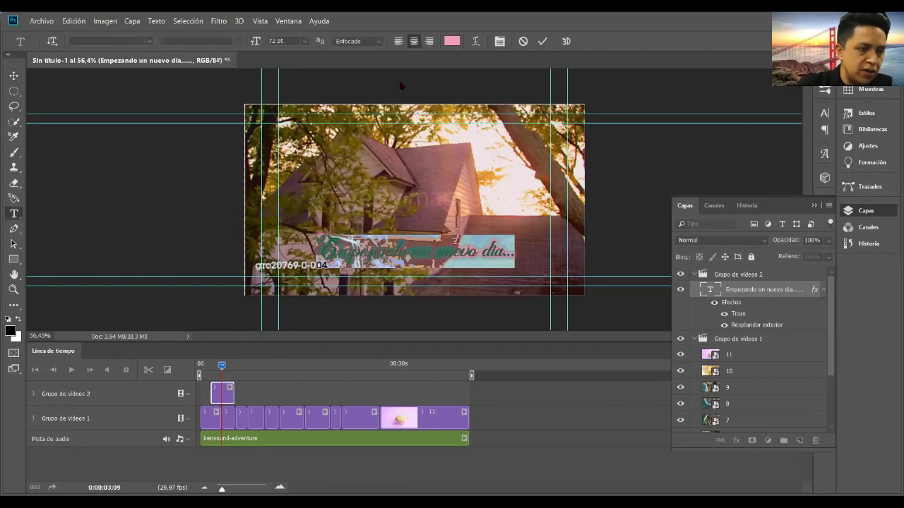
{"action": "left_click", "coordinate": [452, 41]}
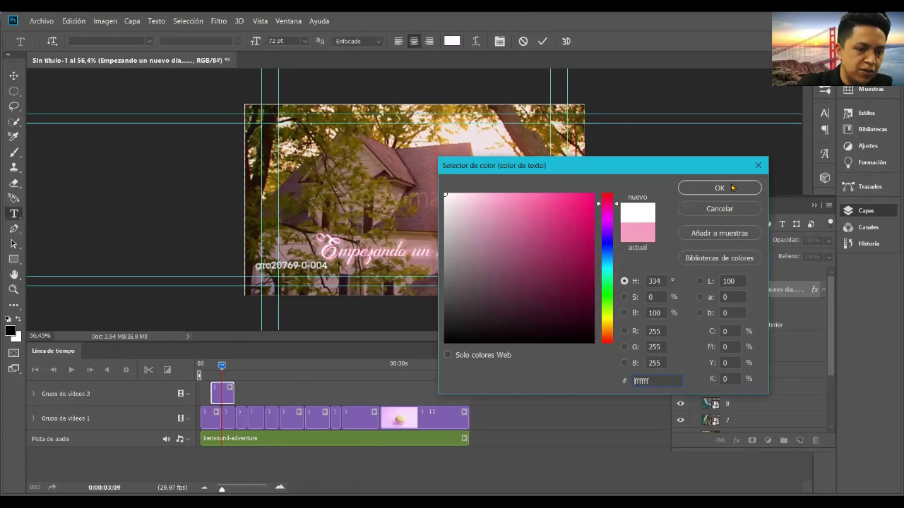
{"action": "key", "text": "Return"}
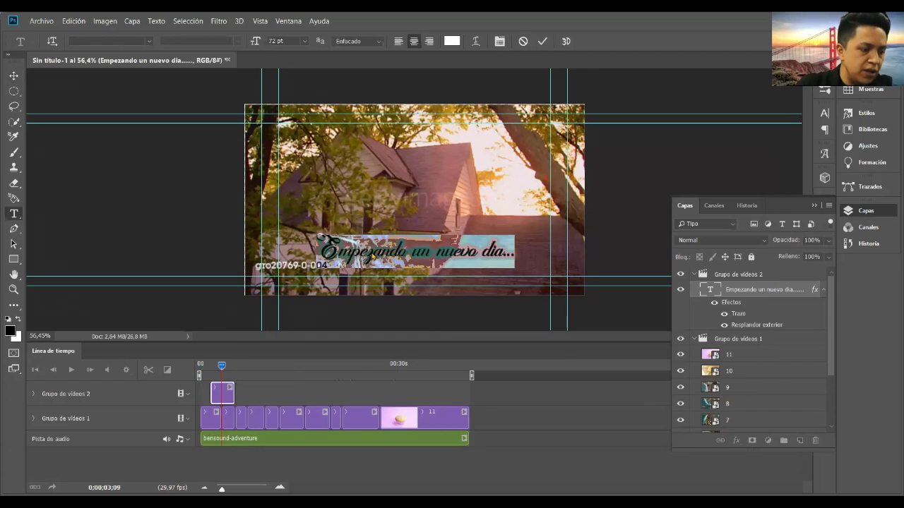
{"action": "left_click", "coordinate": [543, 41]}
{"action": "key", "text": "v"}
{"action": "key", "text": "space"}
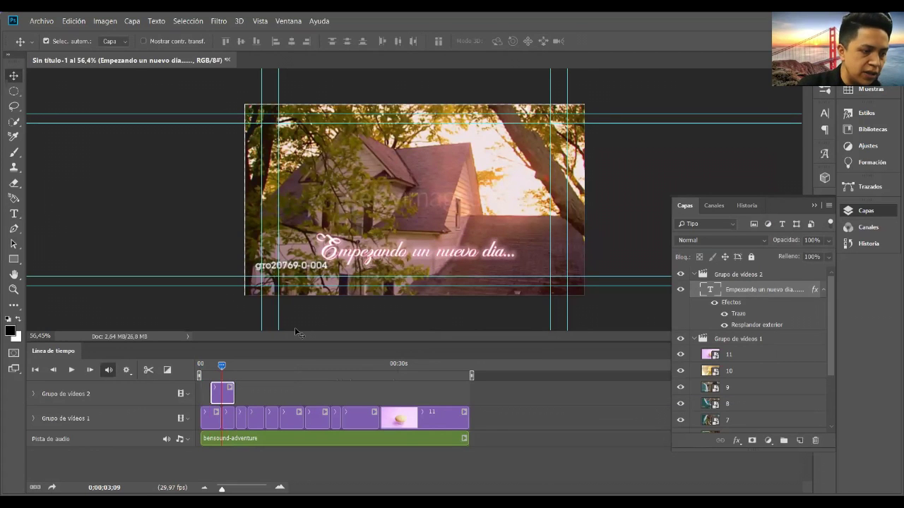
Step: Preview the opening, then apply a fade transition to the title clip
{"action": "key", "text": "space"}
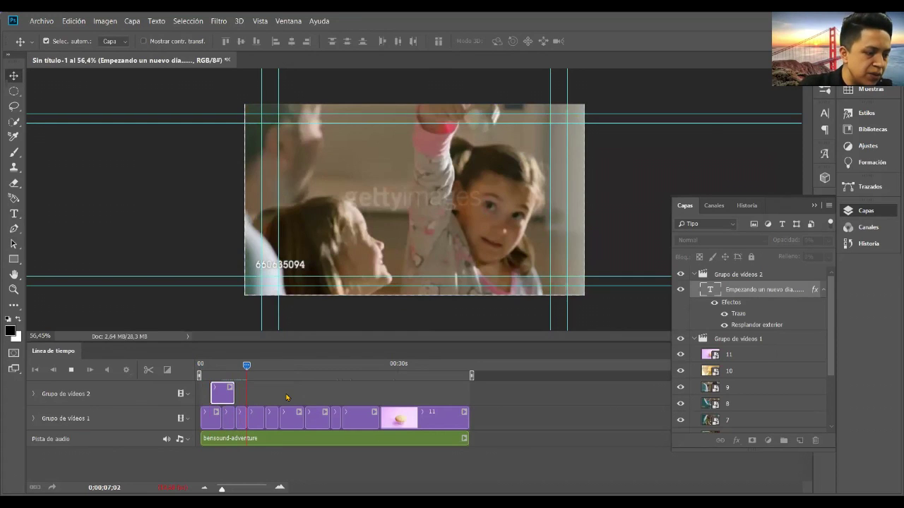
{"action": "key", "text": "space"}
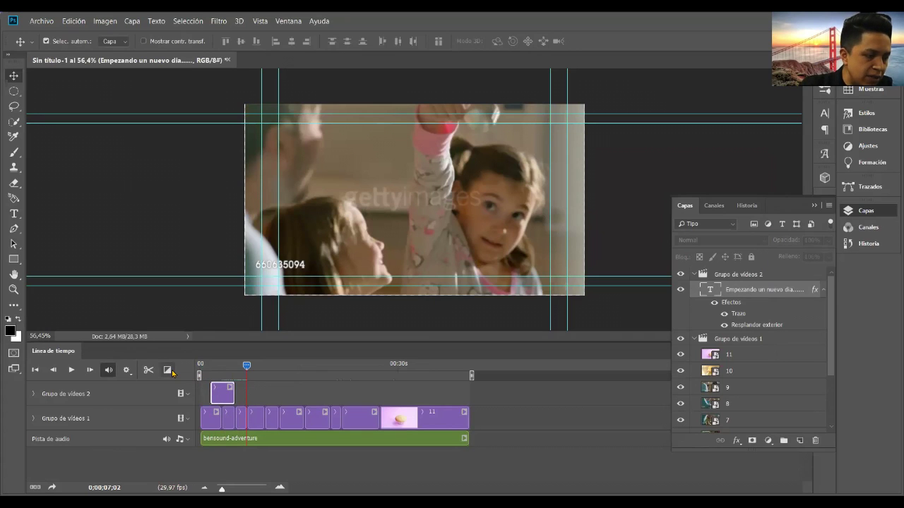
{"action": "left_click", "coordinate": [172, 372]}
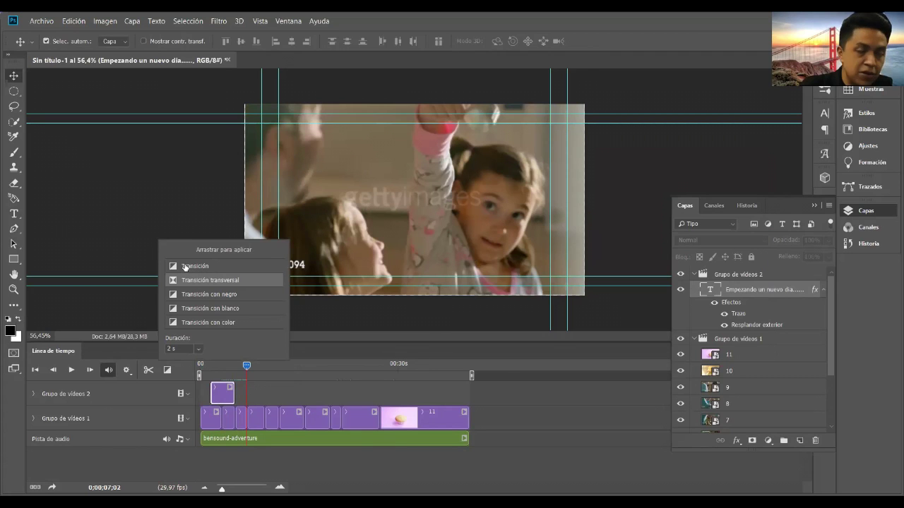
{"action": "left_click_drag", "start_coordinate": [191, 267], "coordinate": [213, 394]}
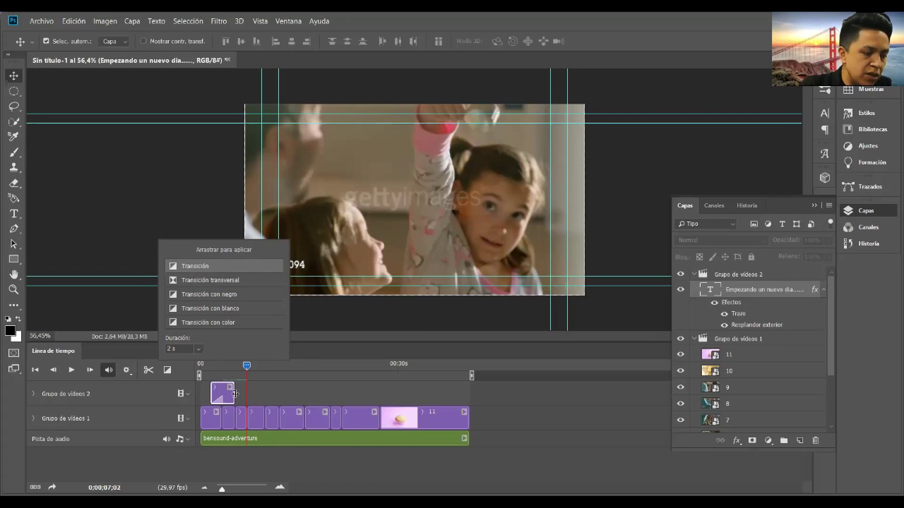
Step: Extend the title clip to end at 07;02, fade its ends, and replay the montage
{"action": "left_click_drag", "start_coordinate": [231, 394], "coordinate": [246, 393]}
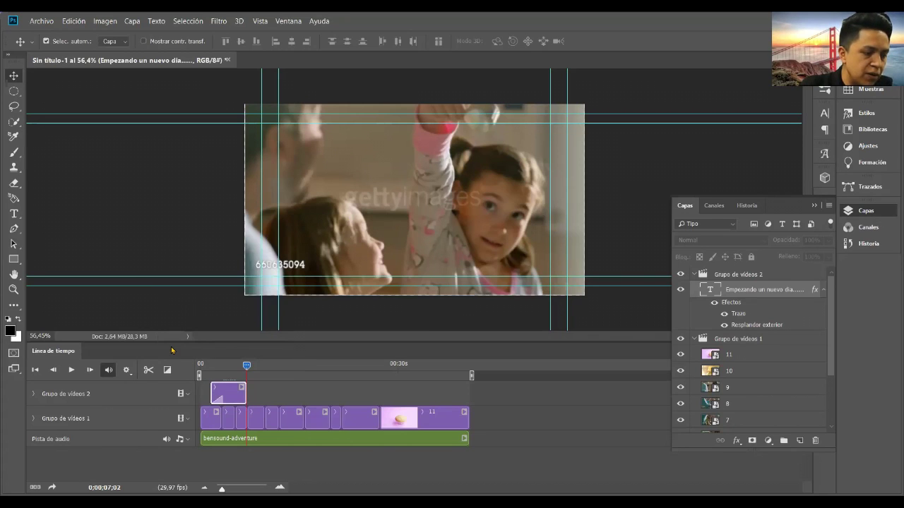
{"action": "left_click", "coordinate": [167, 369]}
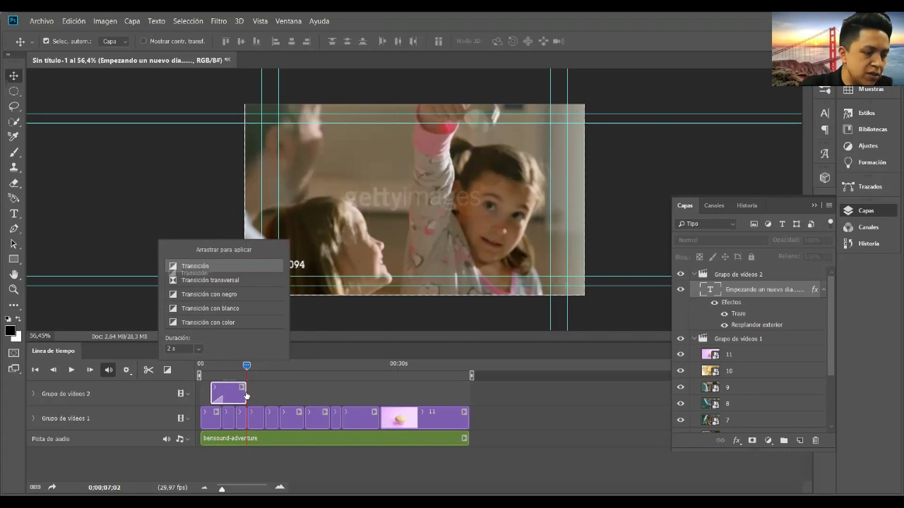
{"action": "left_click_drag", "start_coordinate": [246, 398], "coordinate": [246, 392]}
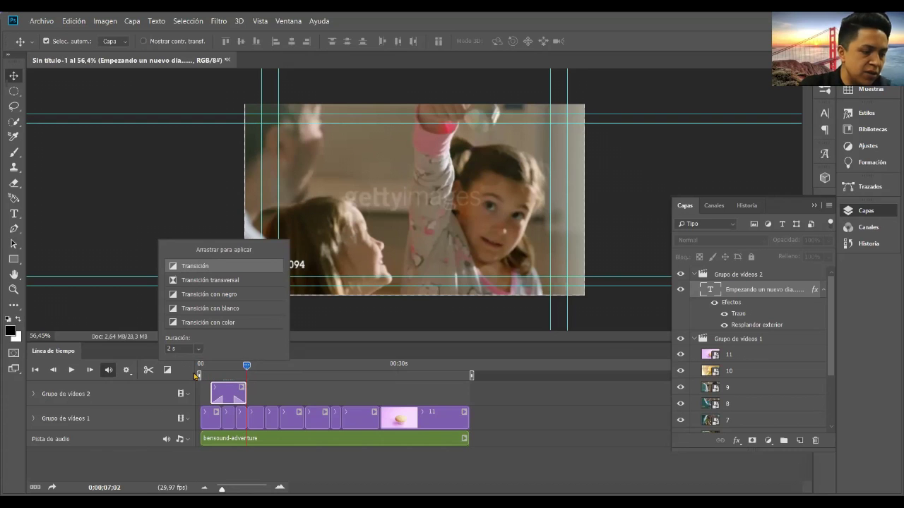
{"action": "left_click_drag", "start_coordinate": [245, 364], "coordinate": [195, 370]}
{"action": "key", "text": "space"}
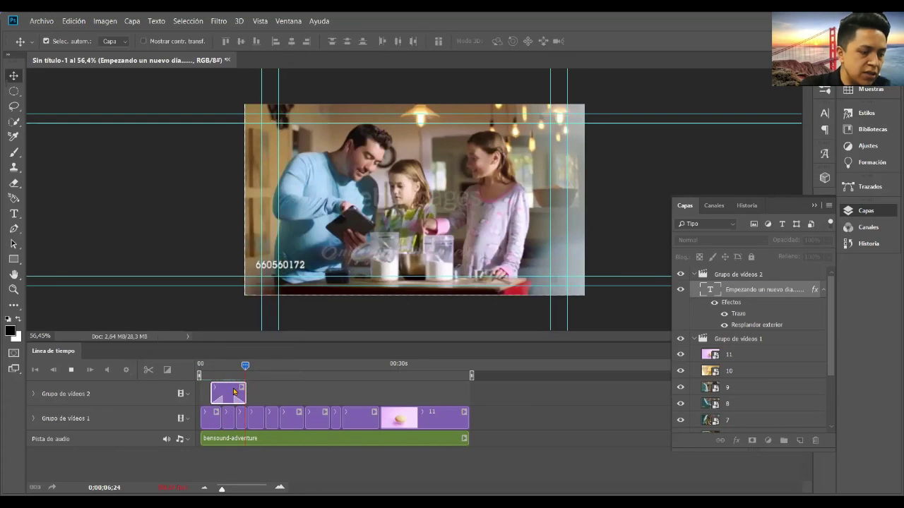
{"action": "key", "text": "space"}
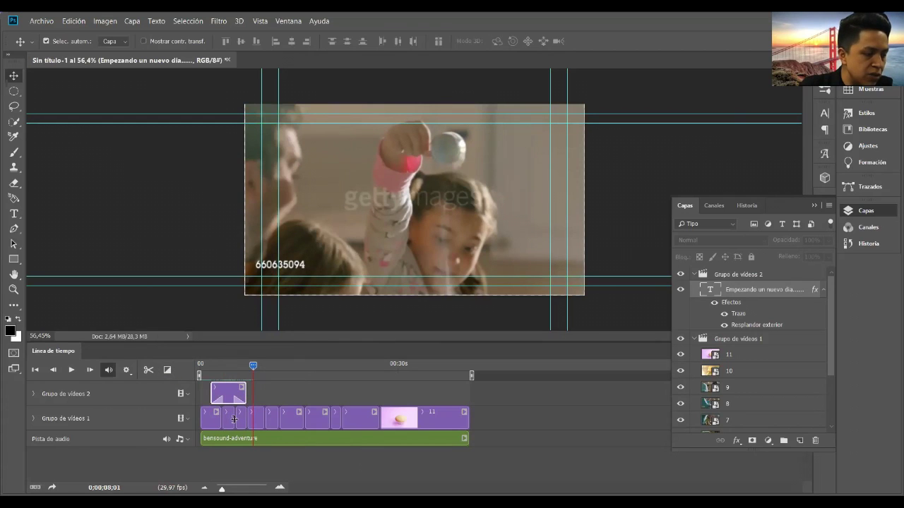
Step: Select clip 4 and apply a Transición transversal cross-fade near the playhead
{"action": "left_click", "coordinate": [258, 423]}
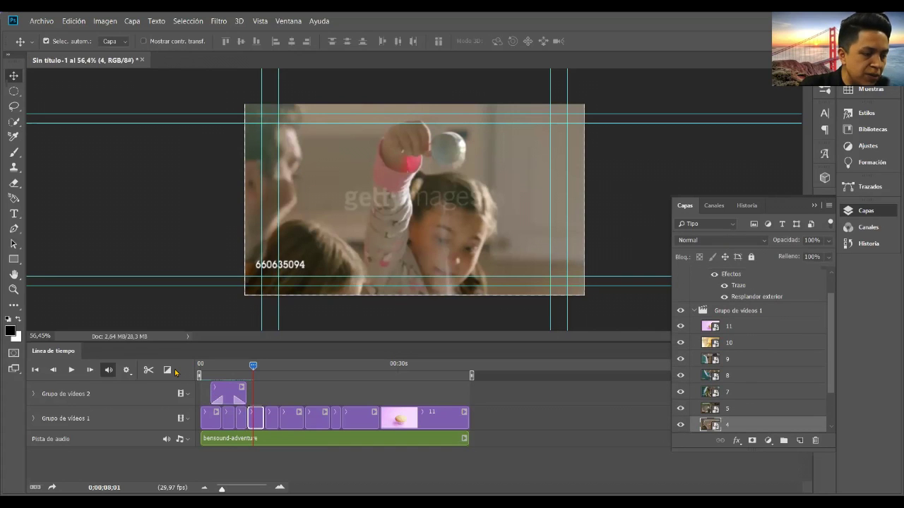
{"action": "left_click", "coordinate": [247, 422]}
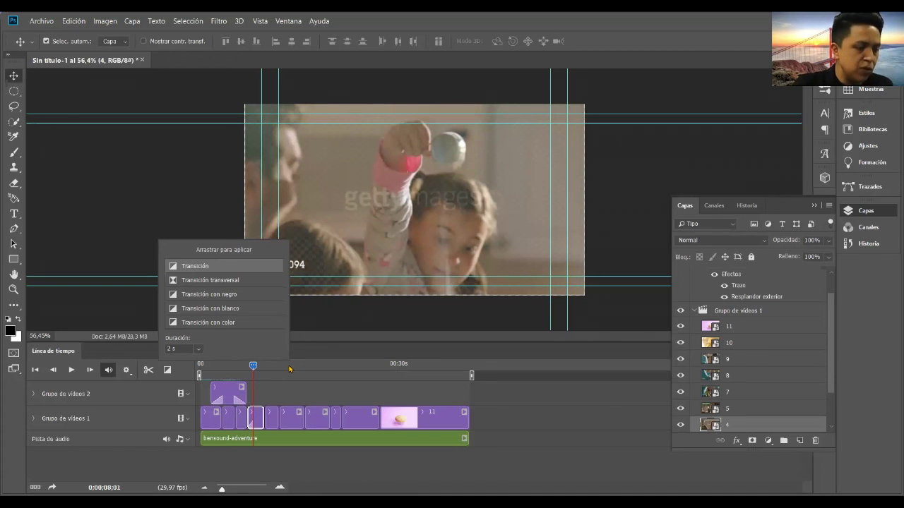
{"action": "left_click", "coordinate": [168, 371]}
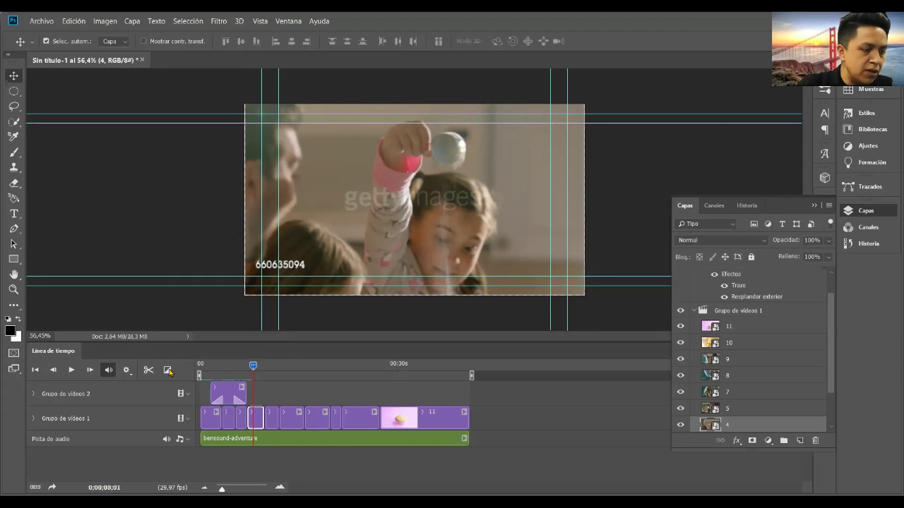
{"action": "mouse_move", "coordinate": [229, 286]}
{"action": "left_mouse_down"}
{"action": "mouse_move", "coordinate": [258, 420]}
{"action": "mouse_move", "coordinate": [293, 424]}
{"action": "left_mouse_up"}
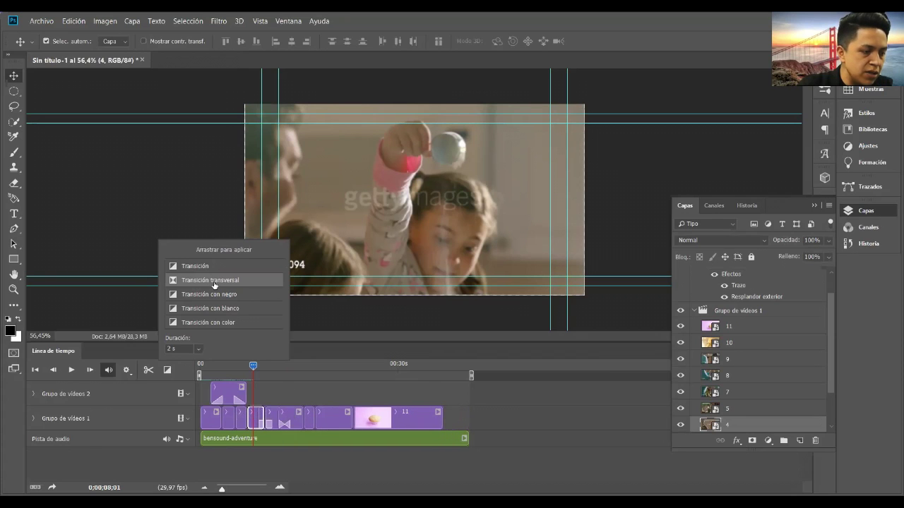
Step: Add three more cross-fades between early Grupo de vídeos 1 clips and replay from the start
{"action": "left_click_drag", "start_coordinate": [214, 286], "coordinate": [303, 422]}
{"action": "left_click_drag", "start_coordinate": [225, 281], "coordinate": [305, 422]}
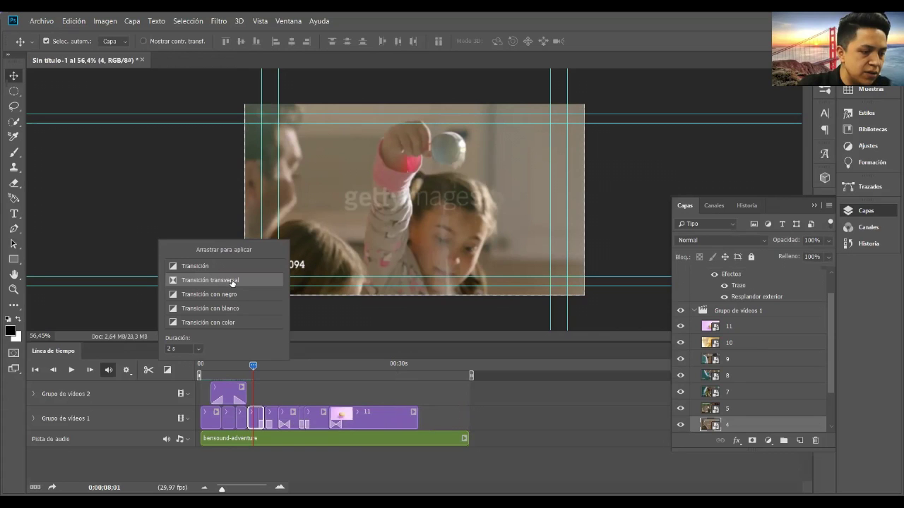
{"action": "left_click_drag", "start_coordinate": [235, 411], "coordinate": [220, 424]}
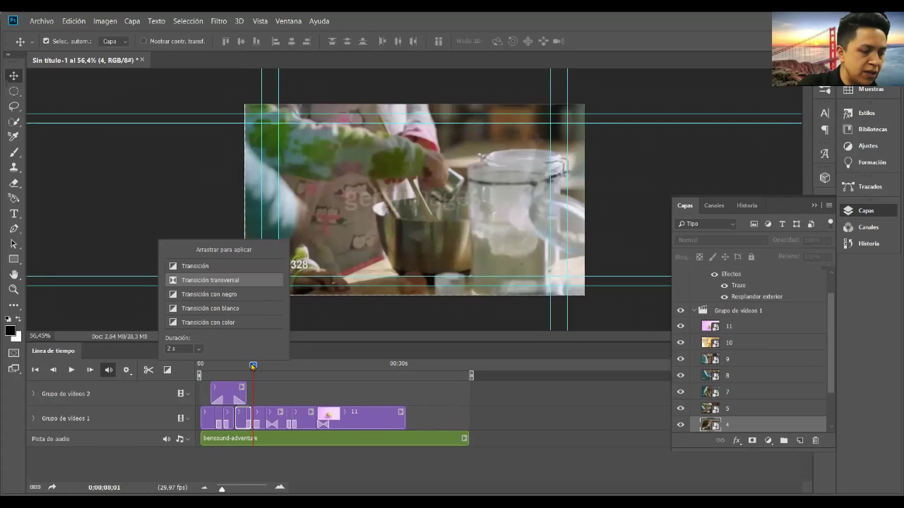
{"action": "left_click_drag", "start_coordinate": [253, 366], "coordinate": [186, 372]}
{"action": "key", "text": "space"}
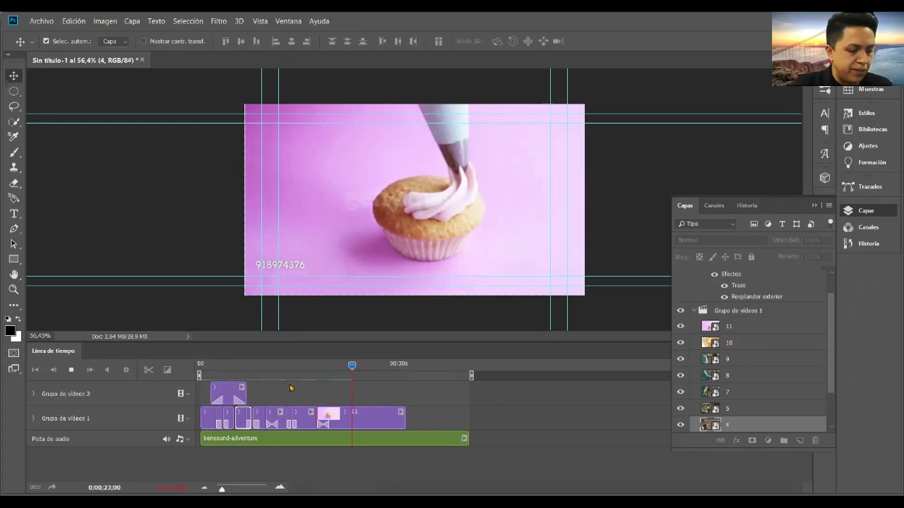
Step: Move one cross-fade transition later along the Grupo de vídeos 1 timeline
{"action": "key", "text": "space"}
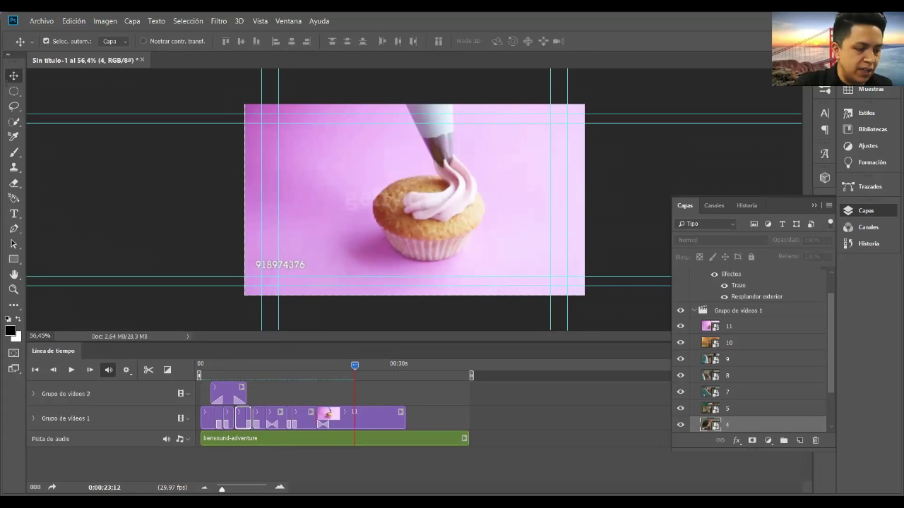
{"action": "key", "text": "plus"}
{"action": "key", "text": "minus"}
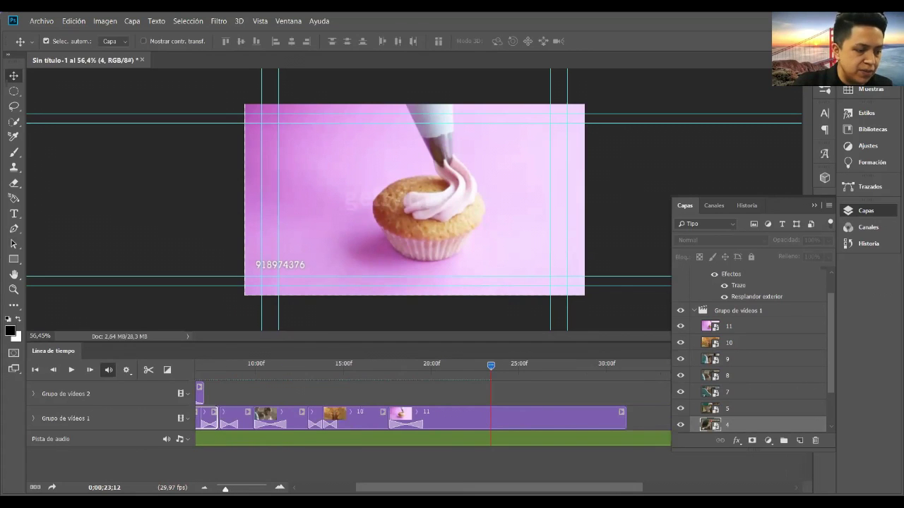
{"action": "left_click", "coordinate": [315, 425]}
{"action": "left_click_drag", "start_coordinate": [315, 427], "coordinate": [338, 428]}
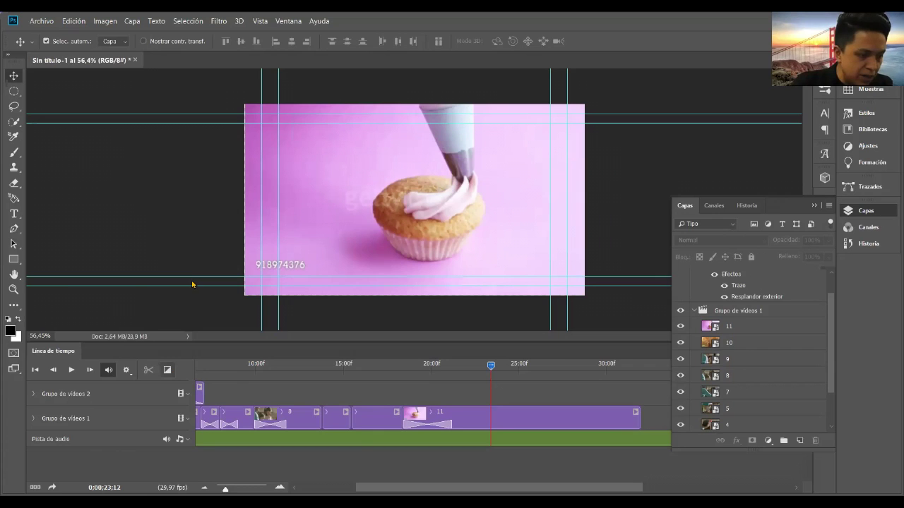
Step: Add a Transición transversal cross-fade before clip 10 and select the cupcake clip, layer 11
{"action": "left_click", "coordinate": [167, 369]}
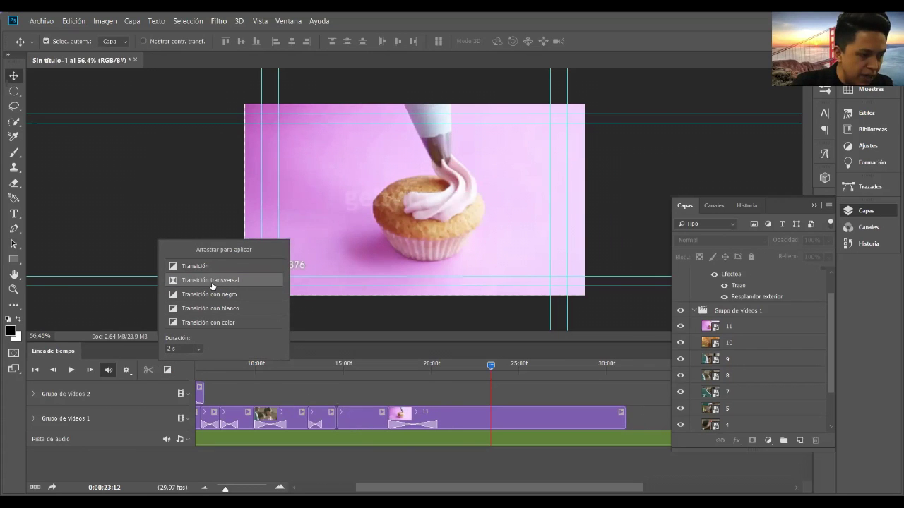
{"action": "left_click_drag", "start_coordinate": [212, 285], "coordinate": [340, 427]}
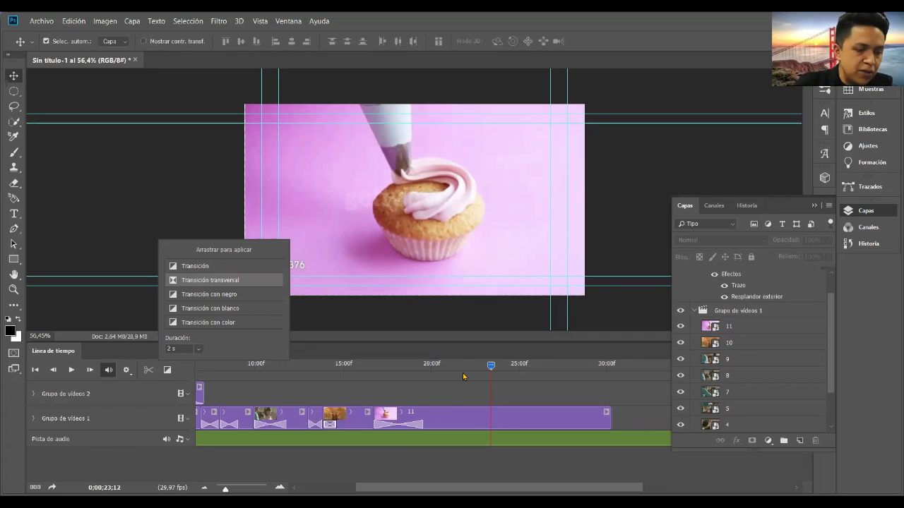
{"action": "left_click", "coordinate": [349, 366]}
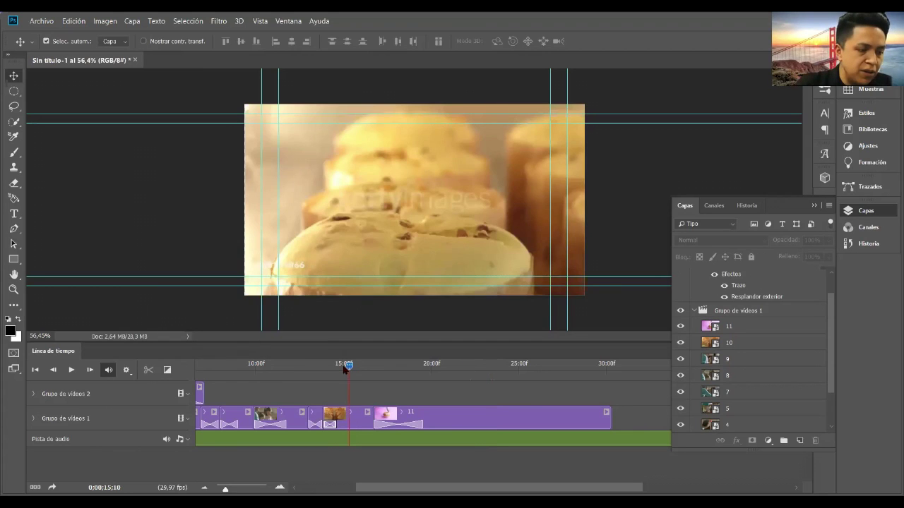
{"action": "left_click", "coordinate": [425, 367]}
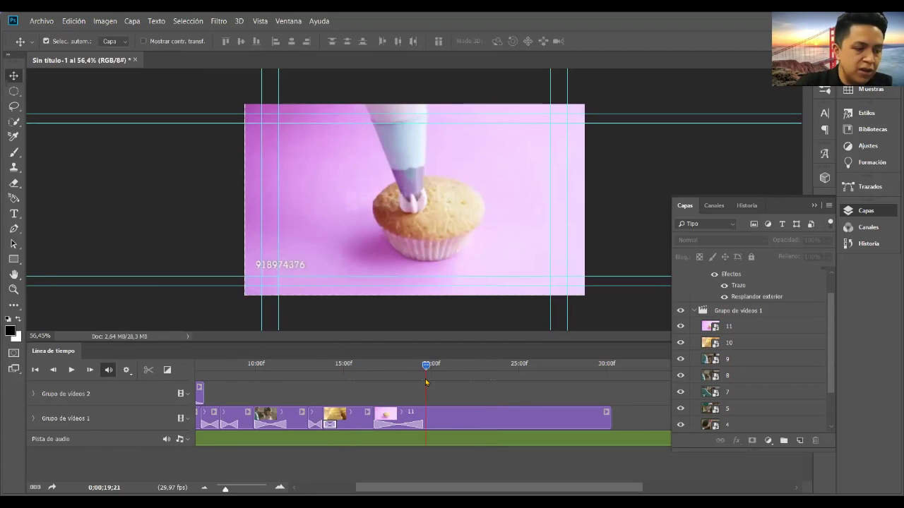
{"action": "left_click", "coordinate": [466, 424]}
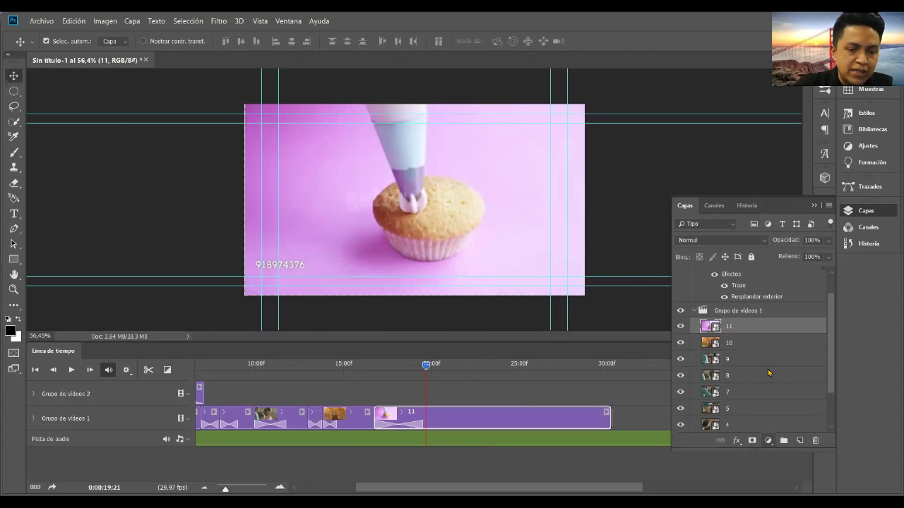
Step: Add a Tono/saturación adjustment to the cupcake clip with saturation +21 and hue -5
{"action": "left_click", "coordinate": [768, 441]}
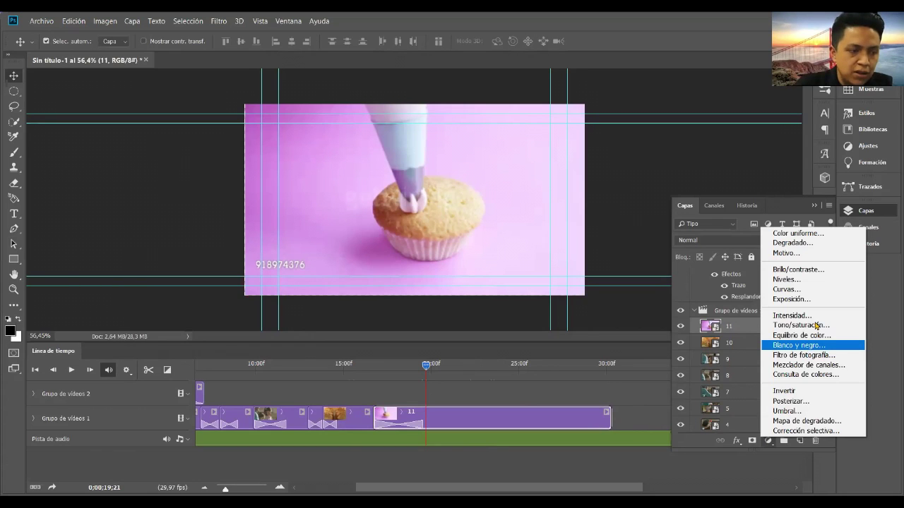
{"action": "left_click", "coordinate": [815, 324]}
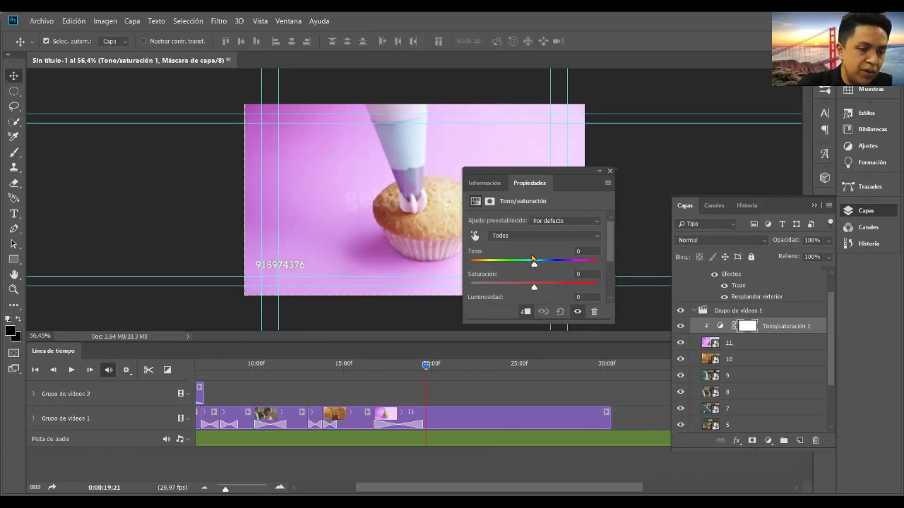
{"action": "mouse_move", "coordinate": [608, 178]}
{"action": "left_mouse_down"}
{"action": "mouse_move", "coordinate": [652, 184]}
{"action": "mouse_move", "coordinate": [700, 171]}
{"action": "left_mouse_up"}
{"action": "mouse_move", "coordinate": [644, 254]}
{"action": "left_mouse_down"}
{"action": "mouse_move", "coordinate": [661, 255]}
{"action": "mouse_move", "coordinate": [622, 254]}
{"action": "mouse_move", "coordinate": [642, 280]}
{"action": "mouse_move", "coordinate": [629, 282]}
{"action": "left_mouse_up"}
{"action": "left_click", "coordinate": [652, 278]}
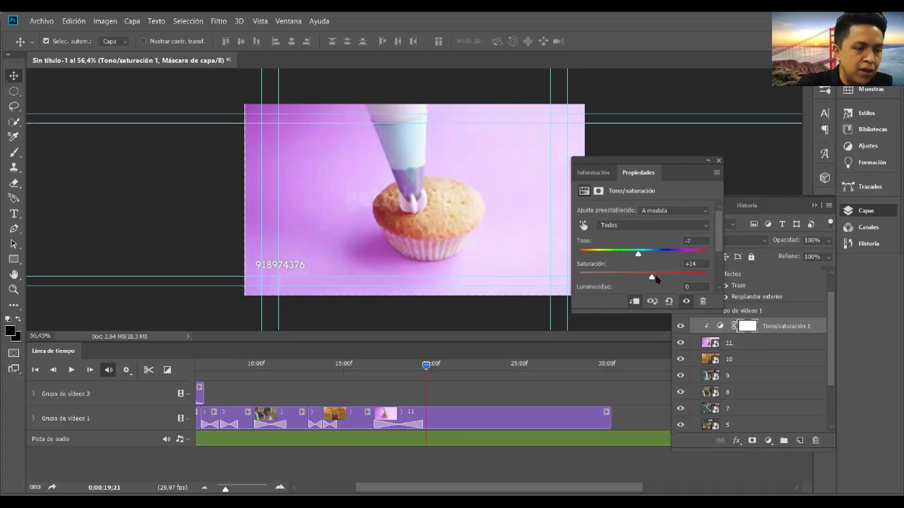
{"action": "left_click", "coordinate": [655, 277]}
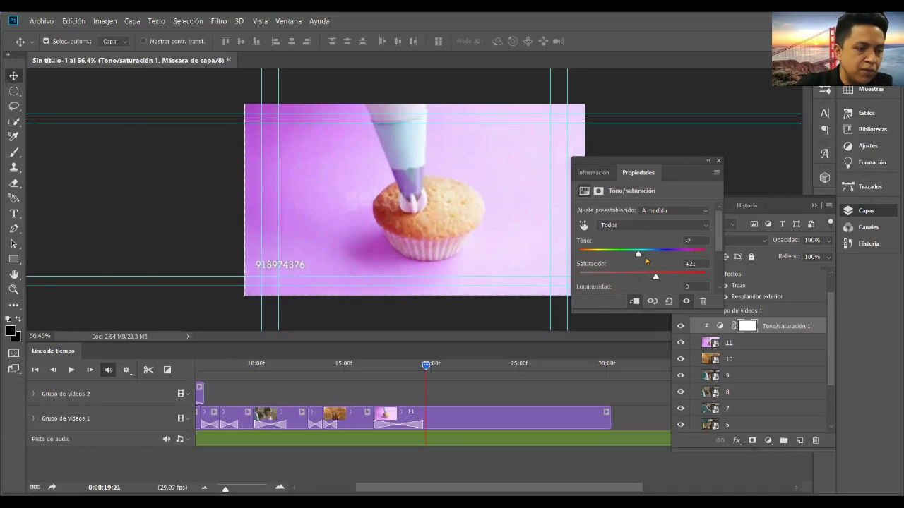
{"action": "left_click_drag", "start_coordinate": [635, 260], "coordinate": [635, 261]}
{"action": "left_click", "coordinate": [637, 256]}
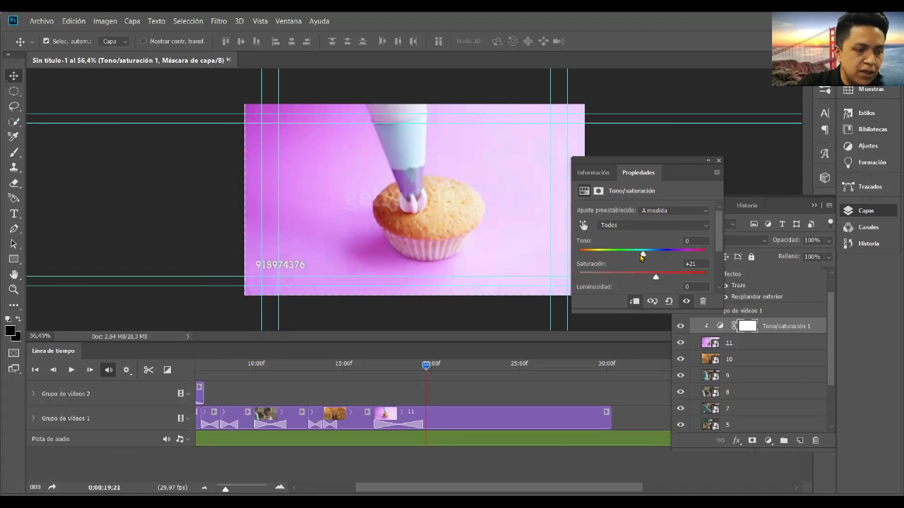
{"action": "left_click", "coordinate": [640, 254]}
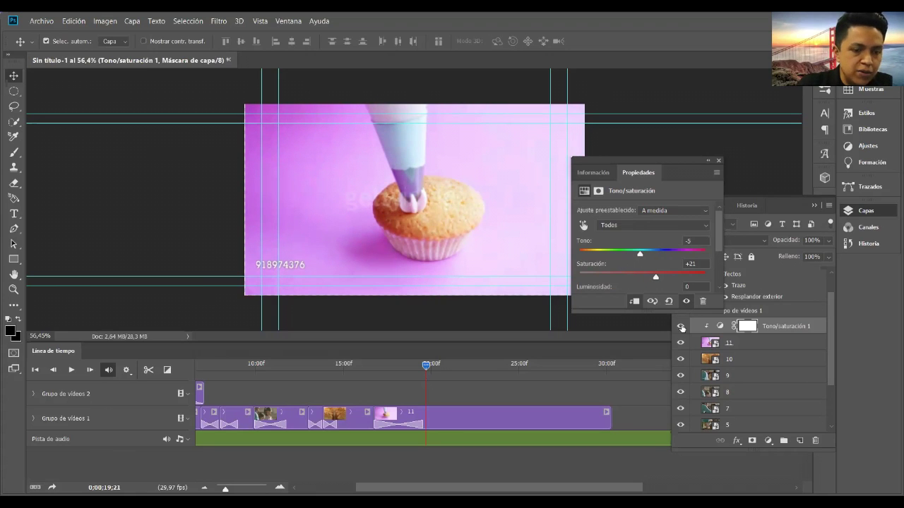
Step: Compare the adjustment on/off, then set Magentas saturation +24 and Amarillos +6
{"action": "left_click", "coordinate": [680, 328]}
{"action": "left_click", "coordinate": [679, 328]}
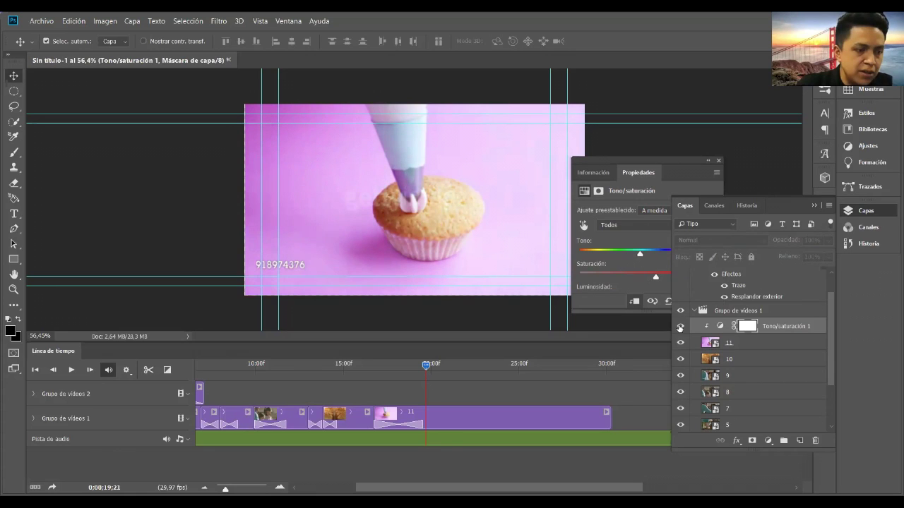
{"action": "left_click", "coordinate": [679, 327]}
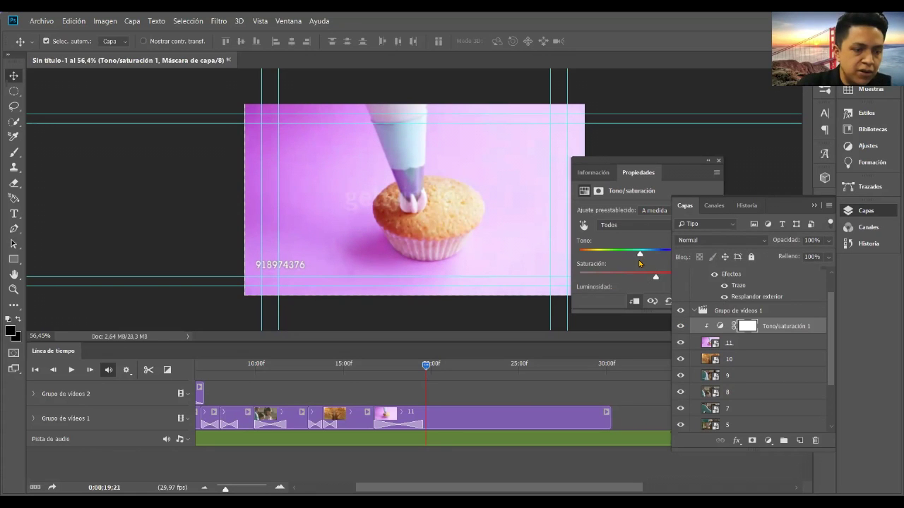
{"action": "left_click", "coordinate": [584, 226]}
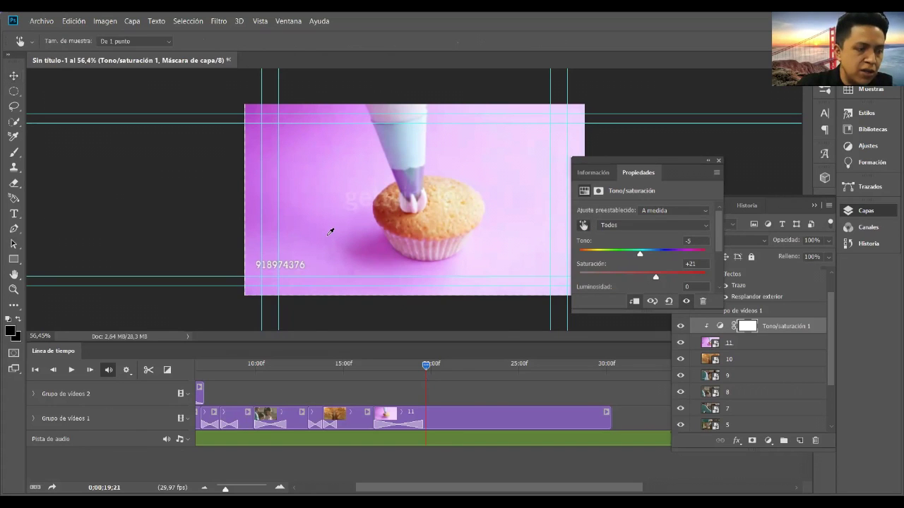
{"action": "mouse_move", "coordinate": [337, 232]}
{"action": "left_mouse_down"}
{"action": "mouse_move", "coordinate": [331, 238]}
{"action": "mouse_move", "coordinate": [342, 237]}
{"action": "left_mouse_up"}
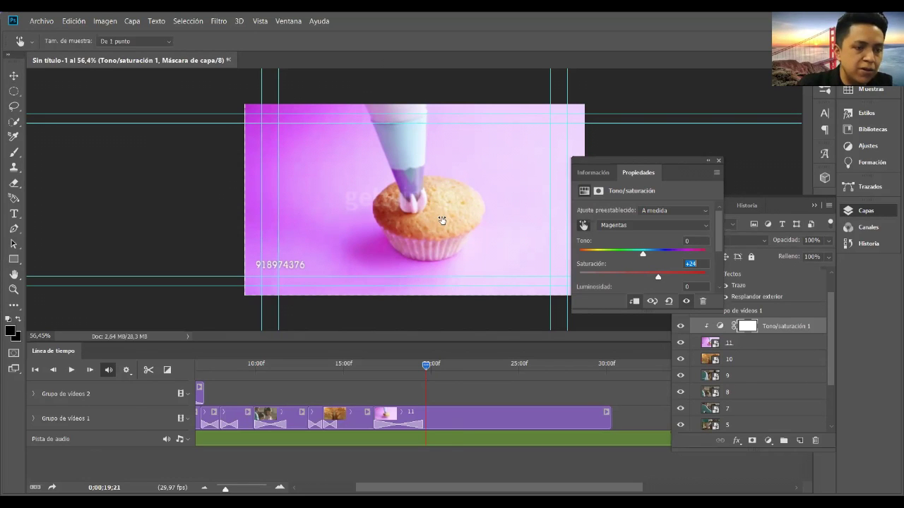
{"action": "key", "text": "alt+3"}
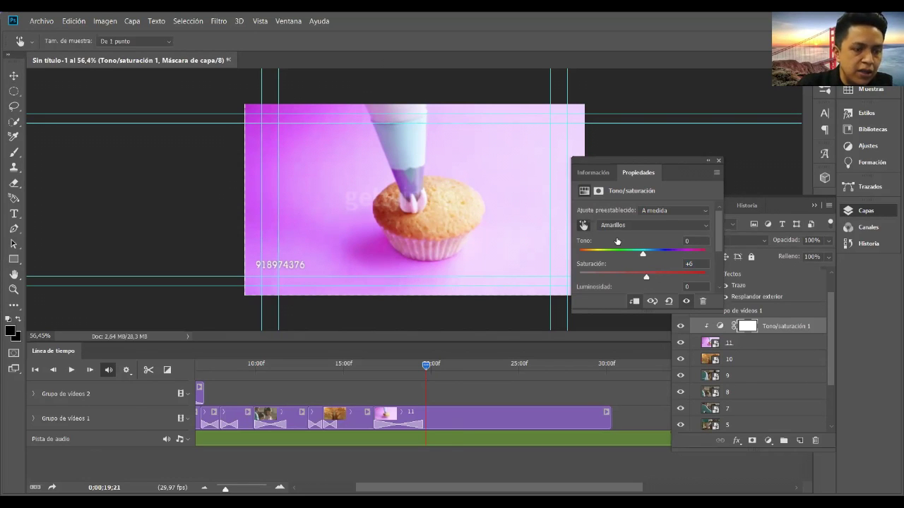
{"action": "left_click", "coordinate": [368, 363]}
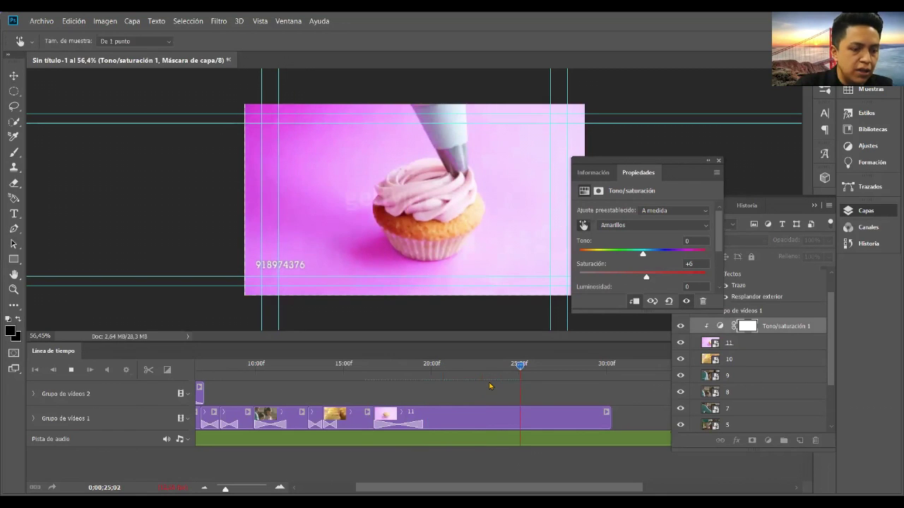
Step: Split the music track at 30 seconds and delete the part beyond it
{"action": "key", "text": "space"}
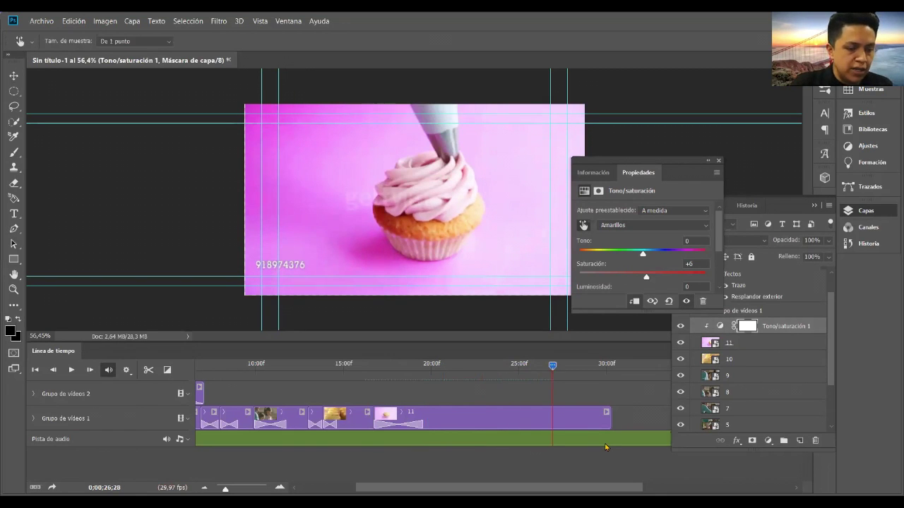
{"action": "left_click", "coordinate": [607, 445]}
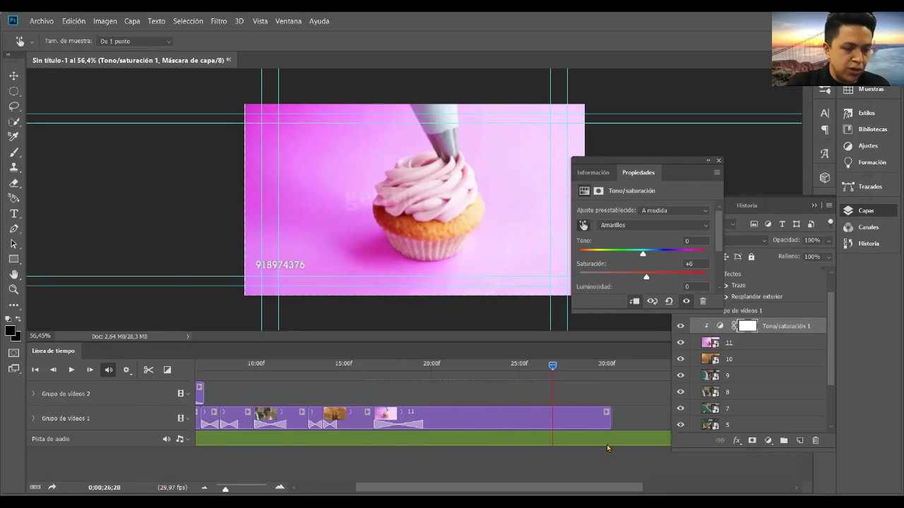
{"action": "left_click", "coordinate": [605, 364]}
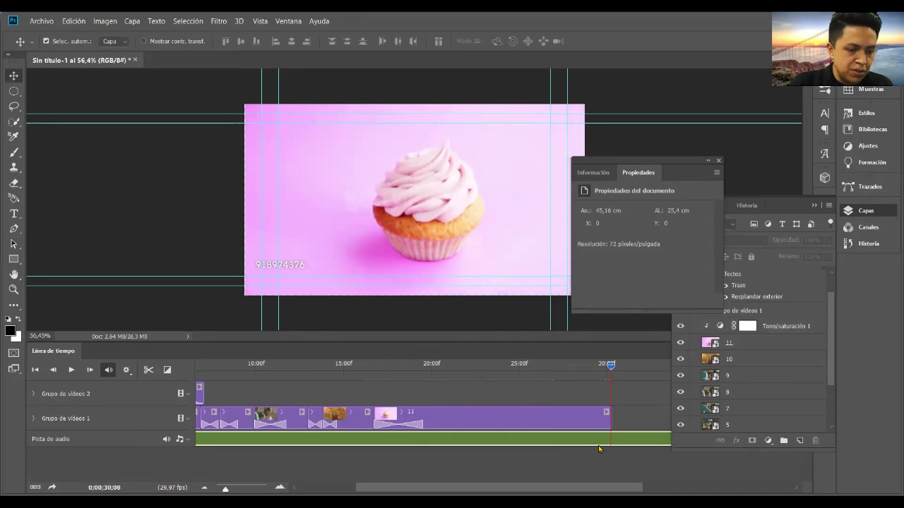
{"action": "left_click", "coordinate": [145, 372]}
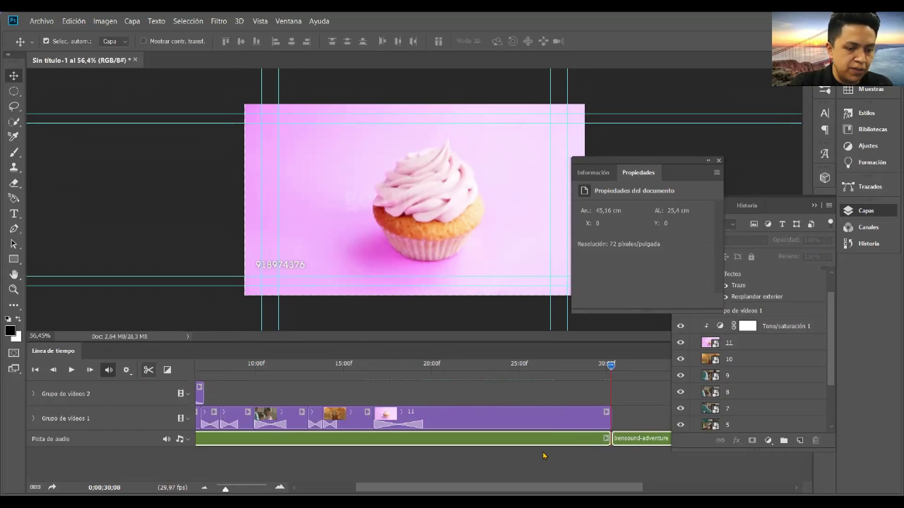
{"action": "left_click", "coordinate": [633, 444]}
{"action": "key", "text": "Delete"}
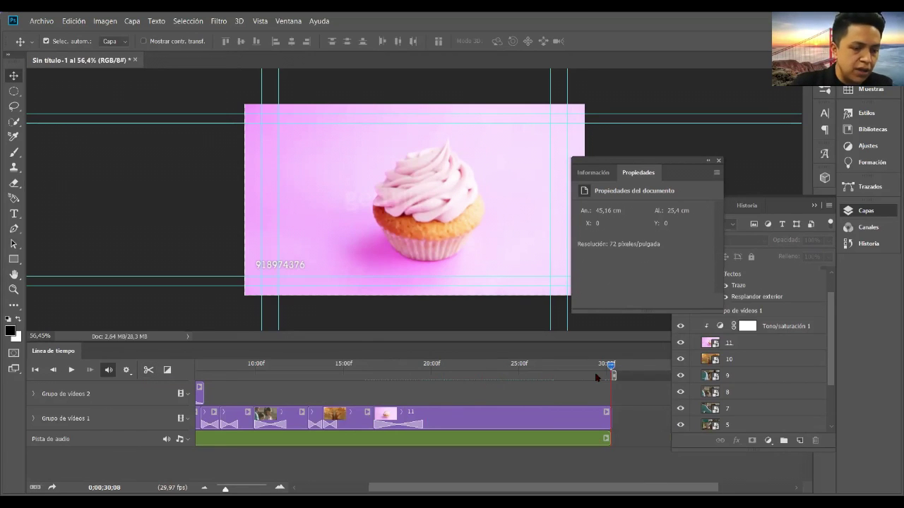
Step: Delete the opening transitions from the Grupo de vídeos 1 clips
{"action": "key", "text": "Home"}
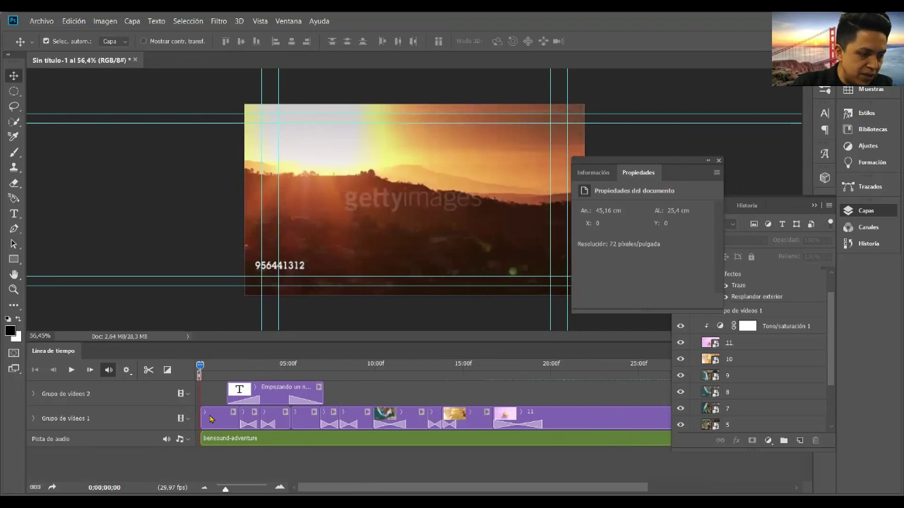
{"action": "left_click", "coordinate": [249, 425]}
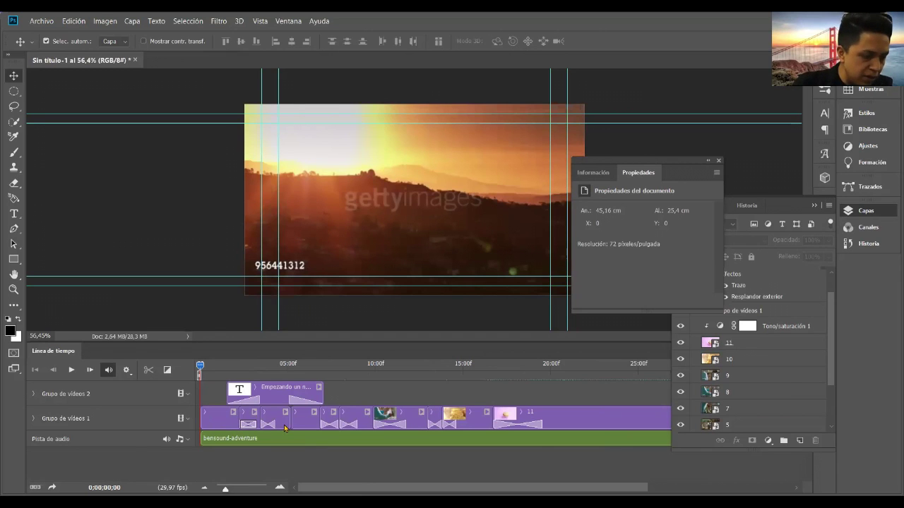
{"action": "key", "text": "Delete"}
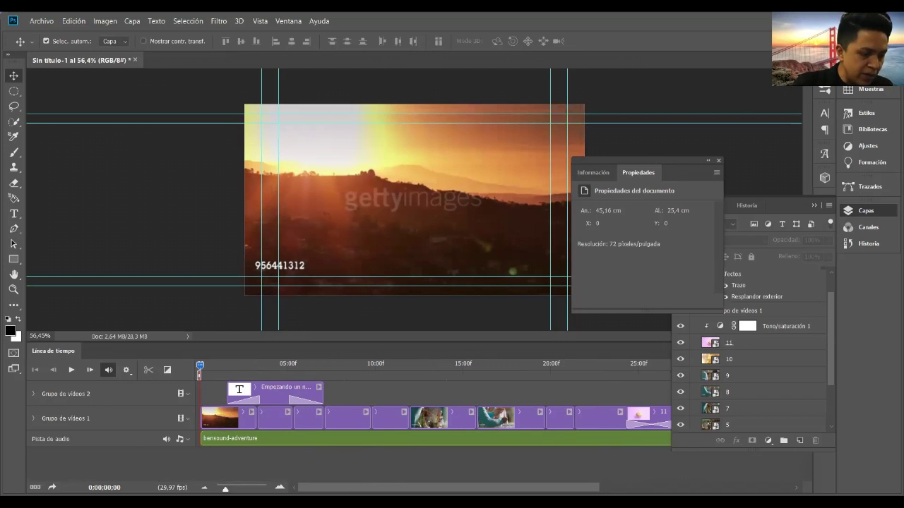
Step: Add Transición transversal cross-fades between clips 1–2, 3–4 and 4–5 of Grupo de vídeos 1
{"action": "scroll", "coordinate": [434, 406], "scroll_direction": "up", "scroll_amount": 2}
{"action": "scroll", "coordinate": [241, 401], "scroll_direction": "down", "scroll_amount": 1}
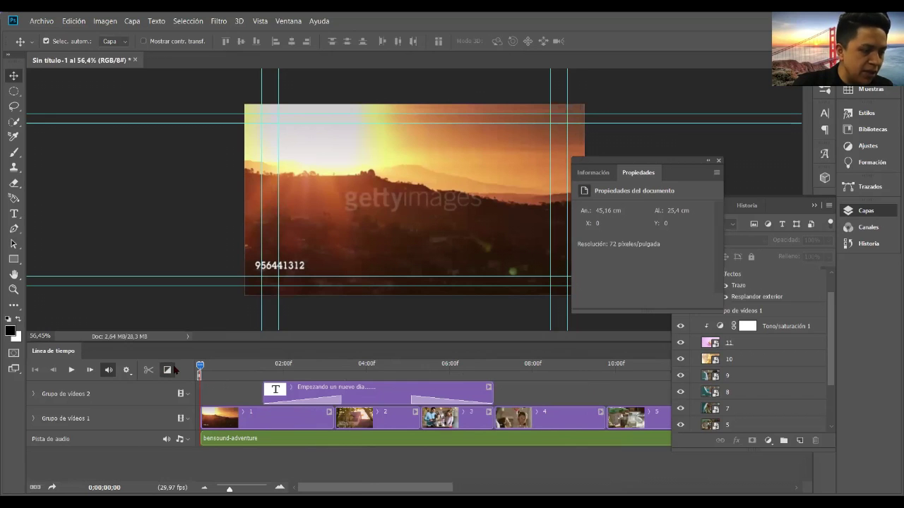
{"action": "left_click", "coordinate": [167, 369]}
{"action": "mouse_move", "coordinate": [210, 280]}
{"action": "left_mouse_down"}
{"action": "mouse_move", "coordinate": [339, 428]}
{"action": "mouse_move", "coordinate": [332, 419]}
{"action": "left_mouse_up"}
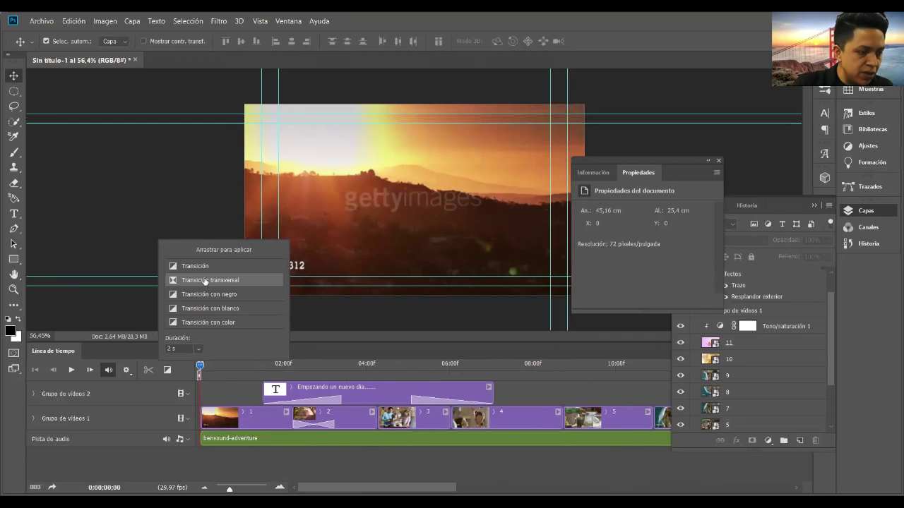
{"action": "left_click_drag", "start_coordinate": [205, 281], "coordinate": [445, 419]}
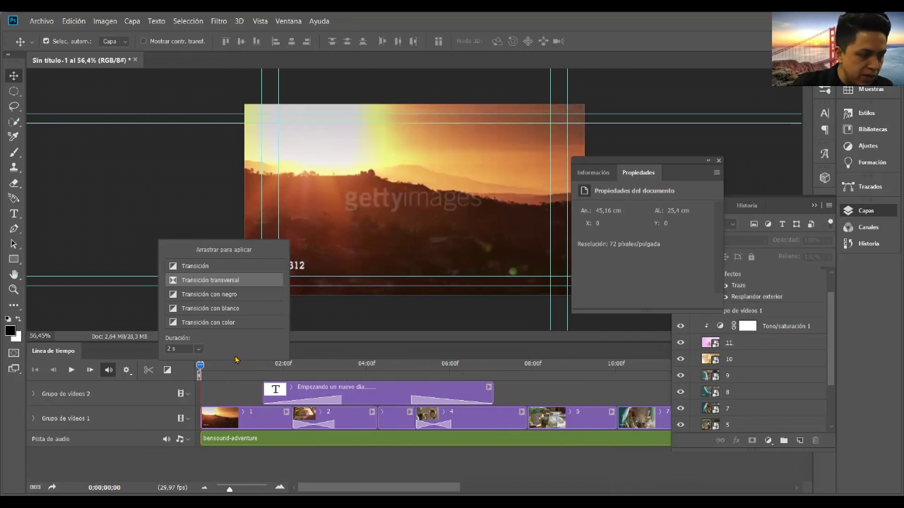
{"action": "scroll", "coordinate": [212, 367], "scroll_direction": "right", "scroll_amount": 3}
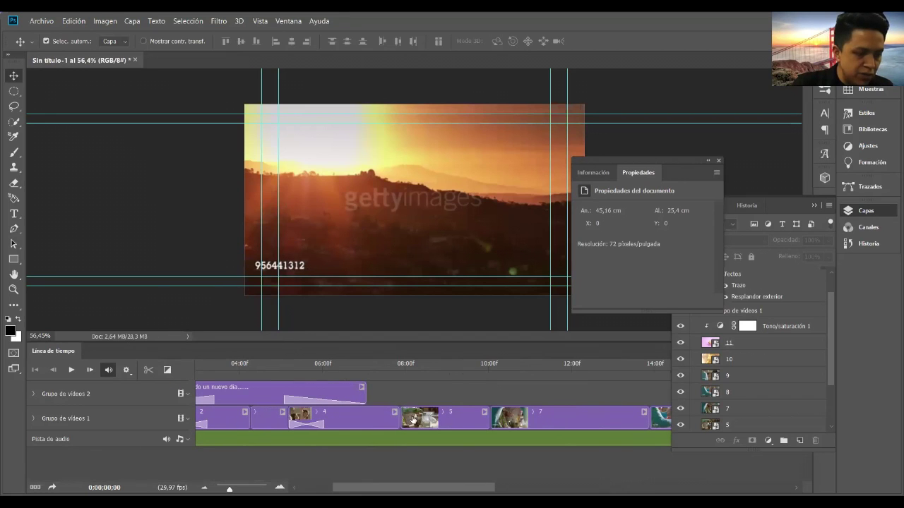
{"action": "left_click", "coordinate": [167, 370]}
{"action": "left_click_drag", "start_coordinate": [210, 280], "coordinate": [400, 418]}
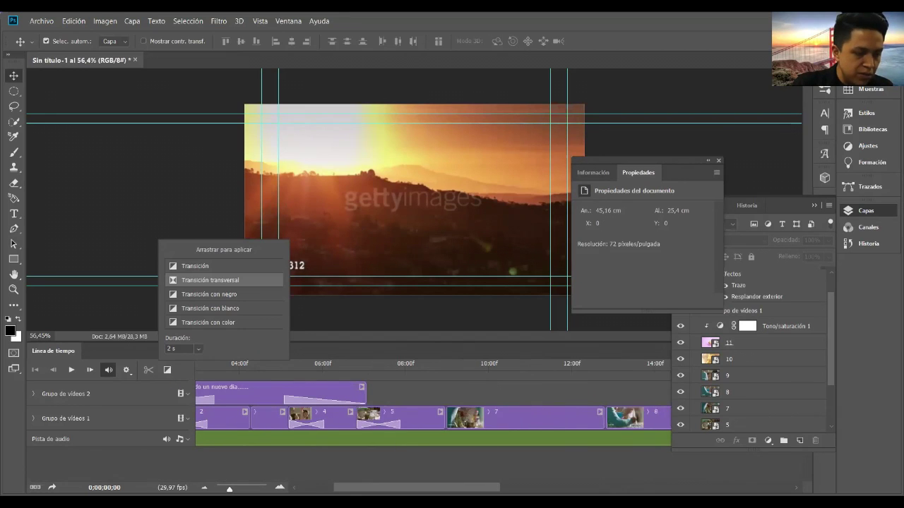
Step: Add cross-fades between clips 5–7, 7–8, a later boundary, and 9–10
{"action": "scroll", "coordinate": [406, 418], "scroll_direction": "right", "scroll_amount": 3}
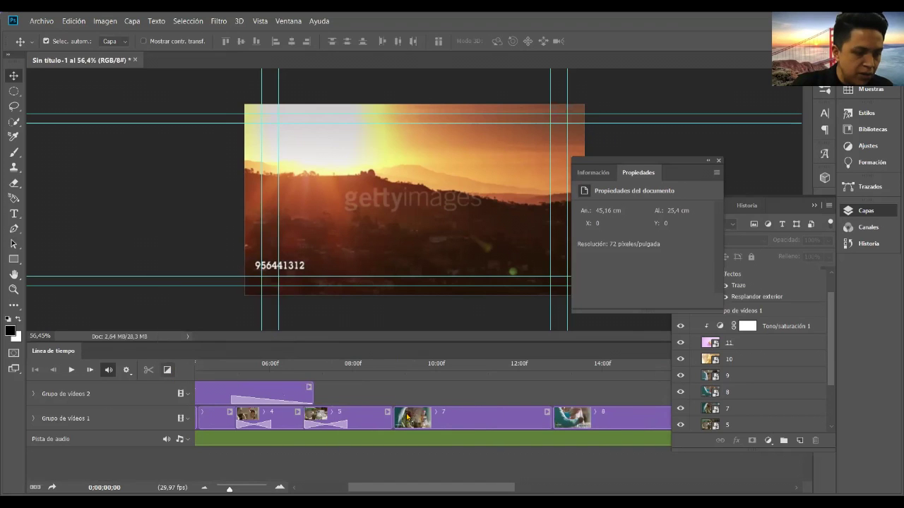
{"action": "left_click", "coordinate": [167, 370]}
{"action": "left_click_drag", "start_coordinate": [210, 280], "coordinate": [381, 435]}
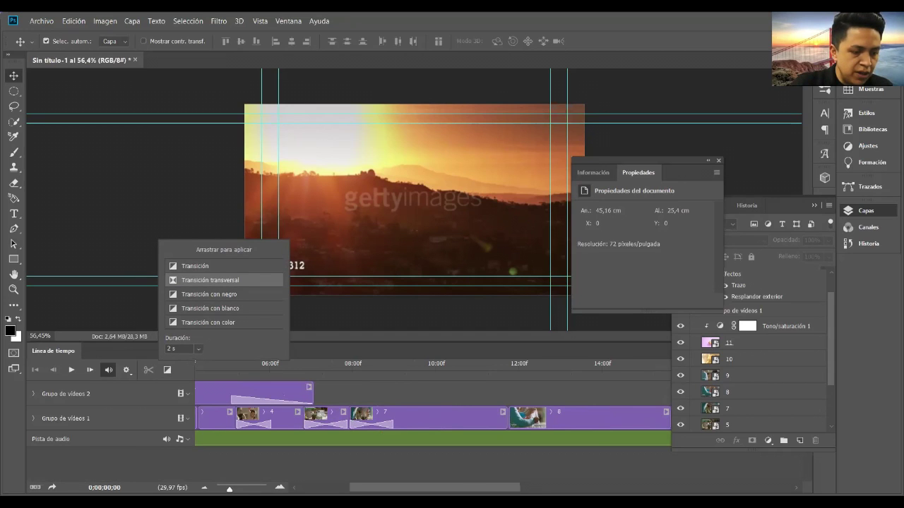
{"action": "left_click", "coordinate": [167, 370]}
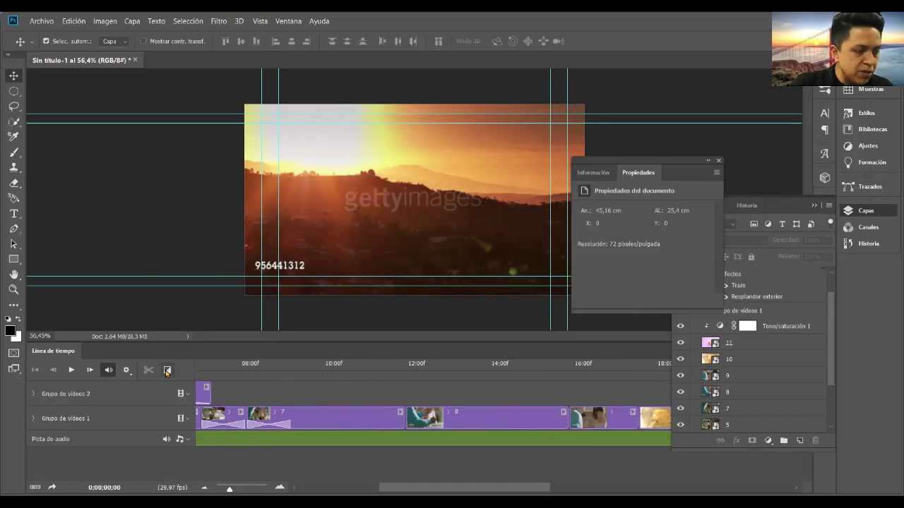
{"action": "left_click", "coordinate": [167, 370]}
{"action": "left_click_drag", "start_coordinate": [210, 280], "coordinate": [401, 424]}
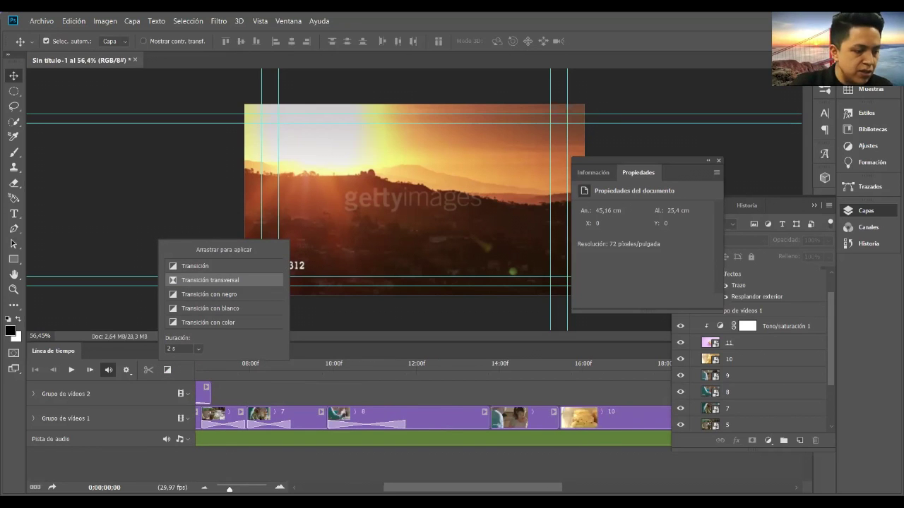
{"action": "left_click_drag", "start_coordinate": [203, 285], "coordinate": [478, 422]}
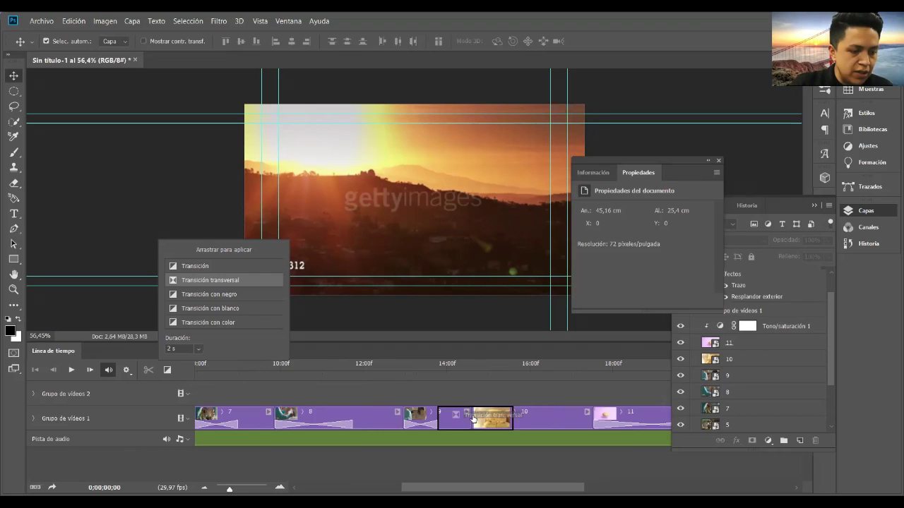
{"action": "left_click_drag", "start_coordinate": [445, 401], "coordinate": [472, 420]}
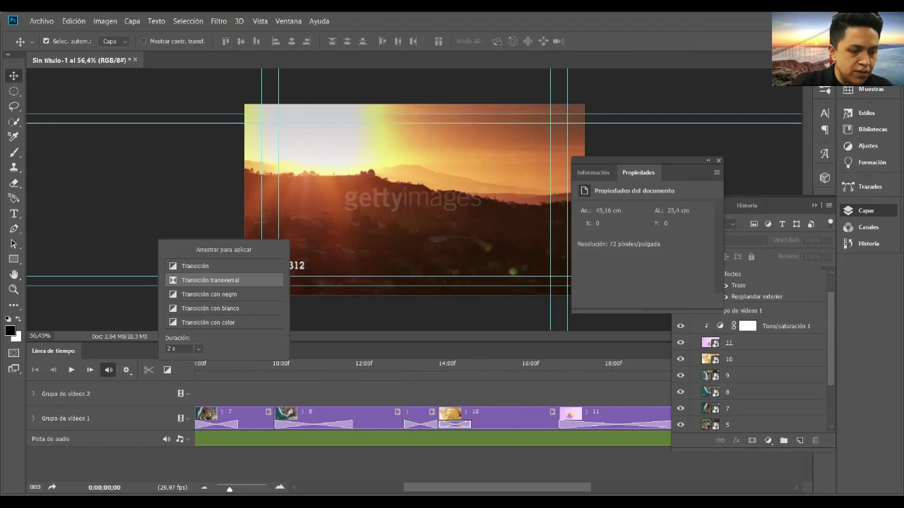
{"action": "left_click", "coordinate": [418, 467]}
{"action": "scroll", "coordinate": [417, 467], "scroll_direction": "right", "scroll_amount": 3}
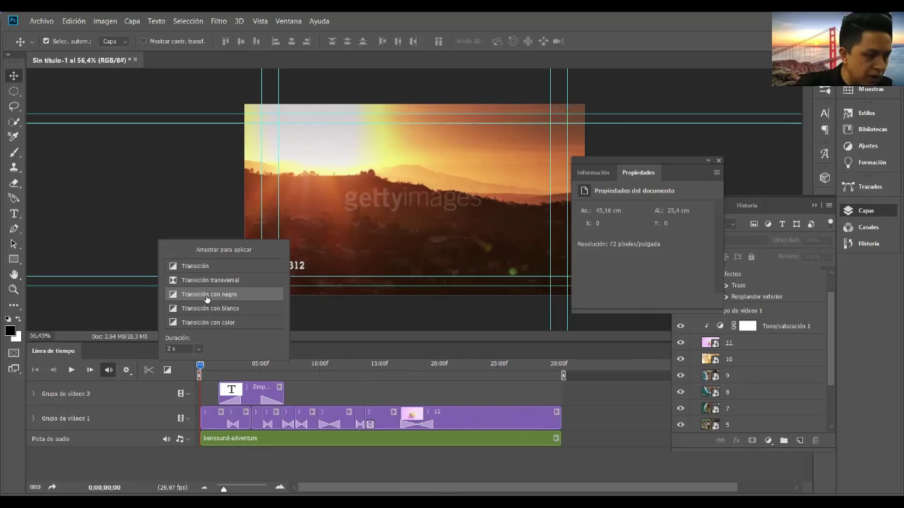
Step: Place a 1-second Transición con negro fade at the start of Grupo de vídeos 1 and scrub to check it
{"action": "left_click_drag", "start_coordinate": [208, 299], "coordinate": [205, 424]}
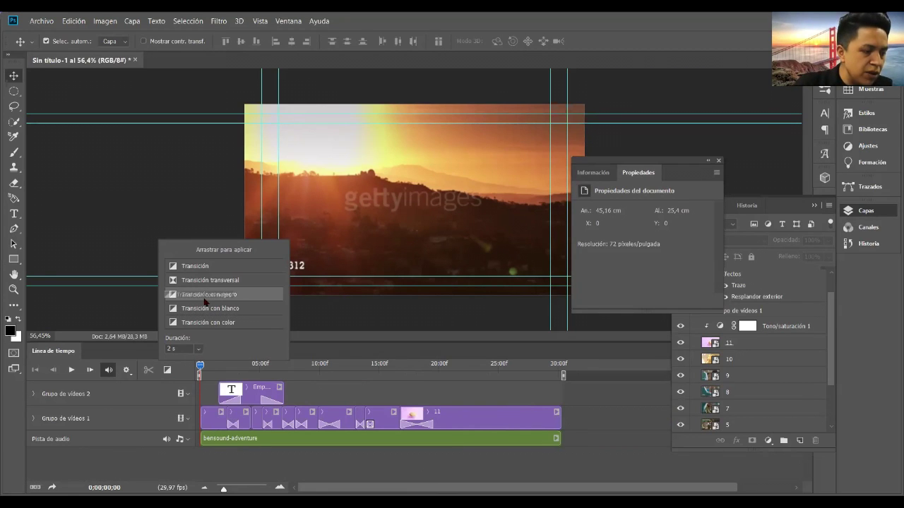
{"action": "key", "text": "Down"}
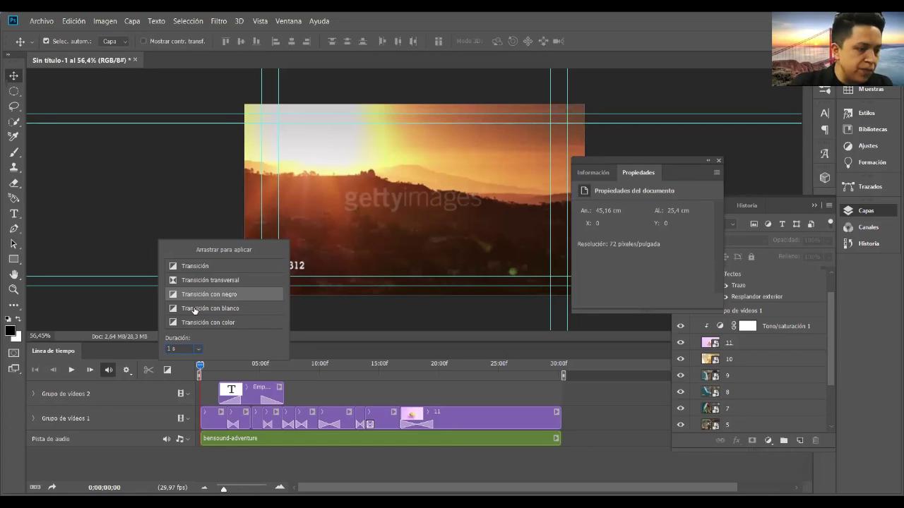
{"action": "left_click_drag", "start_coordinate": [188, 300], "coordinate": [203, 424]}
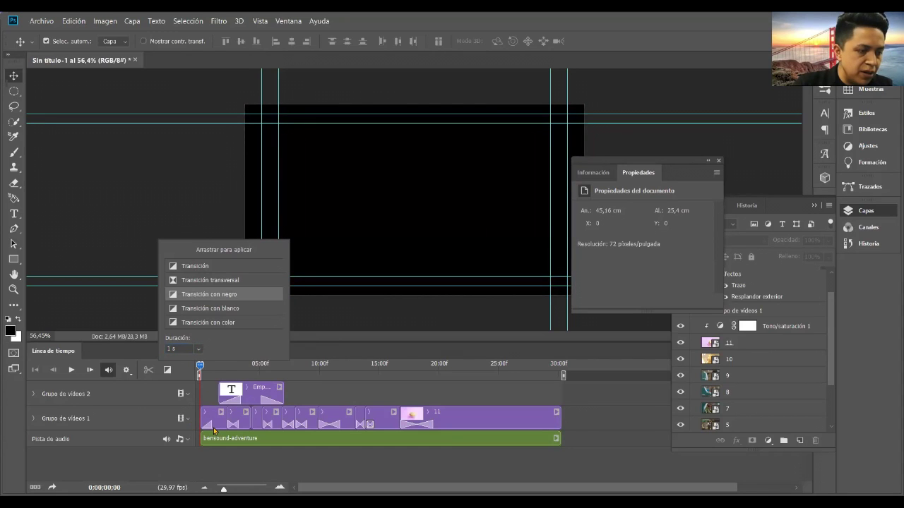
{"action": "left_click", "coordinate": [216, 431]}
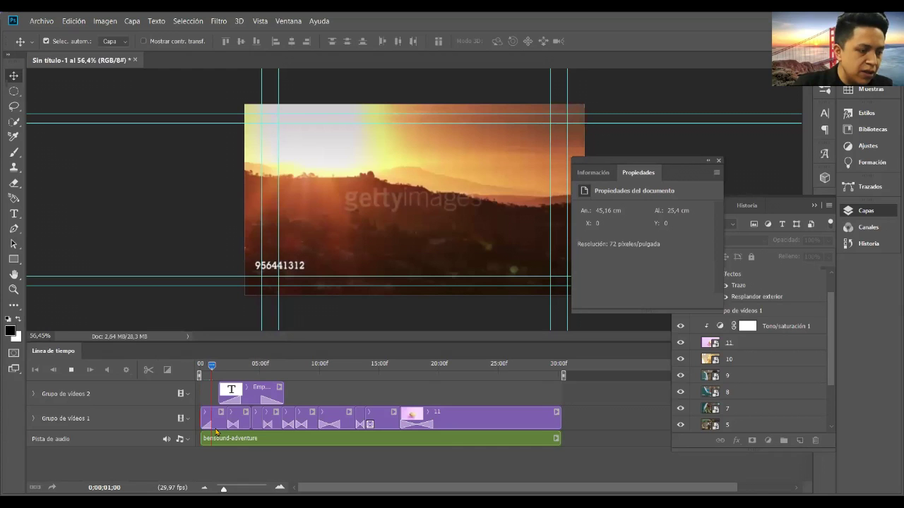
{"action": "left_click", "coordinate": [200, 367]}
{"action": "left_click_drag", "start_coordinate": [201, 365], "coordinate": [215, 368]}
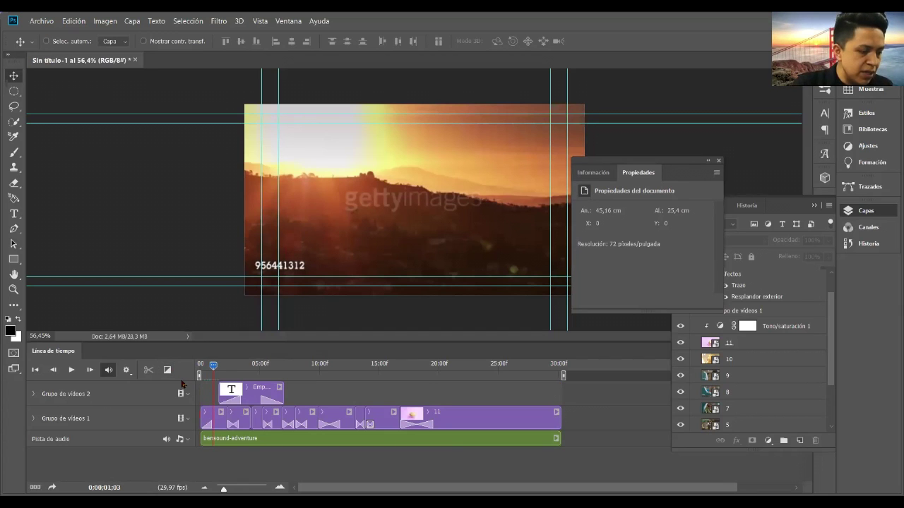
{"action": "key", "text": "Home"}
Step: Try a fade from white on the first clip, then restore the fade from black
{"action": "left_click", "coordinate": [172, 371]}
{"action": "left_click_drag", "start_coordinate": [209, 308], "coordinate": [218, 388]}
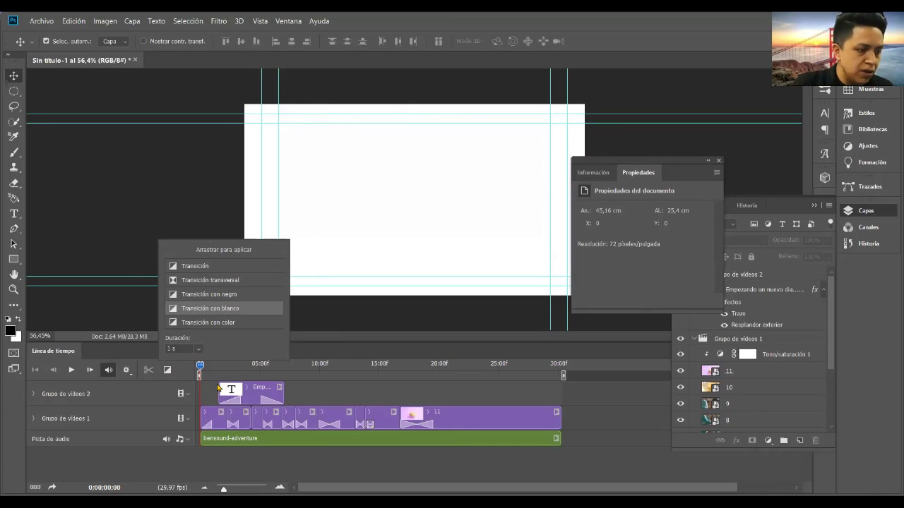
{"action": "left_click", "coordinate": [208, 421]}
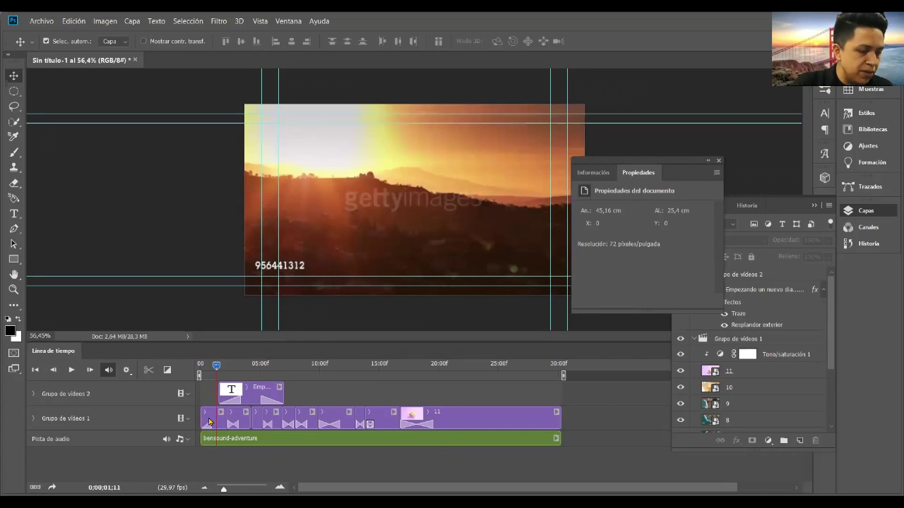
{"action": "key", "text": "Home"}
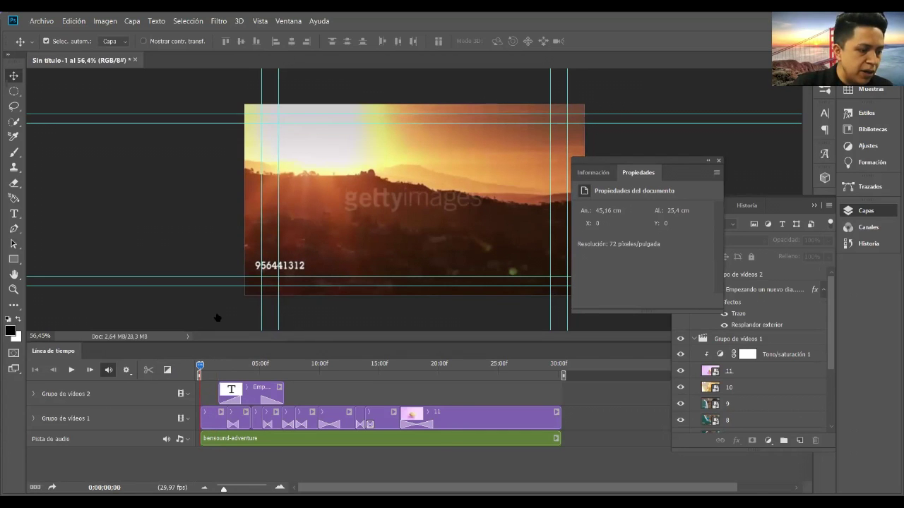
{"action": "right_click", "coordinate": [201, 421]}
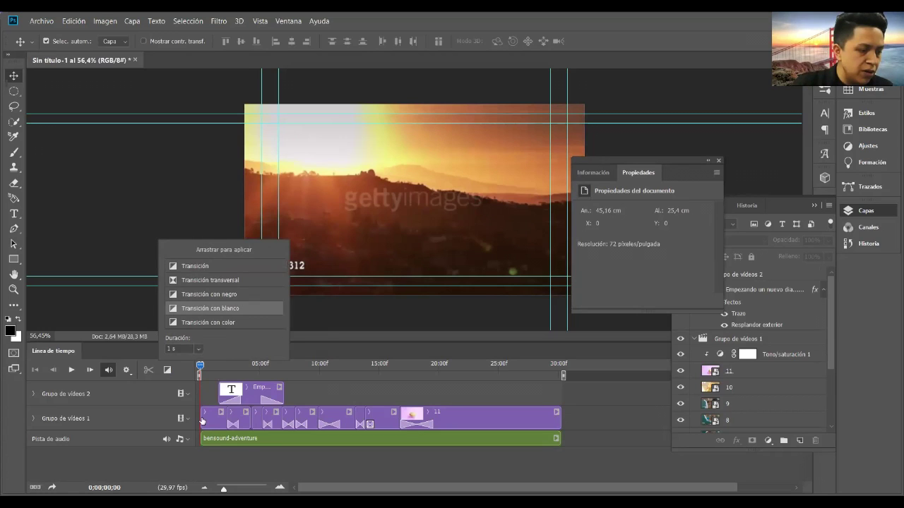
{"action": "left_click_drag", "start_coordinate": [209, 294], "coordinate": [202, 422]}
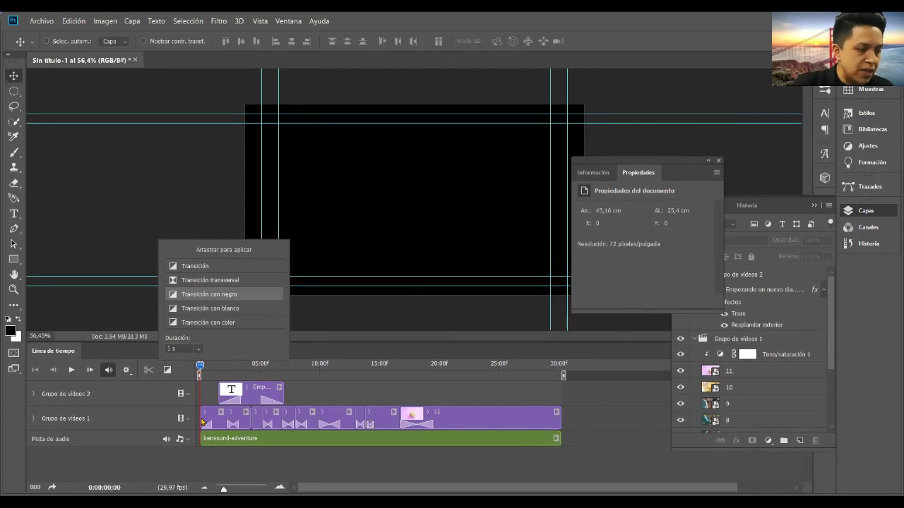
Step: Choose the Transición con color fade and set its colour to light magenta (ff4cf0)
{"action": "left_click", "coordinate": [222, 323]}
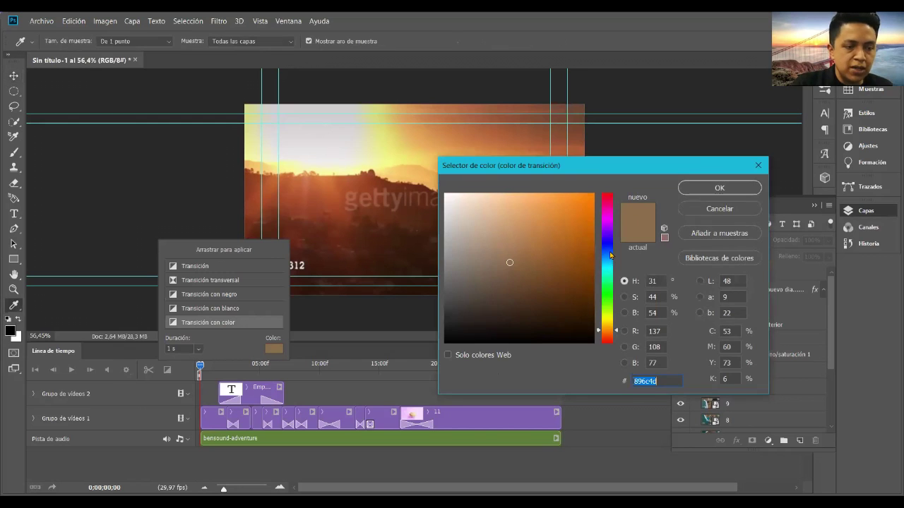
{"action": "left_click", "coordinate": [598, 246]}
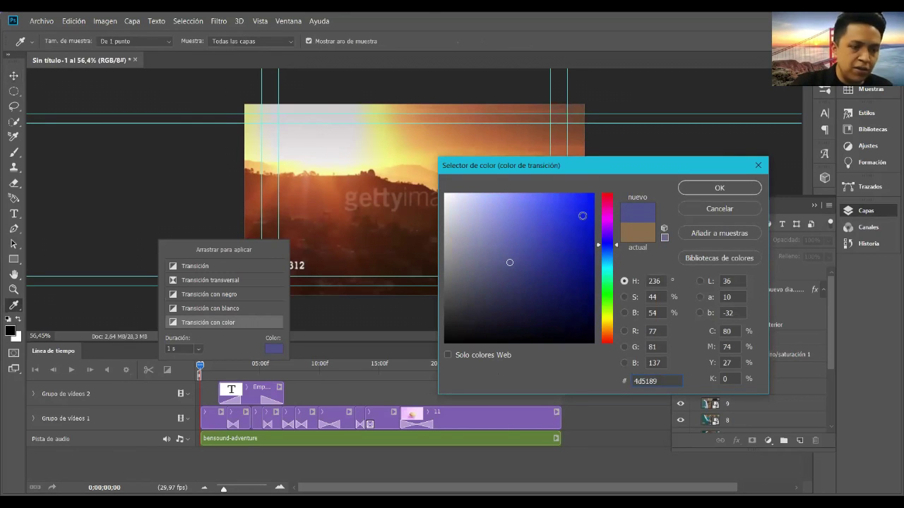
{"action": "left_click", "coordinate": [594, 195]}
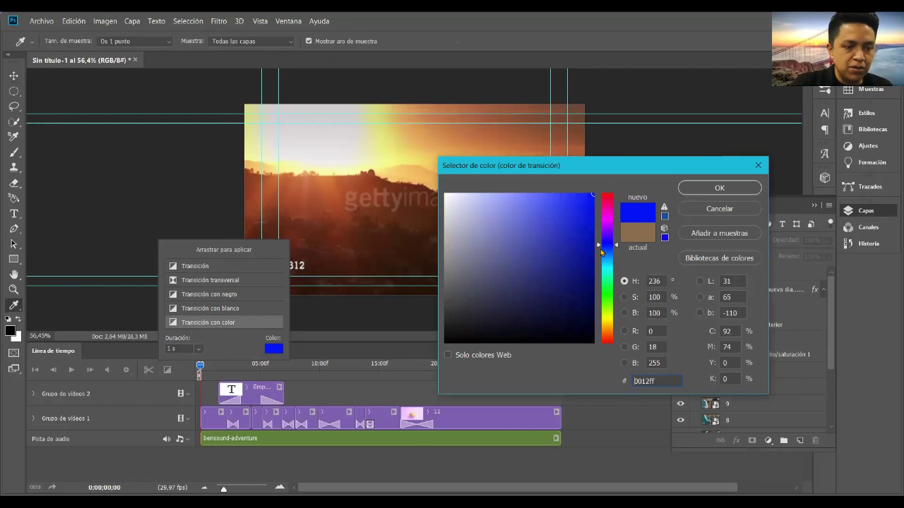
{"action": "scroll", "coordinate": [550, 190], "scroll_direction": "up", "scroll_amount": 5}
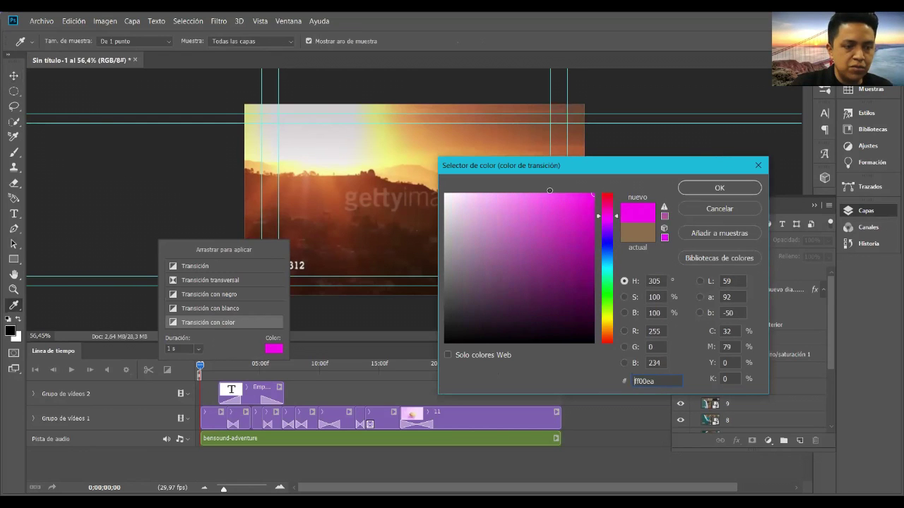
{"action": "left_click", "coordinate": [549, 192]}
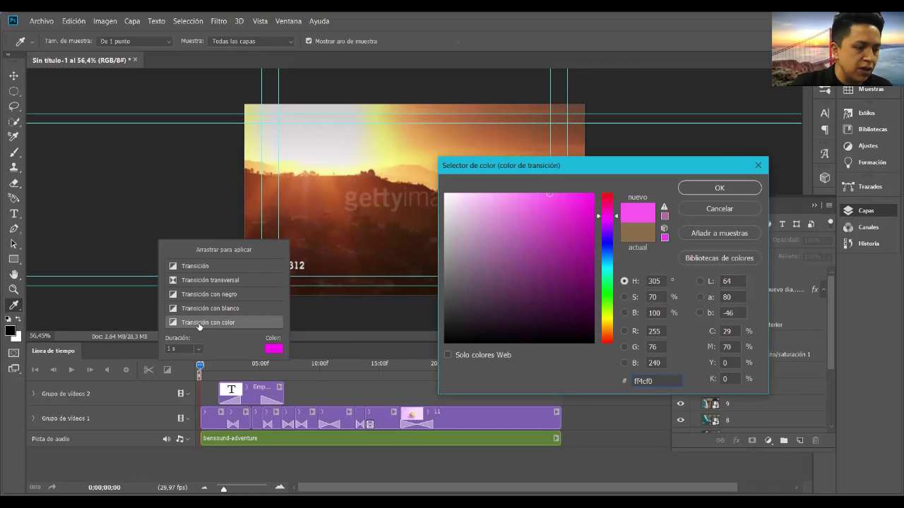
{"action": "key", "text": "Return"}
Step: Apply the light magenta colour fade to the start of the video clip
{"action": "left_click_drag", "start_coordinate": [200, 325], "coordinate": [204, 422]}
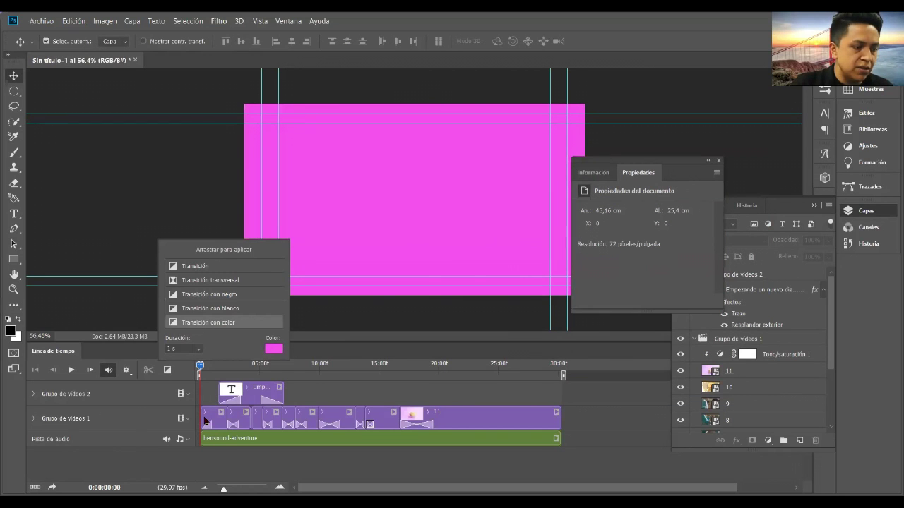
{"action": "left_click", "coordinate": [202, 395]}
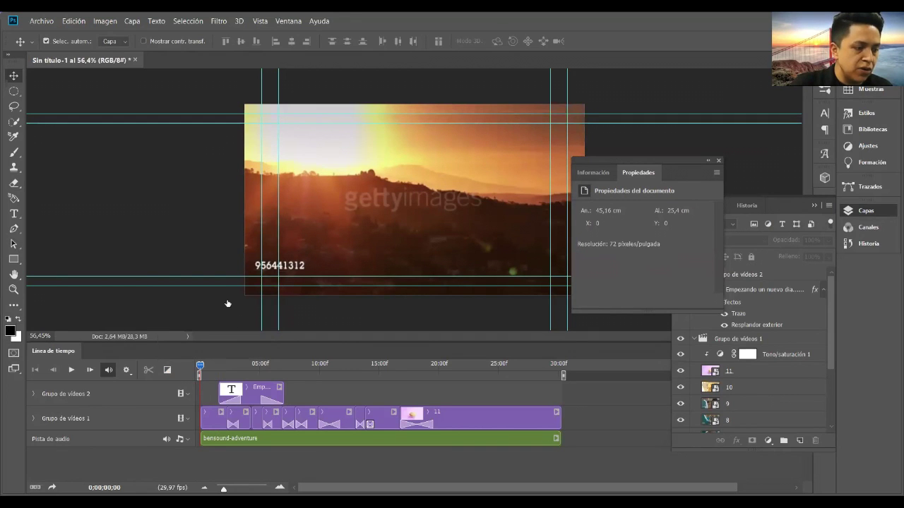
{"action": "left_click", "coordinate": [167, 370]}
Step: Put Transición con negro fades on both ends of Grupo de vídeos 1 and play it
{"action": "left_click_drag", "start_coordinate": [209, 294], "coordinate": [203, 417]}
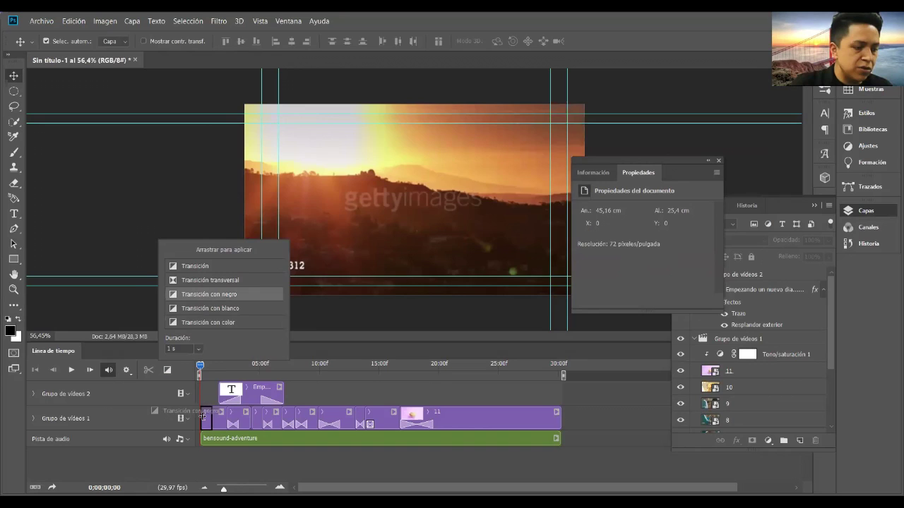
{"action": "left_click_drag", "start_coordinate": [212, 294], "coordinate": [557, 415]}
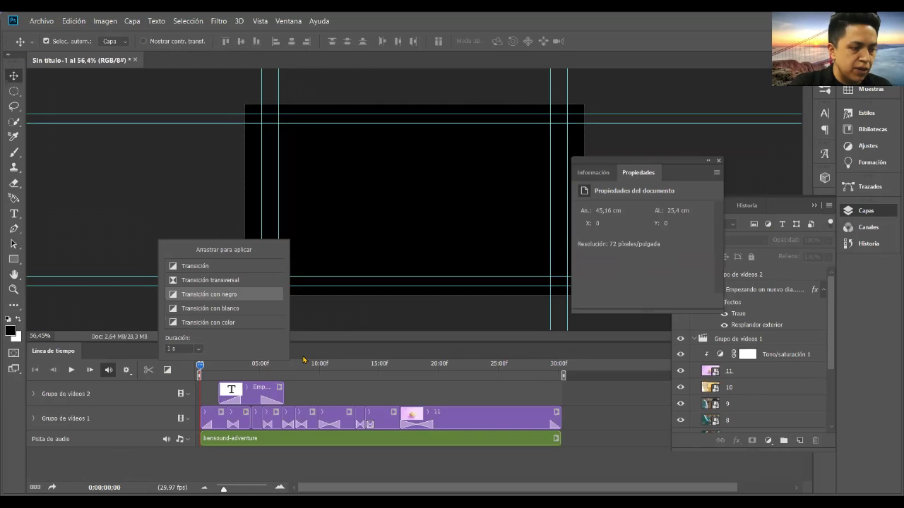
{"action": "key", "text": "space"}
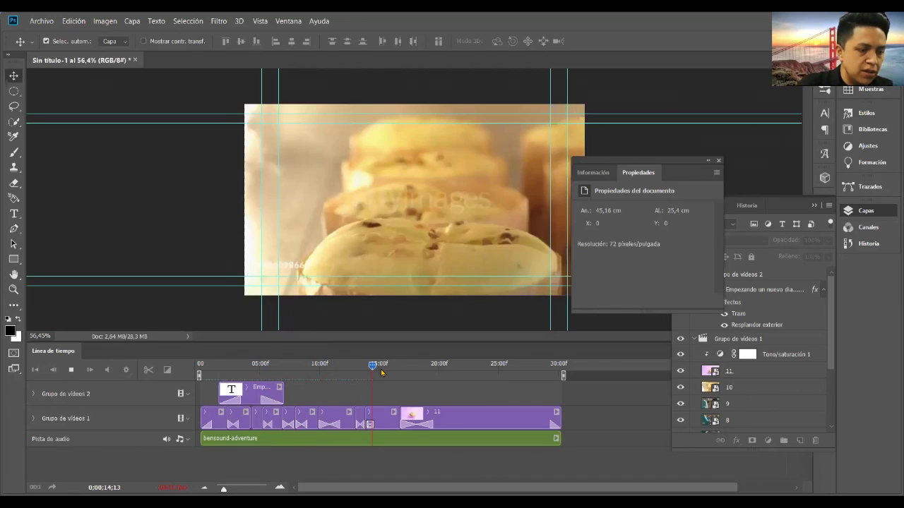
Step: Jump the playback to about 15, 18 and 21 seconds to review the montage
{"action": "left_click", "coordinate": [386, 373]}
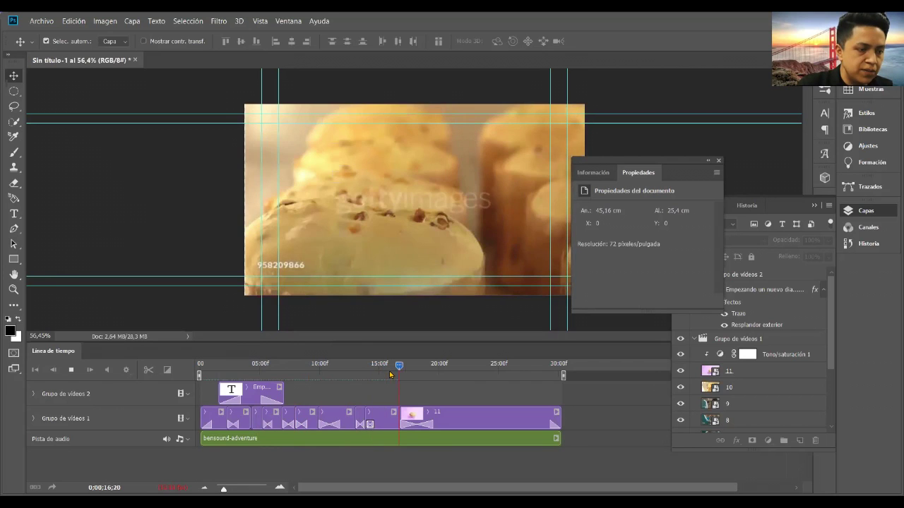
{"action": "left_click", "coordinate": [424, 384]}
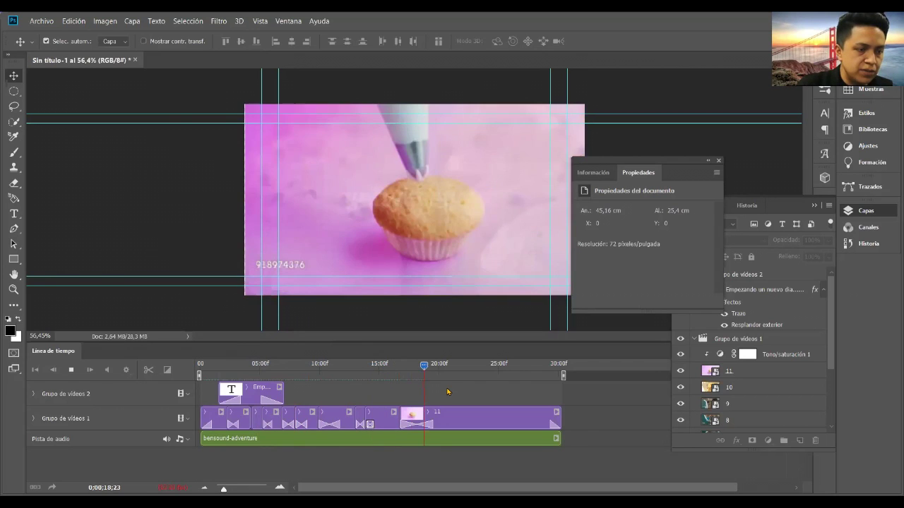
{"action": "left_click", "coordinate": [450, 392]}
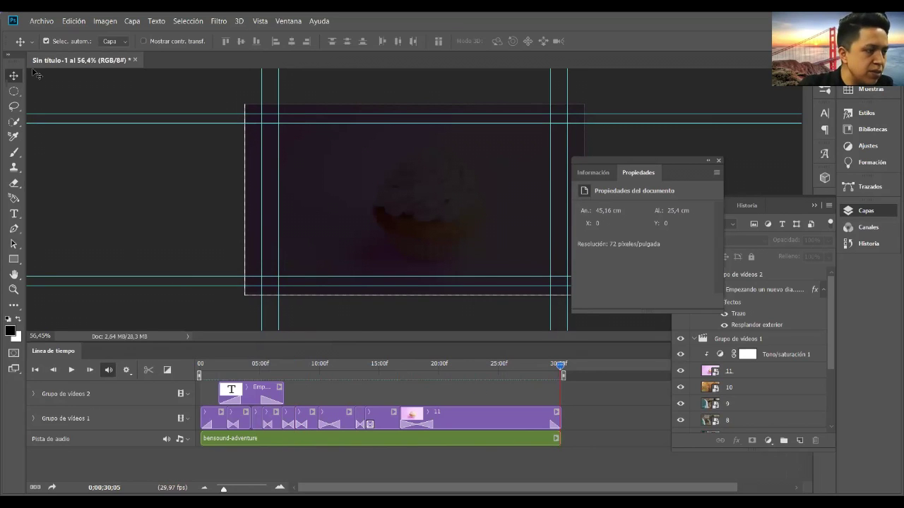
Step: Set up an Archivo > Exportar > Interpretar vídeo render with output named Clip1, choosing its folder
{"action": "left_click", "coordinate": [41, 21]}
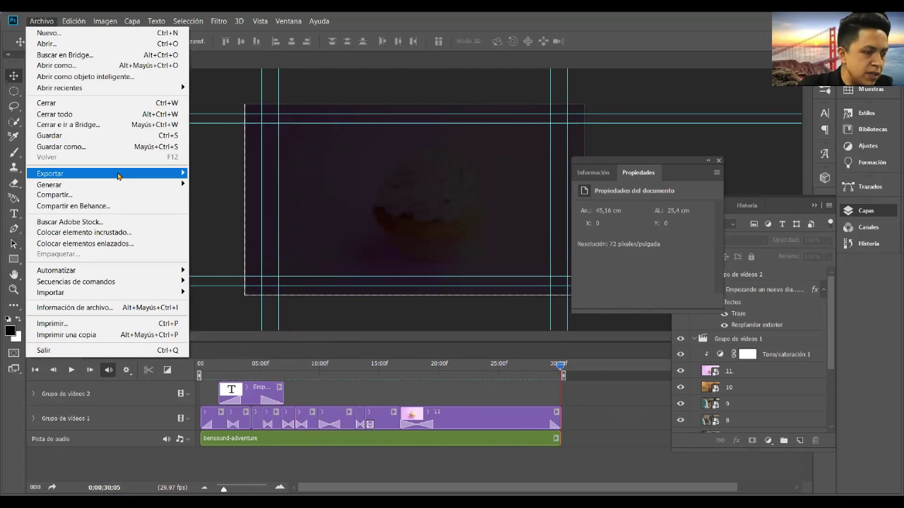
{"action": "left_click", "coordinate": [118, 175]}
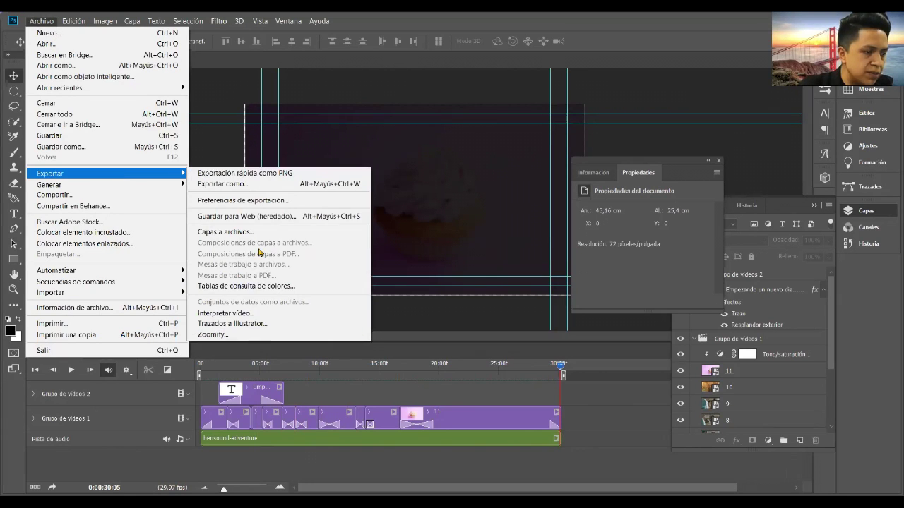
{"action": "left_click", "coordinate": [226, 314]}
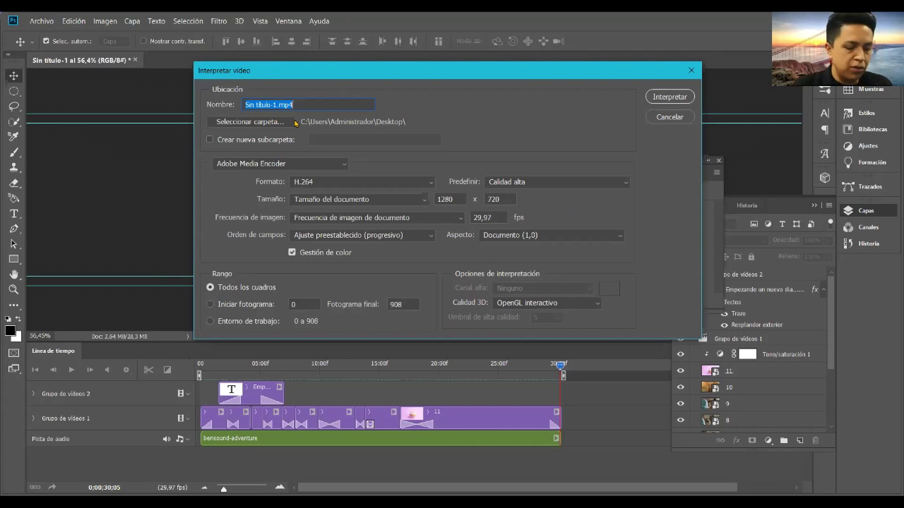
{"action": "type", "text": "Clip"}
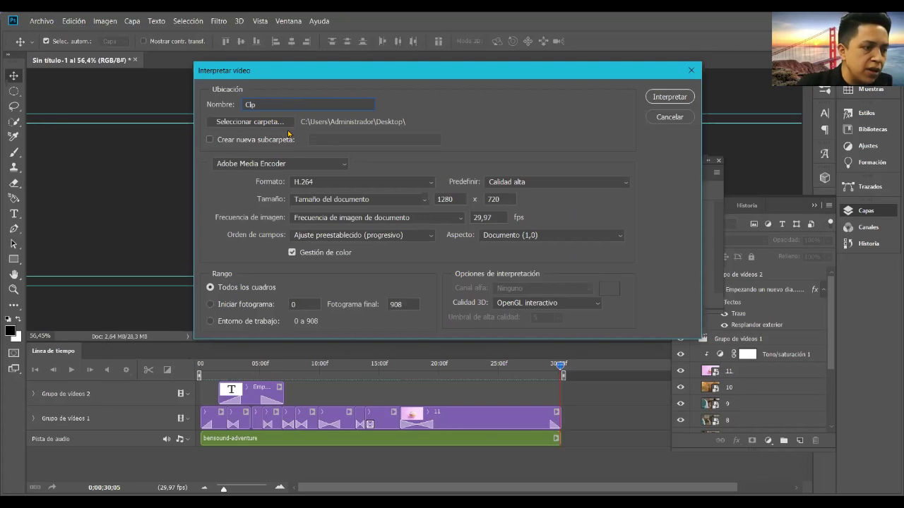
{"action": "type", "text": "1"}
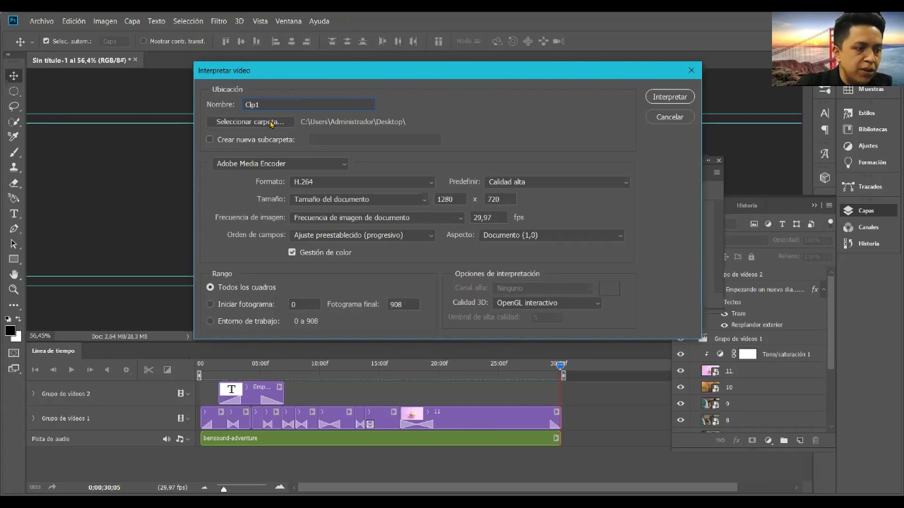
{"action": "left_click", "coordinate": [271, 123]}
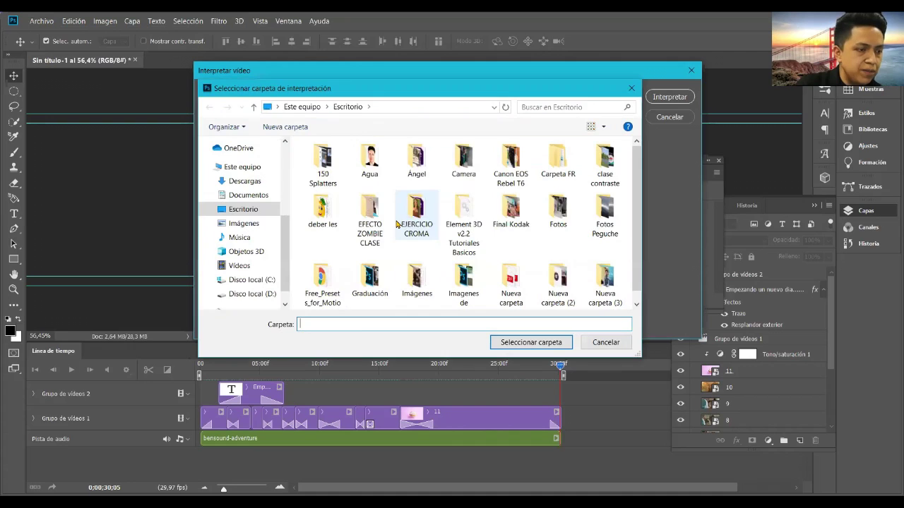
Step: Select Imágenes > Videos > Ejemplo 1 as the render's destination folder
{"action": "left_click", "coordinate": [250, 224]}
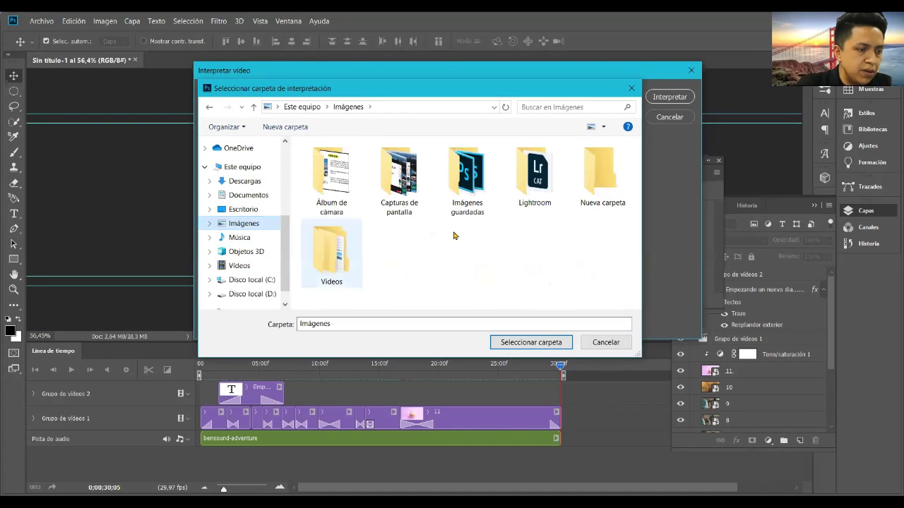
{"action": "double_click", "coordinate": [334, 261]}
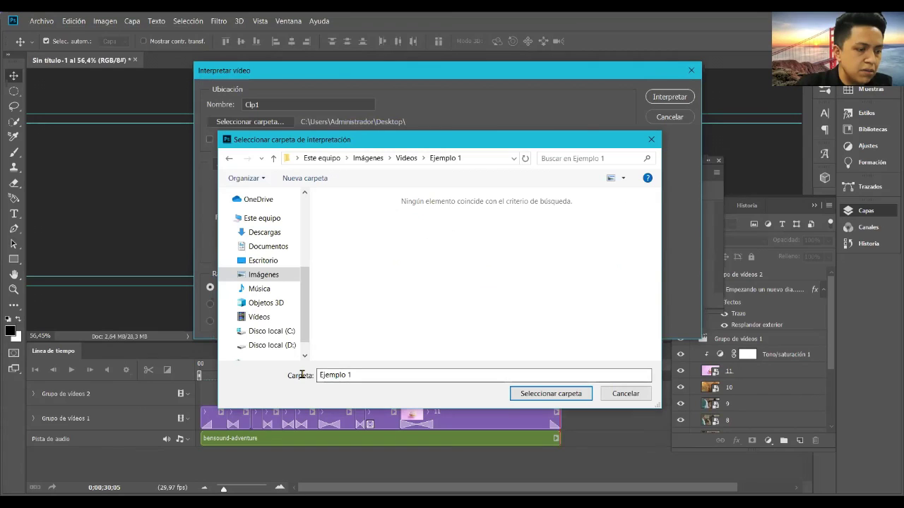
{"action": "left_click", "coordinate": [551, 393]}
{"action": "left_click", "coordinate": [551, 393]}
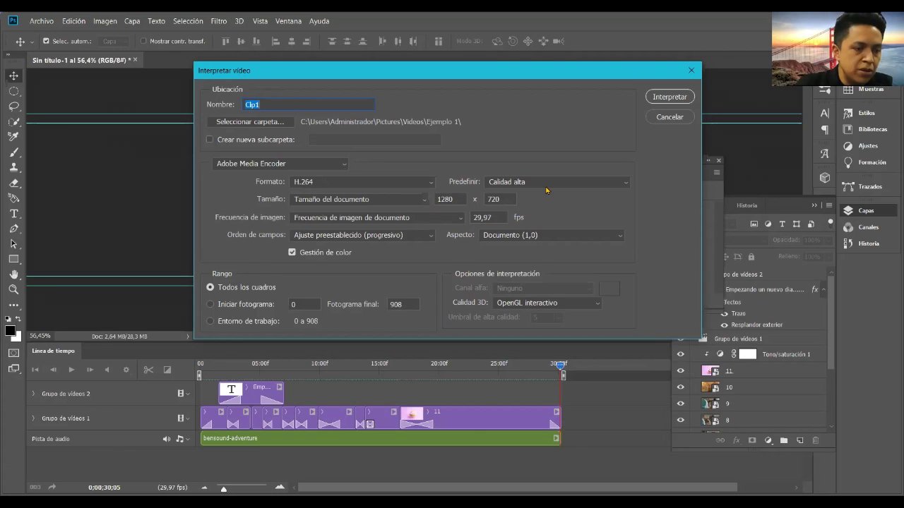
Step: Render Clip1 with the Calidad alta H.264 preset, then switch to the output folder
{"action": "left_click", "coordinate": [513, 183]}
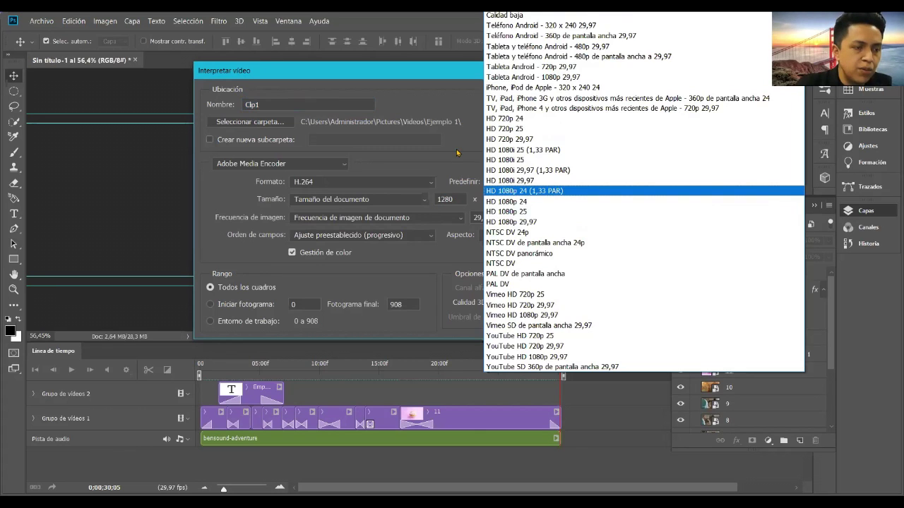
{"action": "left_click", "coordinate": [514, 187]}
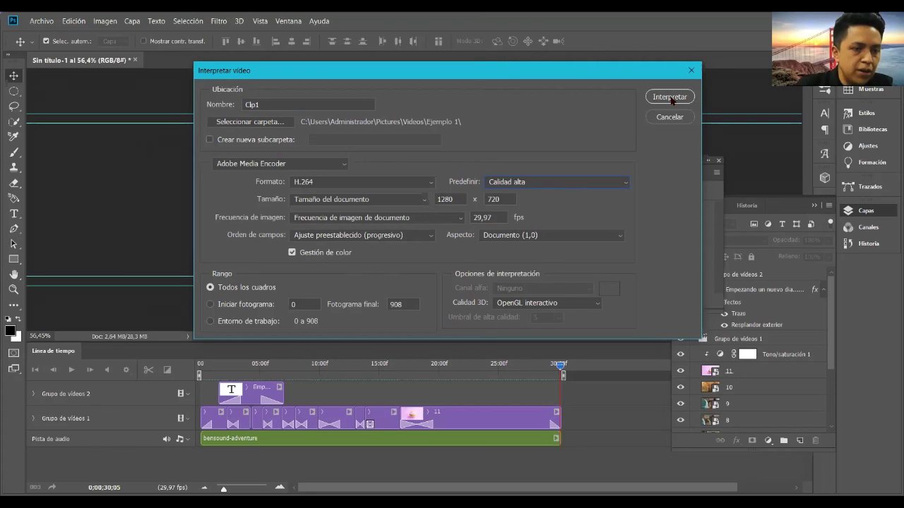
{"action": "left_click", "coordinate": [670, 99]}
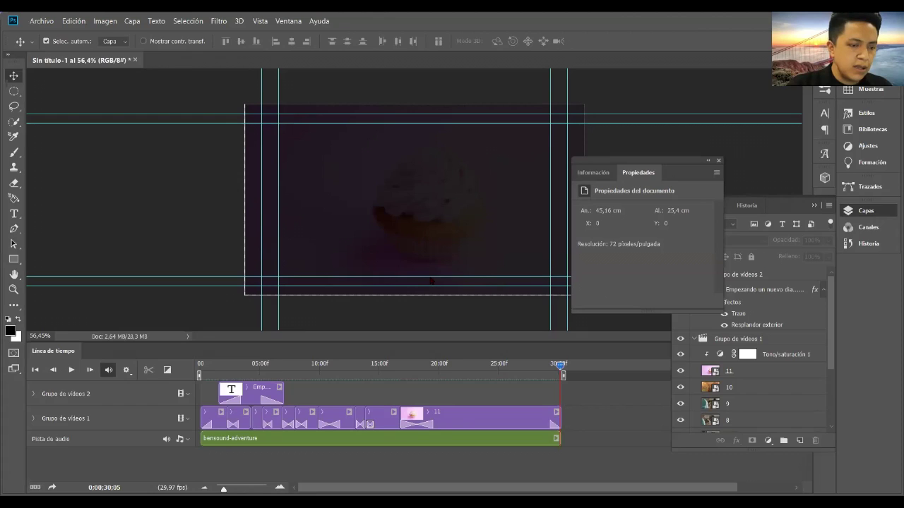
{"action": "key", "text": "alt+Tab"}
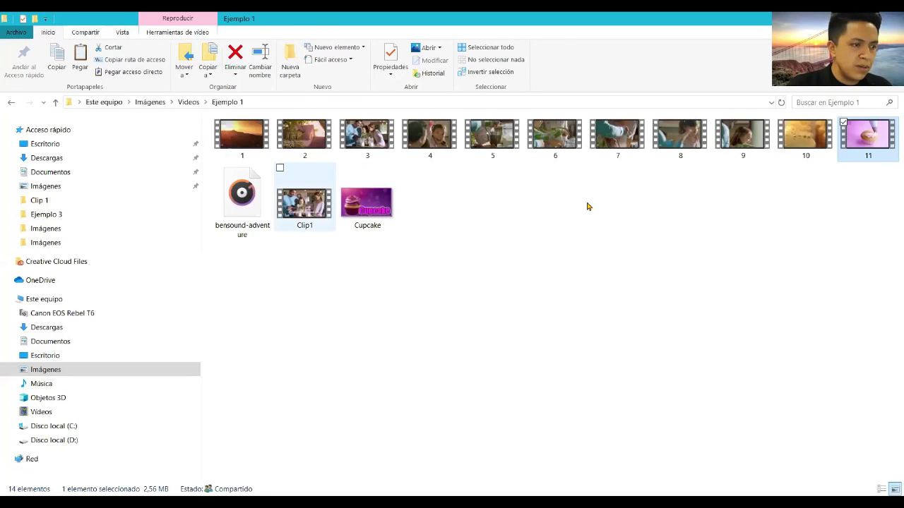
Step: Open the rendered Clip1 video from the Ejemplo 1 folder in Photos
{"action": "left_click", "coordinate": [312, 200]}
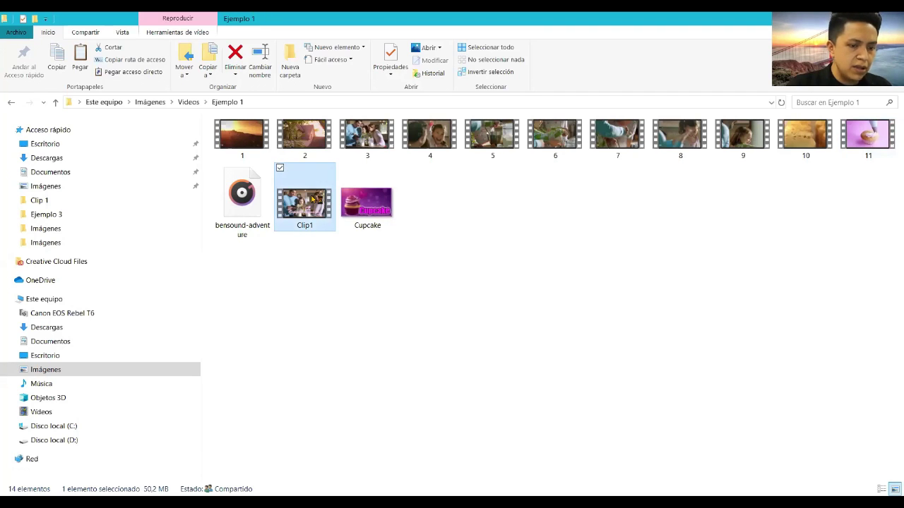
{"action": "key", "text": "Return"}
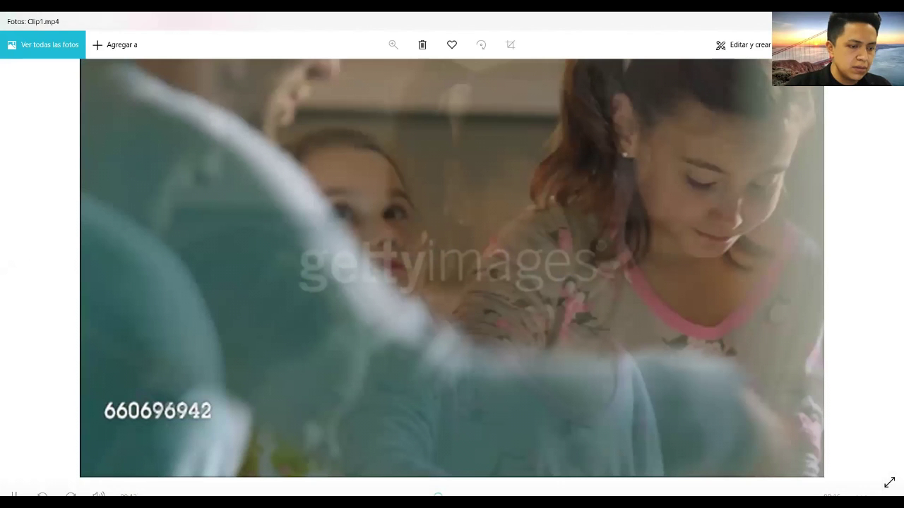
Step: Resume Clip1.mp4 playback in Photos and watch the montage through
{"action": "left_click", "coordinate": [592, 362]}
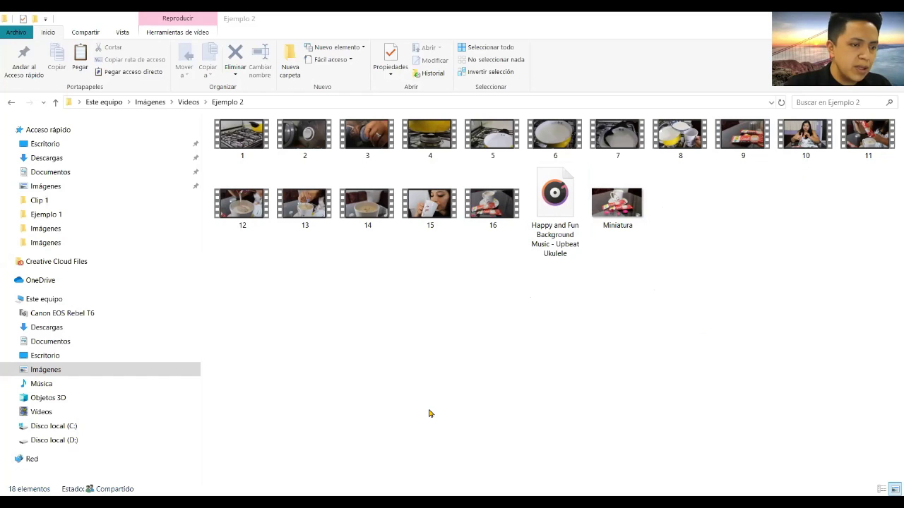
Step: Play Spot Chocolate.mp4 from its Spot Chocolate folder on drive D in Photos
{"action": "key", "text": "alt+Left"}
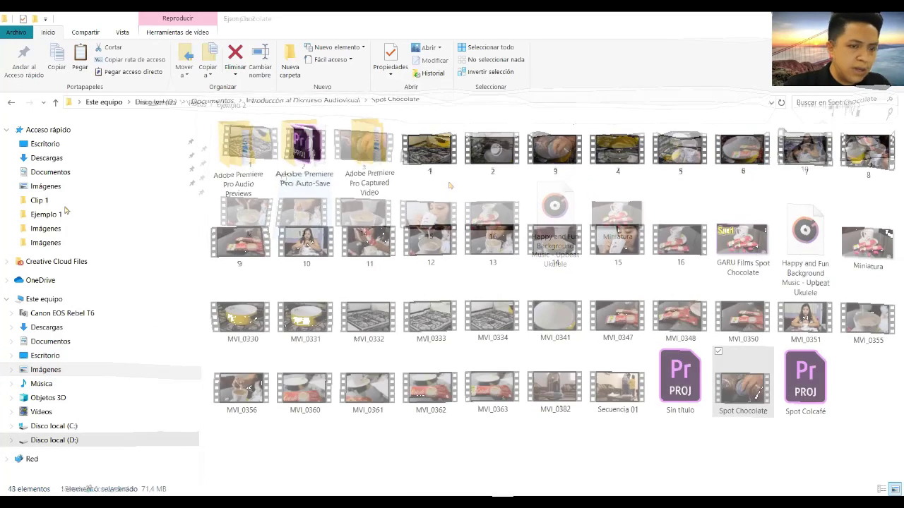
{"action": "left_click", "coordinate": [742, 385]}
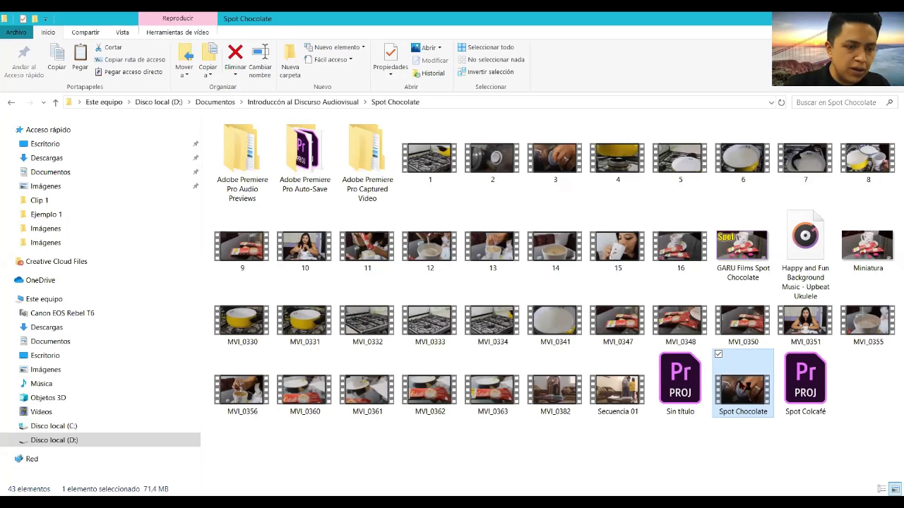
{"action": "double_click", "coordinate": [742, 384]}
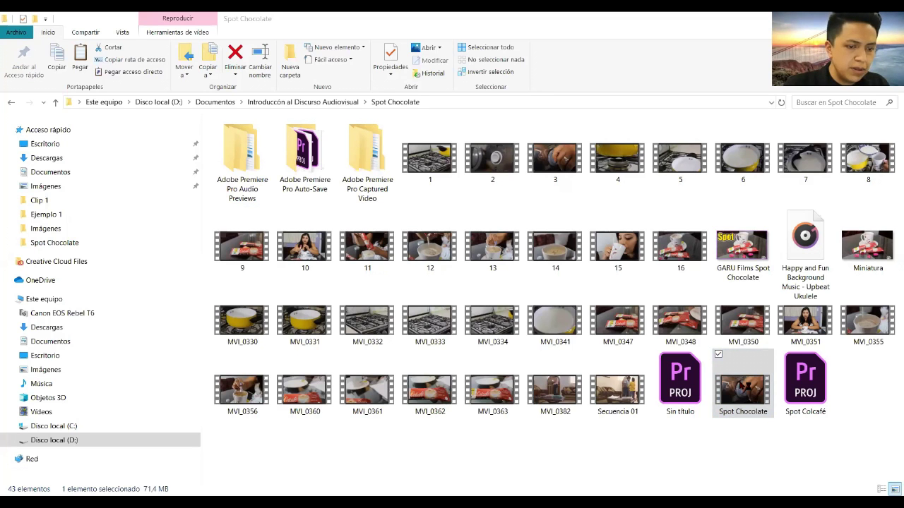
{"action": "key", "text": "Return"}
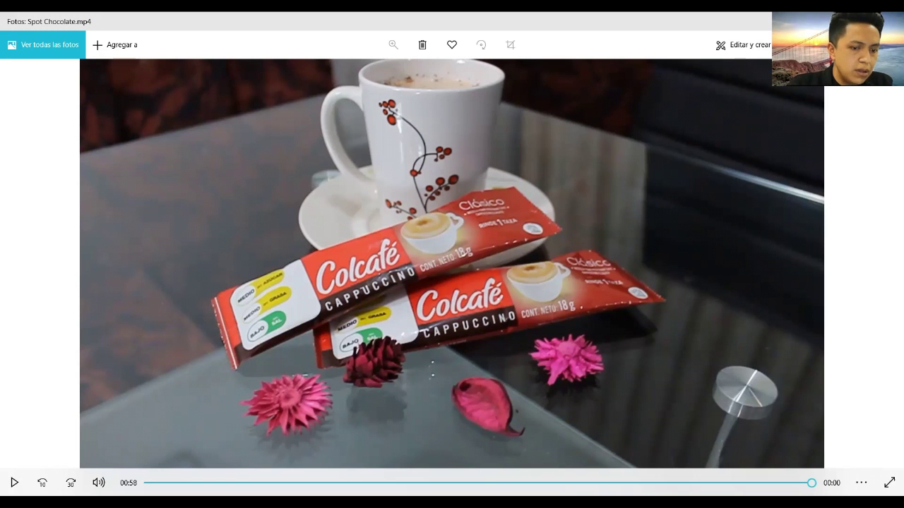
Step: Advance two videos to play GARU Films Spot Galletas Superior Final.mp4 from the start
{"action": "key", "text": "Right"}
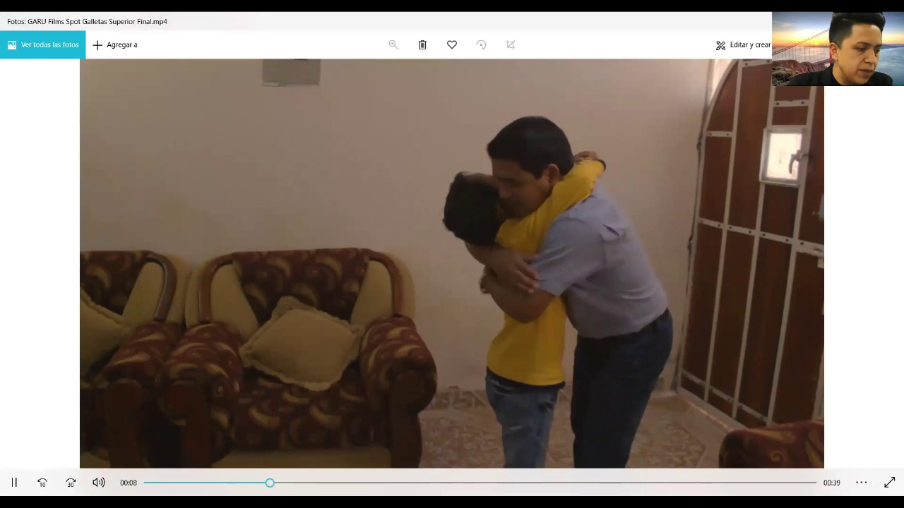
{"action": "key", "text": "Right"}
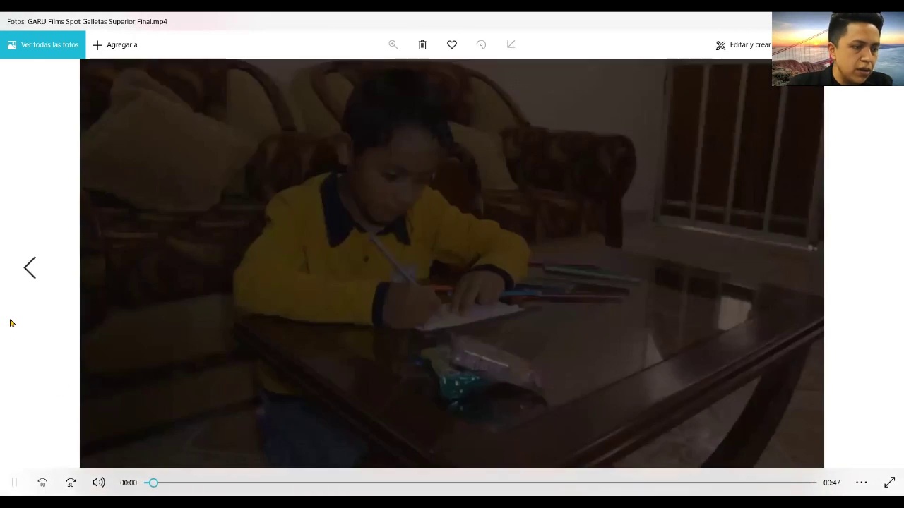